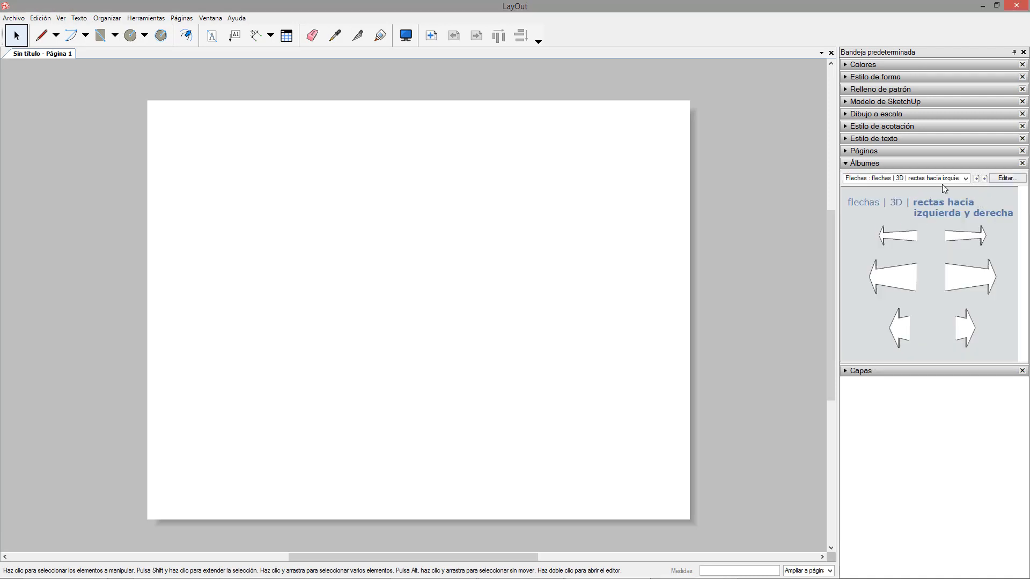
- Browse the arrow and colour albums, show the Personas album, and enlarge the tray and its album preview
{"action": "left_click", "coordinate": [966, 179]}
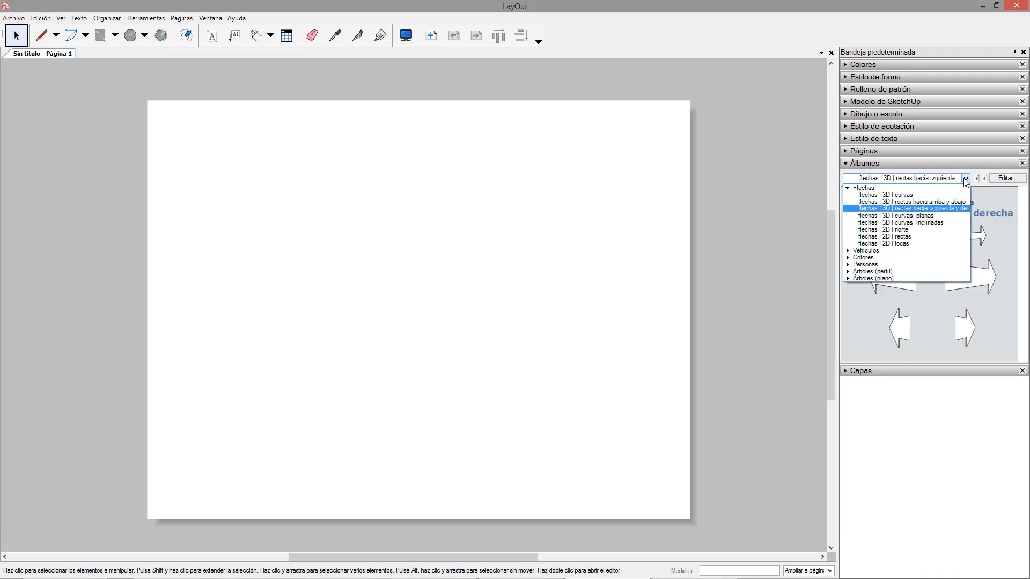
{"action": "left_click", "coordinate": [863, 196]}
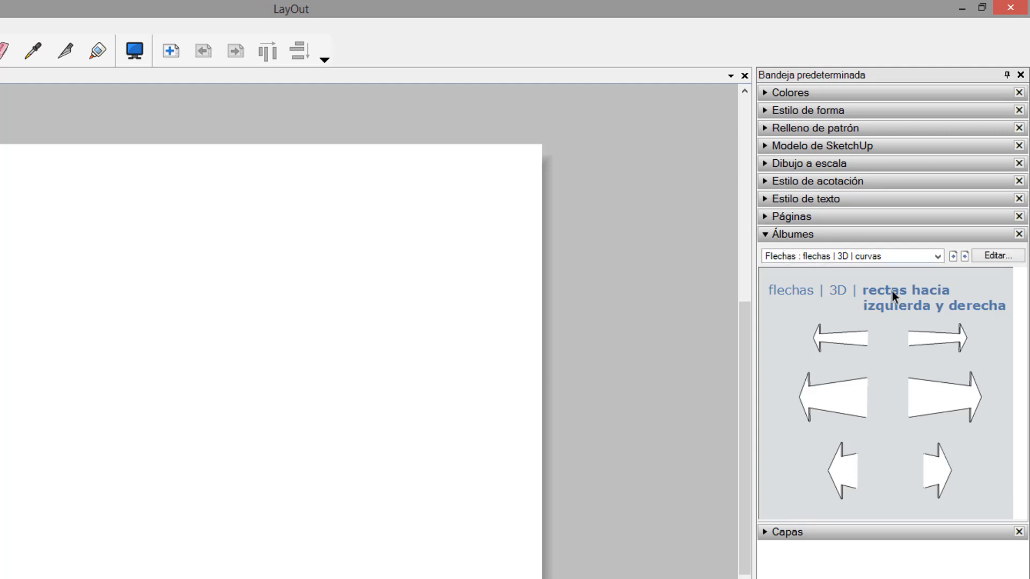
{"action": "left_click", "coordinate": [938, 260]}
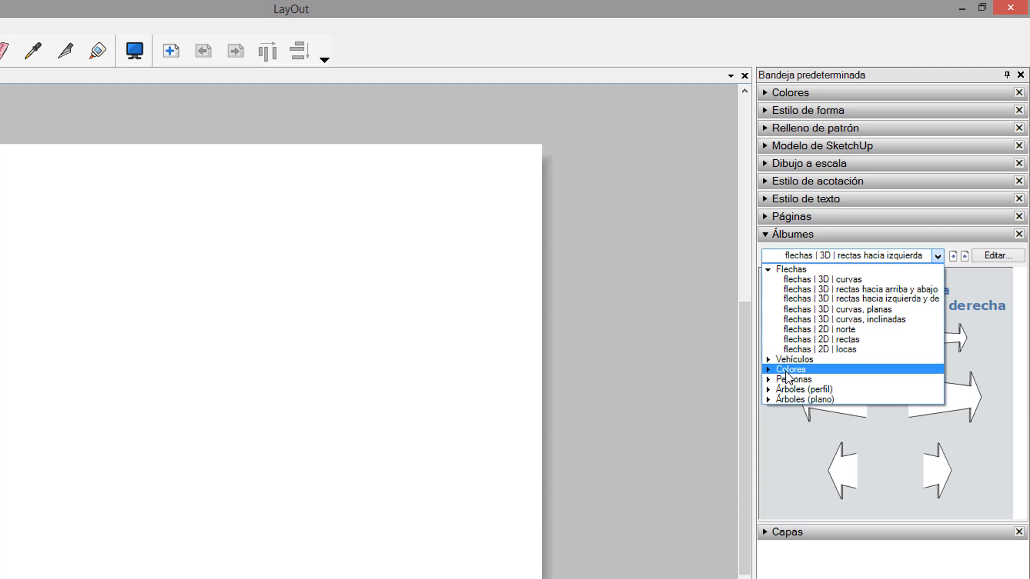
{"action": "left_click", "coordinate": [835, 368]}
{"action": "left_click", "coordinate": [939, 258]}
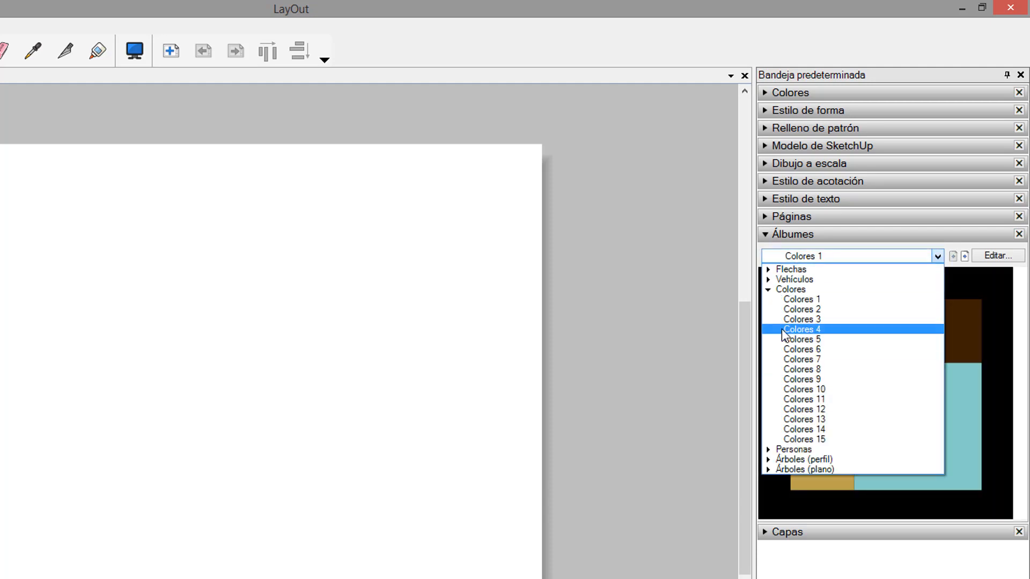
{"action": "left_click", "coordinate": [797, 452]}
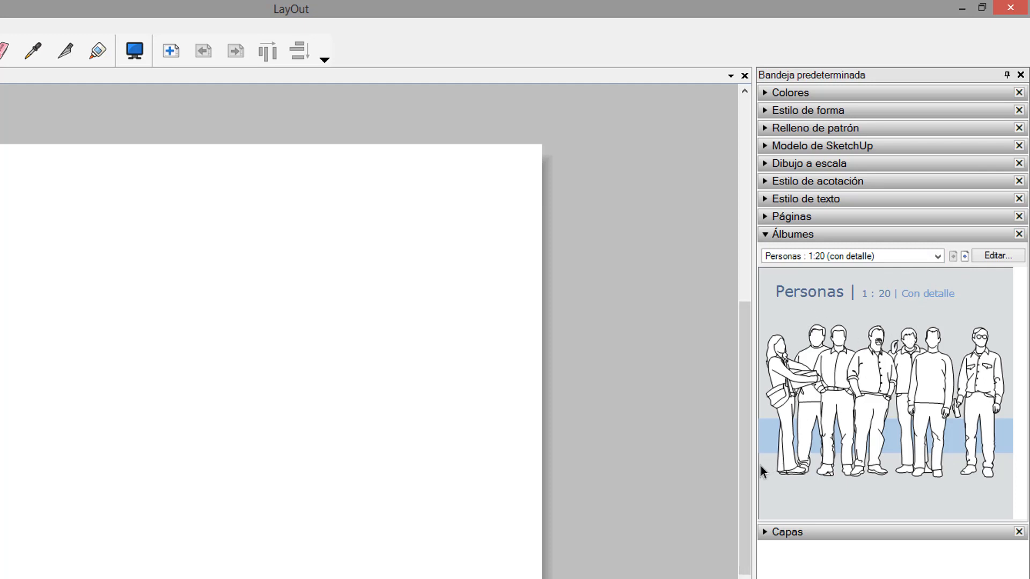
{"action": "left_click_drag", "start_coordinate": [754, 470], "coordinate": [692, 471]}
{"action": "left_click_drag", "start_coordinate": [757, 529], "coordinate": [755, 569]}
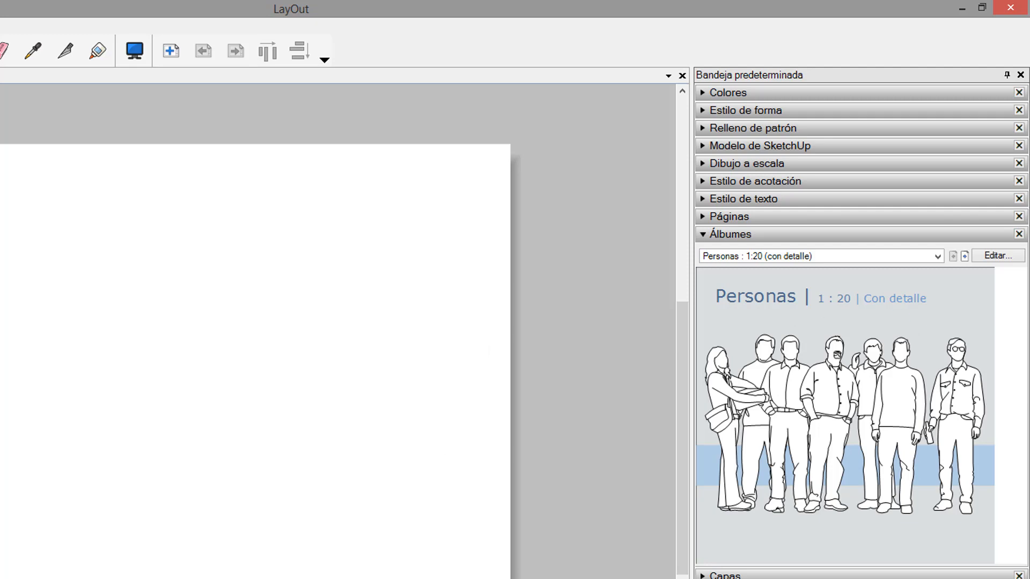
- Insert the SketchUp model Ejemplo Escenas from the Actividades folder into the page
{"action": "left_click", "coordinate": [13, 17]}
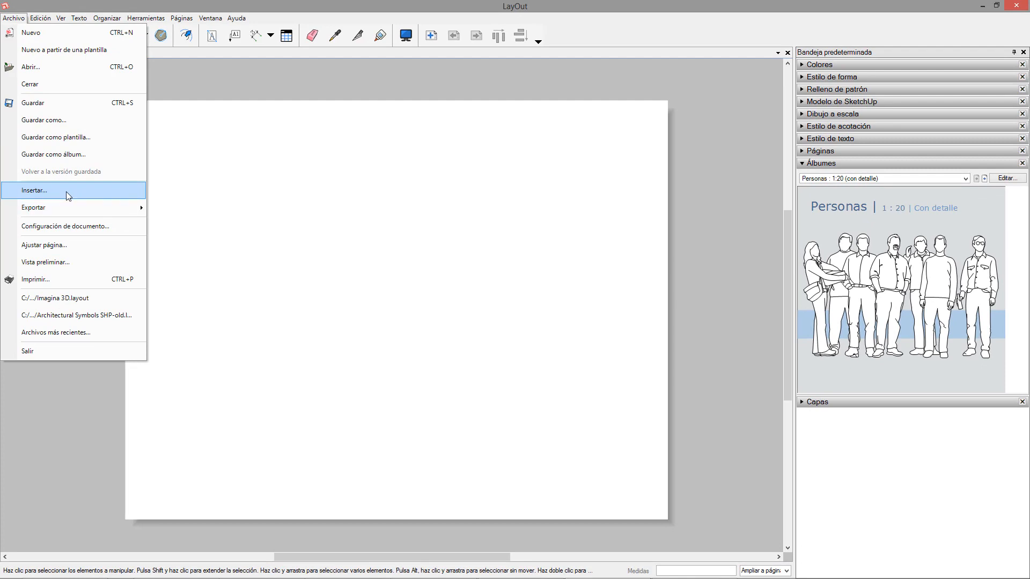
{"action": "left_click", "coordinate": [66, 191]}
{"action": "left_click", "coordinate": [274, 203]}
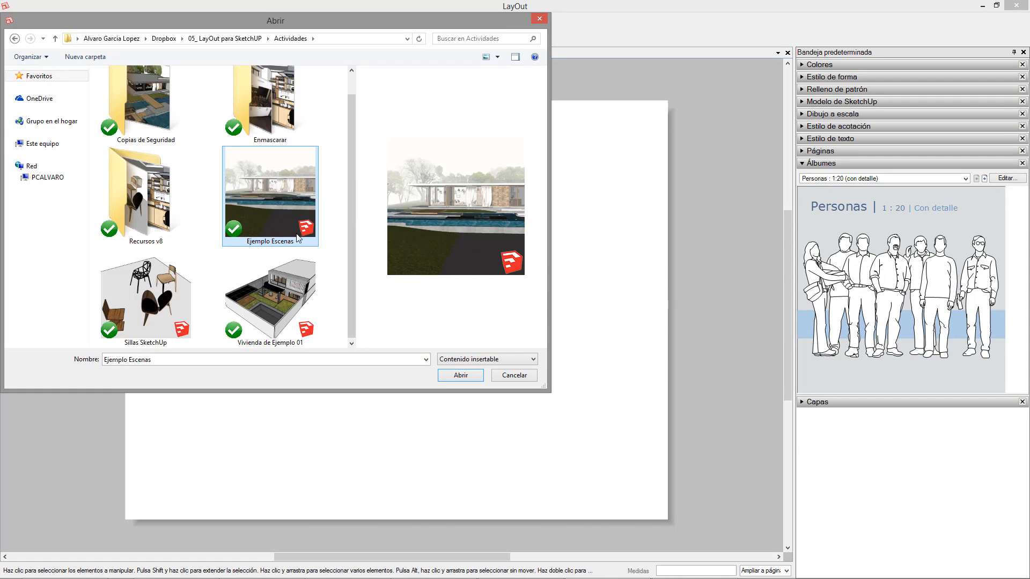
{"action": "left_click", "coordinate": [462, 377]}
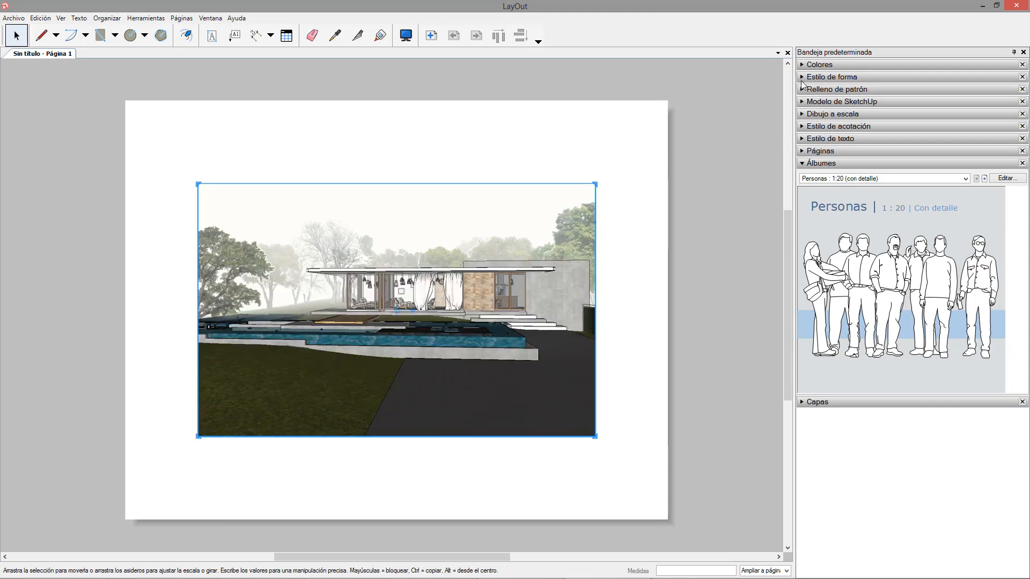
- Scale the house view to about 0.637 in the page's upper-left corner and place an aligned copy beneath it
{"action": "left_click_drag", "start_coordinate": [414, 234], "coordinate": [391, 175]}
{"action": "left_click_drag", "start_coordinate": [543, 367], "coordinate": [390, 243]}
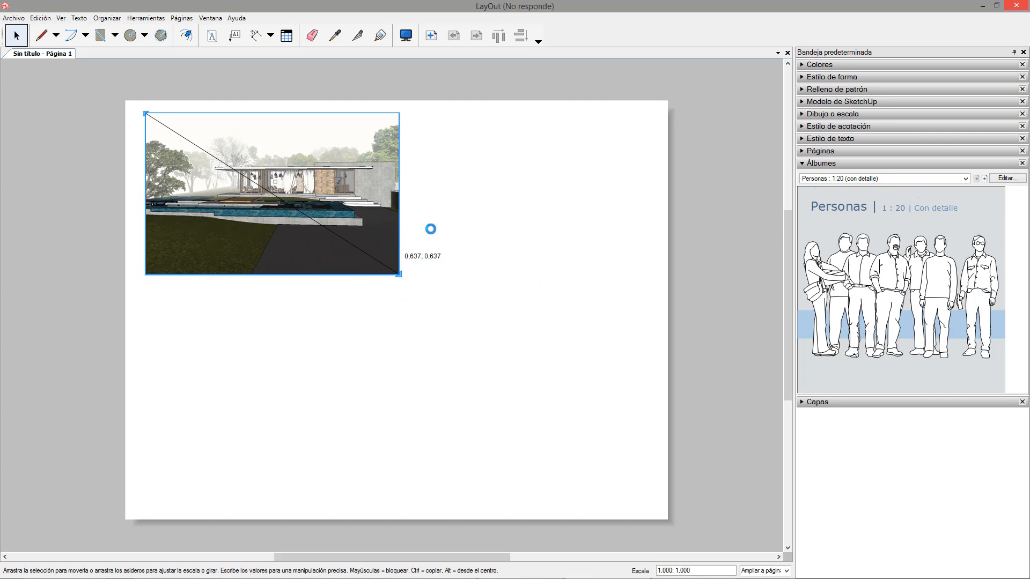
{"action": "left_click", "coordinate": [437, 223]}
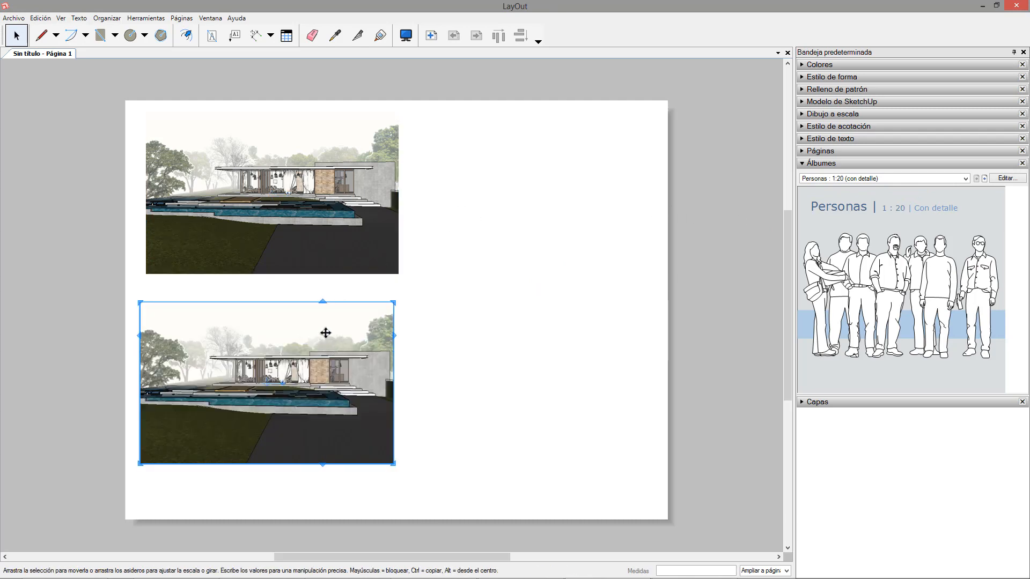
{"action": "left_click_drag", "start_coordinate": [326, 333], "coordinate": [331, 329]}
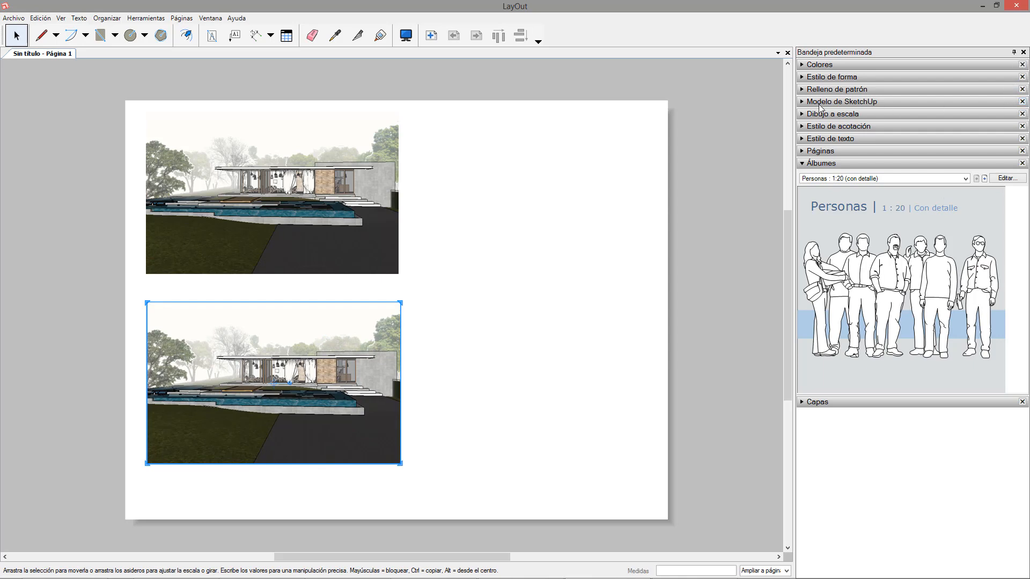
- Assign the scene Planta de Distribución_ Paralelo to the lower copy of the model view
{"action": "left_click", "coordinate": [803, 102]}
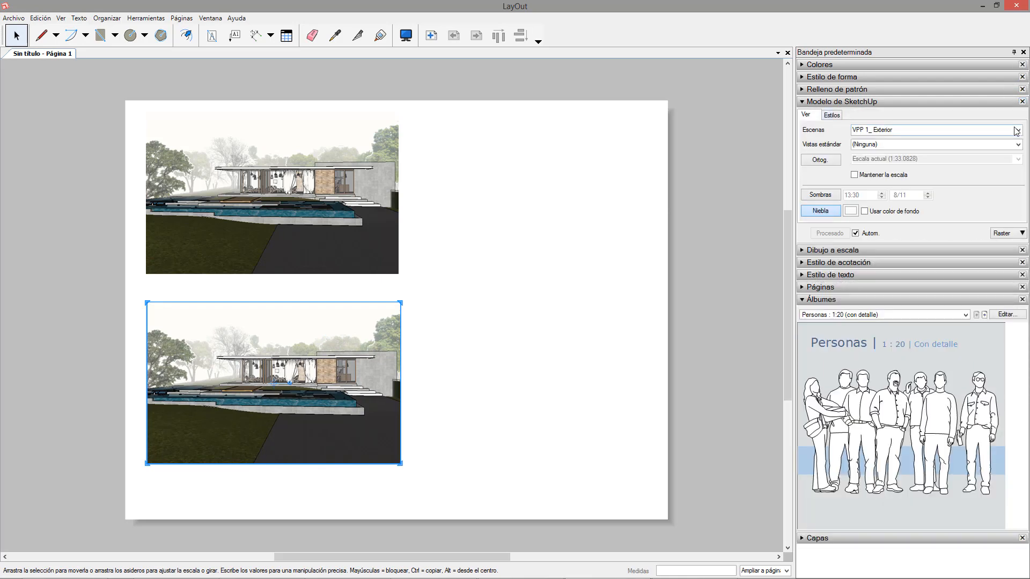
{"action": "left_click", "coordinate": [1016, 131]}
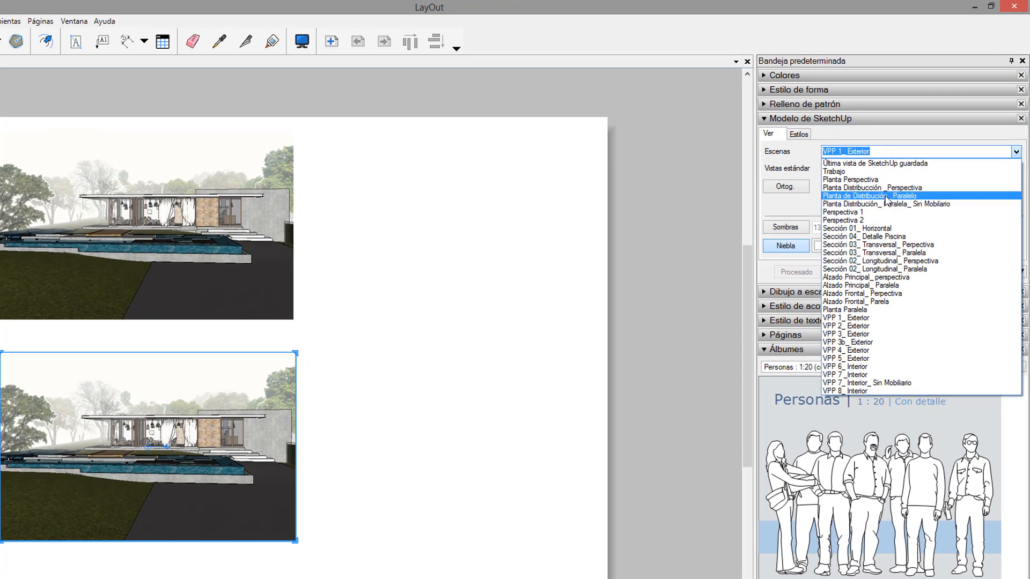
{"action": "left_click", "coordinate": [481, 303]}
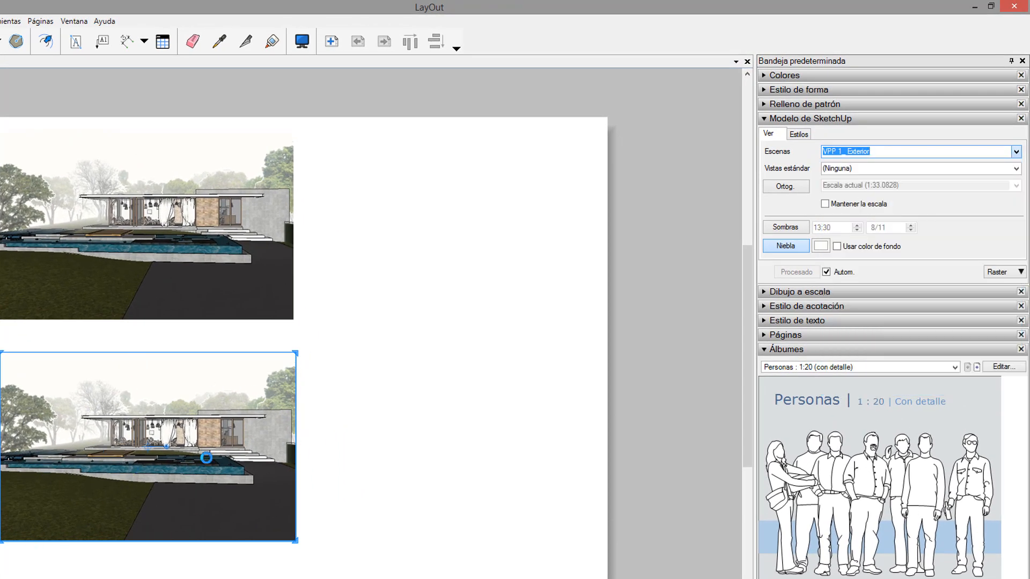
{"action": "scroll", "coordinate": [208, 472], "scroll_direction": "up", "scroll_amount": 2}
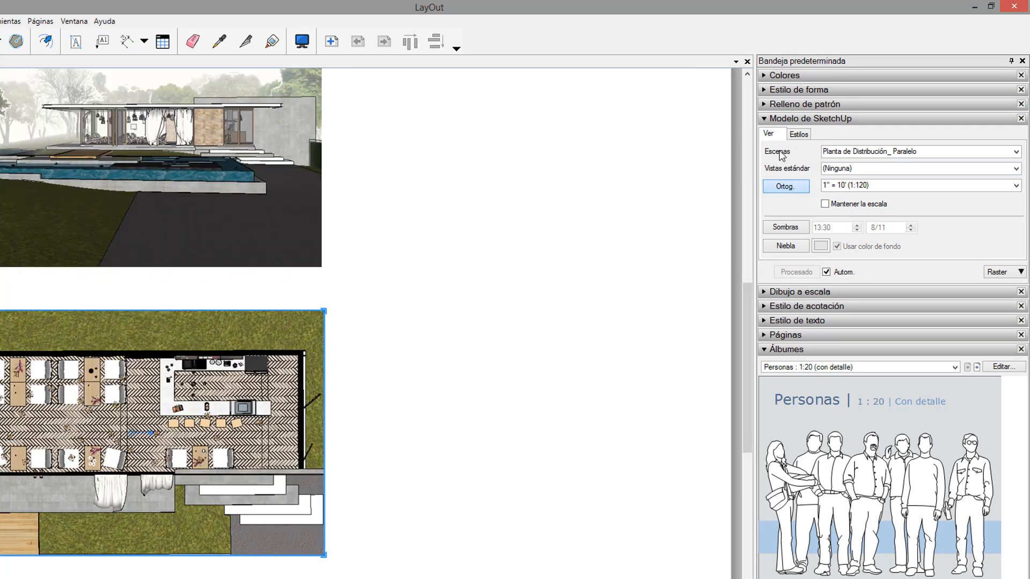
{"action": "left_click", "coordinate": [1015, 151]}
{"action": "left_click", "coordinate": [1016, 151]}
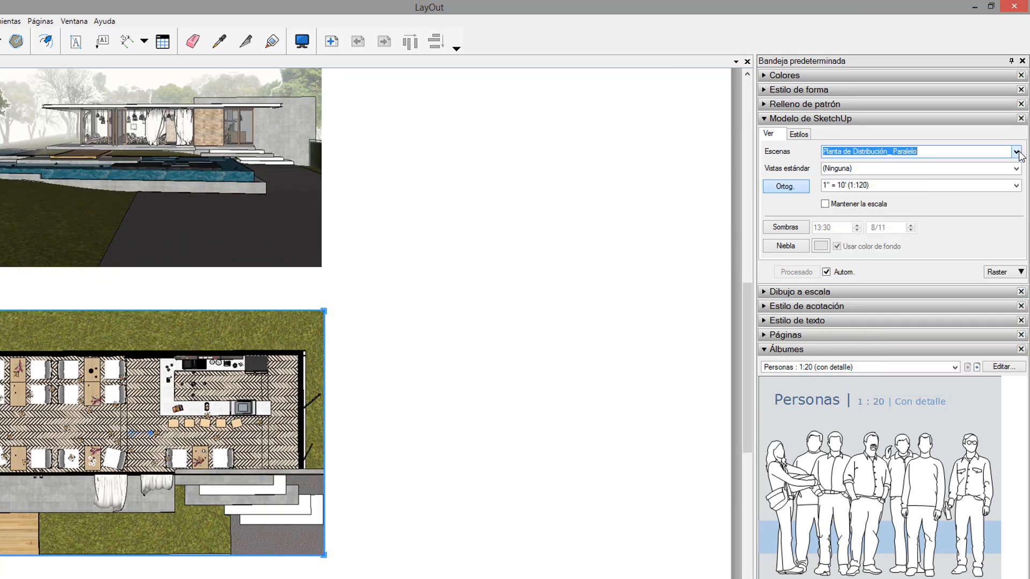
{"action": "left_click", "coordinate": [1009, 170]}
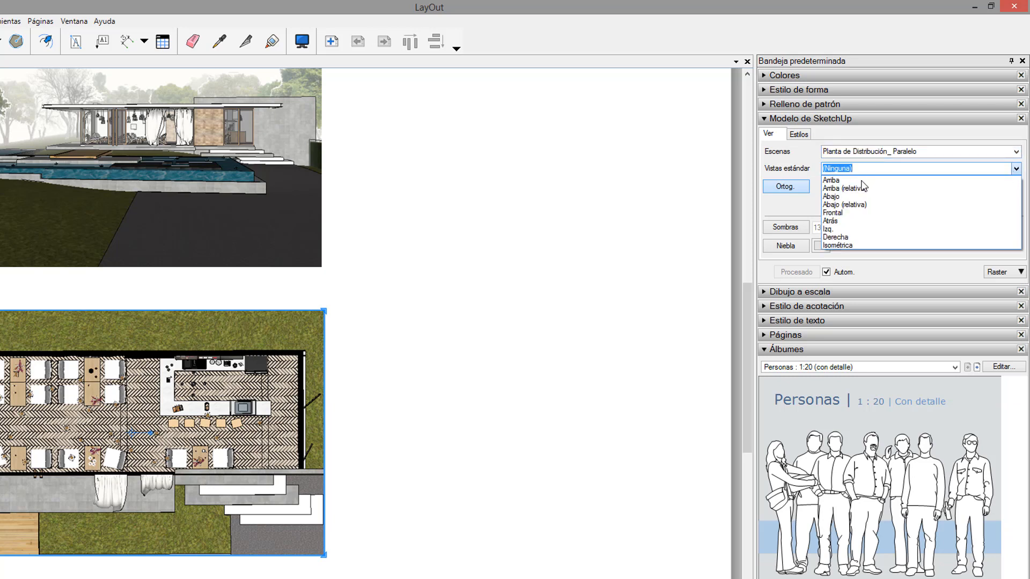
{"action": "left_click", "coordinate": [805, 209]}
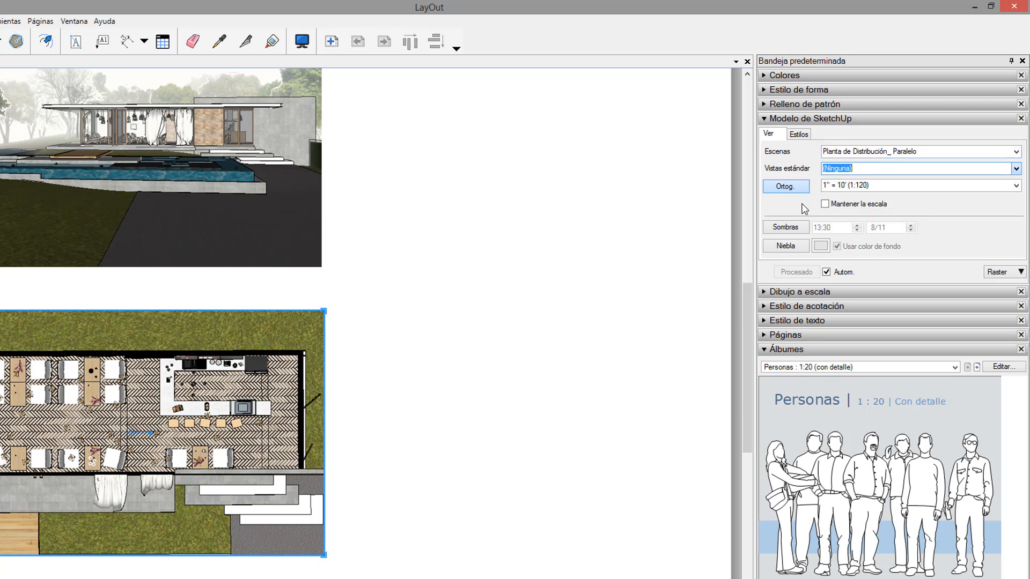
{"action": "left_click", "coordinate": [801, 135]}
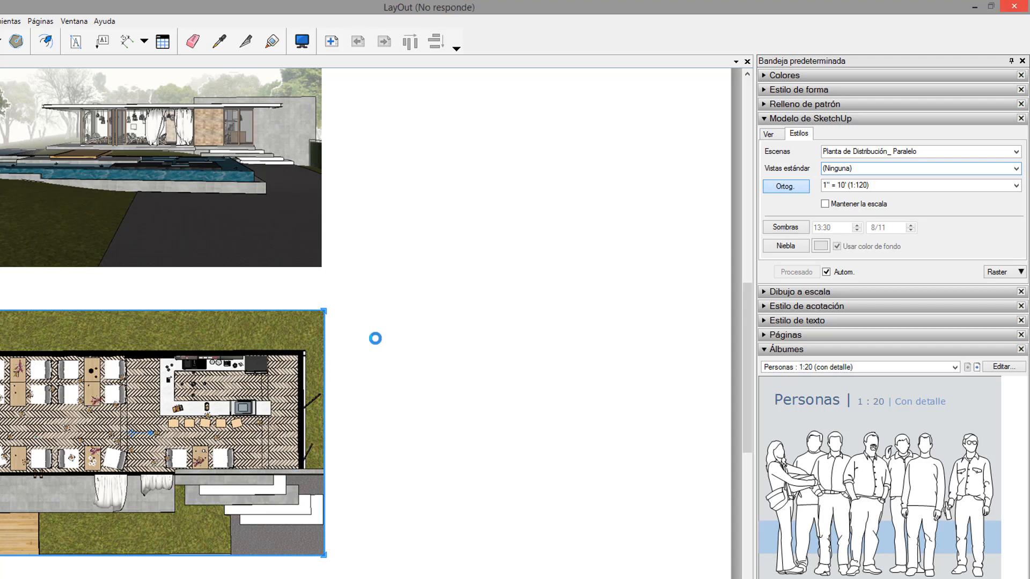
- Show the album flechas | 3D | curvas and deselect the floor plan view
{"action": "left_click", "coordinate": [954, 367]}
{"action": "left_click", "coordinate": [801, 376]}
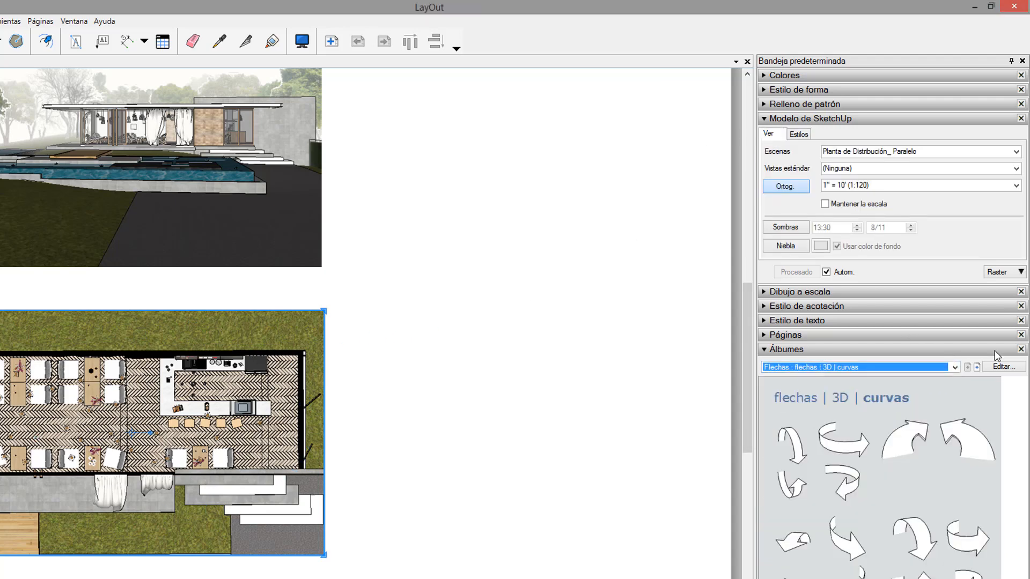
{"action": "left_click", "coordinate": [357, 337]}
{"action": "scroll", "coordinate": [368, 367], "scroll_direction": "down", "scroll_amount": 3}
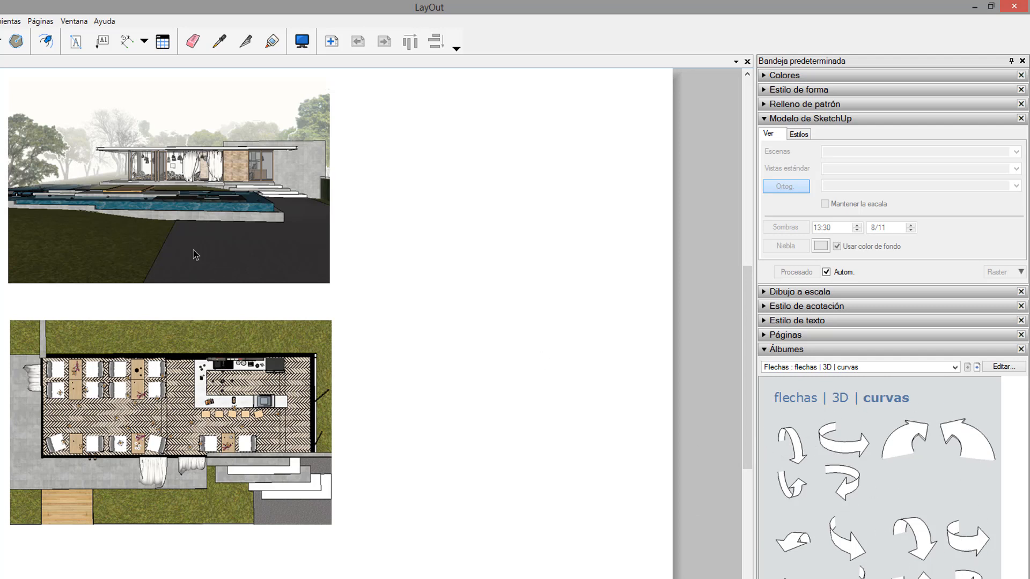
- Place the second-row, second curved arrow from the album beside the house view and enlarge it by a factor of about 1.93
{"action": "mouse_move", "coordinate": [849, 489]}
{"action": "left_mouse_down"}
{"action": "mouse_move", "coordinate": [726, 497]}
{"action": "mouse_move", "coordinate": [393, 214]}
{"action": "mouse_move", "coordinate": [378, 207]}
{"action": "mouse_move", "coordinate": [351, 245]}
{"action": "mouse_move", "coordinate": [411, 227]}
{"action": "mouse_move", "coordinate": [399, 236]}
{"action": "mouse_move", "coordinate": [425, 125]}
{"action": "mouse_move", "coordinate": [386, 124]}
{"action": "left_mouse_up"}
{"action": "middle_click_drag", "start_coordinate": [478, 257], "coordinate": [498, 284]}
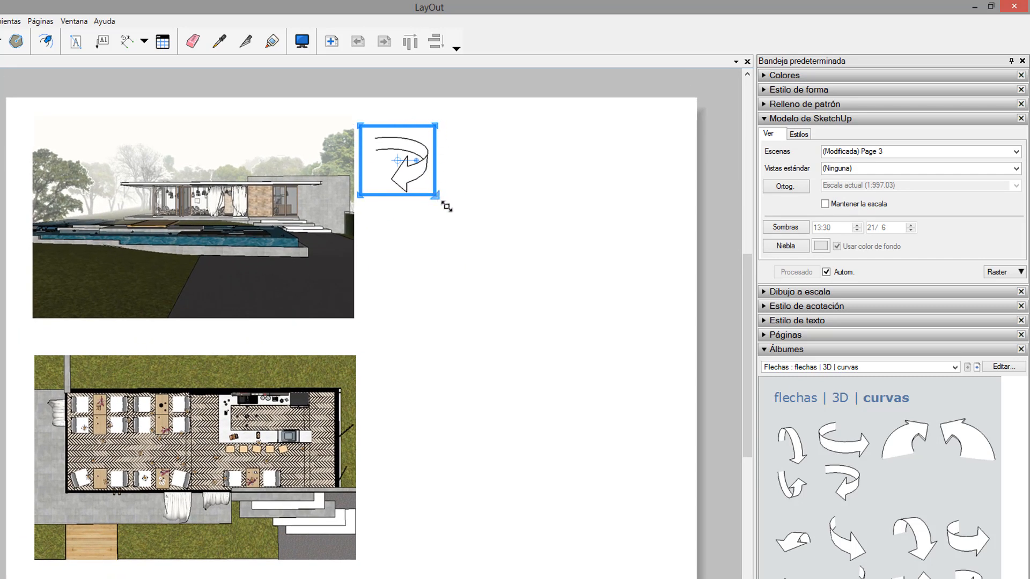
{"action": "left_click_drag", "start_coordinate": [446, 206], "coordinate": [507, 262]}
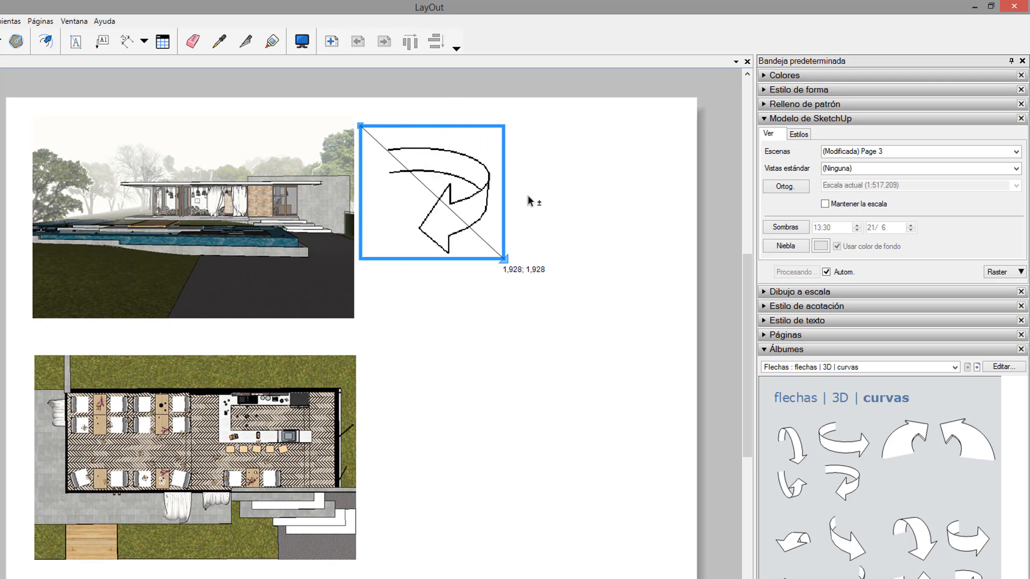
{"action": "left_click_drag", "start_coordinate": [530, 201], "coordinate": [504, 260]}
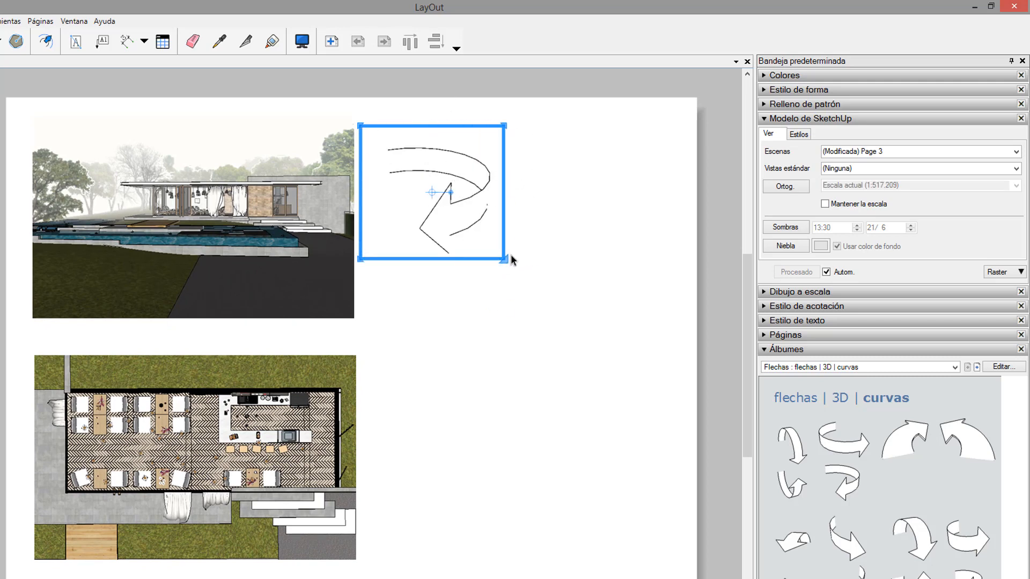
- Apply the style Líneas rectas de 04 píxeles from the Líneas rectas collection to the curved arrow
{"action": "scroll", "coordinate": [460, 179], "scroll_direction": "up", "scroll_amount": 1}
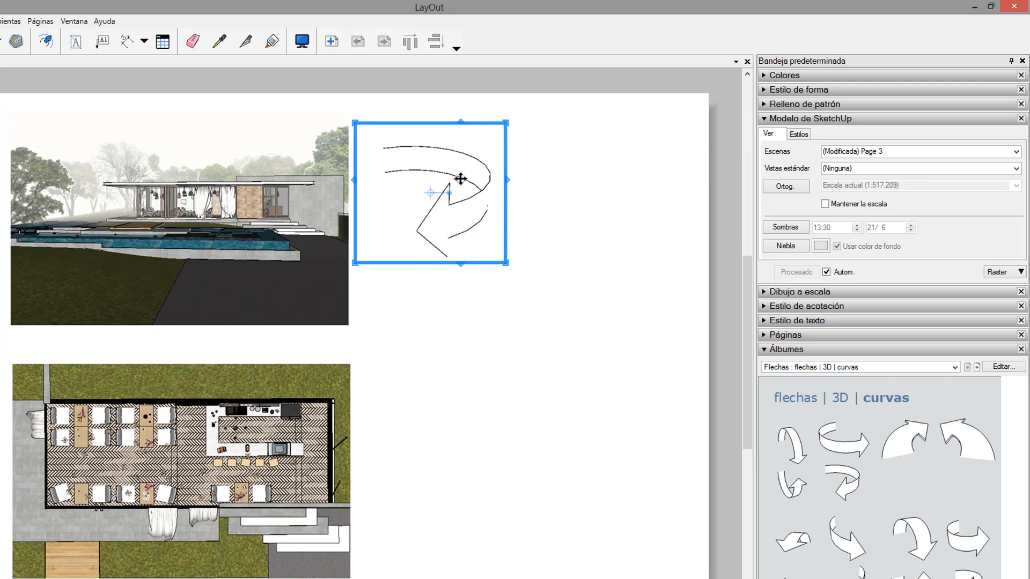
{"action": "scroll", "coordinate": [421, 224], "scroll_direction": "up", "scroll_amount": 3}
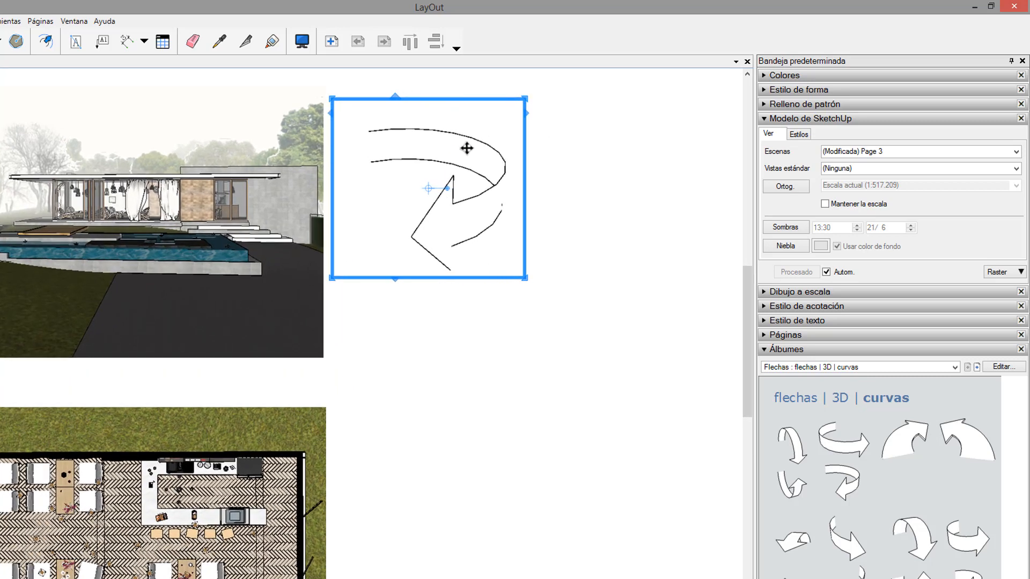
{"action": "left_click", "coordinate": [799, 134]}
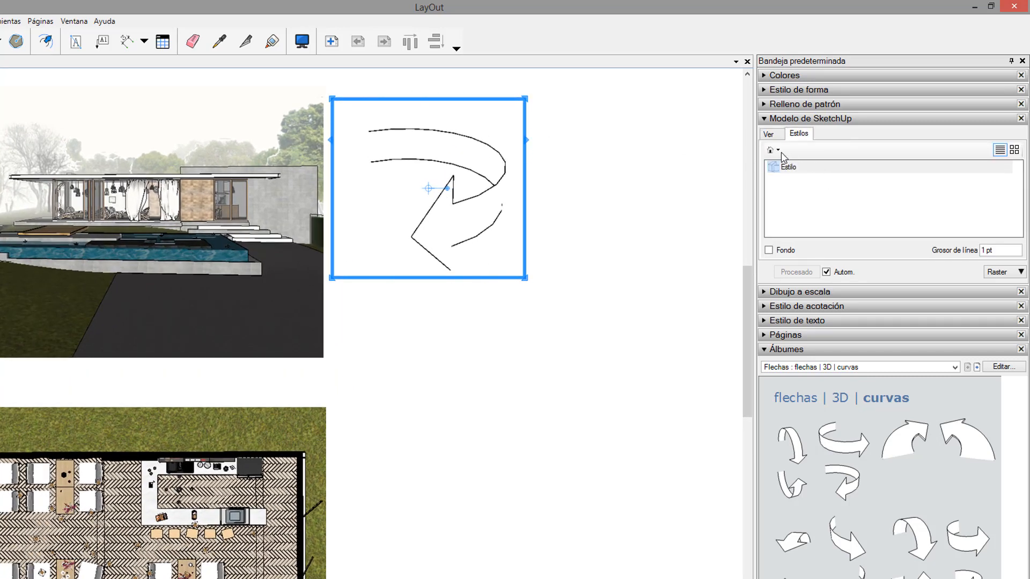
{"action": "left_click", "coordinate": [774, 150]}
{"action": "left_click", "coordinate": [802, 182]}
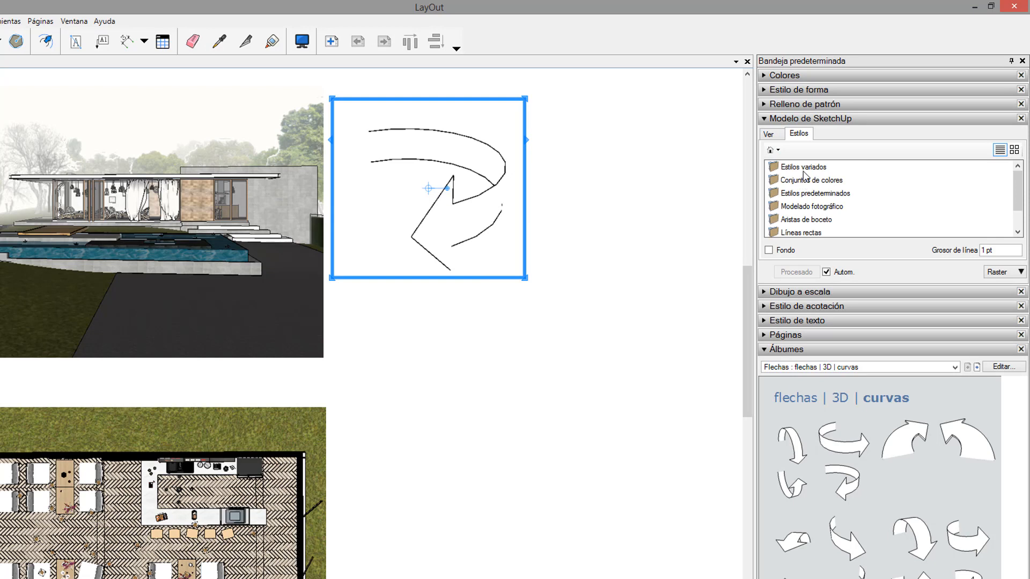
{"action": "left_click", "coordinate": [803, 168]}
{"action": "scroll", "coordinate": [806, 228], "scroll_direction": "down", "scroll_amount": 1}
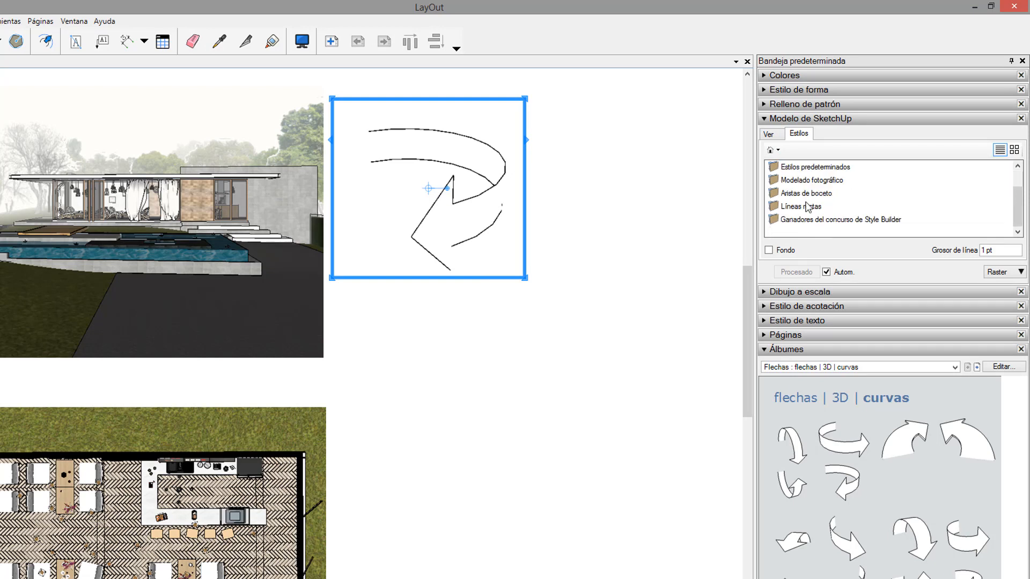
{"action": "double_click", "coordinate": [808, 207]}
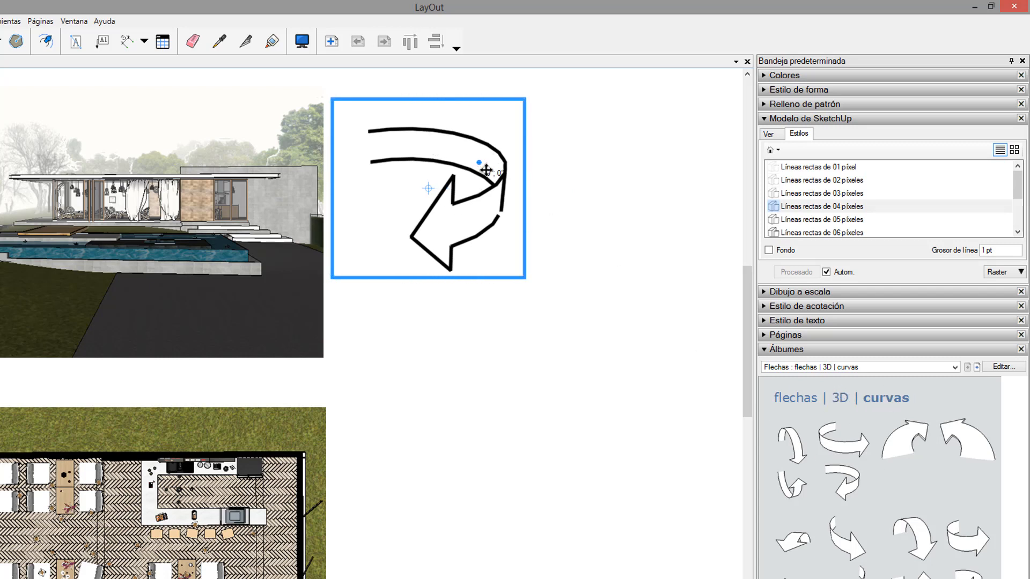
- Move the arrow view slightly away from the house view and orbit its 3D model to a new angle
{"action": "left_click_drag", "start_coordinate": [483, 166], "coordinate": [495, 174]}
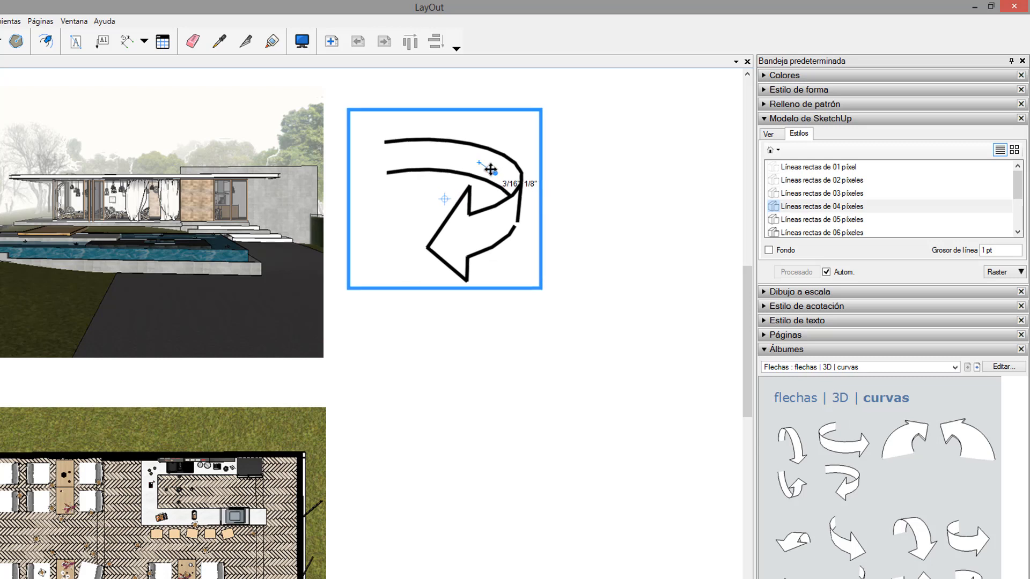
{"action": "double_click", "coordinate": [501, 203]}
{"action": "left_click_drag", "start_coordinate": [476, 201], "coordinate": [527, 215]}
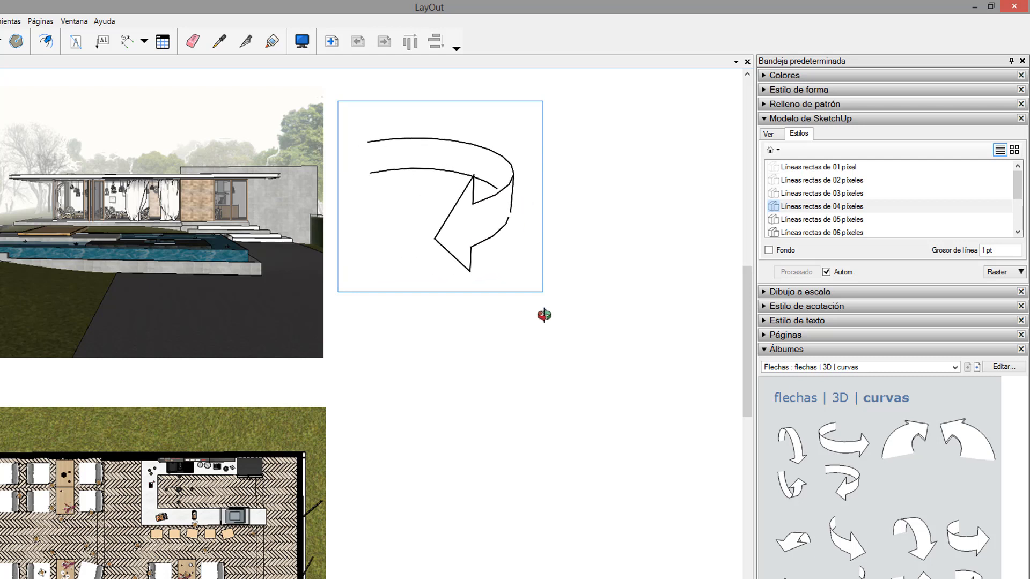
{"action": "left_click", "coordinate": [544, 315]}
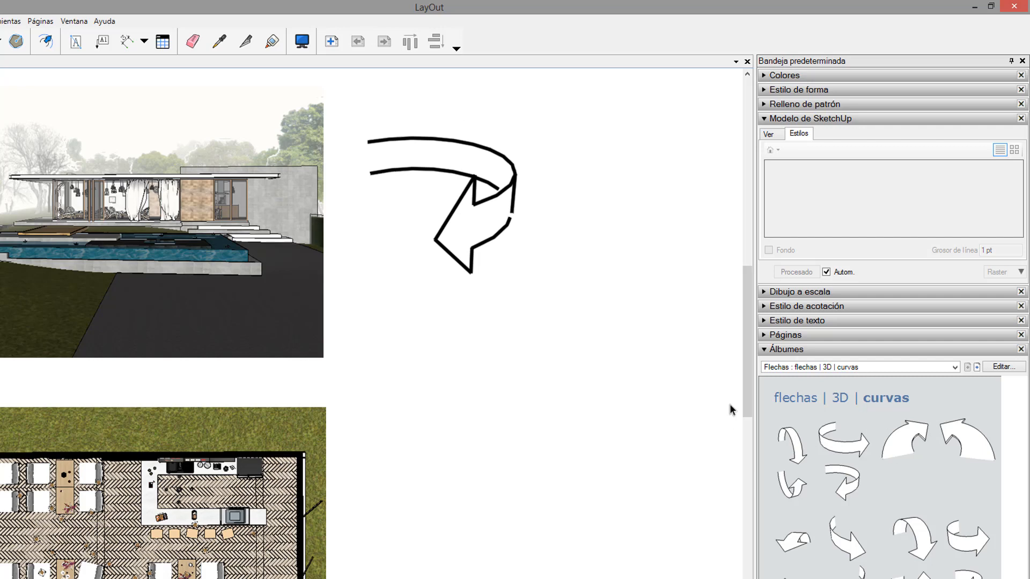
{"action": "left_click", "coordinate": [532, 248]}
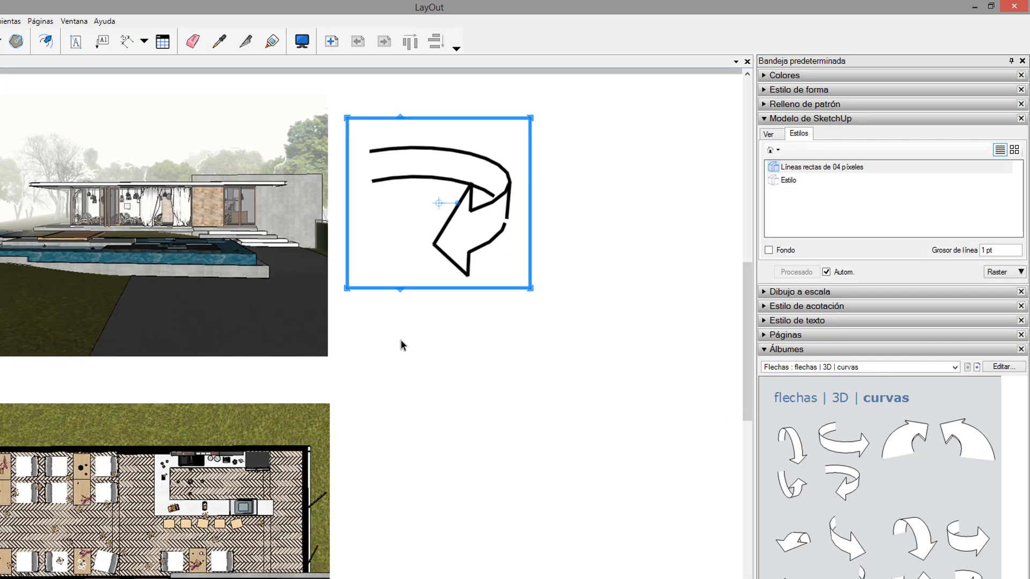
- Move the curved arrow view down the page so it sits beside the floor plan
{"action": "scroll", "coordinate": [403, 342], "scroll_direction": "down", "scroll_amount": 2}
{"action": "middle_click_drag", "start_coordinate": [559, 452], "coordinate": [536, 398]}
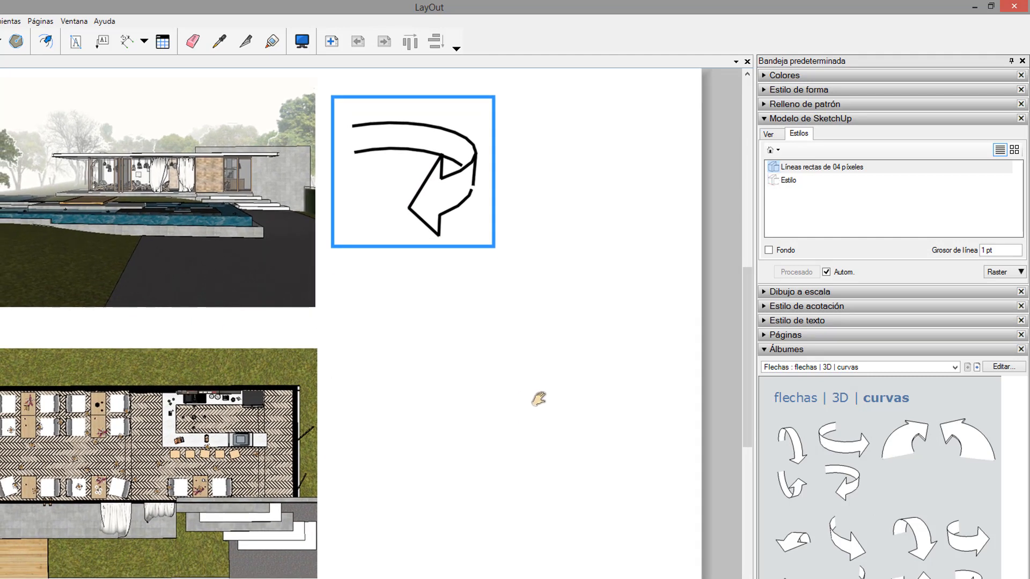
{"action": "left_click", "coordinate": [446, 379]}
{"action": "left_click", "coordinate": [448, 181]}
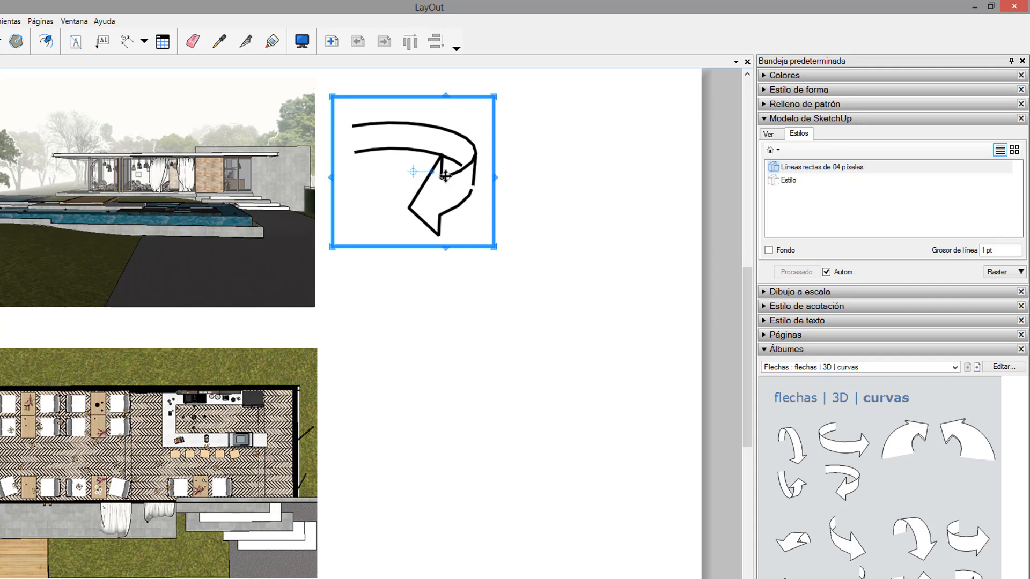
{"action": "left_click_drag", "start_coordinate": [445, 176], "coordinate": [485, 490]}
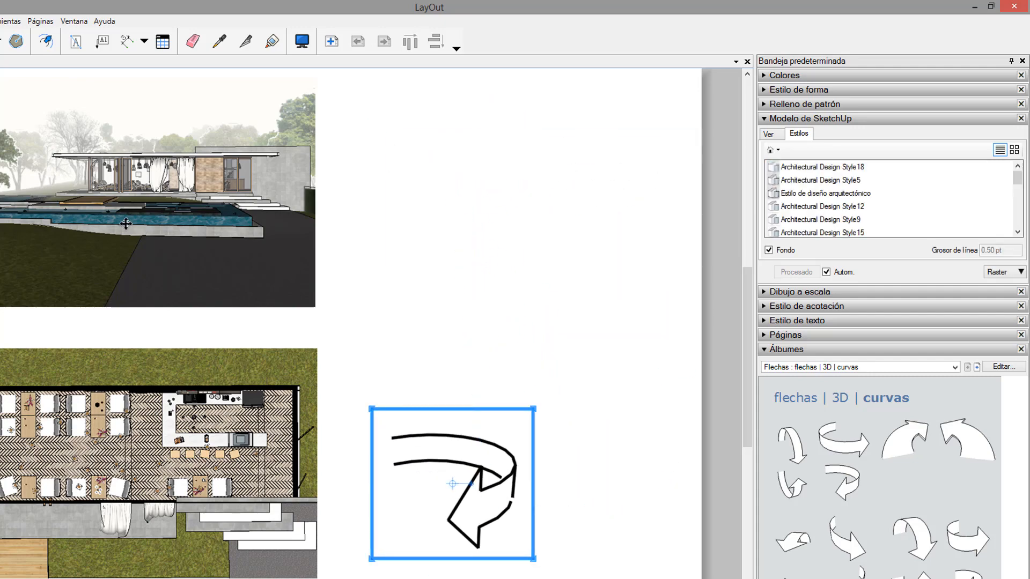
- Place a copy of the exterior house view directly beside the original, aligned horizontally with it
{"action": "left_click_drag", "start_coordinate": [125, 224], "coordinate": [305, 224]}
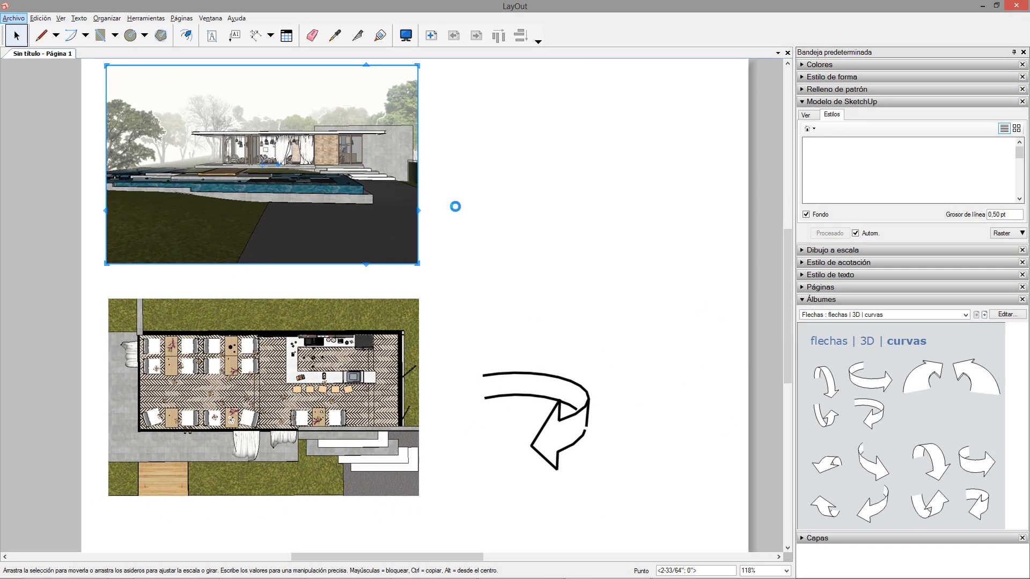
{"action": "left_click_drag", "start_coordinate": [126, 224], "coordinate": [464, 244]}
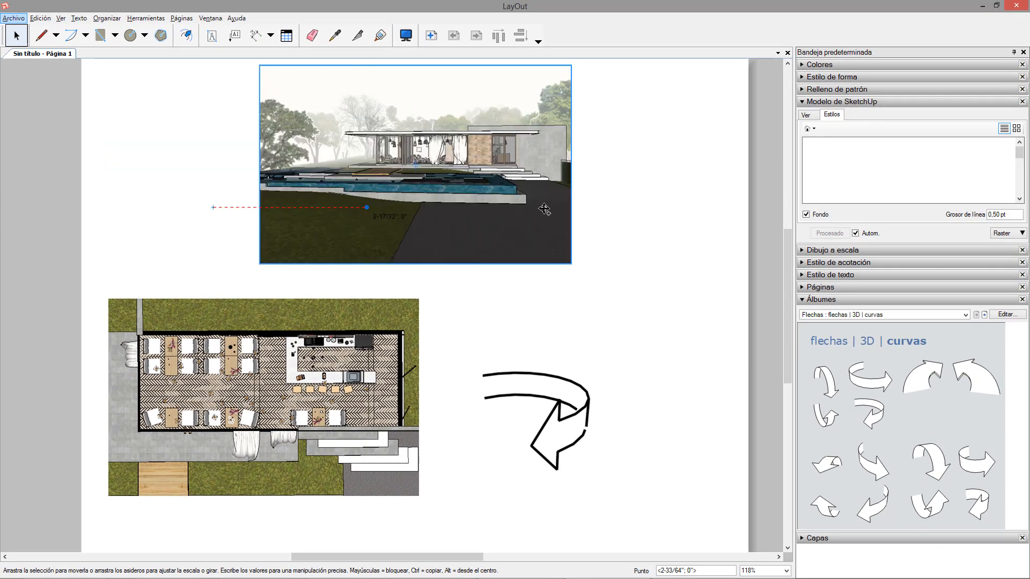
{"action": "left_click_drag", "start_coordinate": [545, 209], "coordinate": [712, 210], "text": "ctrl"}
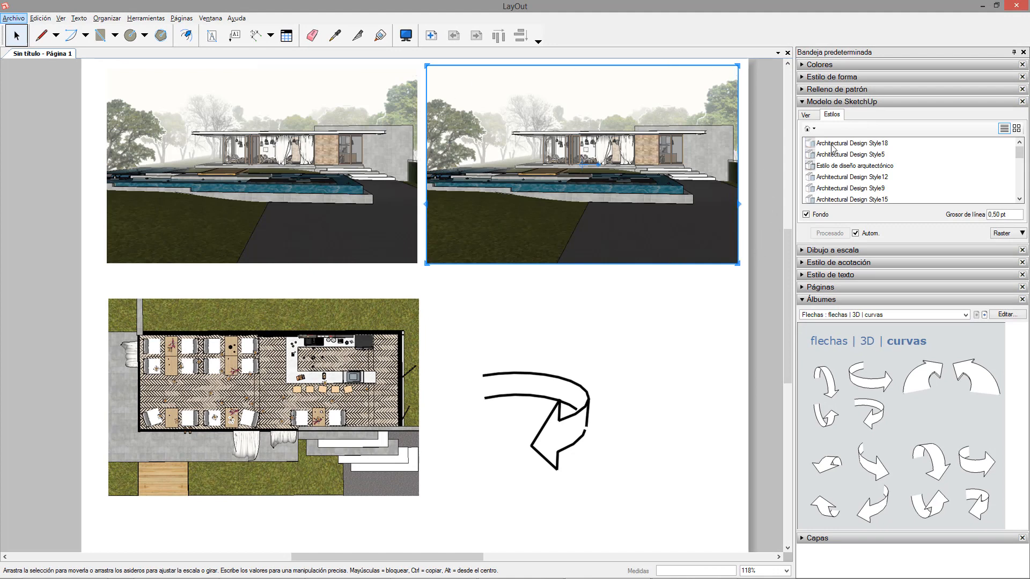
- Assign the scene Sección 03_ Transversal_ Paralela to the copied house view and inspect the section
{"action": "left_click", "coordinate": [809, 115]}
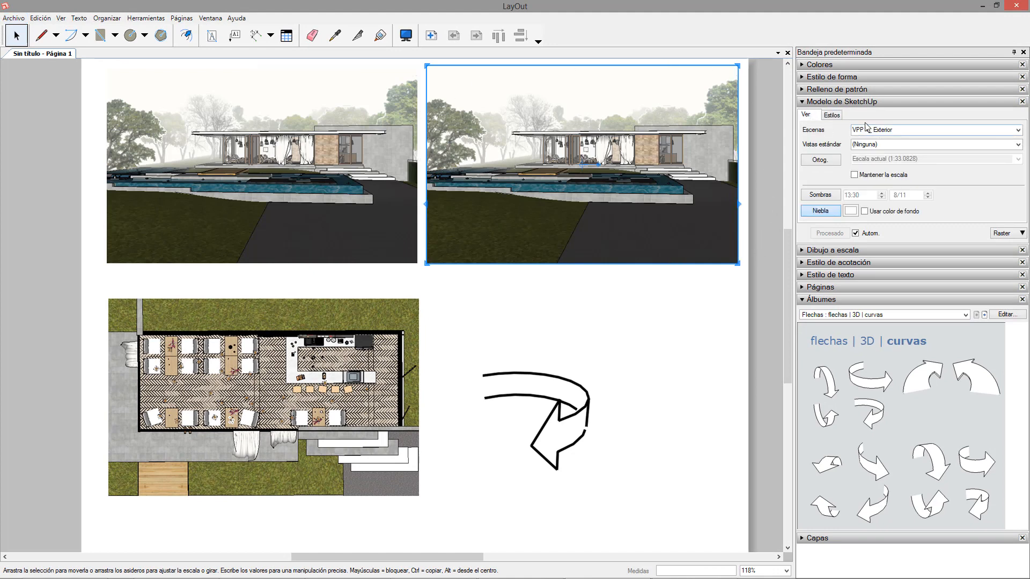
{"action": "left_click", "coordinate": [1017, 130]}
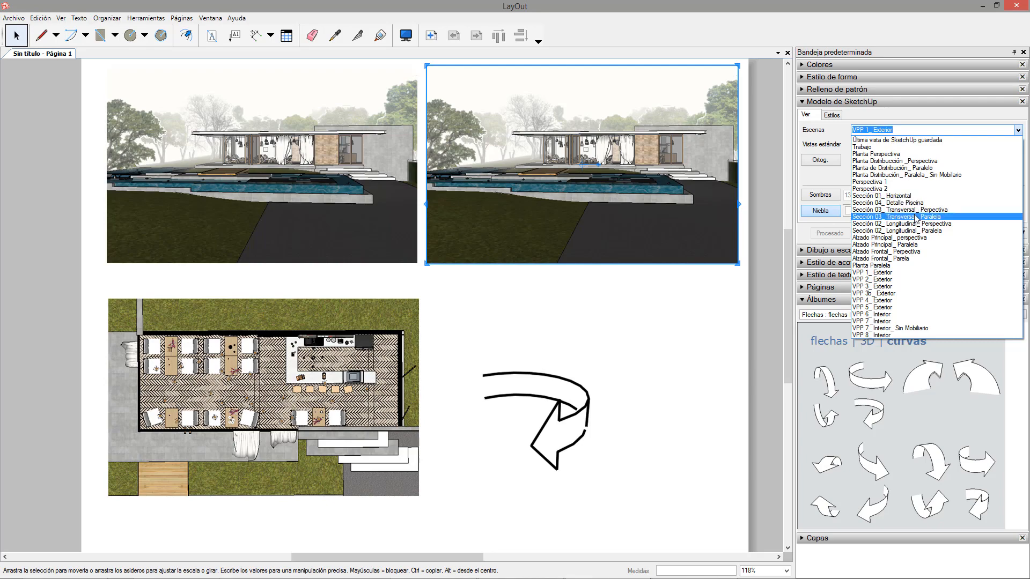
{"action": "left_click", "coordinate": [915, 217]}
{"action": "scroll", "coordinate": [504, 151], "scroll_direction": "up", "scroll_amount": 6}
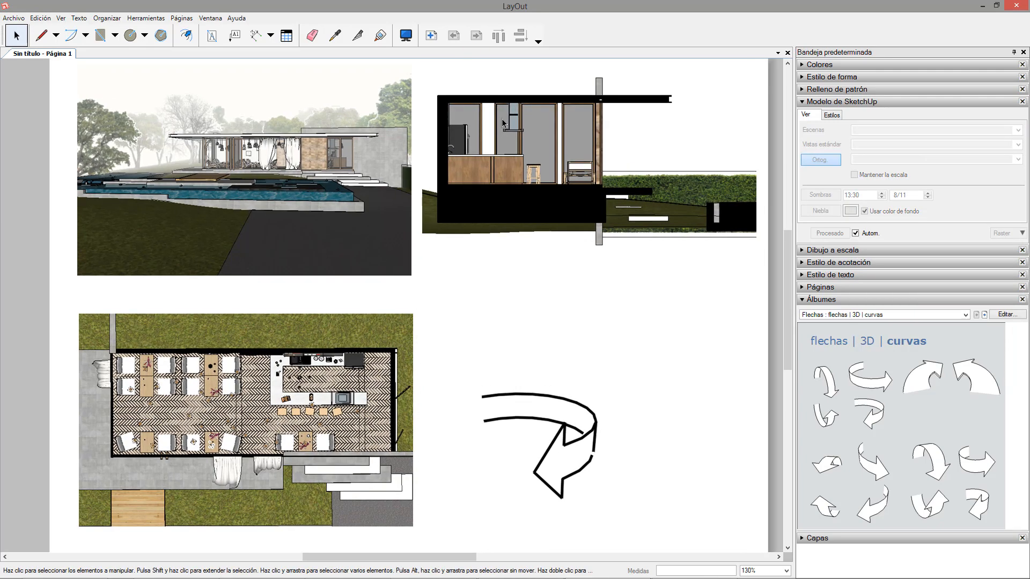
{"action": "scroll", "coordinate": [499, 154], "scroll_direction": "down", "scroll_amount": 2}
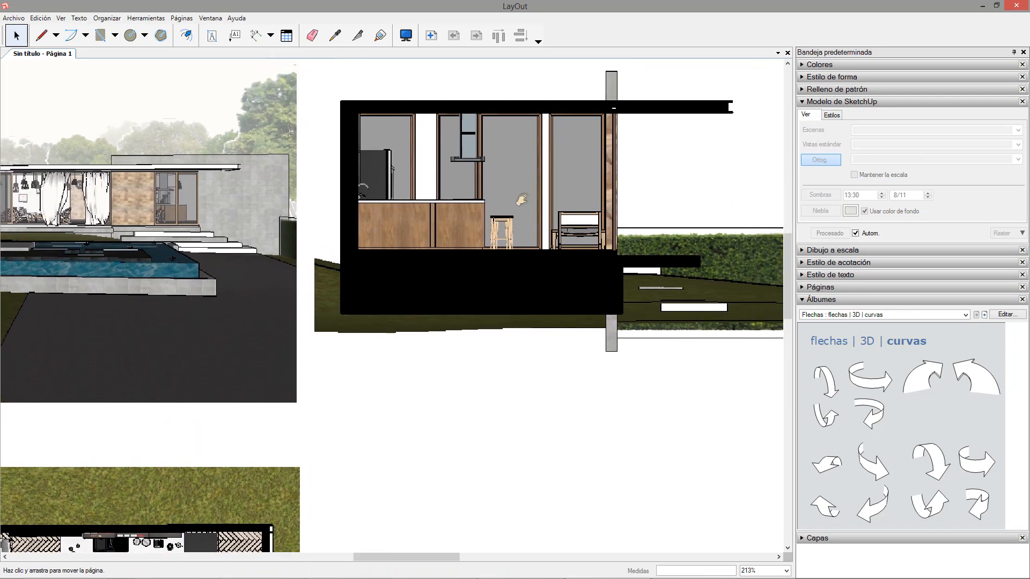
{"action": "scroll", "coordinate": [429, 236], "scroll_direction": "down", "scroll_amount": 2}
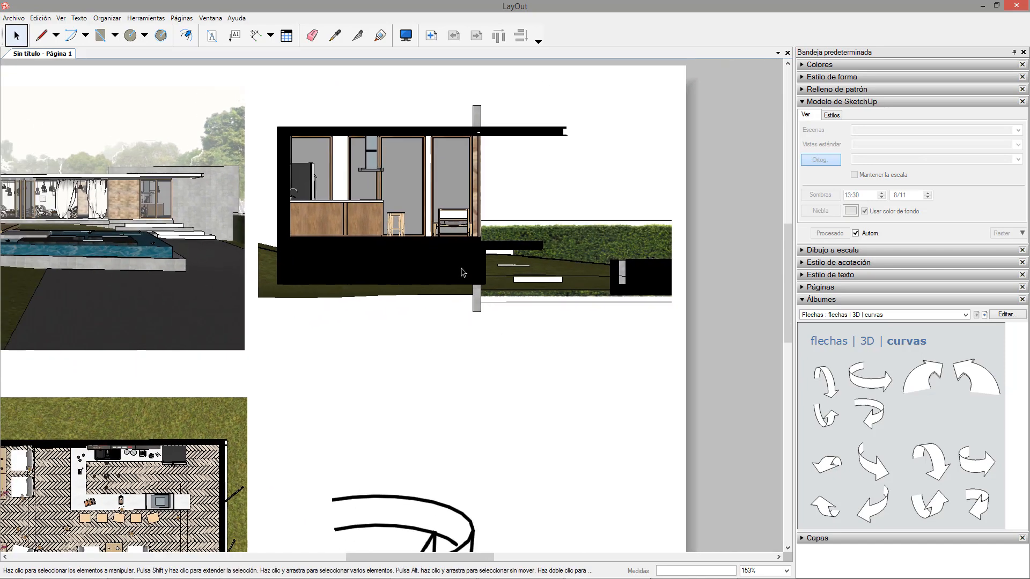
{"action": "scroll", "coordinate": [485, 276], "scroll_direction": "up", "scroll_amount": 1}
{"action": "scroll", "coordinate": [494, 278], "scroll_direction": "down", "scroll_amount": 1}
{"action": "scroll", "coordinate": [494, 279], "scroll_direction": "down", "scroll_amount": 1}
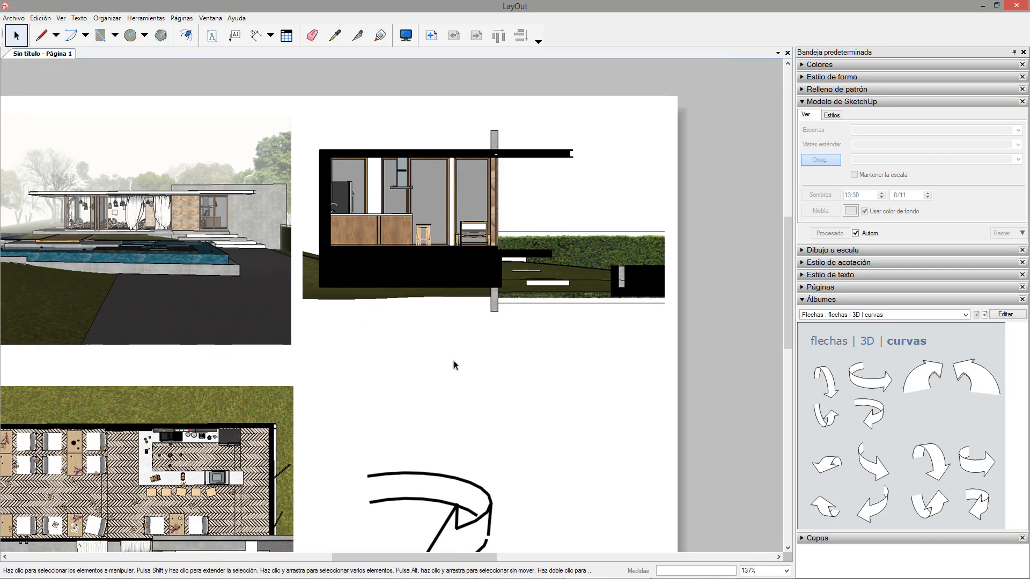
- Browse the 3D arrow albums rectas hacia izquierda y derecha, curvas, planas, and curvas, inclinadas
{"action": "middle_click_drag", "start_coordinate": [517, 363], "coordinate": [584, 177]}
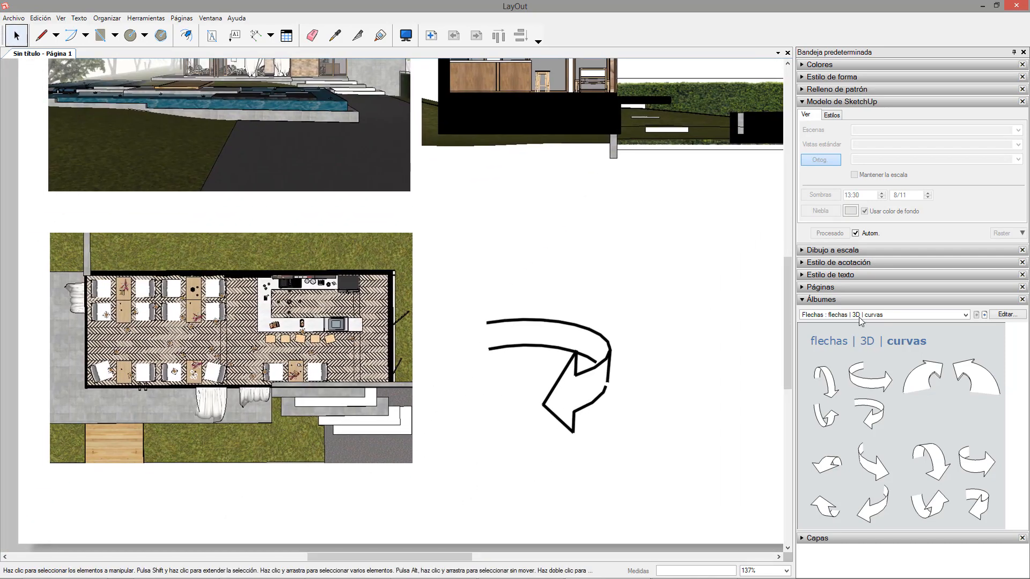
{"action": "left_click", "coordinate": [965, 315]}
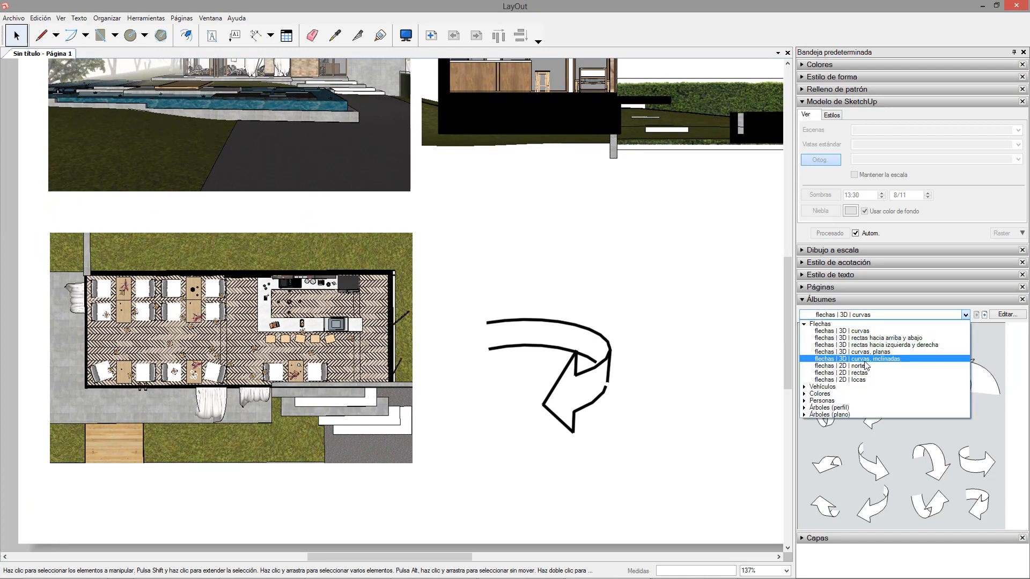
{"action": "left_click", "coordinate": [867, 345]}
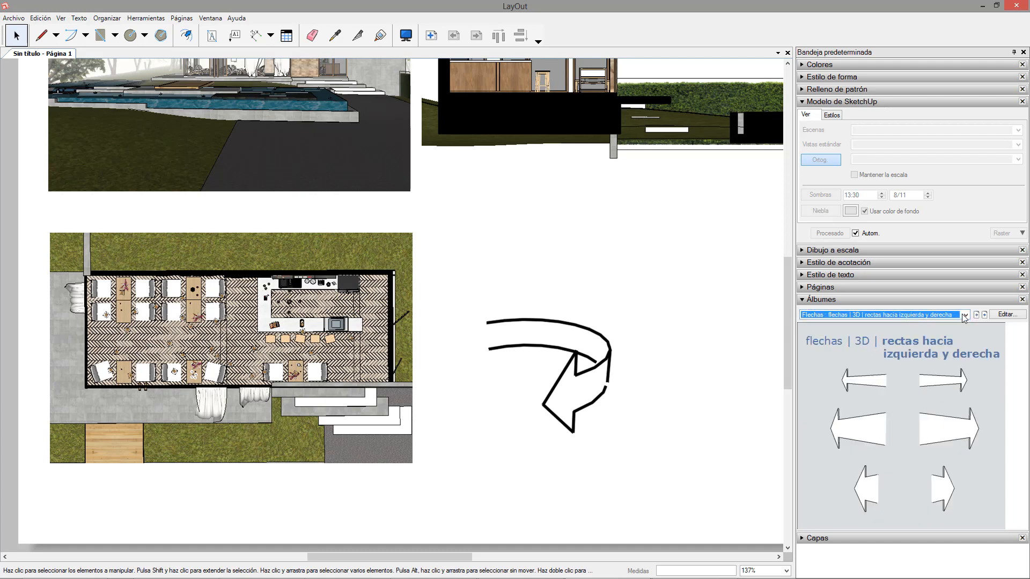
{"action": "left_click", "coordinate": [966, 315]}
{"action": "left_click", "coordinate": [869, 353]}
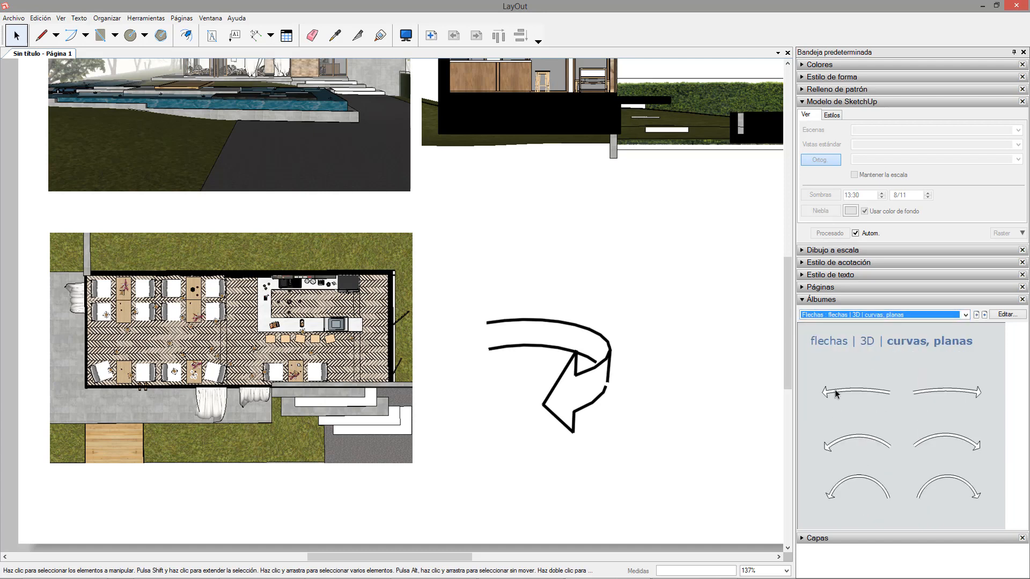
{"action": "left_click", "coordinate": [965, 315]}
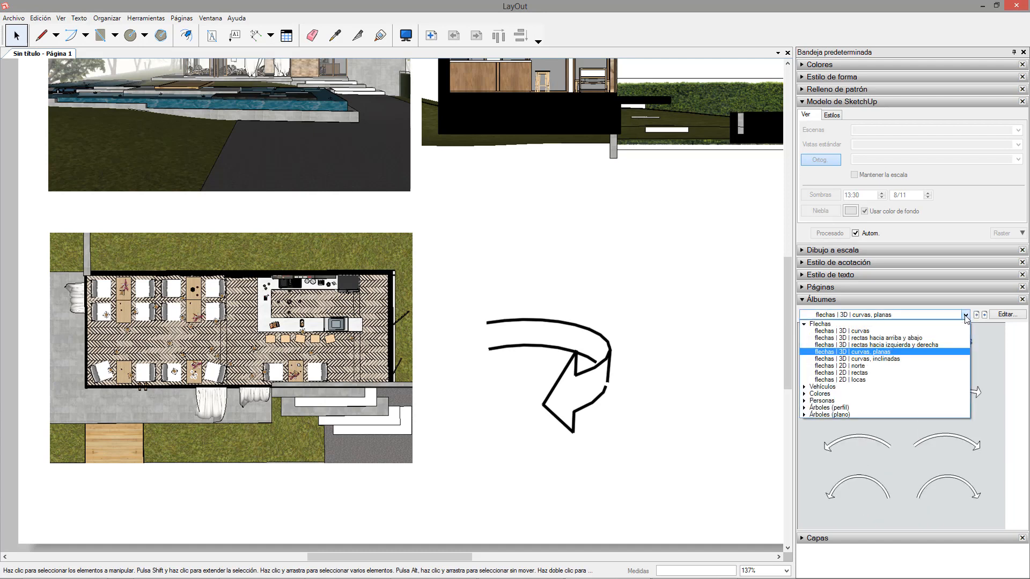
{"action": "left_click", "coordinate": [891, 360]}
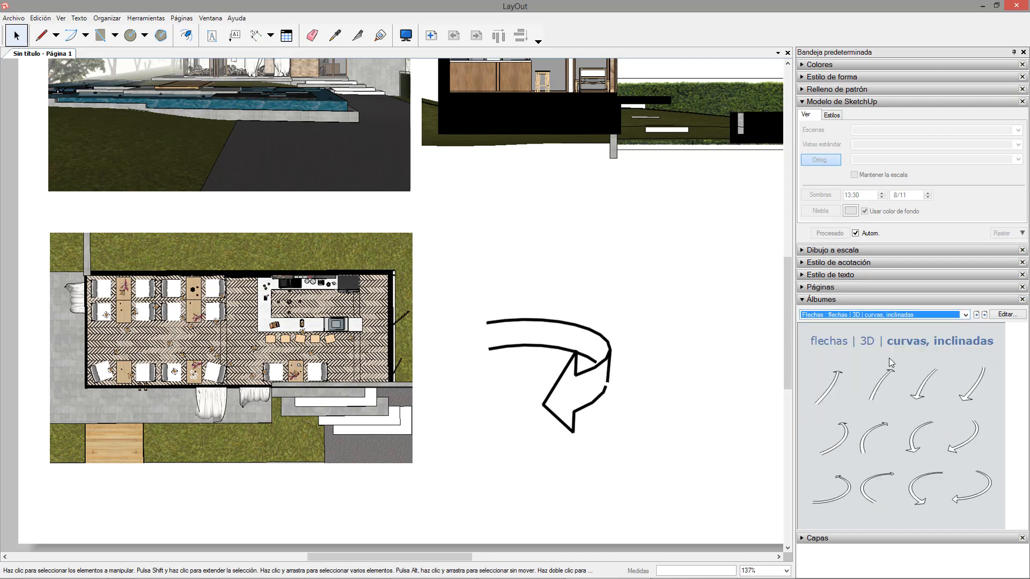
- Place the first arrow from the album flechas | 2D | rectas below the section view, rotated to point down-left
{"action": "left_click", "coordinate": [965, 316]}
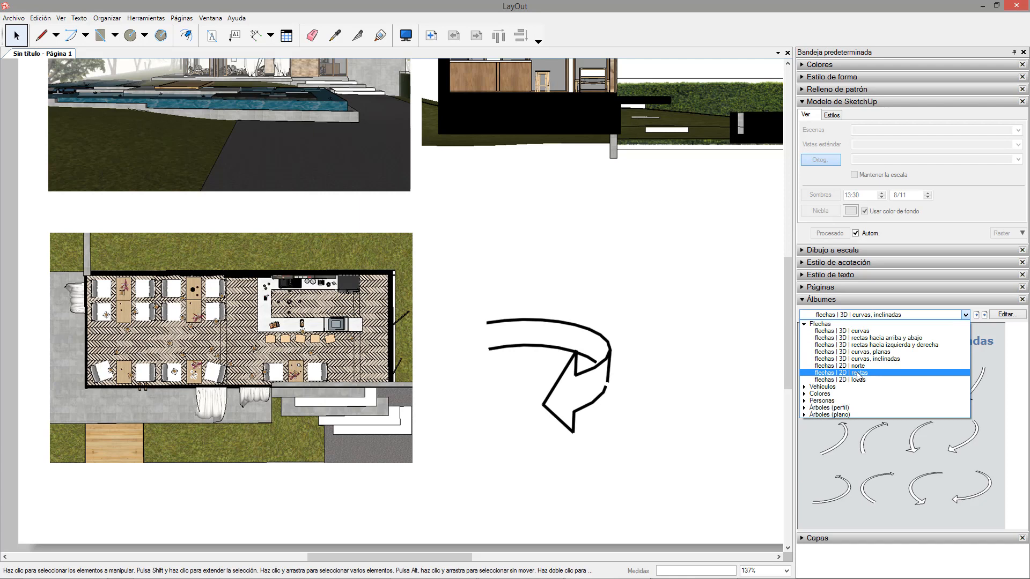
{"action": "left_click", "coordinate": [859, 374]}
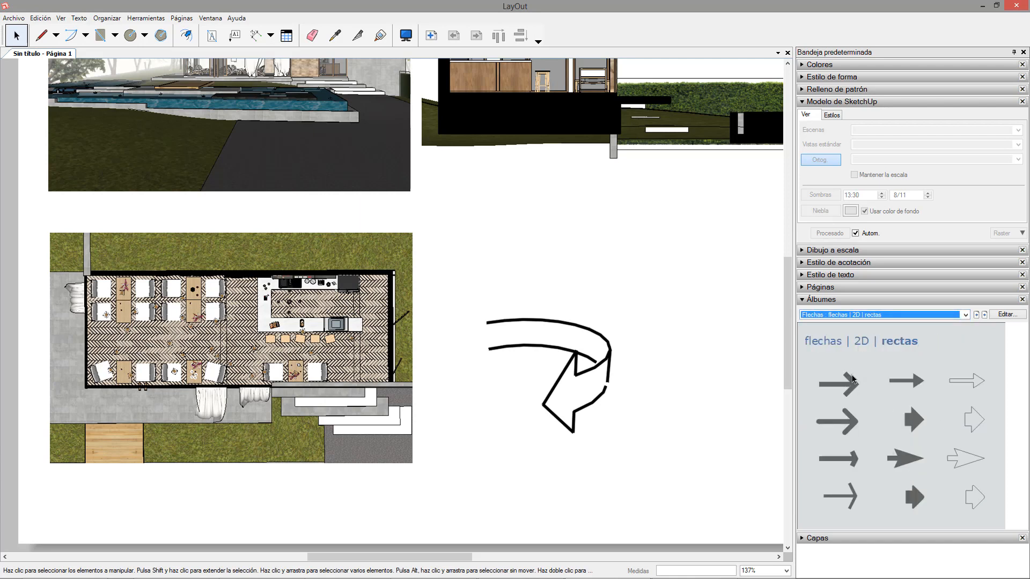
{"action": "left_click_drag", "start_coordinate": [853, 394], "coordinate": [472, 237]}
- Change the straight 2D arrow's stroke colour to orange-red with 82% brightness and deselect it
{"action": "left_click", "coordinate": [801, 65]}
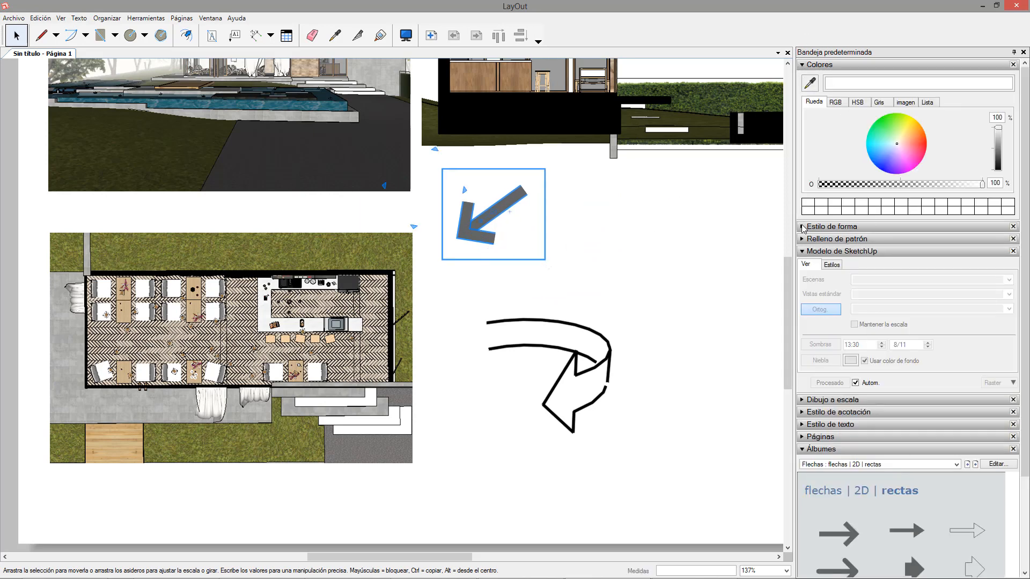
{"action": "left_click", "coordinate": [803, 227]}
{"action": "left_click", "coordinate": [861, 273]}
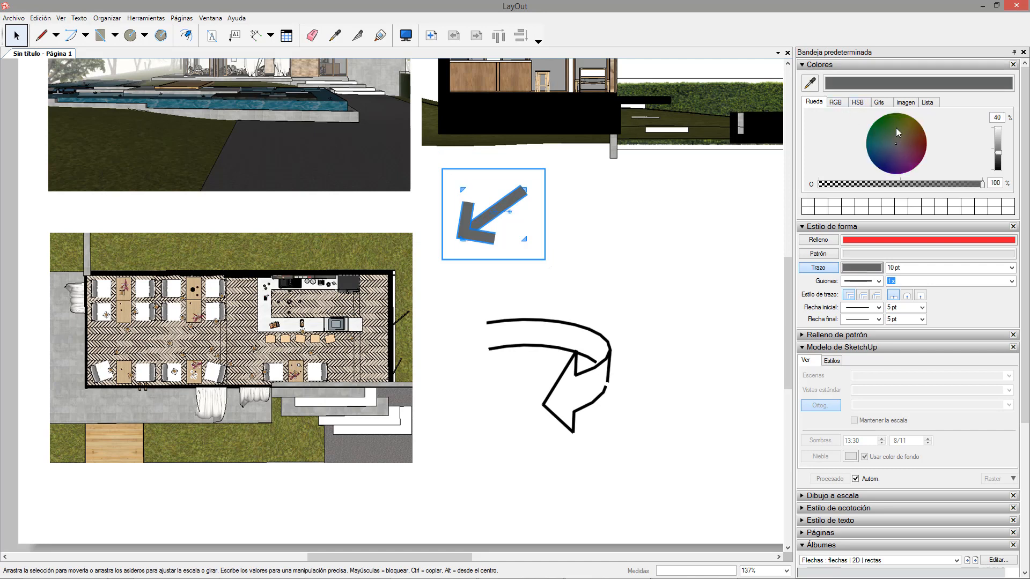
{"action": "left_click", "coordinate": [917, 140]}
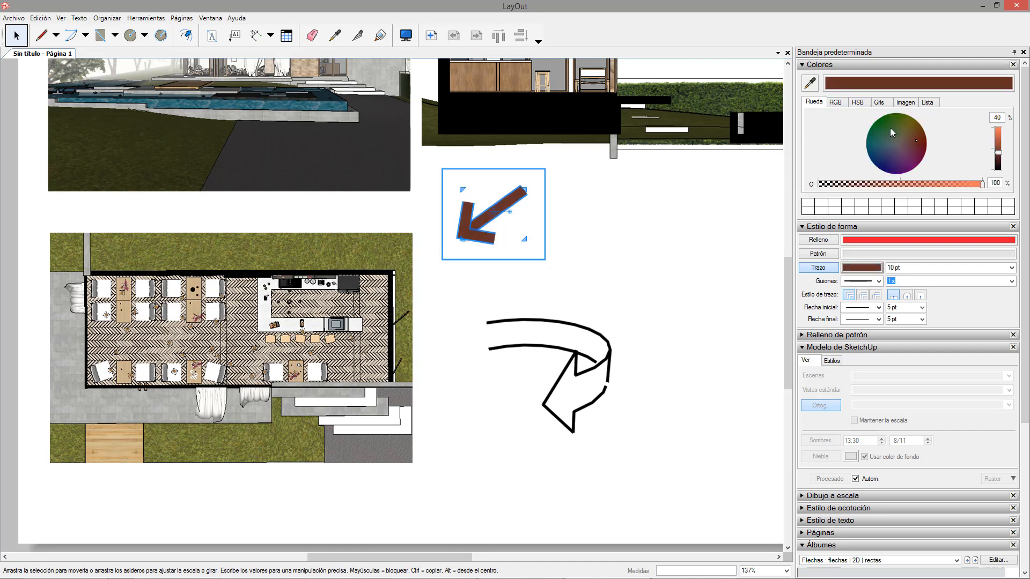
{"action": "left_click", "coordinate": [998, 138]}
{"action": "left_click", "coordinate": [687, 257]}
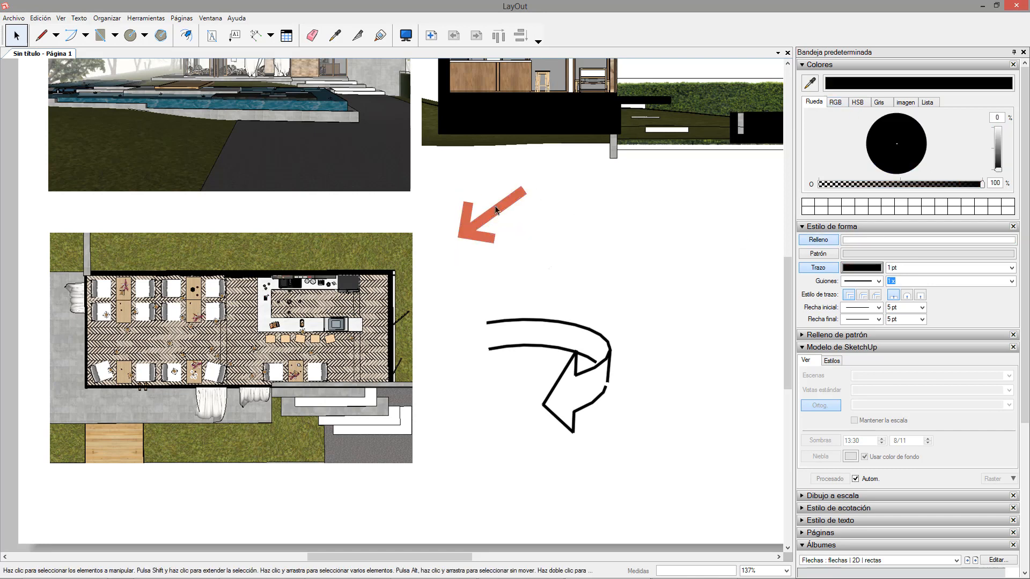
- Move the orange-red arrow slightly to the right and give it a thinner stroke
{"action": "left_click", "coordinate": [545, 204]}
{"action": "left_click_drag", "start_coordinate": [519, 207], "coordinate": [552, 208]}
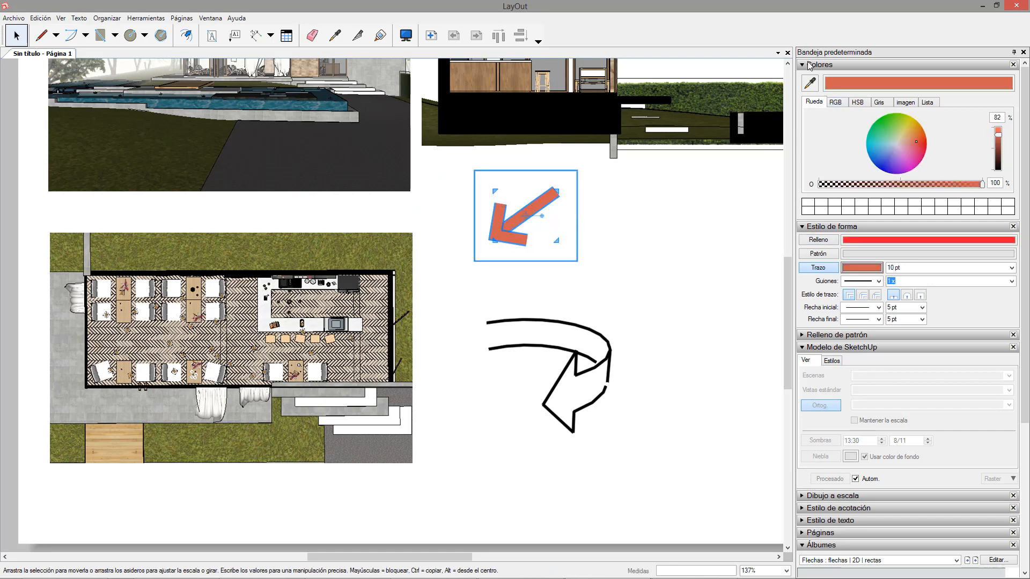
{"action": "scroll", "coordinate": [496, 231], "scroll_direction": "up", "scroll_amount": 5}
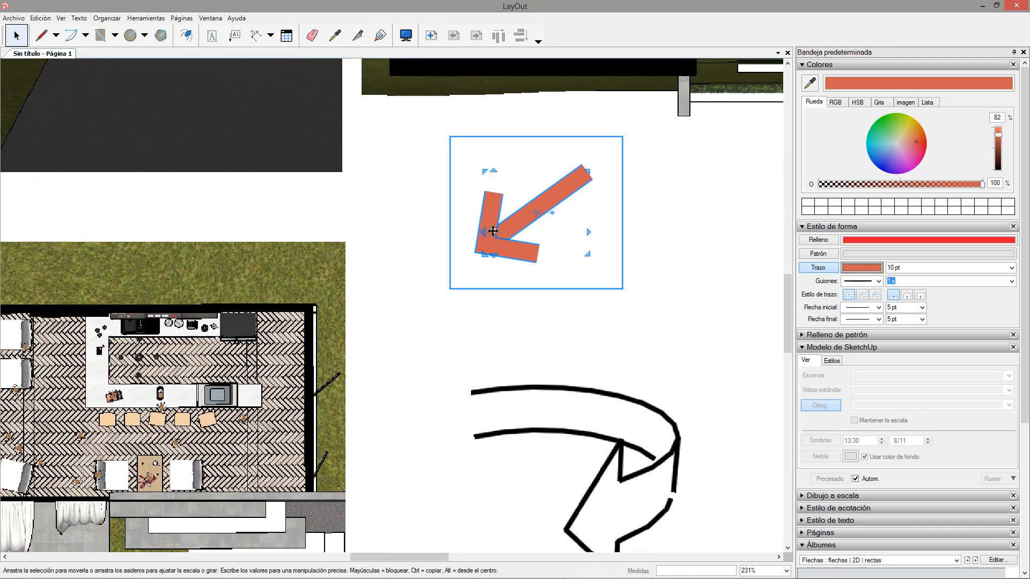
{"action": "scroll", "coordinate": [493, 230], "scroll_direction": "down", "scroll_amount": 3}
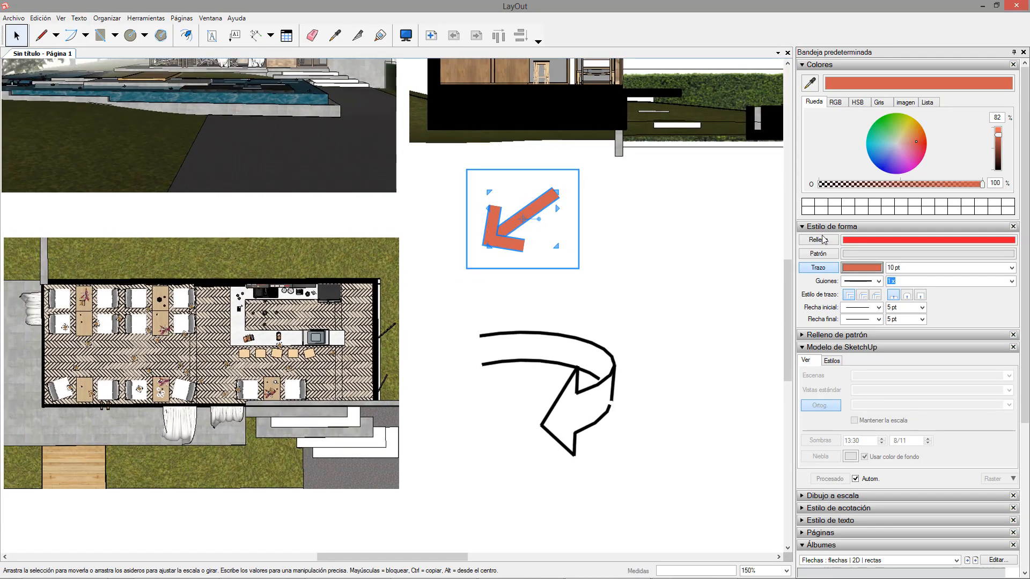
{"action": "left_click", "coordinate": [891, 268]}
{"action": "key", "text": "Return"}
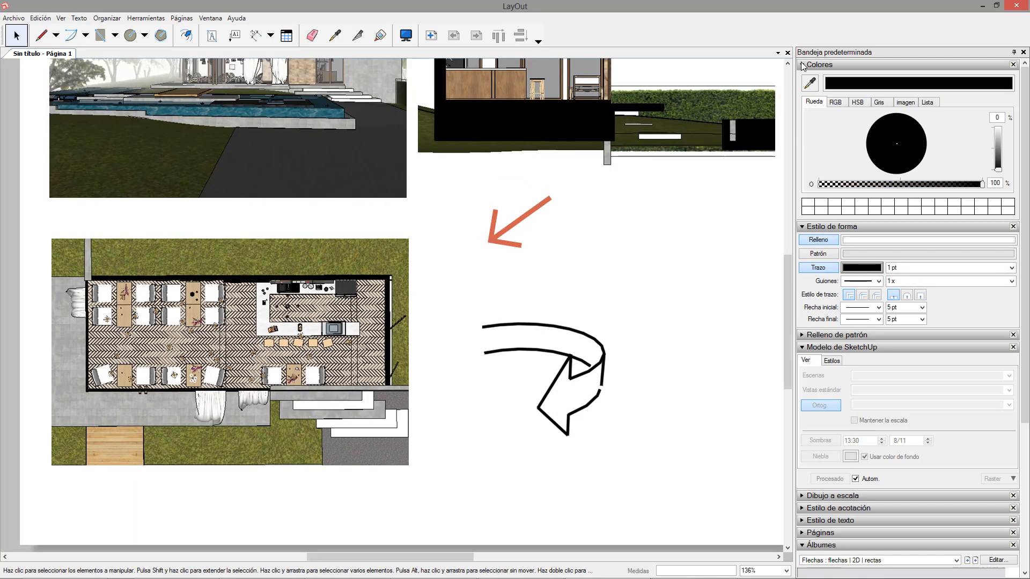
- Place the filled circular north symbol from the album flechas | 2D | norte near the page's lower-right corner
{"action": "left_click", "coordinate": [803, 65]}
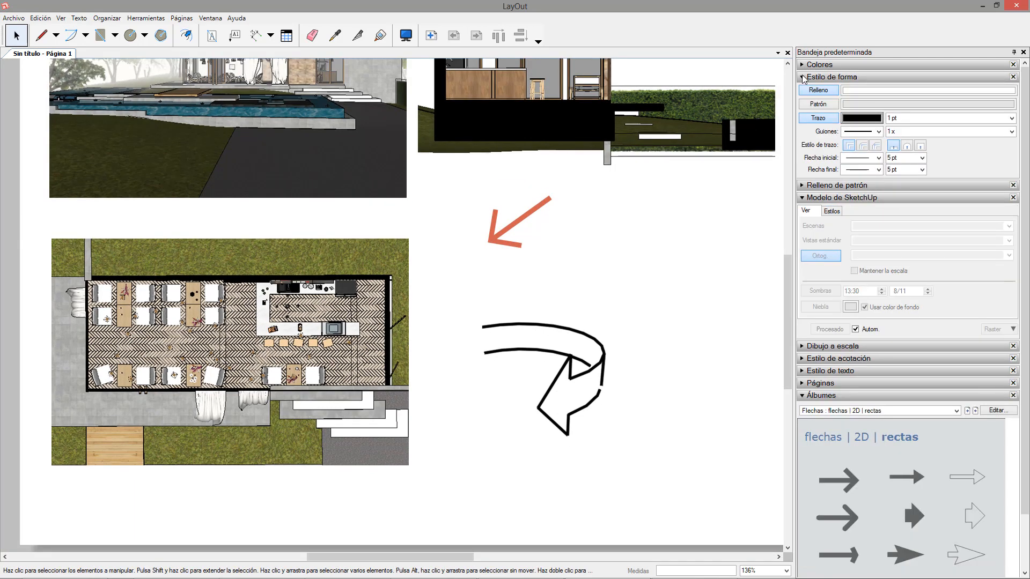
{"action": "left_click", "coordinate": [803, 77]}
{"action": "left_click", "coordinate": [968, 314]}
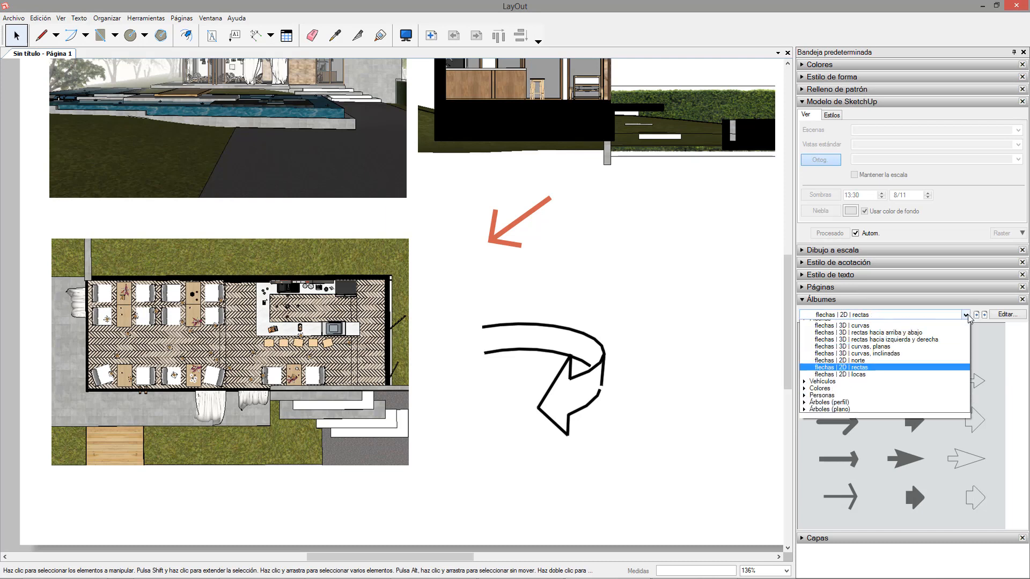
{"action": "left_click", "coordinate": [870, 366]}
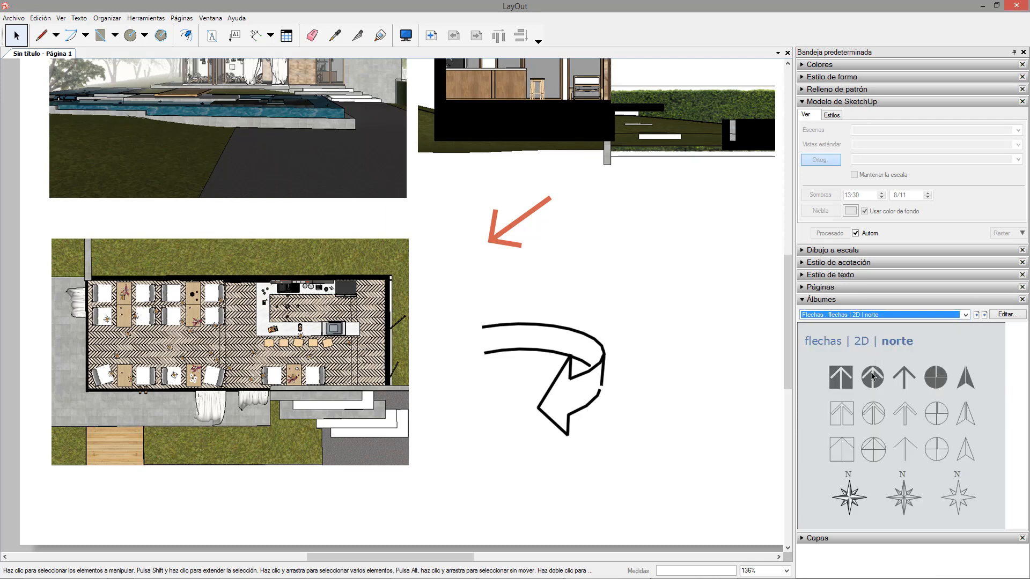
{"action": "left_click_drag", "start_coordinate": [873, 377], "coordinate": [713, 473]}
{"action": "scroll", "coordinate": [657, 417], "scroll_direction": "up", "scroll_amount": 1}
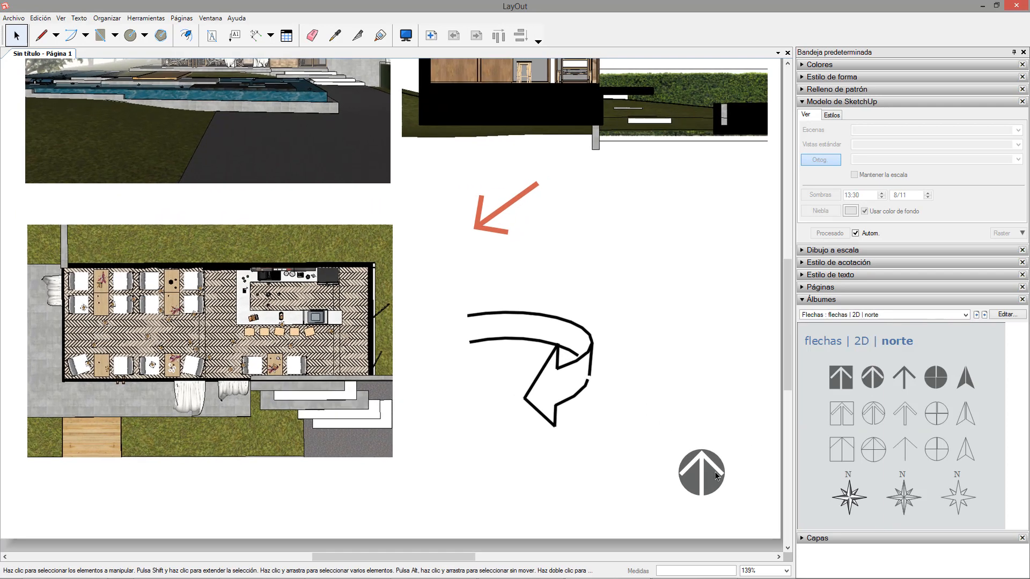
- Shrink the circular north symbol to about half its size and rotate it to point up-left
{"action": "left_click", "coordinate": [715, 471]}
{"action": "scroll", "coordinate": [617, 389], "scroll_direction": "up", "scroll_amount": 3}
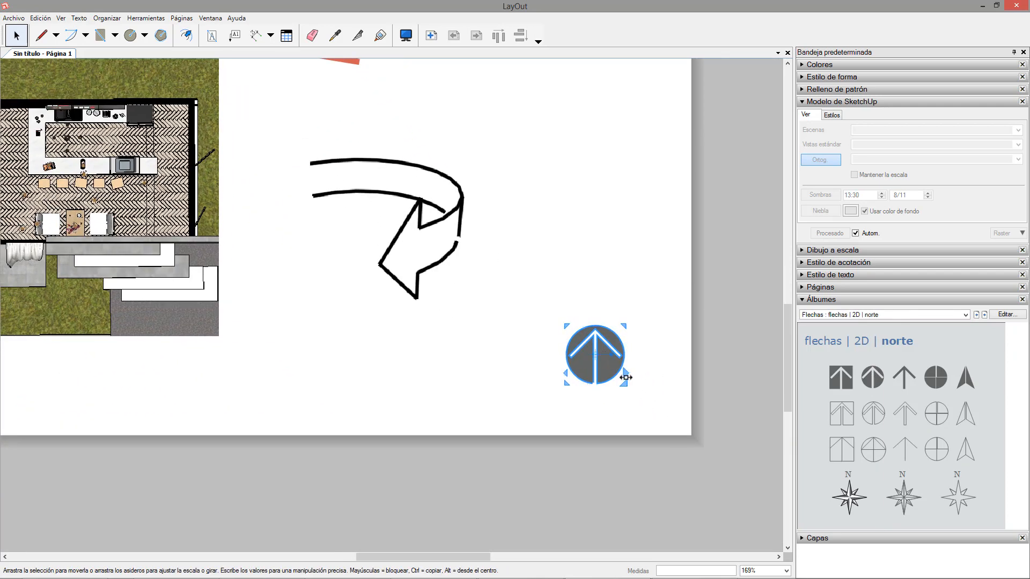
{"action": "left_click_drag", "start_coordinate": [624, 384], "coordinate": [584, 317]}
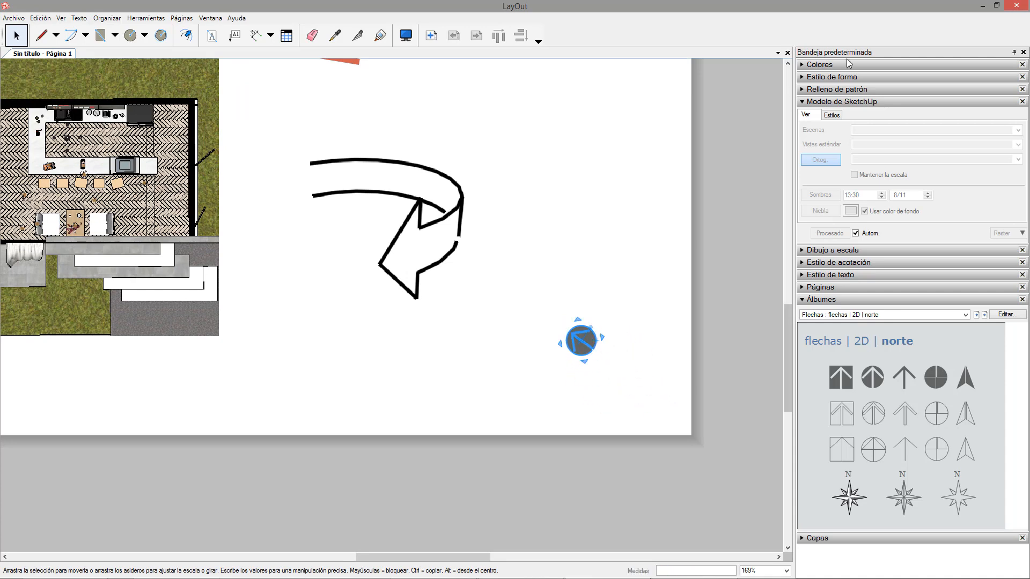
- Lighten the circular north symbol's fill to pale grey with 84% brightness and move it closer to the page's lower-right corner
{"action": "left_click", "coordinate": [805, 78]}
{"action": "left_click", "coordinate": [868, 89]}
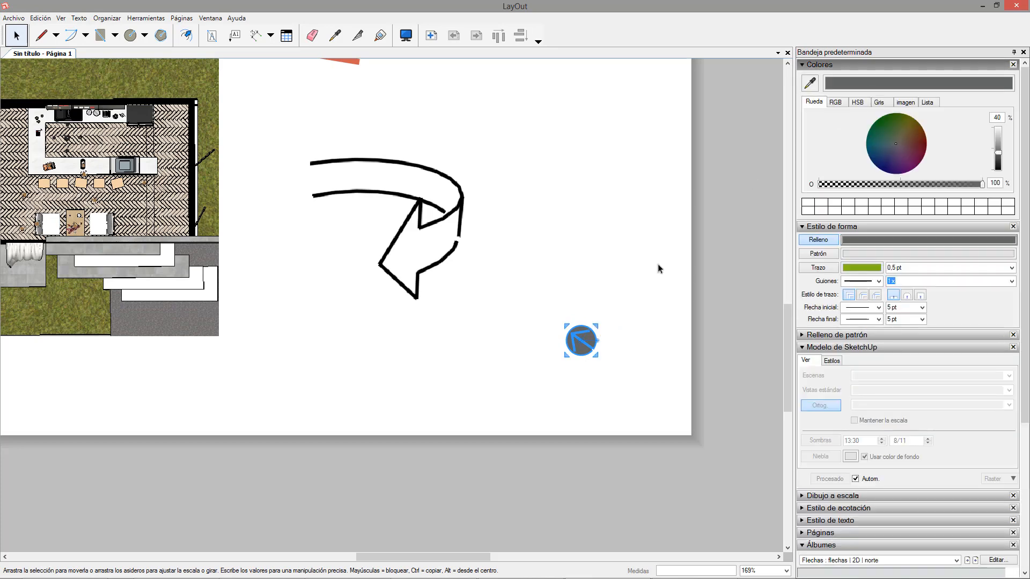
{"action": "left_click_drag", "start_coordinate": [999, 133], "coordinate": [999, 127]}
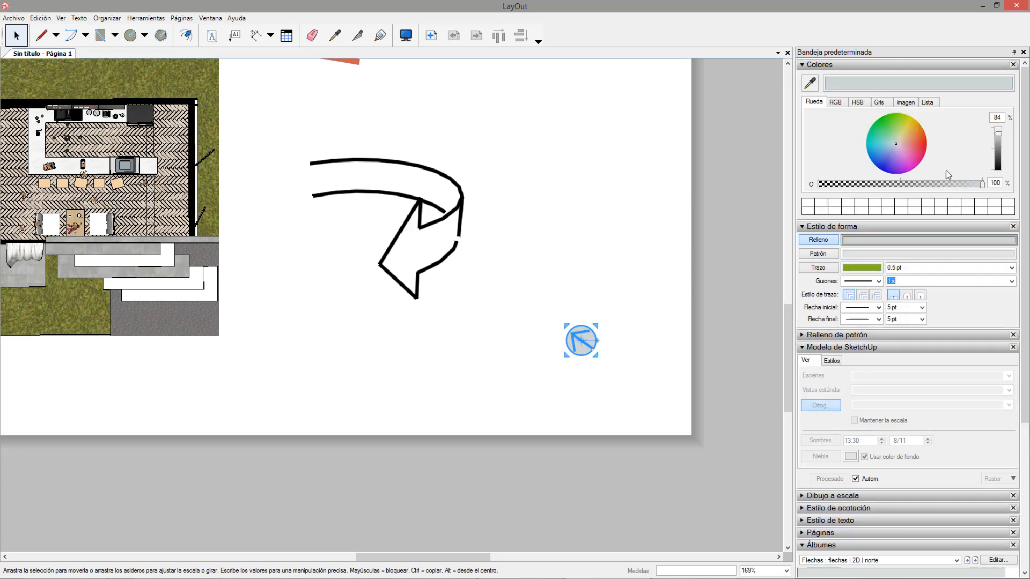
{"action": "left_click", "coordinate": [618, 273]}
{"action": "left_click_drag", "start_coordinate": [584, 342], "coordinate": [621, 375]}
{"action": "scroll", "coordinate": [628, 395], "scroll_direction": "down", "scroll_amount": 1}
{"action": "left_click", "coordinate": [646, 459]}
{"action": "scroll", "coordinate": [646, 456], "scroll_direction": "down", "scroll_amount": 1}
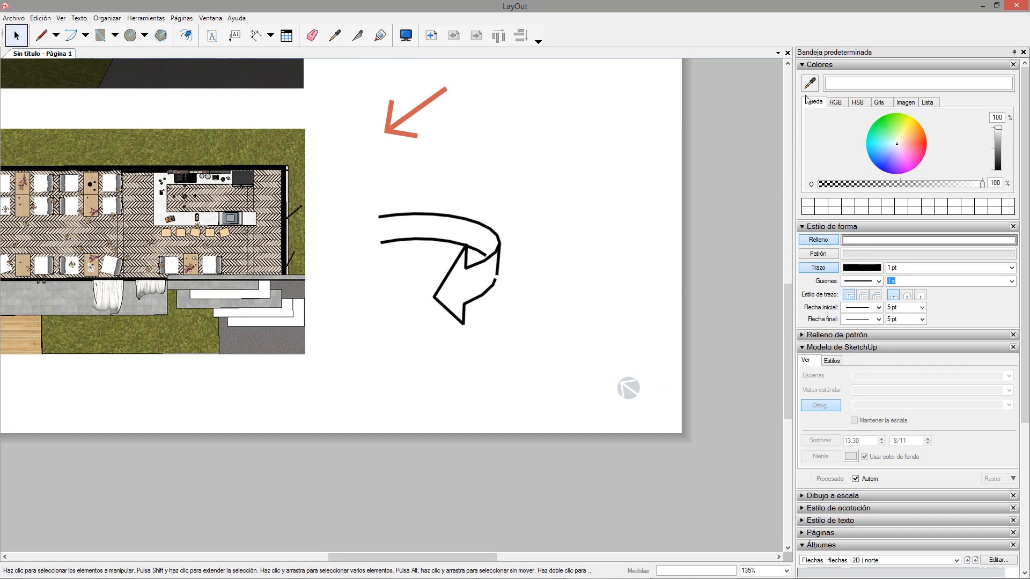
- Collapse the Colores, Estilo de forma and Modelo de SketchUp settings so the Álbumes section has more room
{"action": "left_click", "coordinate": [802, 64]}
{"action": "left_click", "coordinate": [802, 77]}
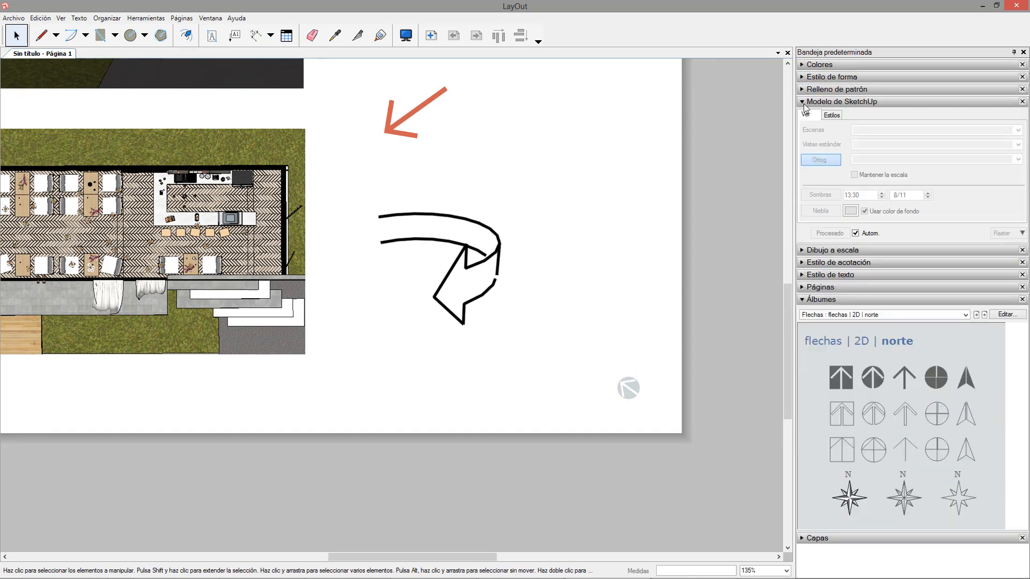
{"action": "left_click", "coordinate": [802, 101]}
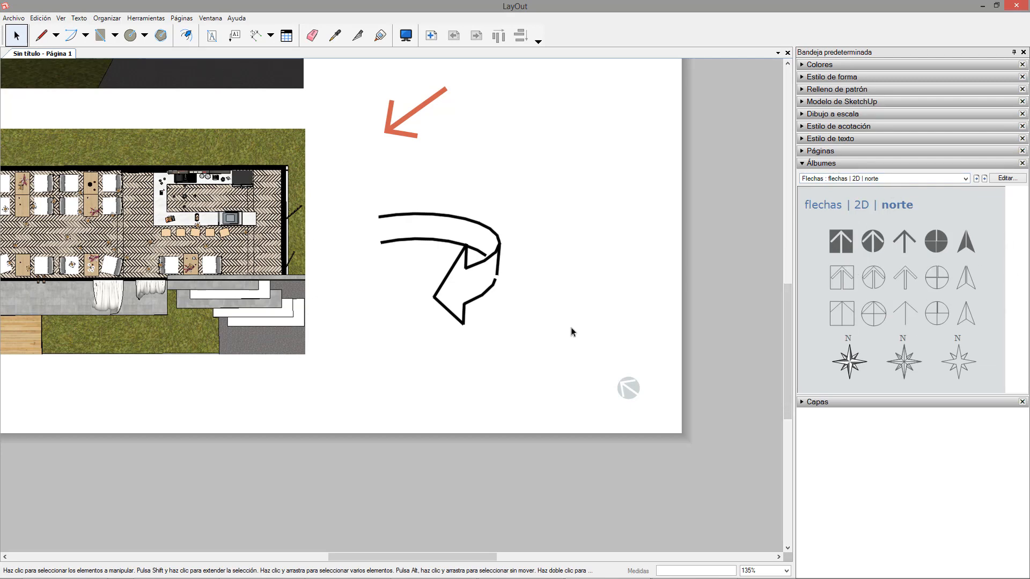
{"action": "scroll", "coordinate": [604, 402], "scroll_direction": "down", "scroll_amount": 1}
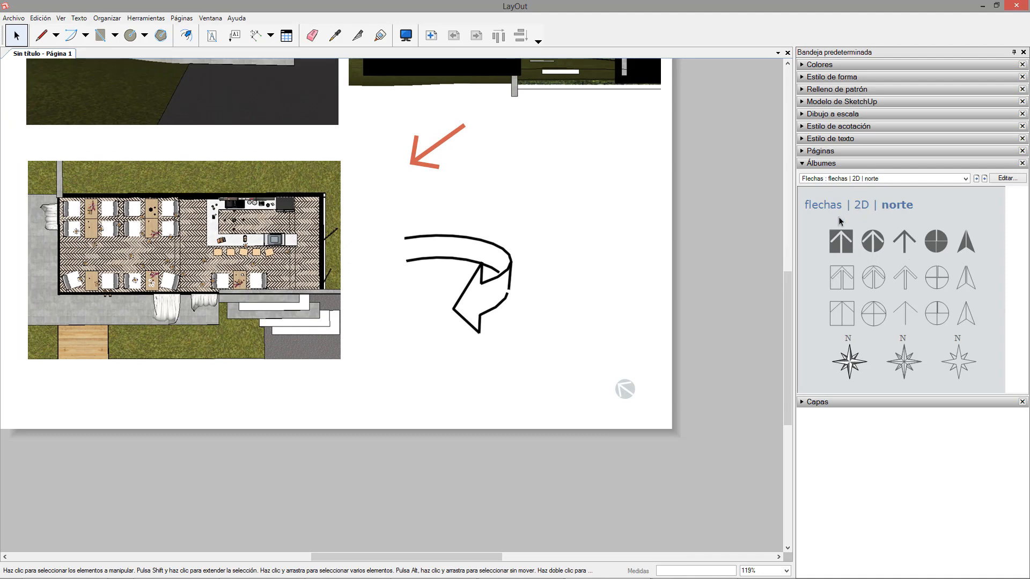
{"action": "middle_click_drag", "start_coordinate": [592, 210], "coordinate": [667, 323]}
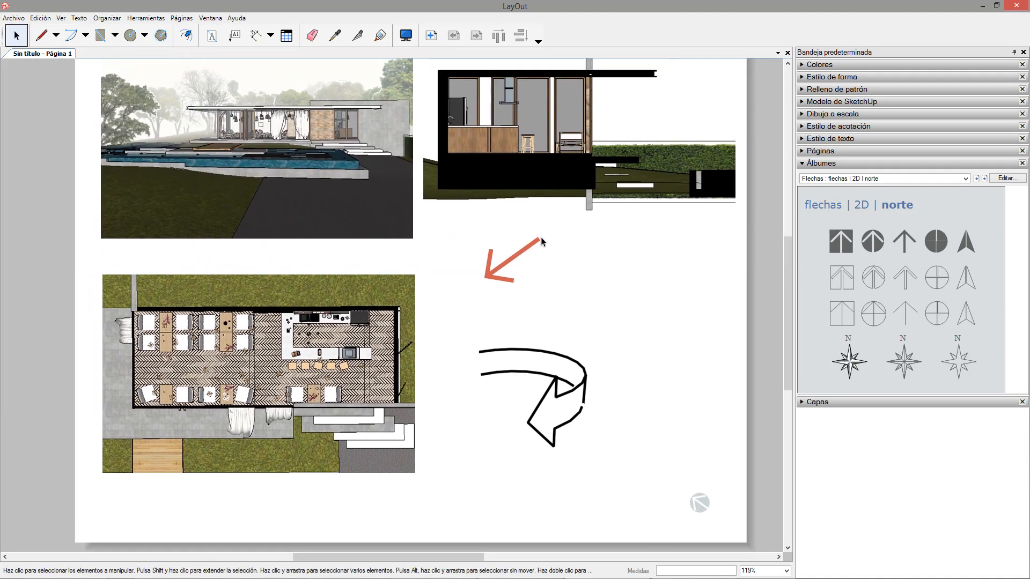
{"action": "scroll", "coordinate": [579, 264], "scroll_direction": "down", "scroll_amount": 1}
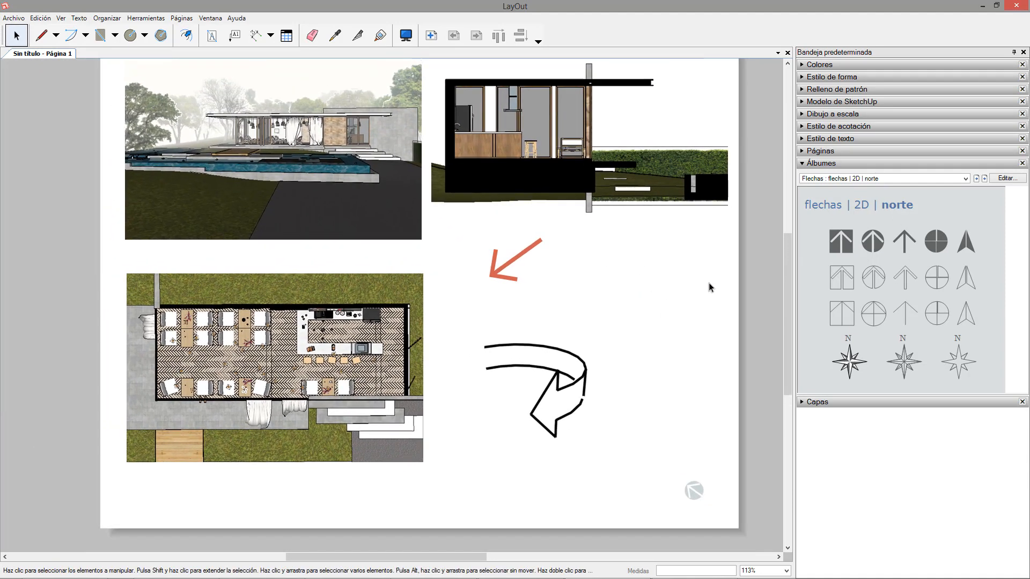
- Place the side-view microcar at scale 3/16" = 1' from the album Microcoche, con detalle beneath the section viewport
{"action": "left_click", "coordinate": [966, 180]}
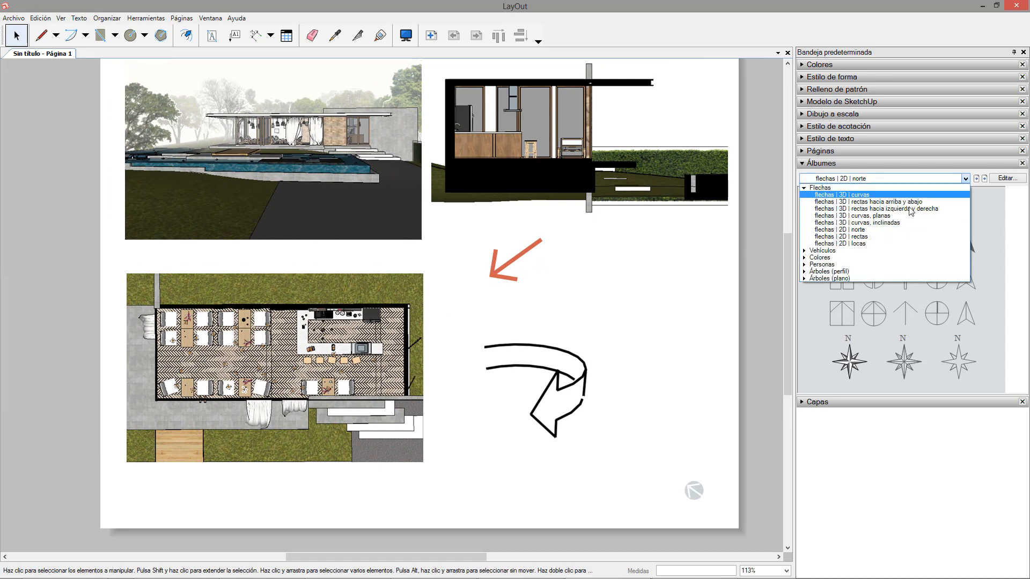
{"action": "left_click", "coordinate": [817, 251]}
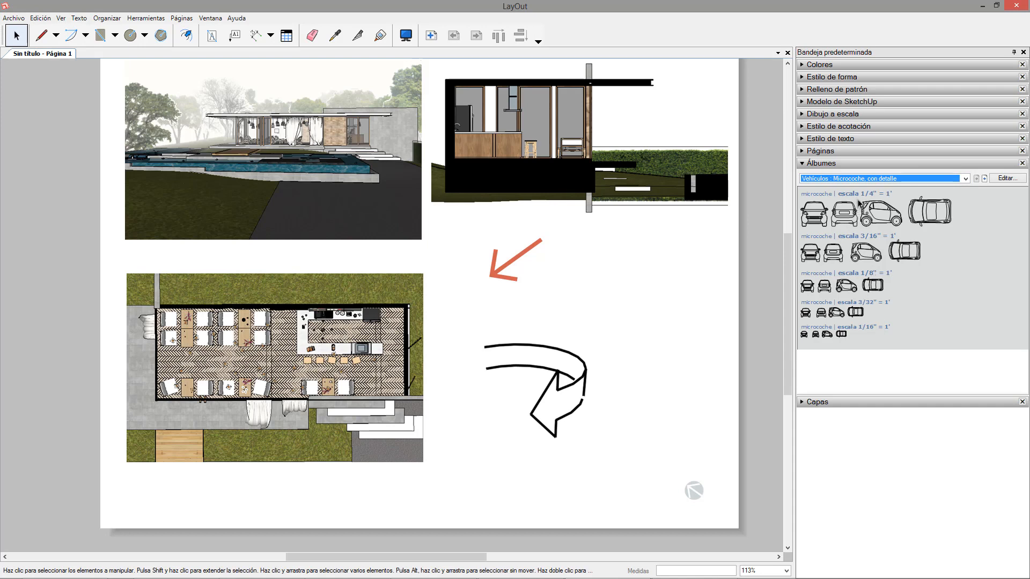
{"action": "mouse_move", "coordinate": [872, 262]}
{"action": "left_mouse_down"}
{"action": "mouse_move", "coordinate": [651, 294]}
{"action": "mouse_move", "coordinate": [666, 311]}
{"action": "left_mouse_up"}
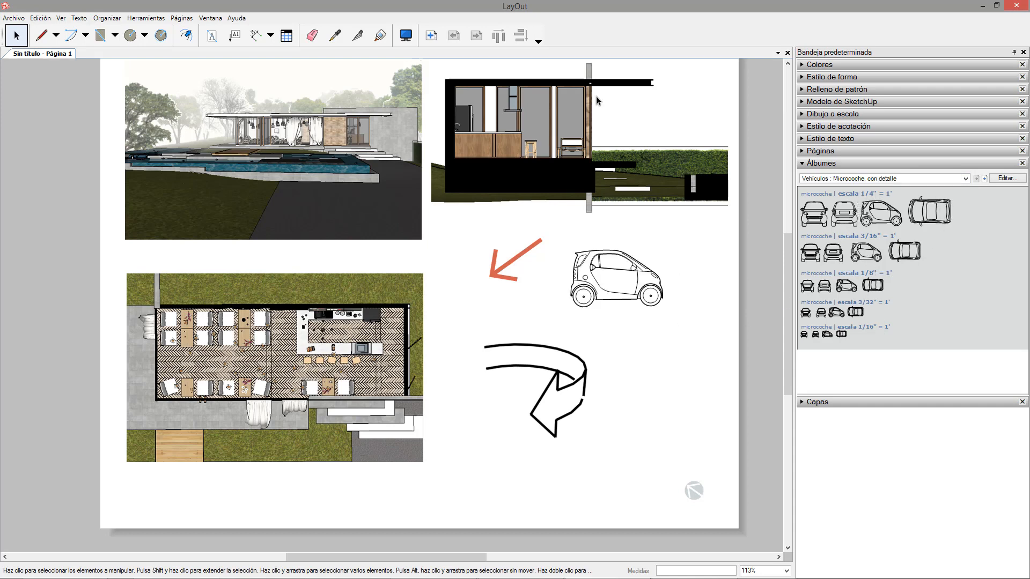
- Set the scale of the section viewport to 1 m:50 m (1:50)
{"action": "middle_click_drag", "start_coordinate": [596, 96], "coordinate": [505, 235]}
{"action": "left_click", "coordinate": [515, 243]}
{"action": "scroll", "coordinate": [542, 246], "scroll_direction": "up", "scroll_amount": 2}
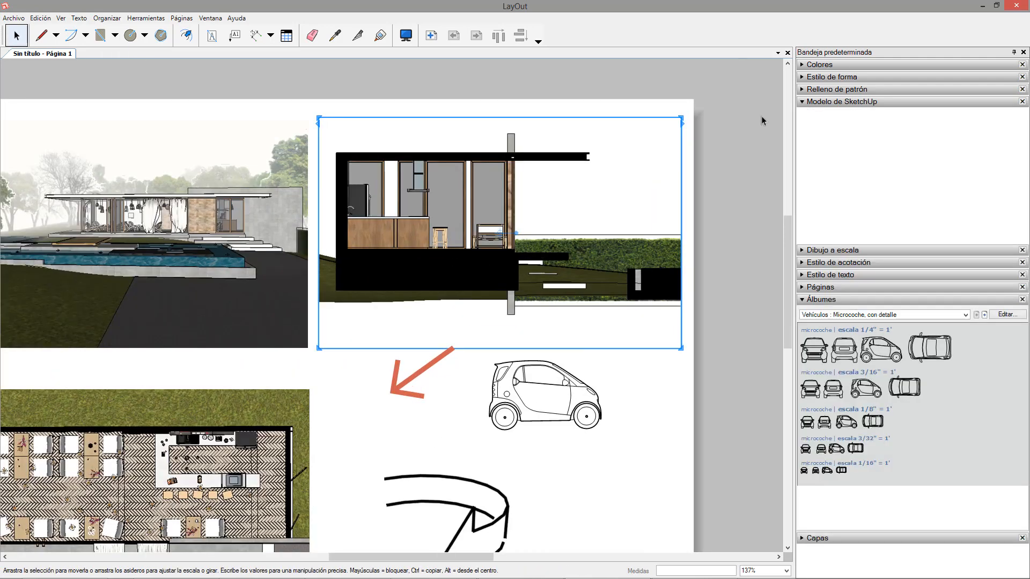
{"action": "right_click", "coordinate": [552, 177]}
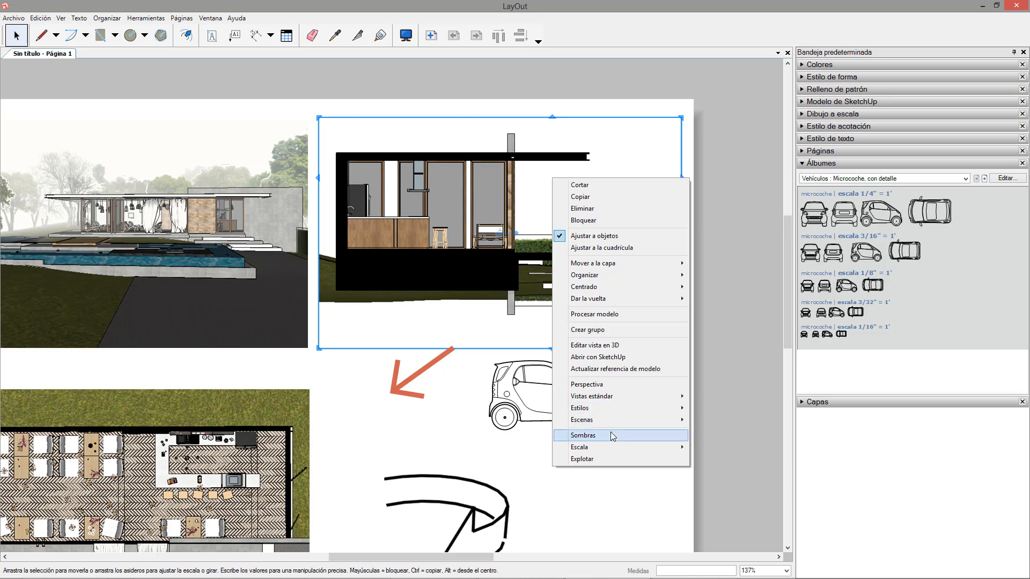
{"action": "mouse_move", "coordinate": [616, 447]}
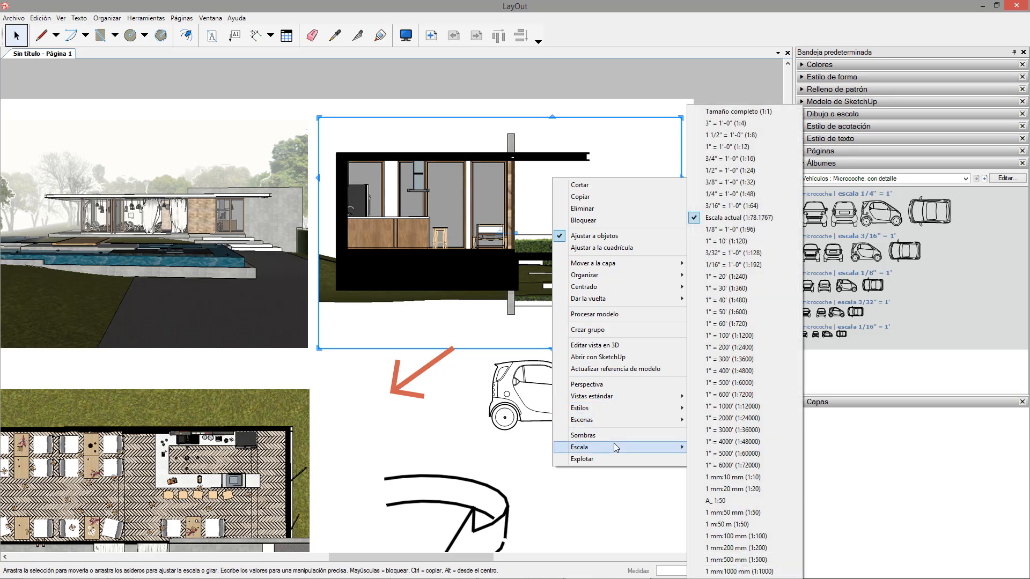
{"action": "left_click", "coordinate": [745, 525]}
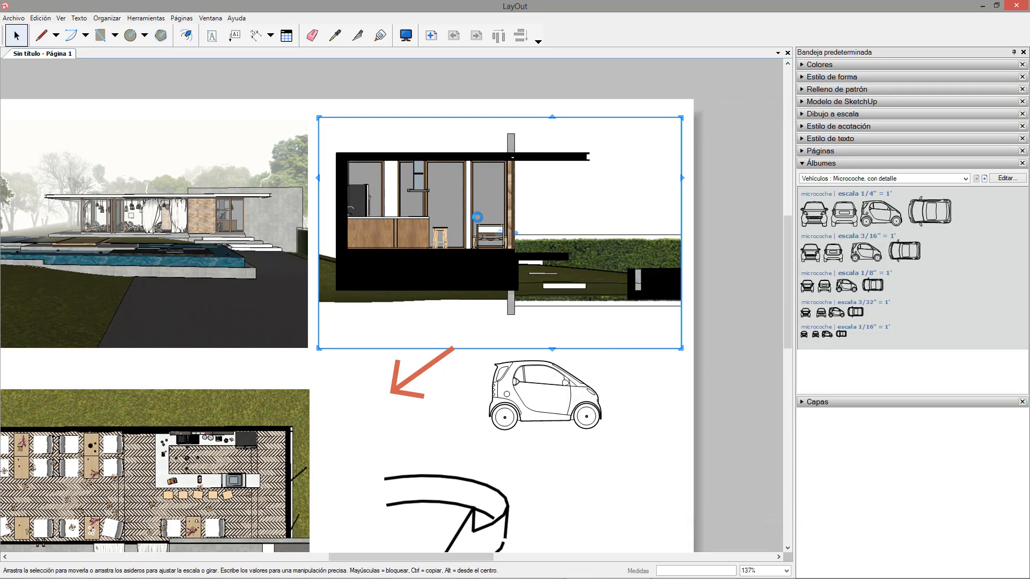
{"action": "scroll", "coordinate": [520, 231], "scroll_direction": "down", "scroll_amount": 2}
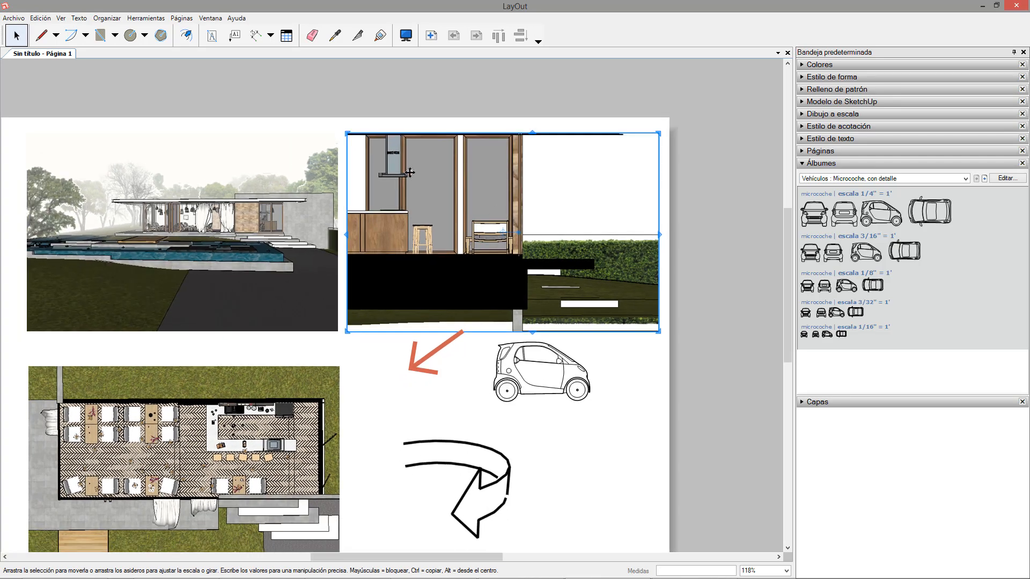
- Shift the perspective and floor plan viewports left, partly off the page, and delete the two arrows and the microcar
{"action": "middle_click_drag", "start_coordinate": [344, 250], "coordinate": [500, 216]}
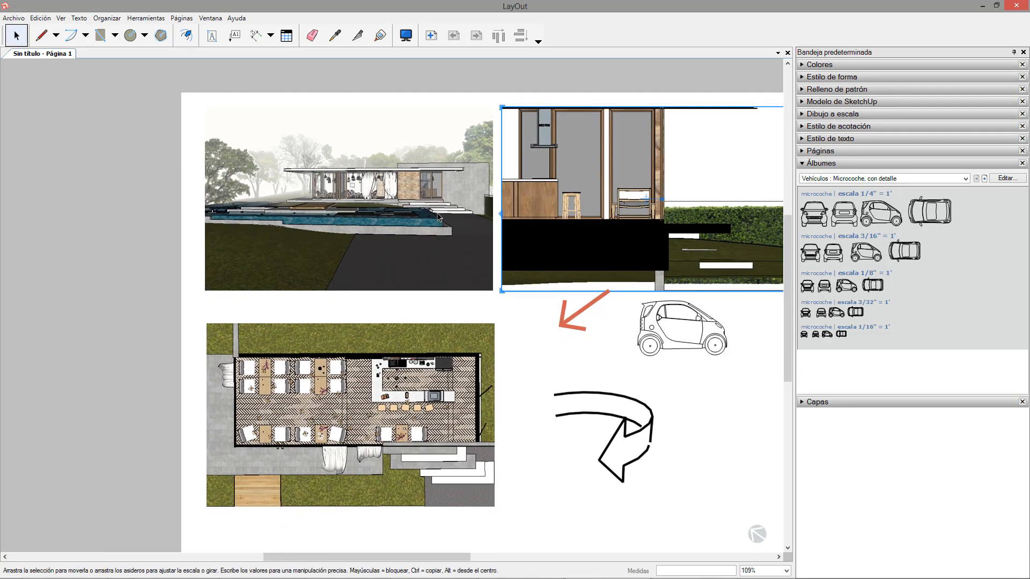
{"action": "scroll", "coordinate": [445, 217], "scroll_direction": "down", "scroll_amount": 2}
{"action": "left_click", "coordinate": [455, 188]}
{"action": "left_click_drag", "start_coordinate": [455, 171], "coordinate": [409, 188]}
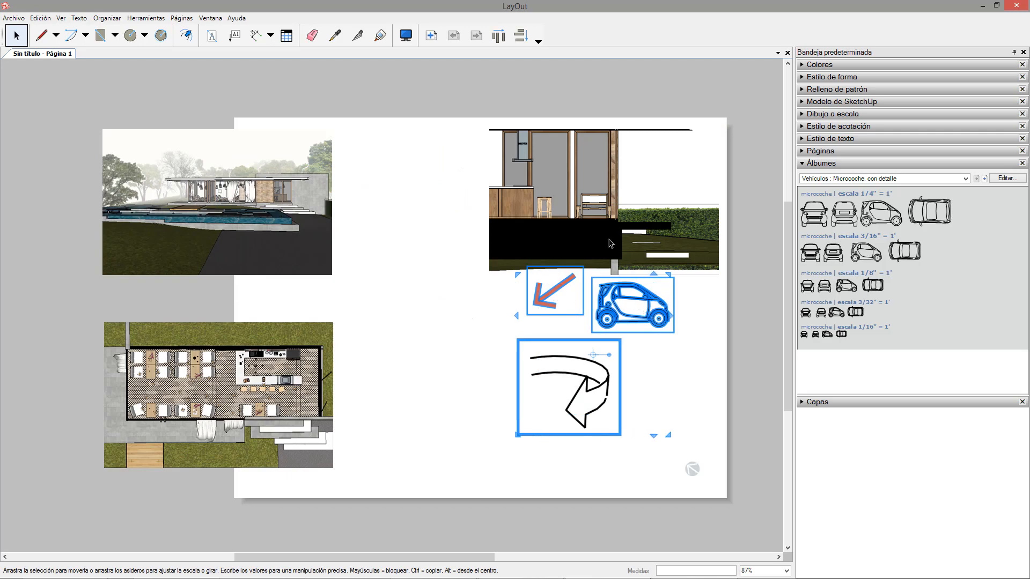
{"action": "key", "text": "Delete"}
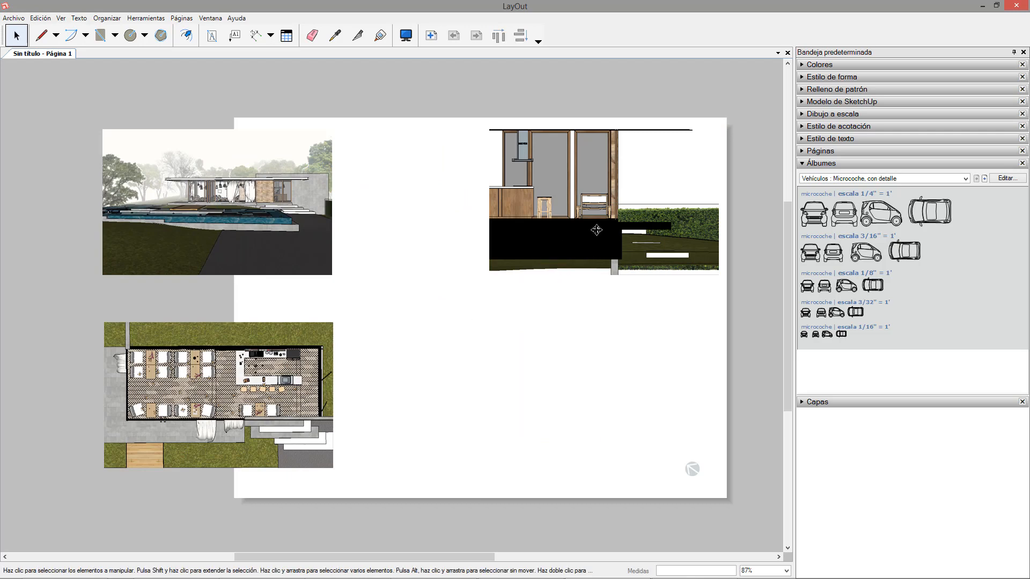
- Move the section viewport towards the page's centre and extend its frame up, left and down to uncover the whole section
{"action": "left_click_drag", "start_coordinate": [597, 230], "coordinate": [490, 293]}
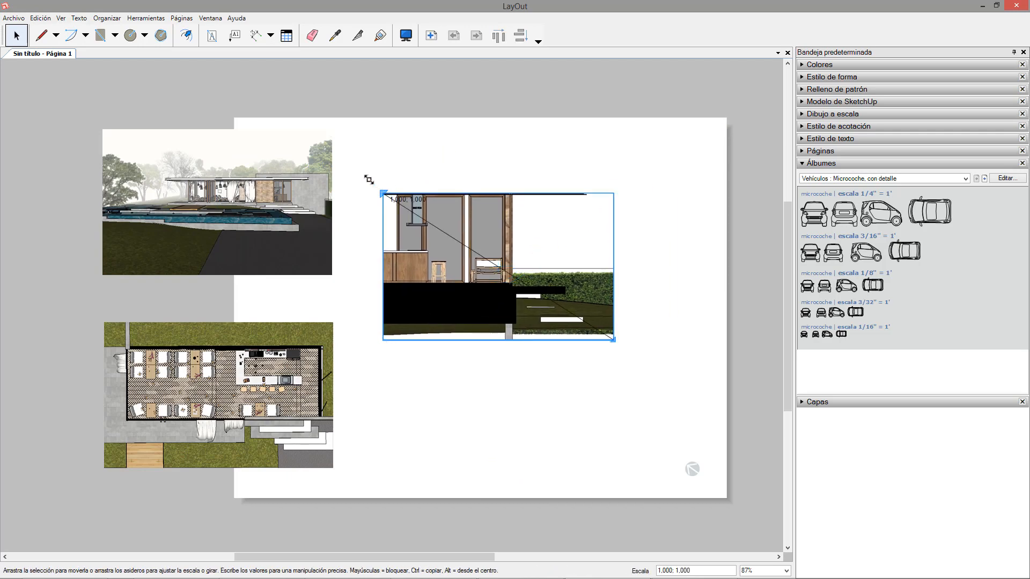
{"action": "left_click_drag", "start_coordinate": [369, 180], "coordinate": [356, 173]}
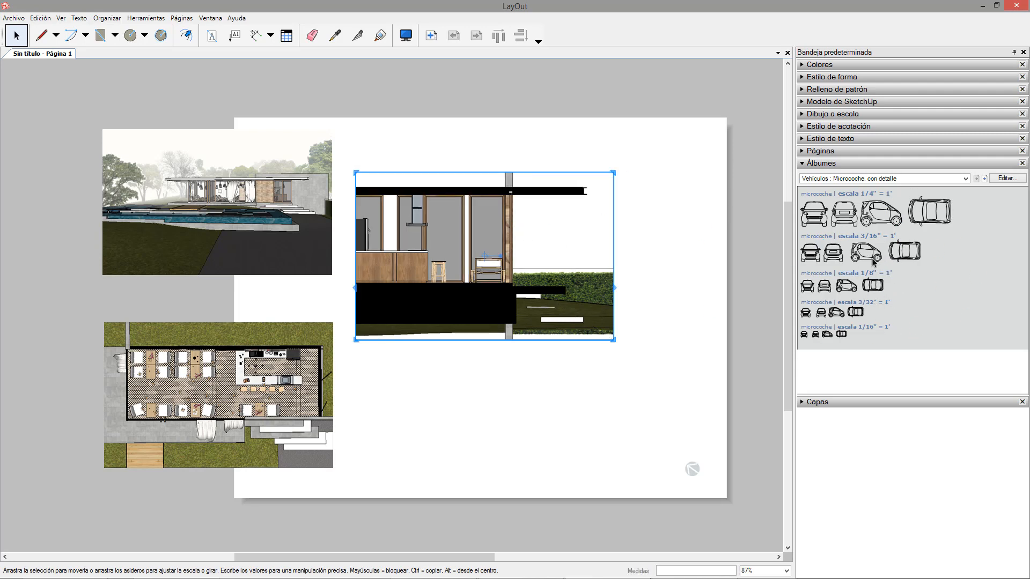
{"action": "left_click_drag", "start_coordinate": [483, 295], "coordinate": [571, 288]}
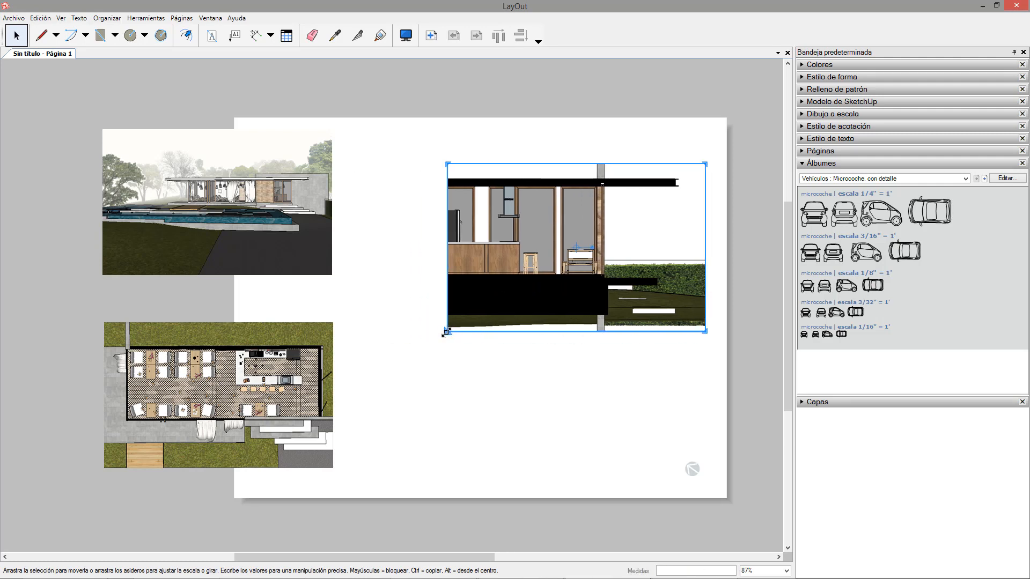
{"action": "left_click_drag", "start_coordinate": [446, 332], "coordinate": [395, 347]}
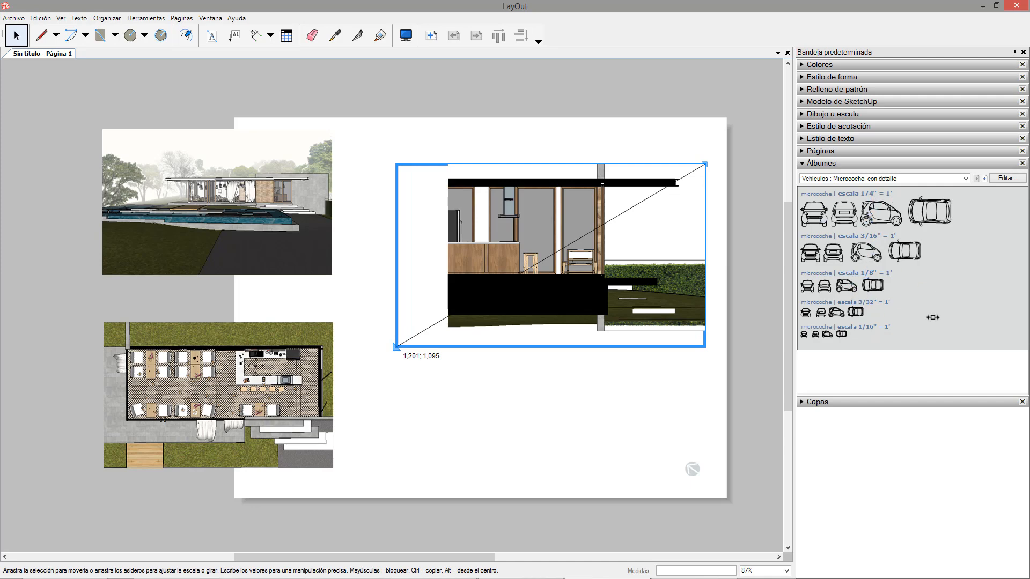
{"action": "left_click", "coordinate": [591, 424]}
{"action": "scroll", "coordinate": [590, 294], "scroll_direction": "up", "scroll_amount": 2}
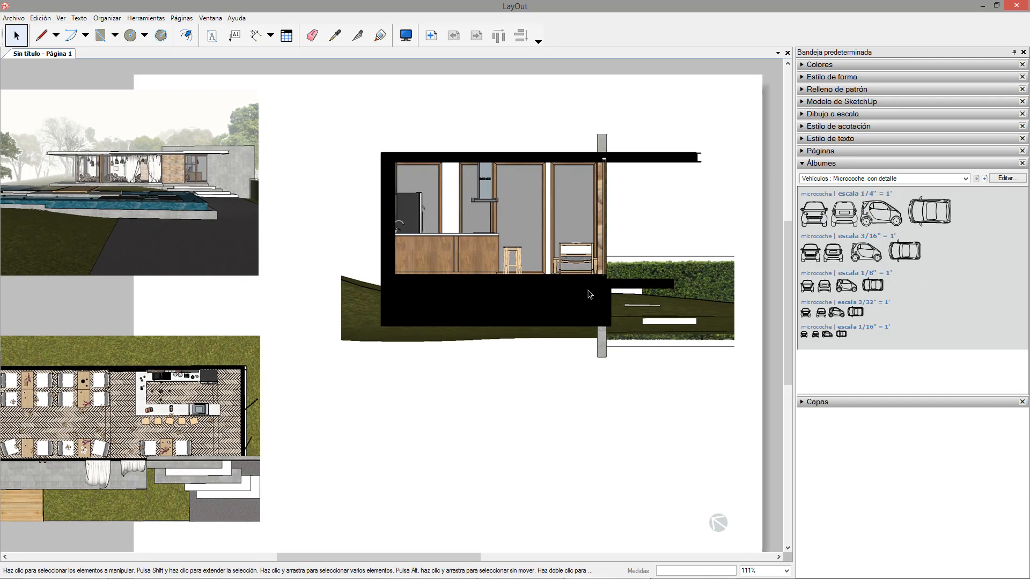
- Move the section viewport slightly up and left, and extend its frame outward at the upper-right corner
{"action": "left_click_drag", "start_coordinate": [567, 258], "coordinate": [549, 225]}
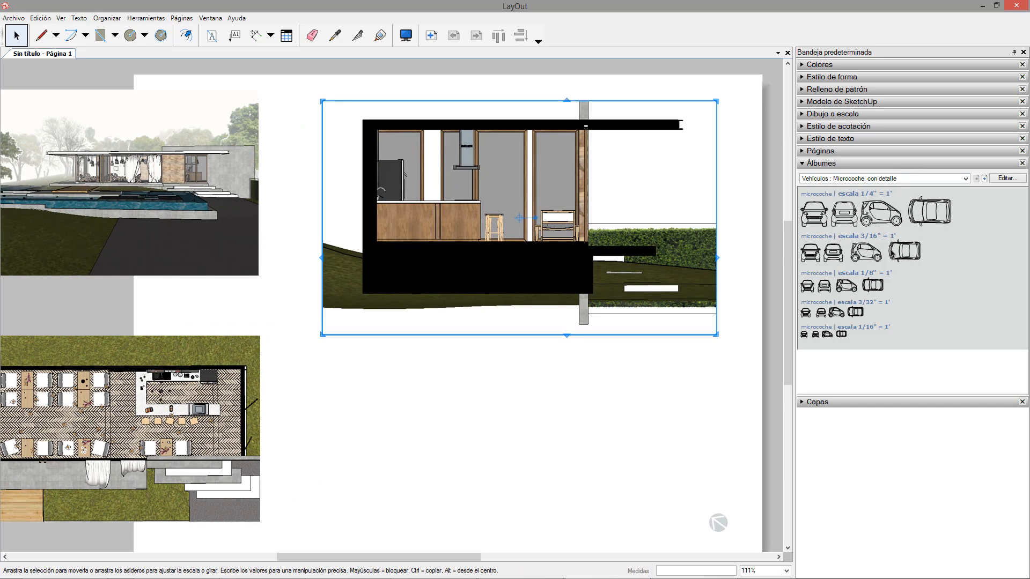
{"action": "middle_click_drag", "start_coordinate": [610, 223], "coordinate": [571, 265]}
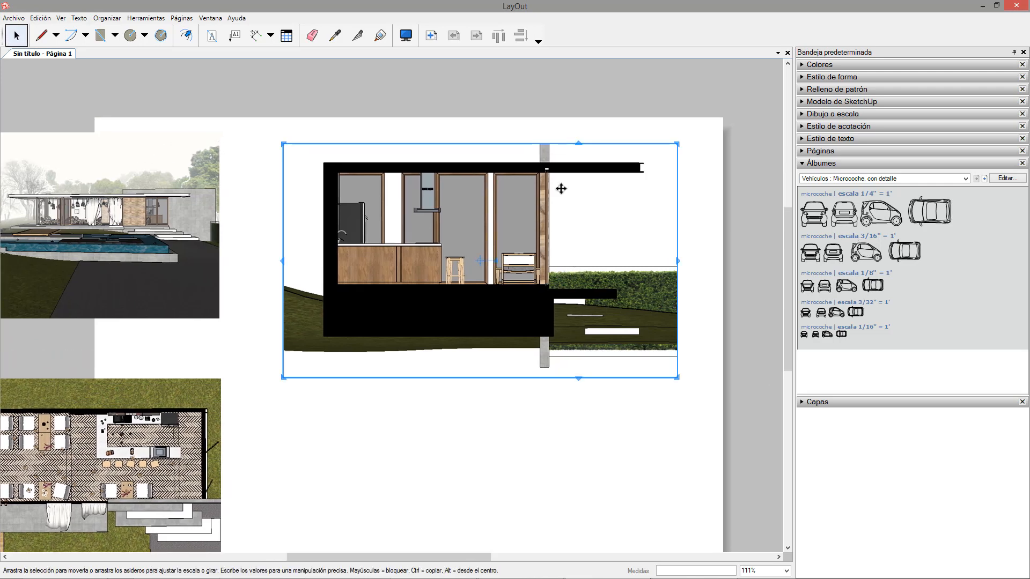
{"action": "left_click_drag", "start_coordinate": [686, 140], "coordinate": [699, 132]}
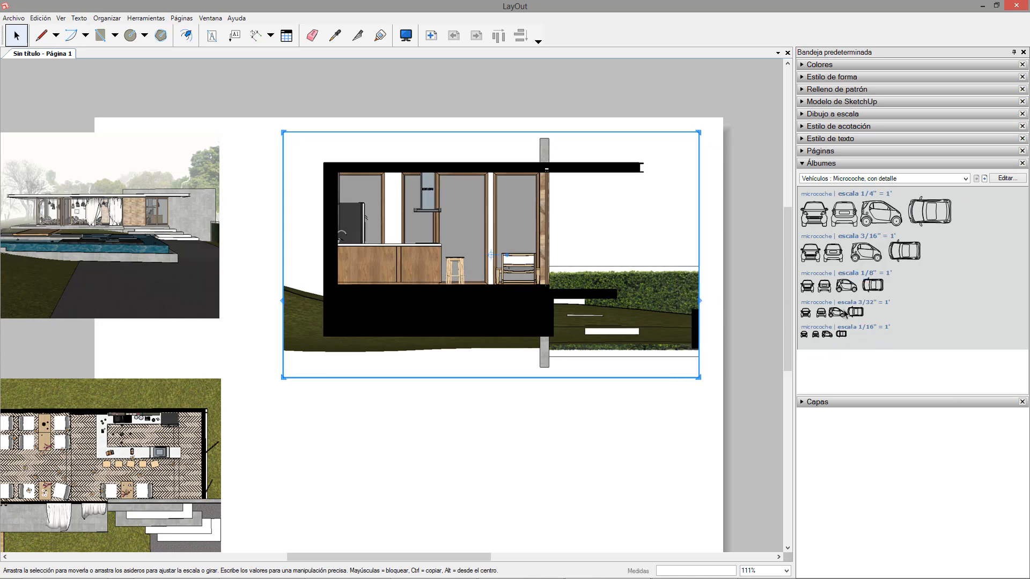
- Try the 1/8" = 1' front-view microcar and the side-view truck from Camión, con detalle below the section, removing each
{"action": "left_click_drag", "start_coordinate": [809, 291], "coordinate": [524, 432]}
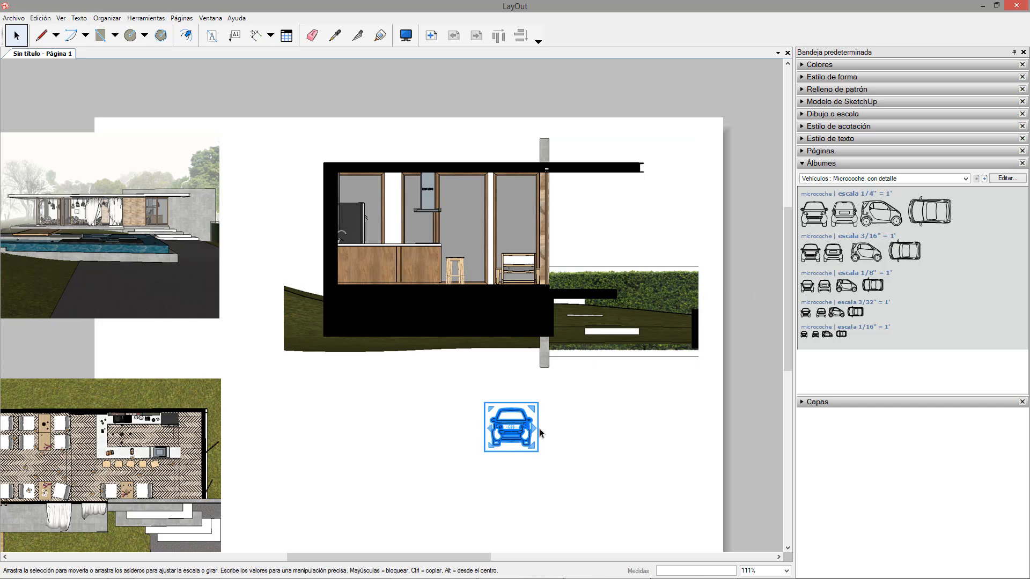
{"action": "left_click", "coordinate": [965, 179]}
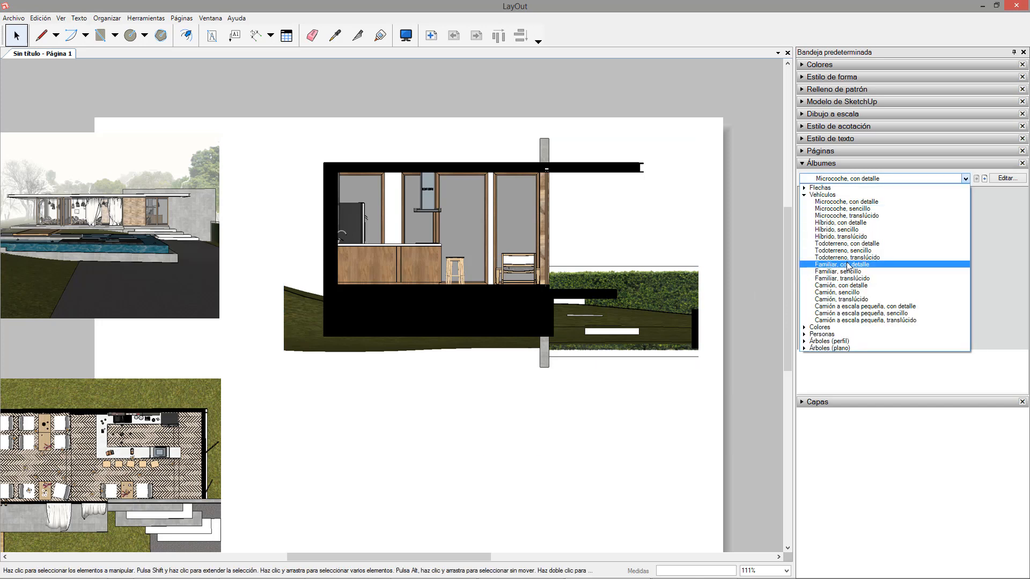
{"action": "left_click", "coordinate": [849, 285]}
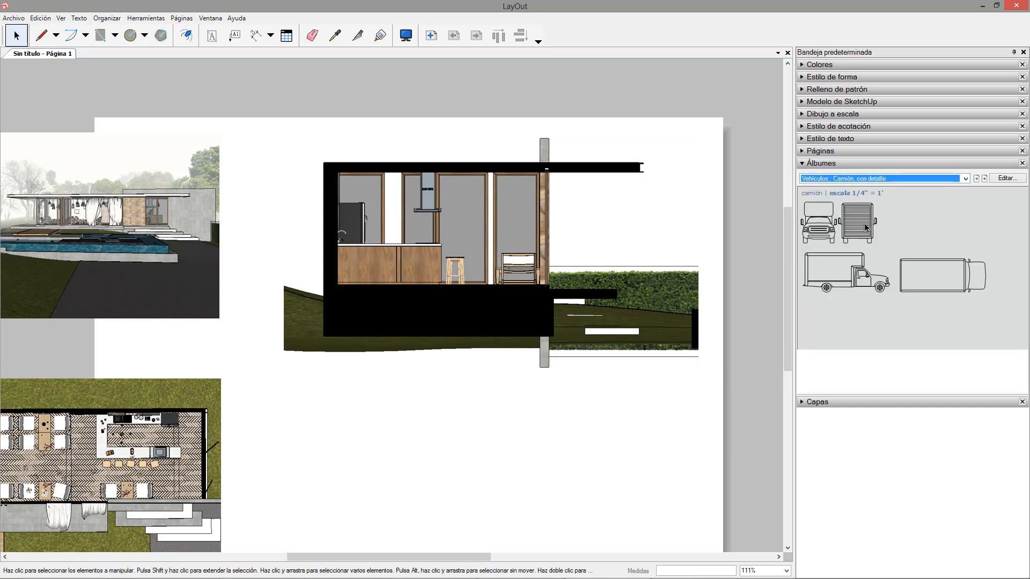
{"action": "mouse_move", "coordinate": [846, 275]}
{"action": "left_mouse_down"}
{"action": "mouse_move", "coordinate": [813, 313]}
{"action": "mouse_move", "coordinate": [517, 397]}
{"action": "left_mouse_up"}
{"action": "left_click_drag", "start_coordinate": [625, 369], "coordinate": [567, 433]}
{"action": "left_click", "coordinate": [600, 464]}
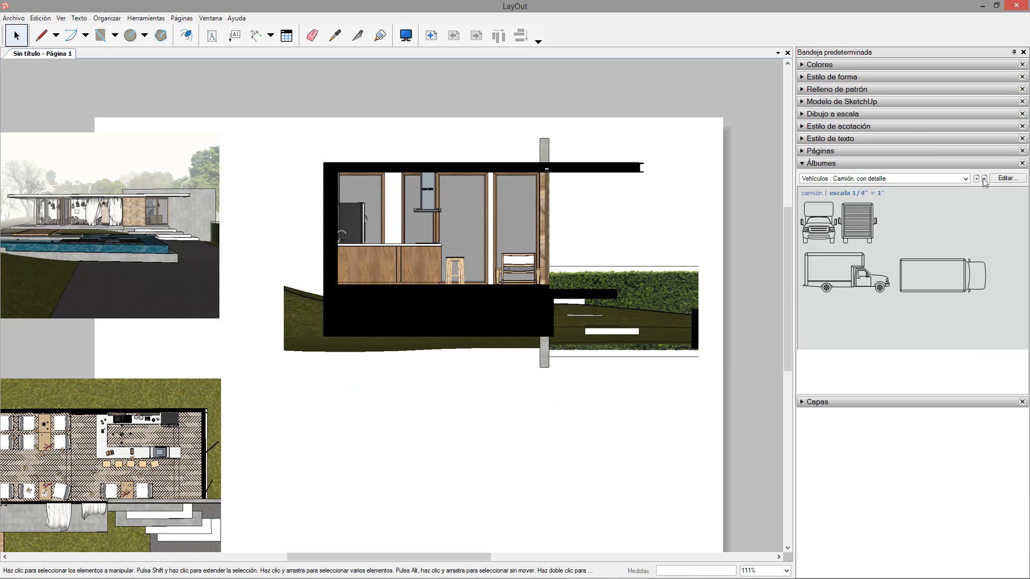
- Place the dark green and grey-green colour swatches from the album Colores 12 side by side below the section viewport
{"action": "left_click", "coordinate": [966, 178]}
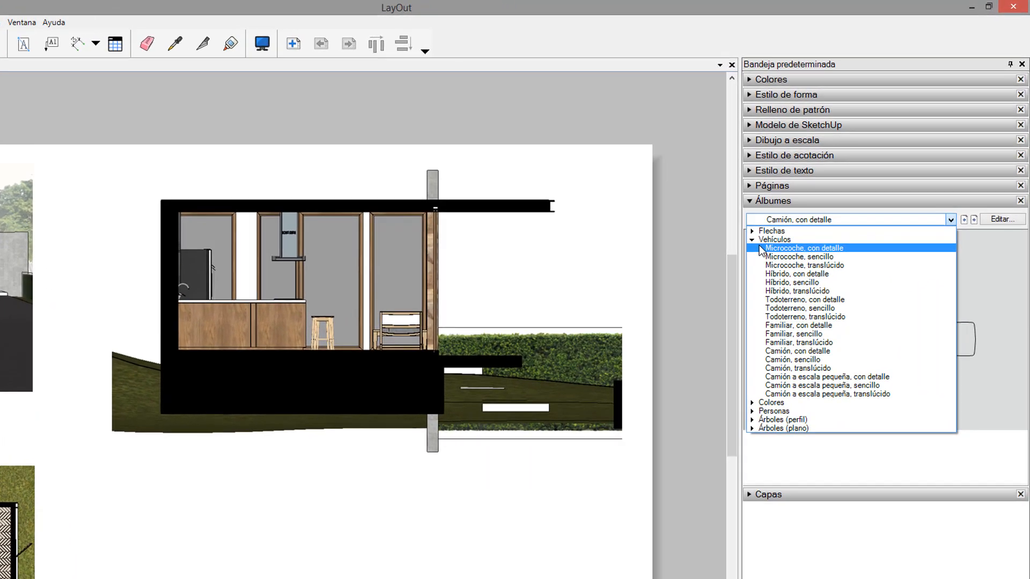
{"action": "left_click", "coordinate": [778, 404]}
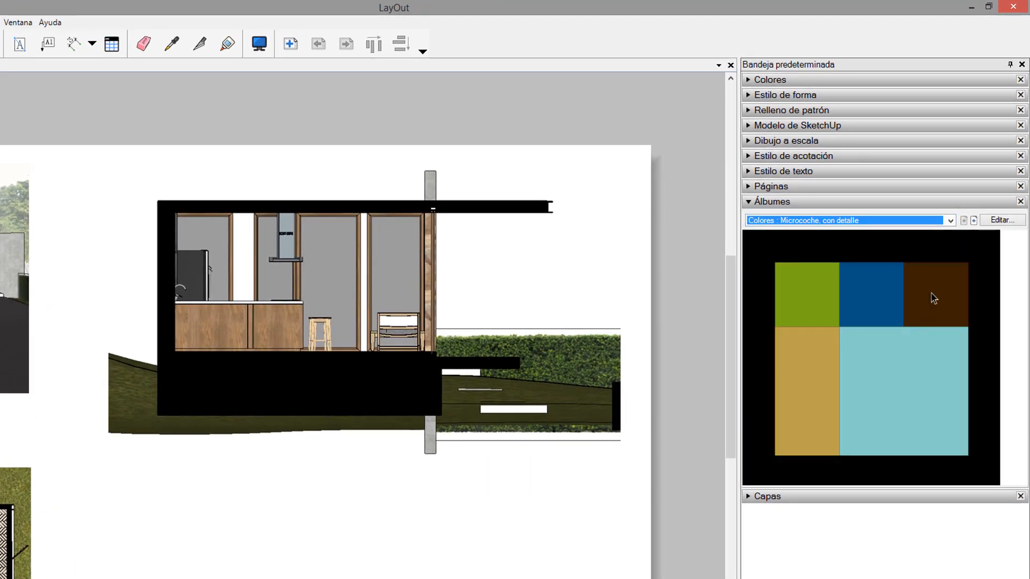
{"action": "left_click", "coordinate": [950, 221]}
{"action": "left_click", "coordinate": [787, 350]}
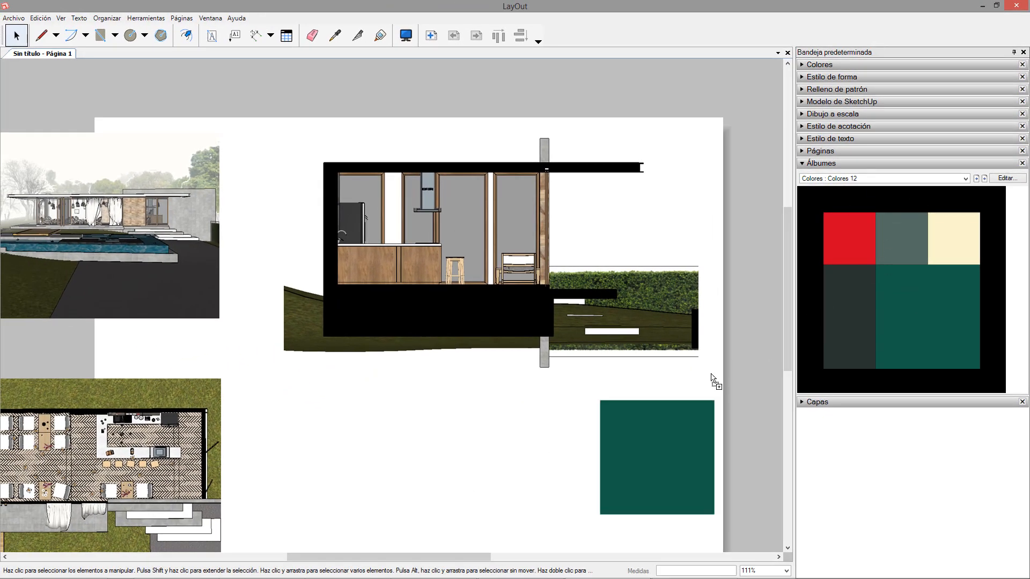
{"action": "left_click_drag", "start_coordinate": [713, 378], "coordinate": [497, 424]}
- Draw a near-square rectangle below the section viewport and move the grey-green swatch right, closer to the dark green one
{"action": "left_click", "coordinate": [99, 36]}
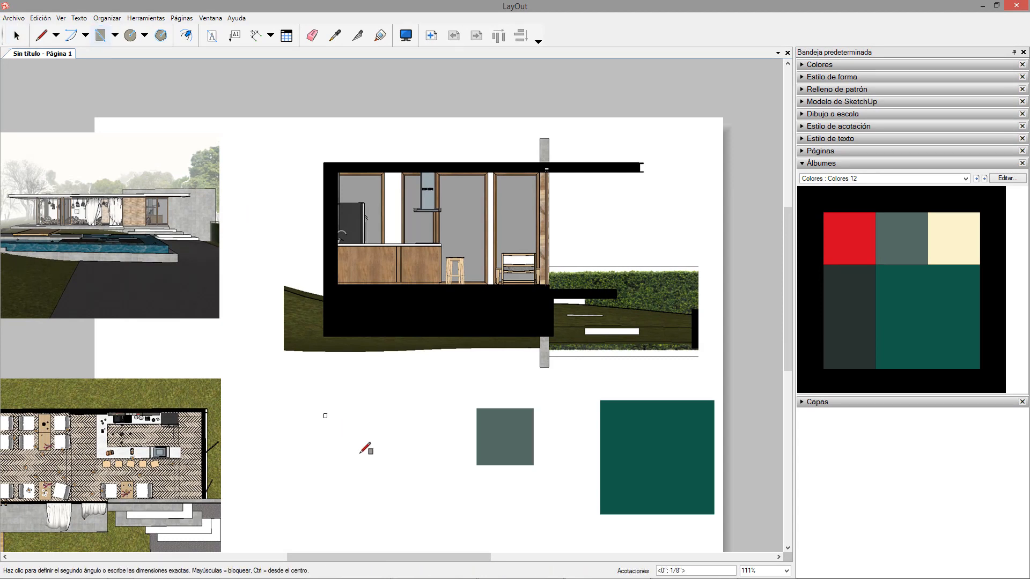
{"action": "left_click_drag", "start_coordinate": [324, 414], "coordinate": [402, 489]}
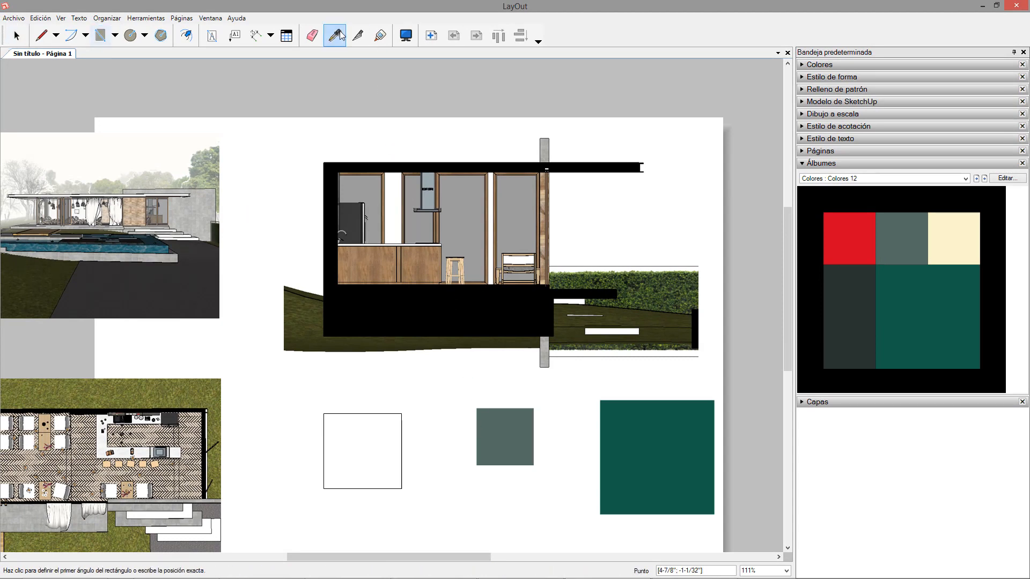
{"action": "key", "text": "space"}
{"action": "left_click", "coordinate": [510, 436]}
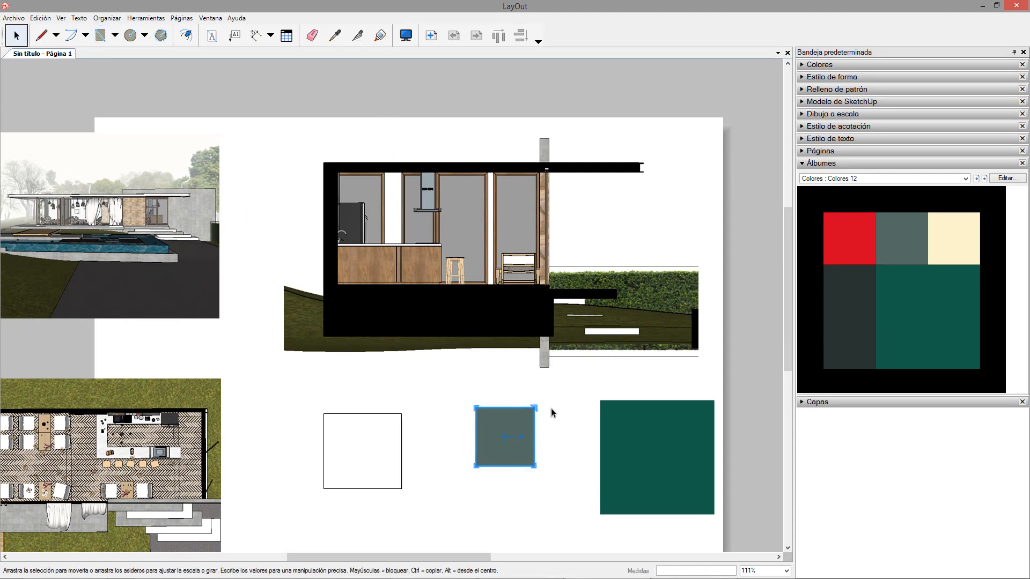
{"action": "left_click_drag", "start_coordinate": [518, 422], "coordinate": [559, 421]}
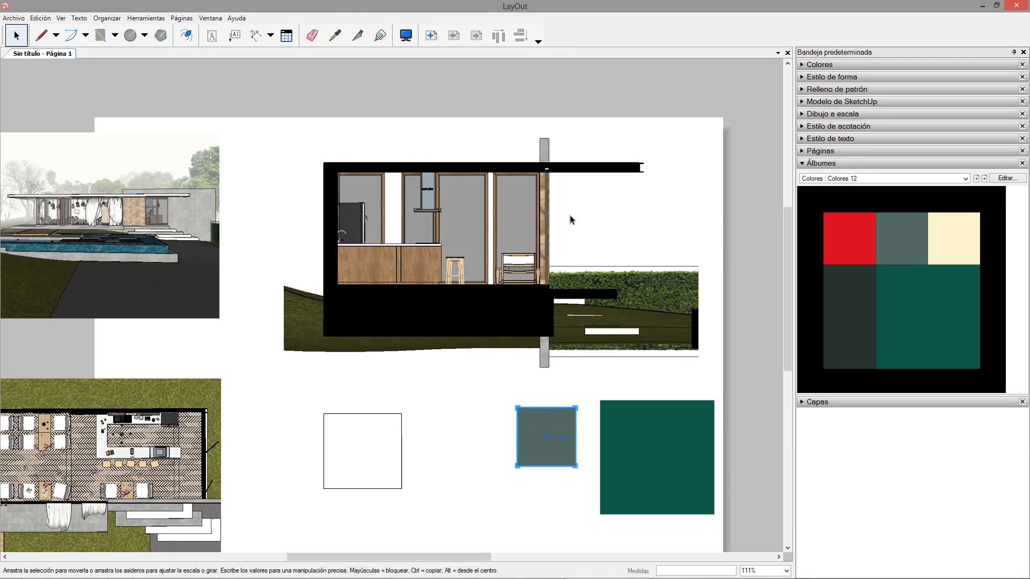
- Sample the cream colour from the album Colores 12 and apply it to the new rectangle and the grey-green swatch
{"action": "left_click_drag", "start_coordinate": [465, 487], "coordinate": [359, 429]}
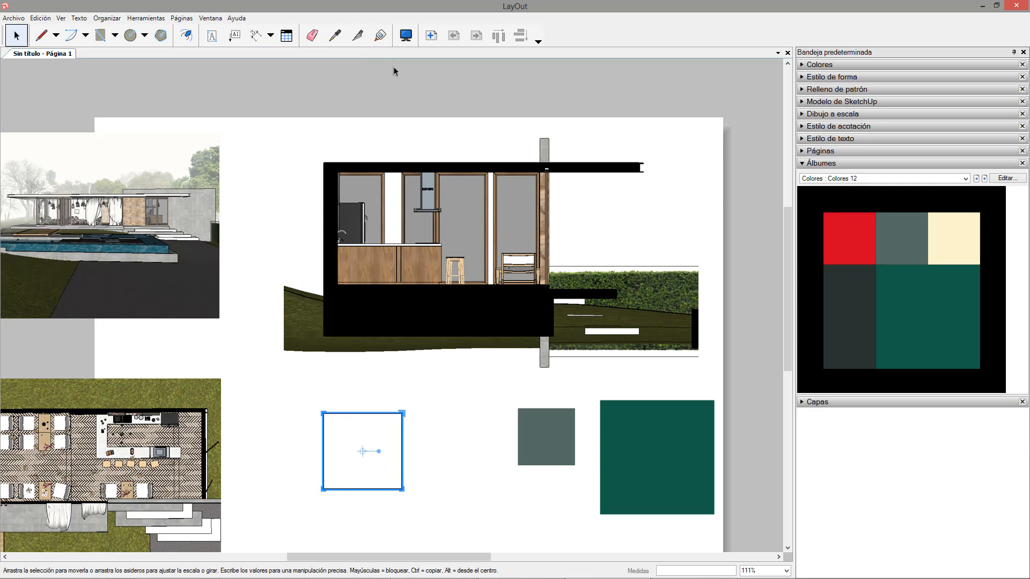
{"action": "left_click", "coordinate": [333, 43]}
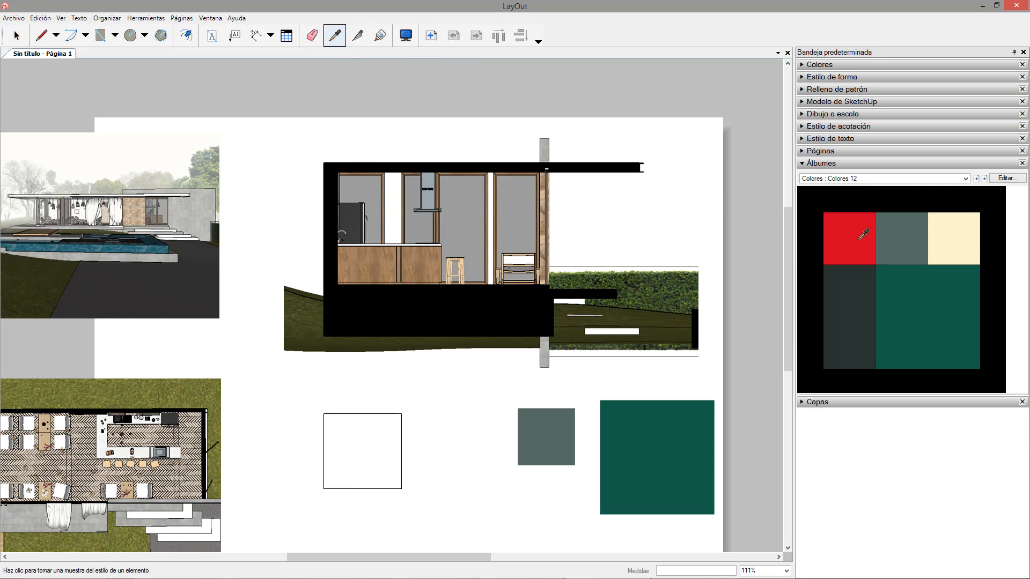
{"action": "left_click", "coordinate": [944, 232]}
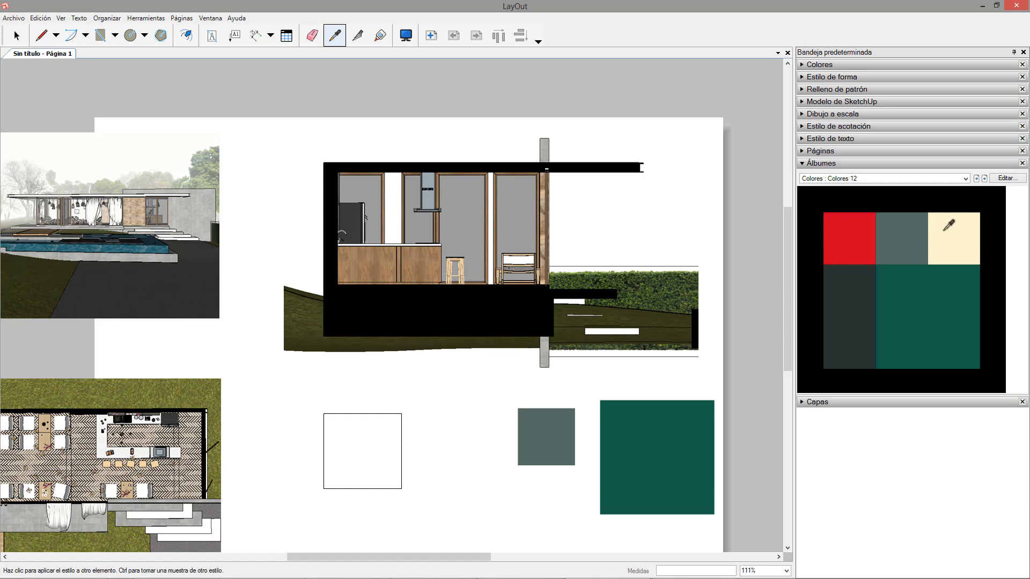
{"action": "left_click", "coordinate": [371, 417]}
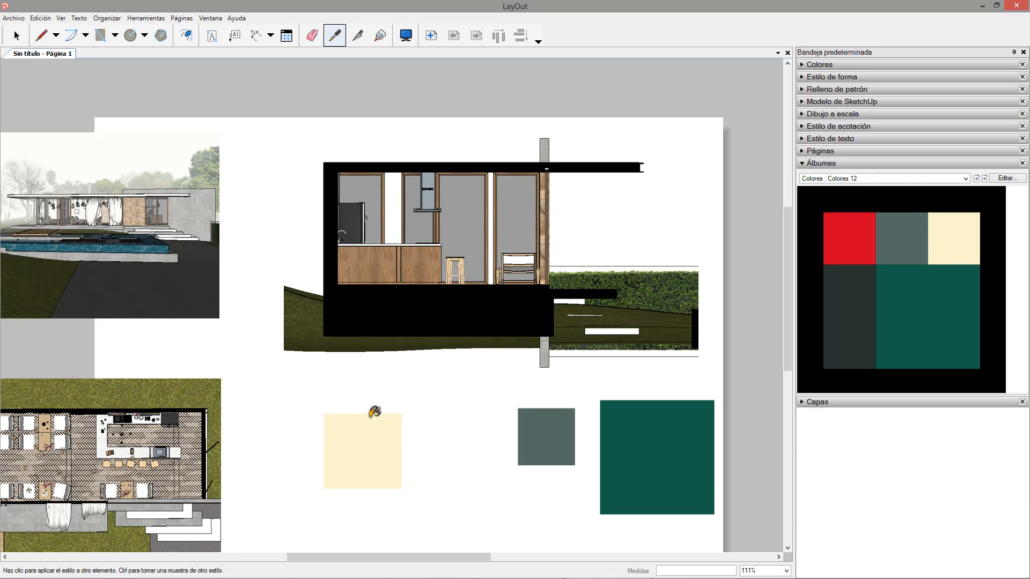
{"action": "left_click", "coordinate": [556, 422]}
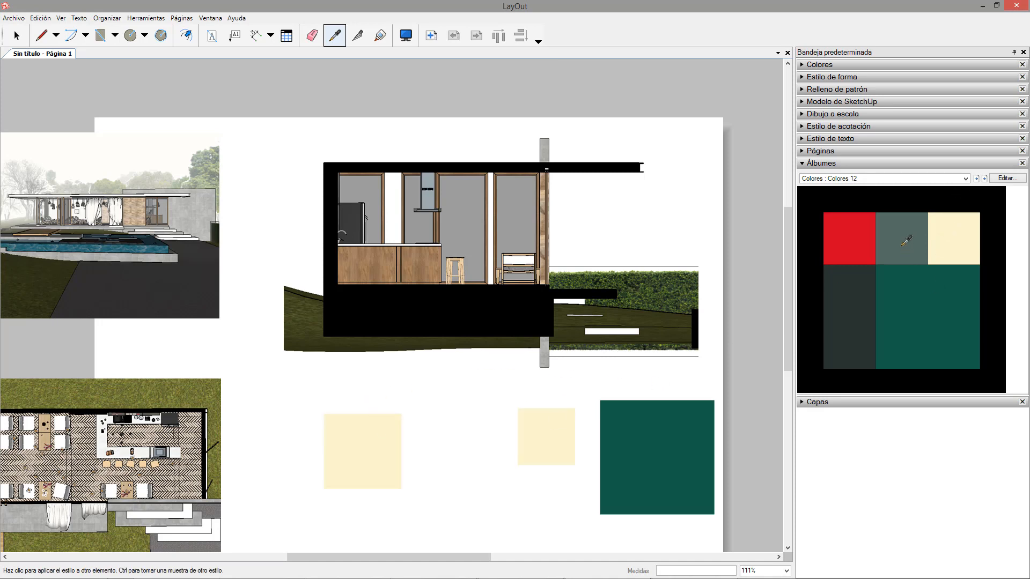
- Recolour the large dark green swatch with the album's grey-green, and then with its charcoal colour
{"action": "left_click", "coordinate": [638, 413]}
{"action": "left_click", "coordinate": [844, 310]}
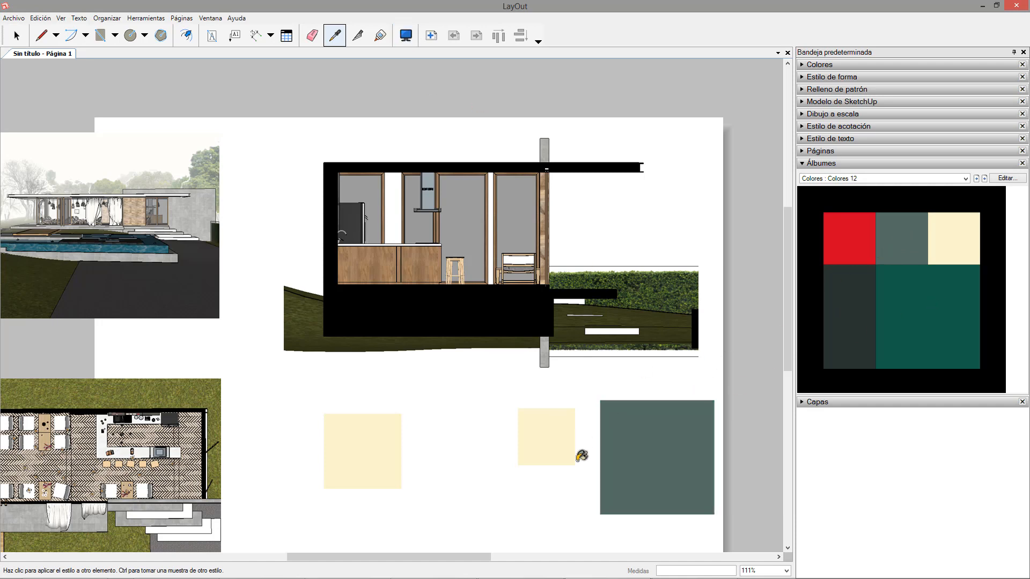
{"action": "left_click", "coordinate": [673, 430]}
{"action": "left_click", "coordinate": [880, 179]}
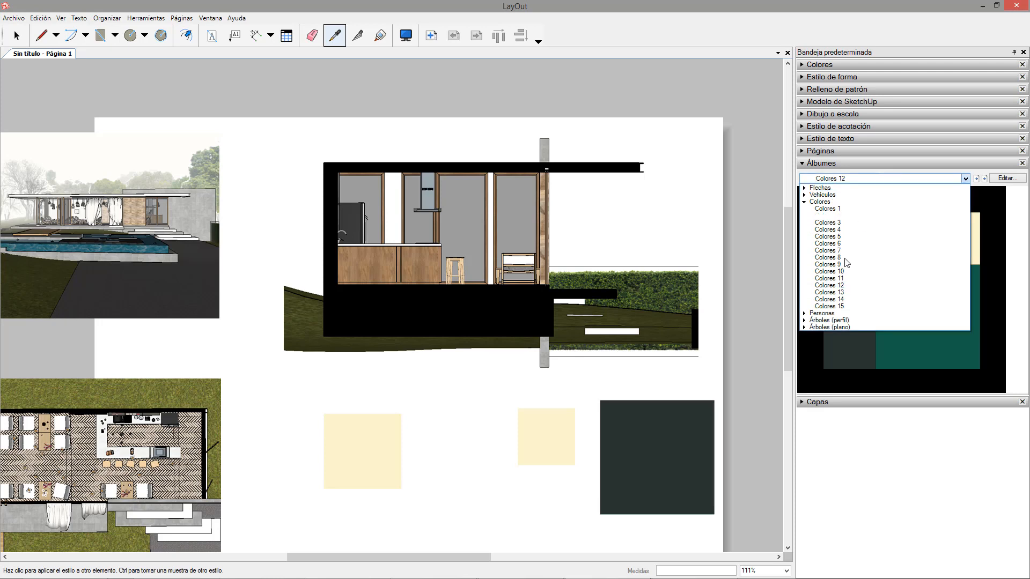
{"action": "left_click", "coordinate": [978, 274]}
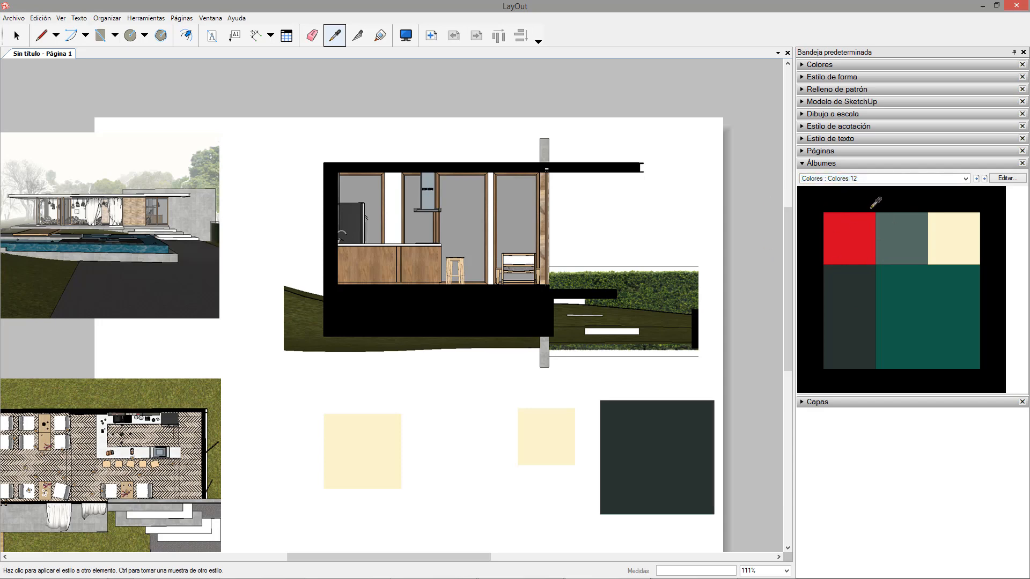
- Try the detailed man with hands in his pockets from Personas 1:20 (con detalle) beside the section's glazed end
{"action": "scroll", "coordinate": [569, 263], "scroll_direction": "down", "scroll_amount": 4}
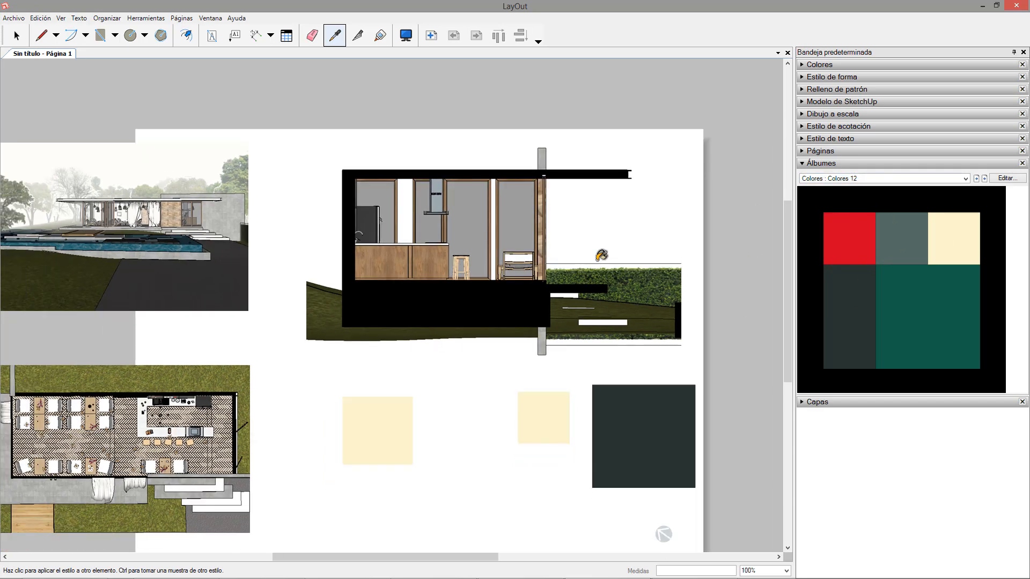
{"action": "scroll", "coordinate": [489, 370], "scroll_direction": "up", "scroll_amount": 1}
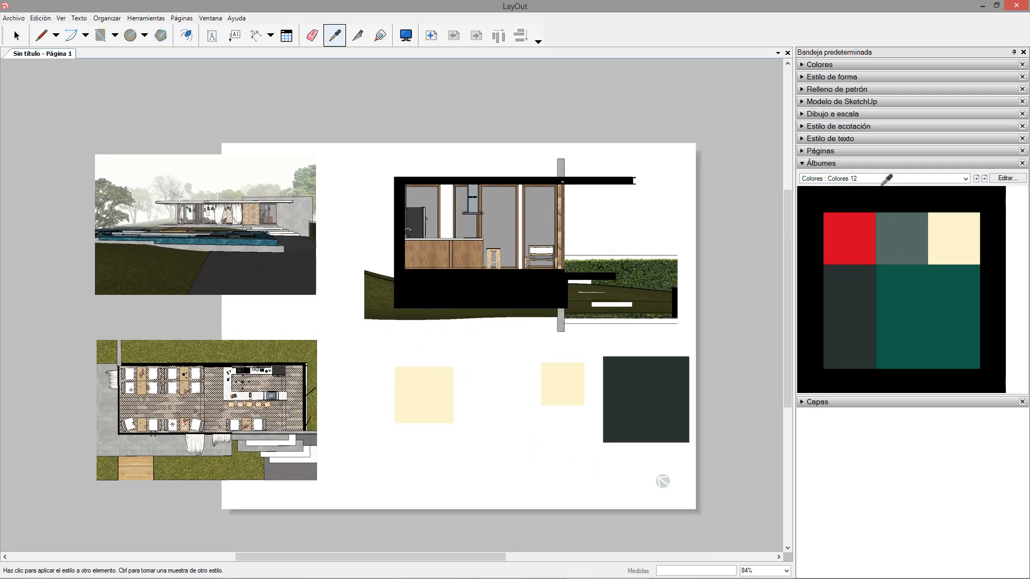
{"action": "left_click", "coordinate": [965, 178]}
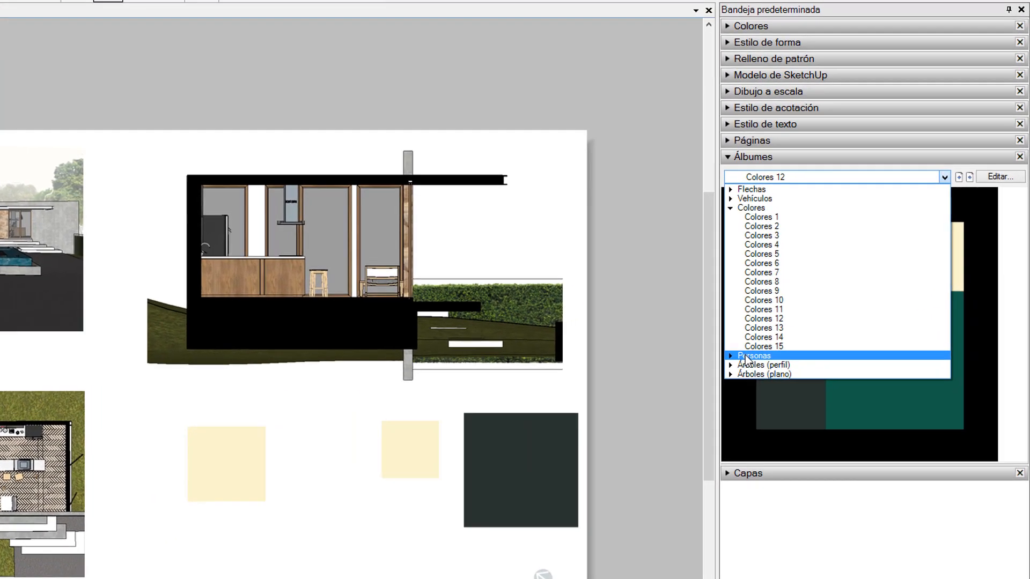
{"action": "left_click", "coordinate": [819, 315]}
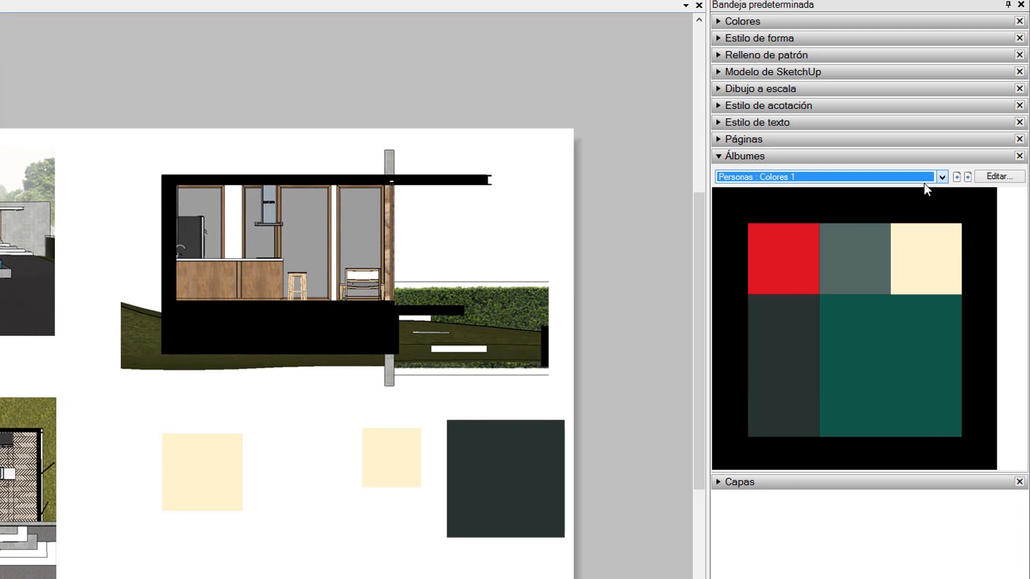
{"action": "scroll", "coordinate": [925, 184], "scroll_direction": "up", "scroll_amount": 3}
{"action": "scroll", "coordinate": [318, 375], "scroll_direction": "down", "scroll_amount": 1}
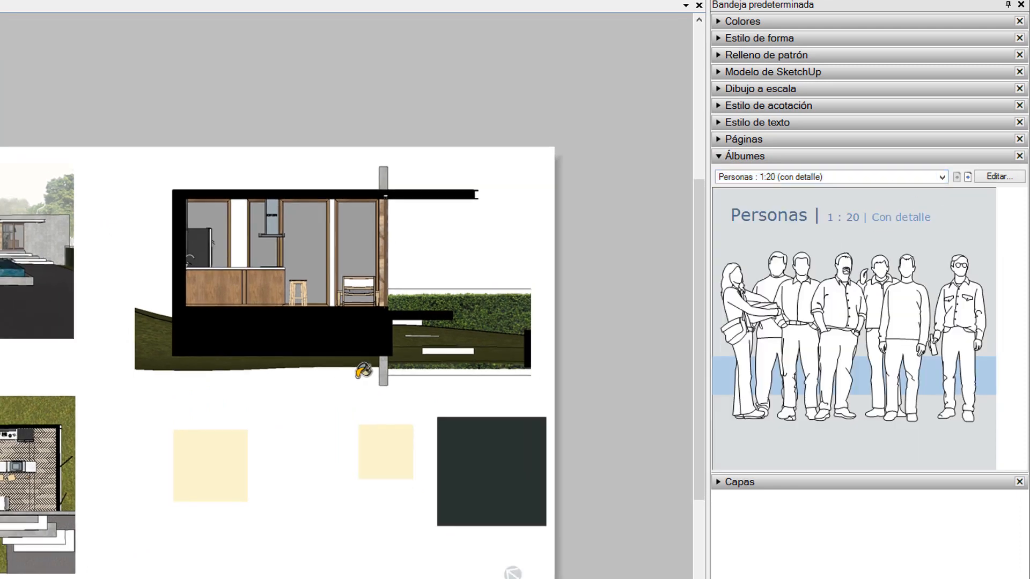
{"action": "scroll", "coordinate": [454, 378], "scroll_direction": "up", "scroll_amount": 1}
{"action": "scroll", "coordinate": [396, 340], "scroll_direction": "up", "scroll_amount": 1}
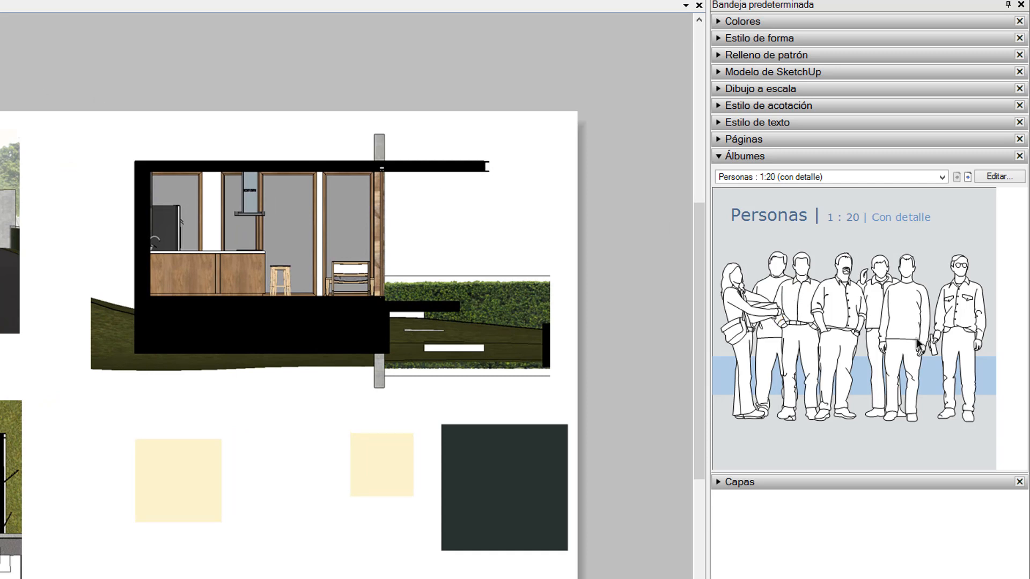
{"action": "mouse_move", "coordinate": [850, 308]}
{"action": "left_mouse_down"}
{"action": "mouse_move", "coordinate": [756, 371]}
{"action": "mouse_move", "coordinate": [329, 322]}
{"action": "mouse_move", "coordinate": [322, 312]}
{"action": "mouse_move", "coordinate": [463, 225]}
{"action": "left_mouse_up"}
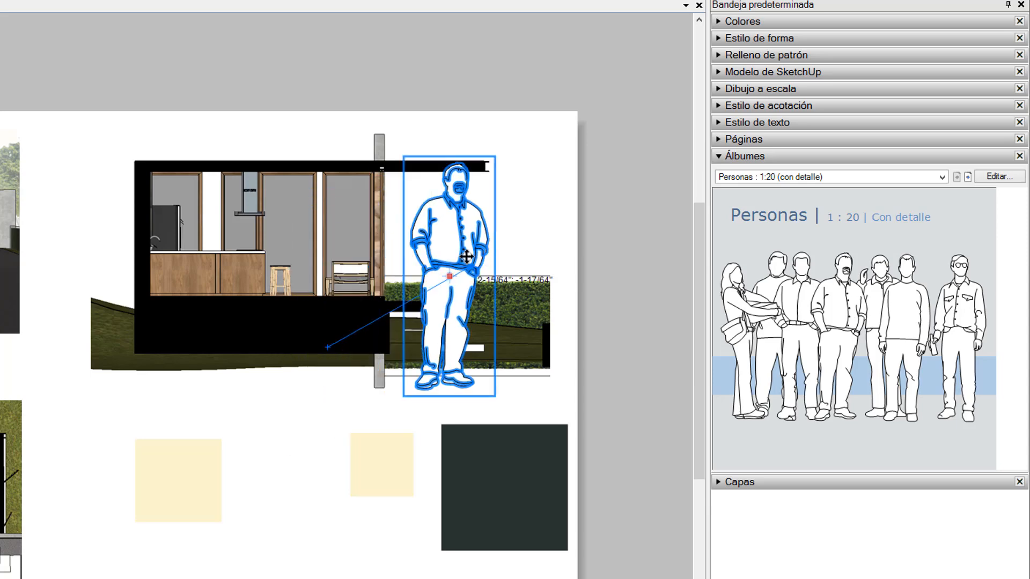
{"action": "left_click", "coordinate": [722, 72]}
{"action": "left_click", "coordinate": [721, 72]}
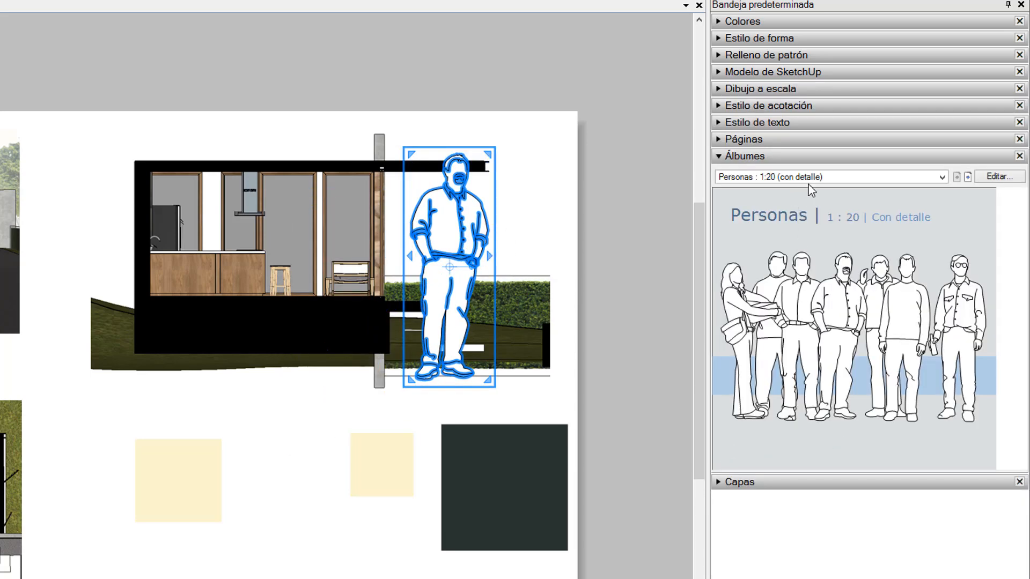
- Switch the album to Personas, Métrica pequeña (translúcido), and delete the oversized 1:20 figure from the page
{"action": "left_click", "coordinate": [942, 177]}
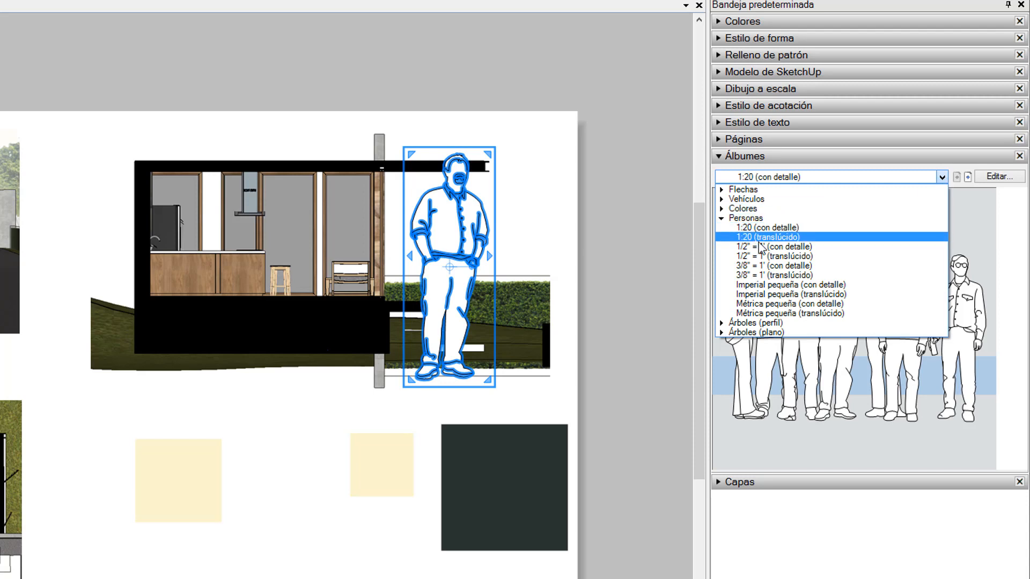
{"action": "left_click", "coordinate": [835, 321]}
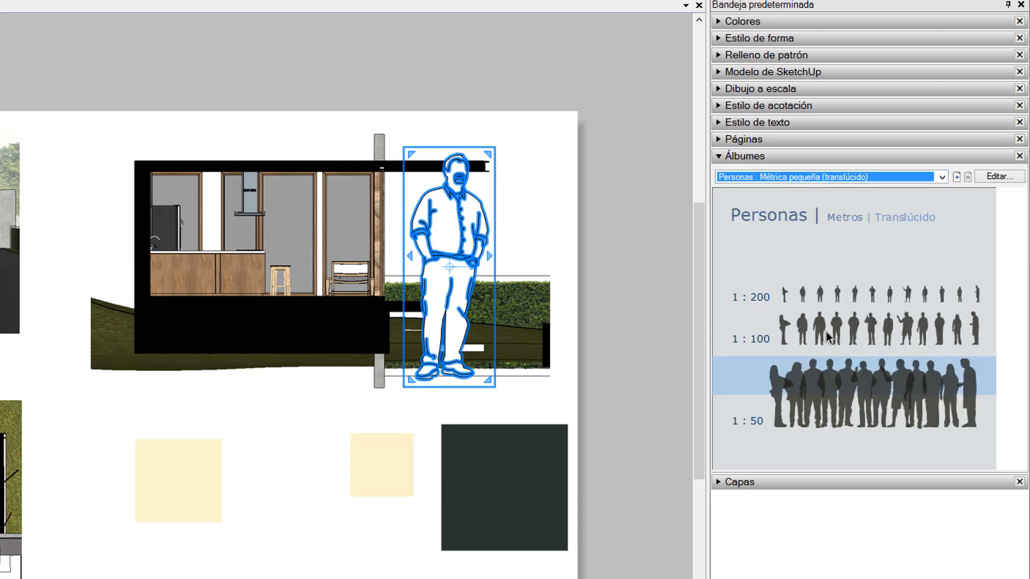
{"action": "left_click", "coordinate": [416, 259]}
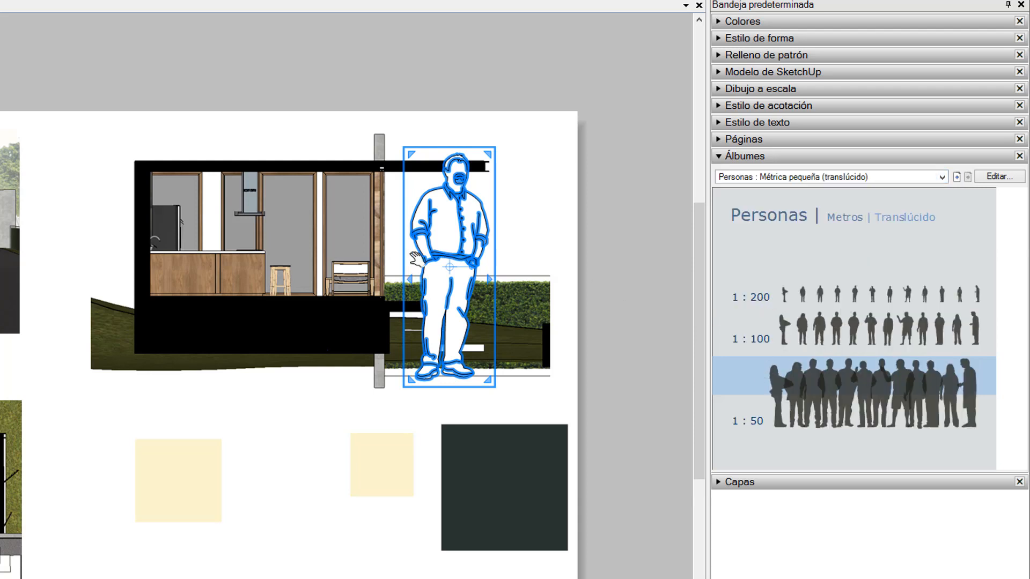
{"action": "left_click_drag", "start_coordinate": [416, 259], "coordinate": [224, 400]}
{"action": "key", "text": "Delete"}
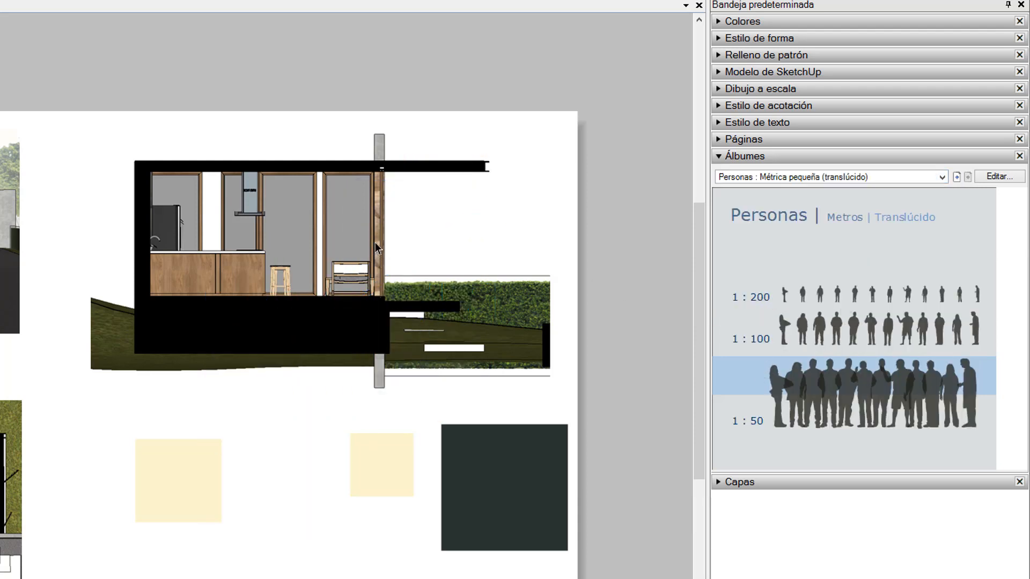
- Place a translucent 1:50 standing figure inside the section, with its feet on the floor between the stool and the chair
{"action": "left_click_drag", "start_coordinate": [813, 383], "coordinate": [668, 409]}
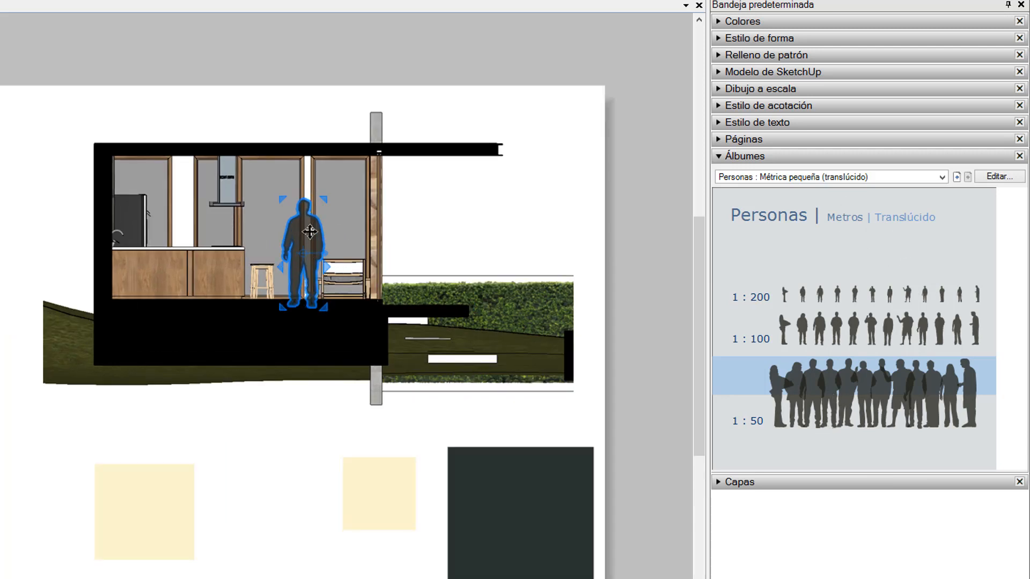
{"action": "scroll", "coordinate": [314, 221], "scroll_direction": "up", "scroll_amount": 2}
{"action": "scroll", "coordinate": [314, 221], "scroll_direction": "up", "scroll_amount": 1}
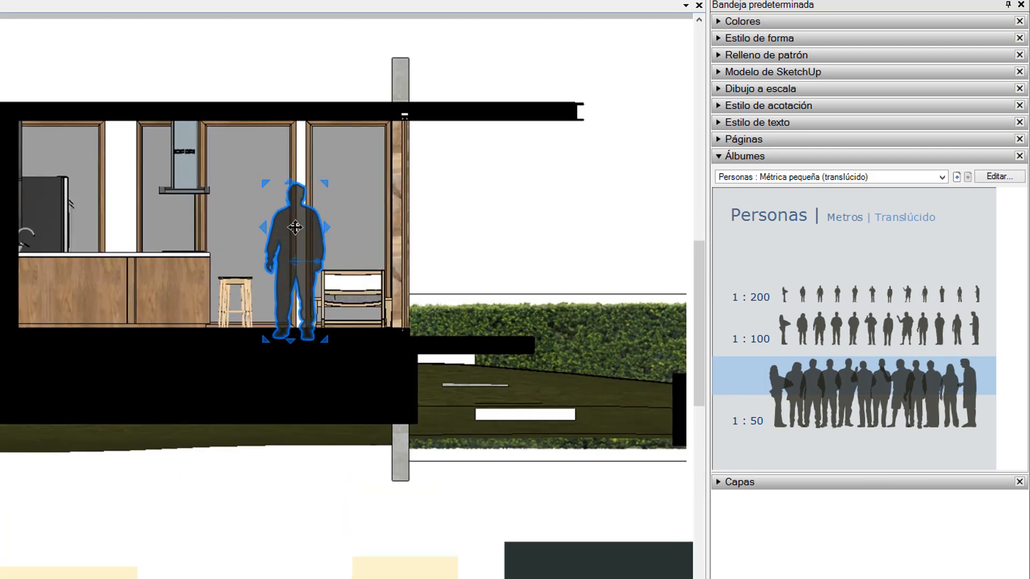
{"action": "left_click_drag", "start_coordinate": [297, 222], "coordinate": [275, 212]}
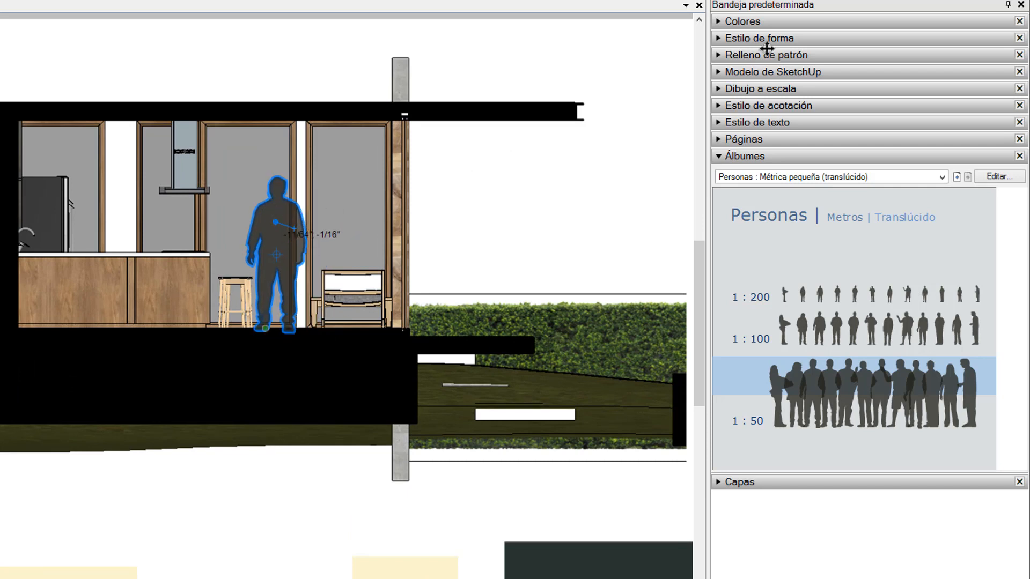
- Change the standing figure's fill to white, RGB 255, 255, 255, with 46% opacity
{"action": "left_click", "coordinate": [720, 24]}
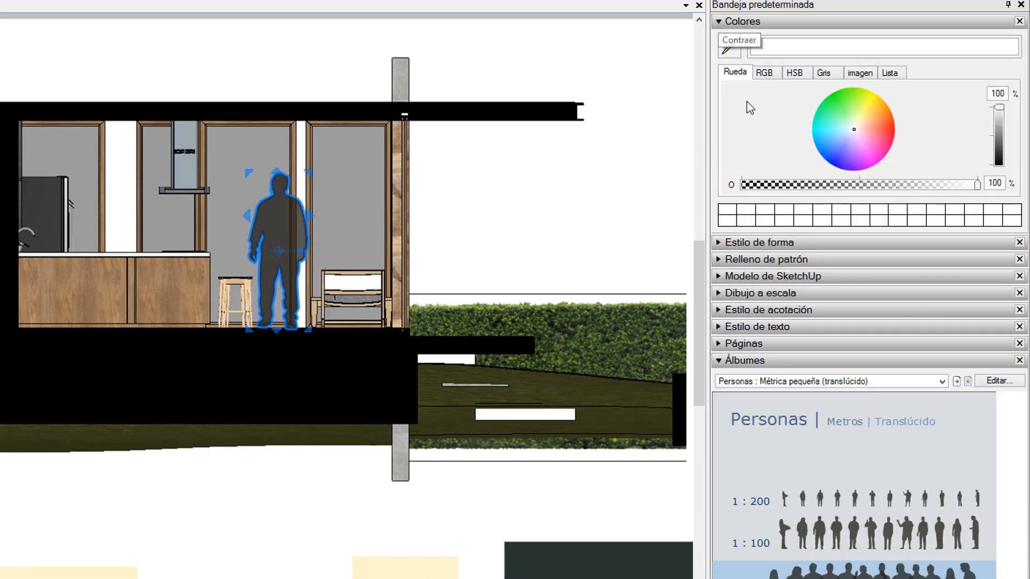
{"action": "left_click", "coordinate": [720, 243]}
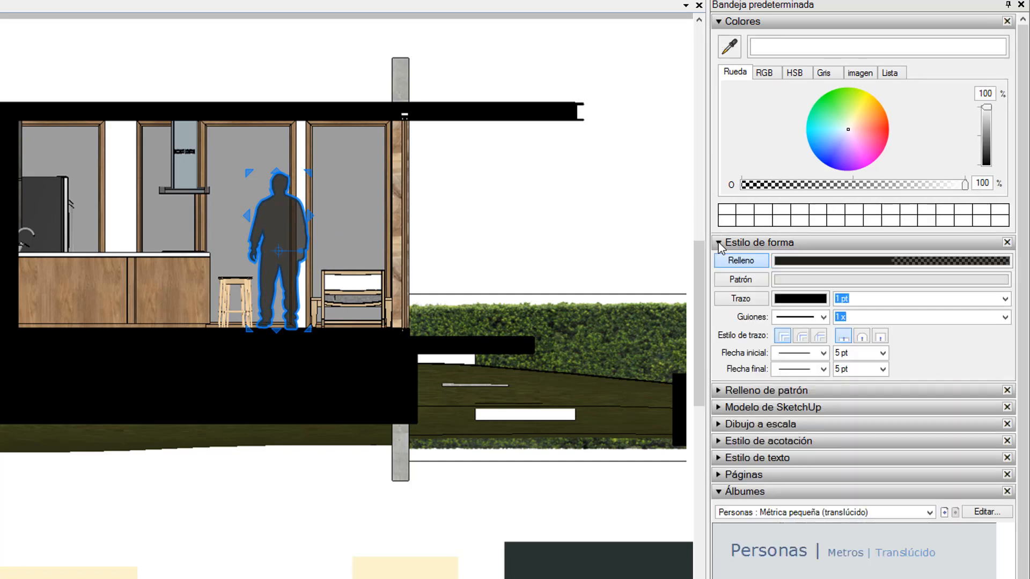
{"action": "left_click", "coordinate": [839, 262]}
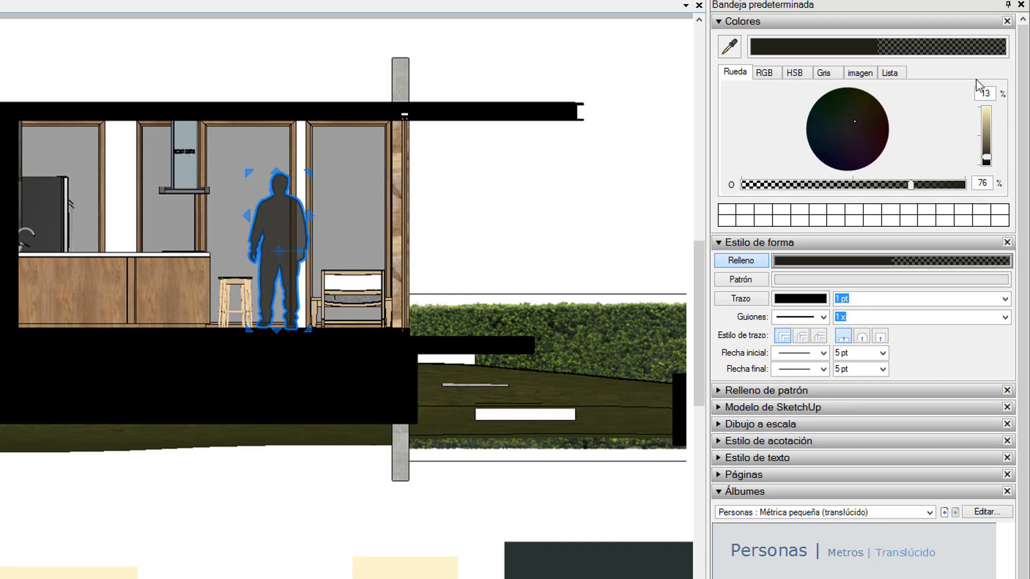
{"action": "left_click", "coordinate": [997, 152]}
{"action": "left_click", "coordinate": [760, 75]}
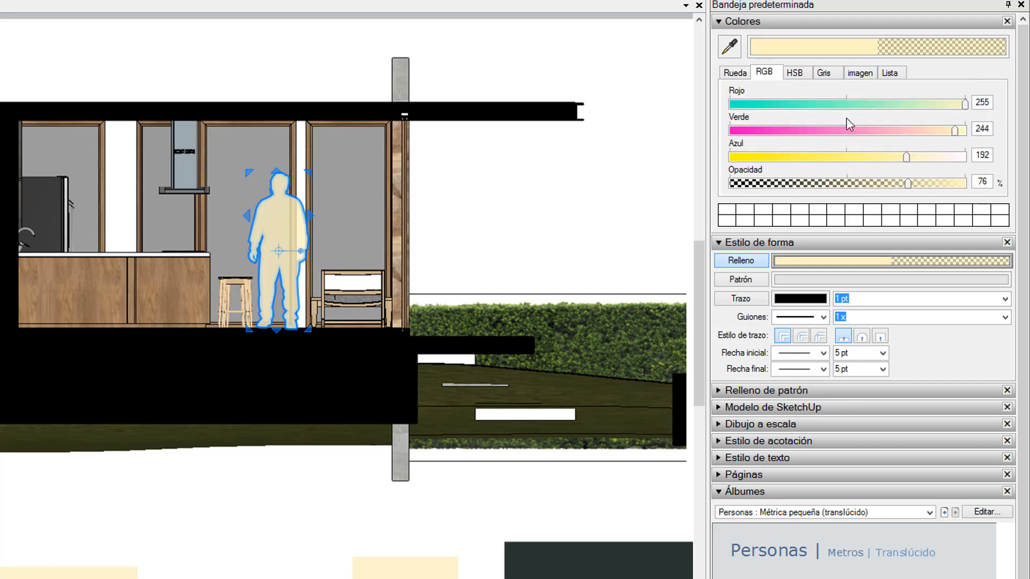
{"action": "left_click_drag", "start_coordinate": [908, 161], "coordinate": [968, 109]}
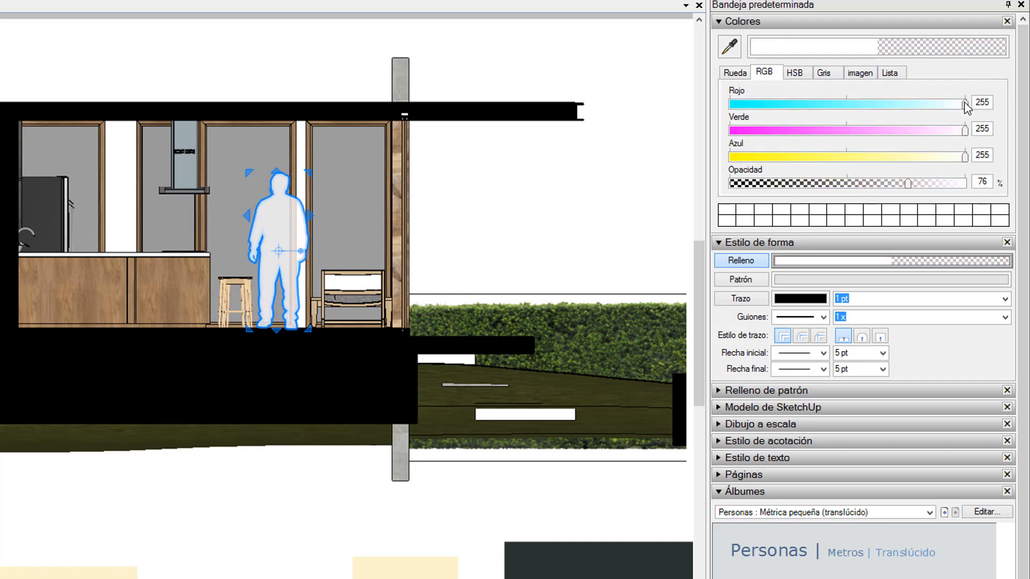
{"action": "left_click", "coordinate": [873, 184]}
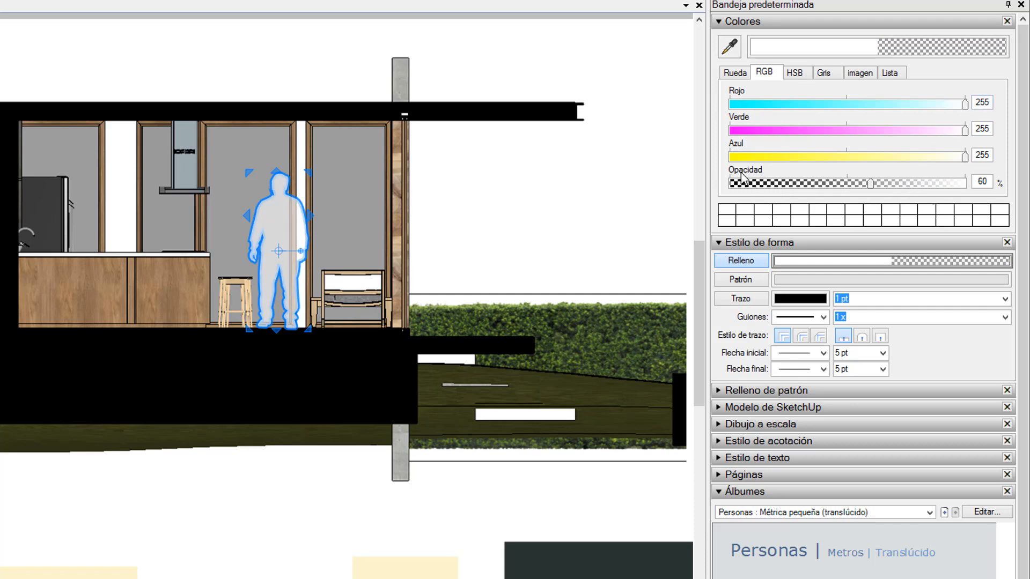
{"action": "left_click", "coordinate": [841, 184]}
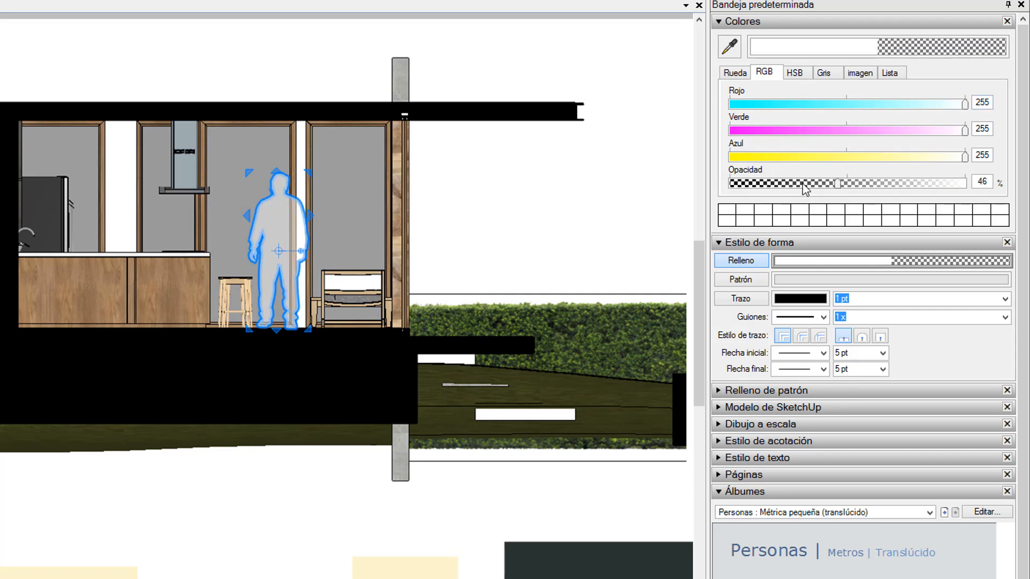
- Move the white figure 1/4" left along the floor, in front of the stool
{"action": "left_click", "coordinate": [342, 505]}
{"action": "left_click_drag", "start_coordinate": [274, 217], "coordinate": [252, 192]}
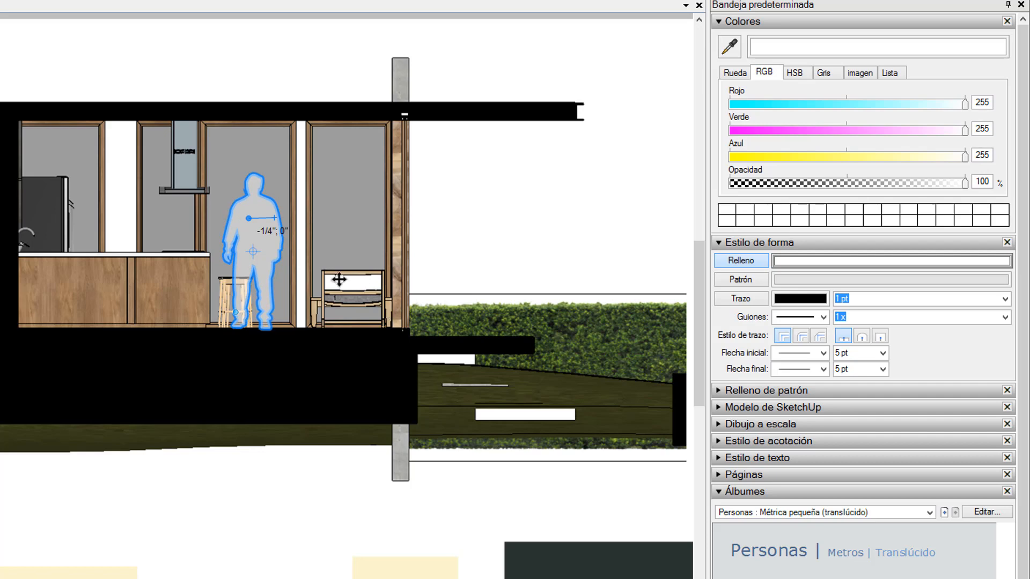
{"action": "scroll", "coordinate": [239, 256], "scroll_direction": "up", "scroll_amount": 2}
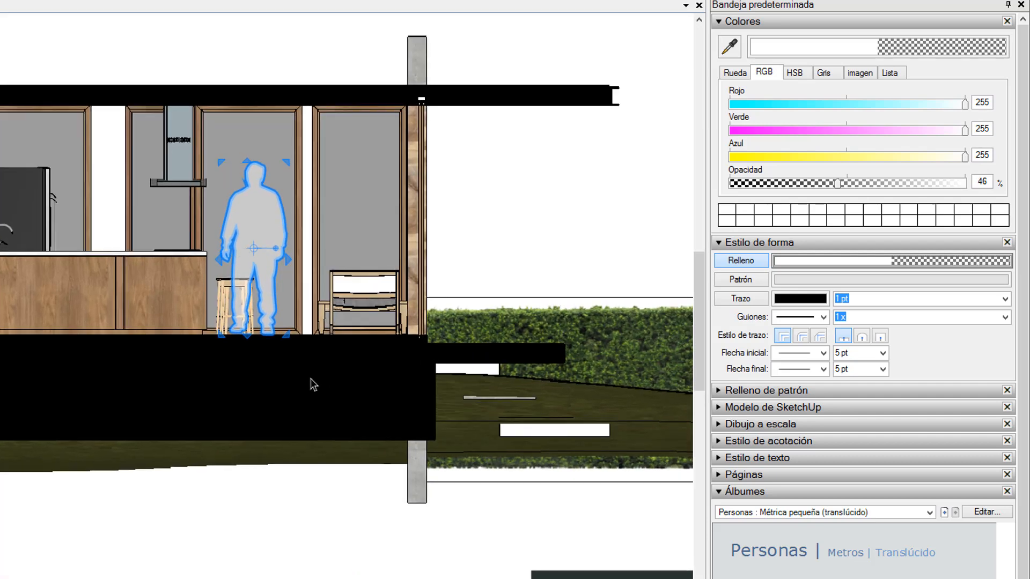
{"action": "scroll", "coordinate": [274, 331], "scroll_direction": "up", "scroll_amount": 2}
{"action": "scroll", "coordinate": [274, 330], "scroll_direction": "up", "scroll_amount": 1}
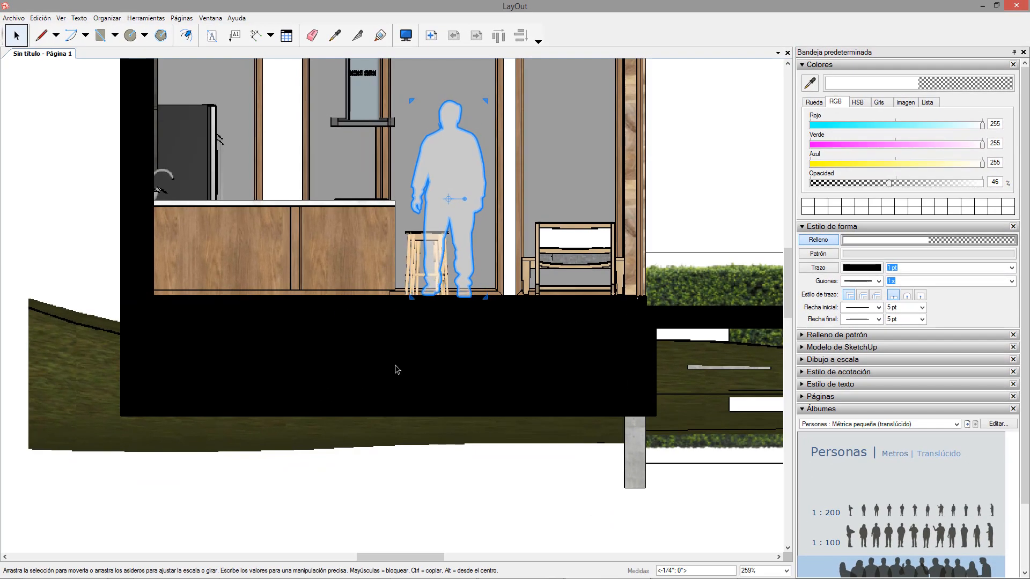
{"action": "scroll", "coordinate": [503, 216], "scroll_direction": "down", "scroll_amount": 2}
{"action": "scroll", "coordinate": [503, 215], "scroll_direction": "down", "scroll_amount": 1}
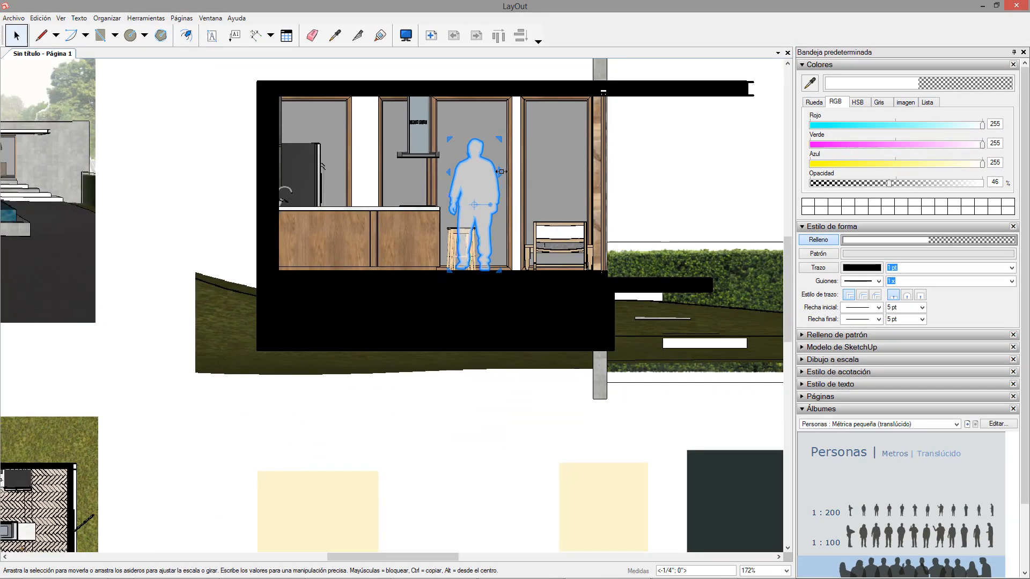
- Place a translucent 1:50 side-profile figure outside the section, with its feet on the exterior slab beneath the roof overhang
{"action": "left_click", "coordinate": [519, 442]}
{"action": "scroll", "coordinate": [509, 172], "scroll_direction": "down", "scroll_amount": 1}
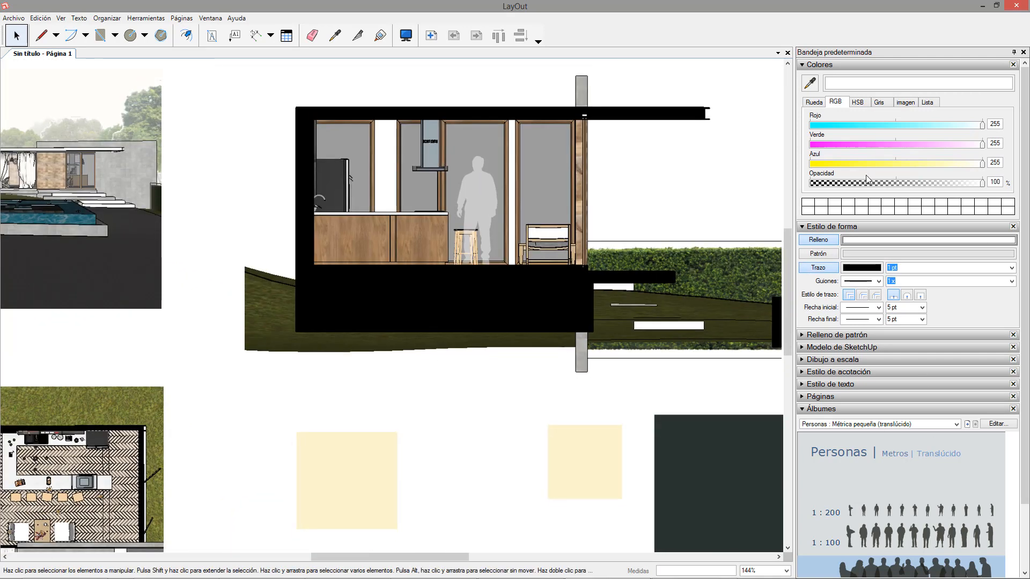
{"action": "left_click", "coordinate": [810, 64]}
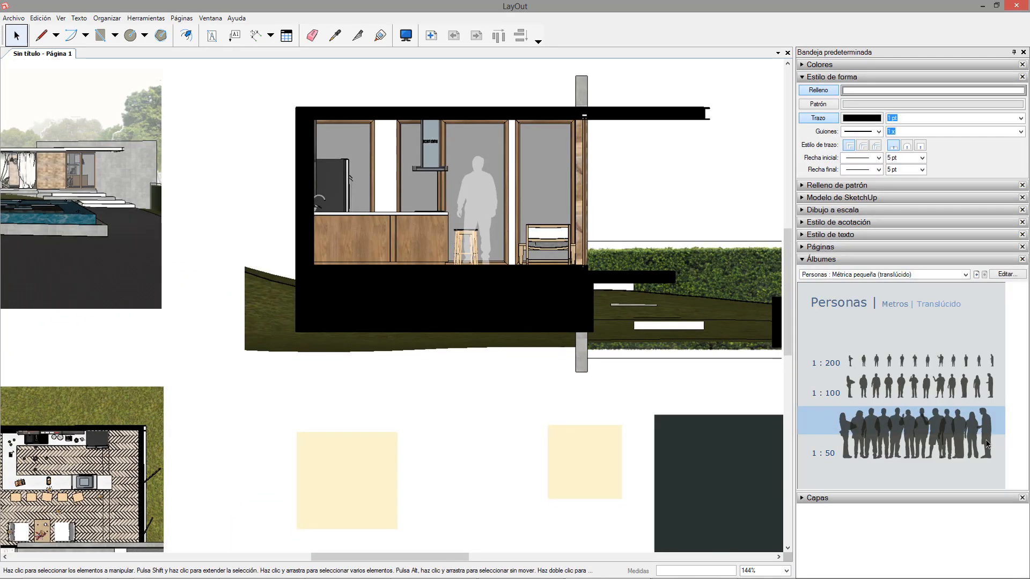
{"action": "left_click_drag", "start_coordinate": [665, 341], "coordinate": [652, 203]}
{"action": "left_click_drag", "start_coordinate": [704, 229], "coordinate": [661, 253]}
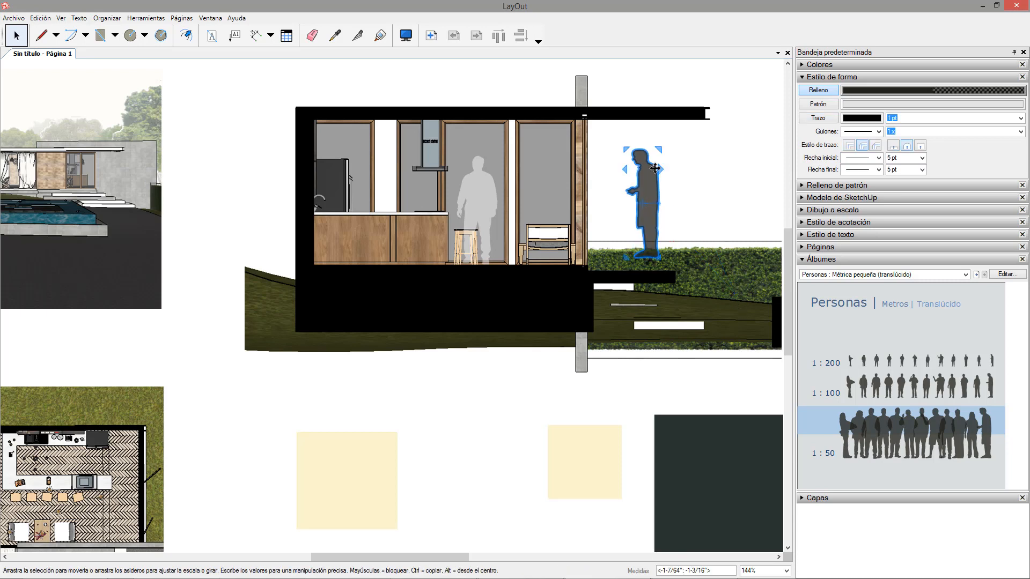
{"action": "left_click_drag", "start_coordinate": [655, 168], "coordinate": [655, 174]}
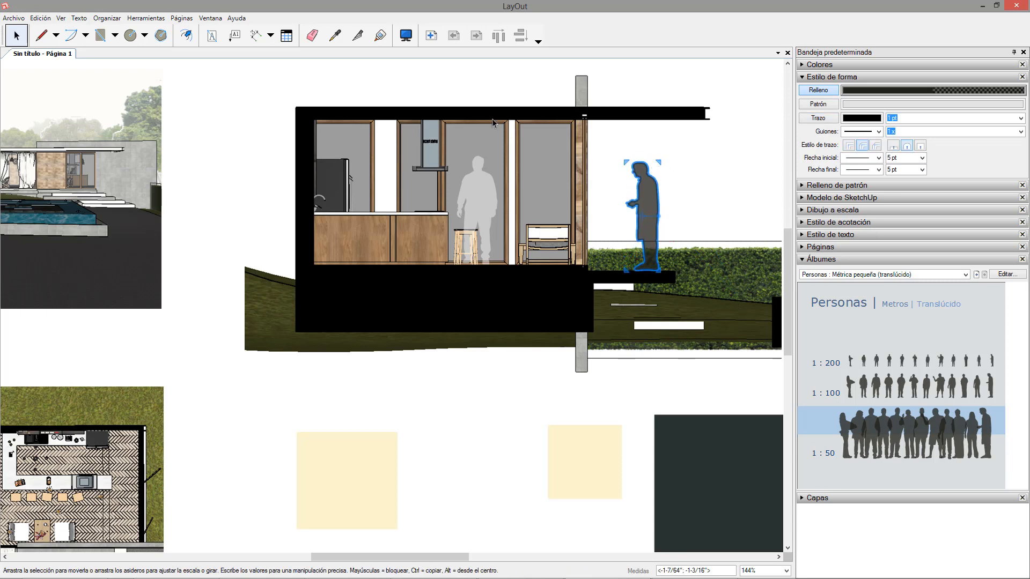
- Sample the style of the white translucent figure by the stool and apply it to the side-profile figure outside
{"action": "left_click", "coordinate": [516, 210]}
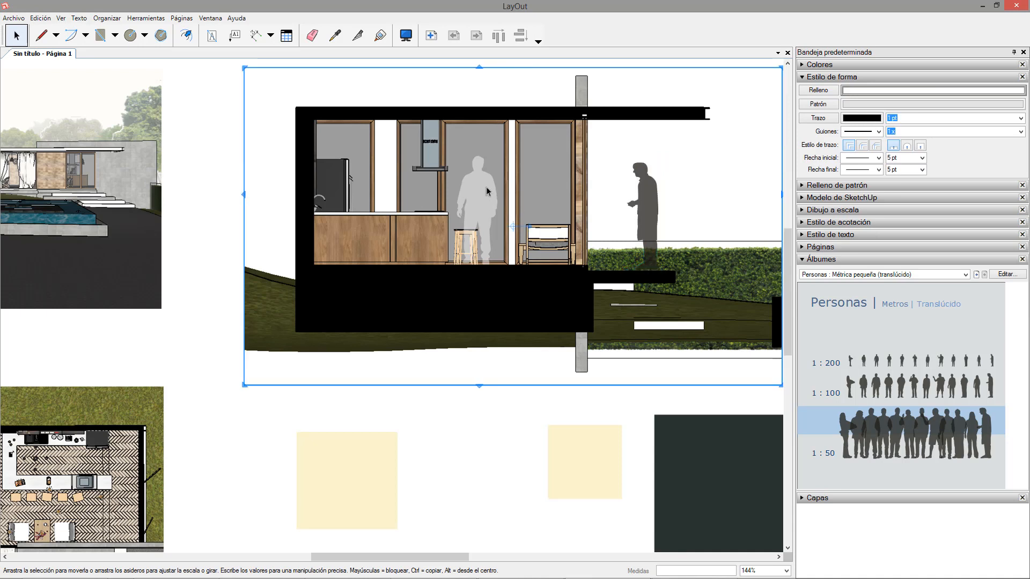
{"action": "left_click", "coordinate": [335, 36]}
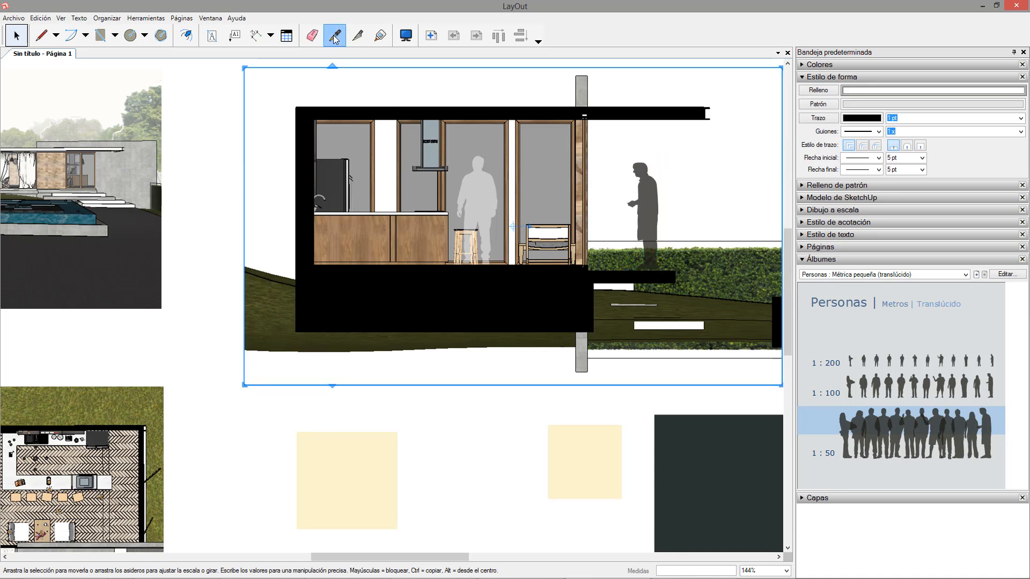
{"action": "left_click", "coordinate": [487, 189]}
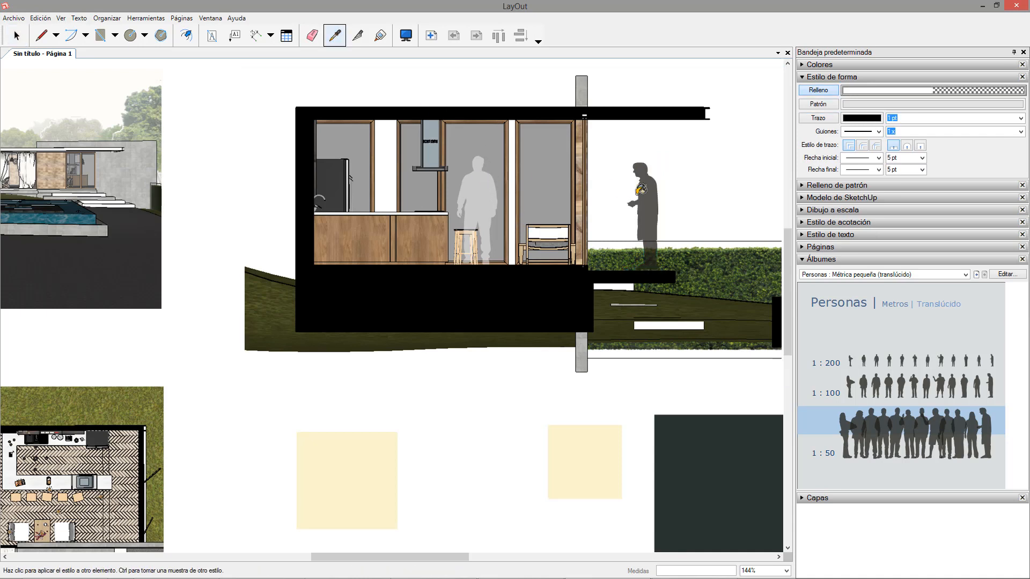
{"action": "left_click", "coordinate": [651, 179]}
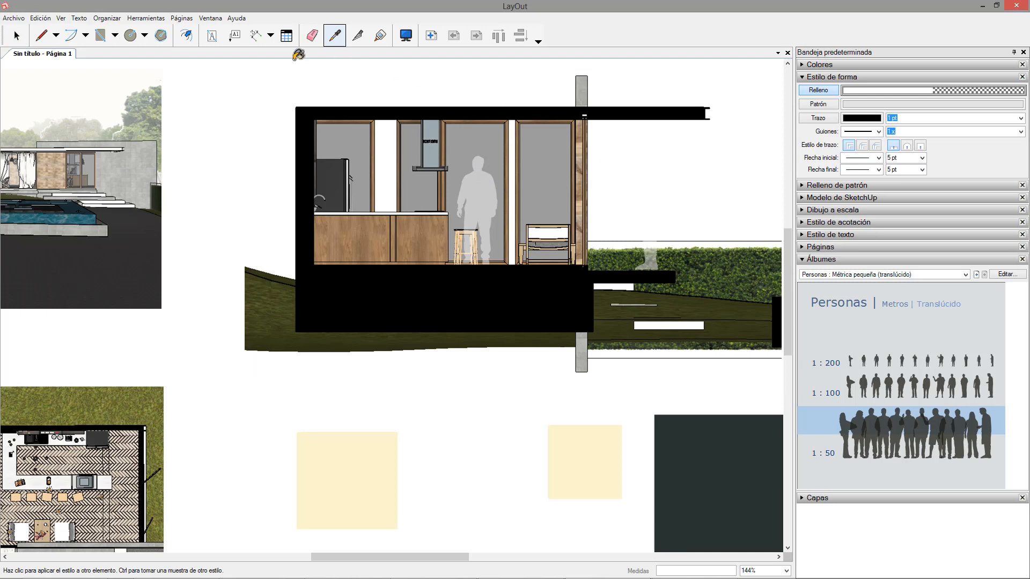
{"action": "left_click", "coordinate": [25, 35]}
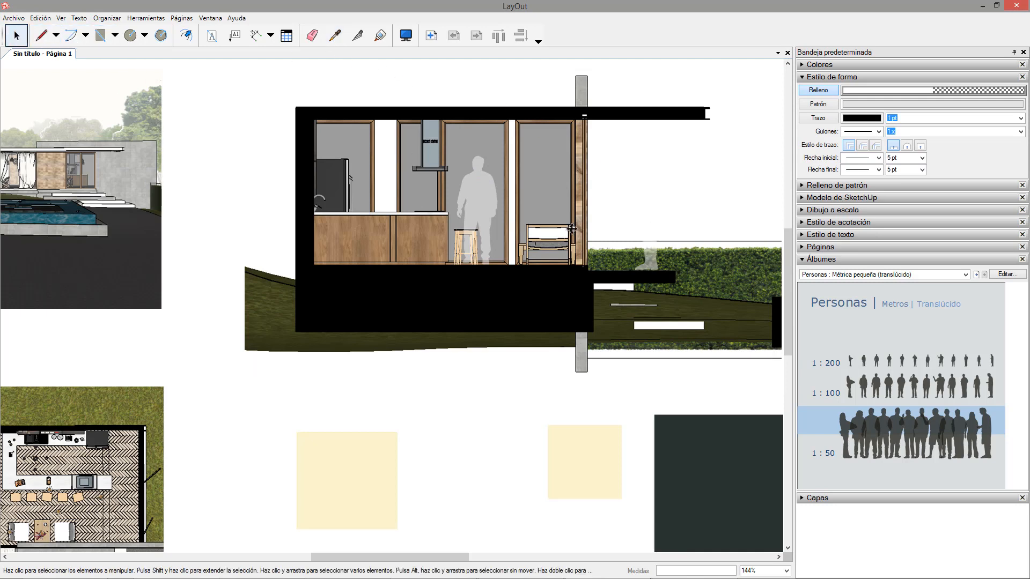
- Move the side-profile figure inside the section so that it stands at the chair, and deselect it
{"action": "left_click_drag", "start_coordinate": [655, 231], "coordinate": [556, 225]}
{"action": "left_click", "coordinate": [568, 448]}
{"action": "scroll", "coordinate": [553, 242], "scroll_direction": "down", "scroll_amount": 4}
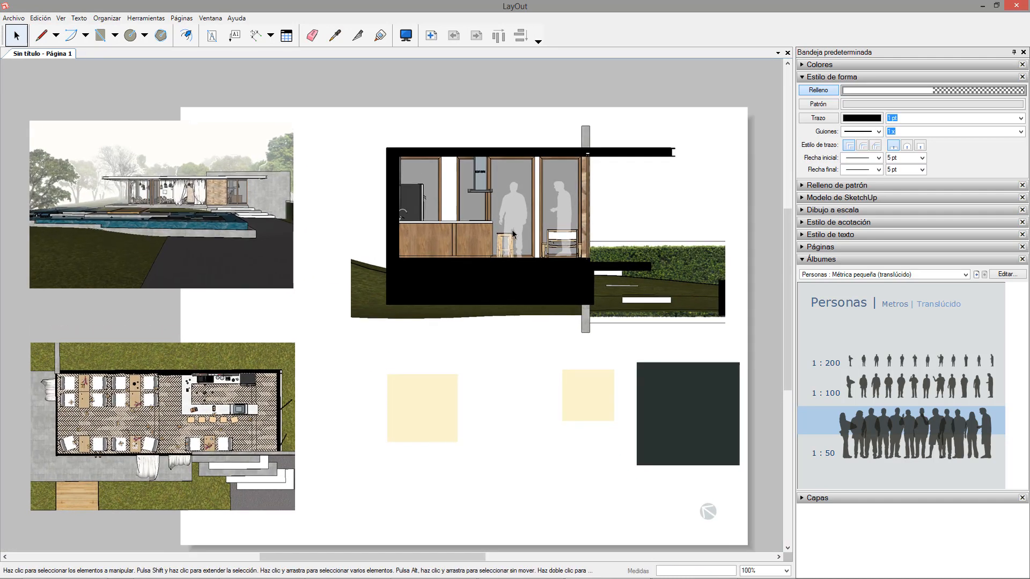
- Examine the section viewport's SketchUp model settings and its Vectorial, Raster and Híbrido rendering options
{"action": "scroll", "coordinate": [511, 232], "scroll_direction": "up", "scroll_amount": 3}
{"action": "scroll", "coordinate": [509, 231], "scroll_direction": "up", "scroll_amount": 6}
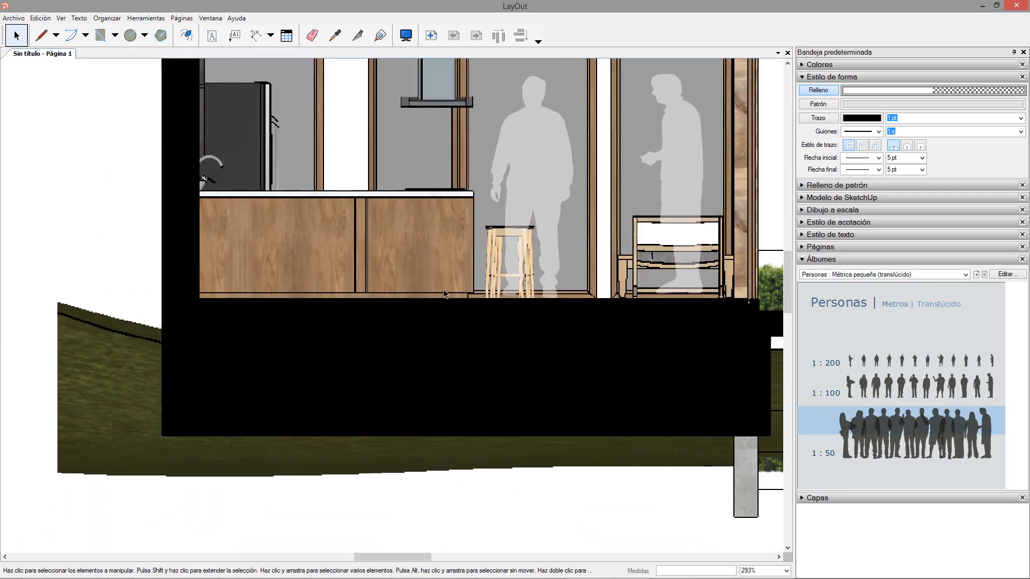
{"action": "left_click", "coordinate": [443, 286]}
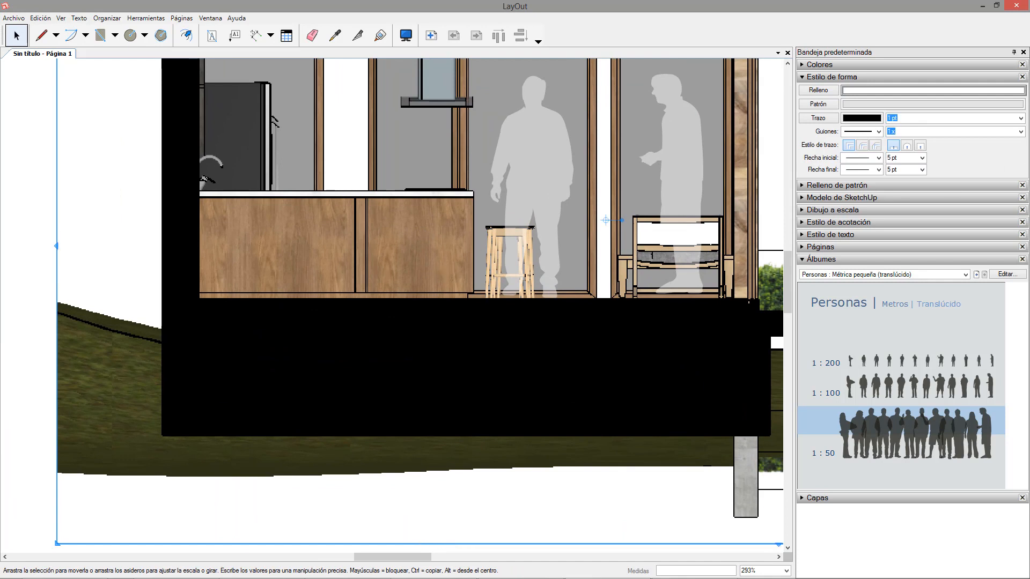
{"action": "left_click", "coordinate": [802, 77]}
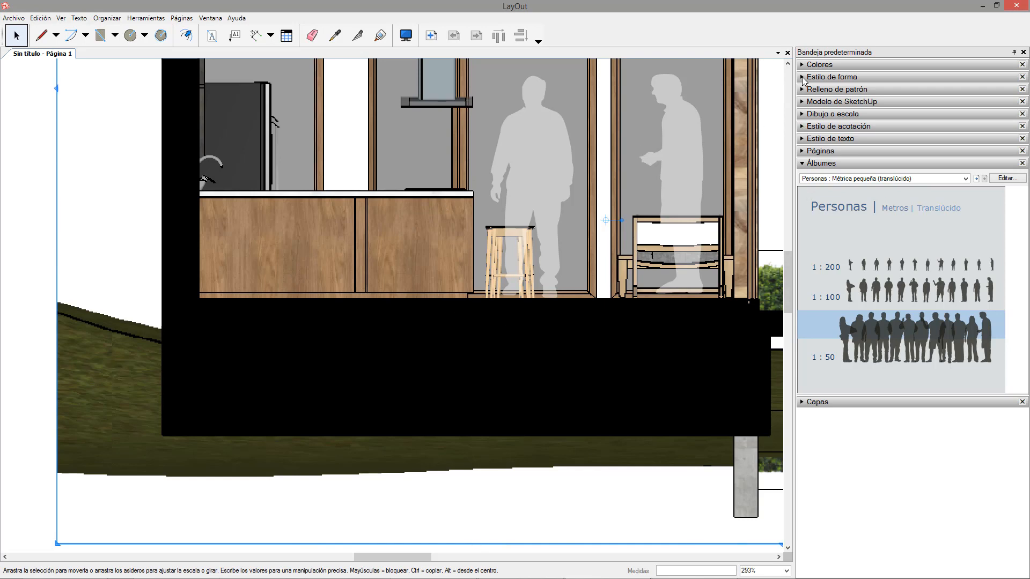
{"action": "left_click", "coordinate": [801, 102]}
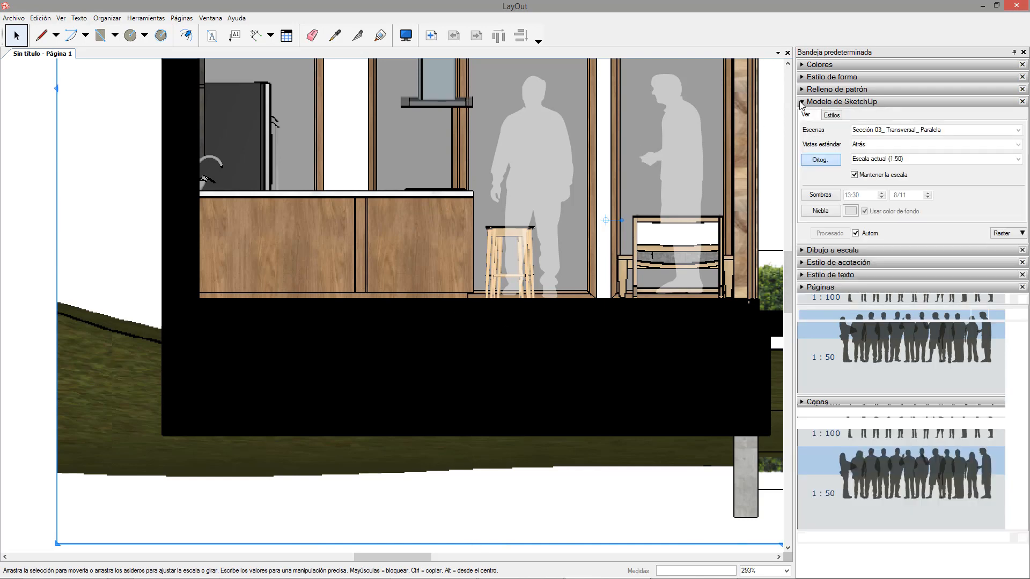
{"action": "left_click", "coordinate": [1006, 234]}
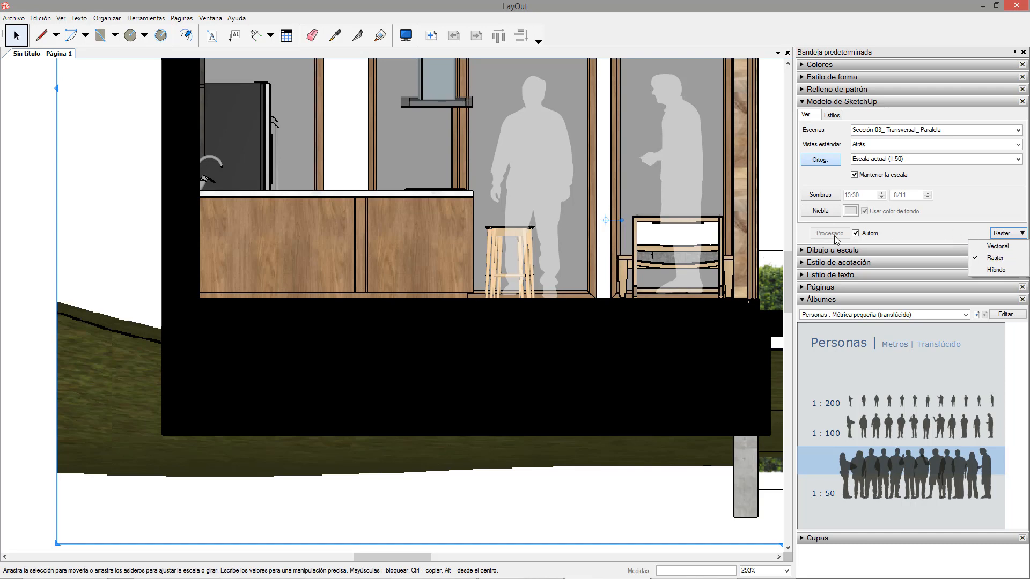
{"action": "left_click", "coordinate": [958, 210]}
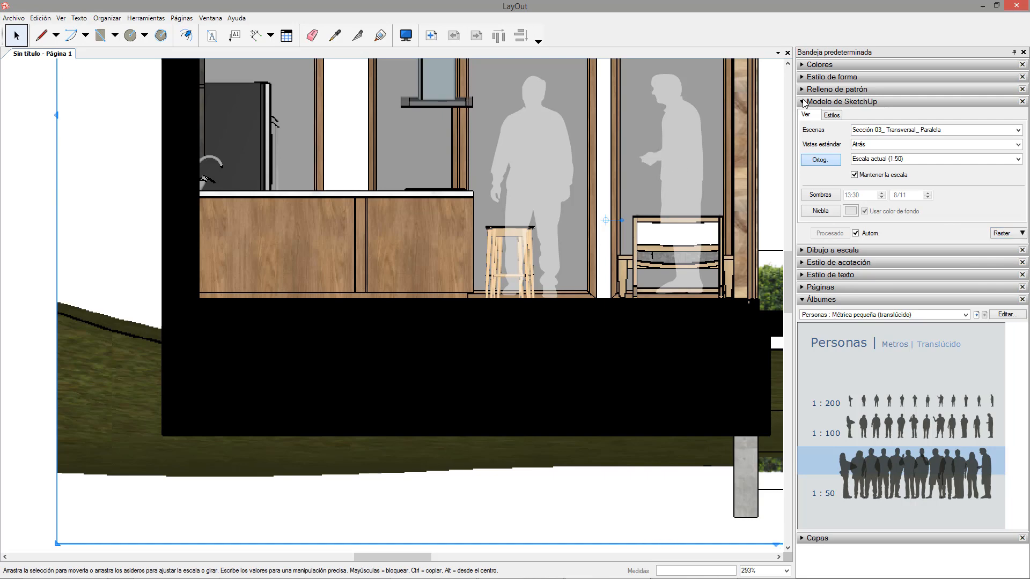
- Switch the album to Árboles (perfil), Naturales, and place a large branching tree over the section's garden hedge
{"action": "scroll", "coordinate": [486, 247], "scroll_direction": "up", "scroll_amount": 1}
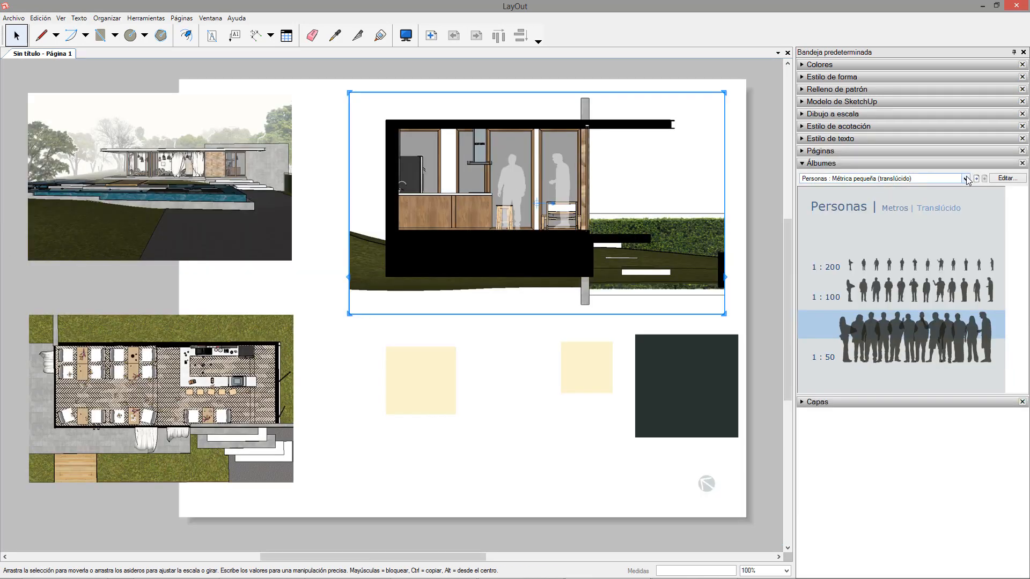
{"action": "left_click", "coordinate": [965, 178]}
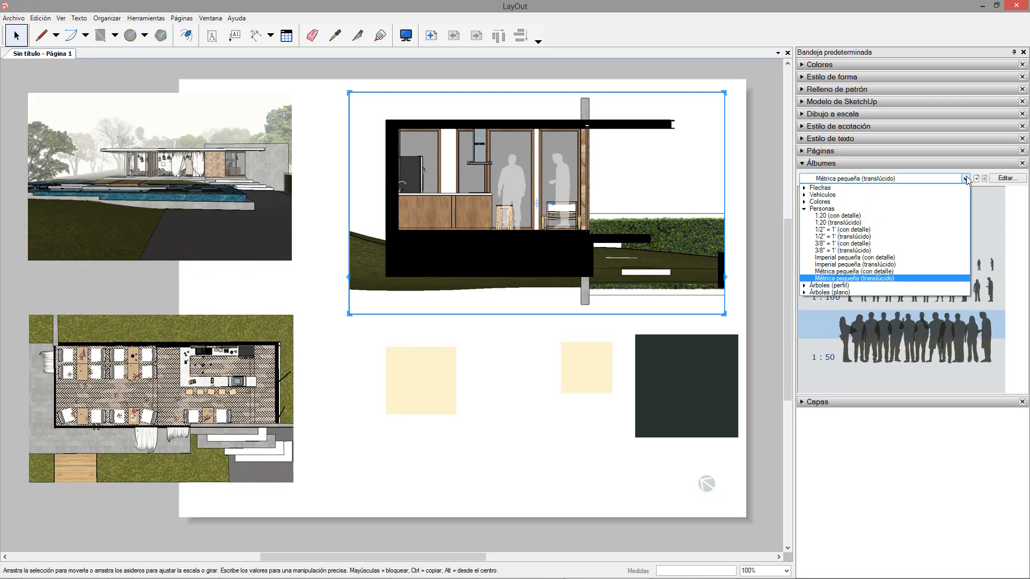
{"action": "left_click", "coordinate": [839, 286]}
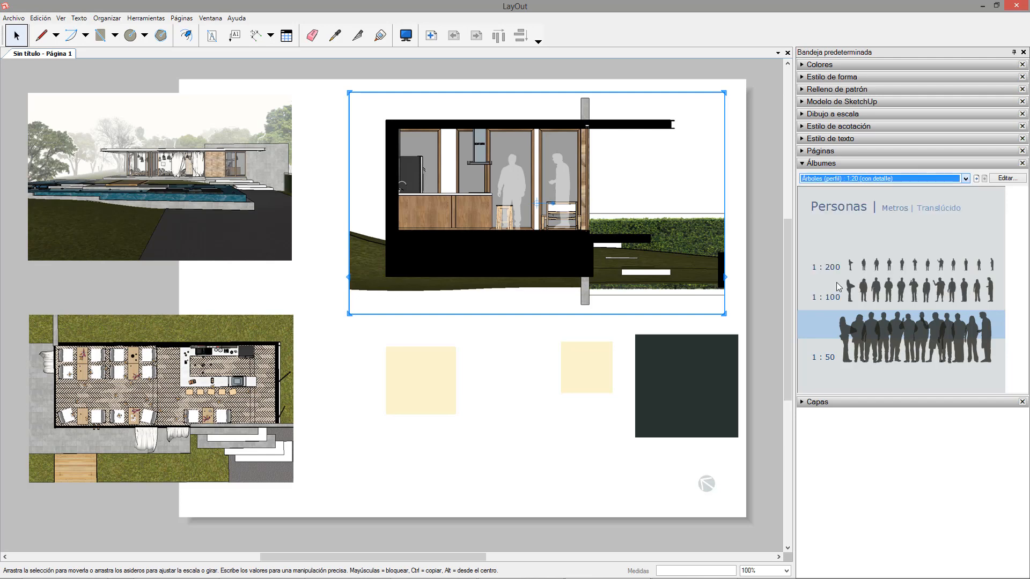
{"action": "left_click", "coordinate": [965, 179]}
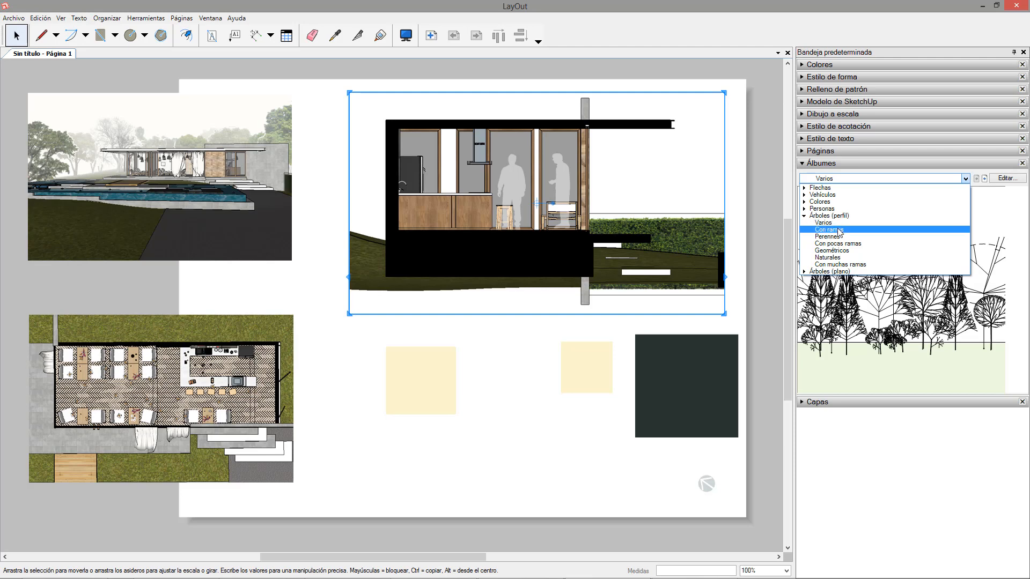
{"action": "left_click", "coordinate": [858, 257]}
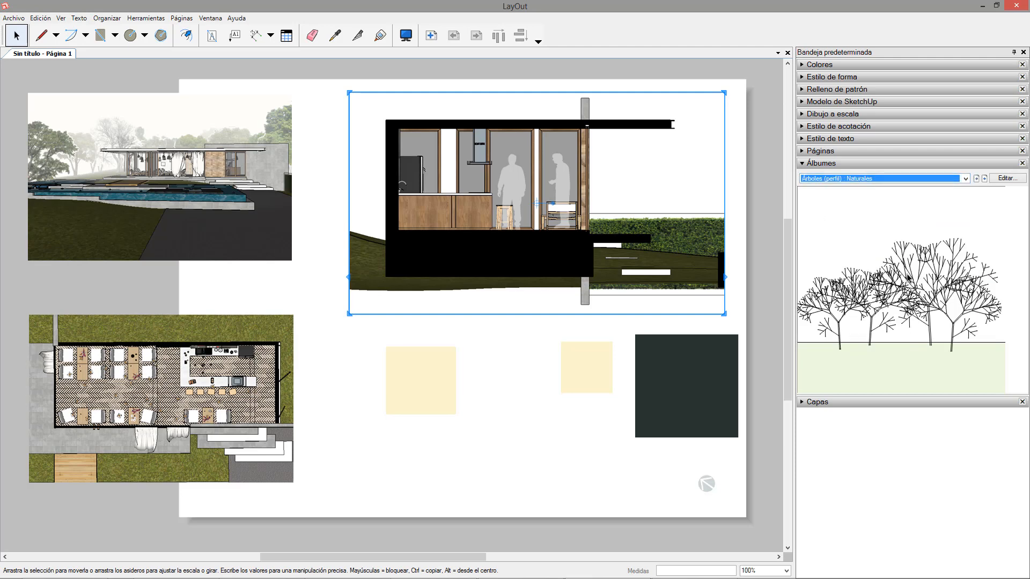
{"action": "mouse_move", "coordinate": [908, 278]}
{"action": "left_mouse_down"}
{"action": "mouse_move", "coordinate": [534, 356]}
{"action": "mouse_move", "coordinate": [344, 290]}
{"action": "mouse_move", "coordinate": [679, 161]}
{"action": "mouse_move", "coordinate": [674, 190]}
{"action": "mouse_move", "coordinate": [697, 190]}
{"action": "mouse_move", "coordinate": [691, 124]}
{"action": "left_mouse_up"}
- Switch the album to Árboles (perfil), Geométricos, and place a round tree at the section's kitchen end
{"action": "left_click", "coordinate": [858, 178]}
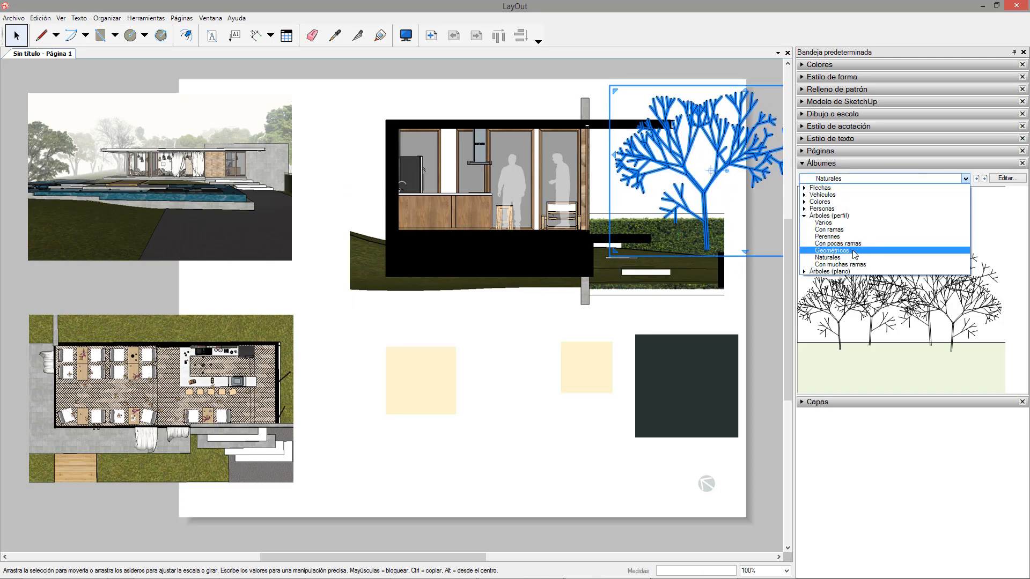
{"action": "left_click", "coordinate": [833, 250]}
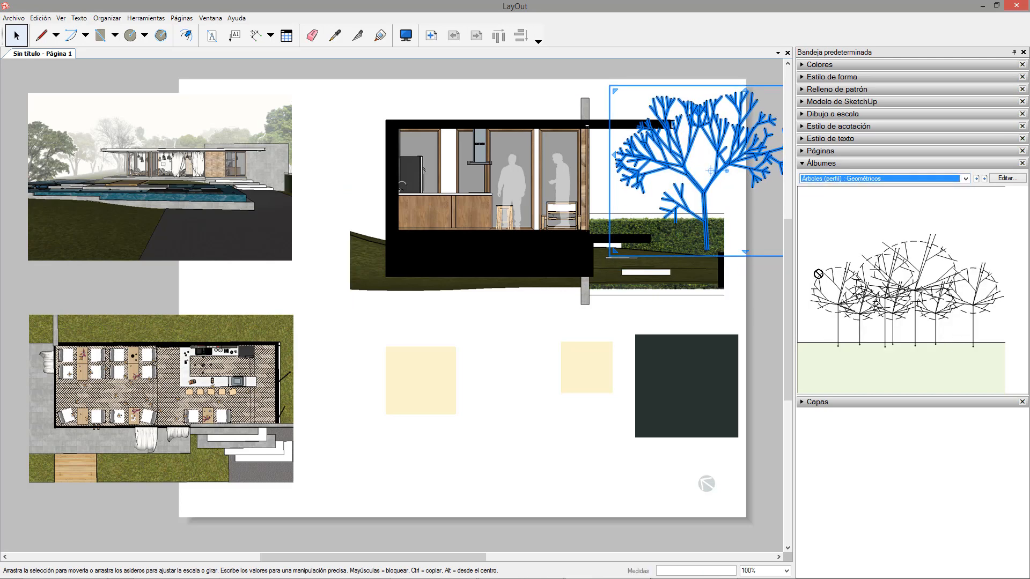
{"action": "left_click_drag", "start_coordinate": [818, 274], "coordinate": [348, 161]}
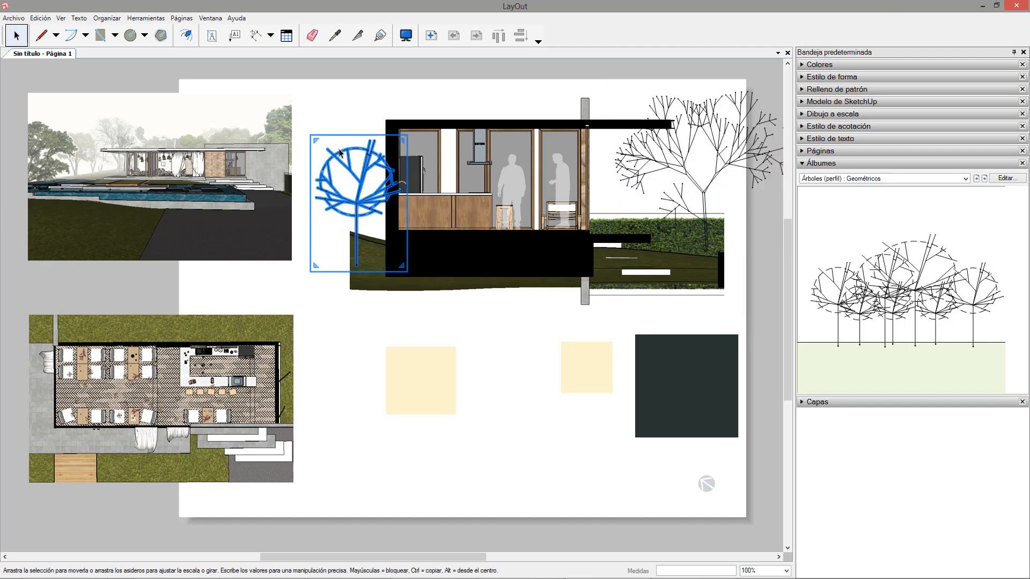
- Select the round geometric tree and display its shape style settings
{"action": "left_click", "coordinate": [365, 149]}
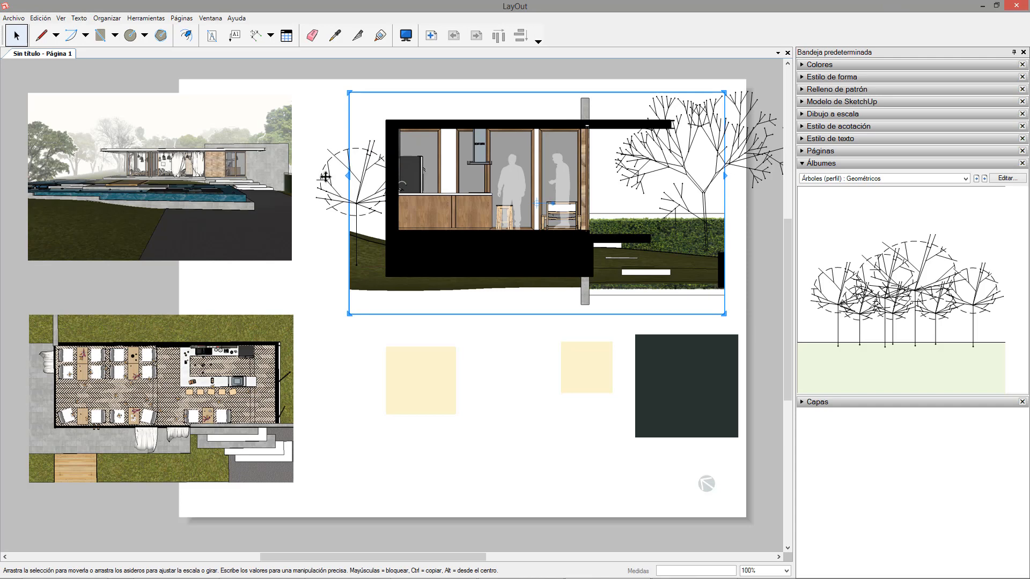
{"action": "left_click", "coordinate": [326, 177]}
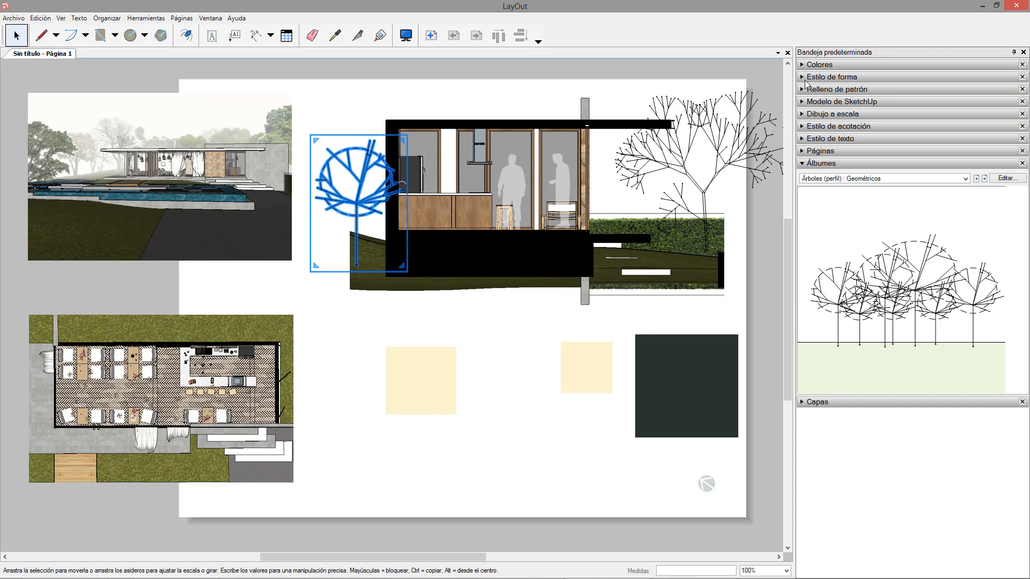
{"action": "left_click", "coordinate": [803, 77]}
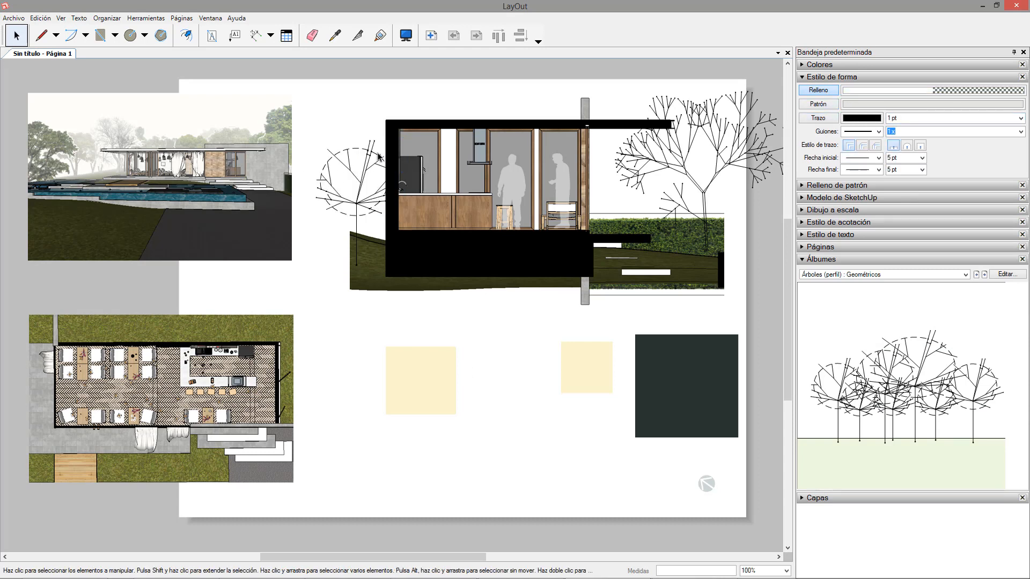
{"action": "left_click", "coordinate": [353, 150]}
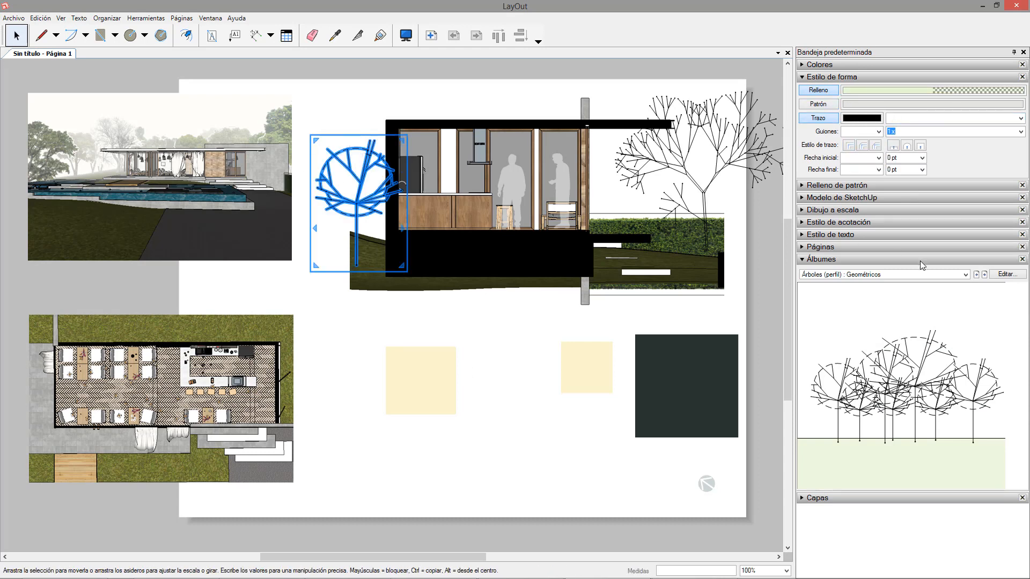
- Browse the plan-view tree albums and switch to Árboles (plano), Retros
{"action": "scroll", "coordinate": [958, 271], "scroll_direction": "down", "scroll_amount": 1}
{"action": "left_click", "coordinate": [958, 272]}
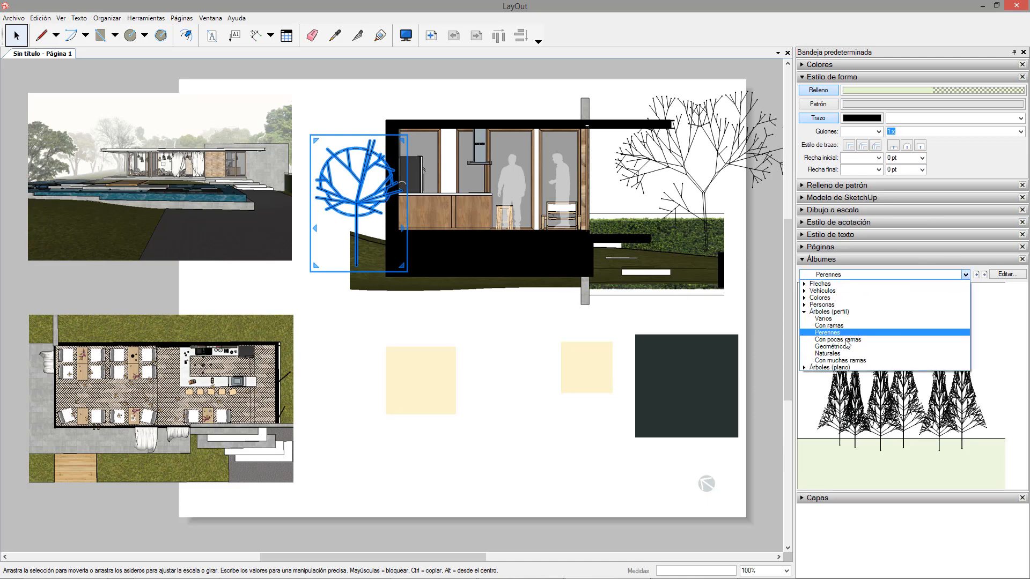
{"action": "left_click", "coordinate": [828, 368]}
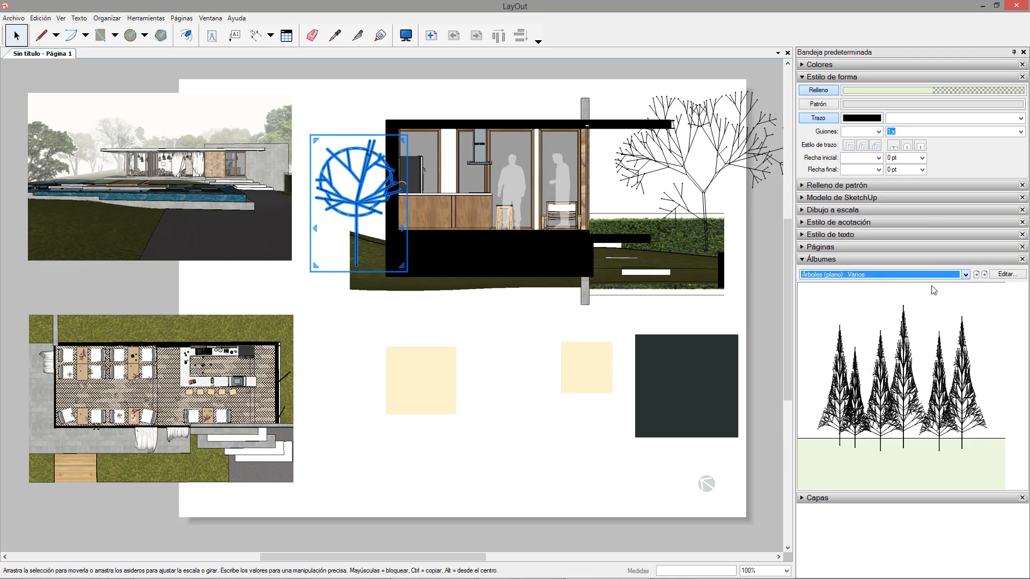
{"action": "left_click", "coordinate": [966, 274]}
{"action": "scroll", "coordinate": [967, 277], "scroll_direction": "down", "scroll_amount": 2}
{"action": "left_click", "coordinate": [966, 275]}
{"action": "left_click", "coordinate": [966, 275]}
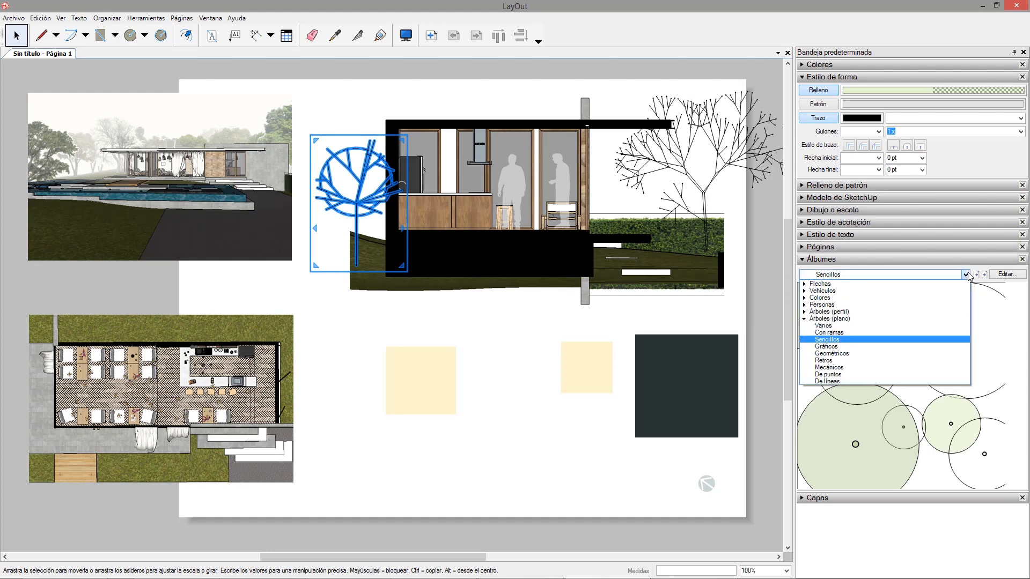
{"action": "left_click", "coordinate": [866, 361]}
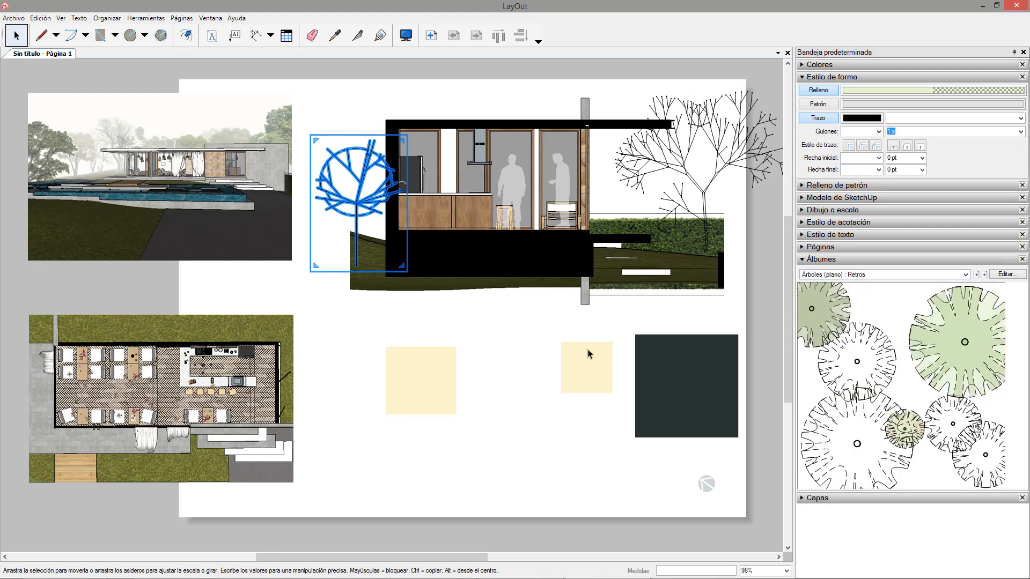
- Move the floor plan viewport onto the page beneath the section and delete the cream square in its way
{"action": "scroll", "coordinate": [589, 354], "scroll_direction": "down", "scroll_amount": 3}
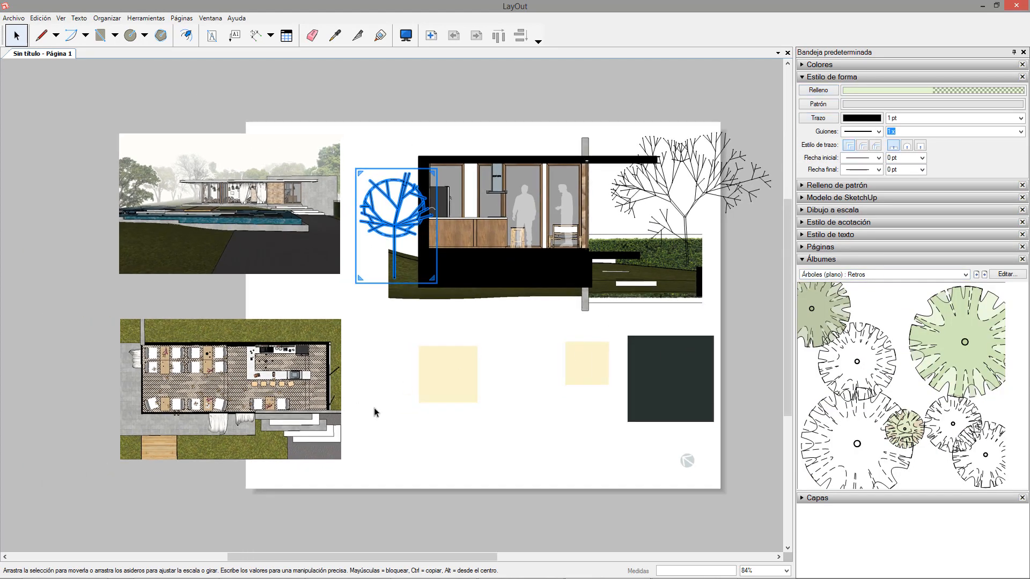
{"action": "left_click_drag", "start_coordinate": [320, 374], "coordinate": [425, 387]}
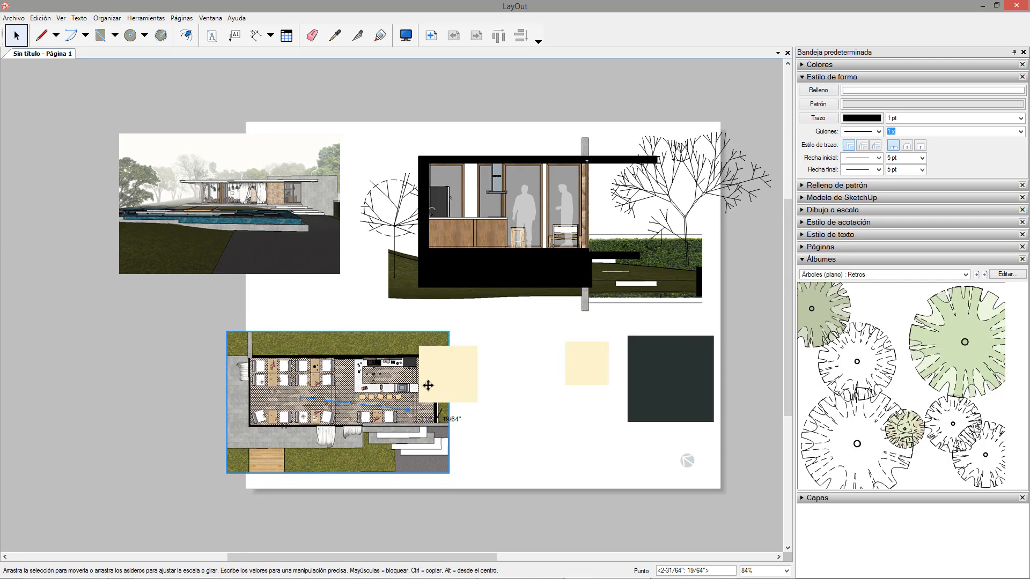
{"action": "left_click", "coordinate": [454, 362]}
{"action": "key", "text": "Delete"}
{"action": "left_click_drag", "start_coordinate": [321, 403], "coordinate": [405, 389]}
- Place the dark green Retros tree over the floor plan's upper-right corner and scale it down
{"action": "scroll", "coordinate": [392, 408], "scroll_direction": "up", "scroll_amount": 4}
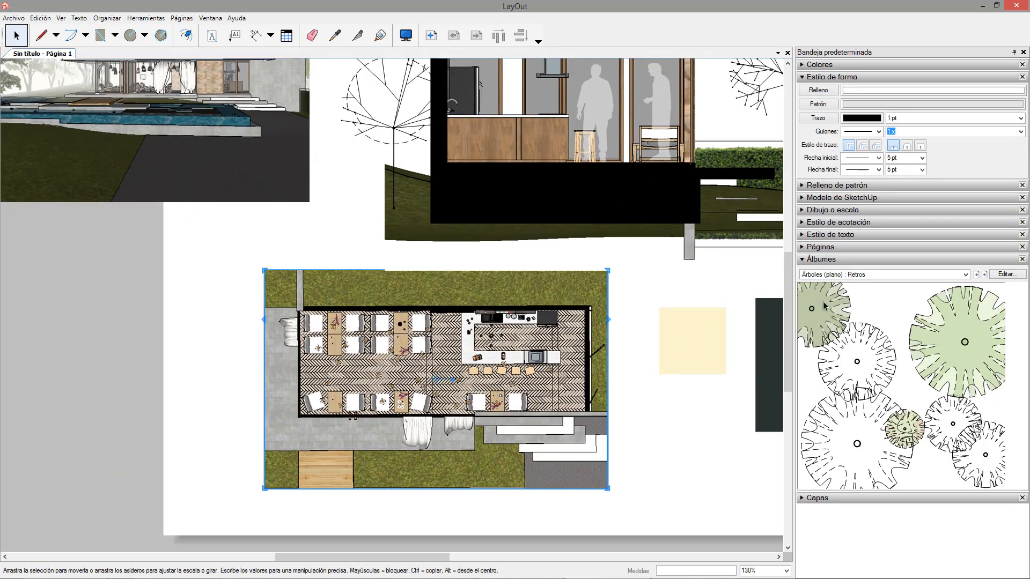
{"action": "left_click_drag", "start_coordinate": [825, 306], "coordinate": [601, 286]}
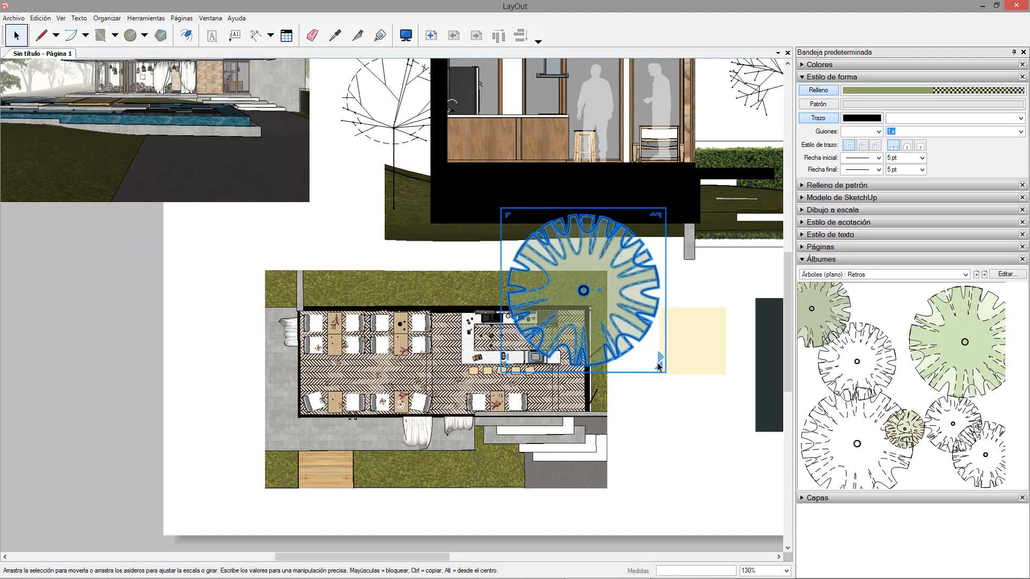
{"action": "left_click_drag", "start_coordinate": [653, 363], "coordinate": [620, 326]}
- Try the Estilo de arquitectura de paisajes style on the floor plan viewport, and switch it to Sólido
{"action": "left_click", "coordinate": [515, 288]}
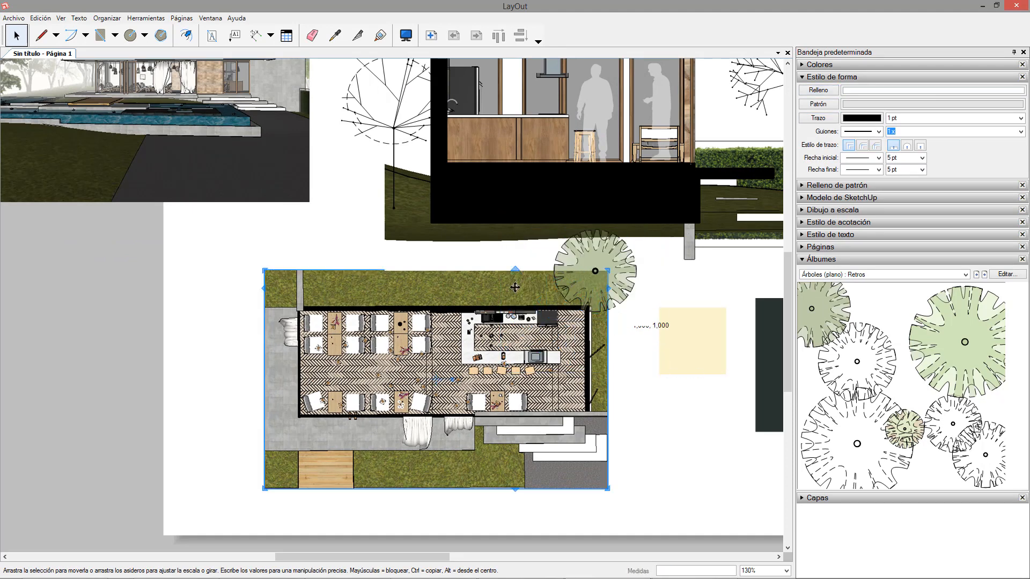
{"action": "left_click", "coordinate": [837, 198]}
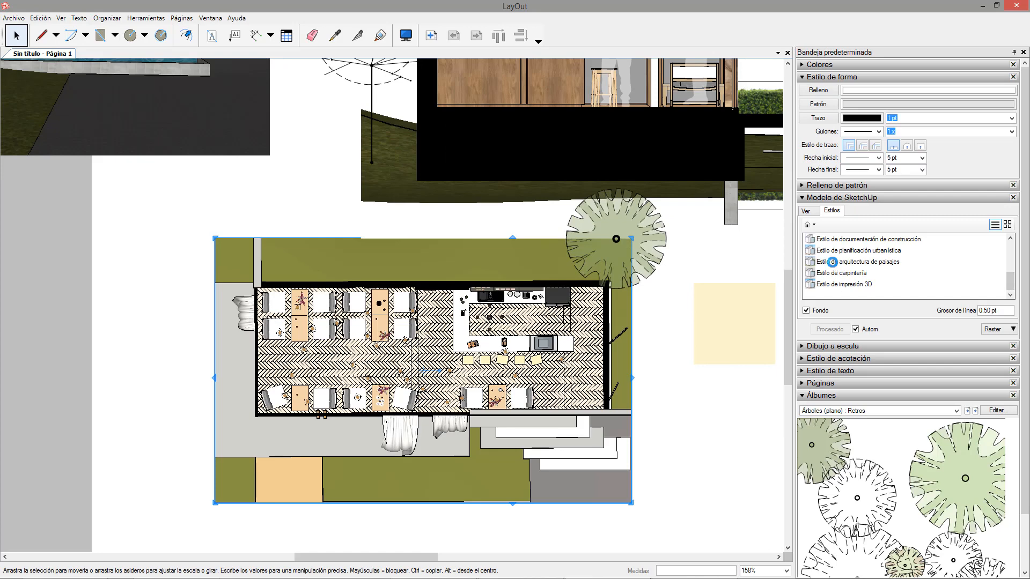
{"action": "left_click", "coordinate": [862, 261]}
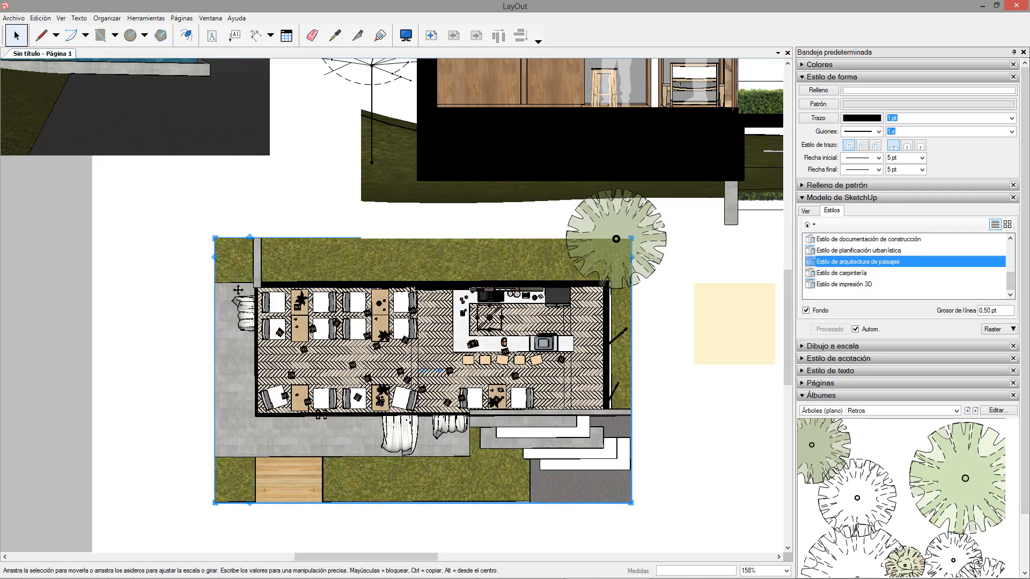
{"action": "left_click_drag", "start_coordinate": [1012, 291], "coordinate": [1009, 257]}
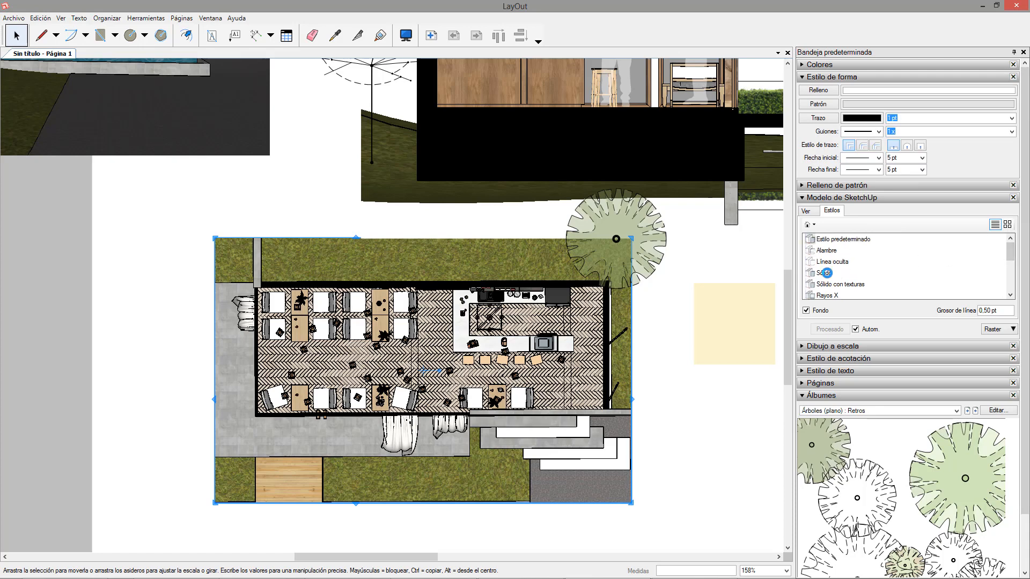
{"action": "left_click", "coordinate": [825, 273]}
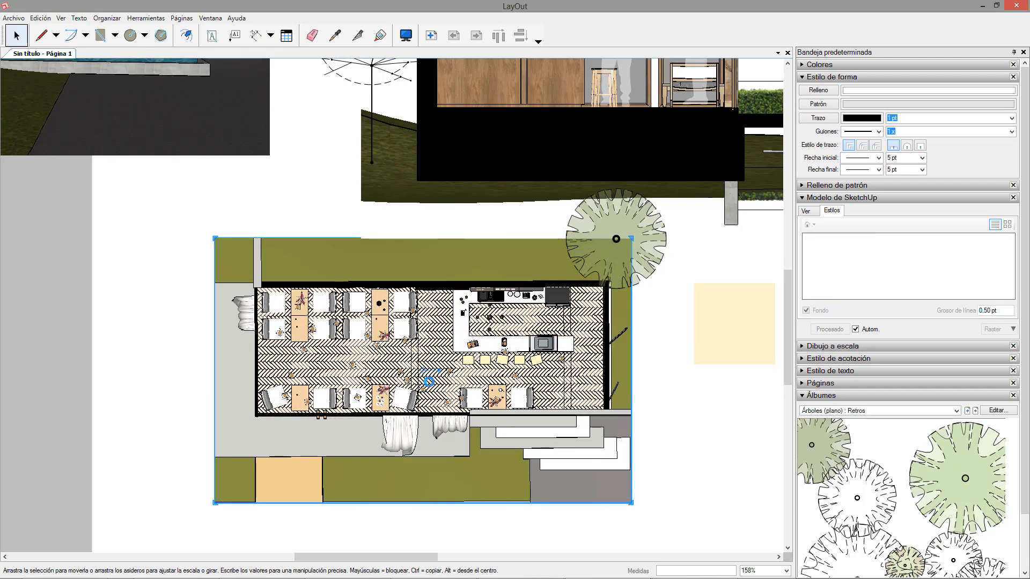
- Place an unfilled Retros tree over the floor plan's upper-left corner and resize it
{"action": "scroll", "coordinate": [440, 379], "scroll_direction": "down", "scroll_amount": 2}
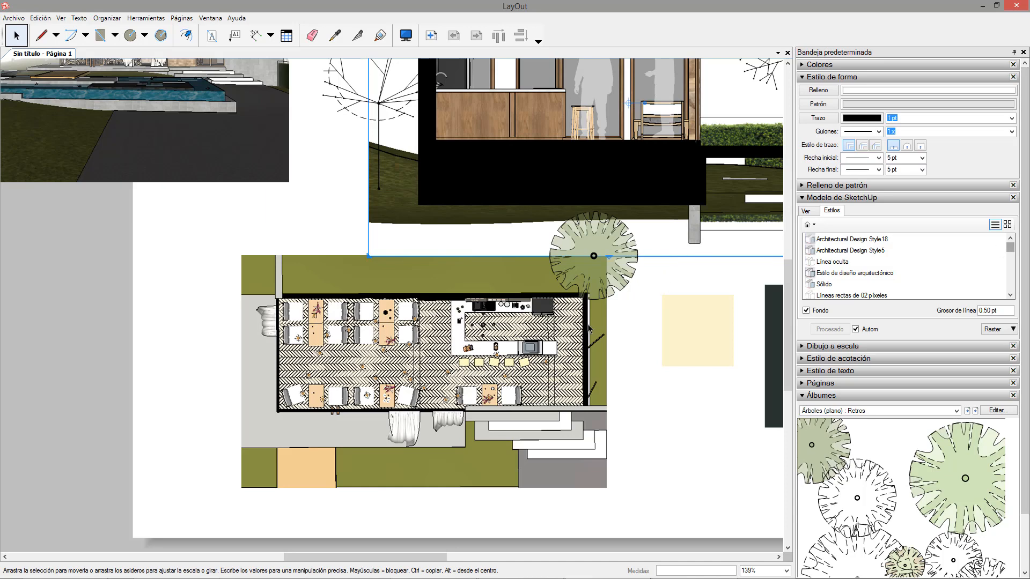
{"action": "scroll", "coordinate": [597, 329], "scroll_direction": "down", "scroll_amount": 2}
{"action": "left_click", "coordinate": [615, 258]}
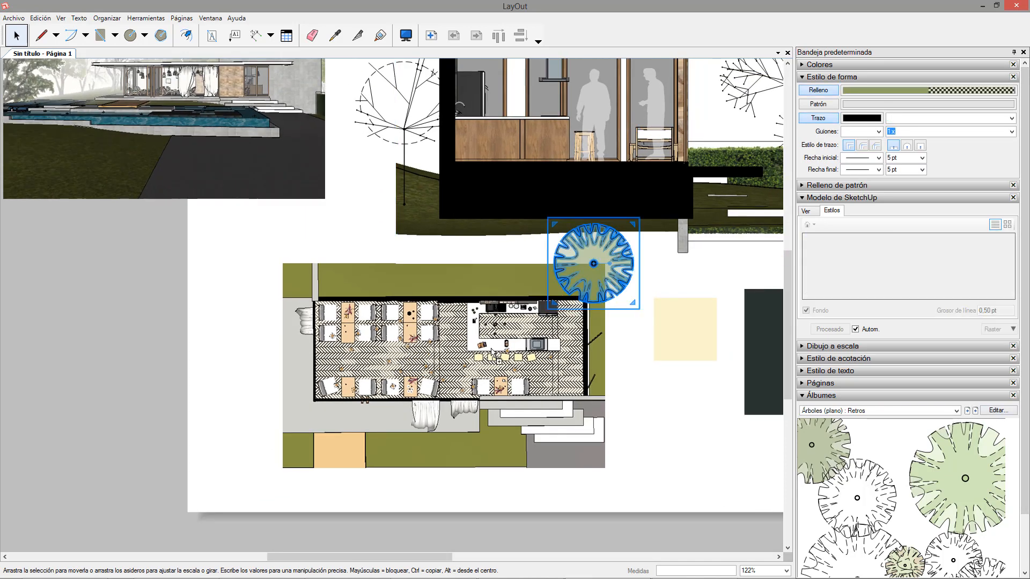
{"action": "key", "text": "ctrl+v"}
{"action": "left_click_drag", "start_coordinate": [383, 186], "coordinate": [332, 236]}
{"action": "left_click_drag", "start_coordinate": [300, 279], "coordinate": [318, 260]}
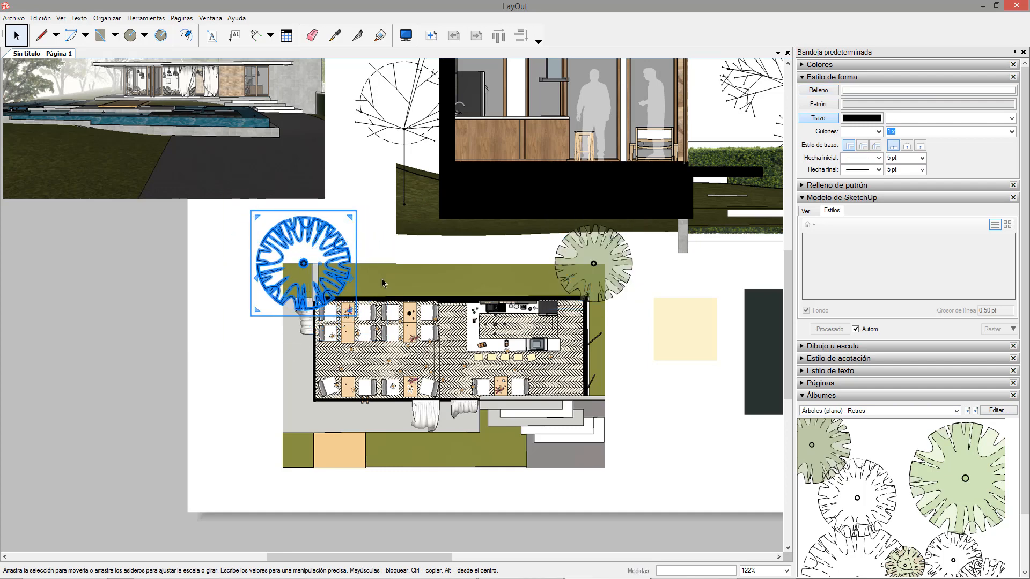
{"action": "scroll", "coordinate": [383, 283], "scroll_direction": "down", "scroll_amount": 1}
{"action": "scroll", "coordinate": [447, 337], "scroll_direction": "down", "scroll_amount": 2}
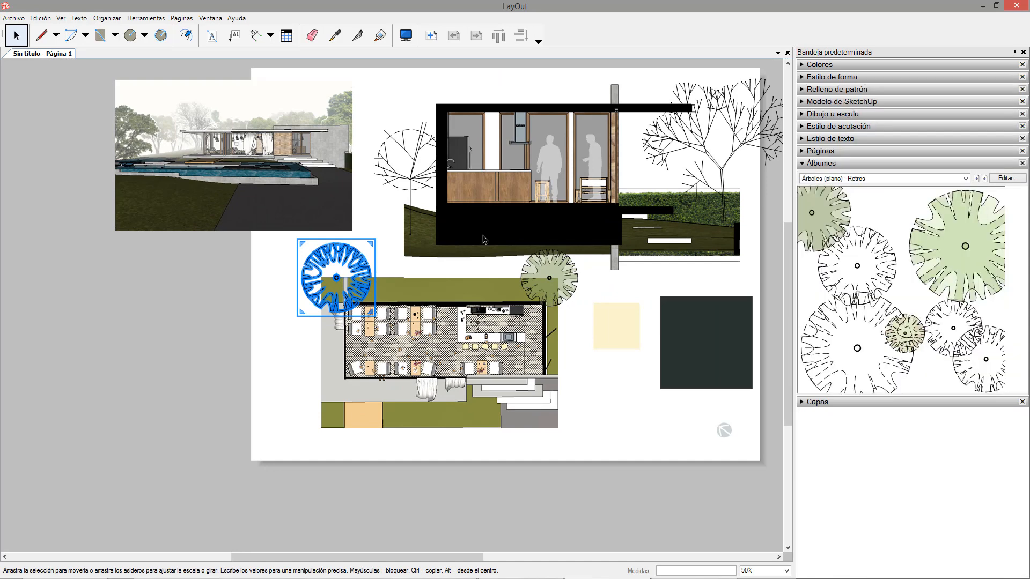
{"action": "left_click", "coordinate": [365, 216]}
- Create a new blank document
{"action": "scroll", "coordinate": [365, 216], "scroll_direction": "down", "scroll_amount": 1}
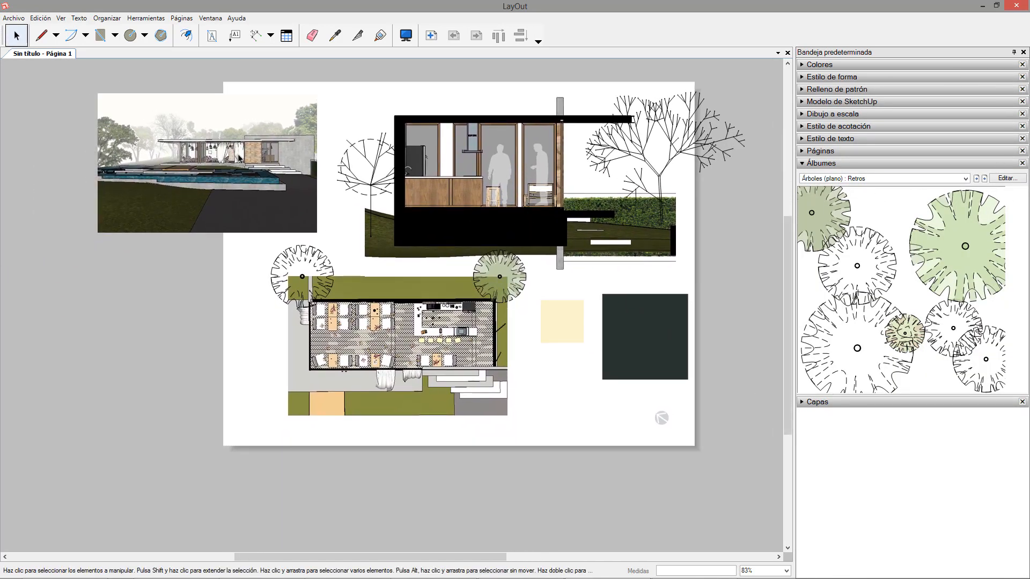
{"action": "middle_click_drag", "start_coordinate": [339, 138], "coordinate": [322, 166]}
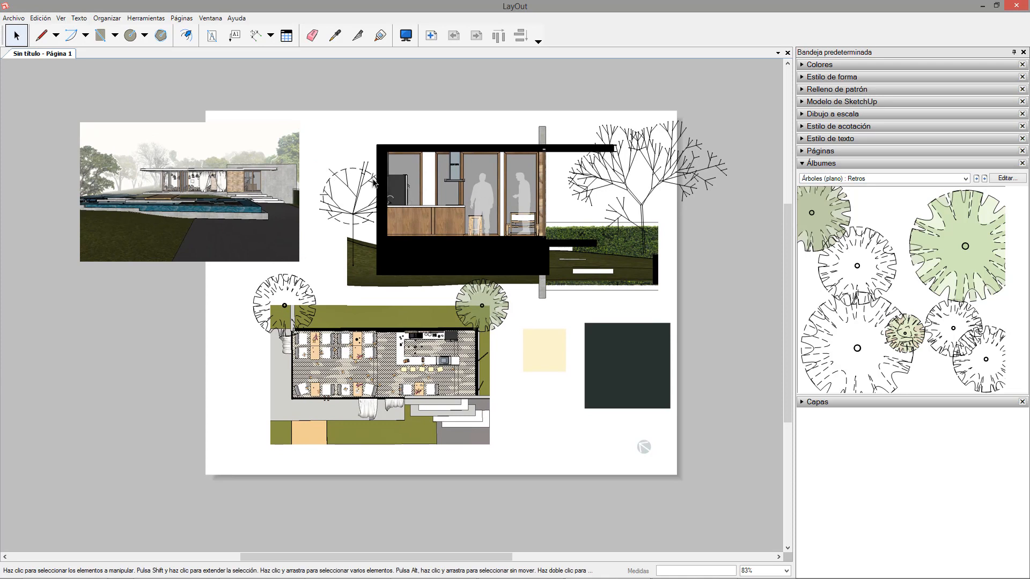
{"action": "left_click", "coordinate": [13, 18]}
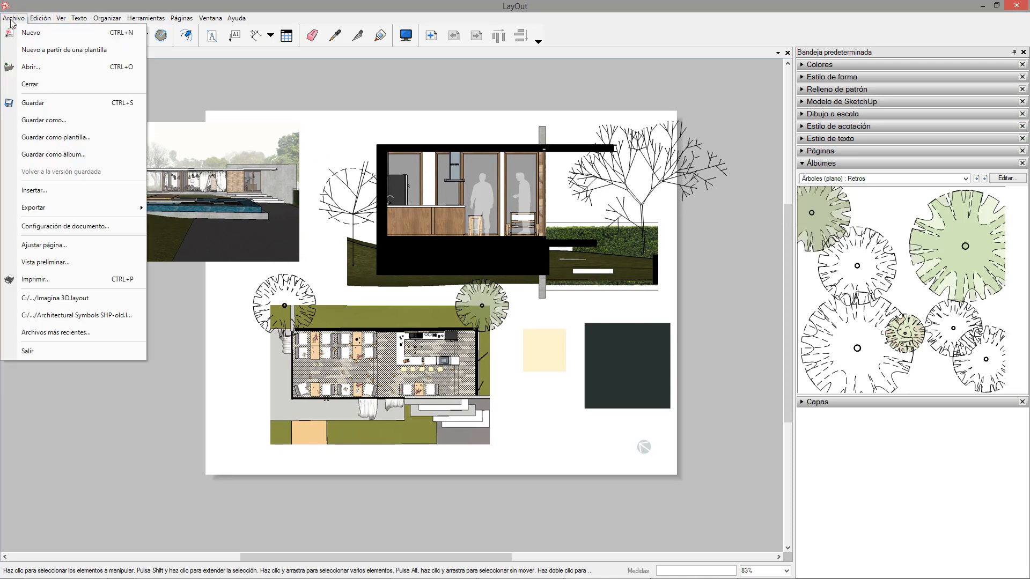
{"action": "left_click", "coordinate": [32, 33]}
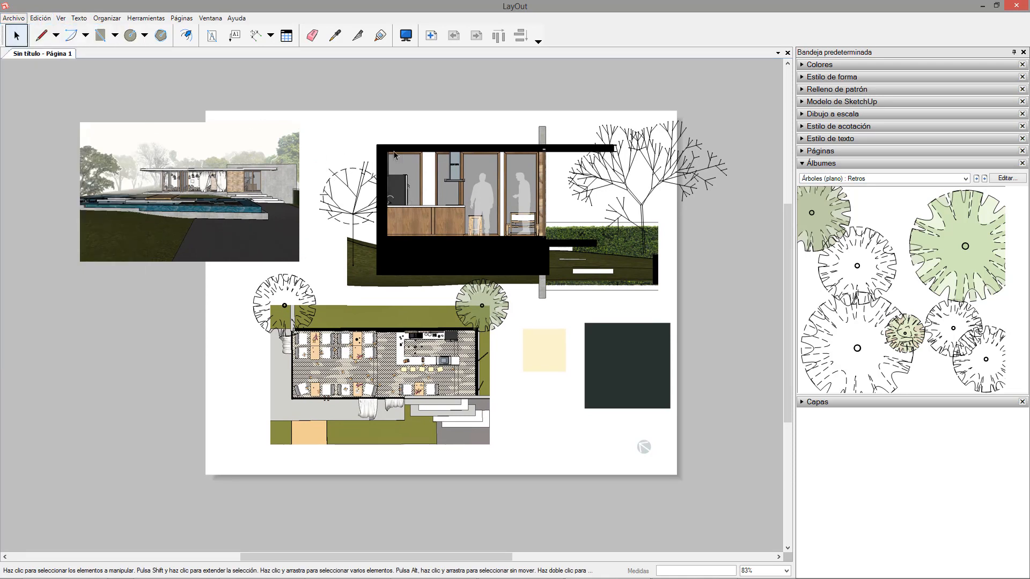
{"action": "middle_click_drag", "start_coordinate": [394, 239], "coordinate": [422, 236]}
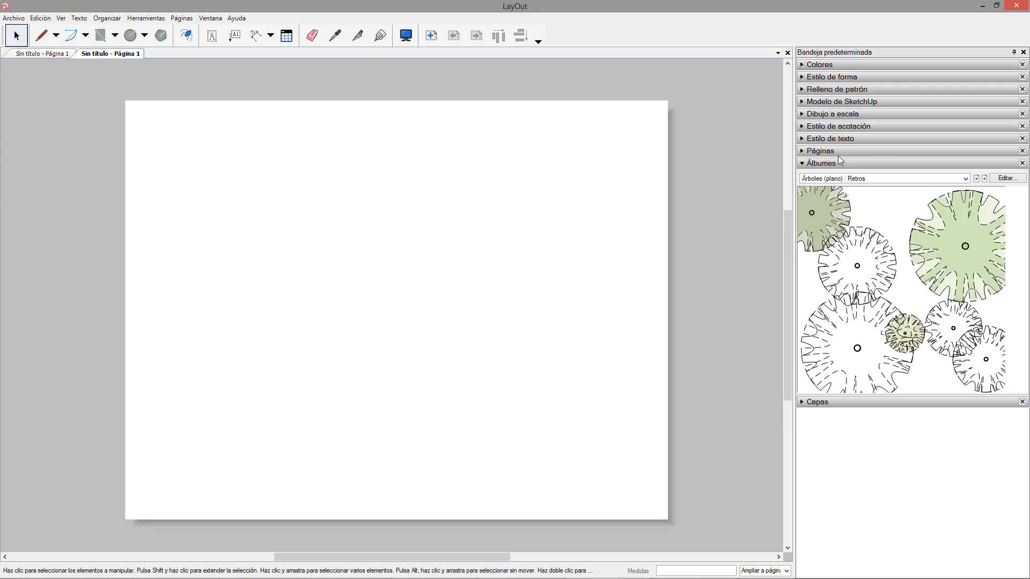
- Collapse the Álbumes section and draw a nearly square rectangle near the page's upper-left corner
{"action": "left_click", "coordinate": [803, 164]}
{"action": "key", "text": "r"}
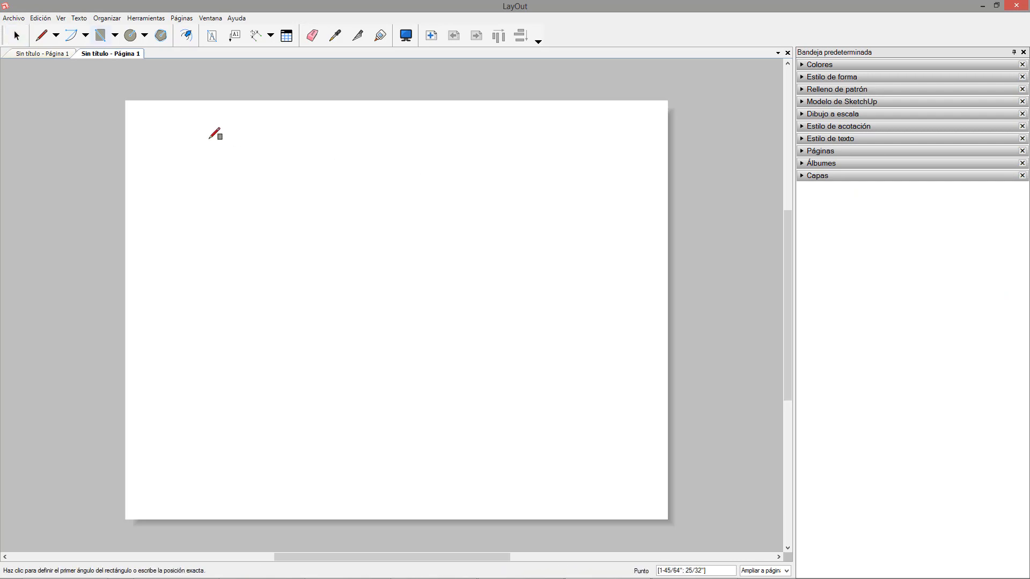
{"action": "left_click", "coordinate": [177, 142]}
{"action": "left_click", "coordinate": [273, 243]}
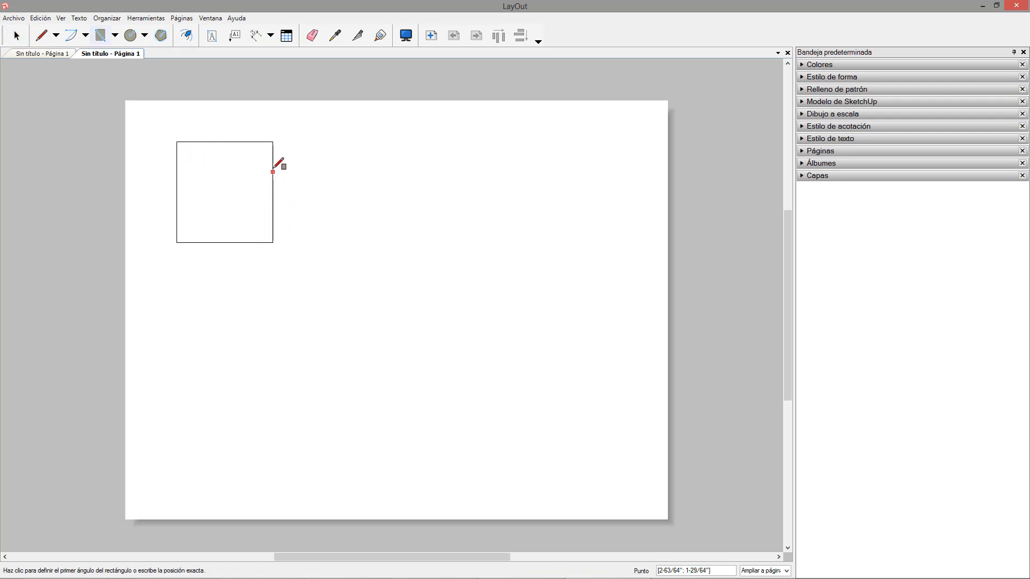
- Copy the square to its right with a small gap and repeat the copy with *4 to form a row
{"action": "key", "text": "space"}
{"action": "left_click_drag", "start_coordinate": [348, 332], "coordinate": [200, 172]}
{"action": "left_click_drag", "start_coordinate": [257, 142], "coordinate": [360, 144], "text": "ctrl"}
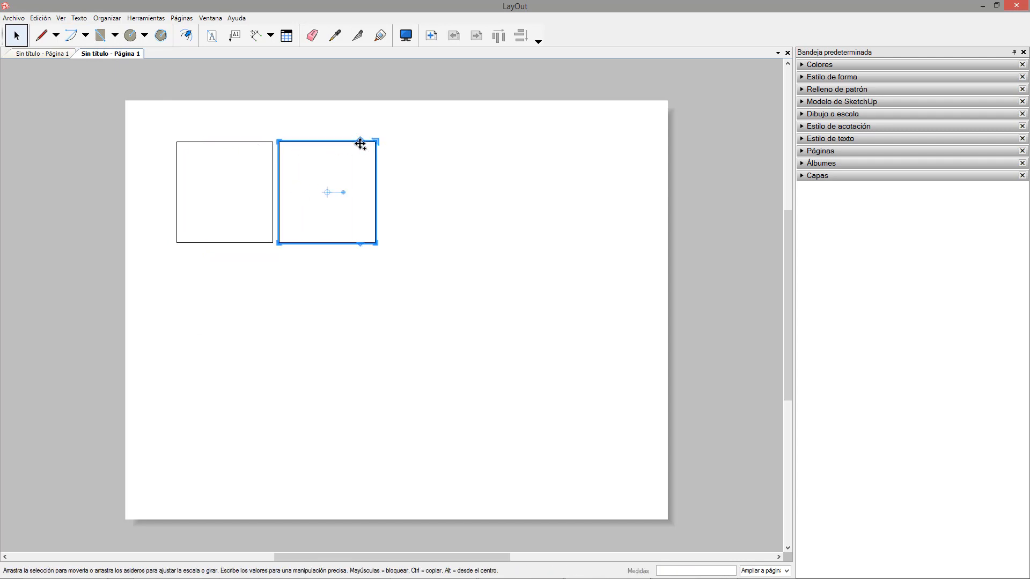
{"action": "key", "text": "Return"}
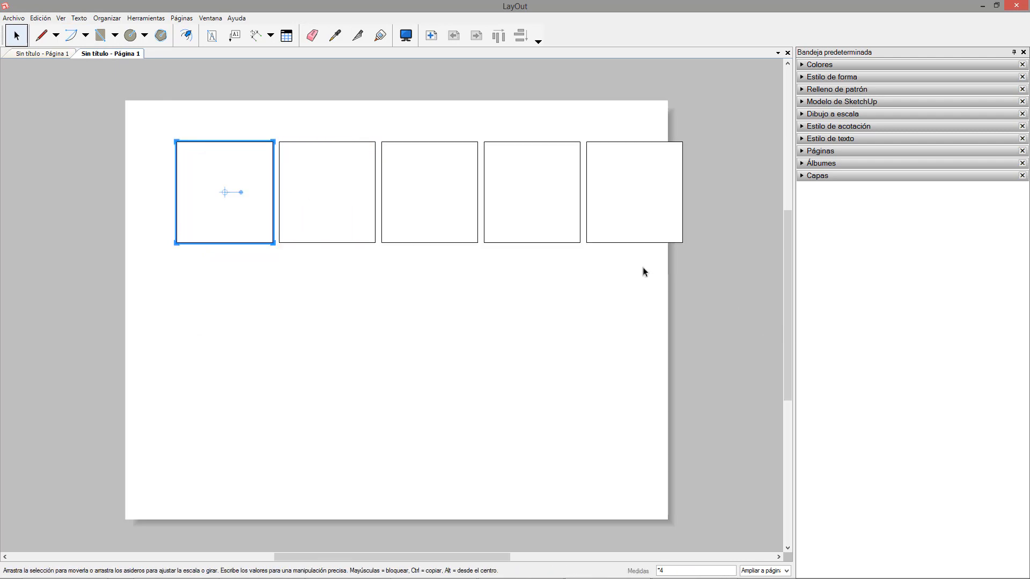
- Scale the row of five squares down to fit the page and copy it downward with *2
{"action": "left_click_drag", "start_coordinate": [642, 271], "coordinate": [210, 163]}
{"action": "left_click_drag", "start_coordinate": [684, 244], "coordinate": [604, 227]}
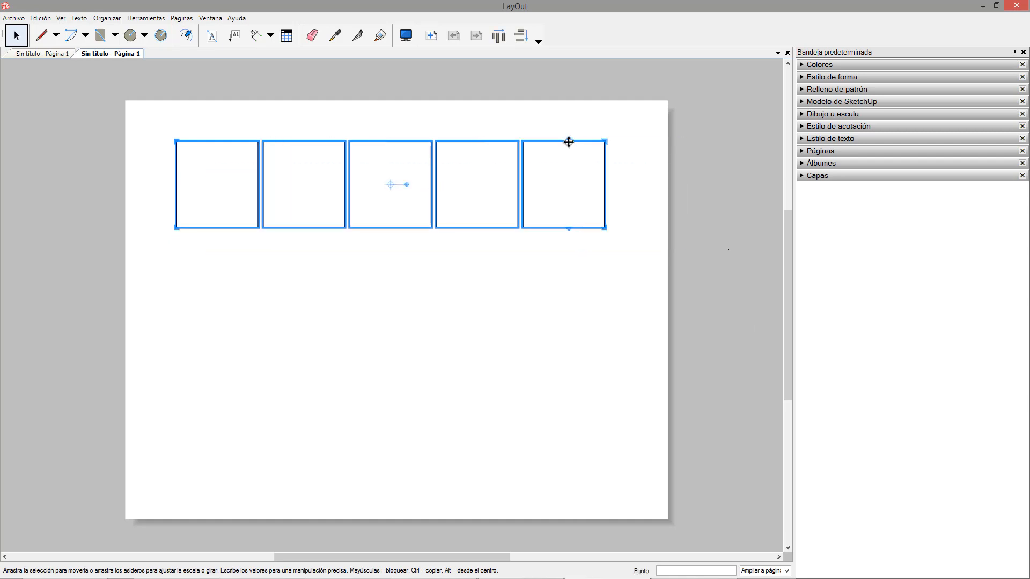
{"action": "left_click_drag", "start_coordinate": [569, 142], "coordinate": [566, 234], "text": "ctrl"}
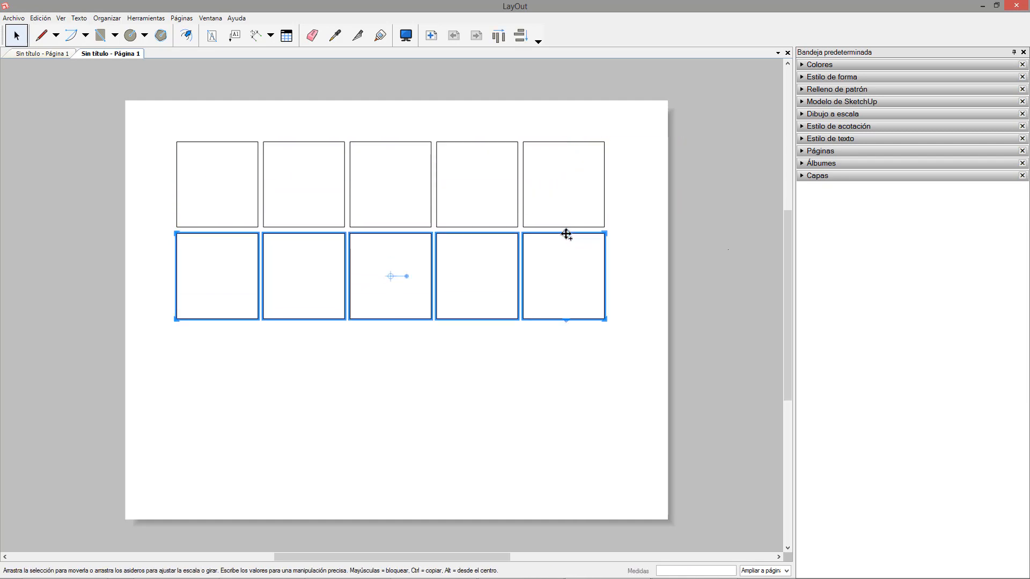
{"action": "key", "text": "BackSpace"}
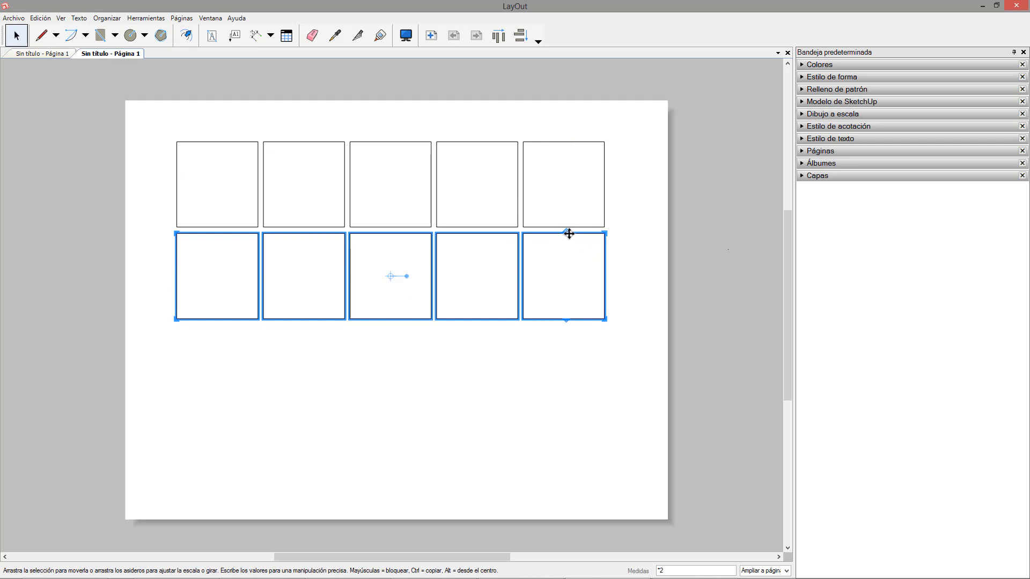
{"action": "key", "text": "Return"}
- Paste the colour palette image and move it below the grid at the page's lower-right corner
{"action": "key", "text": "ctrl+v"}
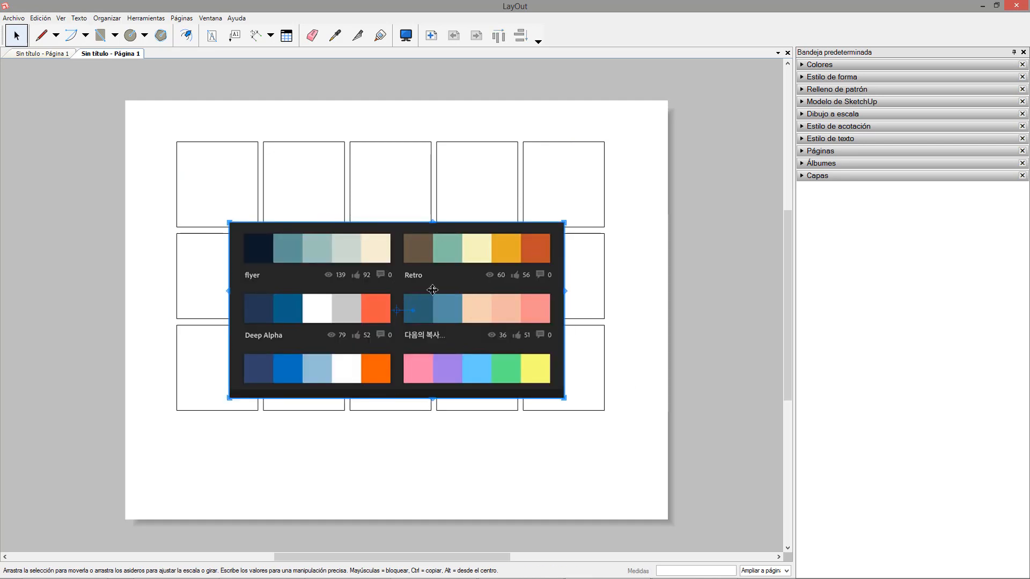
{"action": "scroll", "coordinate": [432, 290], "scroll_direction": "down", "scroll_amount": 2}
{"action": "left_click_drag", "start_coordinate": [436, 268], "coordinate": [584, 439]}
- Shift the grid of squares toward the page's upper-left corner and the palette image slightly left
{"action": "left_click", "coordinate": [211, 169]}
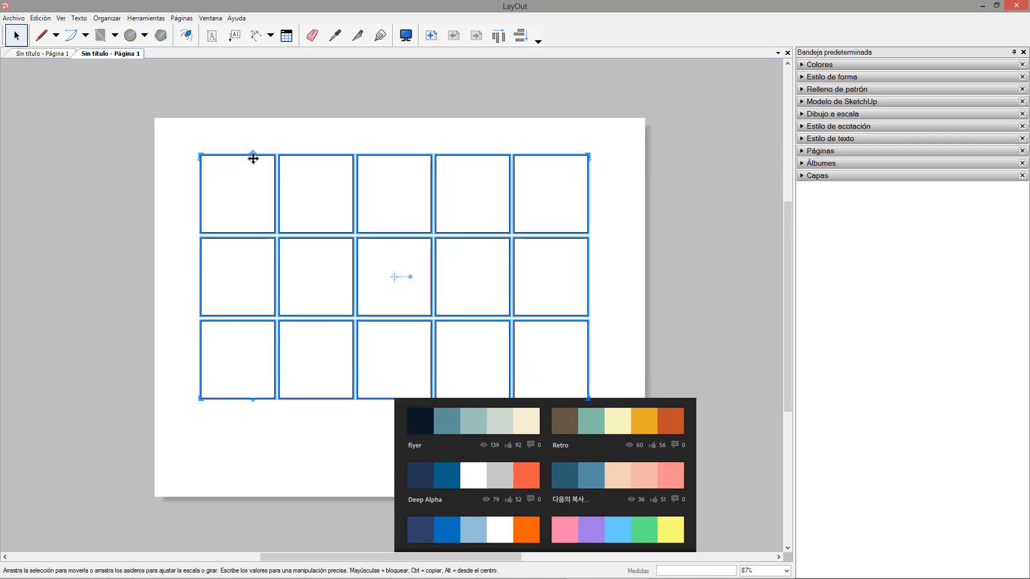
{"action": "left_click_drag", "start_coordinate": [253, 158], "coordinate": [237, 140]}
{"action": "left_click", "coordinate": [648, 260]}
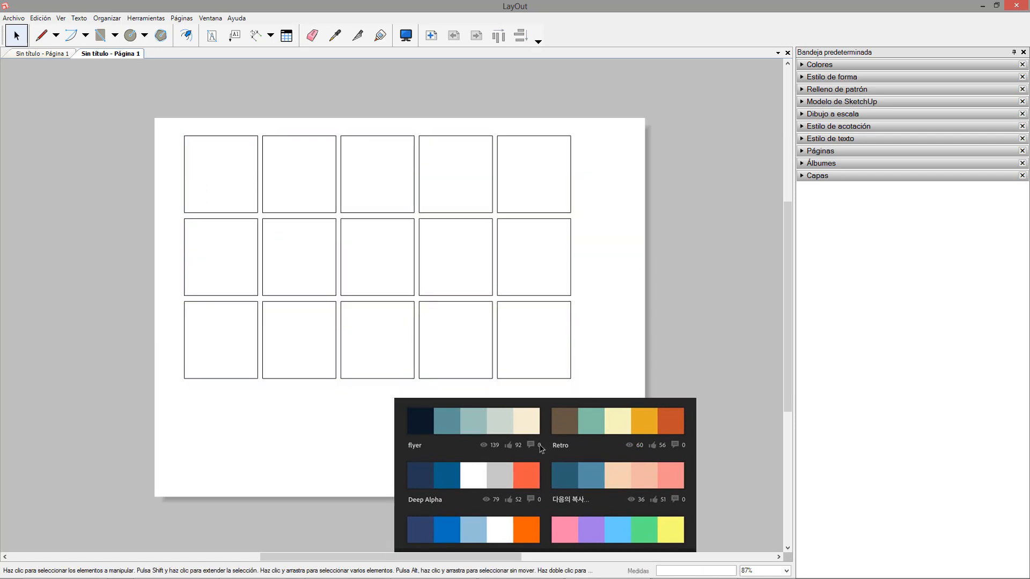
{"action": "left_click_drag", "start_coordinate": [541, 448], "coordinate": [505, 448]}
- Fill the grid's first square with the dark navy sampled from the flyer palette
{"action": "left_click_drag", "start_coordinate": [155, 140], "coordinate": [220, 182]}
{"action": "left_click", "coordinate": [195, 166]}
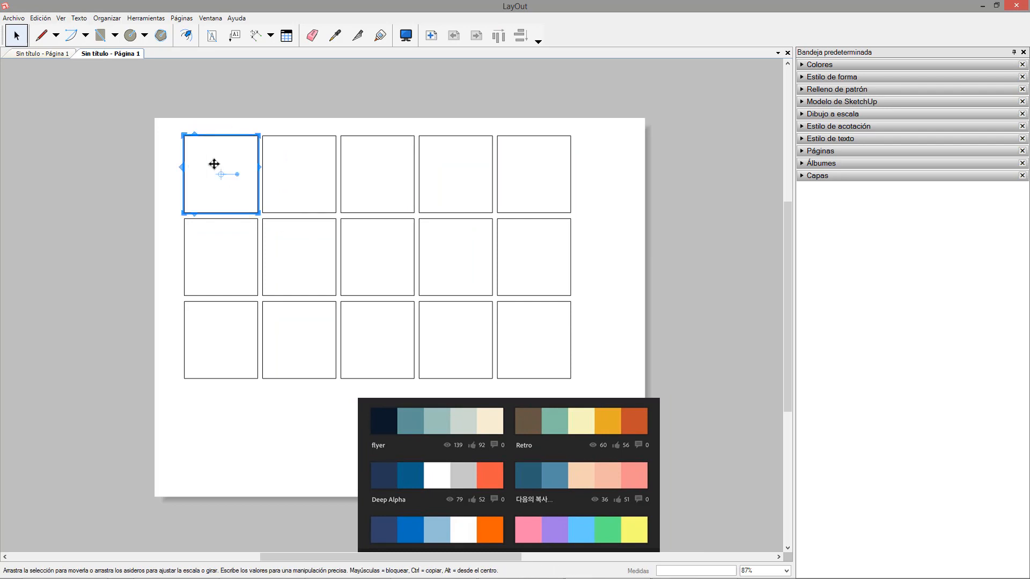
{"action": "left_click", "coordinate": [805, 65]}
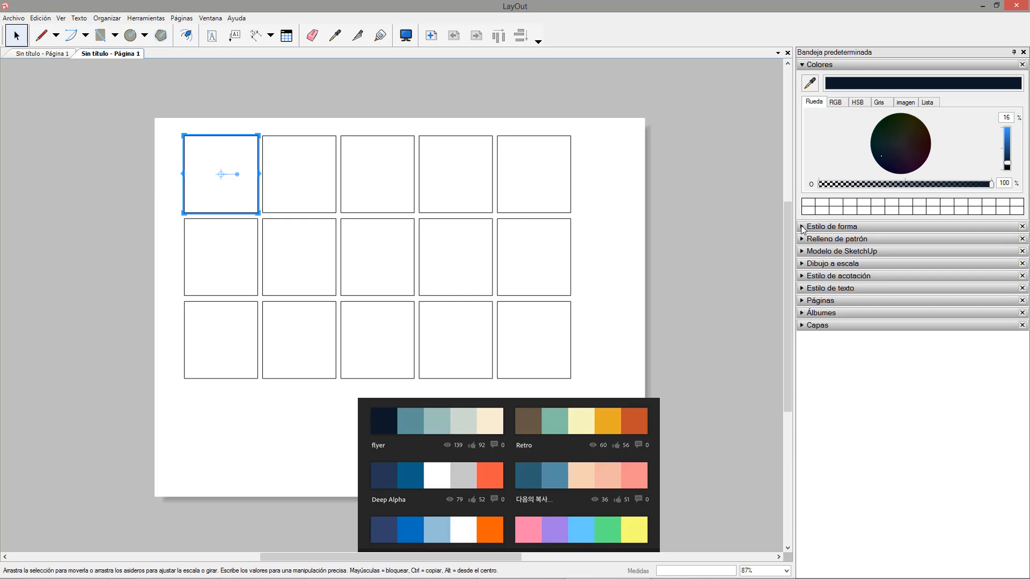
{"action": "left_click", "coordinate": [803, 227]}
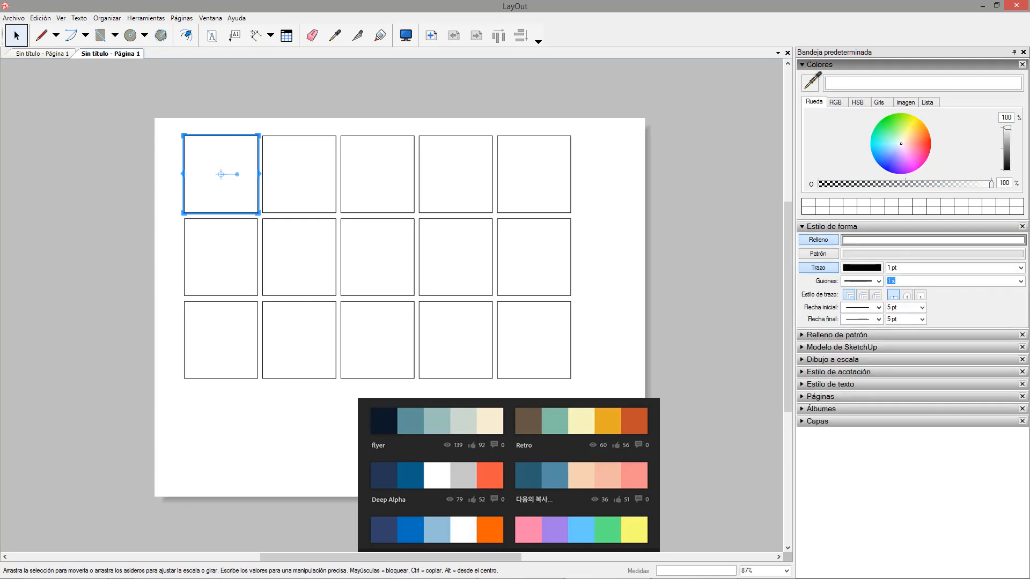
{"action": "left_click", "coordinate": [812, 81]}
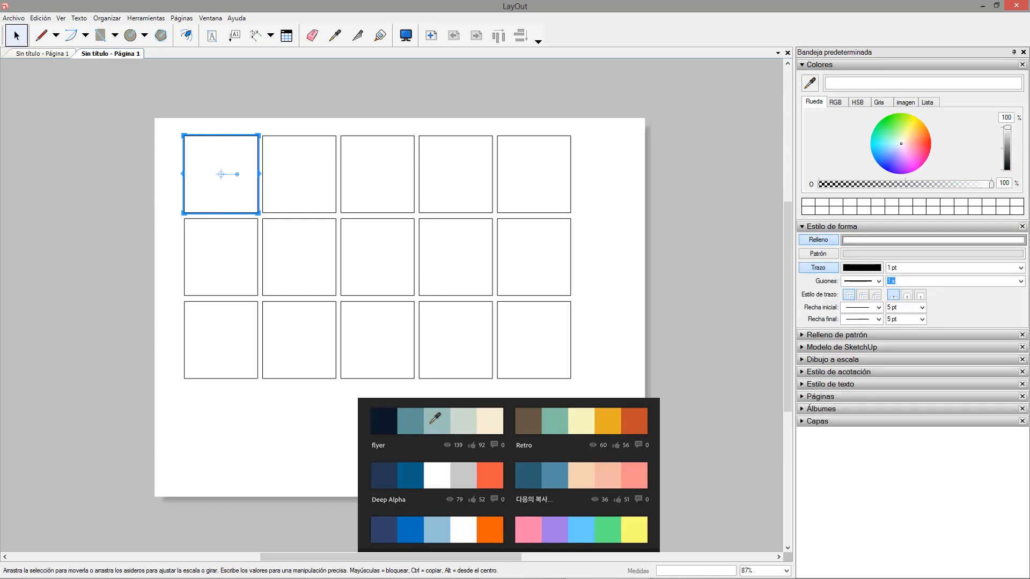
{"action": "left_click", "coordinate": [386, 423]}
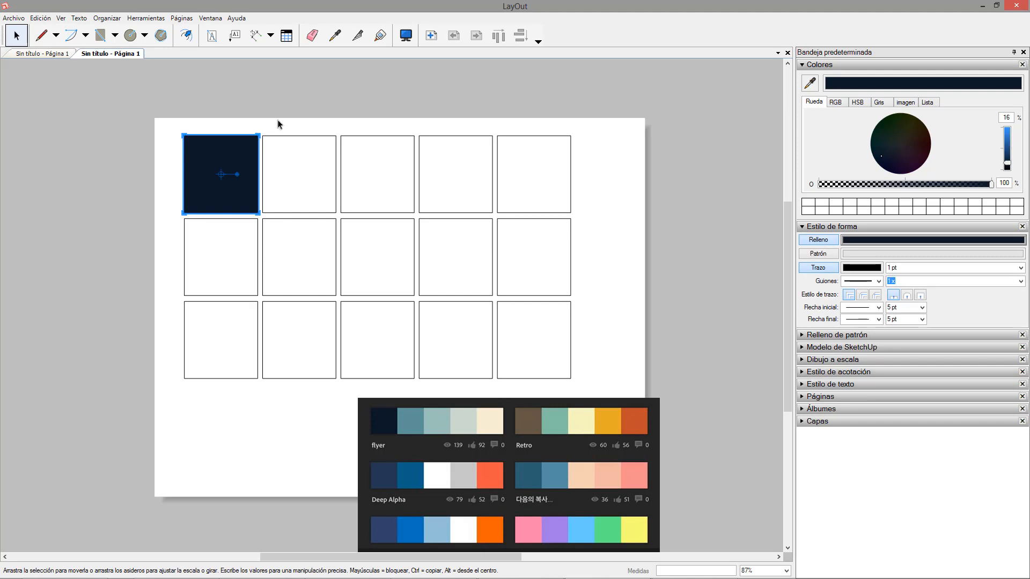
- Fill the second square of the top row with the teal sampled from the flyer palette
{"action": "left_click", "coordinate": [303, 159]}
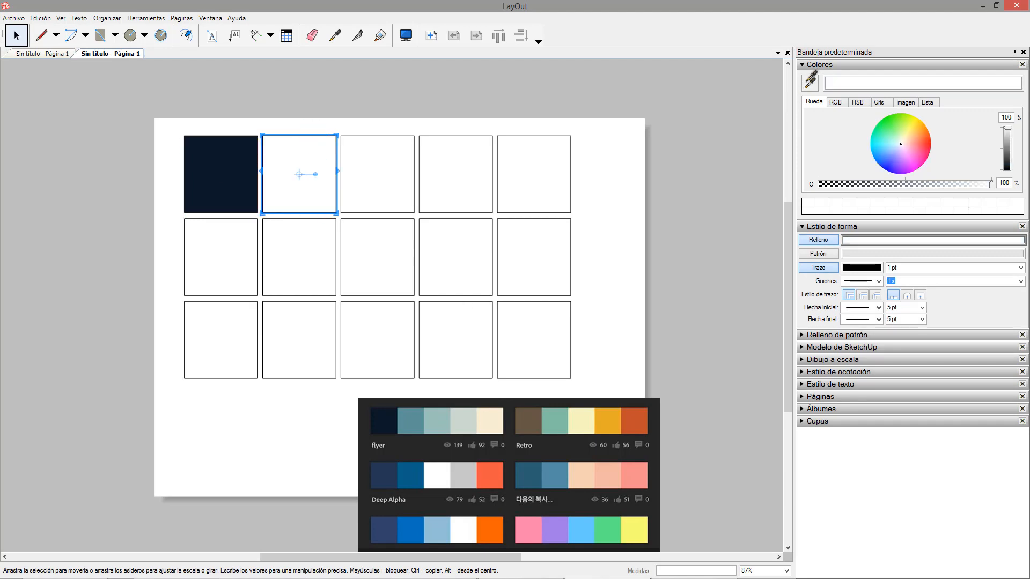
{"action": "left_click", "coordinate": [812, 79]}
{"action": "left_click", "coordinate": [413, 422]}
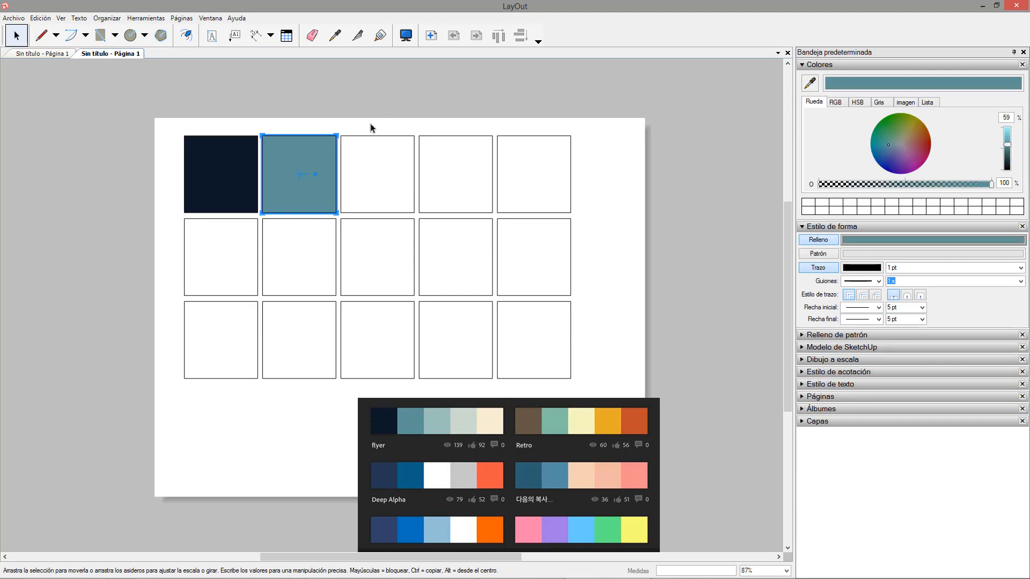
- Fill the third square of the top row with the light teal sampled from the flyer palette
{"action": "left_click", "coordinate": [361, 162]}
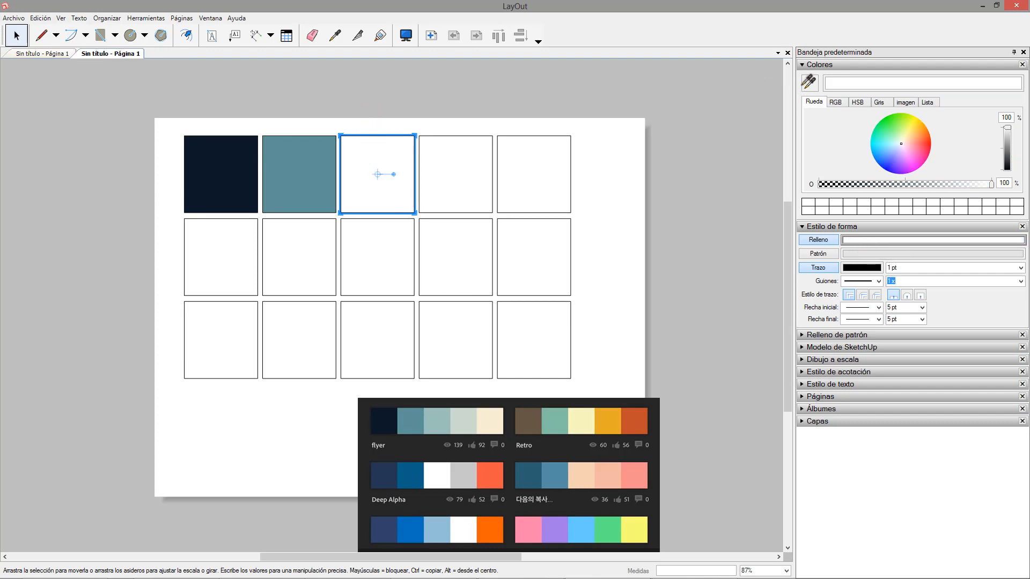
{"action": "left_click_drag", "start_coordinate": [899, 129], "coordinate": [916, 134]}
{"action": "left_click", "coordinate": [880, 131]}
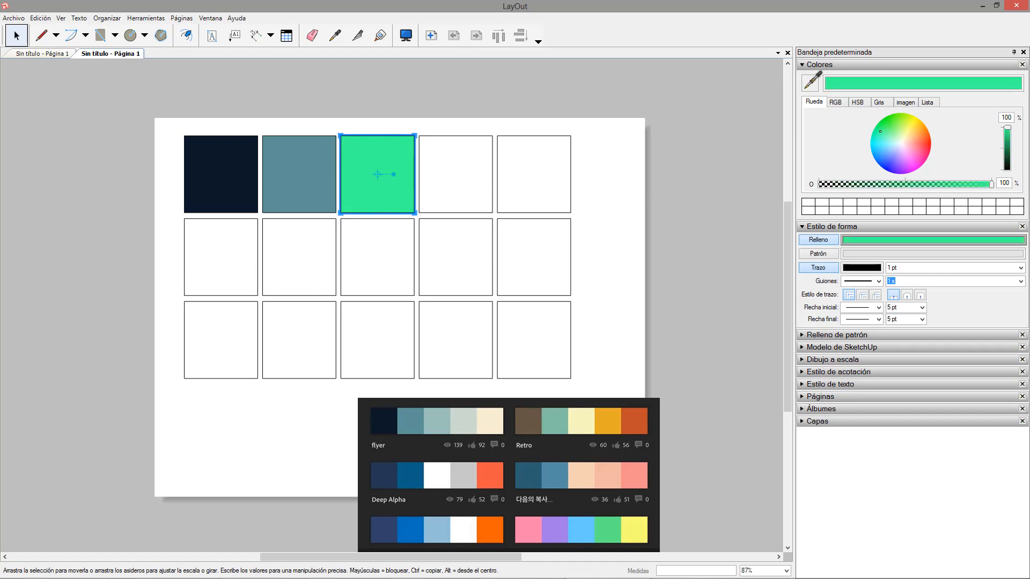
{"action": "left_click", "coordinate": [443, 411]}
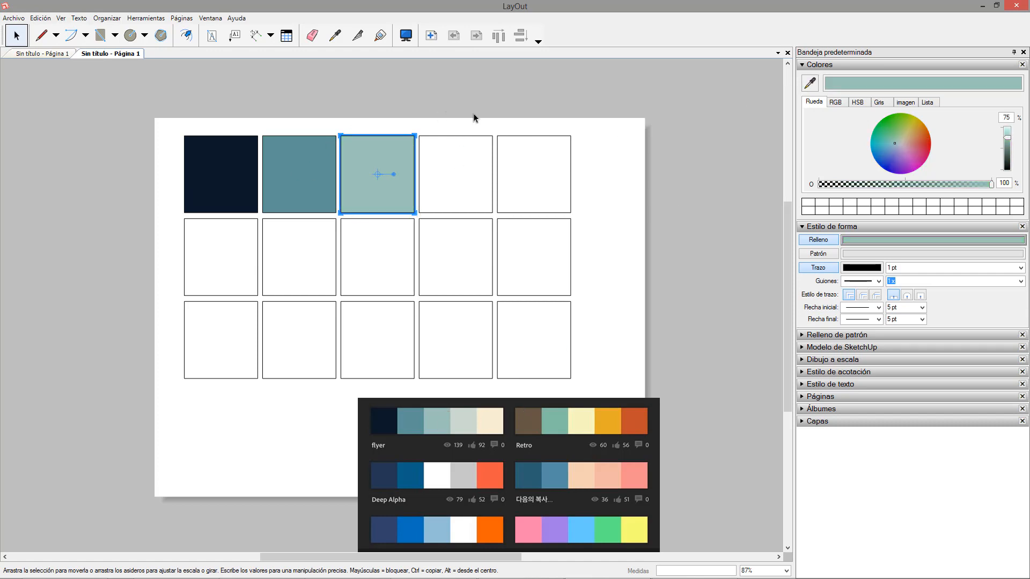
- Fill the fourth square of the top row with the cream sampled from the flyer palette
{"action": "left_click", "coordinate": [447, 173]}
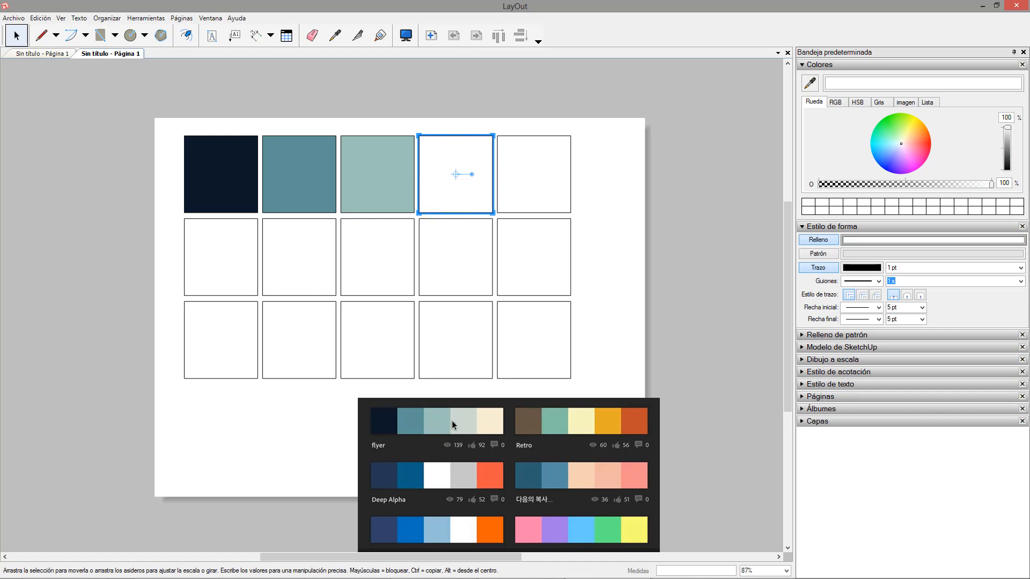
{"action": "left_click", "coordinate": [810, 82]}
{"action": "left_click", "coordinate": [493, 421]}
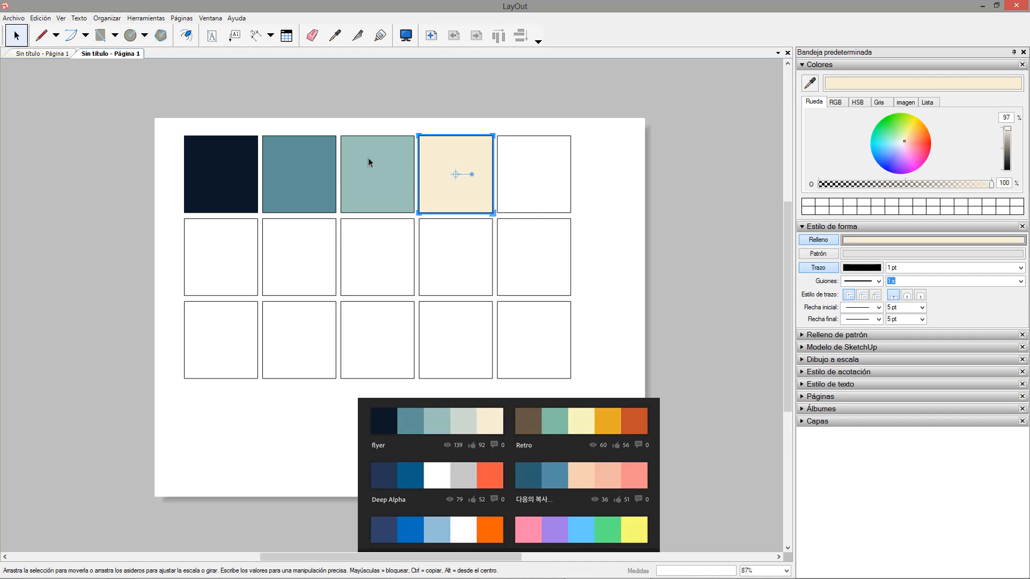
- Refill the fourth square of the top row with the pale grey-green sampled from the flyer palette
{"action": "left_click", "coordinate": [504, 116]}
{"action": "left_click_drag", "start_coordinate": [452, 119], "coordinate": [438, 151]}
{"action": "left_click", "coordinate": [812, 88]}
{"action": "left_click", "coordinate": [462, 414]}
- Fill the last square of the top row with the cream sampled from the flyer palette
{"action": "left_click_drag", "start_coordinate": [565, 120], "coordinate": [529, 173]}
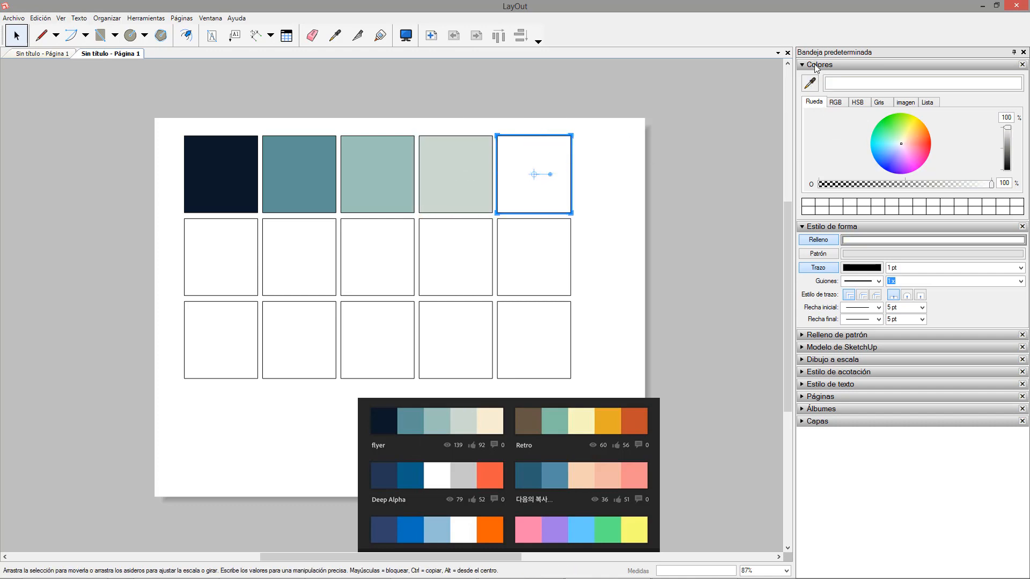
{"action": "left_click", "coordinate": [810, 83]}
{"action": "left_click", "coordinate": [492, 421]}
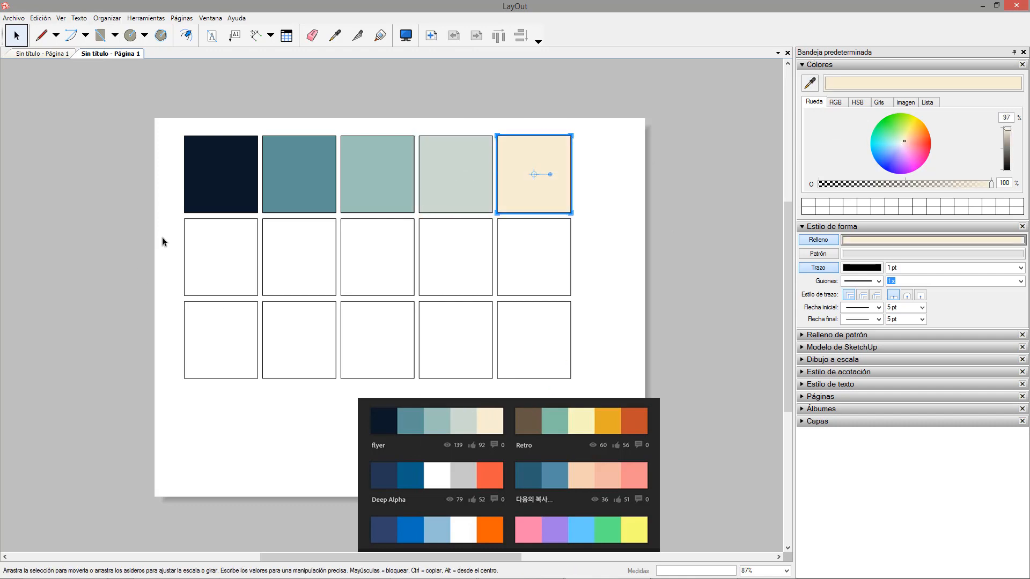
- Fill the first square of the middle row with the navy sampled from the Deep Alpha palette
{"action": "left_click_drag", "start_coordinate": [162, 238], "coordinate": [274, 268]}
{"action": "left_click", "coordinate": [810, 83]}
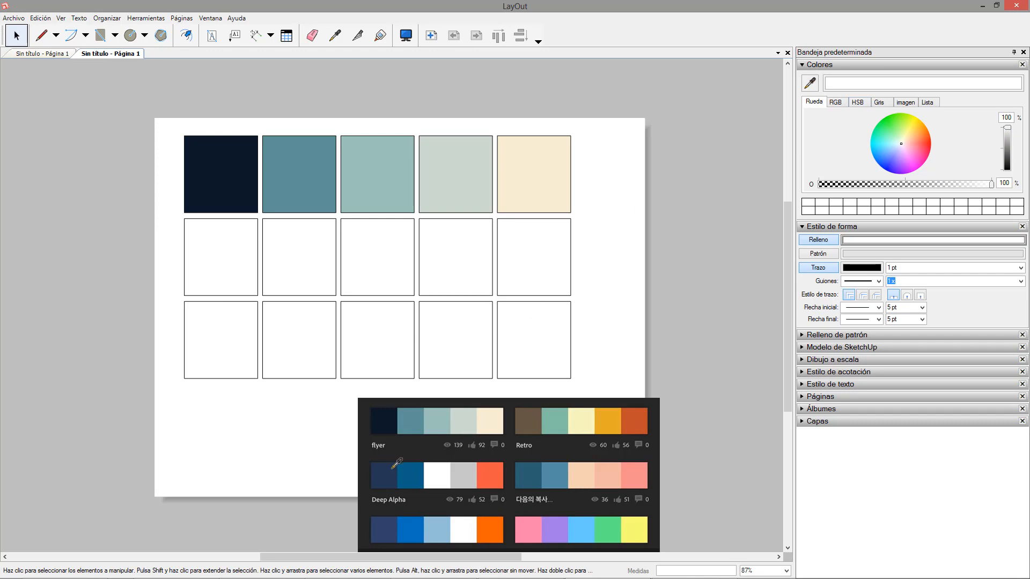
{"action": "left_click", "coordinate": [529, 470]}
{"action": "left_click", "coordinate": [252, 268]}
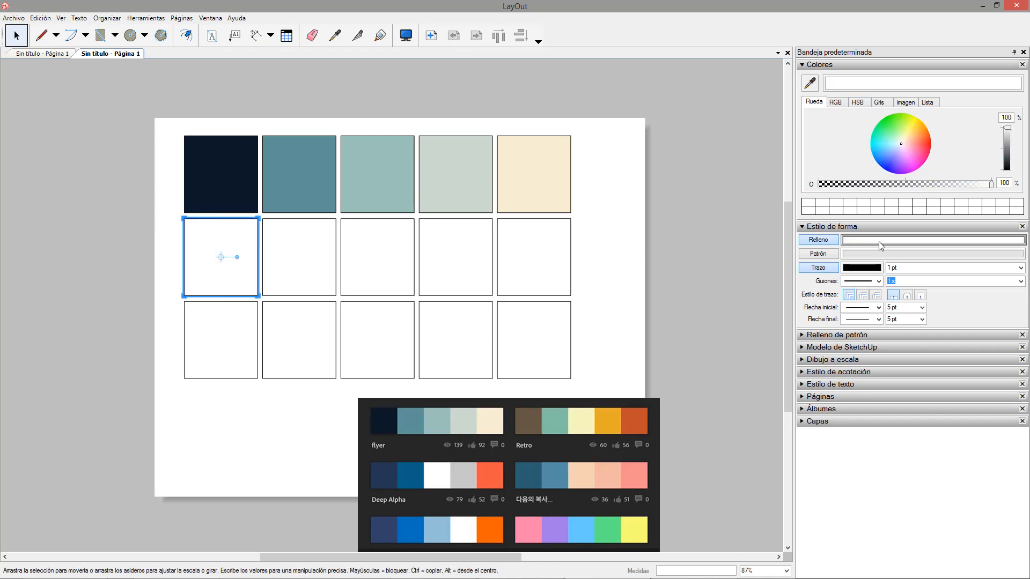
{"action": "left_click", "coordinate": [880, 242]}
{"action": "left_click", "coordinate": [810, 83]}
{"action": "left_click", "coordinate": [391, 475]}
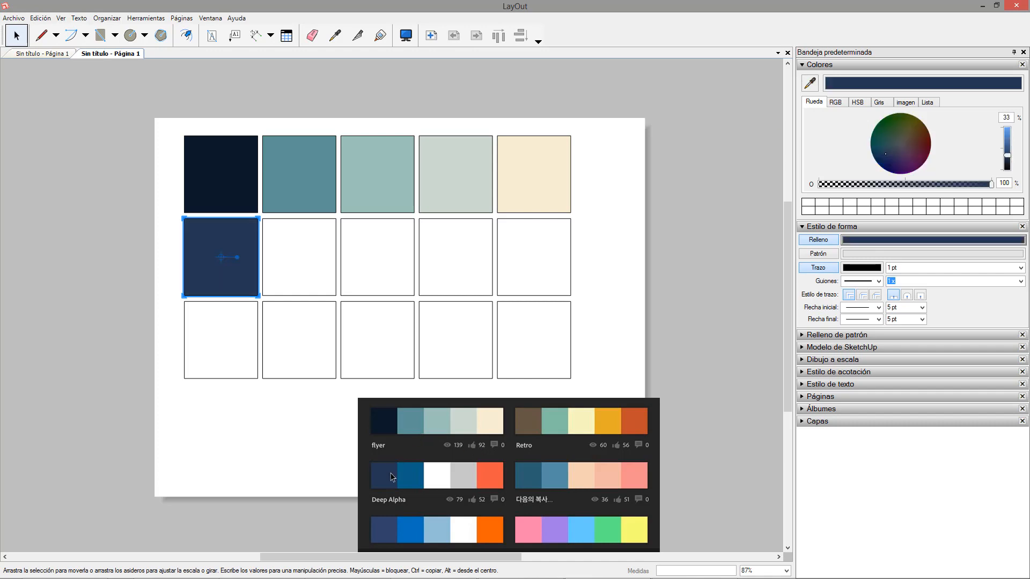
- Fill the middle row's second and third squares with the blue and the white sampled from the Deep Alpha palette
{"action": "left_click", "coordinate": [335, 259]}
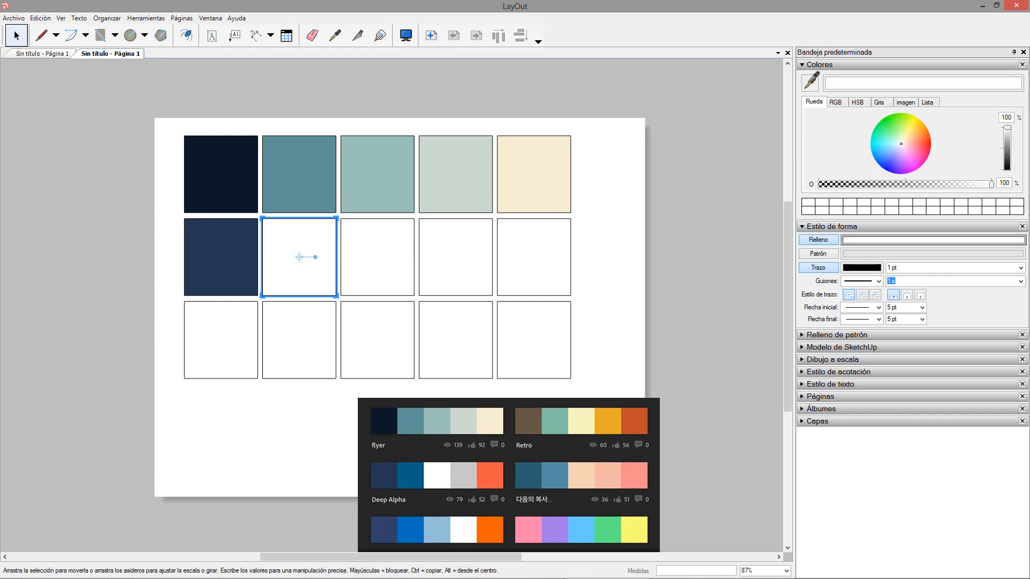
{"action": "left_click", "coordinate": [811, 81]}
{"action": "left_click", "coordinate": [418, 476]}
{"action": "left_click", "coordinate": [811, 81]}
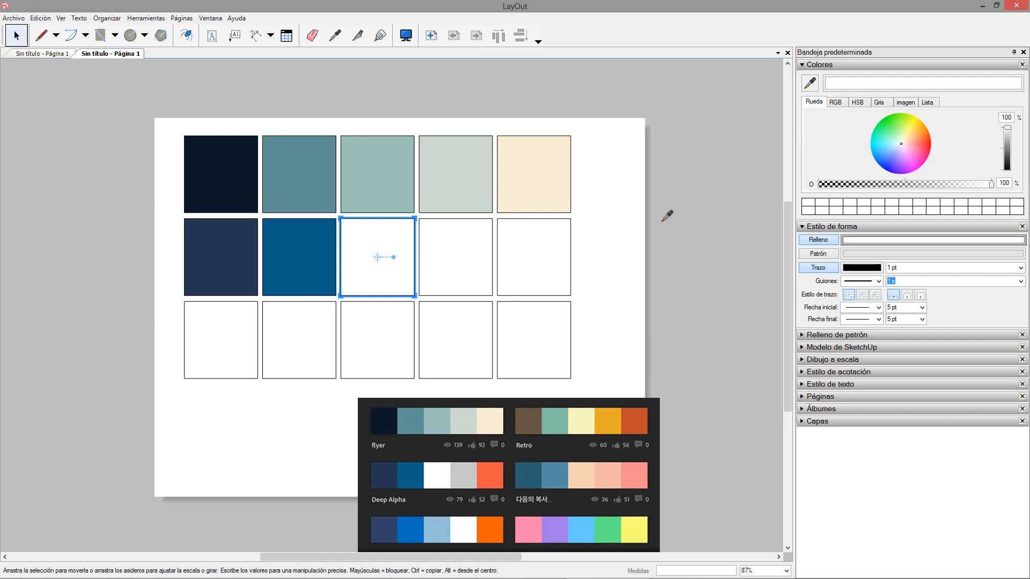
{"action": "left_click", "coordinate": [443, 465]}
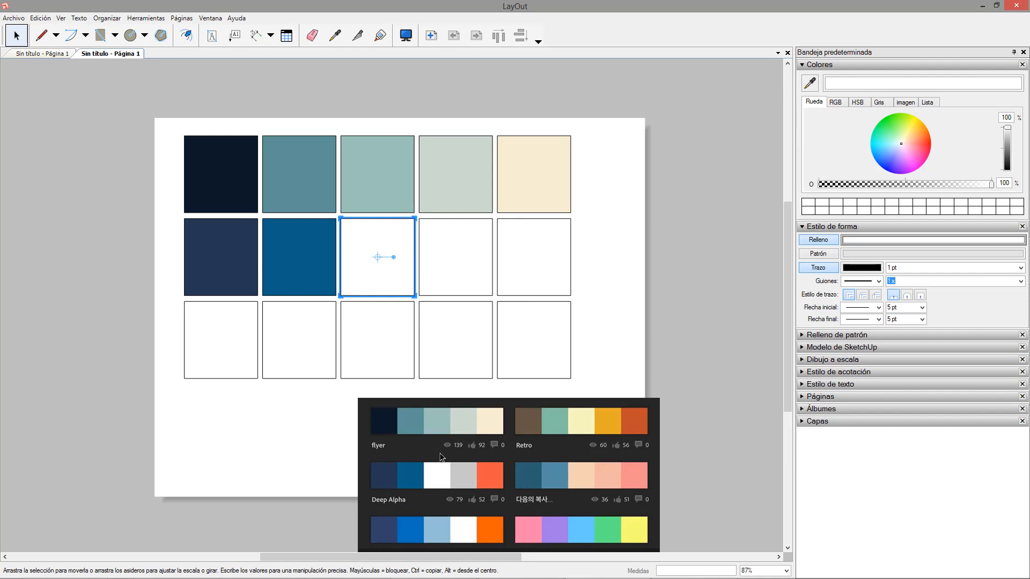
- Fill the middle row's fourth and fifth squares with the light grey and the orange-red sampled from the Deep Alpha palette
{"action": "left_click", "coordinate": [430, 222]}
{"action": "left_click", "coordinate": [564, 221]}
{"action": "left_click", "coordinate": [811, 82]}
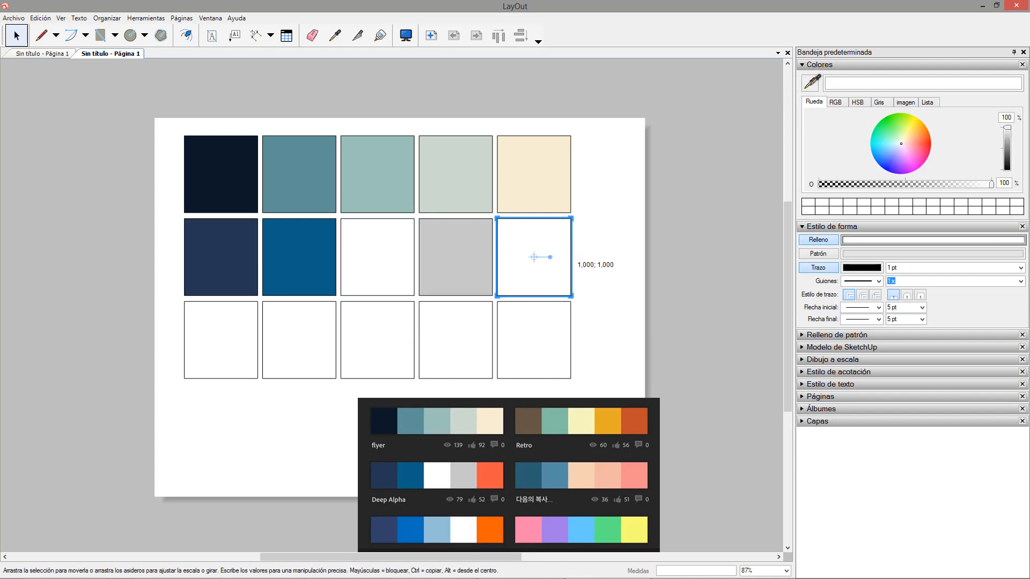
{"action": "left_click", "coordinate": [812, 84]}
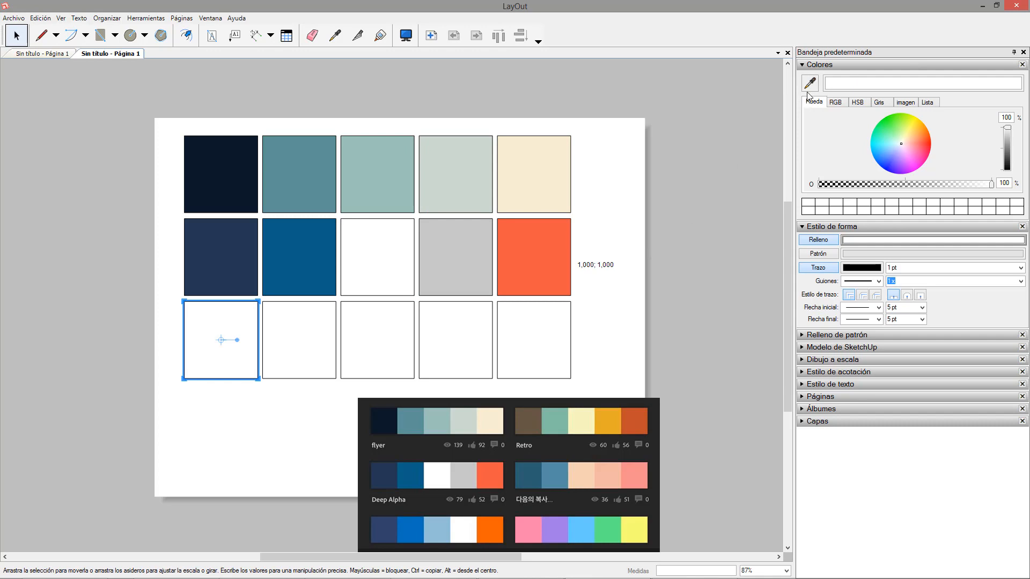
- Fill the bottom row's first and second squares with the pink and the purple sampled from the image's lower-right palette
{"action": "left_click", "coordinate": [530, 528]}
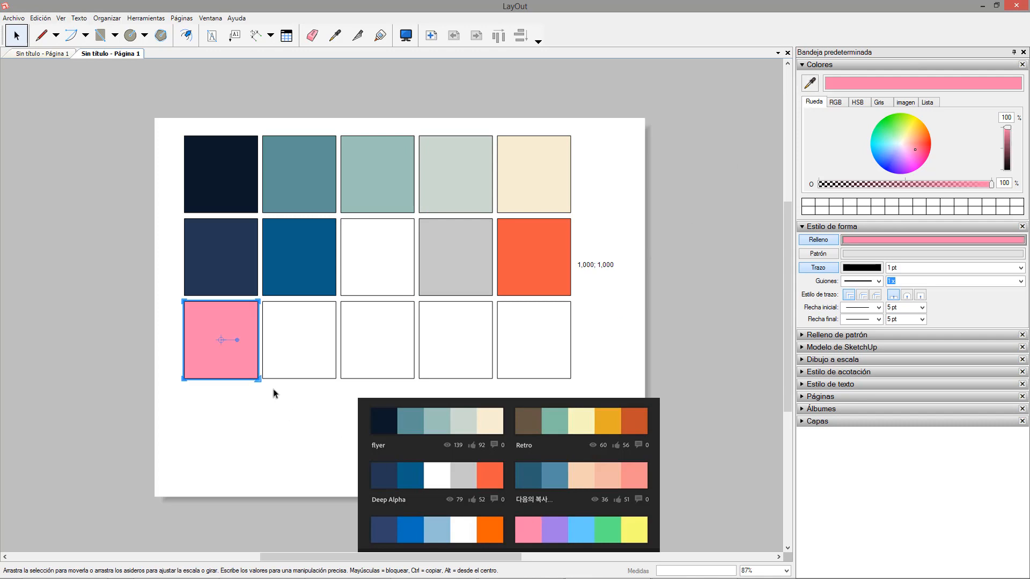
{"action": "left_click", "coordinate": [314, 341]}
{"action": "left_click", "coordinate": [810, 81]}
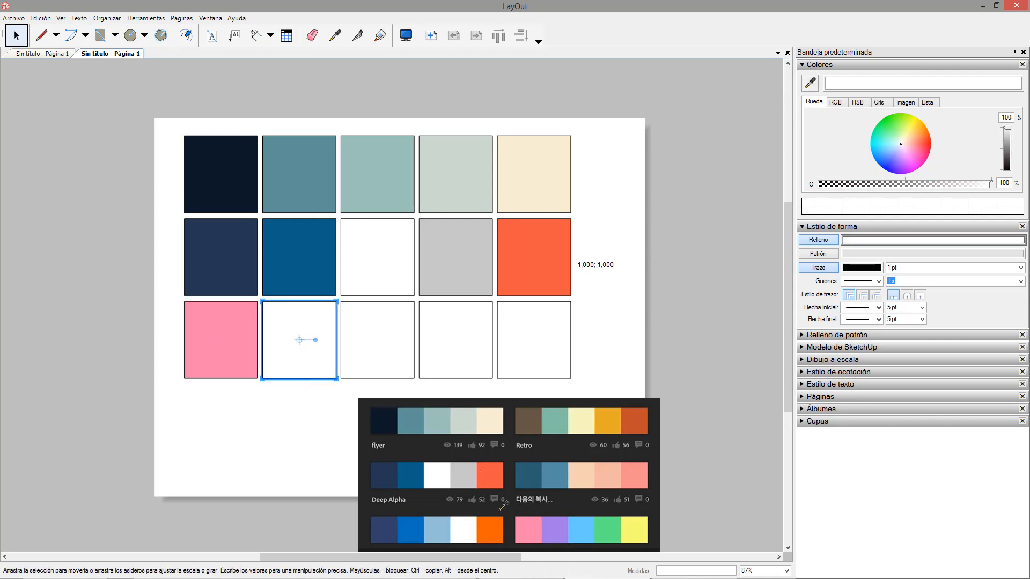
{"action": "left_click", "coordinate": [550, 528]}
- Fill the bottom row's third and fourth squares with the sky blue and the green sampled from the image's lower-right palette
{"action": "left_click", "coordinate": [391, 354]}
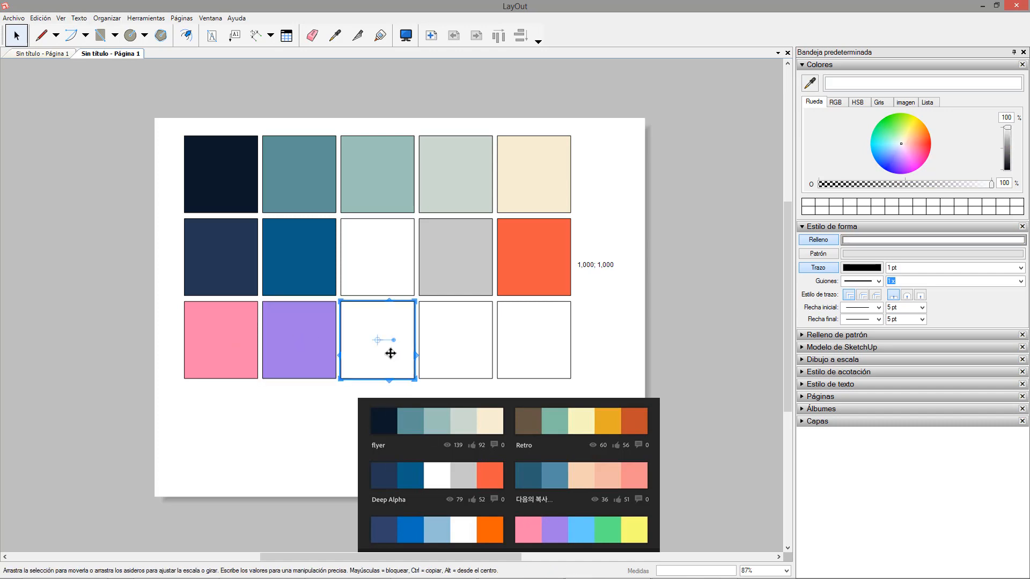
{"action": "left_click", "coordinate": [906, 103]}
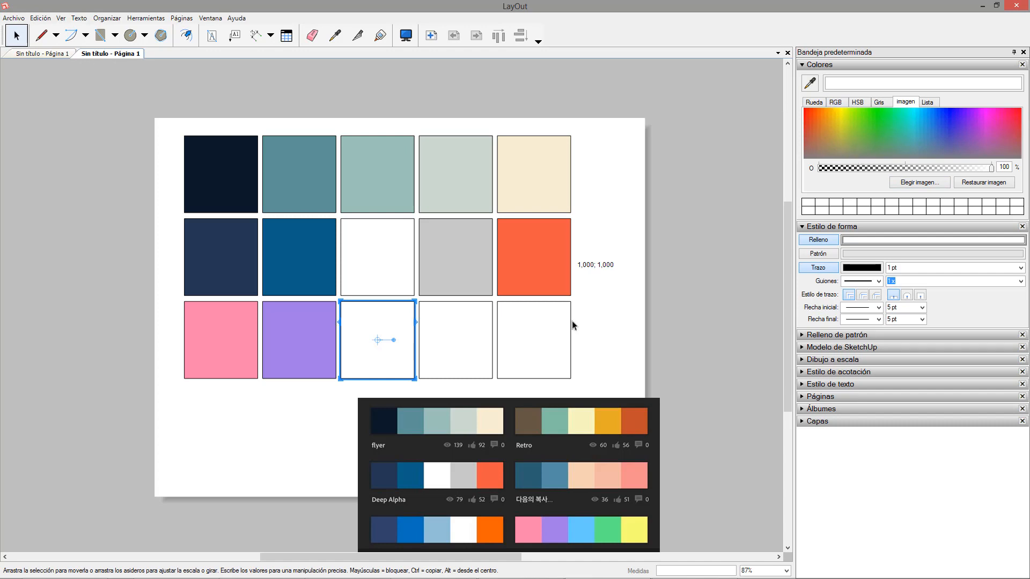
{"action": "left_click", "coordinate": [810, 83]}
{"action": "left_click", "coordinate": [581, 530]}
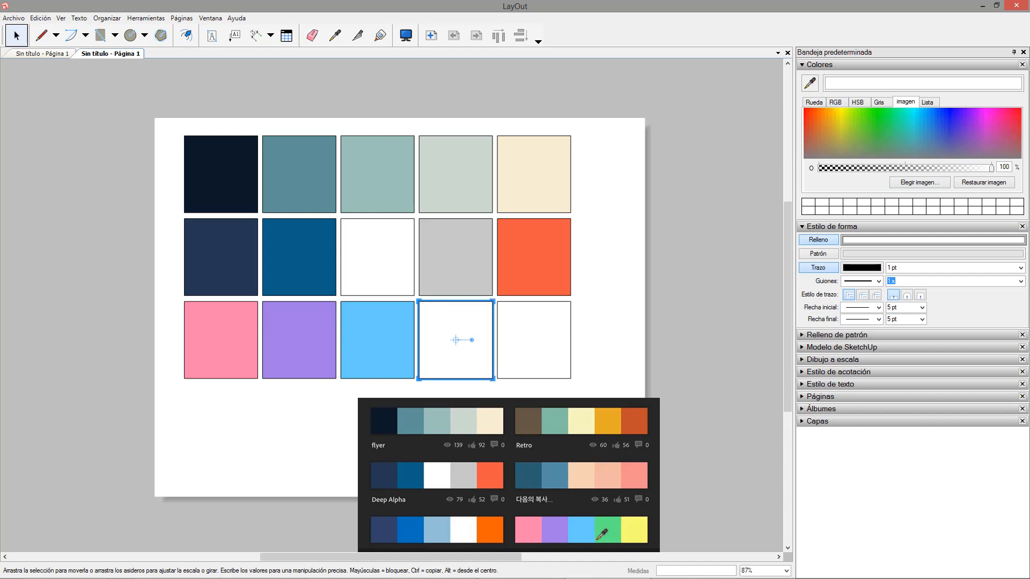
{"action": "left_click", "coordinate": [598, 539]}
- Fill the last square of the bottom row with the yellow sampled from the image's lower-right palette
{"action": "left_click", "coordinate": [599, 365]}
{"action": "left_click", "coordinate": [553, 354]}
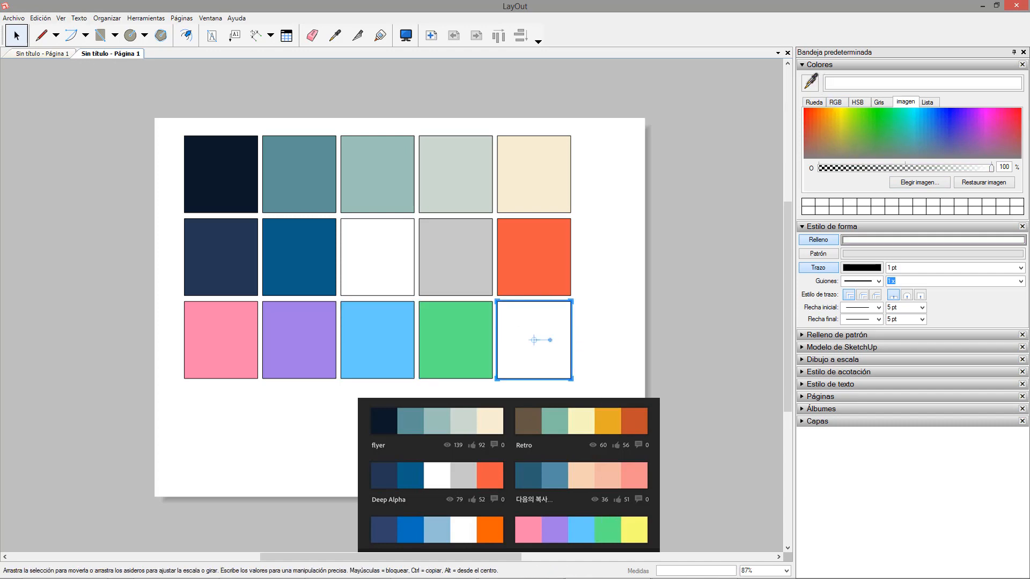
{"action": "left_click", "coordinate": [810, 81]}
{"action": "left_click", "coordinate": [635, 530]}
- Remove the palette image and enlarge the whole swatch grid to span nearly the full page width
{"action": "left_click_drag", "start_coordinate": [613, 402], "coordinate": [200, 158]}
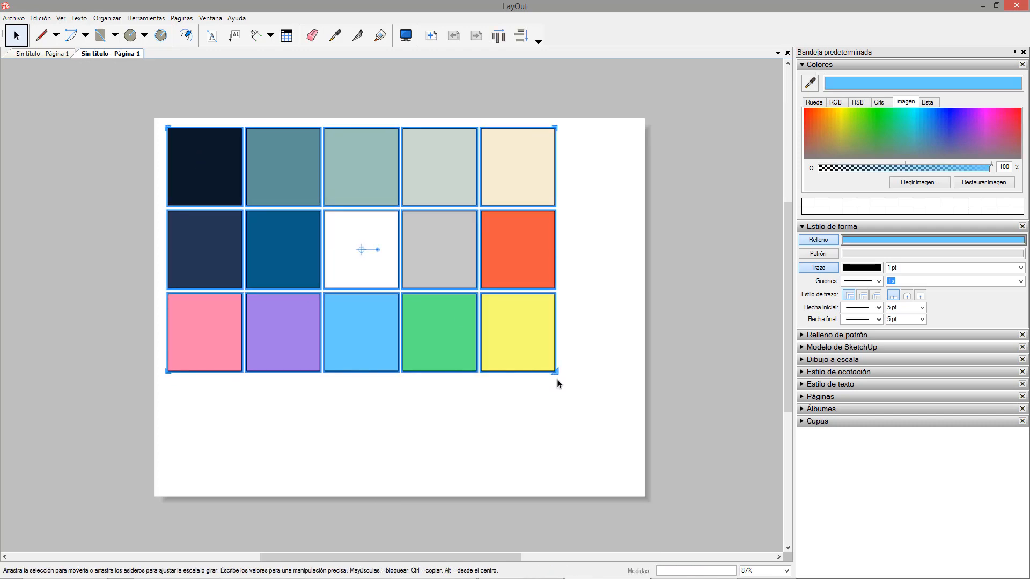
{"action": "left_click_drag", "start_coordinate": [556, 372], "coordinate": [581, 421]}
{"action": "key", "text": "Escape"}
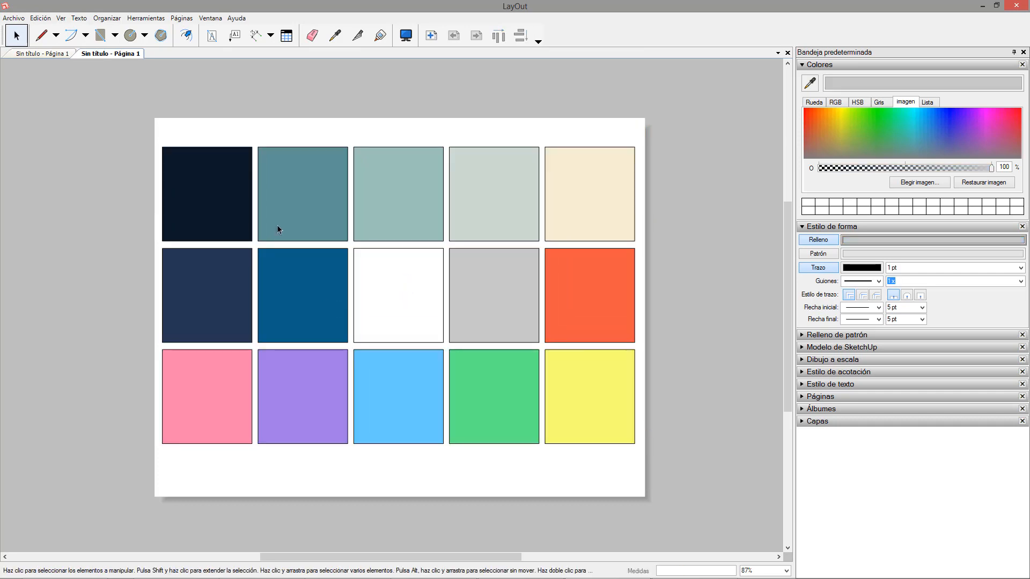
{"action": "left_click", "coordinate": [16, 19]}
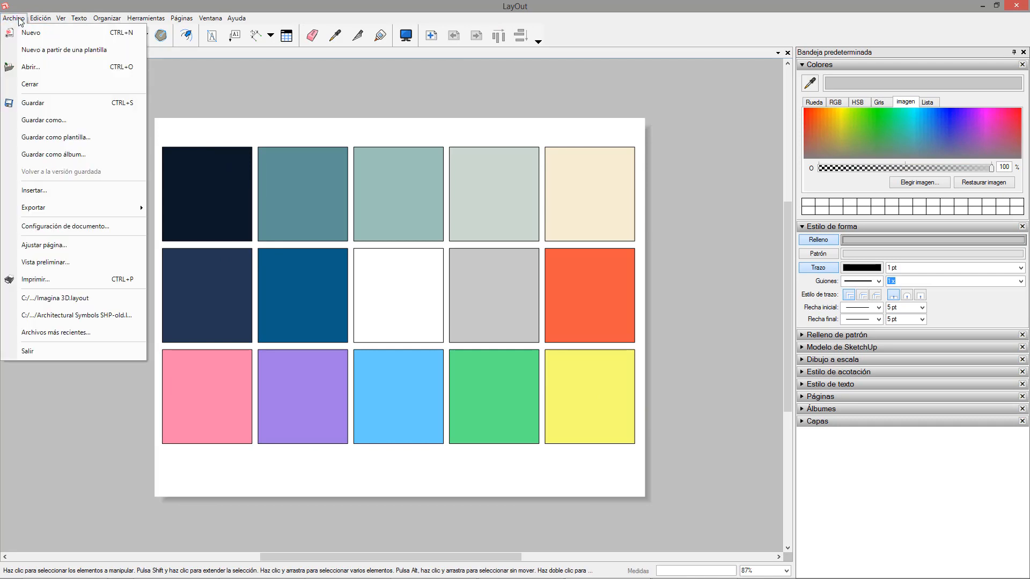
{"action": "left_click", "coordinate": [53, 154]}
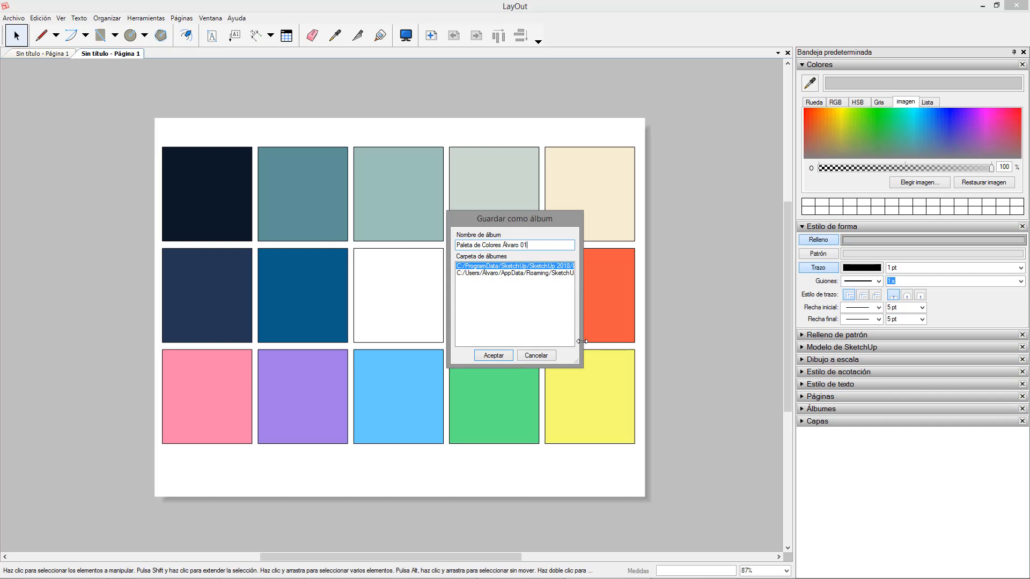
{"action": "left_click_drag", "start_coordinate": [578, 361], "coordinate": [745, 383]}
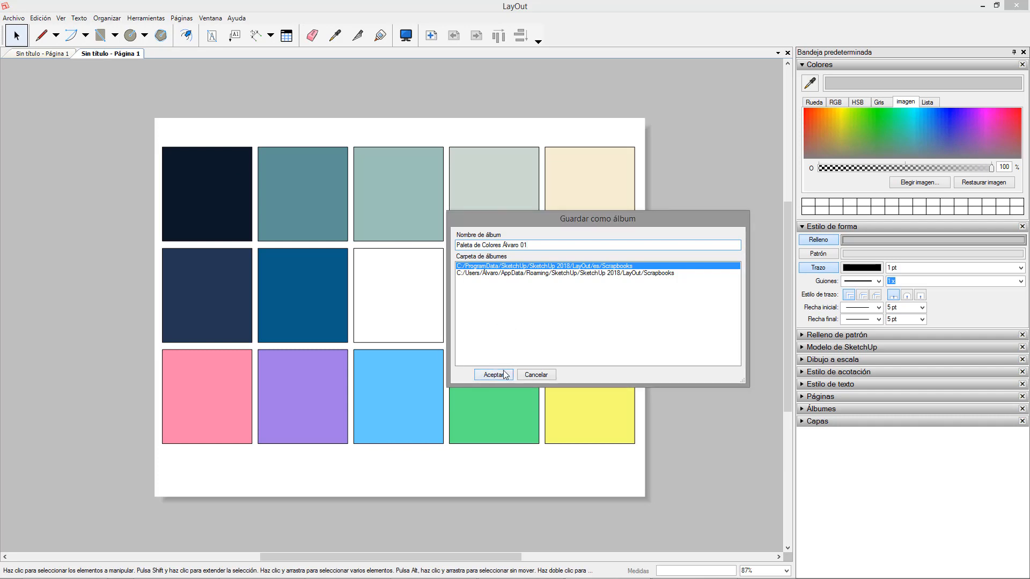
{"action": "left_click_drag", "start_coordinate": [537, 245], "coordinate": [387, 242]}
{"action": "left_click", "coordinate": [536, 374]}
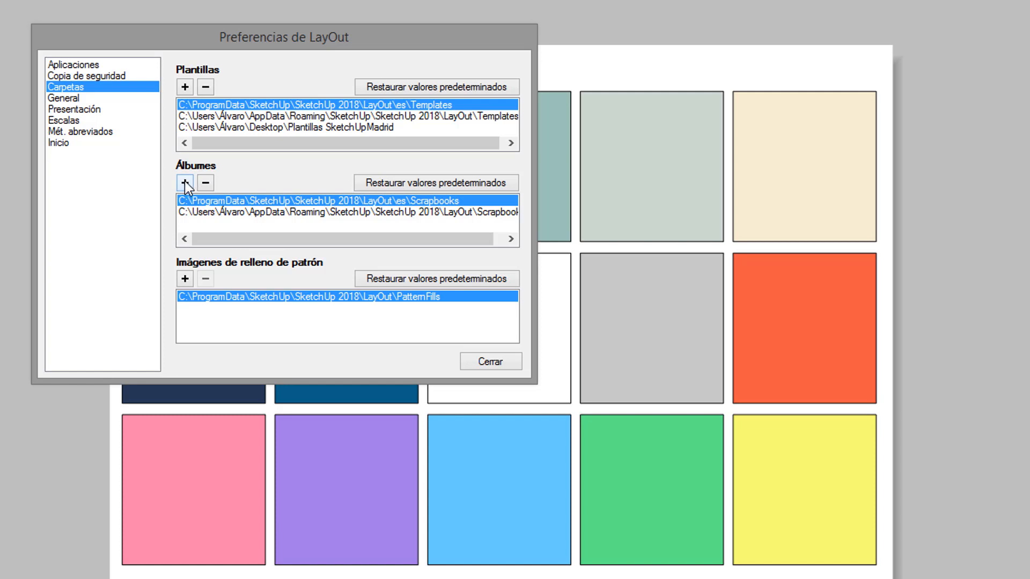
- Add the Texturas folder from the Documents library to the album folders in the LayOut preferences
{"action": "left_click", "coordinate": [185, 182]}
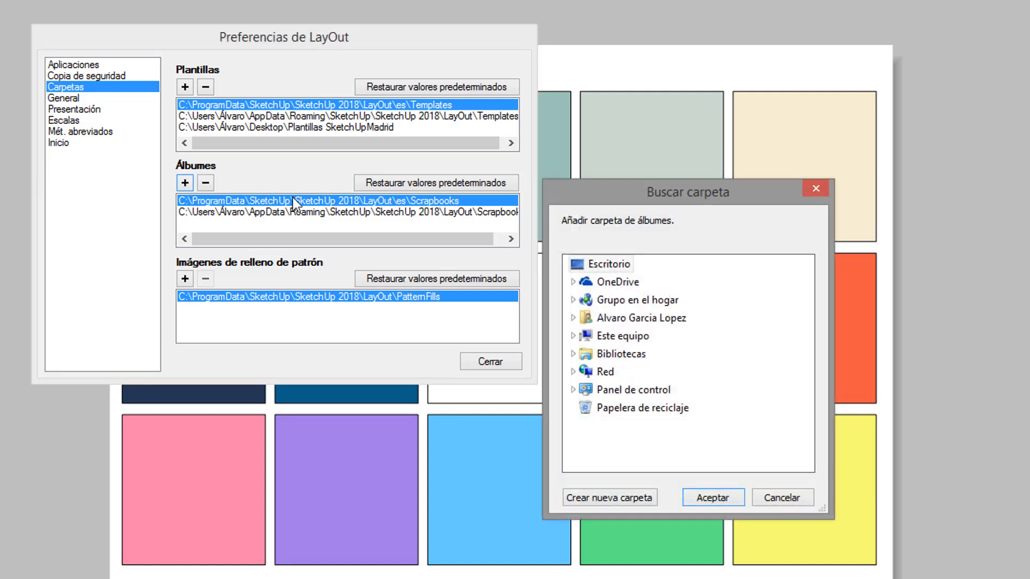
{"action": "left_click", "coordinate": [626, 358]}
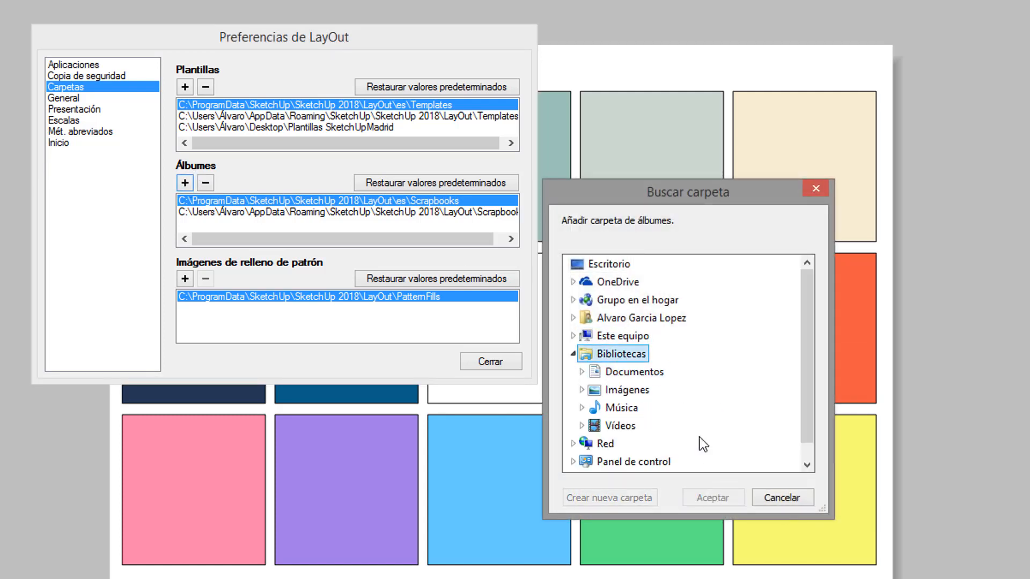
{"action": "left_click", "coordinate": [635, 372]}
{"action": "left_click", "coordinate": [641, 391]}
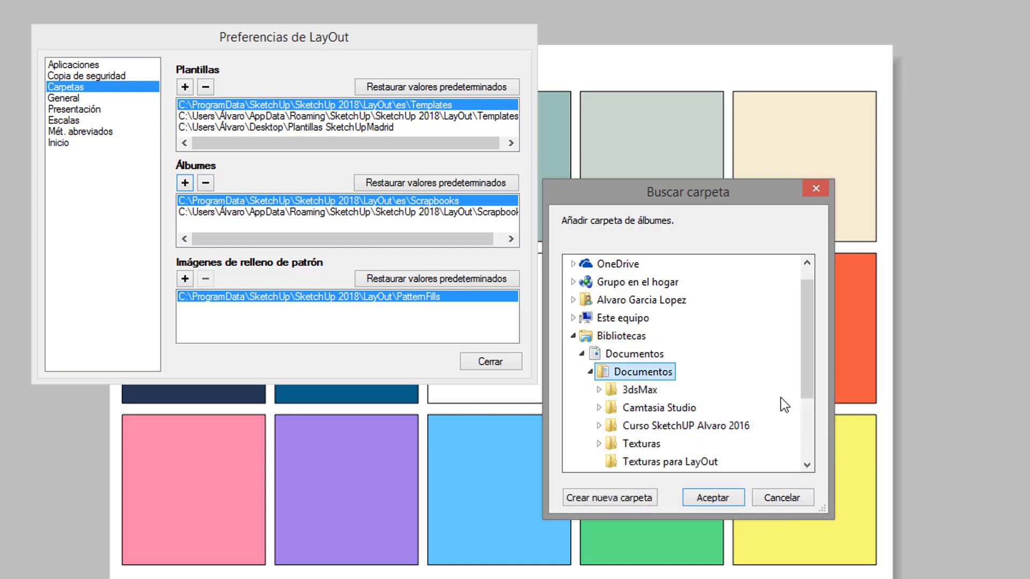
{"action": "left_click_drag", "start_coordinate": [807, 369], "coordinate": [812, 404]}
{"action": "left_click", "coordinate": [674, 376]}
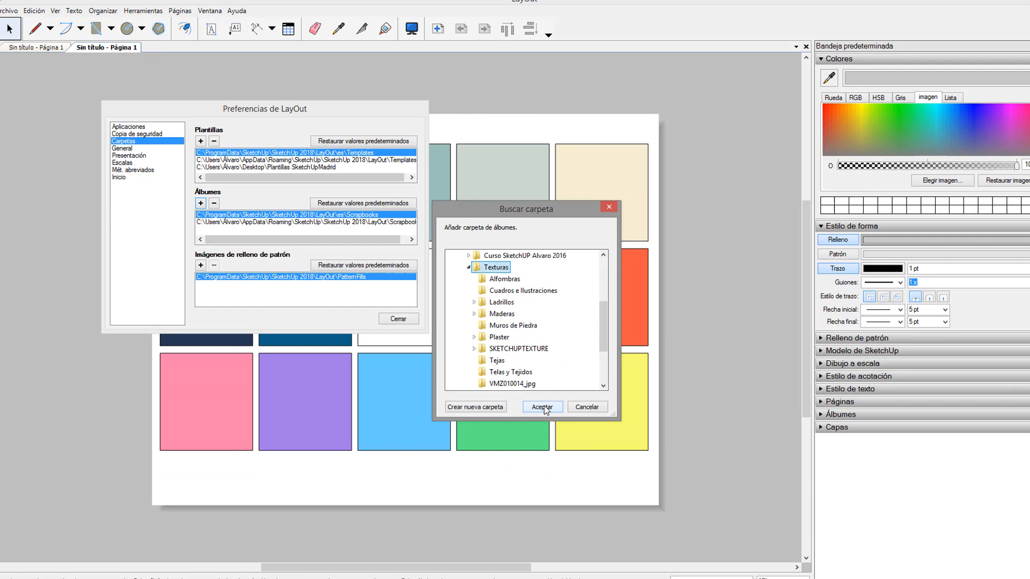
{"action": "left_click", "coordinate": [544, 405]}
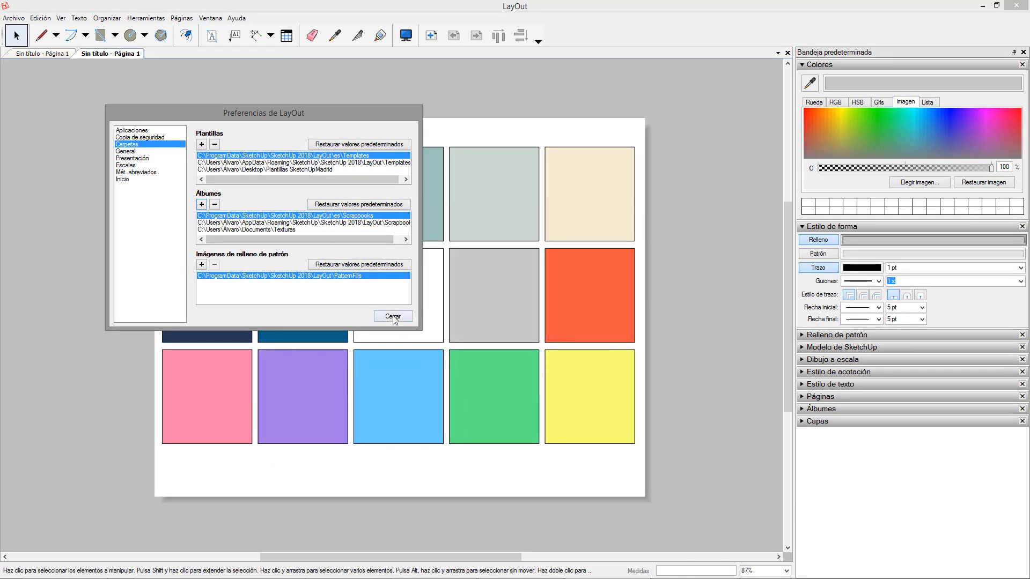
{"action": "left_click", "coordinate": [393, 316]}
- Save the swatch document as an album in the LayOut/es/Scrapbooks folder, named as the author's colour palette (Paleta de Colores) 01
{"action": "left_click", "coordinate": [14, 18]}
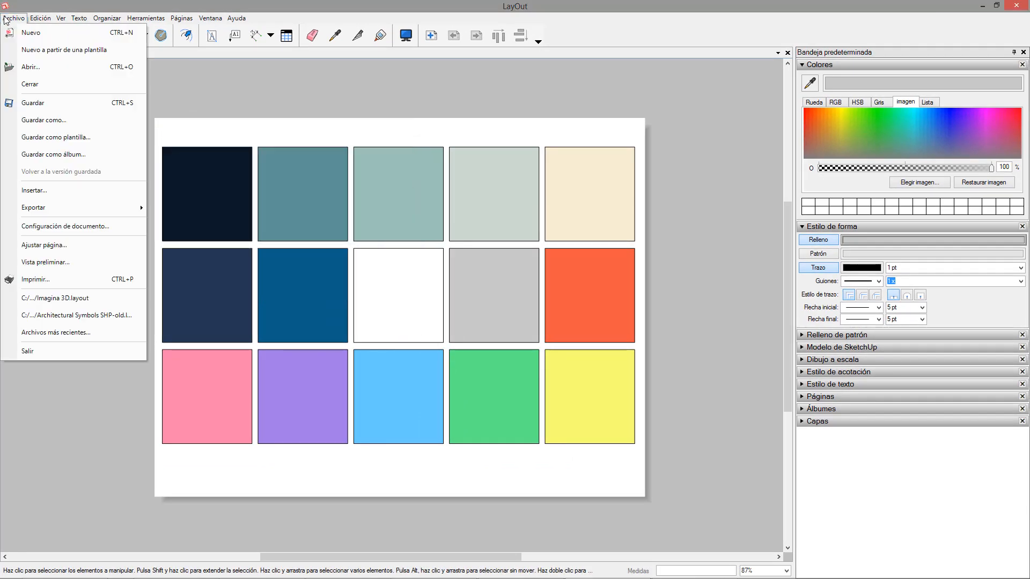
{"action": "left_click", "coordinate": [59, 154]}
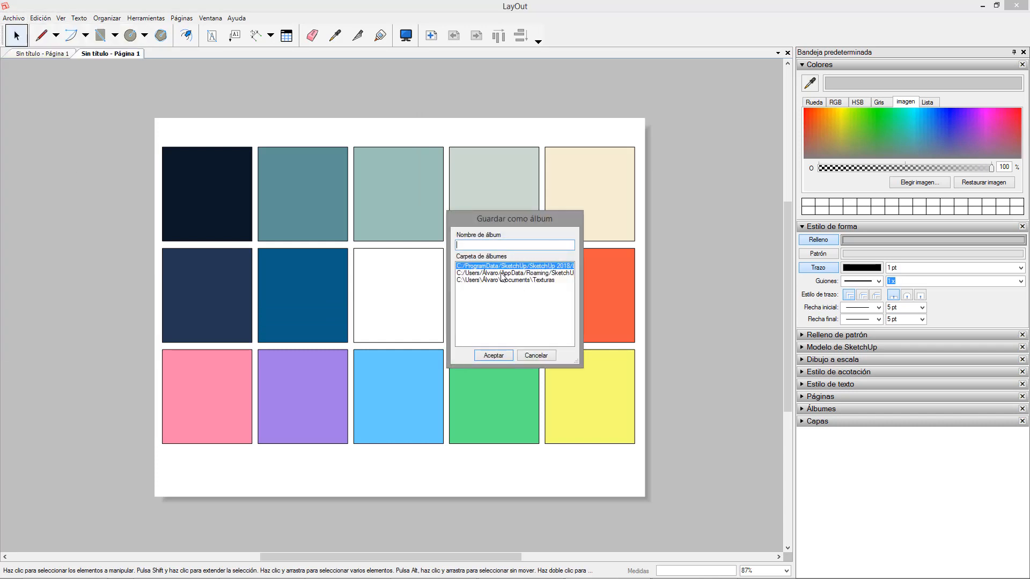
{"action": "left_click", "coordinate": [532, 280]}
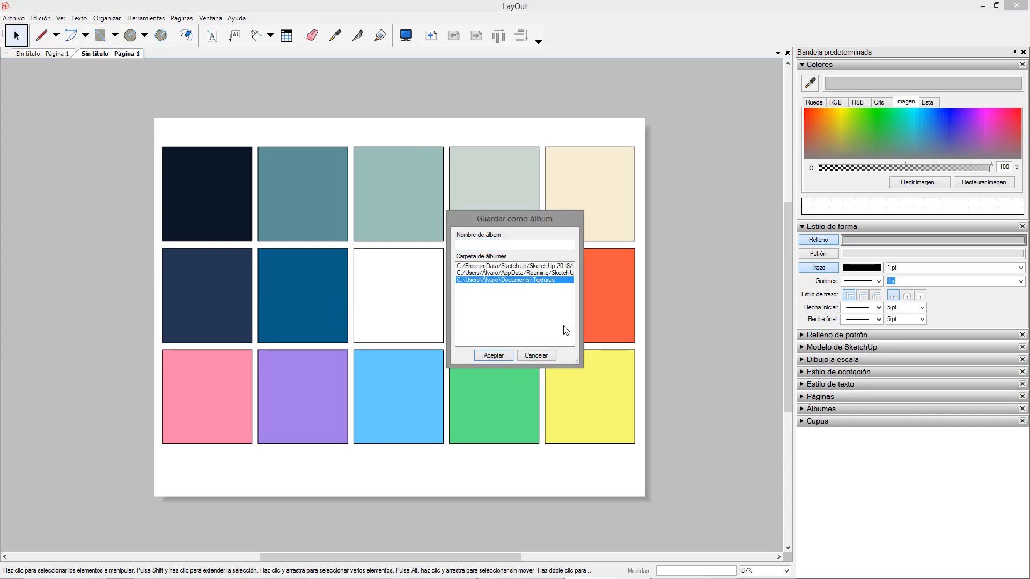
{"action": "left_click_drag", "start_coordinate": [576, 362], "coordinate": [748, 394]}
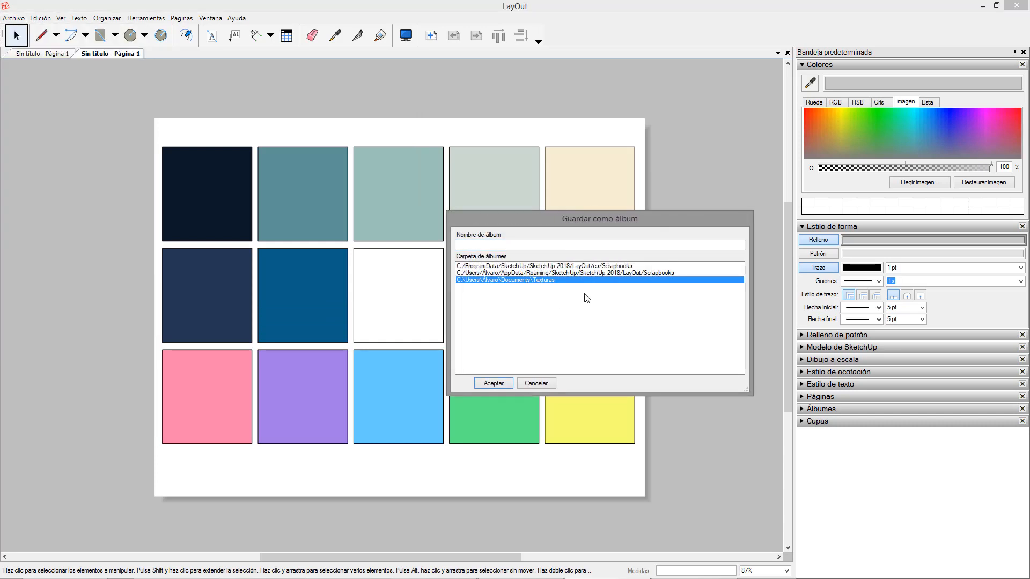
{"action": "left_click", "coordinate": [561, 273]}
{"action": "left_click", "coordinate": [559, 267]}
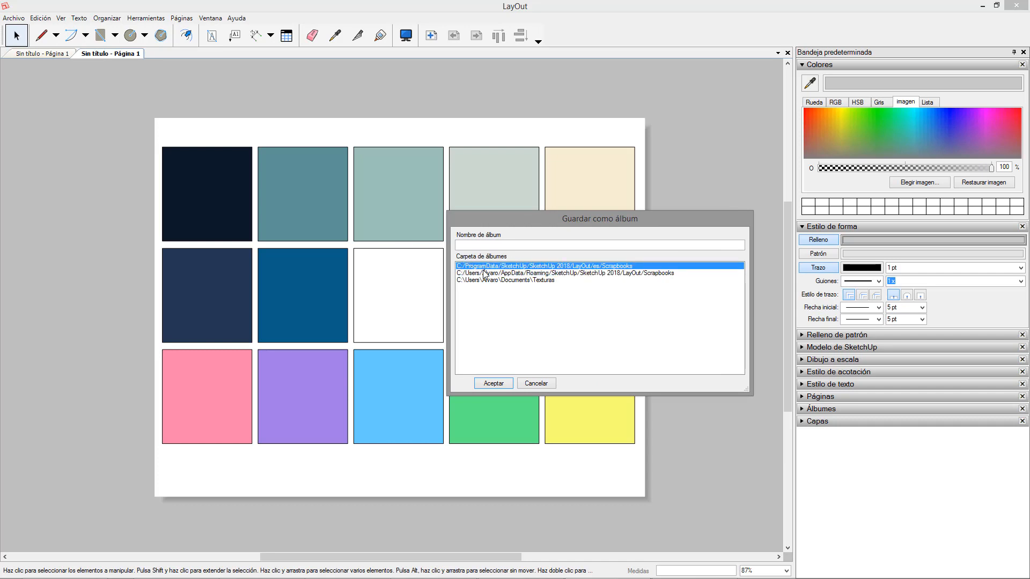
{"action": "left_click", "coordinate": [488, 245]}
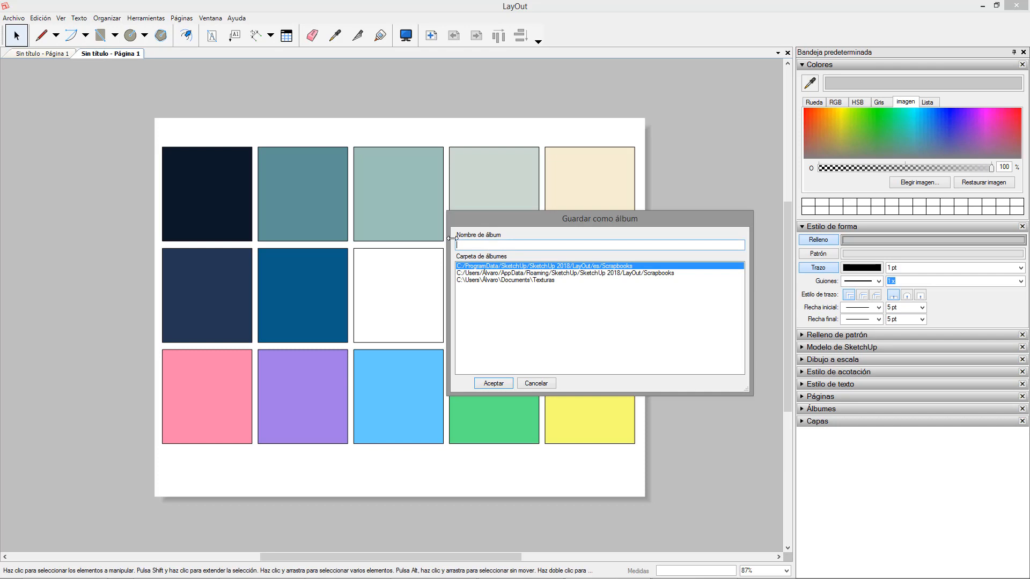
{"action": "type", "text": "Paleta de Colores Álvaro 01"}
{"action": "left_click_drag", "start_coordinate": [513, 216], "coordinate": [424, 143]}
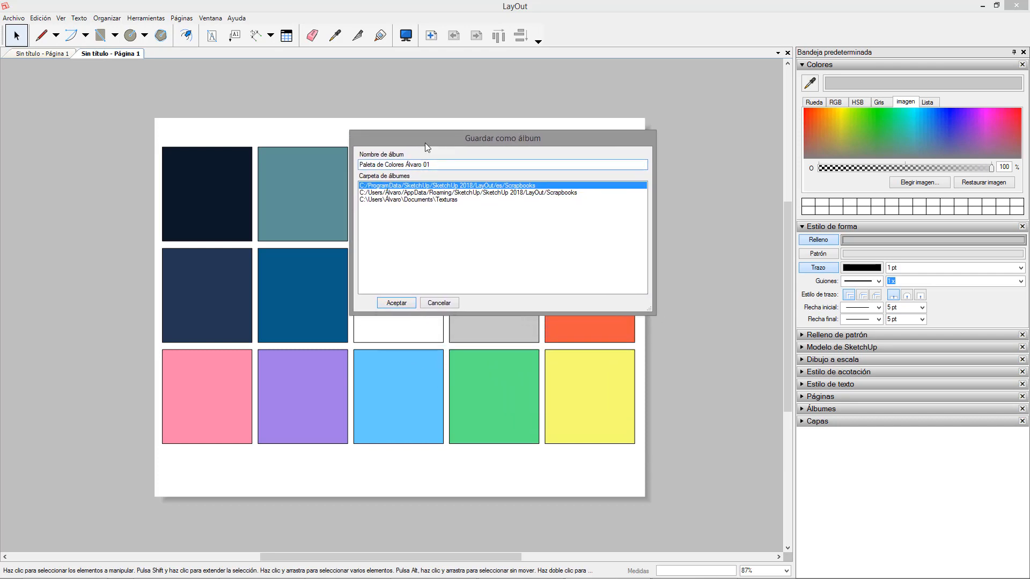
{"action": "left_click", "coordinate": [397, 304]}
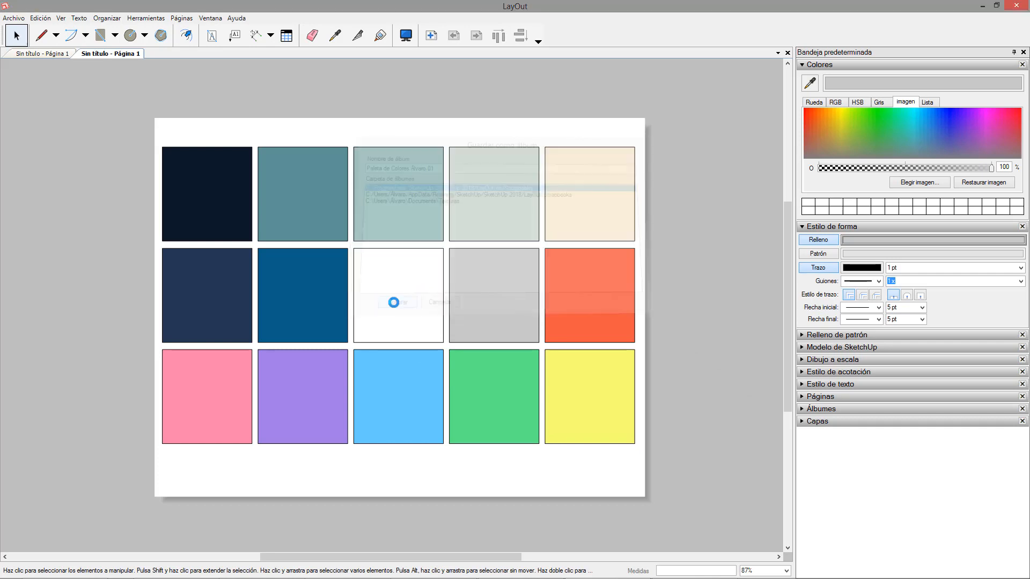
- Return to the untitled drawing document, collapse the colour and shape style settings, and display the saved colour palette album
{"action": "left_click", "coordinate": [42, 55]}
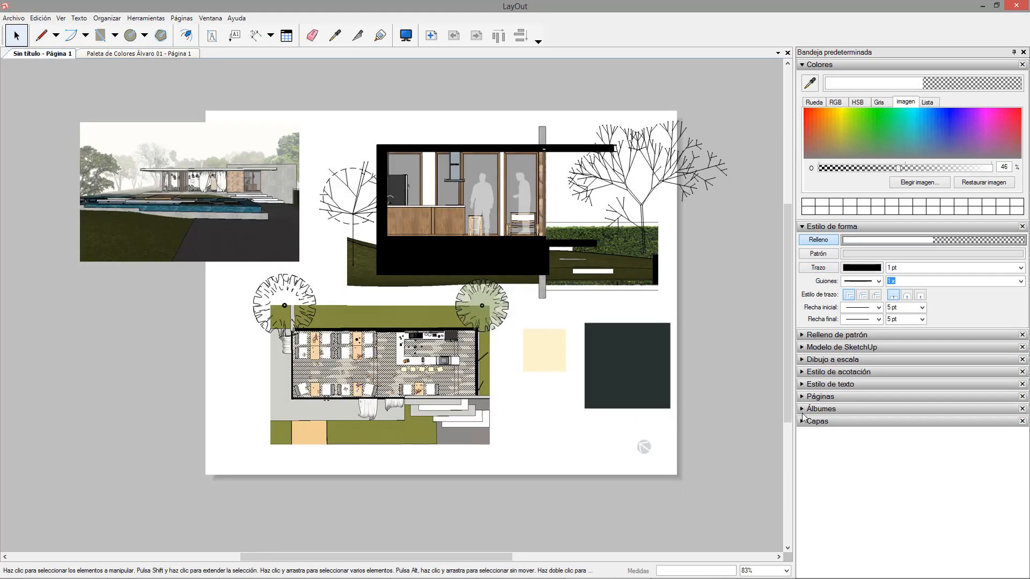
{"action": "left_click", "coordinate": [802, 65]}
{"action": "left_click", "coordinate": [802, 76]}
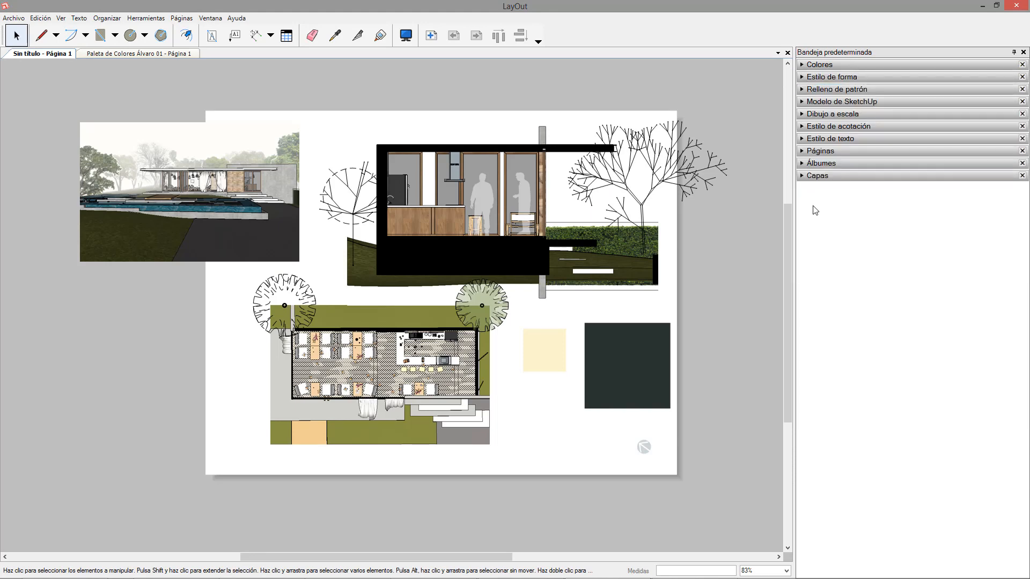
{"action": "left_click", "coordinate": [802, 163]}
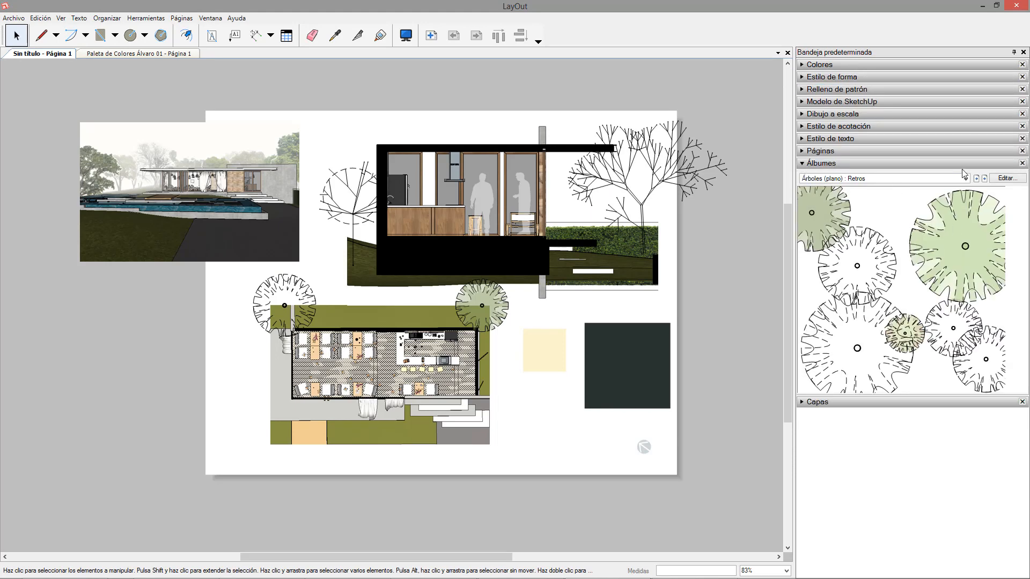
{"action": "left_click", "coordinate": [966, 179]}
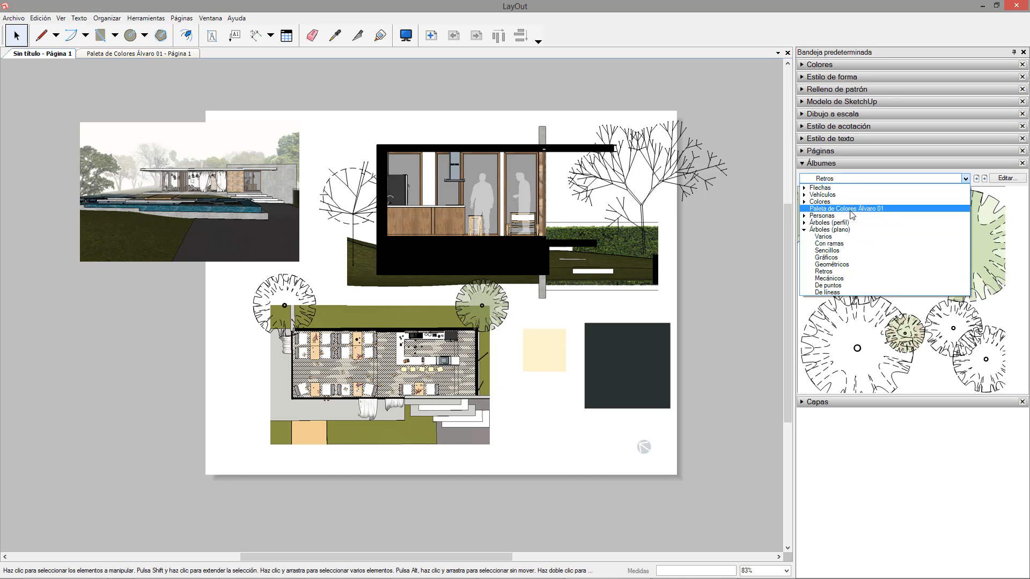
{"action": "left_click", "coordinate": [868, 209]}
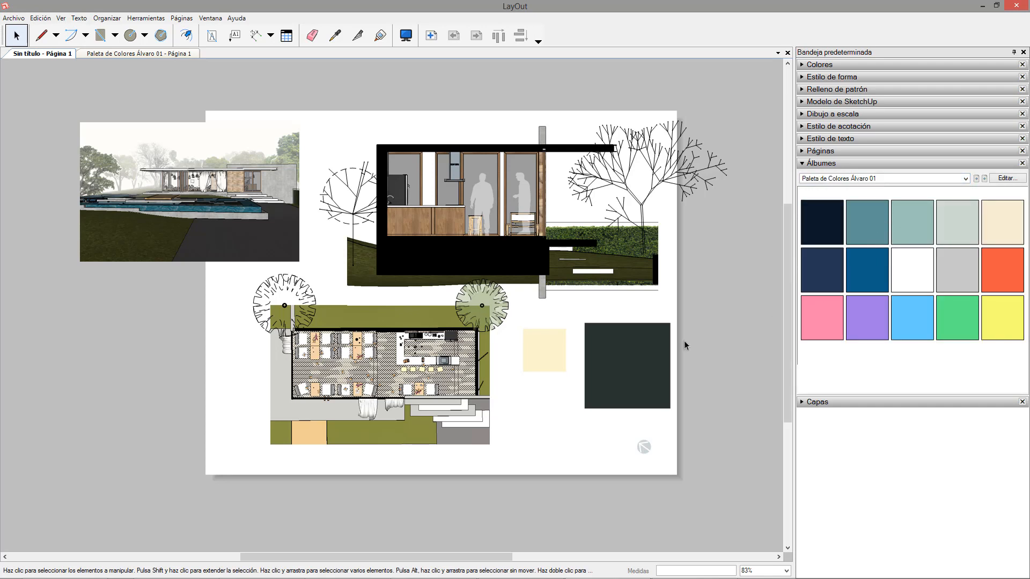
- Sample album swatches to restyle the small square pale grey-green and the large square cream
{"action": "left_click", "coordinate": [639, 342]}
{"action": "left_click", "coordinate": [758, 283]}
{"action": "left_click", "coordinate": [335, 36]}
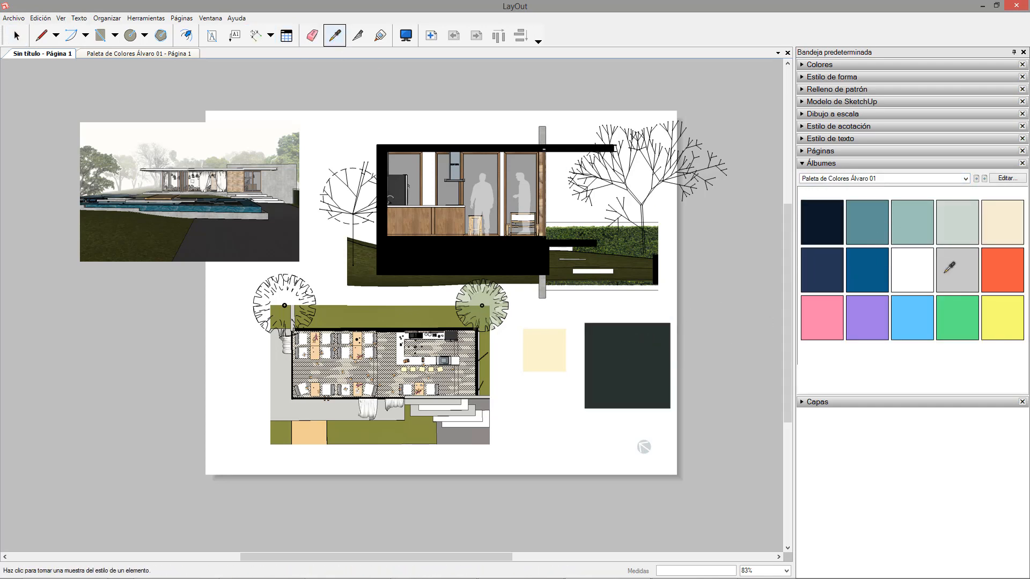
{"action": "left_click", "coordinate": [948, 305]}
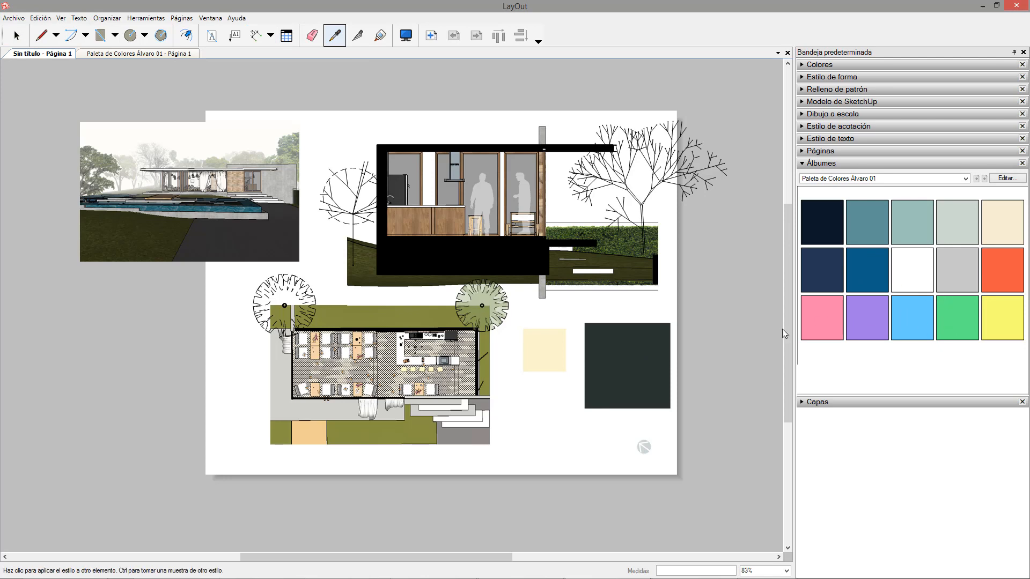
{"action": "left_click", "coordinate": [642, 335]}
{"action": "left_click", "coordinate": [957, 221]}
{"action": "left_click", "coordinate": [543, 342]}
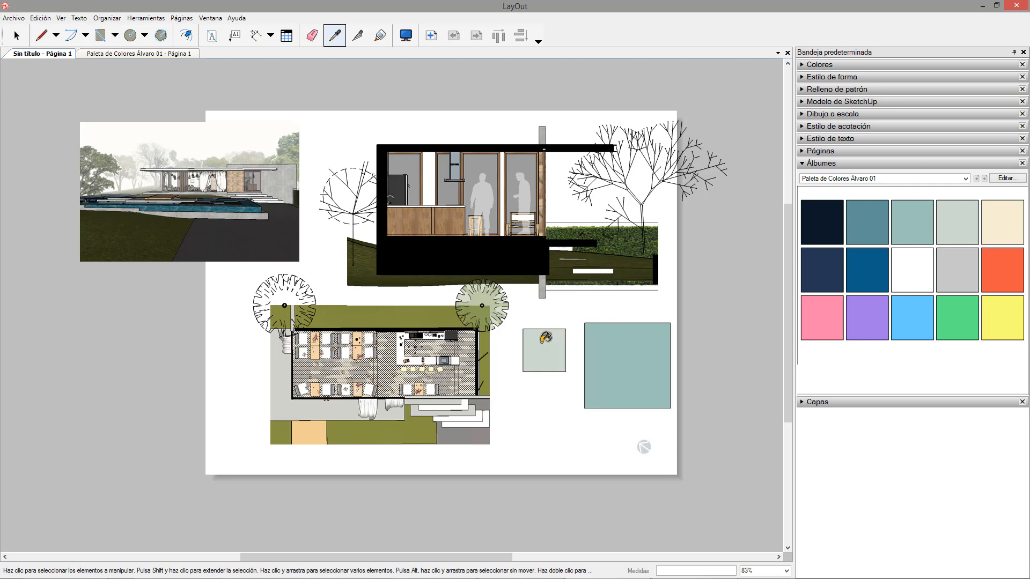
{"action": "left_click", "coordinate": [1002, 222]}
{"action": "left_click", "coordinate": [643, 341]}
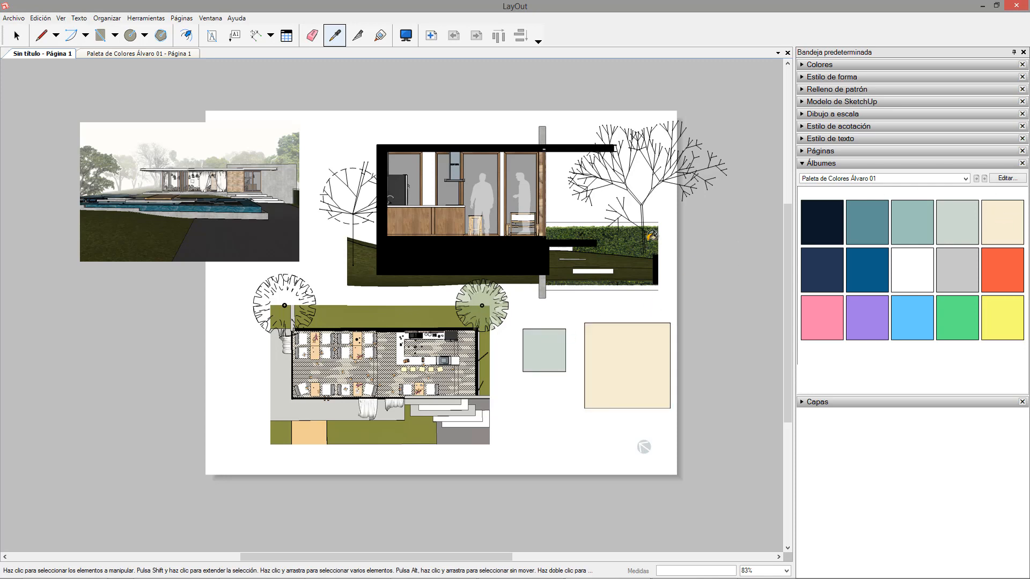
- Remove the stroke from all the swatches in the colour palette document and save it
{"action": "left_click", "coordinate": [173, 55]}
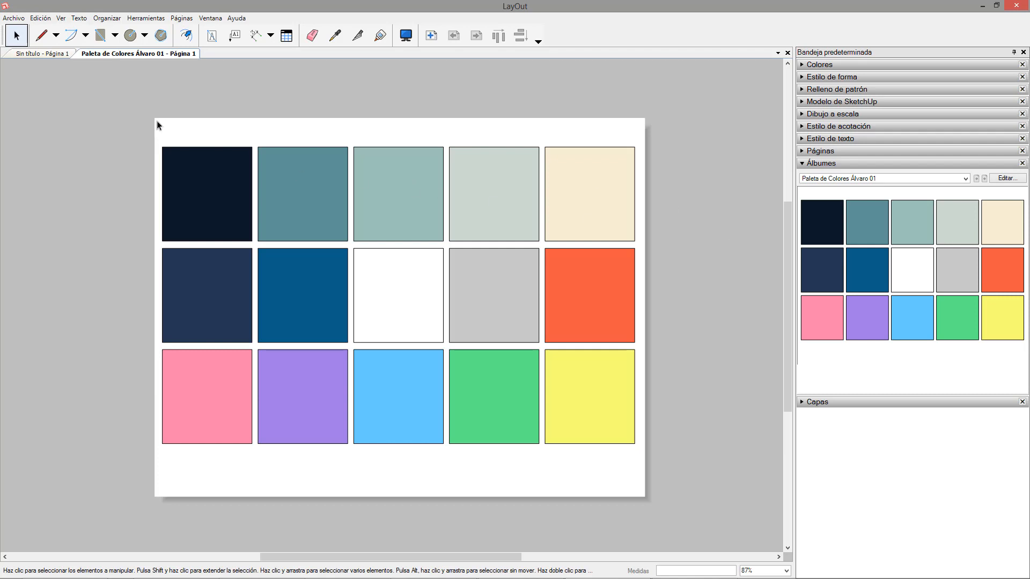
{"action": "left_click_drag", "start_coordinate": [158, 125], "coordinate": [570, 348]}
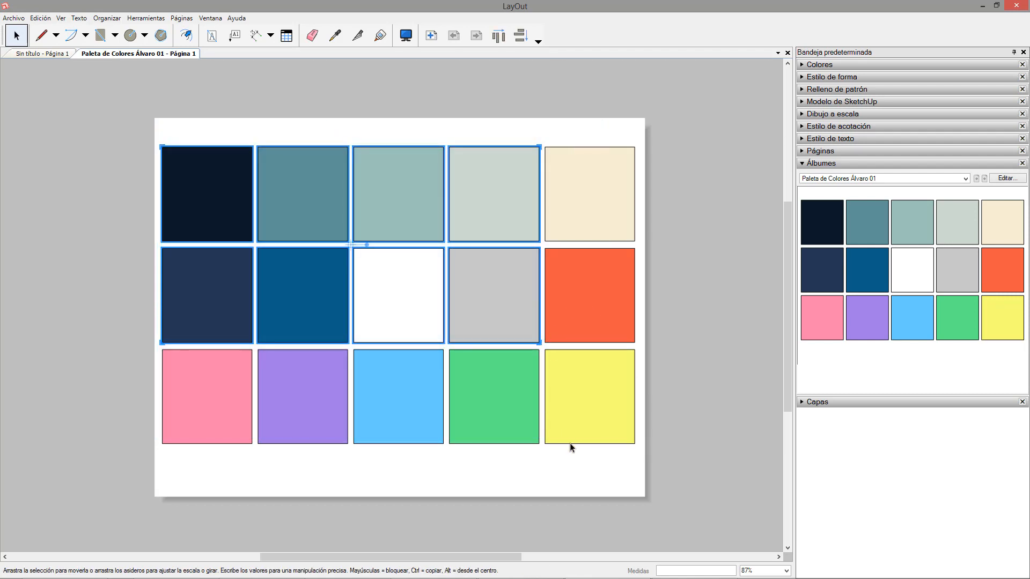
{"action": "left_click_drag", "start_coordinate": [156, 120], "coordinate": [677, 443]}
{"action": "left_click", "coordinate": [803, 78]}
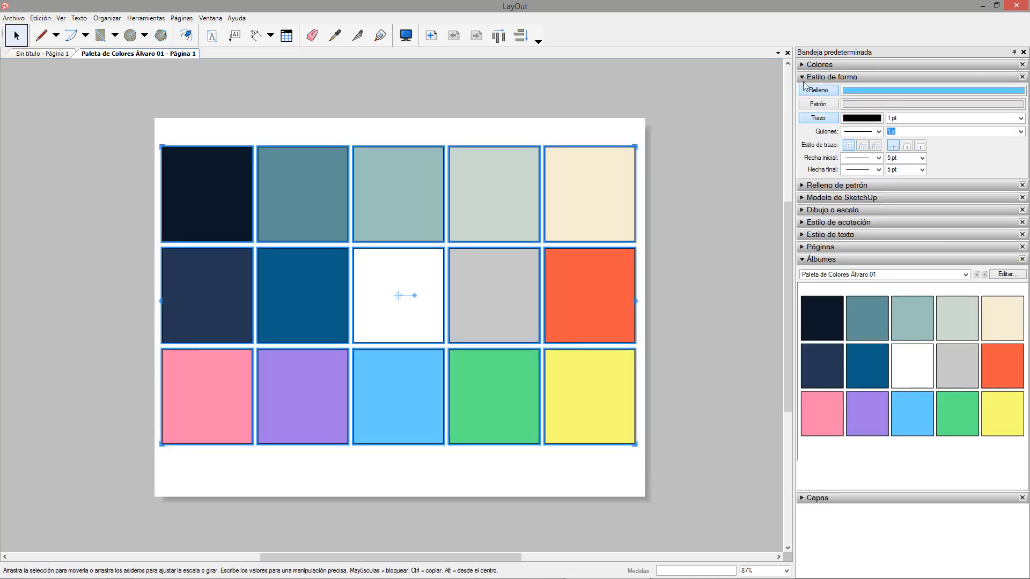
{"action": "left_click", "coordinate": [818, 118]}
{"action": "left_click", "coordinate": [694, 139]}
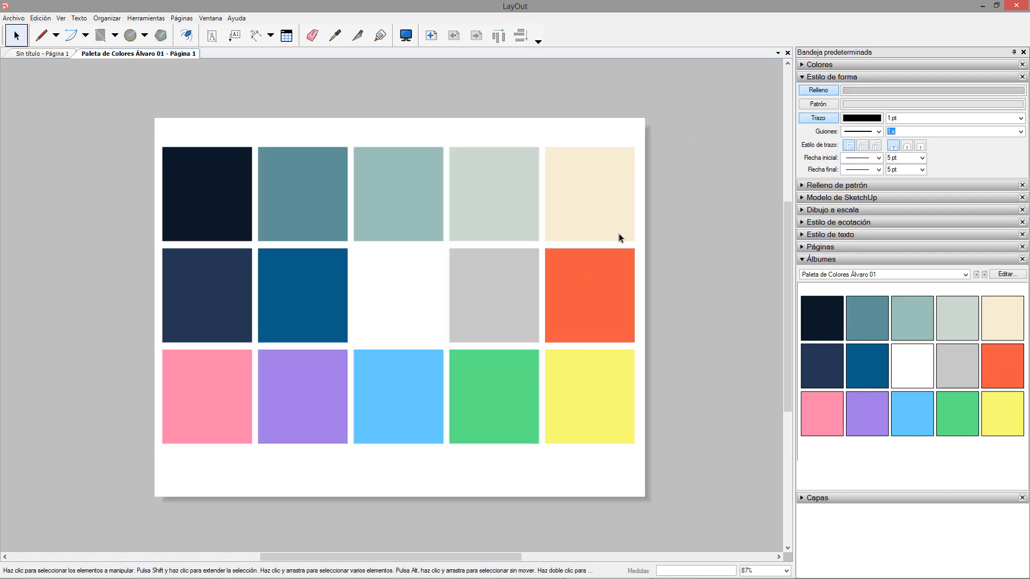
{"action": "left_click", "coordinate": [13, 17]}
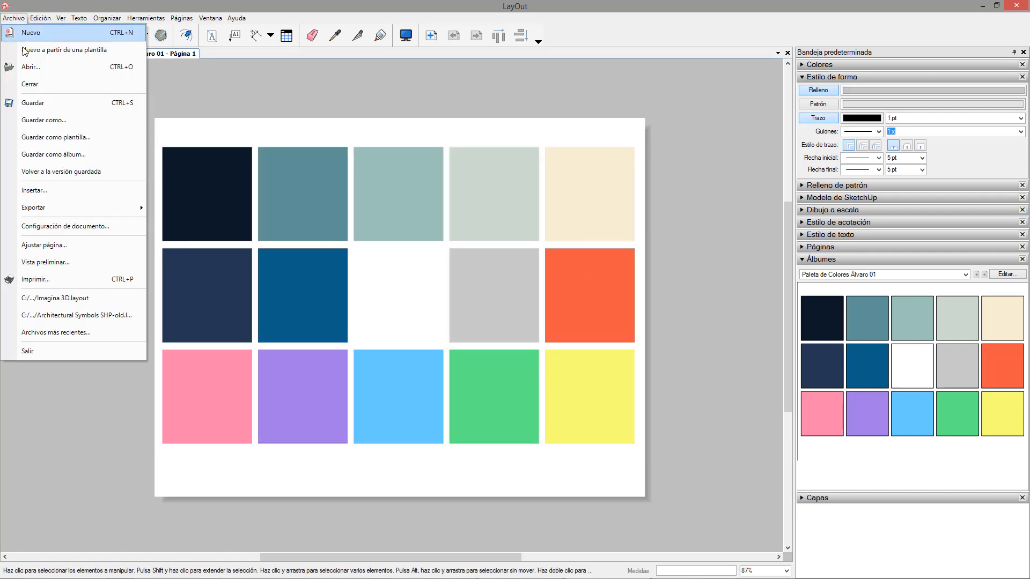
{"action": "left_click", "coordinate": [44, 103]}
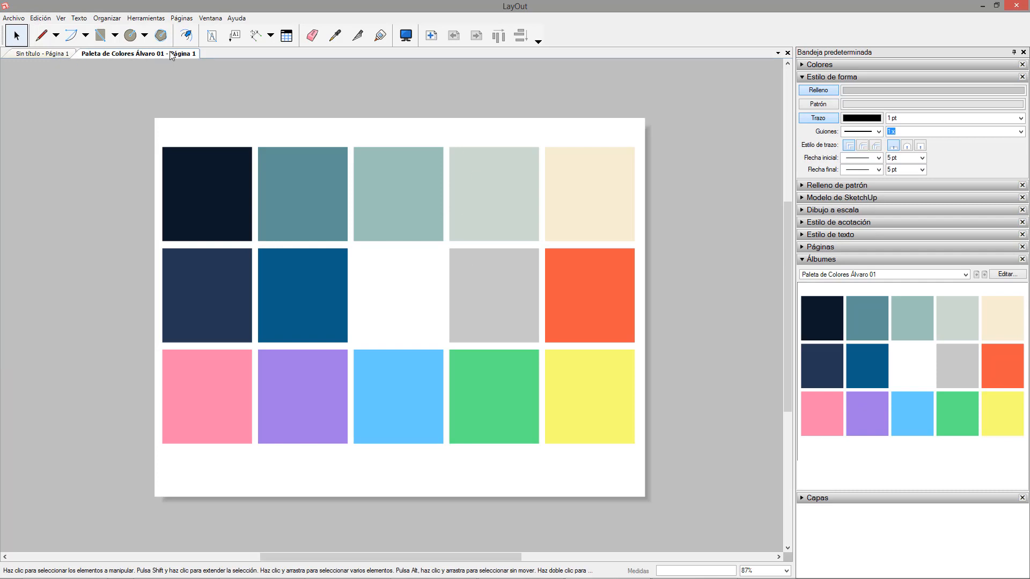
- Back in the drawing document, apply the album's borderless pale grey-green swatch to the large square and the cream one to the small square
{"action": "left_click", "coordinate": [45, 55]}
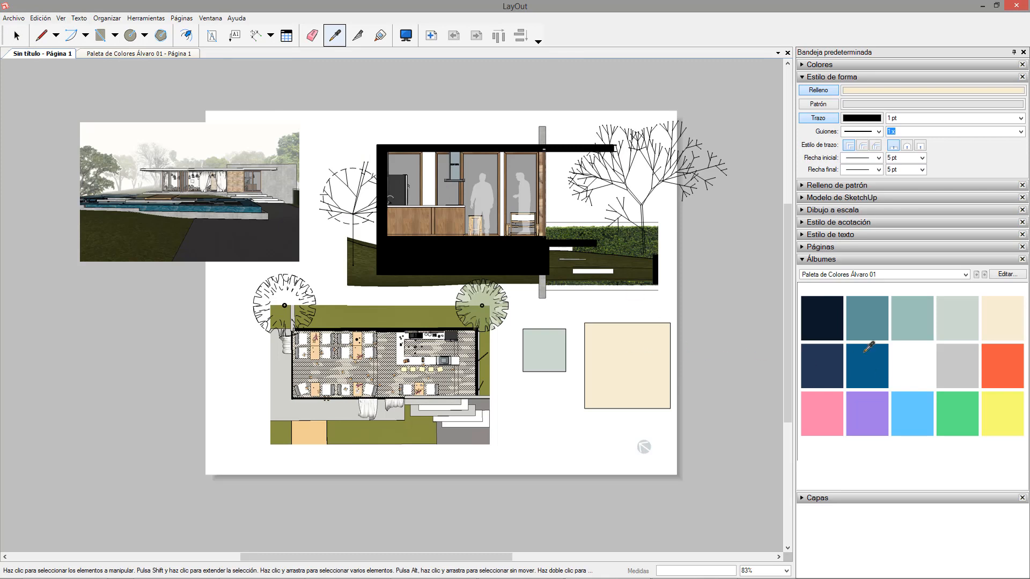
{"action": "left_click", "coordinate": [952, 320]}
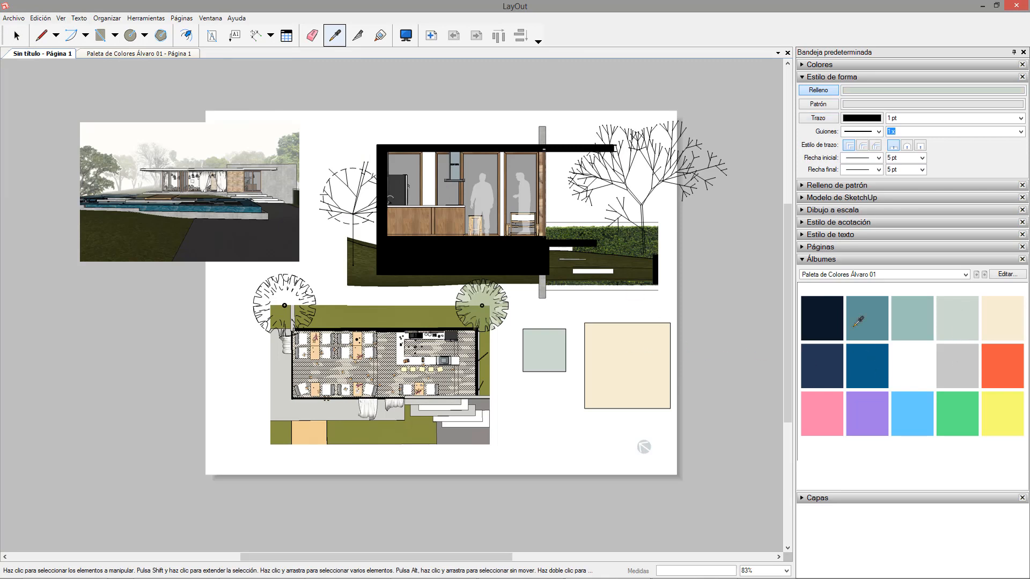
{"action": "left_click", "coordinate": [644, 362]}
{"action": "left_click", "coordinate": [999, 321]}
{"action": "left_click", "coordinate": [544, 346]}
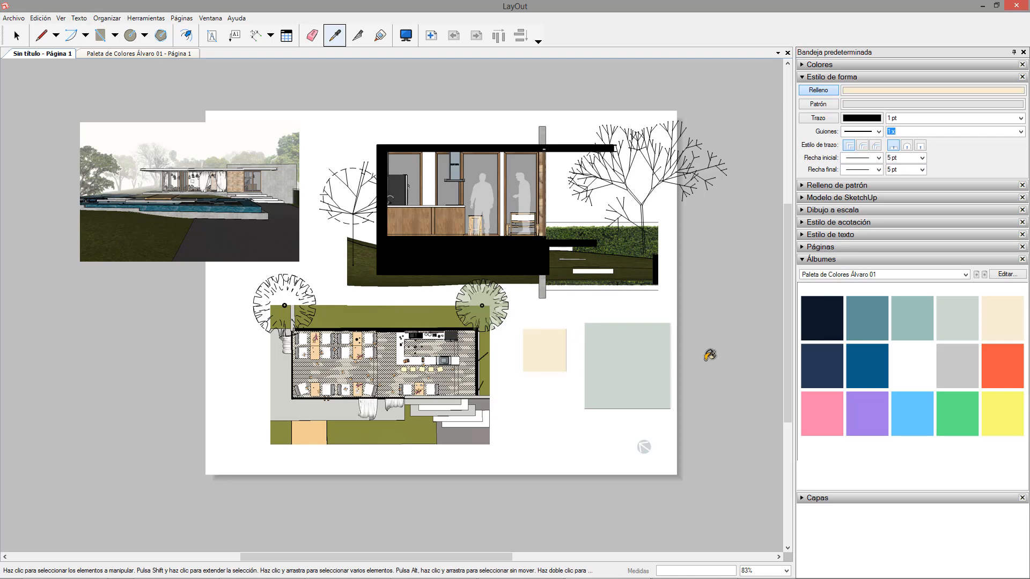
- Restyle the large square with the pink swatch sampled from the palette album
{"action": "scroll", "coordinate": [591, 410], "scroll_direction": "up", "scroll_amount": 1}
{"action": "scroll", "coordinate": [638, 399], "scroll_direction": "up", "scroll_amount": 2}
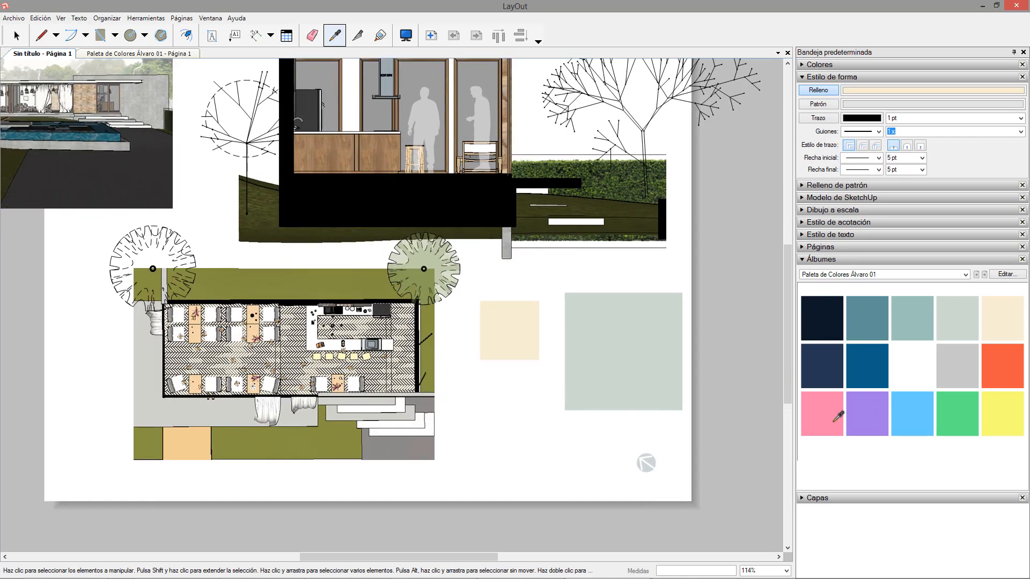
{"action": "left_click", "coordinate": [819, 407]}
{"action": "left_click", "coordinate": [612, 353]}
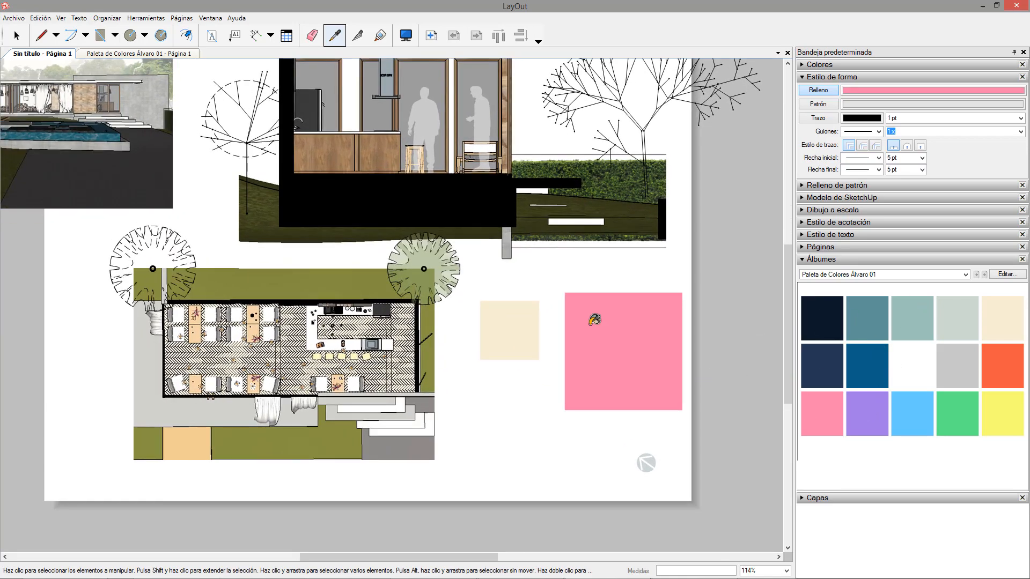
{"action": "scroll", "coordinate": [354, 293], "scroll_direction": "down", "scroll_amount": 3}
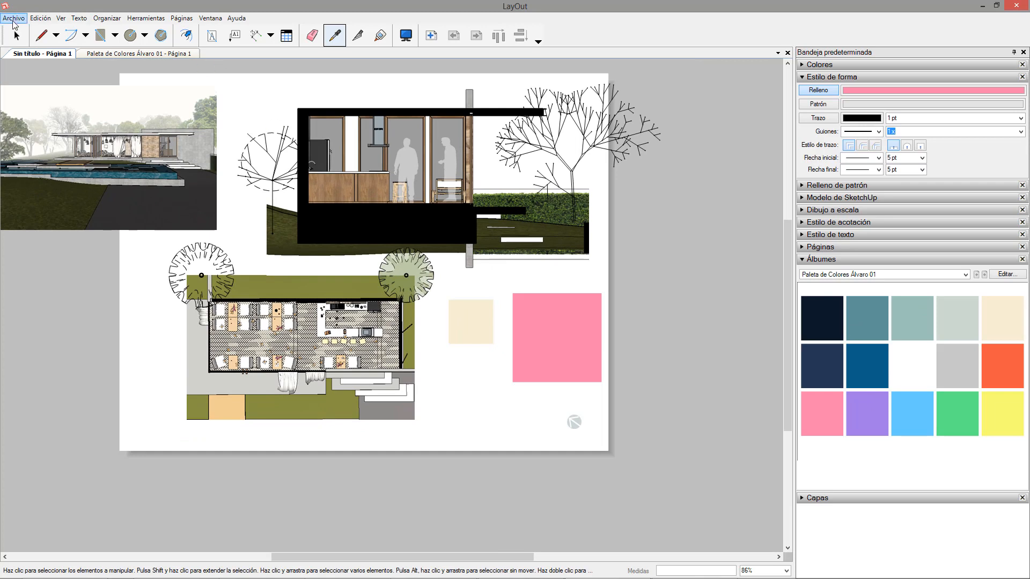
- Create a new blank document and switch to the PNG s folder in File Explorer to preview several people cut-outs
{"action": "left_click", "coordinate": [13, 18]}
{"action": "left_click", "coordinate": [30, 33]}
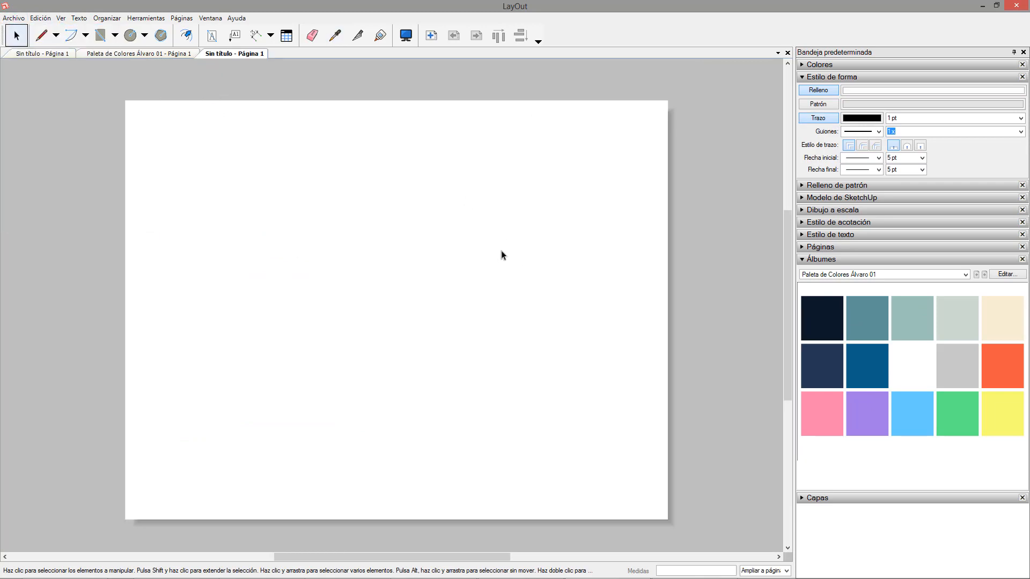
{"action": "key", "text": "alt+Tab"}
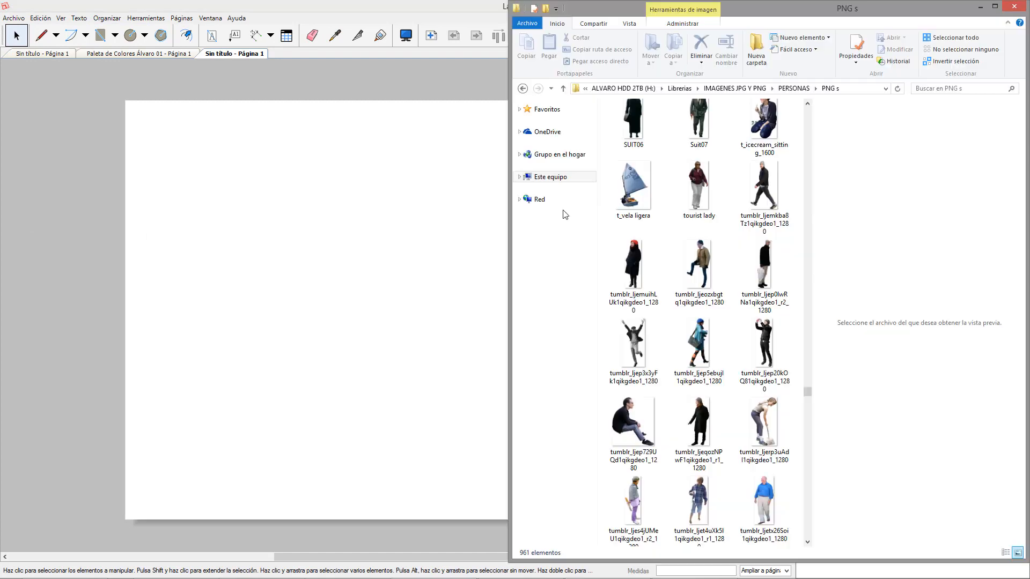
{"action": "left_click", "coordinate": [632, 269]}
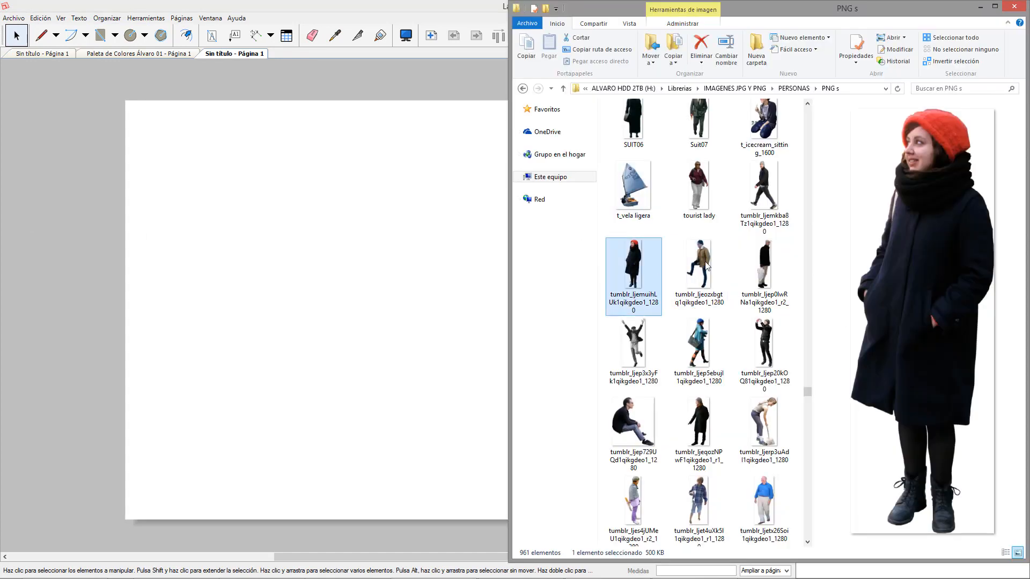
{"action": "left_click", "coordinate": [762, 266]}
{"action": "left_click", "coordinate": [763, 344]}
{"action": "left_click", "coordinate": [698, 343]}
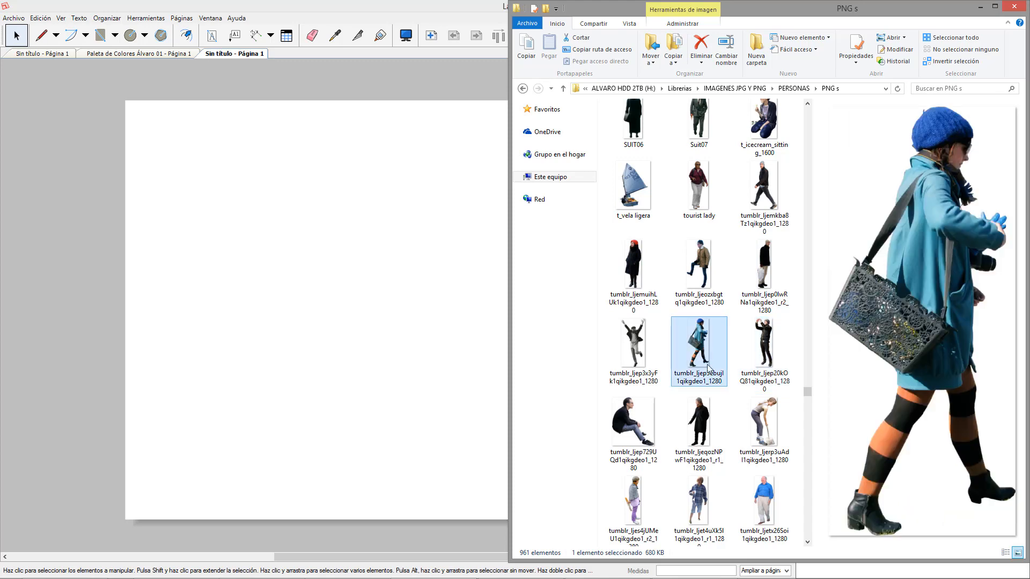
- Insert five PNG cut-outs into the blank document: the seated, black-coated, photographing, red-hatted and walking figures
{"action": "scroll", "coordinate": [665, 344], "scroll_direction": "down", "scroll_amount": 3}
{"action": "left_click", "coordinate": [643, 263]}
{"action": "left_click", "coordinate": [699, 260], "text": "ctrl"}
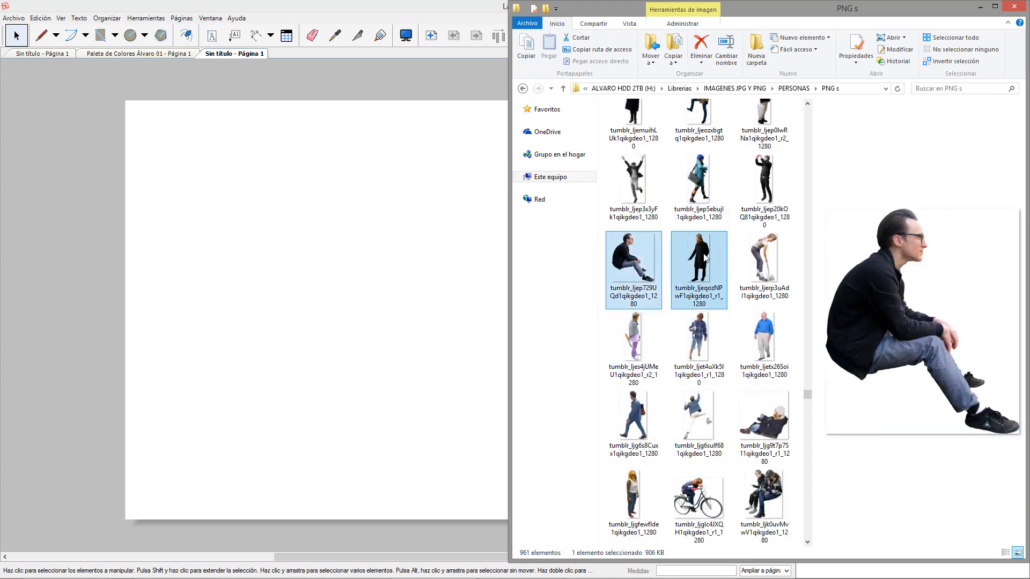
{"action": "left_click", "coordinate": [762, 185], "text": "ctrl"}
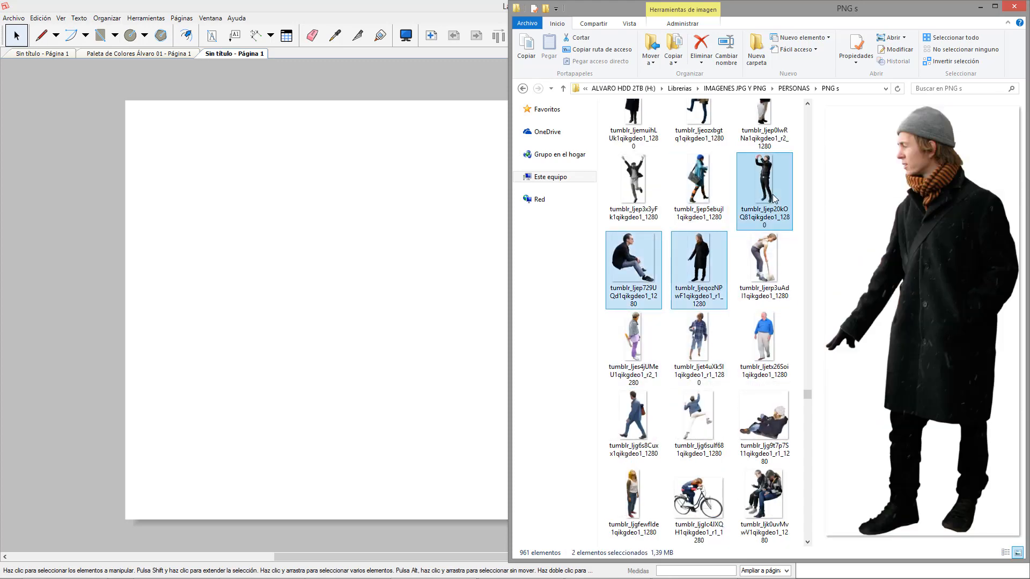
{"action": "left_click", "coordinate": [773, 267], "text": "ctrl"}
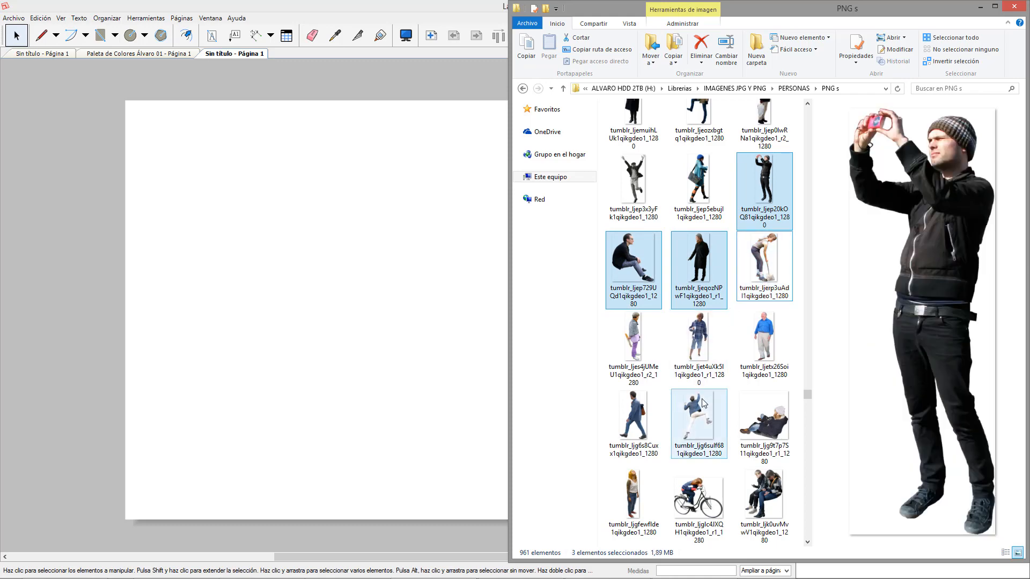
{"action": "left_click_drag", "start_coordinate": [808, 394], "coordinate": [808, 393]}
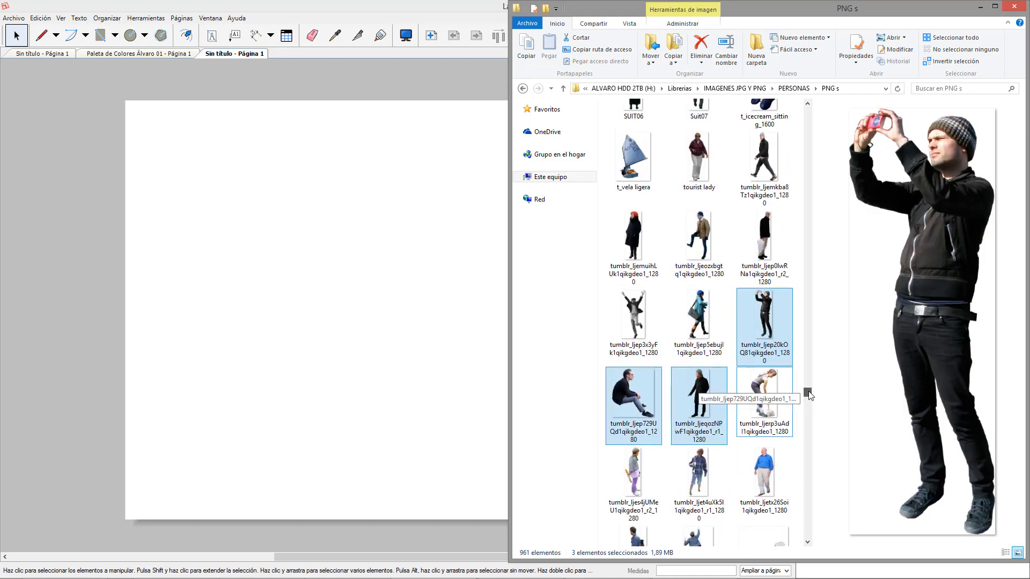
{"action": "left_click", "coordinate": [634, 239], "text": "ctrl"}
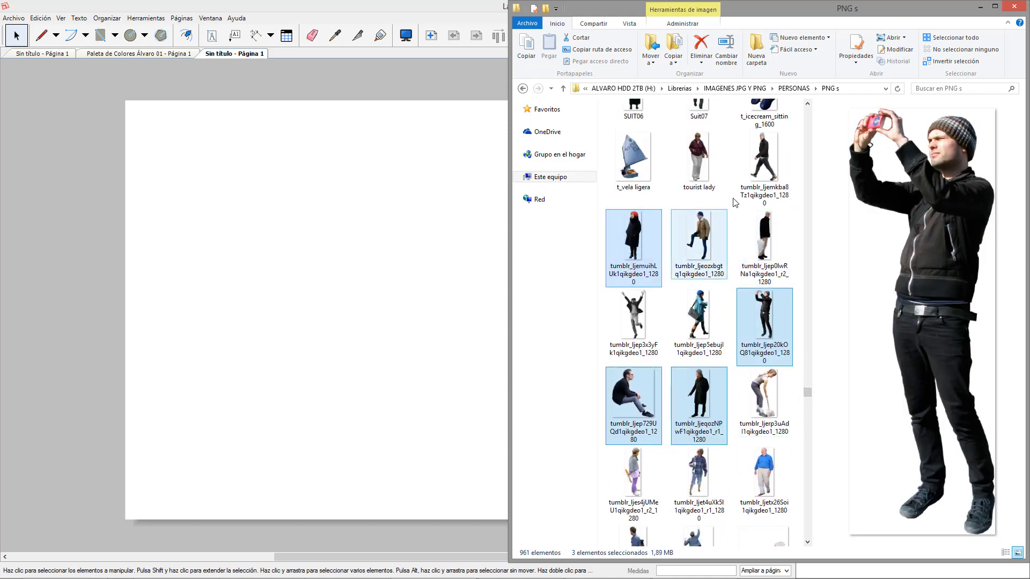
{"action": "left_click", "coordinate": [761, 177], "text": "ctrl"}
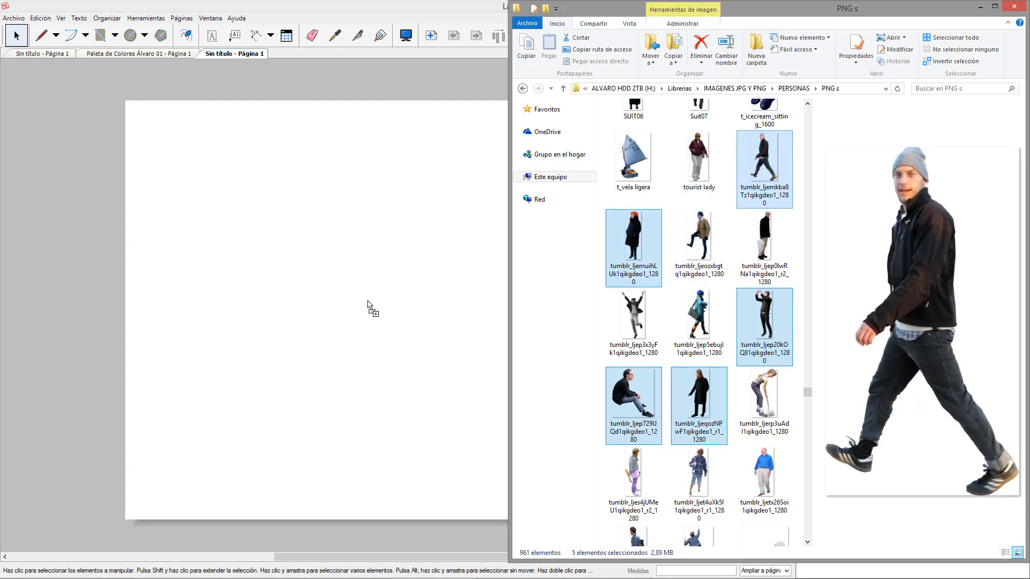
{"action": "left_click", "coordinate": [340, 230]}
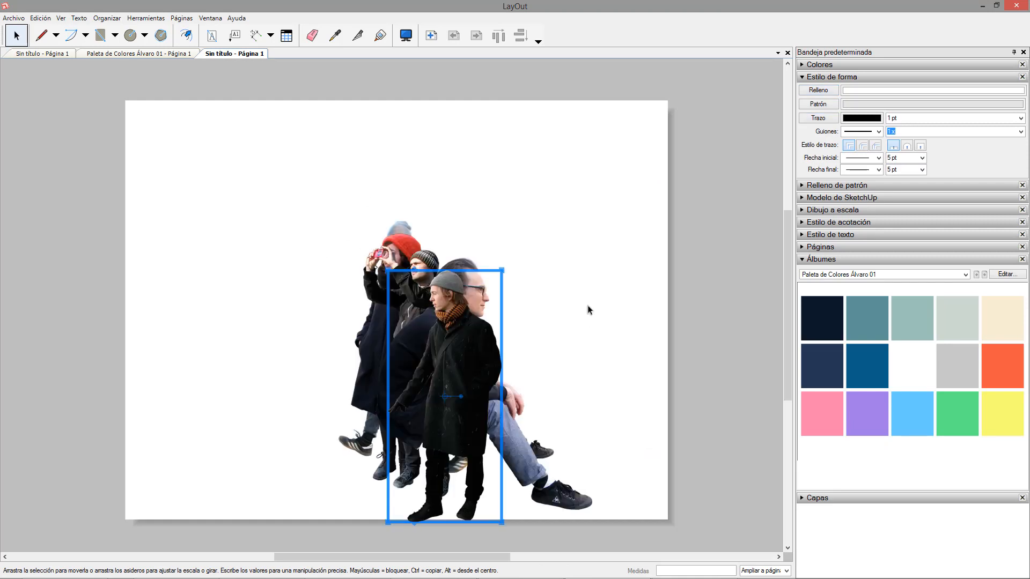
- Scale the five cut-outs together to about 0.196 of their size and spread them apart into a row
{"action": "left_click_drag", "start_coordinate": [615, 177], "coordinate": [387, 392]}
{"action": "left_click_drag", "start_coordinate": [592, 523], "coordinate": [390, 280]}
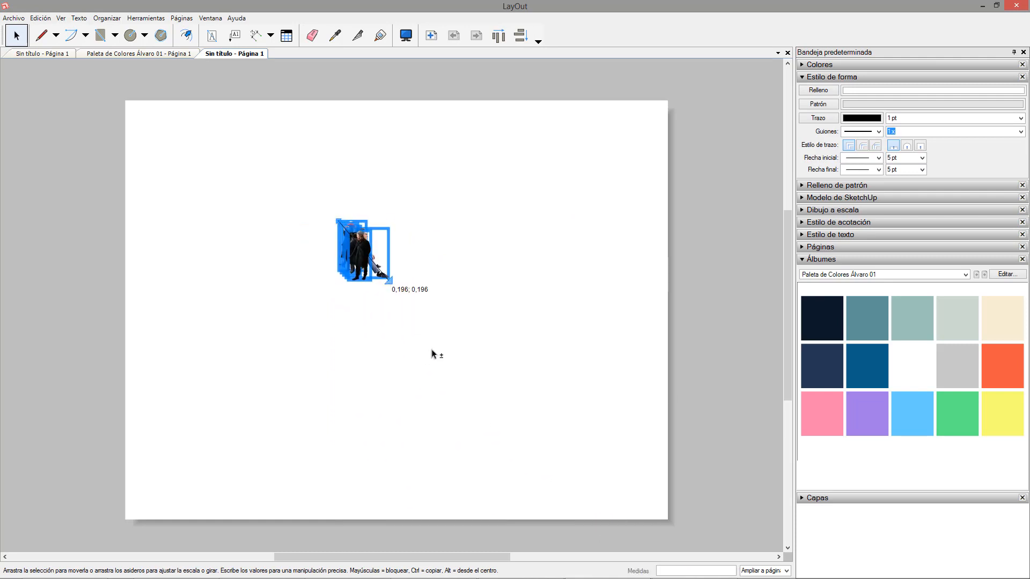
{"action": "scroll", "coordinate": [262, 214], "scroll_direction": "up", "scroll_amount": 1}
{"action": "scroll", "coordinate": [262, 214], "scroll_direction": "up", "scroll_amount": 3}
{"action": "middle_click_drag", "start_coordinate": [337, 280], "coordinate": [457, 384]}
{"action": "left_click_drag", "start_coordinate": [509, 344], "coordinate": [402, 233]}
{"action": "left_click", "coordinate": [380, 334]}
{"action": "scroll", "coordinate": [298, 244], "scroll_direction": "up", "scroll_amount": 1}
{"action": "scroll", "coordinate": [298, 244], "scroll_direction": "up", "scroll_amount": 2}
{"action": "left_click_drag", "start_coordinate": [273, 237], "coordinate": [597, 234]}
{"action": "left_click_drag", "start_coordinate": [260, 221], "coordinate": [324, 234]}
- Shrink the seated man in proportion to the standing figures and close the gap between him and the photographing man
{"action": "scroll", "coordinate": [461, 256], "scroll_direction": "up", "scroll_amount": 2}
{"action": "left_click", "coordinate": [506, 193]}
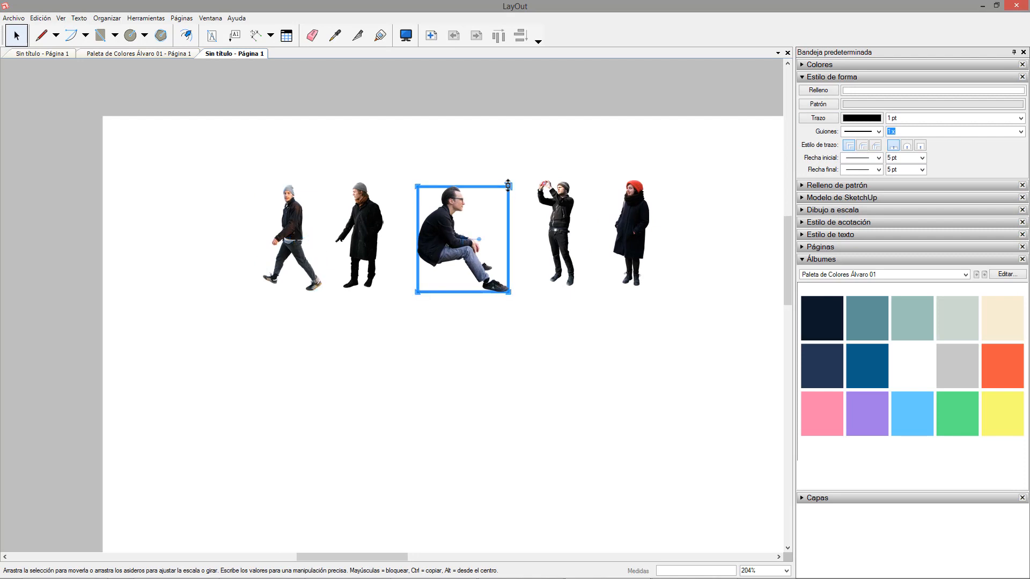
{"action": "left_click_drag", "start_coordinate": [507, 188], "coordinate": [484, 208]}
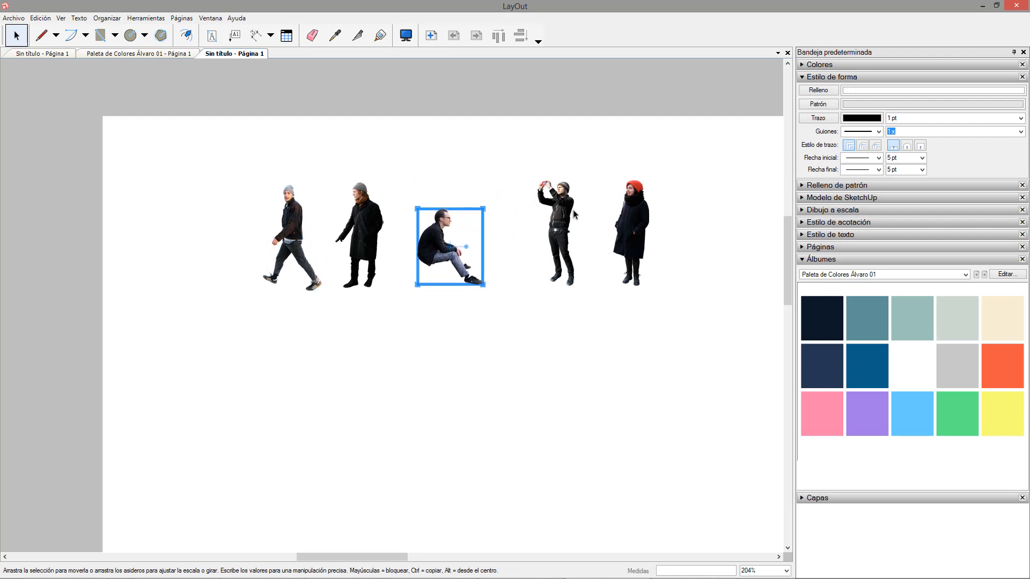
{"action": "left_click_drag", "start_coordinate": [552, 207], "coordinate": [522, 211]}
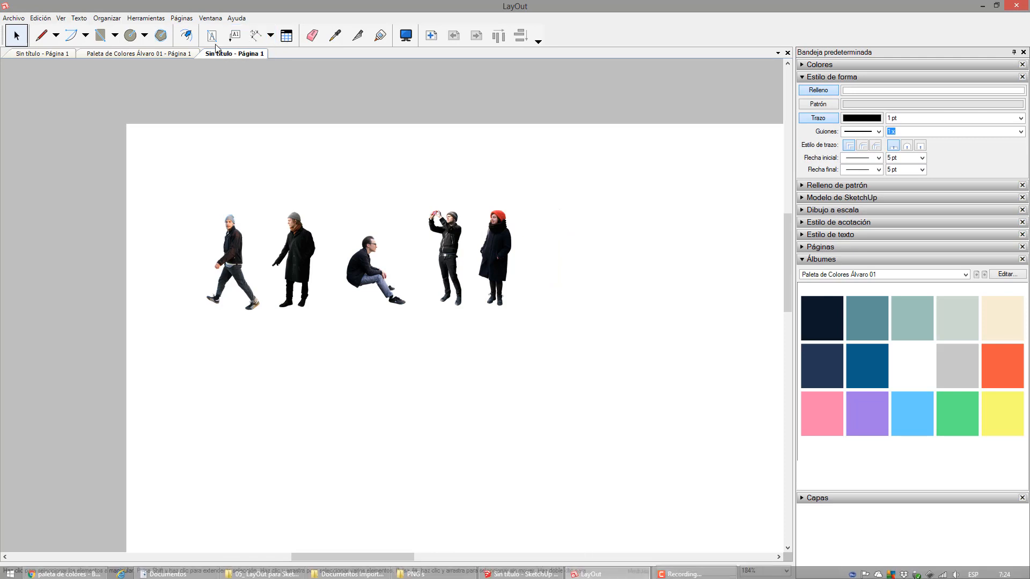
- Add the text label 1:100 above the row of people and fit its box around the text
{"action": "left_click", "coordinate": [214, 39]}
{"action": "left_click_drag", "start_coordinate": [212, 141], "coordinate": [379, 189]}
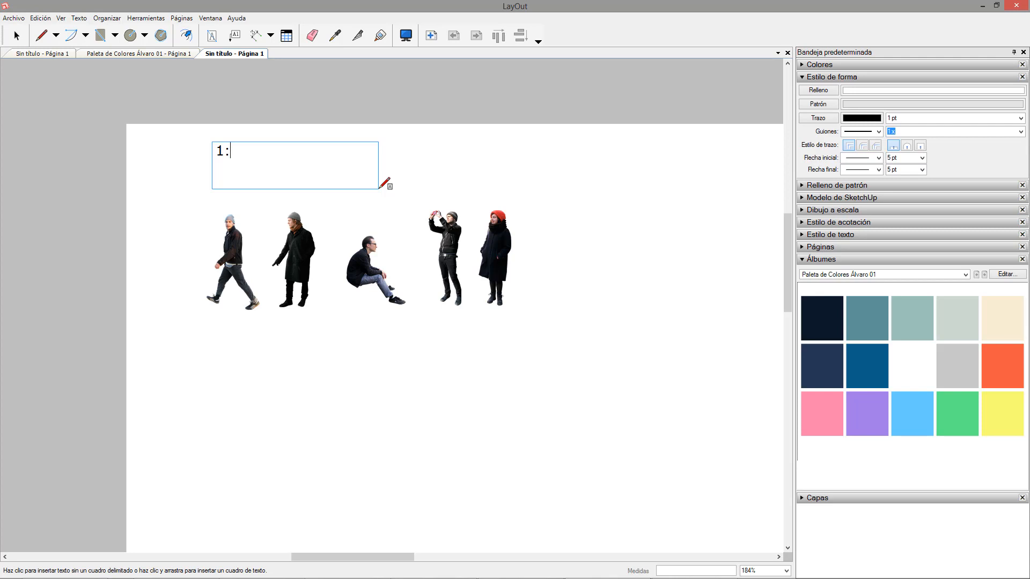
{"action": "left_click", "coordinate": [348, 124]}
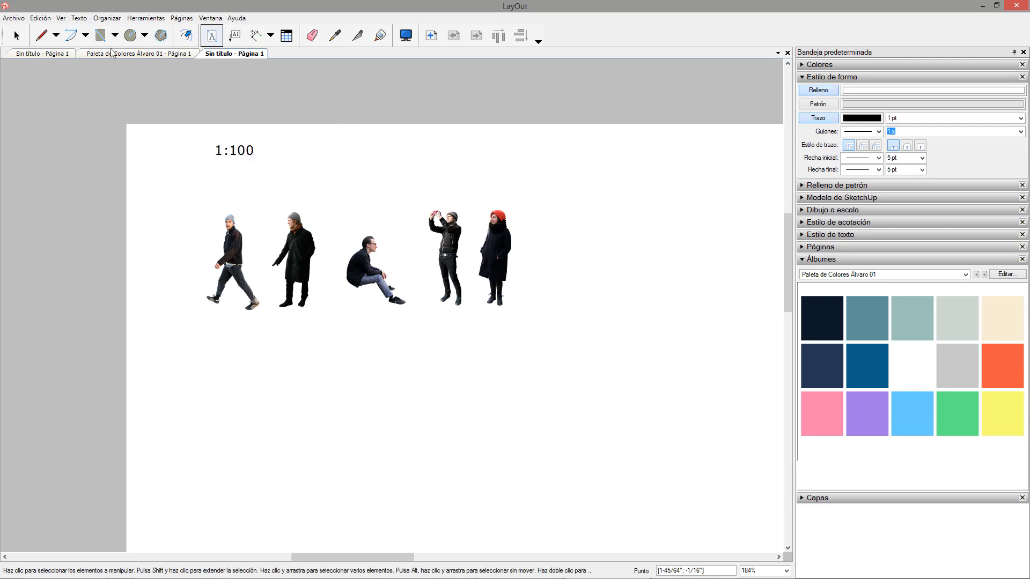
{"action": "left_click", "coordinate": [16, 36]}
{"action": "left_click_drag", "start_coordinate": [371, 195], "coordinate": [310, 177]}
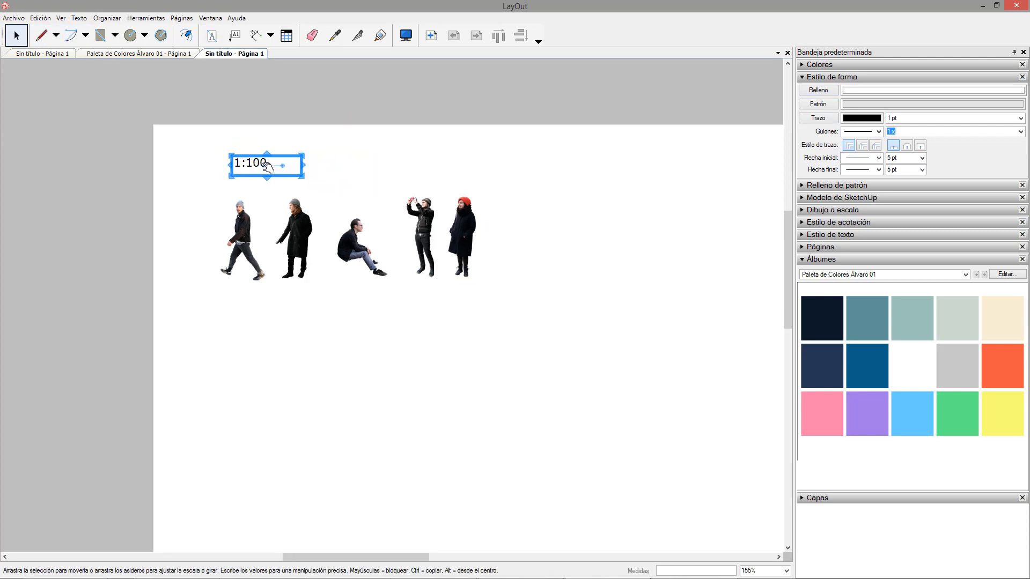
- Set the 1:100 label's text size to 14 pt
{"action": "left_click", "coordinate": [804, 78]}
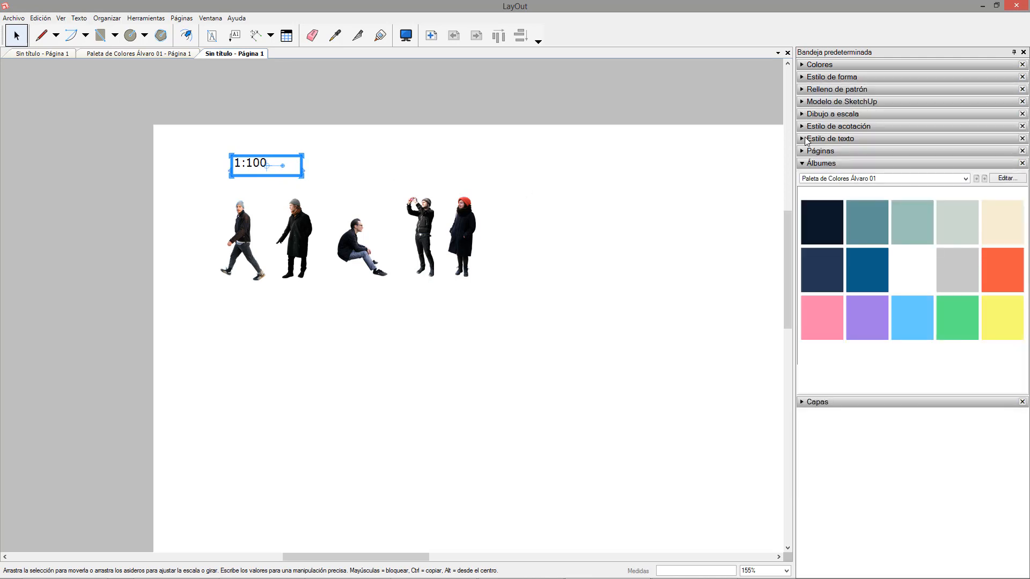
{"action": "left_click", "coordinate": [804, 139]}
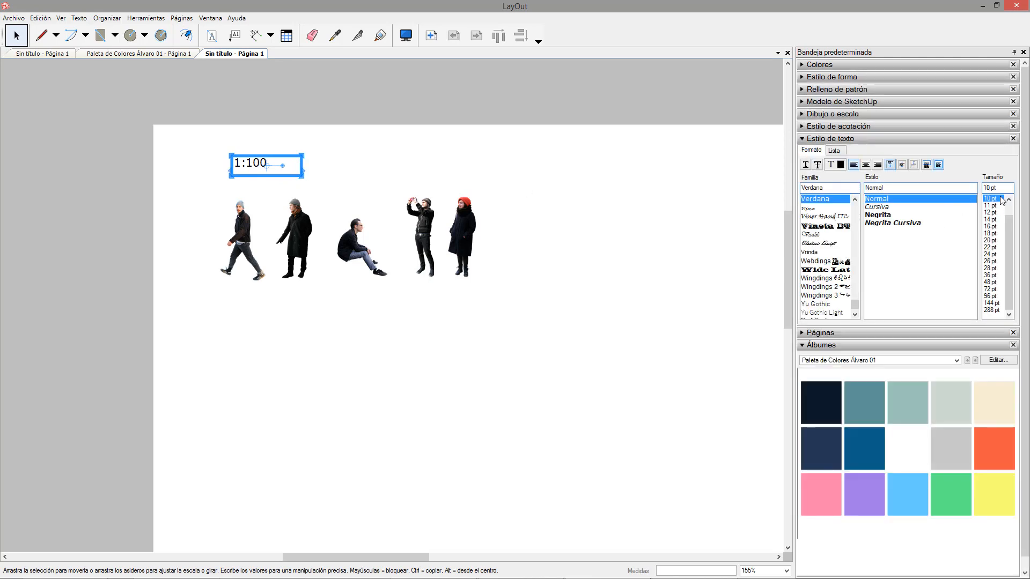
{"action": "left_click", "coordinate": [990, 219]}
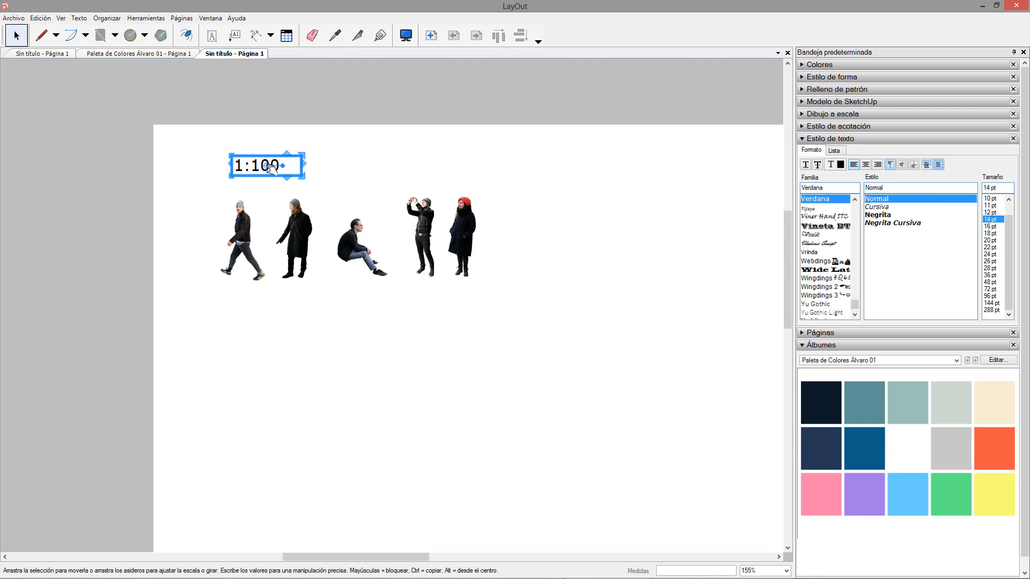
- Duplicate the scale label twice further down the page and change the copies to read 1:50 and 1:20
{"action": "left_click_drag", "start_coordinate": [271, 167], "coordinate": [287, 361], "text": "ctrl"}
{"action": "double_click", "coordinate": [272, 363]}
{"action": "type", "text": "50"}
{"action": "key", "text": "Escape"}
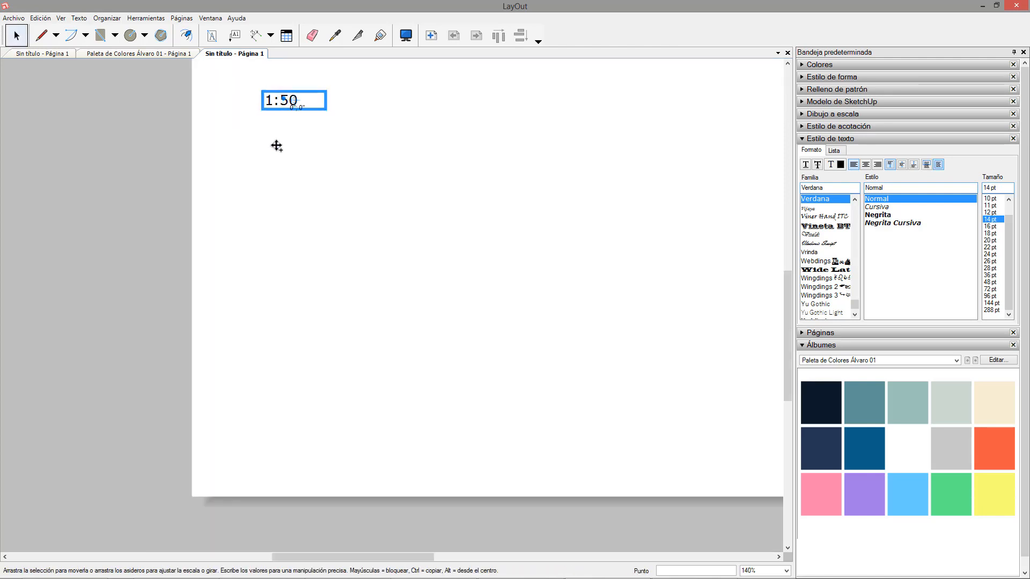
{"action": "left_click_drag", "start_coordinate": [278, 145], "coordinate": [284, 315], "text": "ctrl"}
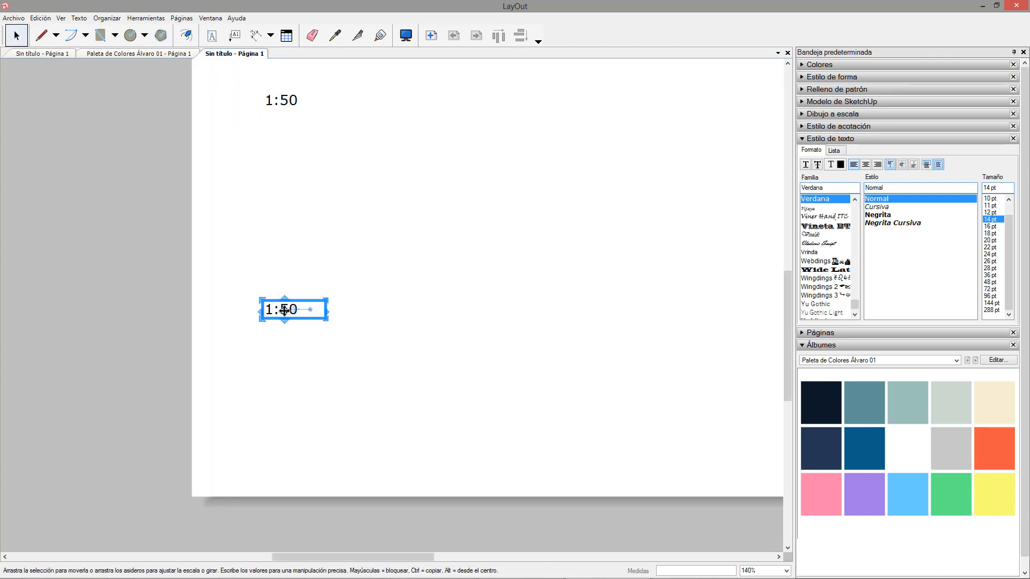
{"action": "double_click", "coordinate": [283, 311]}
{"action": "left_click", "coordinate": [282, 311]}
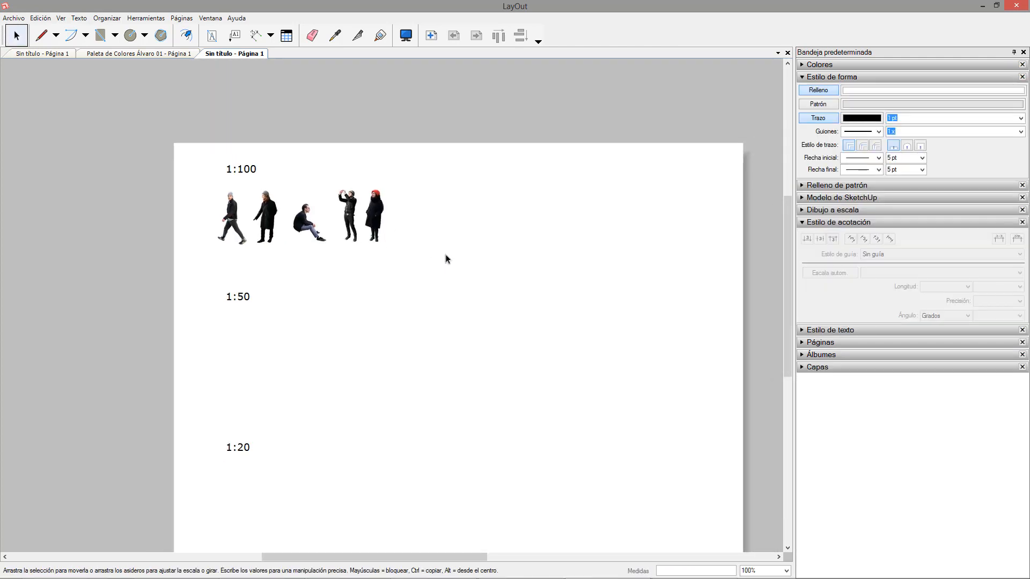
- Copy the row of five people beneath both the 1:50 and the 1:20 labels
{"action": "scroll", "coordinate": [438, 257], "scroll_direction": "down", "scroll_amount": 1}
{"action": "left_click_drag", "start_coordinate": [245, 200], "coordinate": [239, 192]}
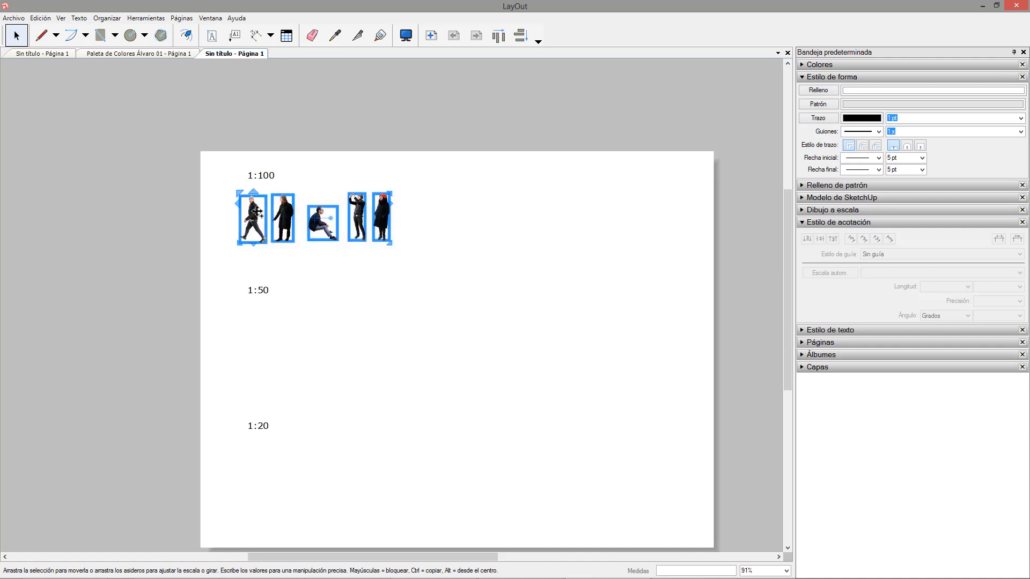
{"action": "left_click_drag", "start_coordinate": [256, 229], "coordinate": [256, 360], "text": "ctrl"}
{"action": "left_click_drag", "start_coordinate": [257, 362], "coordinate": [250, 356]}
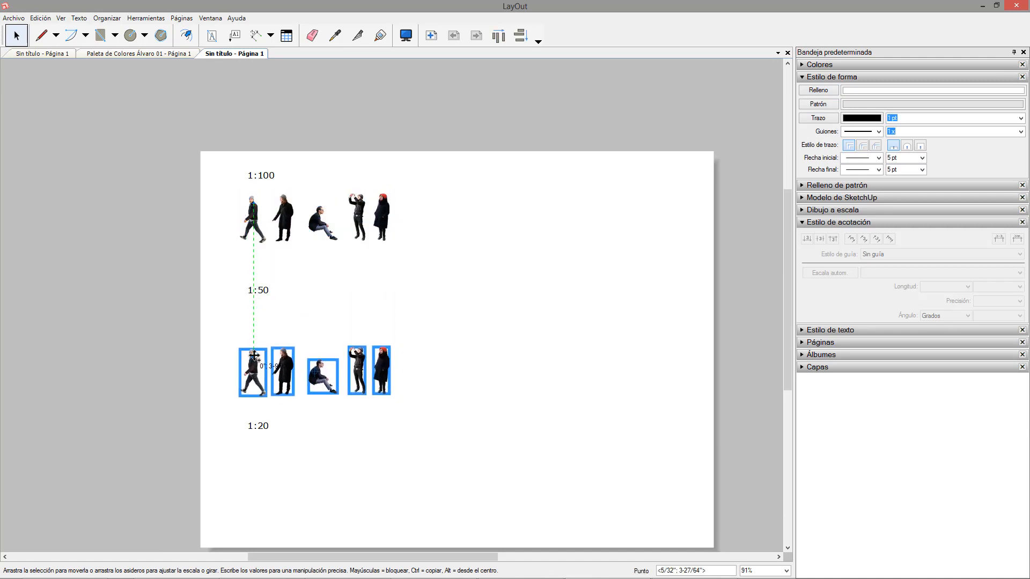
{"action": "middle_click_drag", "start_coordinate": [354, 288], "coordinate": [349, 174]}
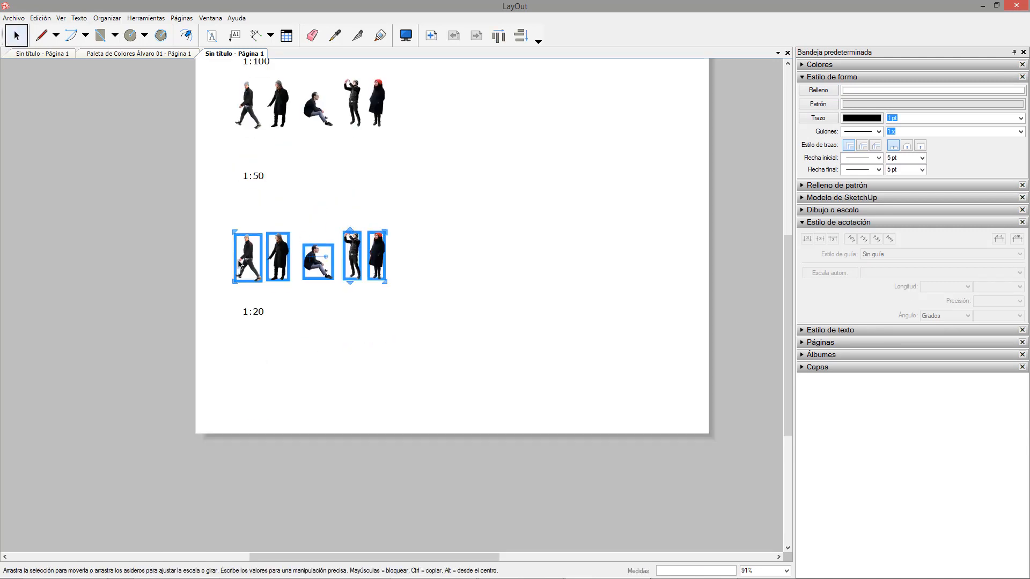
{"action": "left_click_drag", "start_coordinate": [248, 253], "coordinate": [254, 361], "text": "ctrl"}
{"action": "left_click", "coordinate": [487, 255]}
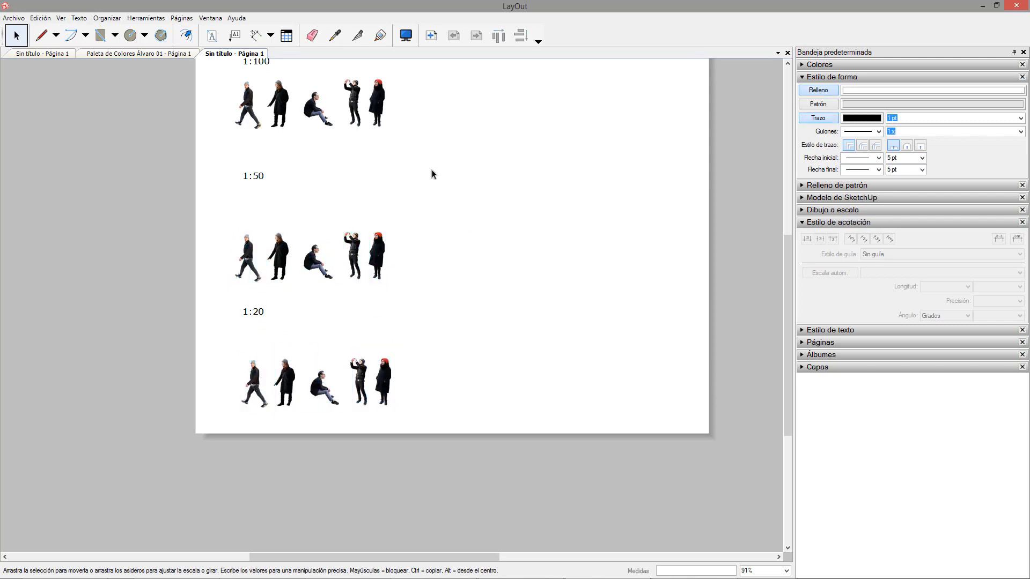
{"action": "middle_click_drag", "start_coordinate": [389, 257], "coordinate": [337, 228]}
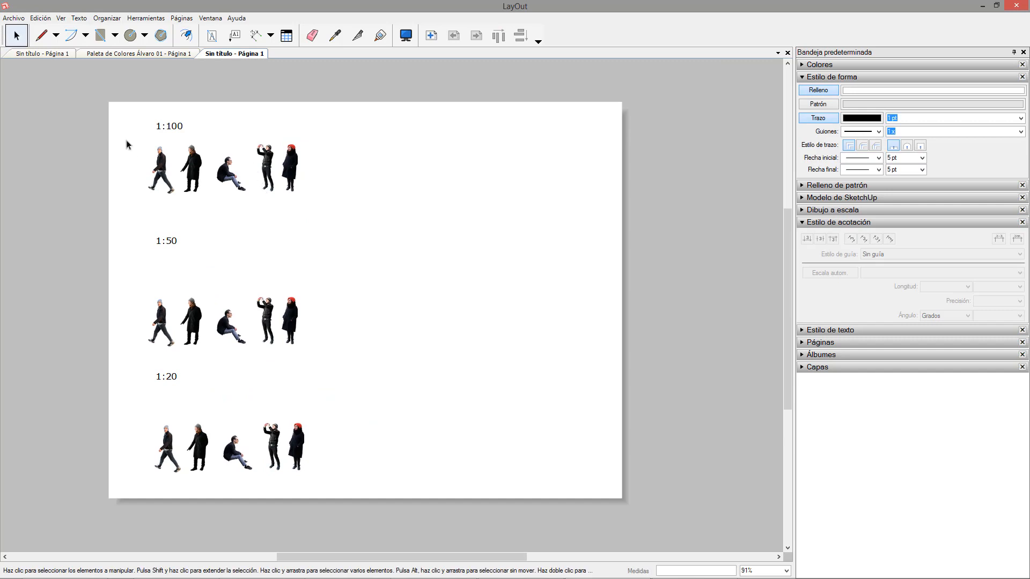
{"action": "scroll", "coordinate": [127, 140], "scroll_direction": "up", "scroll_amount": 1}
{"action": "scroll", "coordinate": [167, 128], "scroll_direction": "up", "scroll_amount": 3}
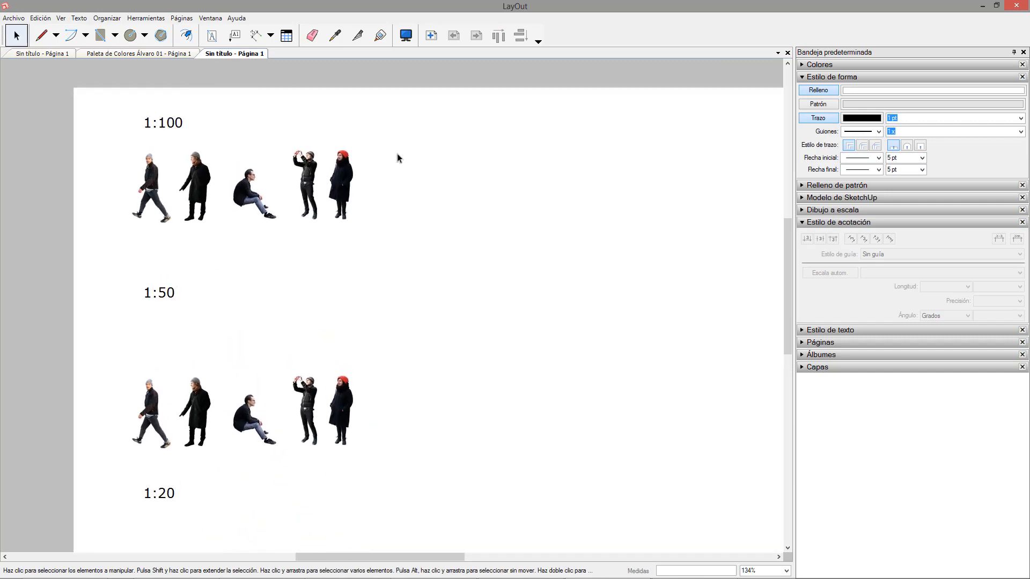
{"action": "scroll", "coordinate": [275, 192], "scroll_direction": "down", "scroll_amount": 2}
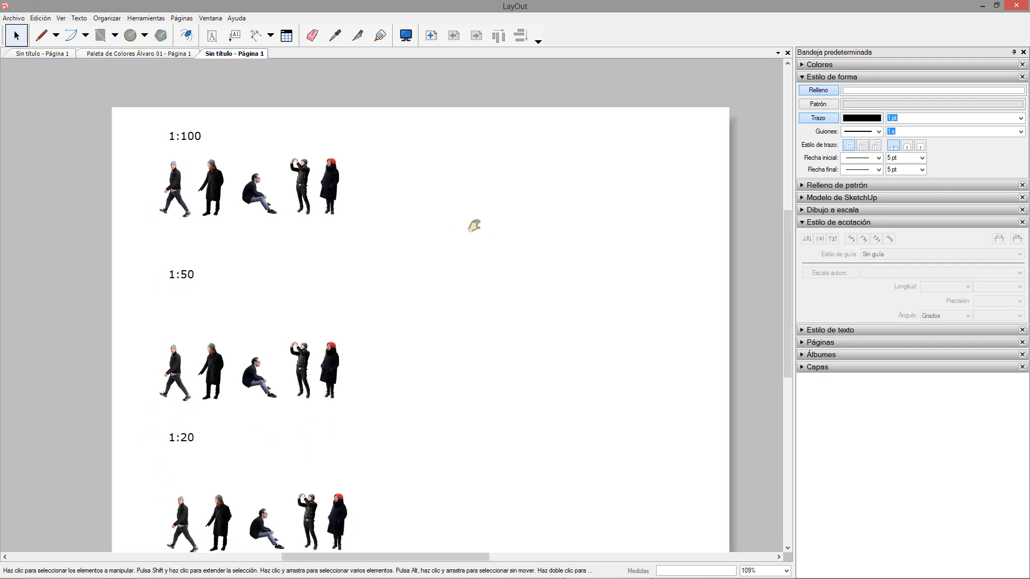
{"action": "middle_click_drag", "start_coordinate": [471, 223], "coordinate": [417, 223]}
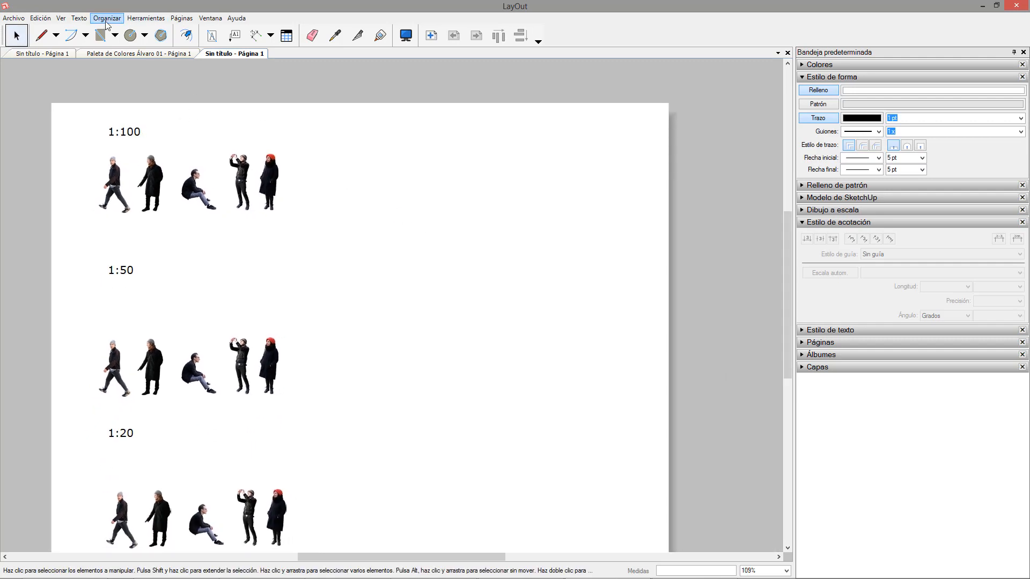
- Set the document's length units to decimal millimetres
{"action": "left_click", "coordinate": [14, 18]}
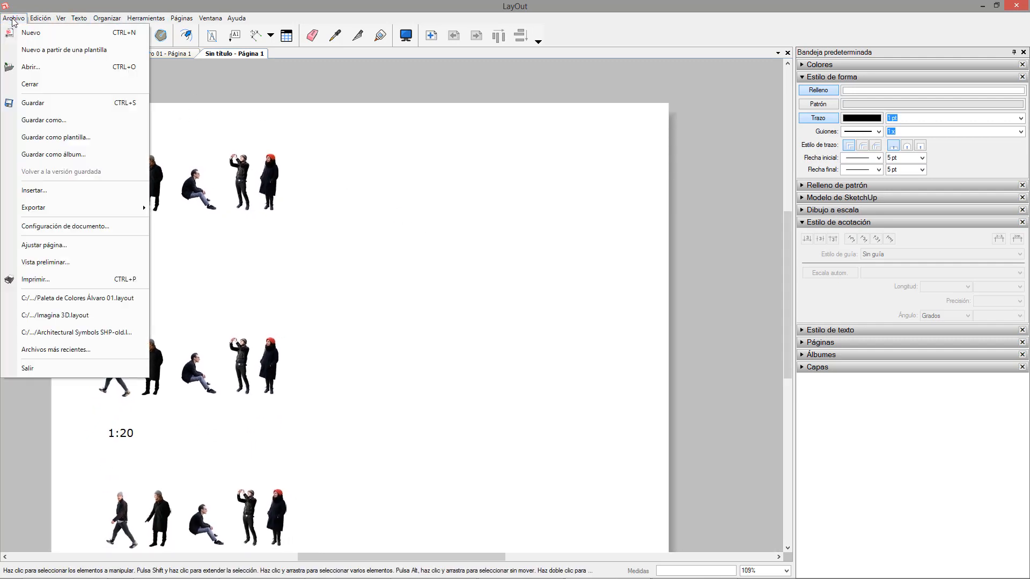
{"action": "left_click", "coordinate": [84, 226]}
{"action": "left_click", "coordinate": [108, 131]}
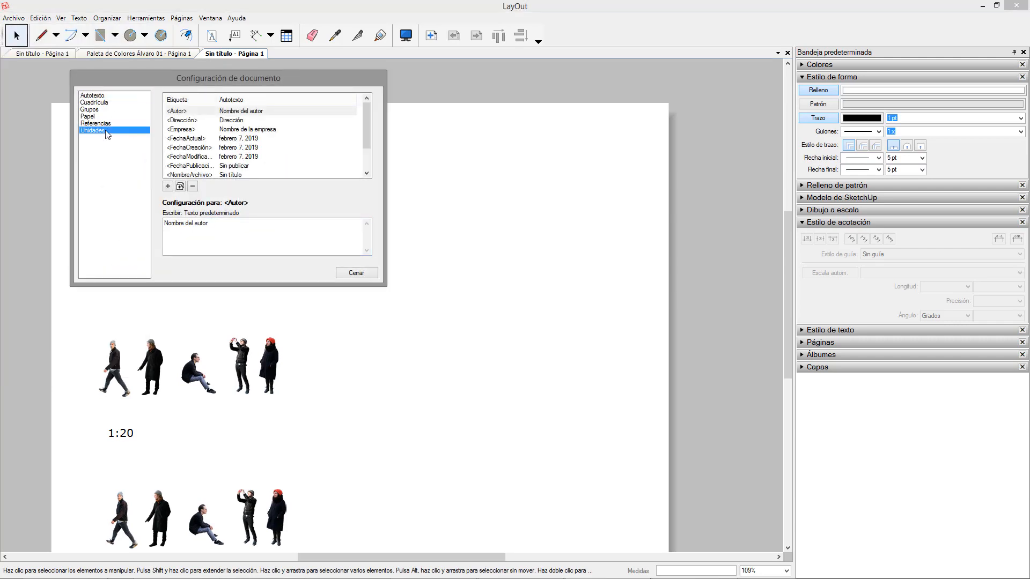
{"action": "left_click", "coordinate": [263, 123]}
{"action": "left_click", "coordinate": [258, 132]}
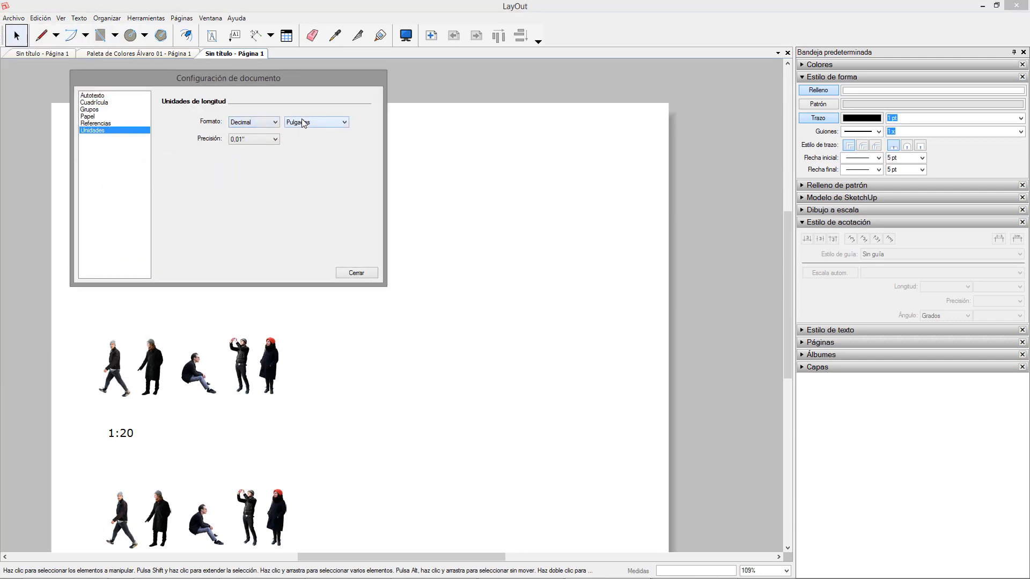
{"action": "left_click", "coordinate": [343, 122]}
{"action": "left_click", "coordinate": [309, 143]}
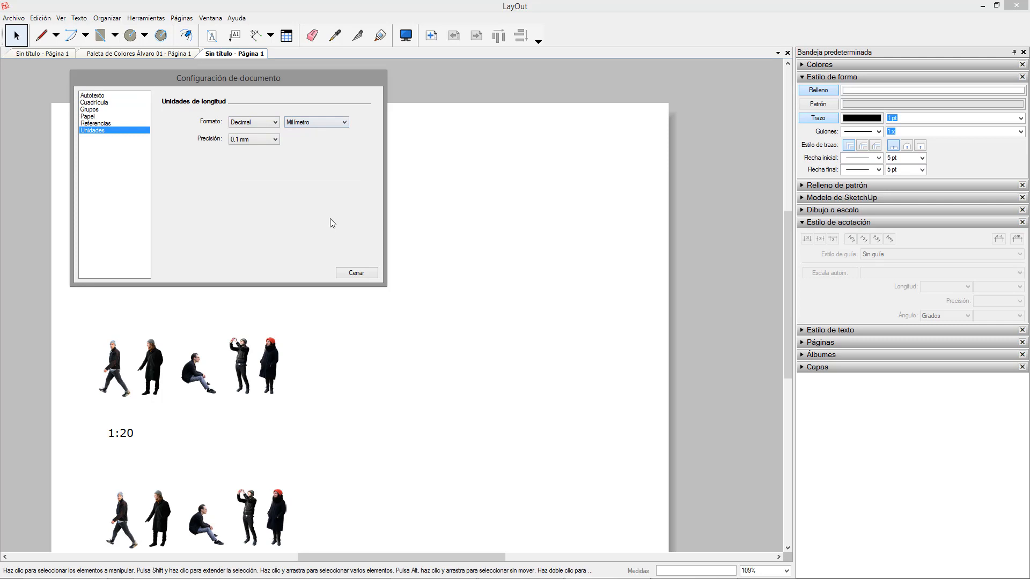
{"action": "left_click", "coordinate": [356, 273]}
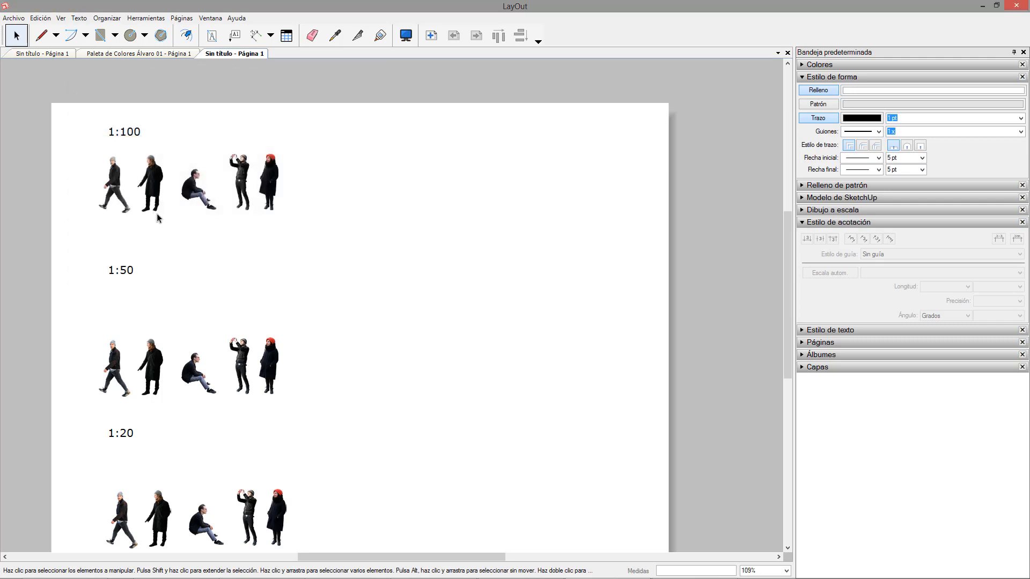
- Open the scale preferences and set the custom scale's paper unit to millimetres
{"action": "left_click", "coordinate": [44, 18]}
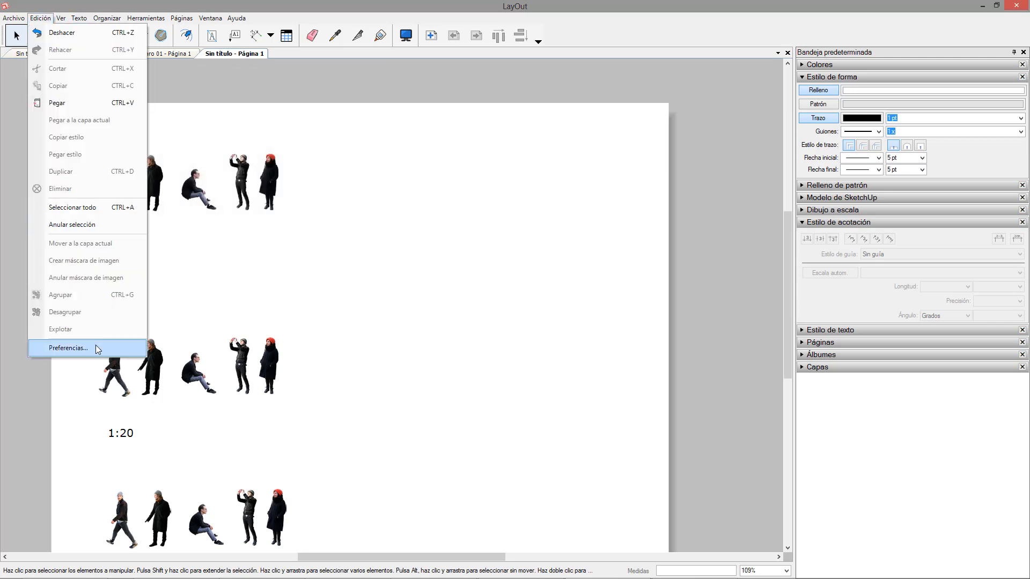
{"action": "left_click", "coordinate": [68, 347]}
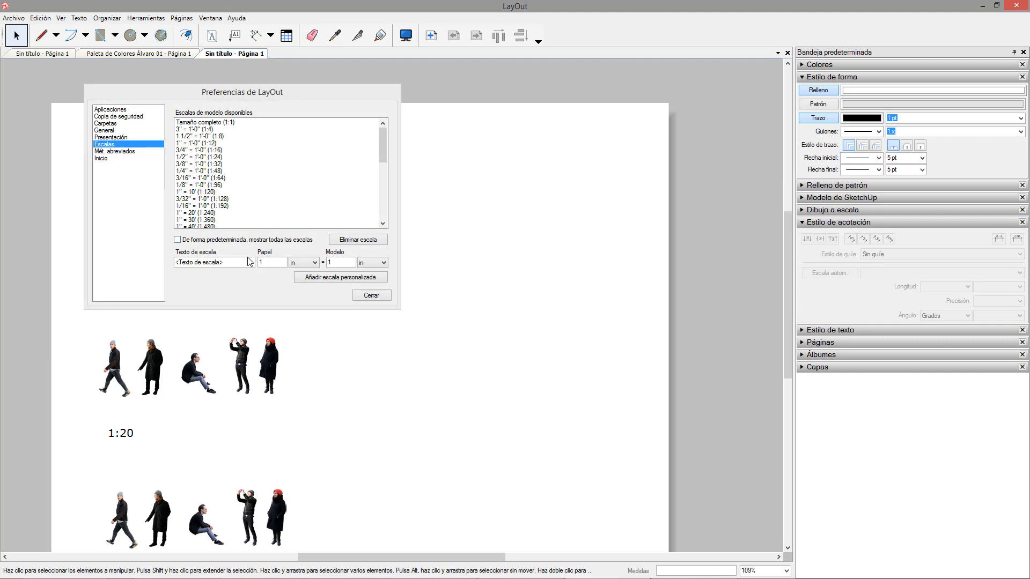
{"action": "left_click", "coordinate": [302, 262]}
{"action": "left_click", "coordinate": [301, 287]}
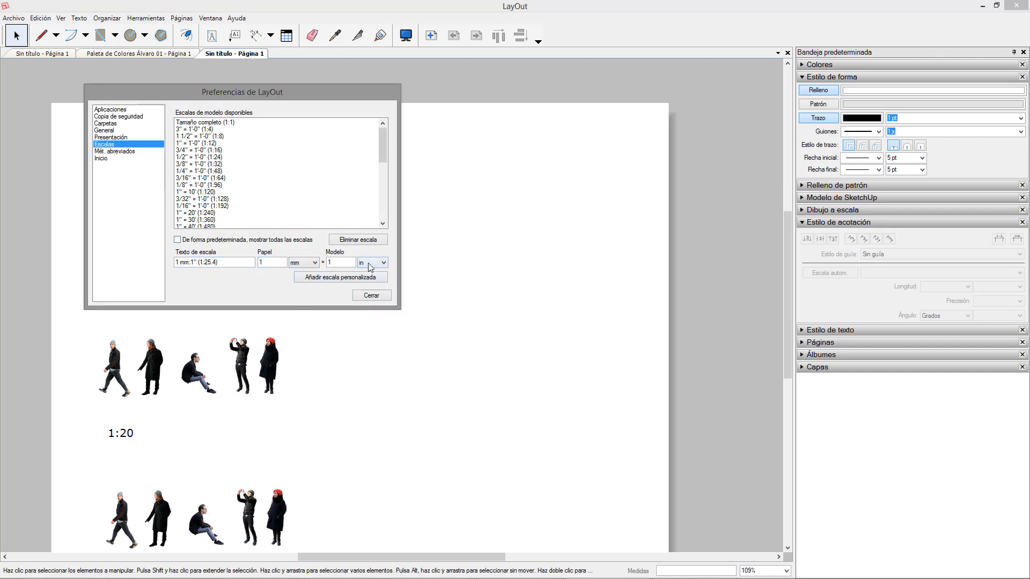
{"action": "left_click", "coordinate": [372, 263]}
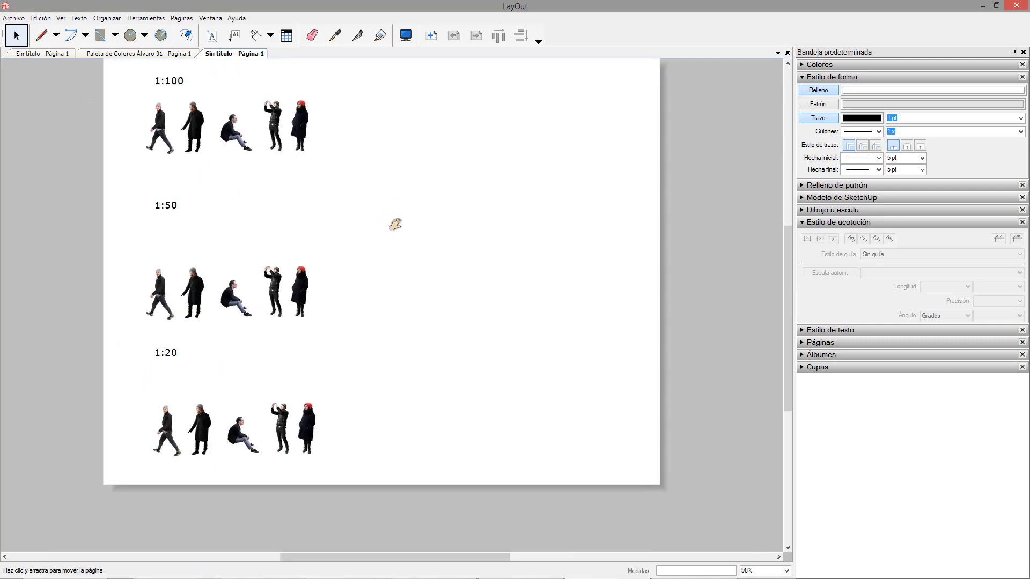
{"action": "middle_click_drag", "start_coordinate": [392, 201], "coordinate": [430, 217]}
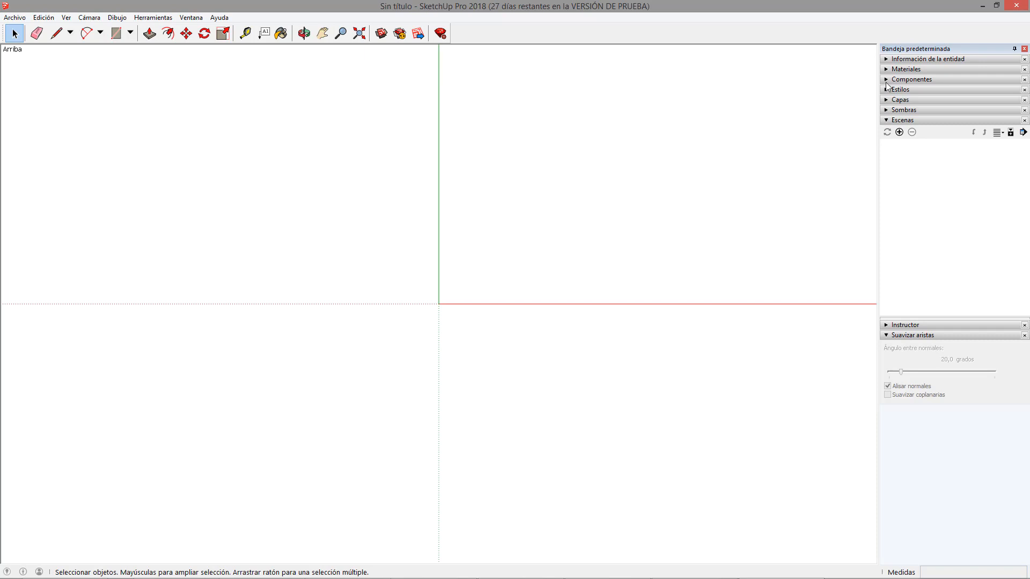
- Switch to SketchUp and insert the standing man in the dark polo shirt from the sample components
{"action": "left_click", "coordinate": [888, 81]}
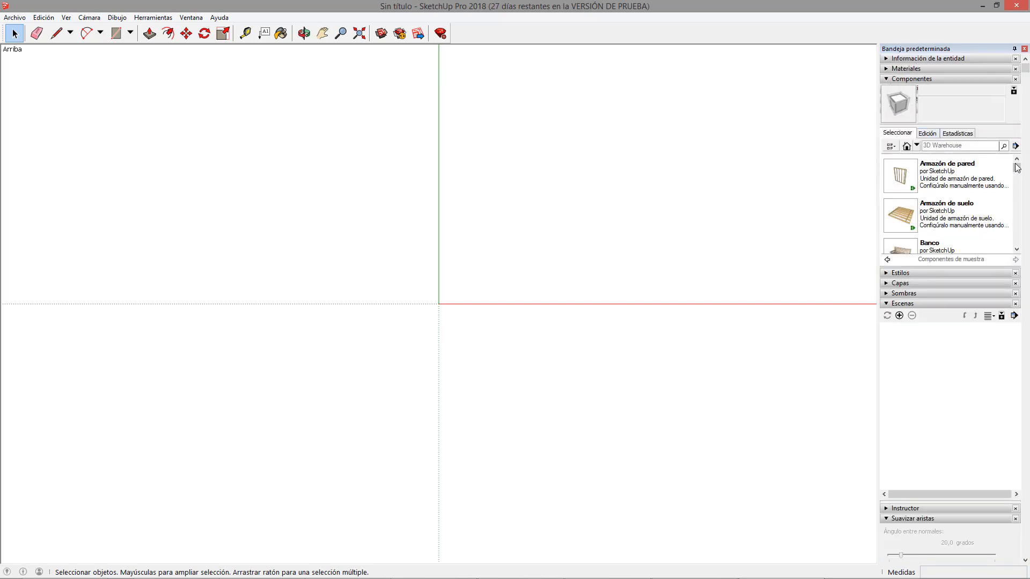
{"action": "left_click_drag", "start_coordinate": [1017, 168], "coordinate": [1019, 186]}
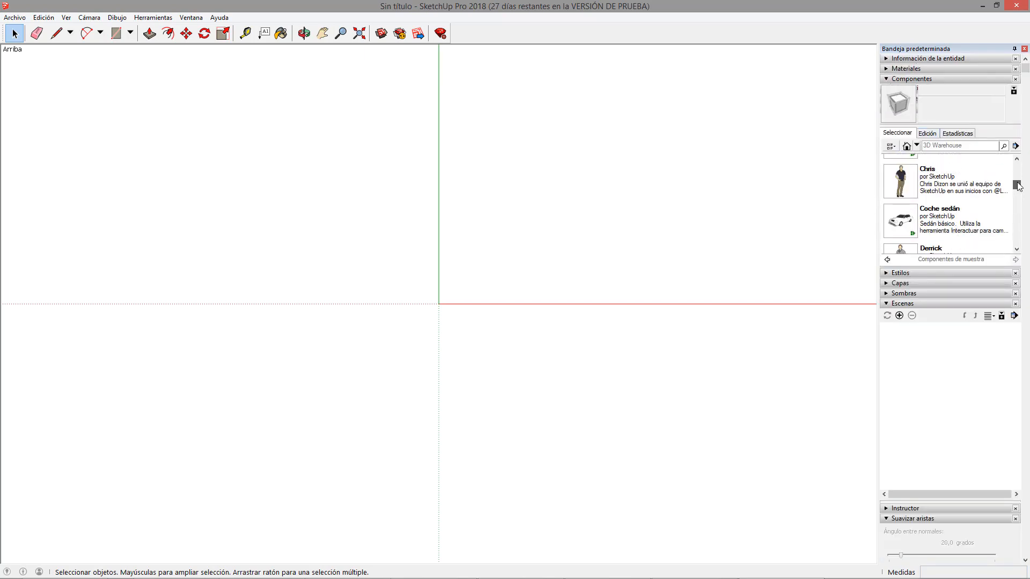
{"action": "left_click", "coordinate": [910, 183]}
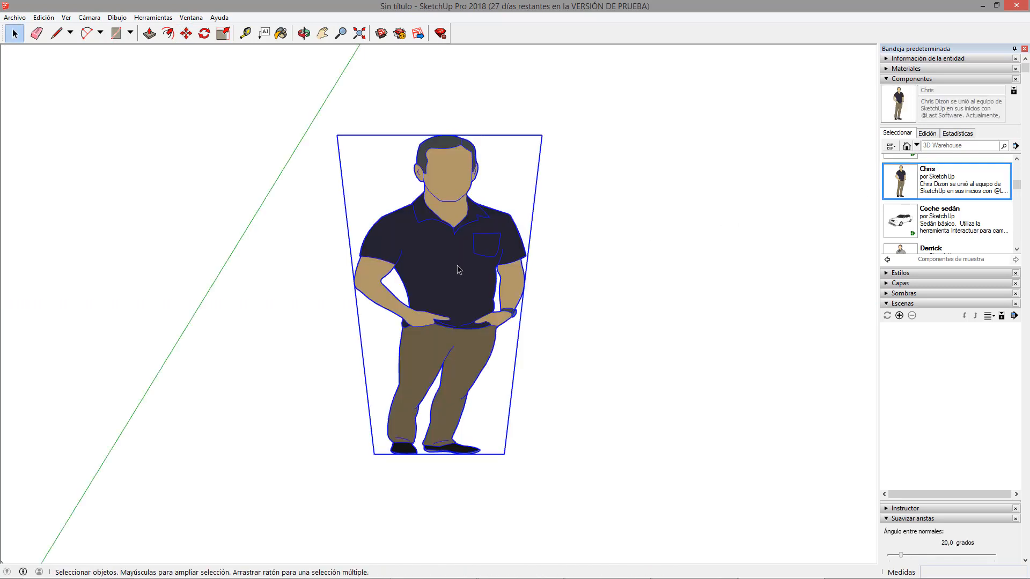
- Check the standing man's height with the Line tool, from his feet to the top of his head
{"action": "scroll", "coordinate": [460, 269], "scroll_direction": "down", "scroll_amount": 3}
{"action": "middle_click_drag", "start_coordinate": [429, 279], "coordinate": [410, 202]}
{"action": "key", "text": "l"}
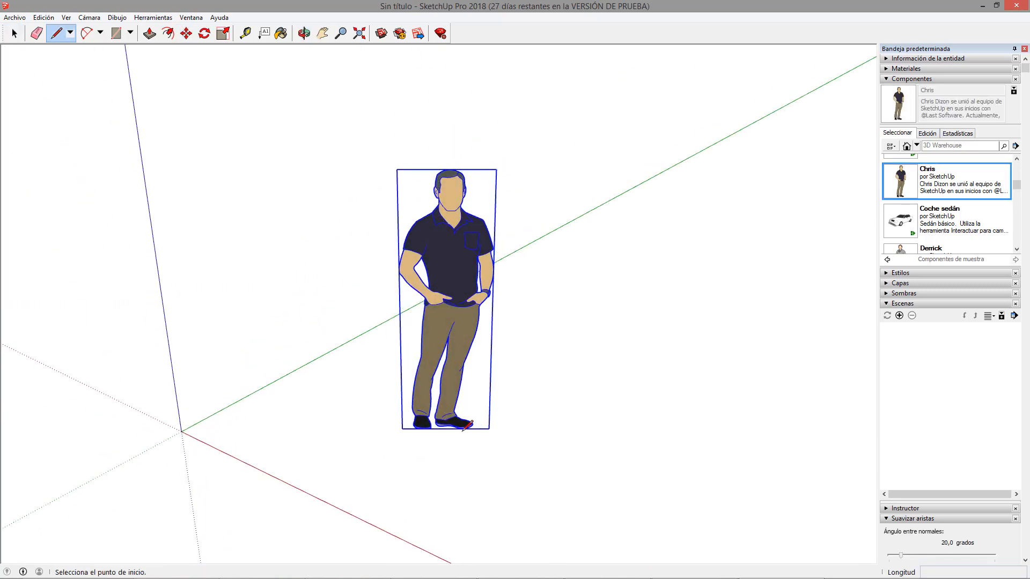
{"action": "left_click", "coordinate": [465, 428]}
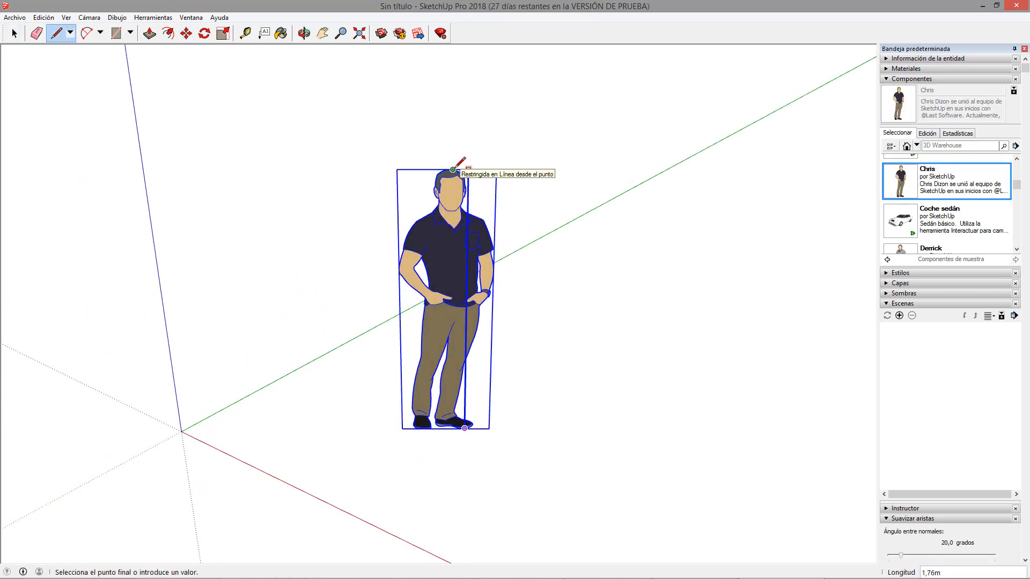
{"action": "key", "text": "space"}
{"action": "middle_click_drag", "start_coordinate": [454, 169], "coordinate": [459, 212]}
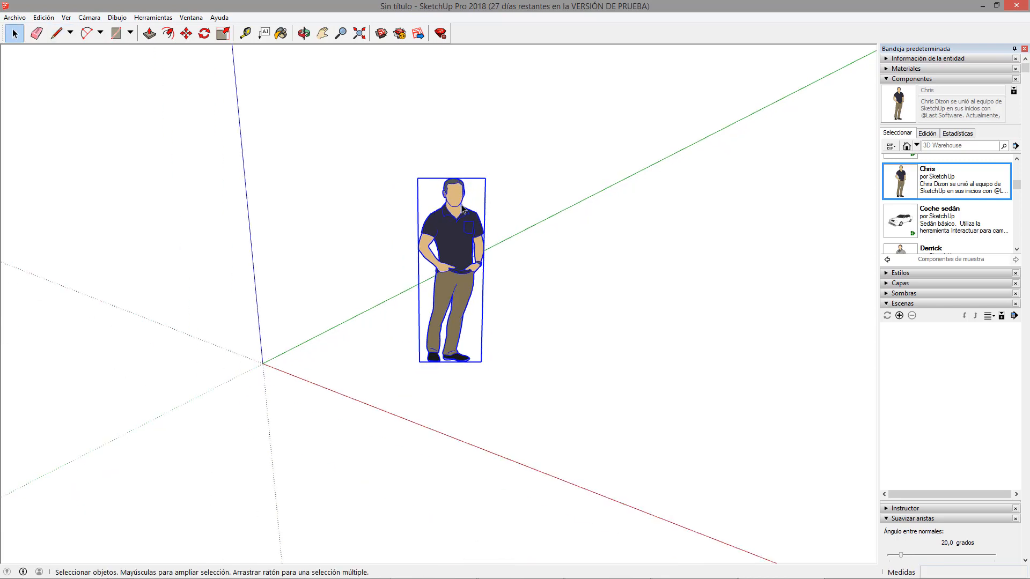
{"action": "scroll", "coordinate": [459, 218], "scroll_direction": "down", "scroll_amount": 2}
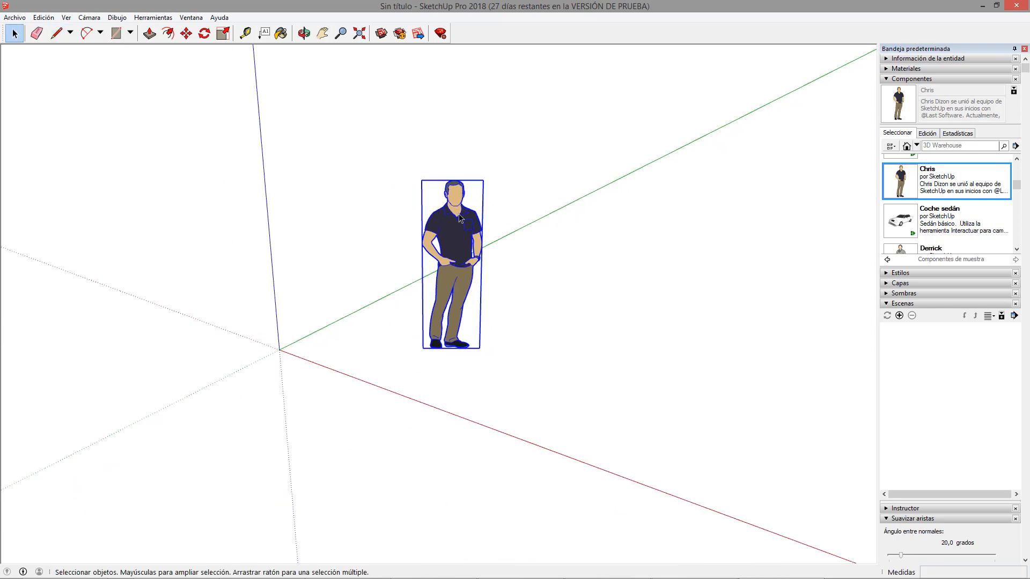
- Copy the standing man from SketchUp and paste him as a viewport onto the LayOut people page
{"action": "left_click", "coordinate": [43, 17]}
{"action": "left_click", "coordinate": [54, 69]}
{"action": "left_click", "coordinate": [573, 578]}
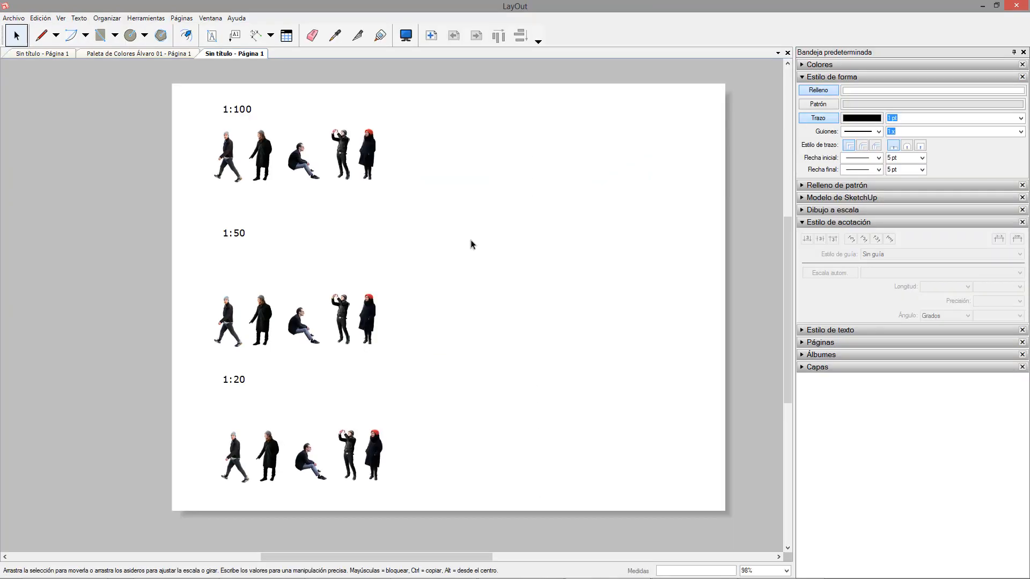
{"action": "left_click", "coordinate": [42, 18]}
{"action": "left_click", "coordinate": [82, 104]}
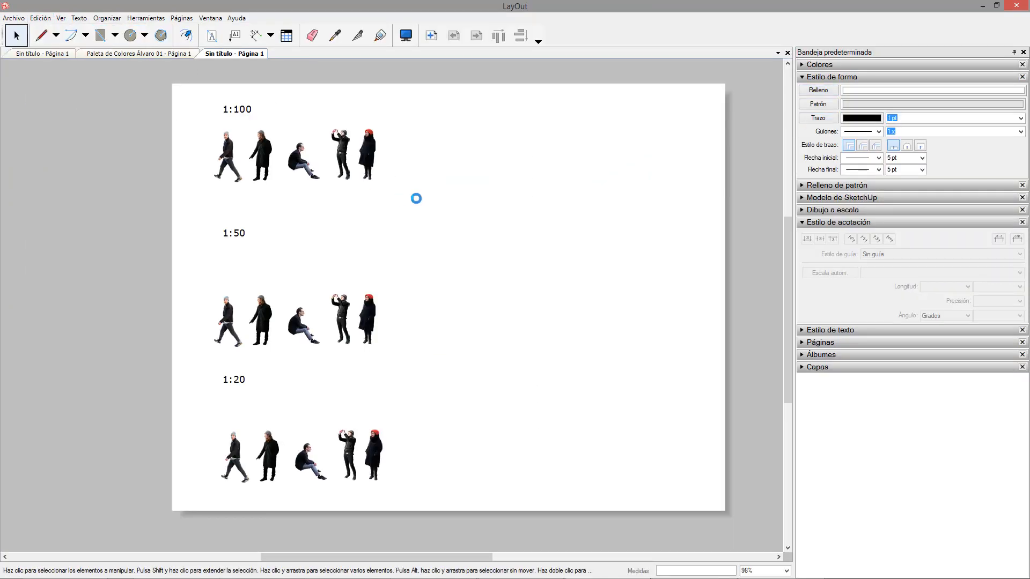
- Move the pasted viewport towards the page's right side and zoom its model view out around the whole man
{"action": "mouse_move", "coordinate": [397, 220]}
{"action": "left_mouse_down"}
{"action": "mouse_move", "coordinate": [485, 202]}
{"action": "mouse_move", "coordinate": [552, 150]}
{"action": "mouse_move", "coordinate": [525, 168]}
{"action": "mouse_move", "coordinate": [544, 220]}
{"action": "left_mouse_up"}
{"action": "double_click", "coordinate": [542, 191]}
{"action": "left_click", "coordinate": [553, 122]}
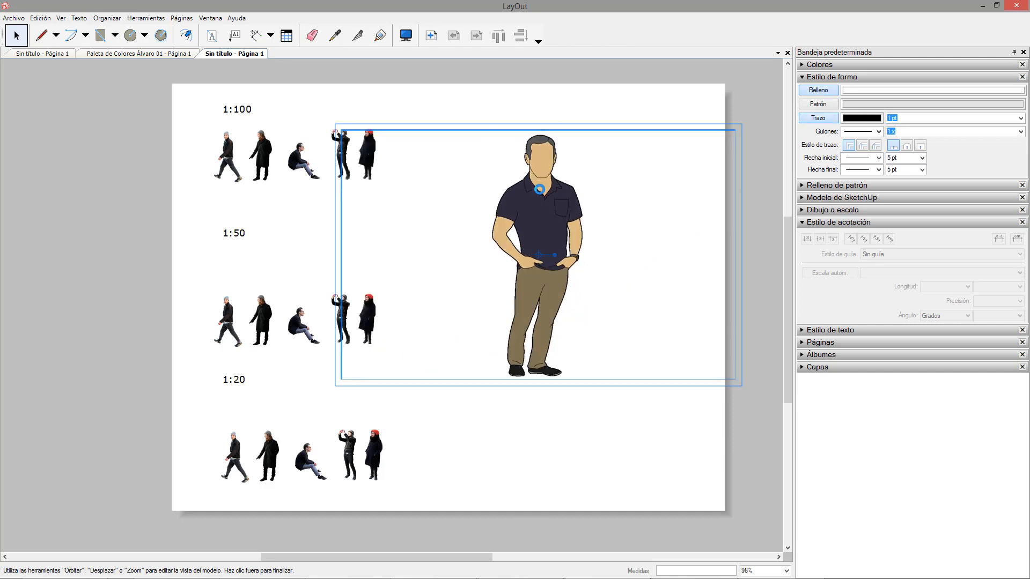
{"action": "left_click", "coordinate": [562, 122]}
{"action": "double_click", "coordinate": [555, 166]}
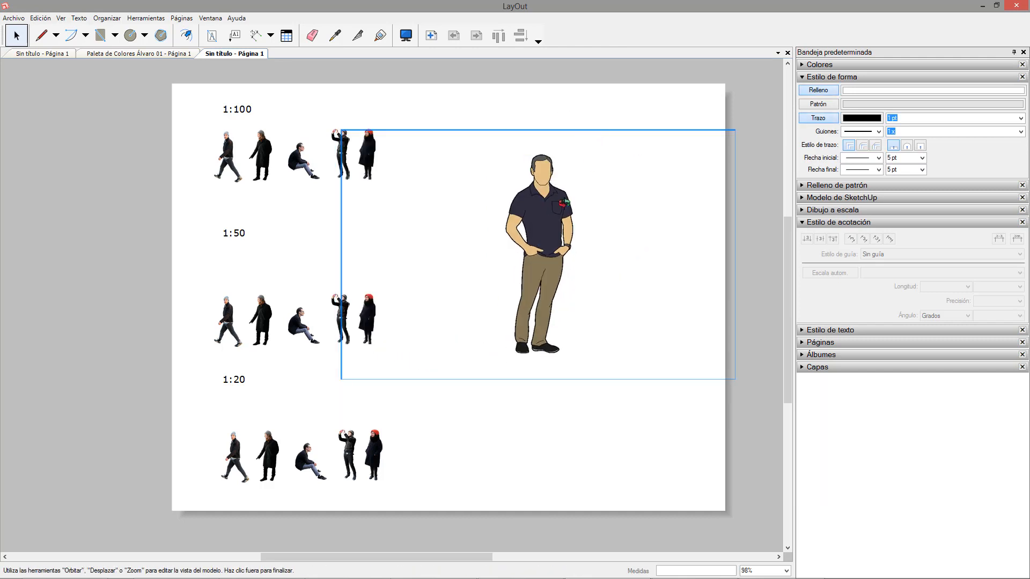
{"action": "key", "text": "Escape"}
- Narrow the viewport's frame around the standing man and move it up the page
{"action": "left_click", "coordinate": [545, 191]}
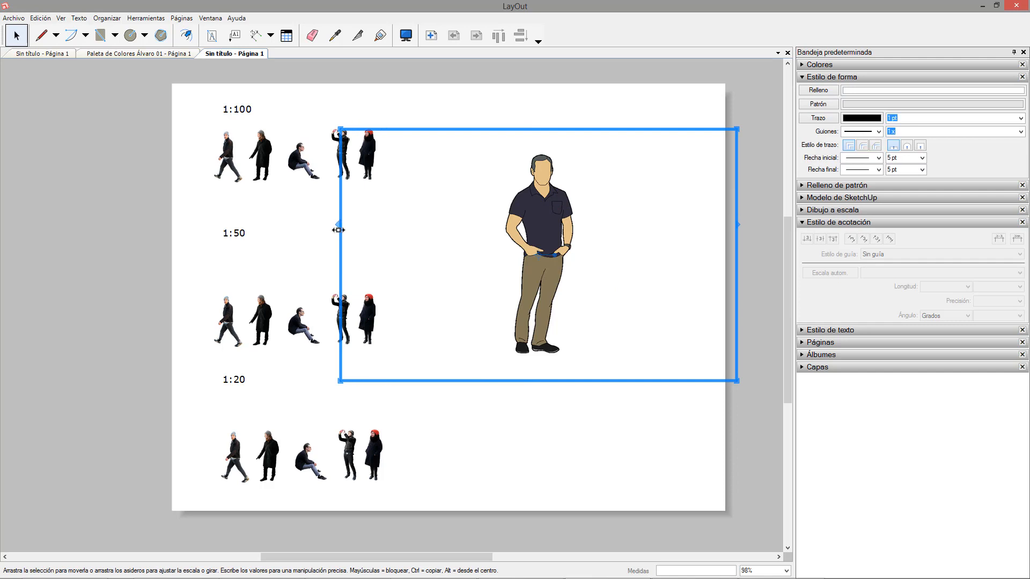
{"action": "left_click_drag", "start_coordinate": [339, 228], "coordinate": [627, 226]}
{"action": "left_click_drag", "start_coordinate": [698, 203], "coordinate": [587, 107]}
{"action": "scroll", "coordinate": [546, 179], "scroll_direction": "down", "scroll_amount": 1}
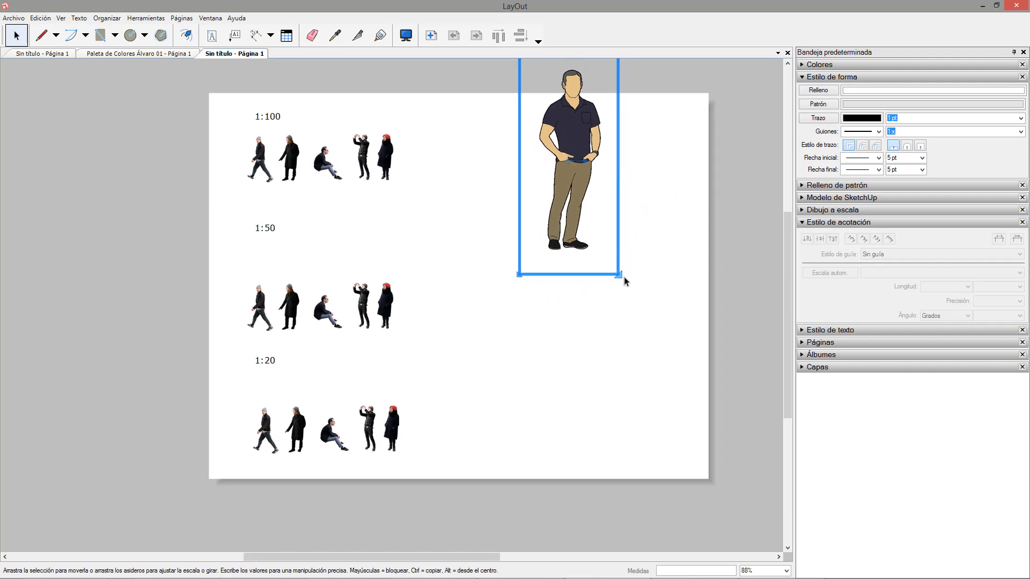
- Shrink the man's viewport and place one copy at the far end of each of the three scale rows
{"action": "left_click_drag", "start_coordinate": [625, 281], "coordinate": [639, 375]}
{"action": "scroll", "coordinate": [533, 143], "scroll_direction": "down", "scroll_amount": 1}
{"action": "left_click", "coordinate": [633, 158]}
- Switch all three viewports of the standing man to orthographic projection
{"action": "left_click", "coordinate": [803, 76]}
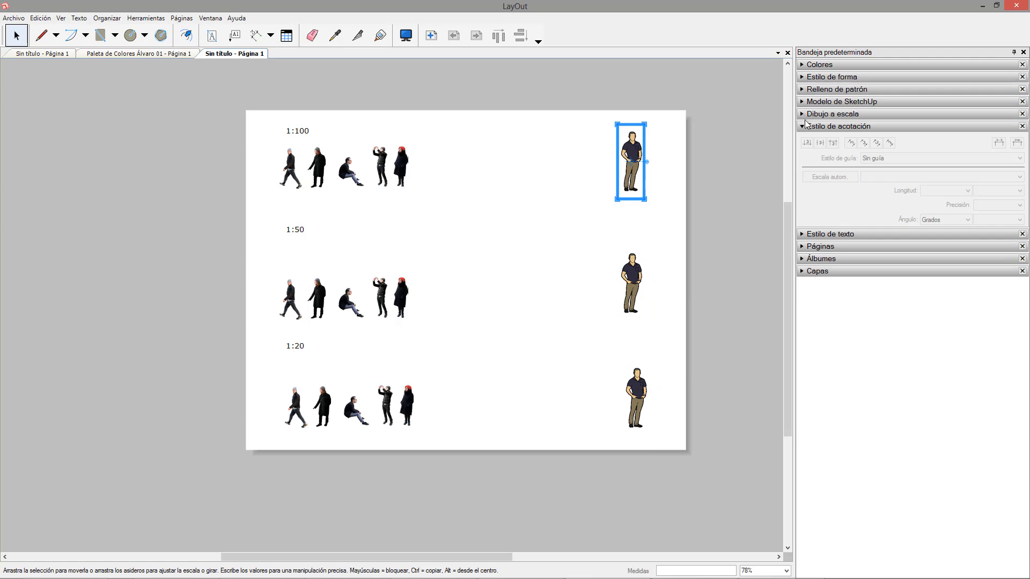
{"action": "left_click", "coordinate": [805, 125]}
{"action": "left_click", "coordinate": [803, 102]}
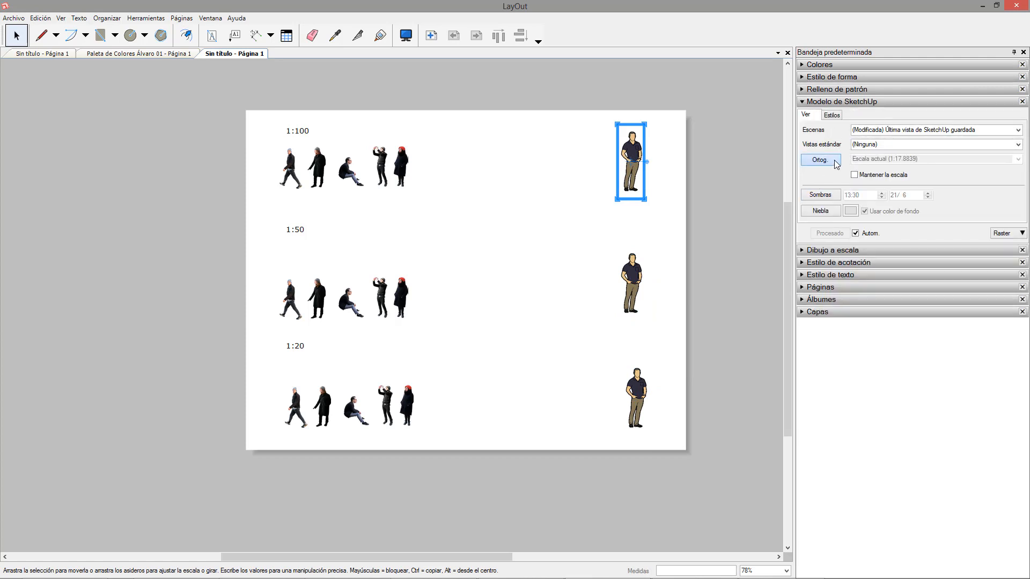
{"action": "left_click", "coordinate": [836, 161]}
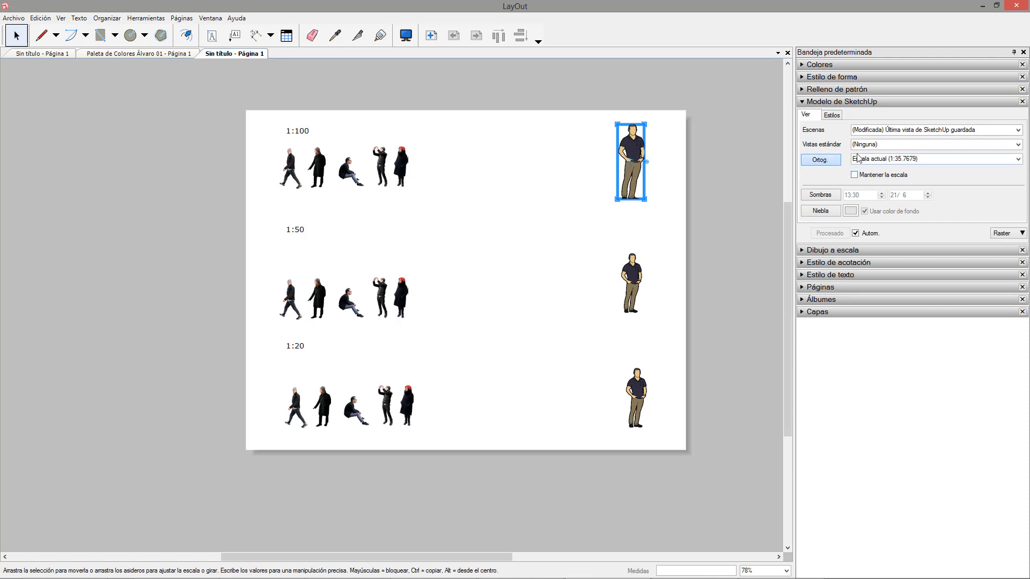
{"action": "left_click_drag", "start_coordinate": [670, 412], "coordinate": [670, 238]}
{"action": "left_click", "coordinate": [821, 160]}
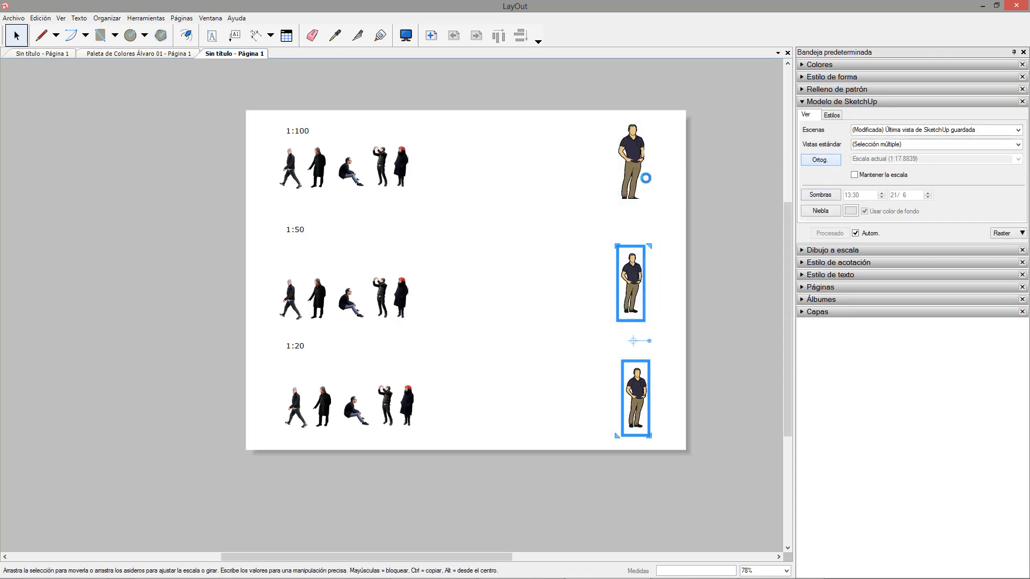
- Apply the Frontal standard view to all three viewports of the standing man
{"action": "left_click_drag", "start_coordinate": [586, 120], "coordinate": [675, 437]}
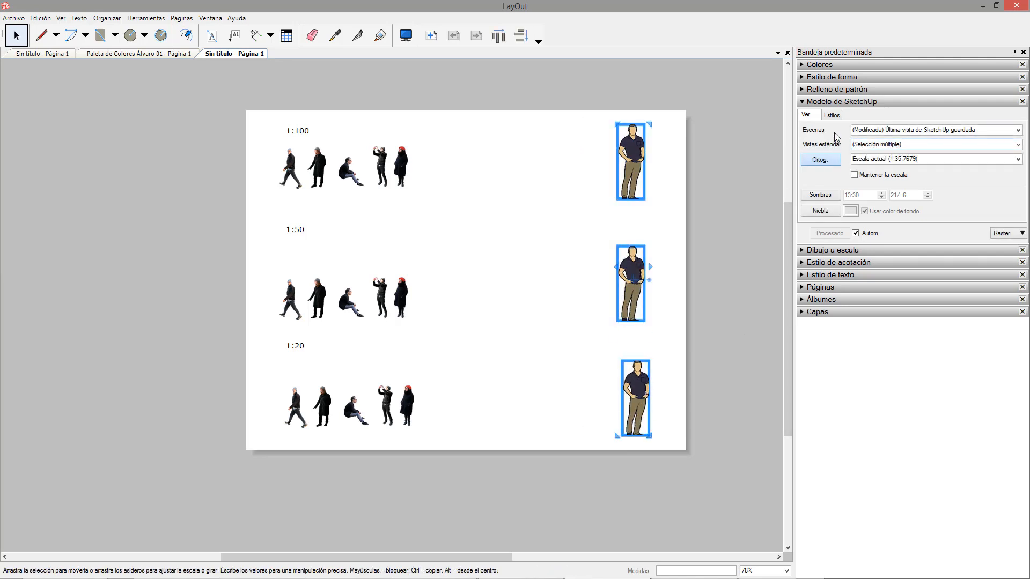
{"action": "left_click", "coordinate": [1018, 145]}
{"action": "left_click", "coordinate": [880, 185]}
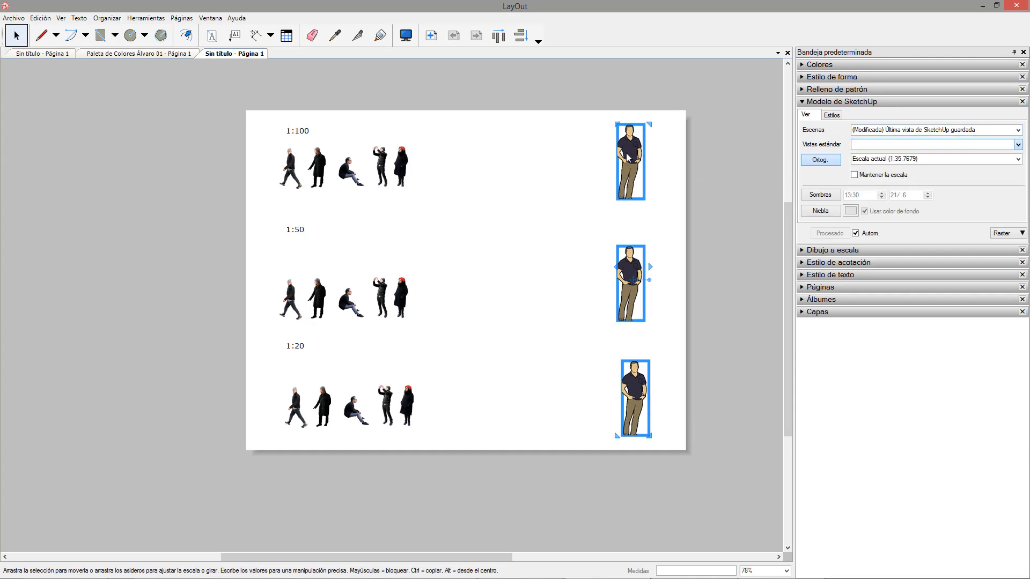
{"action": "left_click", "coordinate": [644, 204]}
{"action": "left_click", "coordinate": [623, 196]}
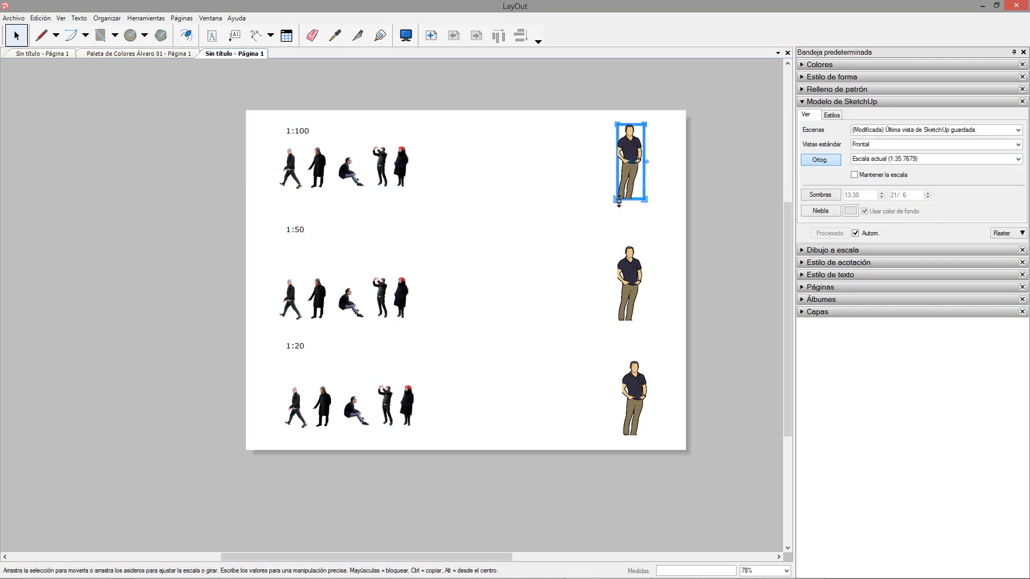
{"action": "mouse_move", "coordinate": [607, 209]}
{"action": "left_mouse_down"}
{"action": "mouse_move", "coordinate": [597, 229]}
{"action": "mouse_move", "coordinate": [606, 209]}
{"action": "left_mouse_up"}
{"action": "double_click", "coordinate": [634, 142]}
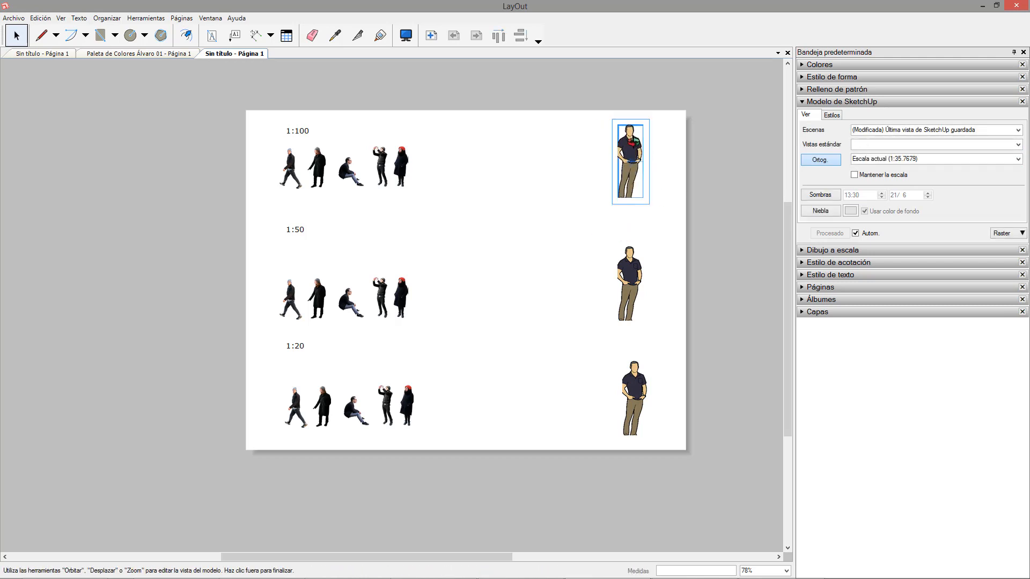
{"action": "left_click", "coordinate": [686, 165]}
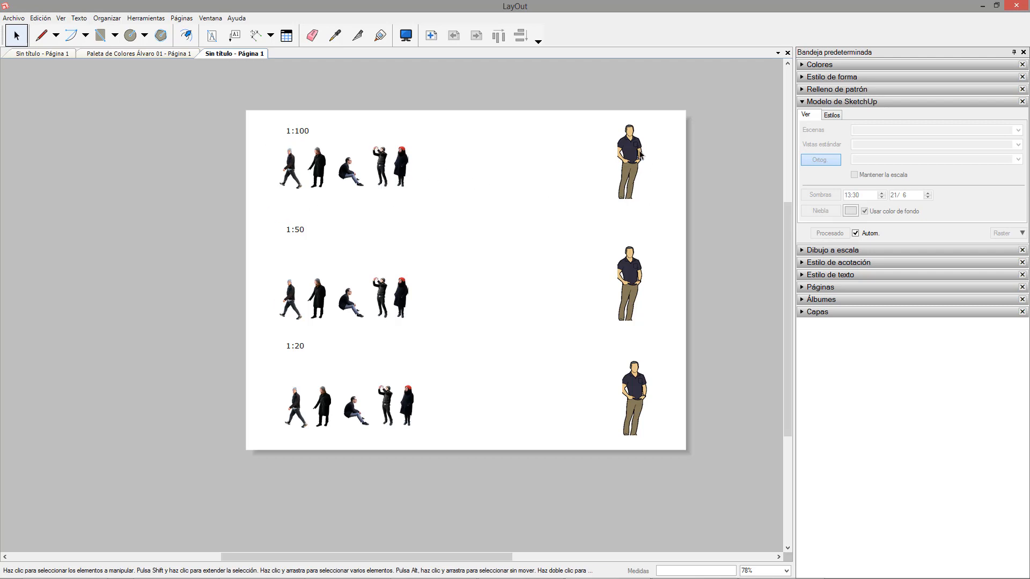
- Set the top viewport's scale to 1 mm:100 mm (1:100) and move it next to the 1:100 row of people
{"action": "left_click_drag", "start_coordinate": [557, 97], "coordinate": [648, 201]}
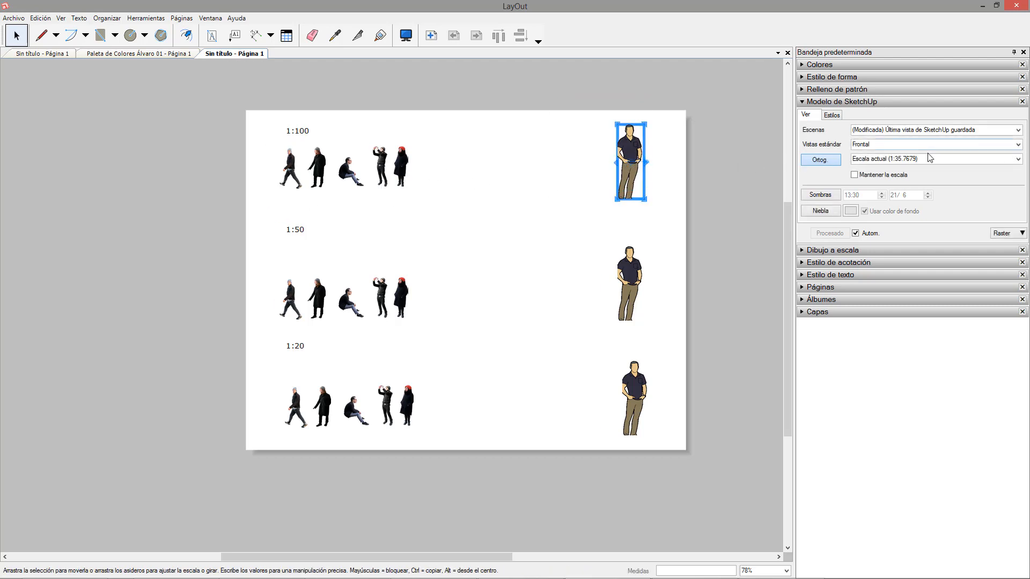
{"action": "right_click", "coordinate": [632, 140]}
{"action": "mouse_move", "coordinate": [703, 383]}
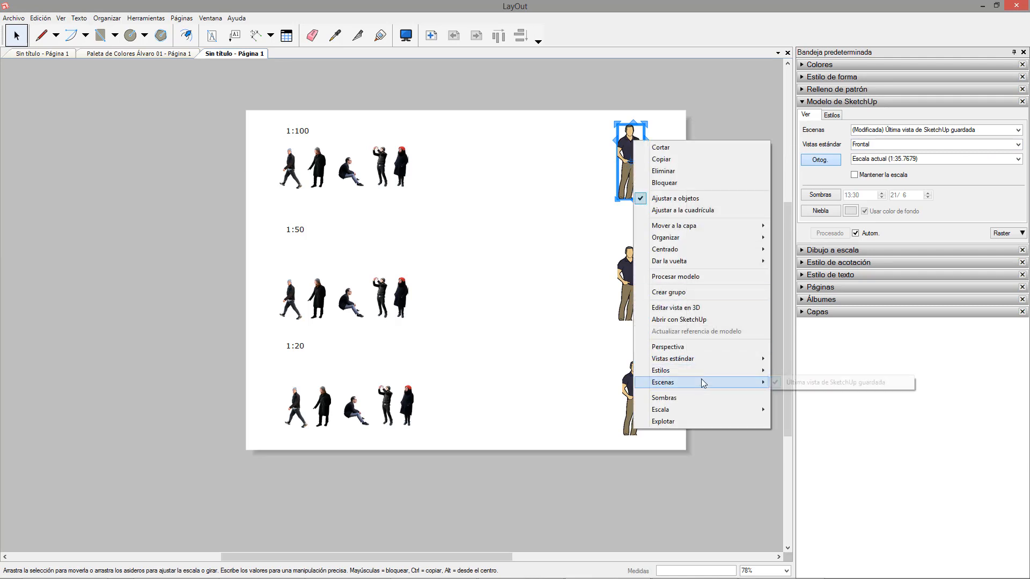
{"action": "mouse_move", "coordinate": [701, 410]}
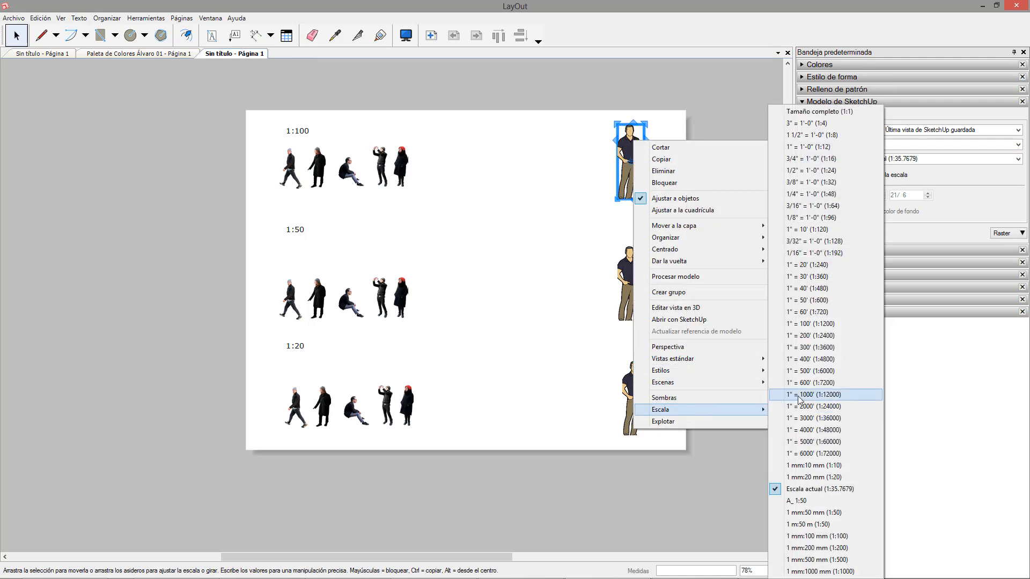
{"action": "left_click", "coordinate": [849, 536]}
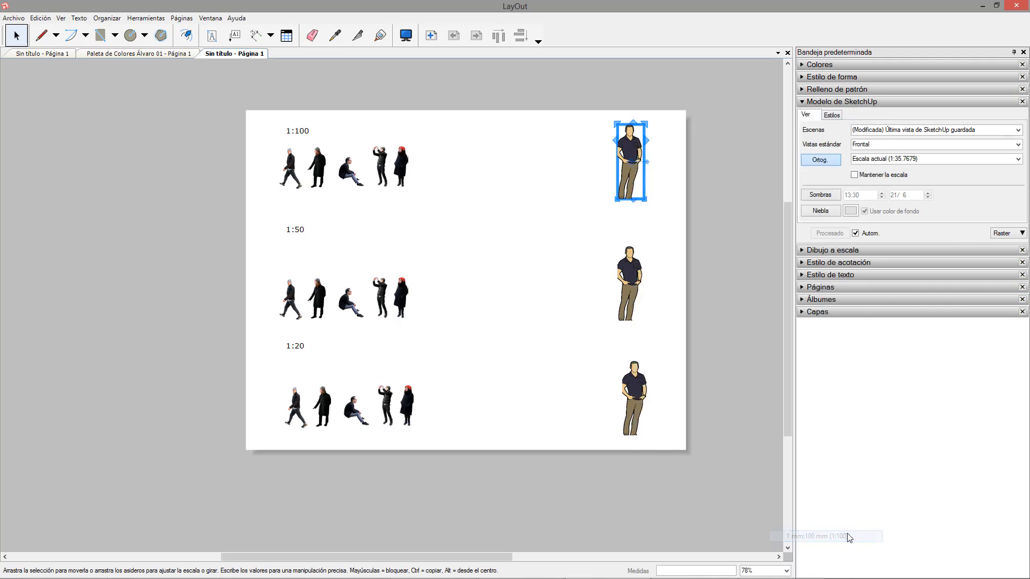
{"action": "left_click", "coordinate": [664, 195]}
{"action": "left_click_drag", "start_coordinate": [634, 163], "coordinate": [439, 155]}
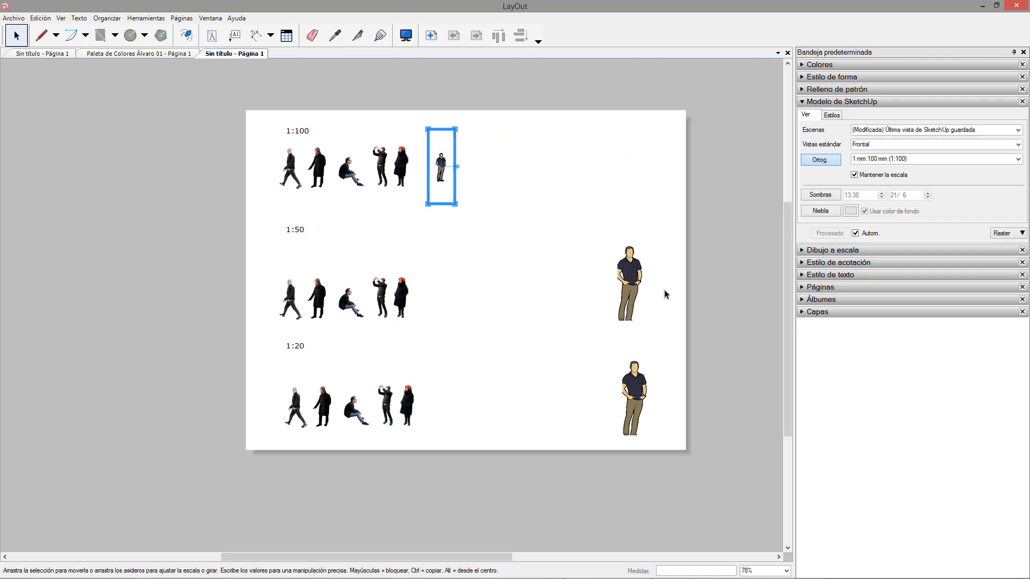
- Set the middle viewport's scale to 1 mm:50 mm (1:50) and move it next to the 1:50 row of people
{"action": "left_click", "coordinate": [593, 281]}
{"action": "left_click_drag", "start_coordinate": [629, 279], "coordinate": [469, 267]}
{"action": "right_click", "coordinate": [469, 267]}
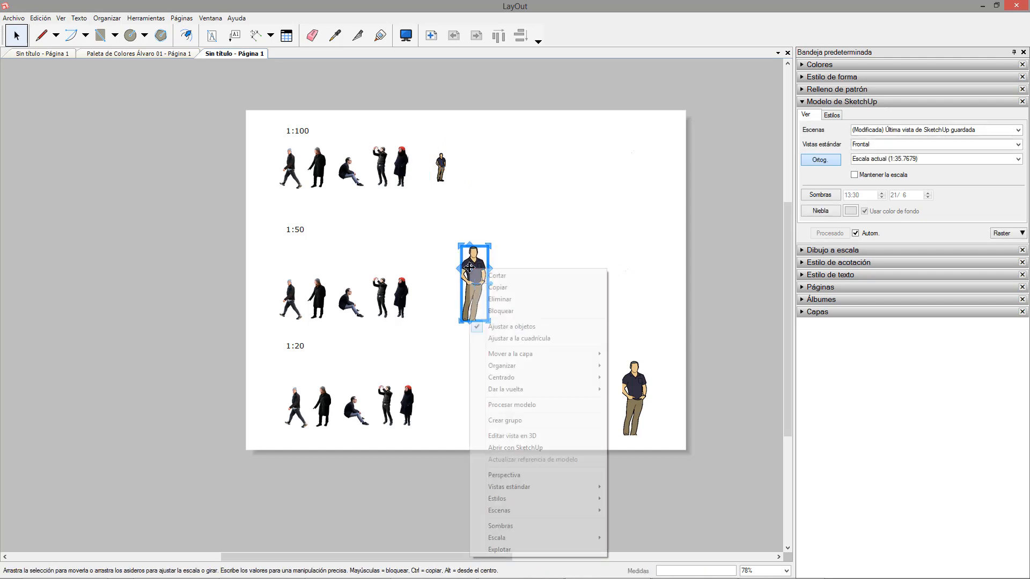
{"action": "mouse_move", "coordinate": [603, 534]}
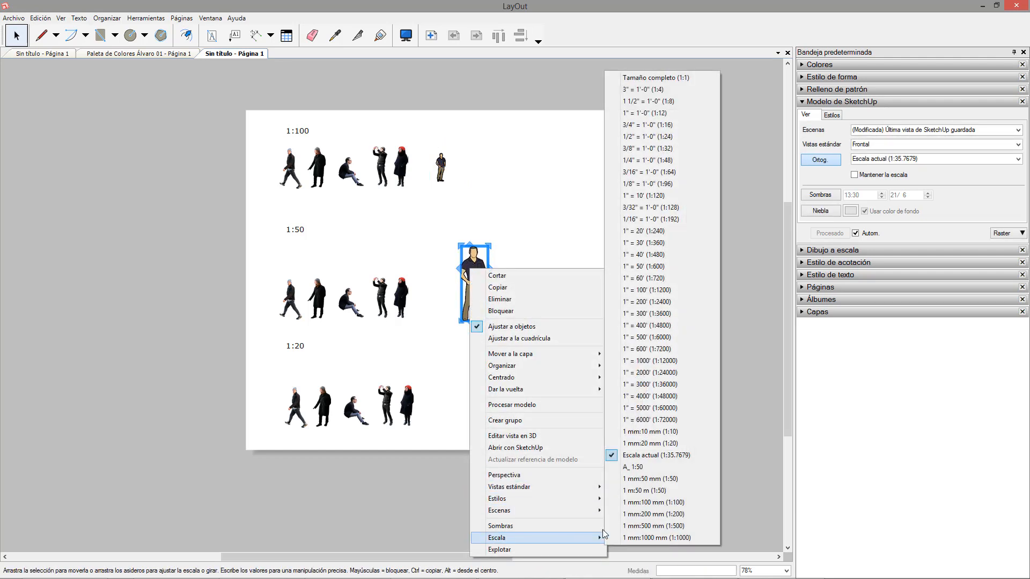
{"action": "left_click", "coordinate": [685, 496]}
{"action": "left_click_drag", "start_coordinate": [475, 267], "coordinate": [442, 274]}
- Move the last viewport of the standing man towards the 1:20 row of people and keep it selected
{"action": "left_click_drag", "start_coordinate": [637, 378], "coordinate": [529, 327]}
{"action": "right_click", "coordinate": [530, 327]}
{"action": "mouse_move", "coordinate": [601, 307]}
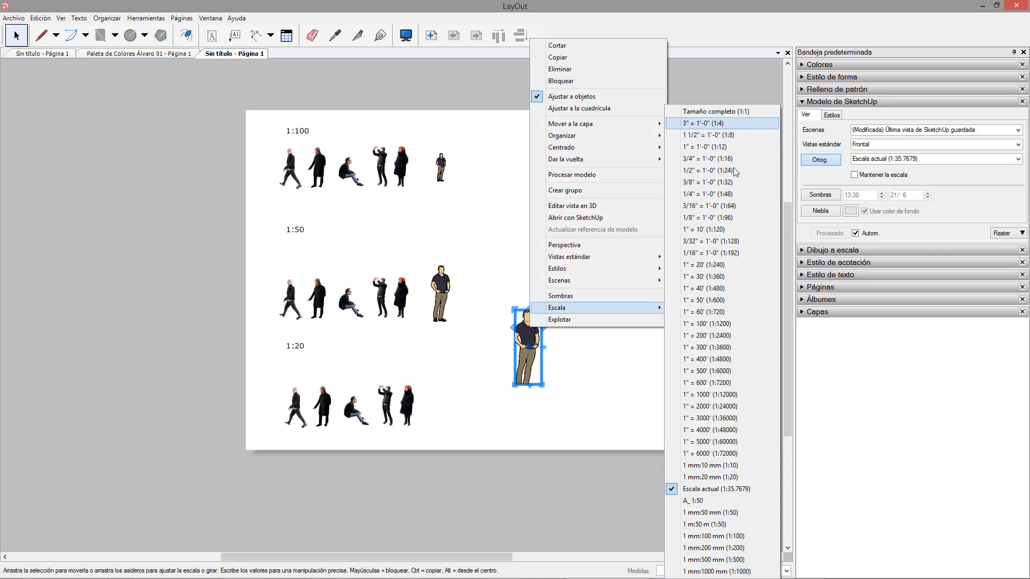
{"action": "left_click", "coordinate": [557, 361]}
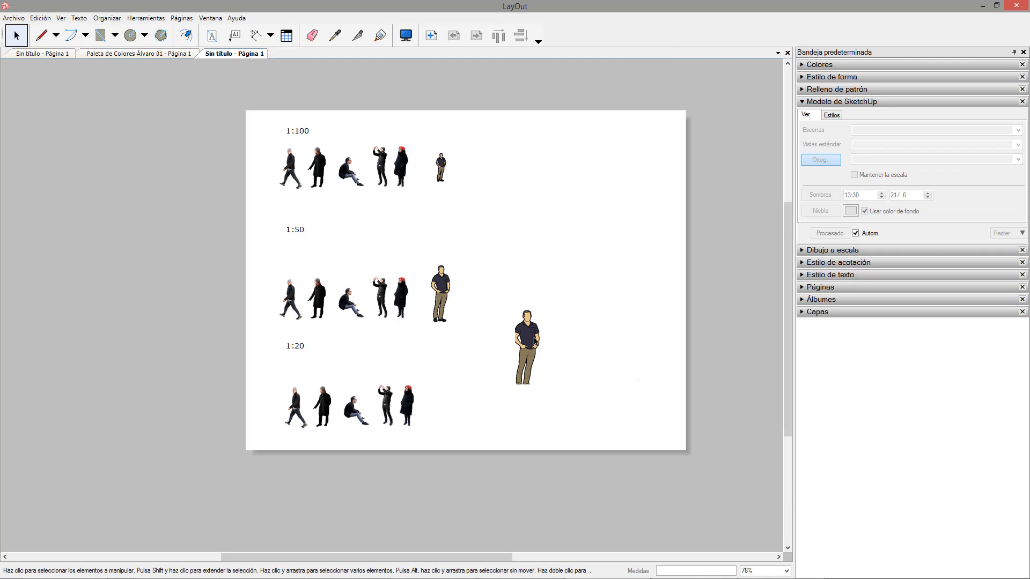
{"action": "left_click", "coordinate": [535, 341]}
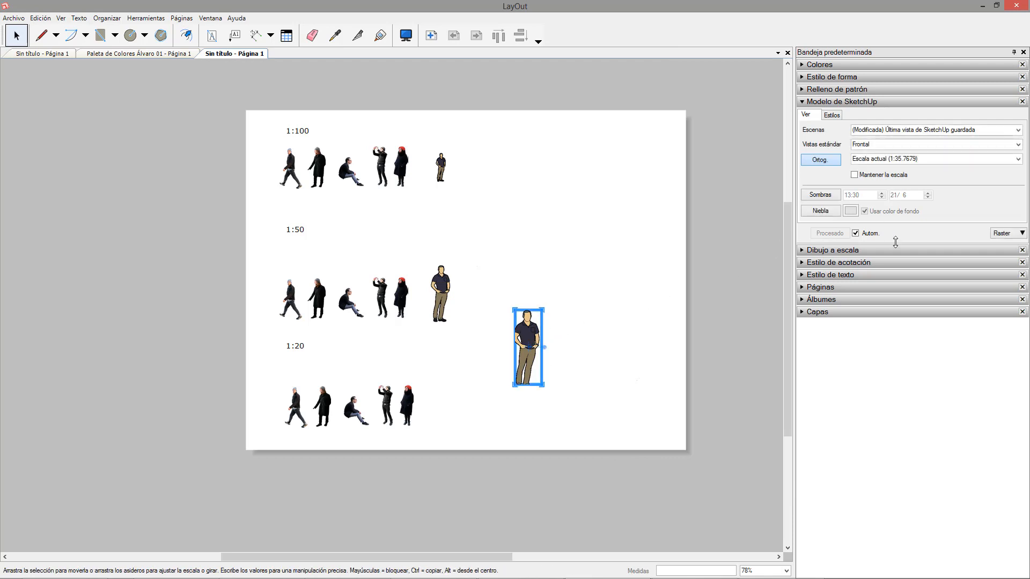
- Start a custom model scale for the viewport and set its paper side to 1 mm
{"action": "left_click", "coordinate": [1018, 160]}
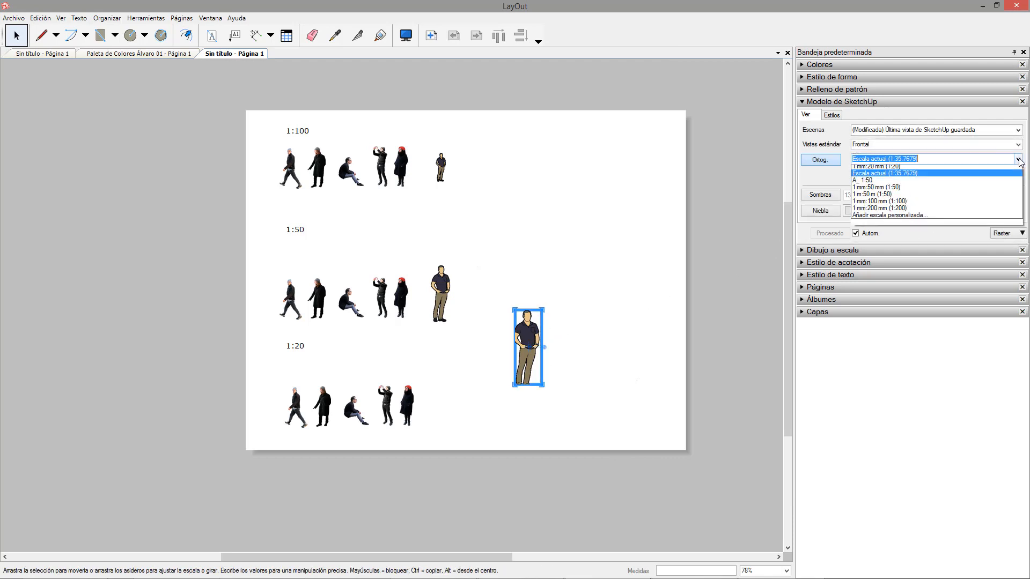
{"action": "left_click", "coordinate": [894, 225]}
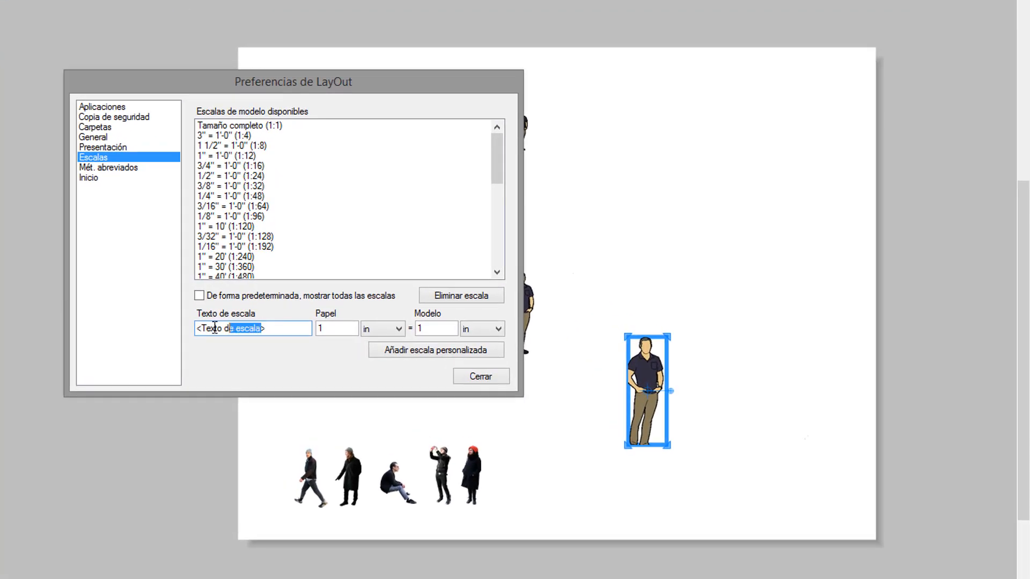
{"action": "key", "text": "BackSpace"}
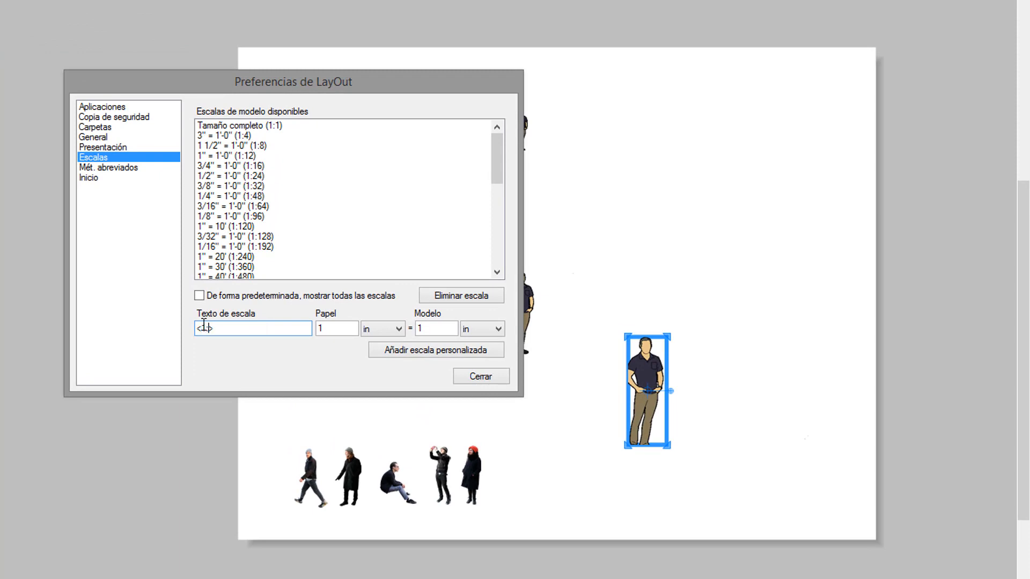
{"action": "left_click", "coordinate": [382, 329]}
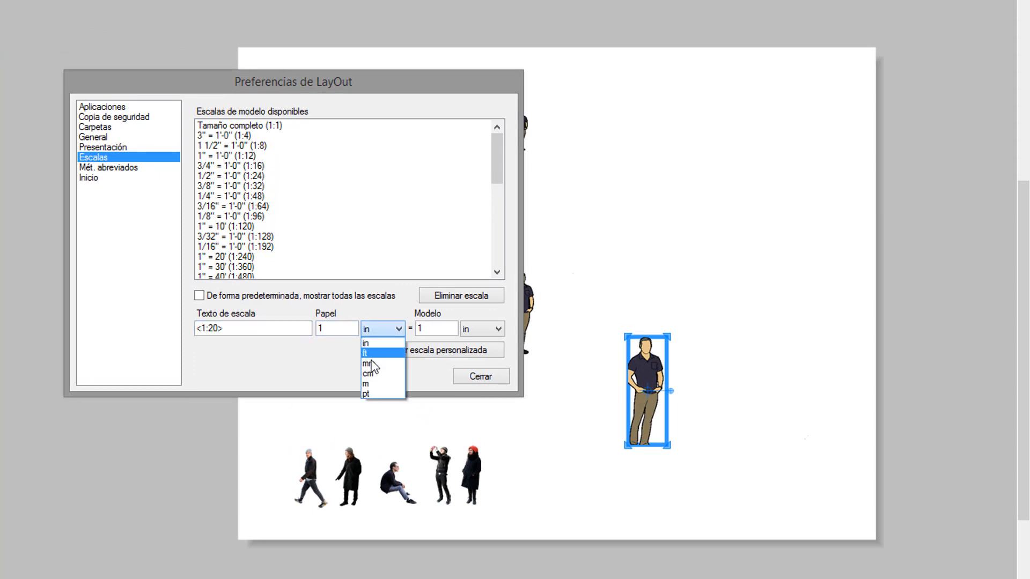
{"action": "left_click", "coordinate": [371, 352]}
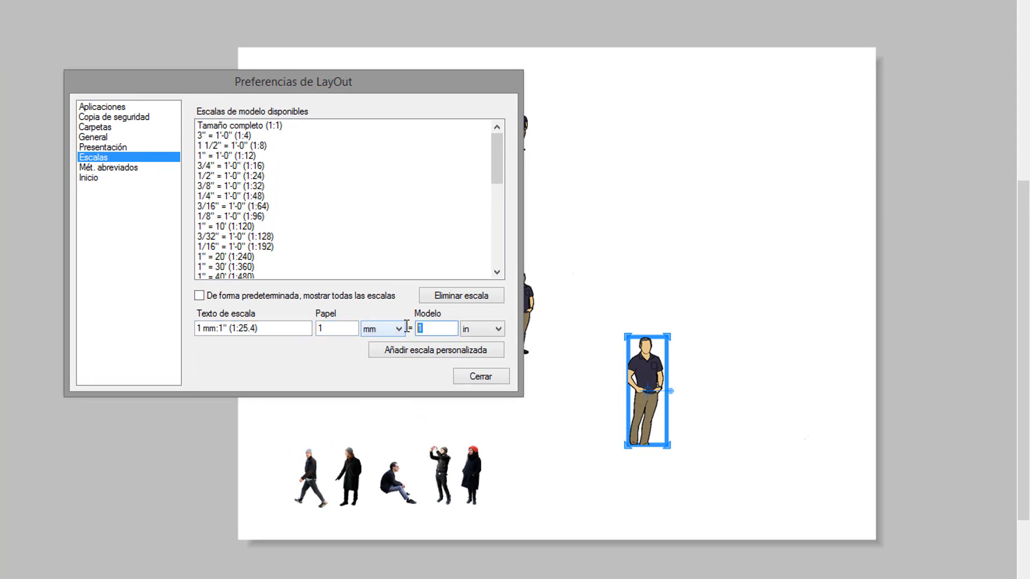
- Set the custom scale's model side to 20 mm, add it to the available scales and close the preferences
{"action": "type", "text": "20"}
{"action": "left_click", "coordinate": [473, 329]}
{"action": "left_click", "coordinate": [473, 364]}
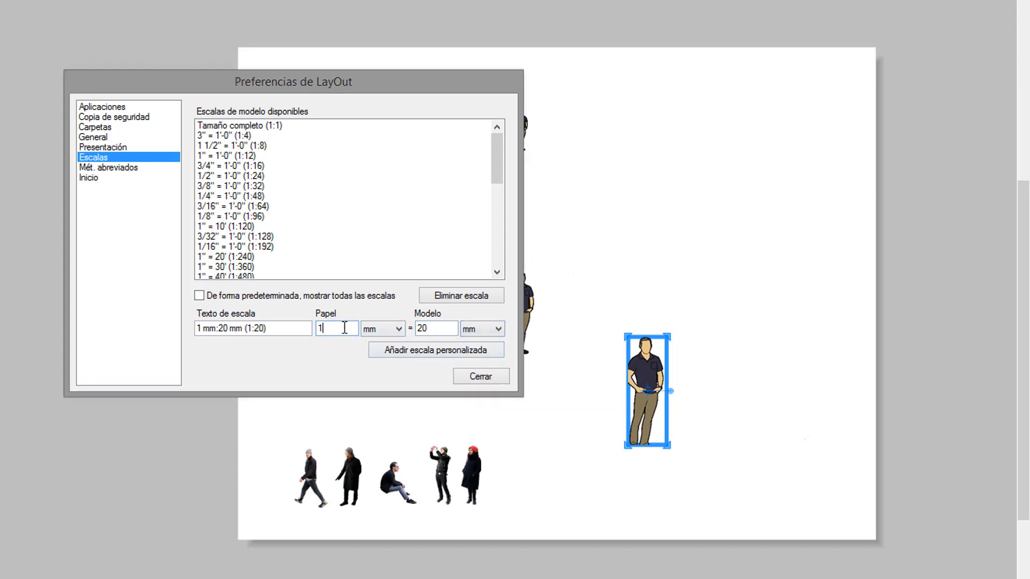
{"action": "left_click", "coordinate": [443, 349]}
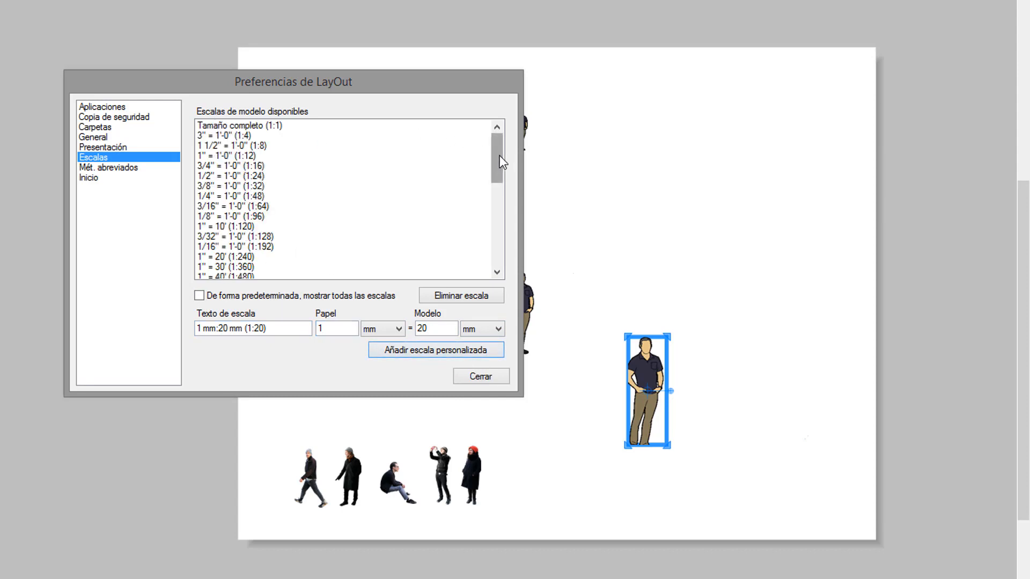
{"action": "left_click_drag", "start_coordinate": [497, 155], "coordinate": [499, 248]}
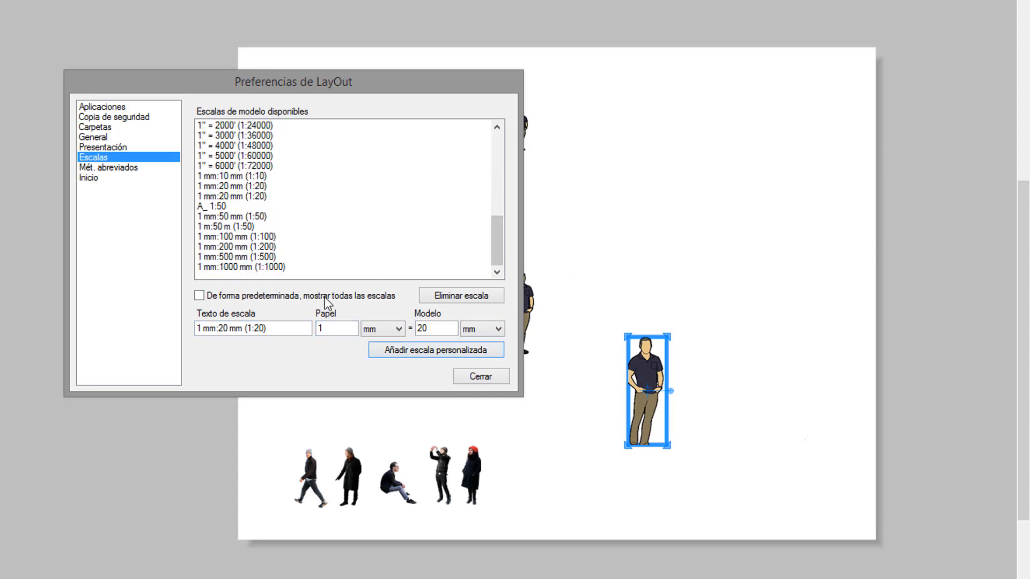
{"action": "left_click", "coordinate": [534, 223]}
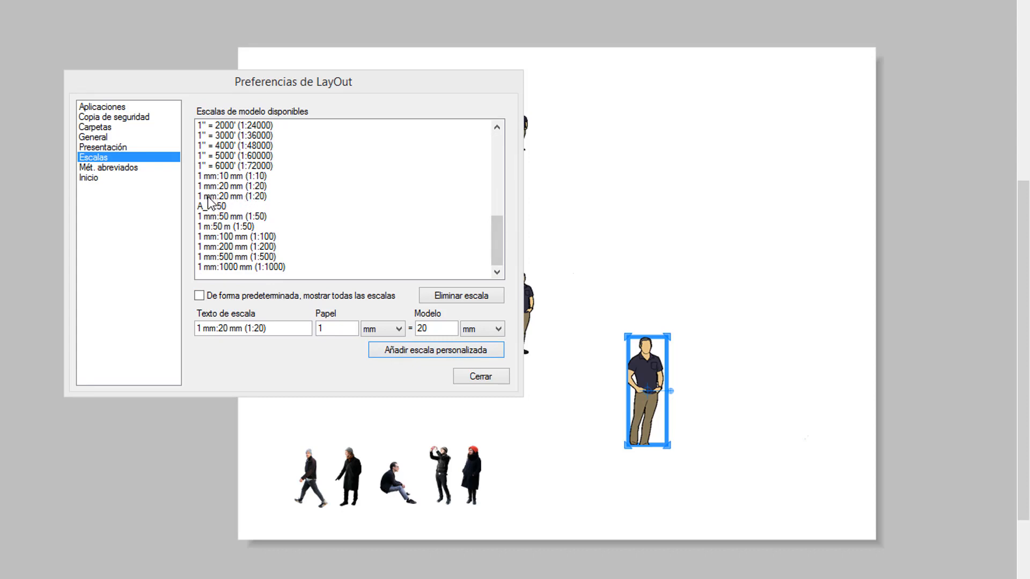
{"action": "left_click", "coordinate": [459, 352]}
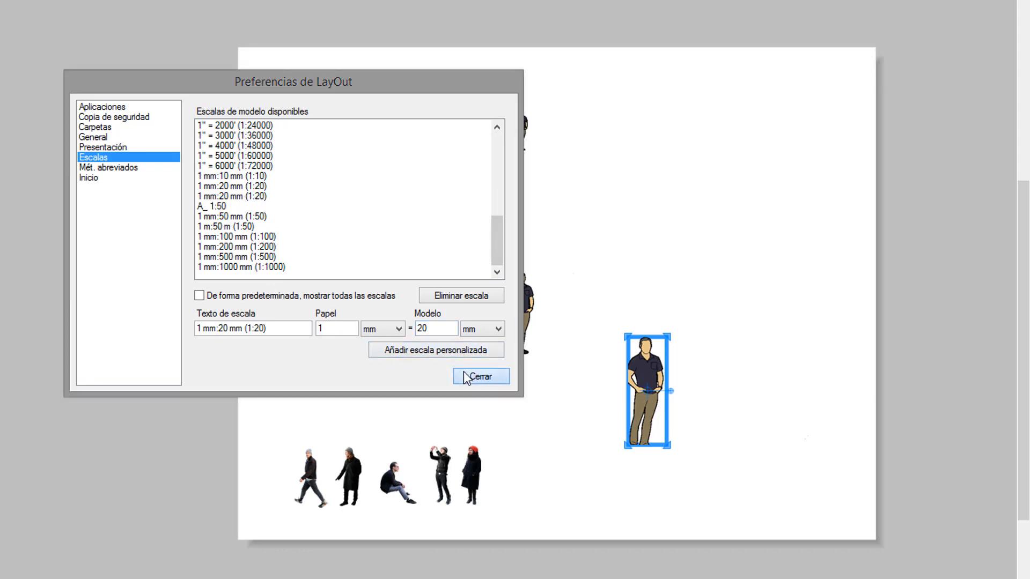
{"action": "left_click", "coordinate": [465, 377]}
- Set the last viewport's scale to 1 mm:20 mm (1:20) and enlarge its frame to show the whole standing man
{"action": "right_click", "coordinate": [654, 357]}
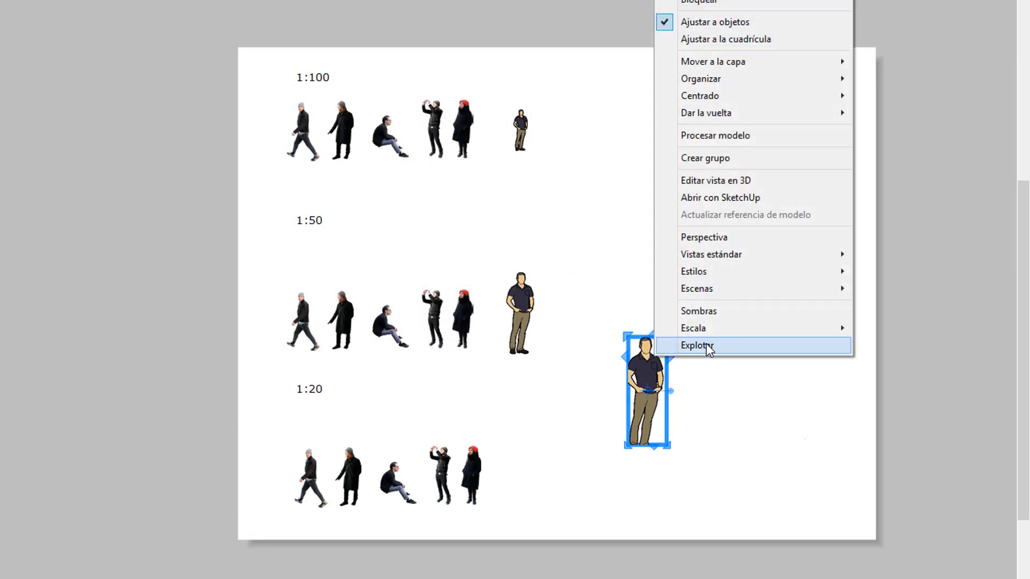
{"action": "mouse_move", "coordinate": [737, 330]}
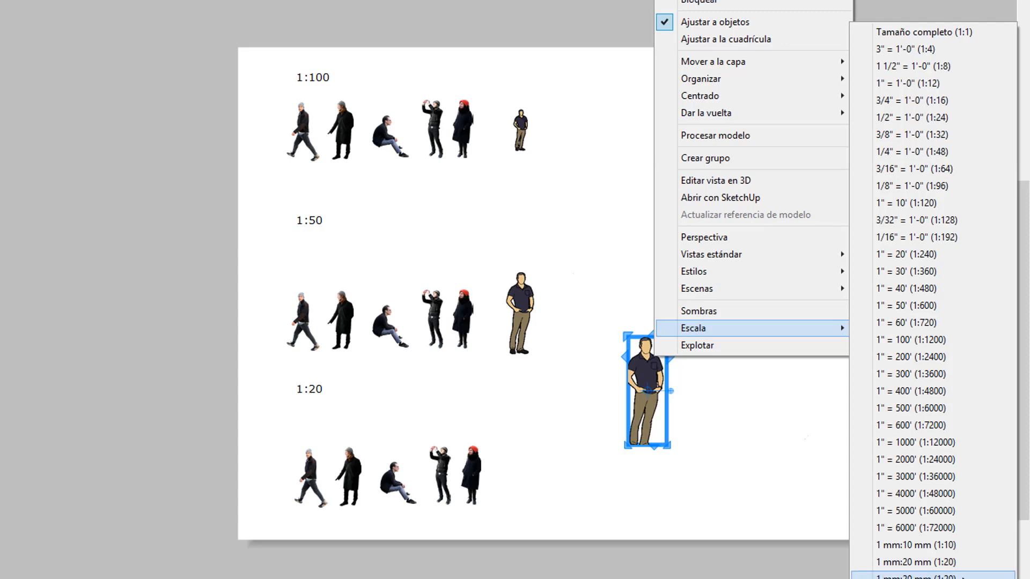
{"action": "left_click", "coordinate": [918, 577]}
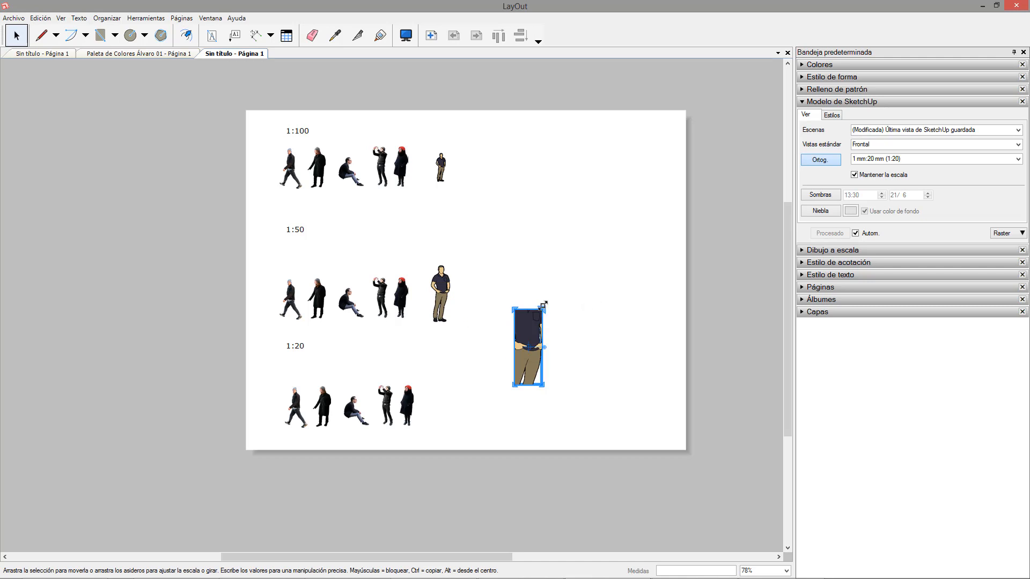
{"action": "left_click_drag", "start_coordinate": [543, 305], "coordinate": [571, 236]}
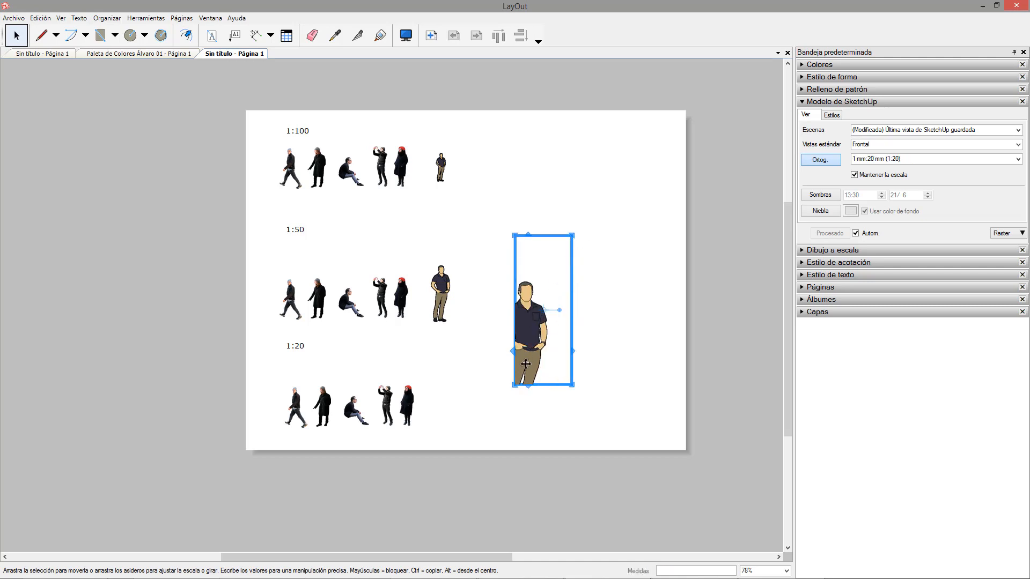
{"action": "left_click_drag", "start_coordinate": [513, 385], "coordinate": [480, 436]}
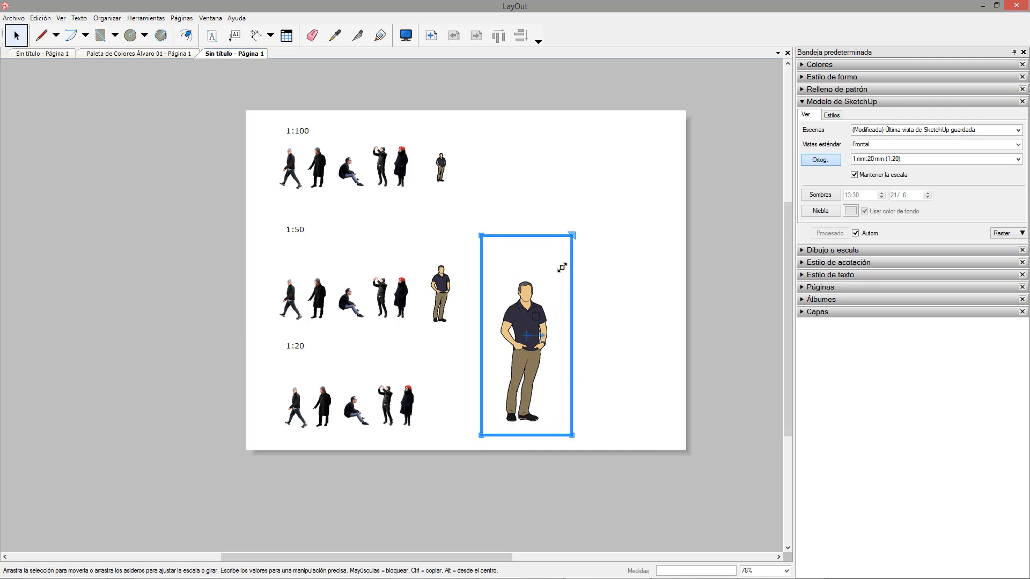
{"action": "left_click", "coordinate": [461, 207]}
- Draw horizontal ground lines beneath the 1:100 and 1:50 rows of people, the first about 123 mm long, extending under the standing man
{"action": "scroll", "coordinate": [328, 147], "scroll_direction": "up", "scroll_amount": 6}
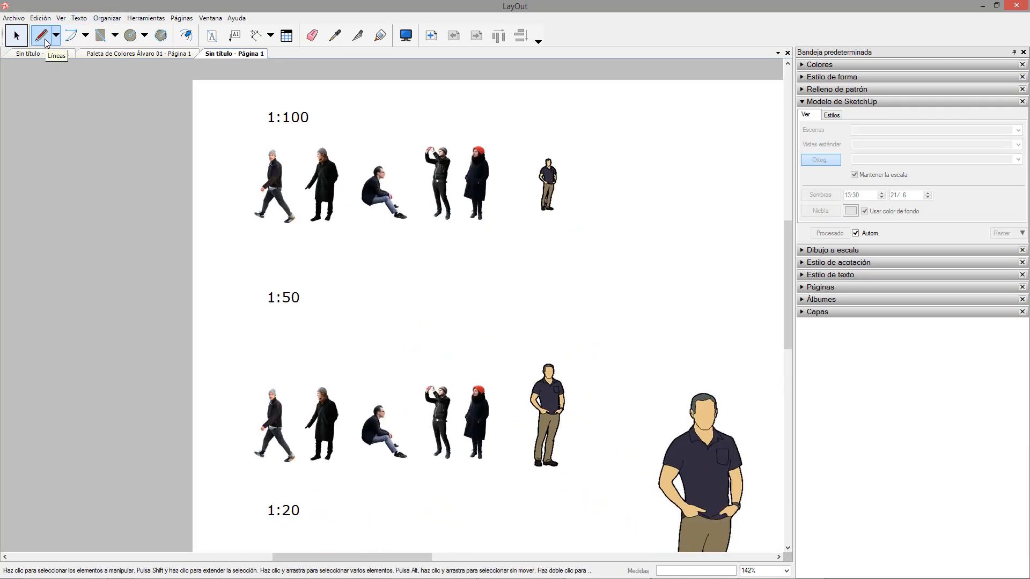
{"action": "left_click", "coordinate": [42, 35]}
{"action": "left_click", "coordinate": [236, 229]}
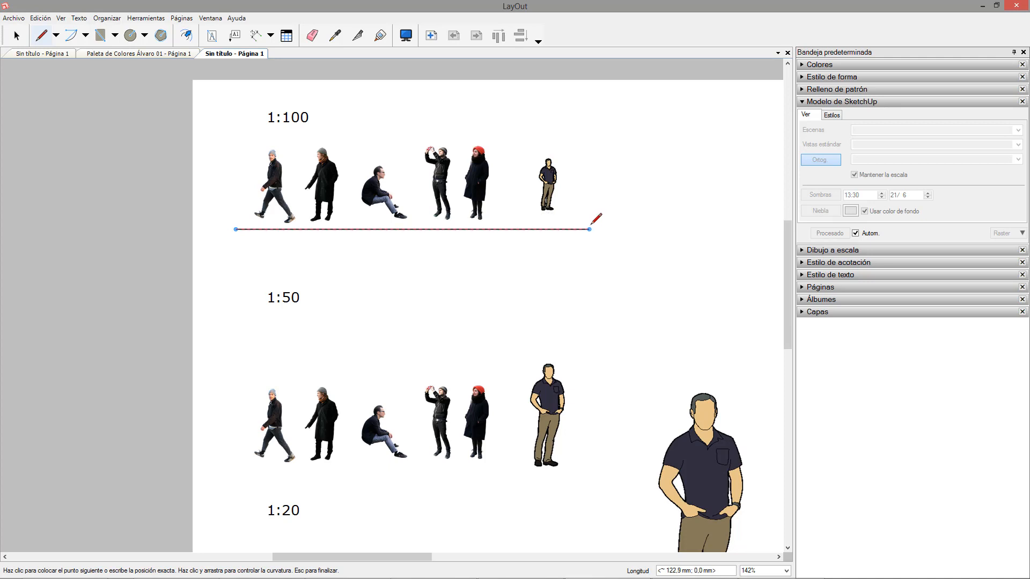
{"action": "double_click", "coordinate": [590, 229]}
{"action": "scroll", "coordinate": [451, 231], "scroll_direction": "down", "scroll_amount": 1}
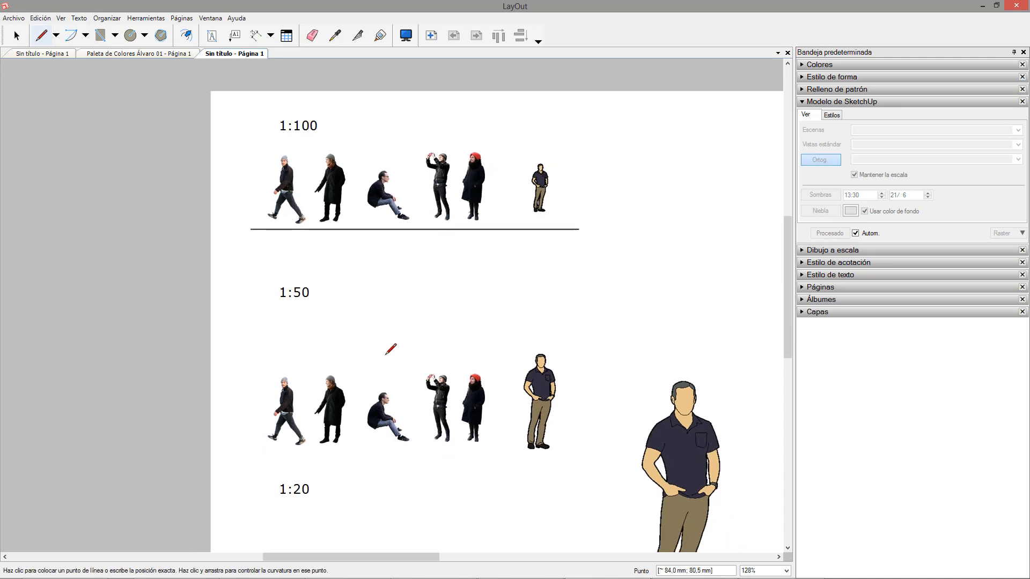
{"action": "left_click", "coordinate": [264, 446]}
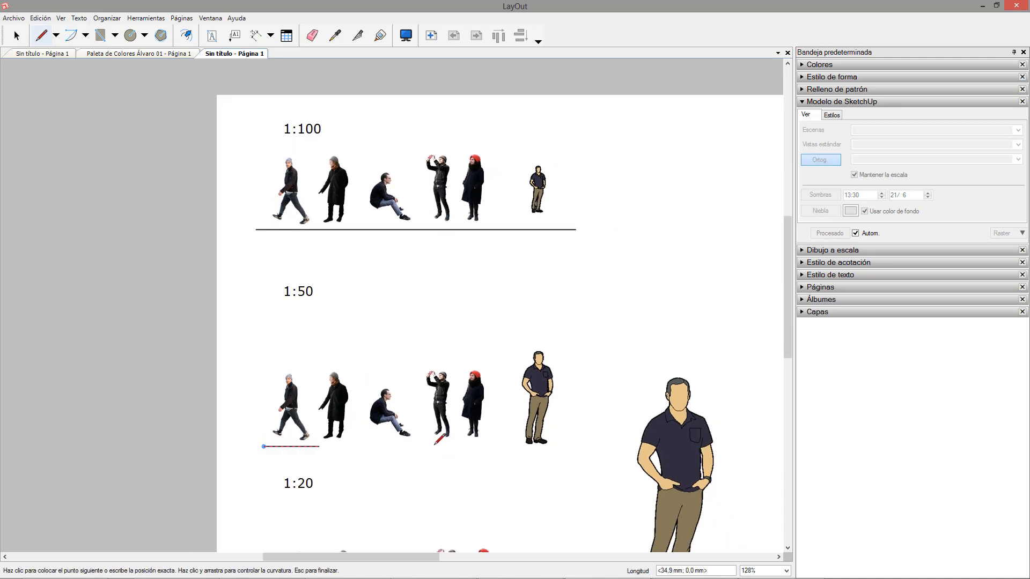
{"action": "double_click", "coordinate": [584, 445]}
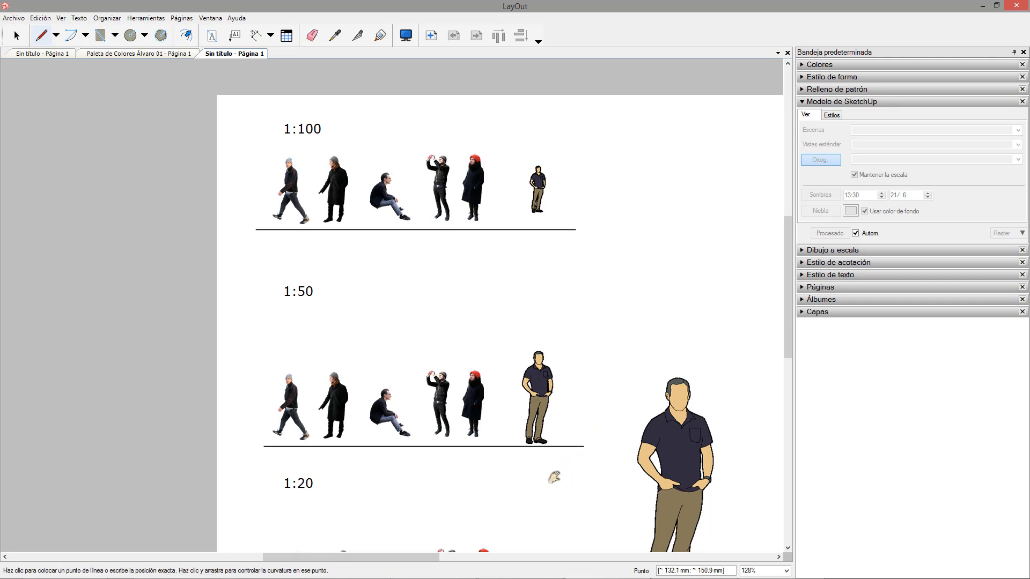
- Draw a horizontal ground line beneath the 1:20 row of people, extending past the last figure
{"action": "middle_click_drag", "start_coordinate": [554, 478], "coordinate": [543, 225]}
{"action": "left_click", "coordinate": [263, 369]}
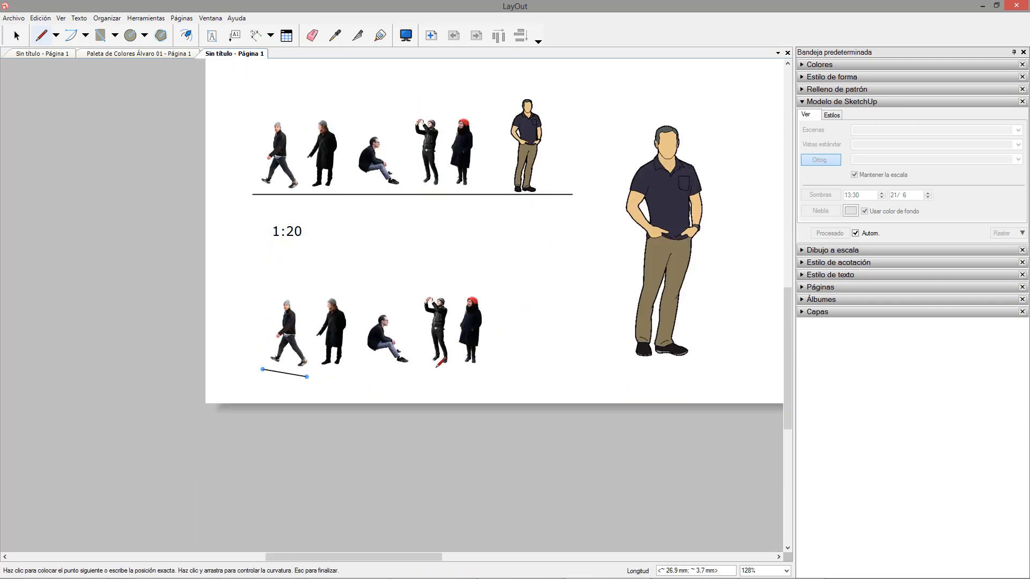
{"action": "double_click", "coordinate": [576, 370]}
{"action": "key", "text": "space"}
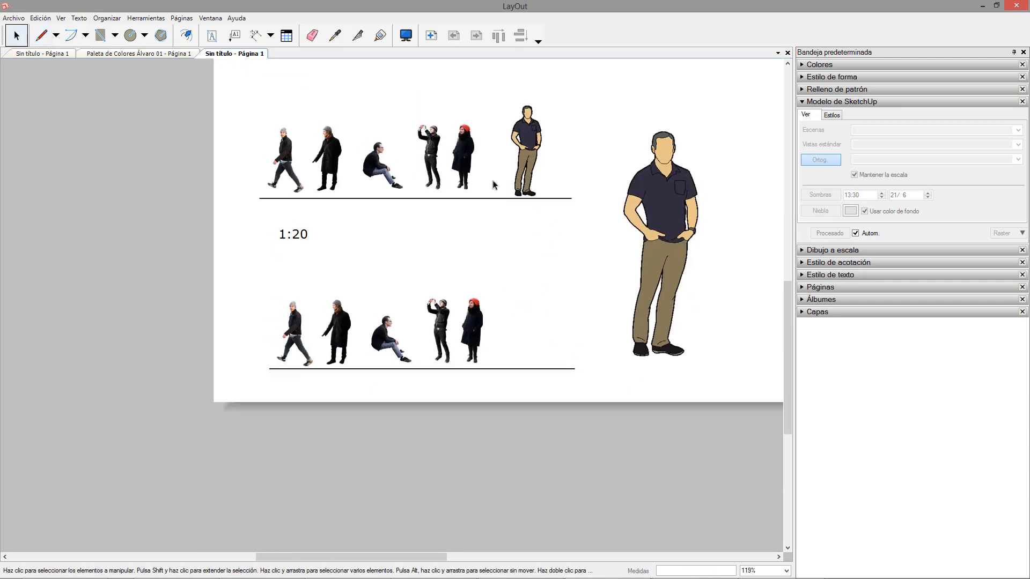
- Select the five people and the standing man's viewport in the 1:100 row
{"action": "scroll", "coordinate": [471, 386], "scroll_direction": "up", "scroll_amount": 5}
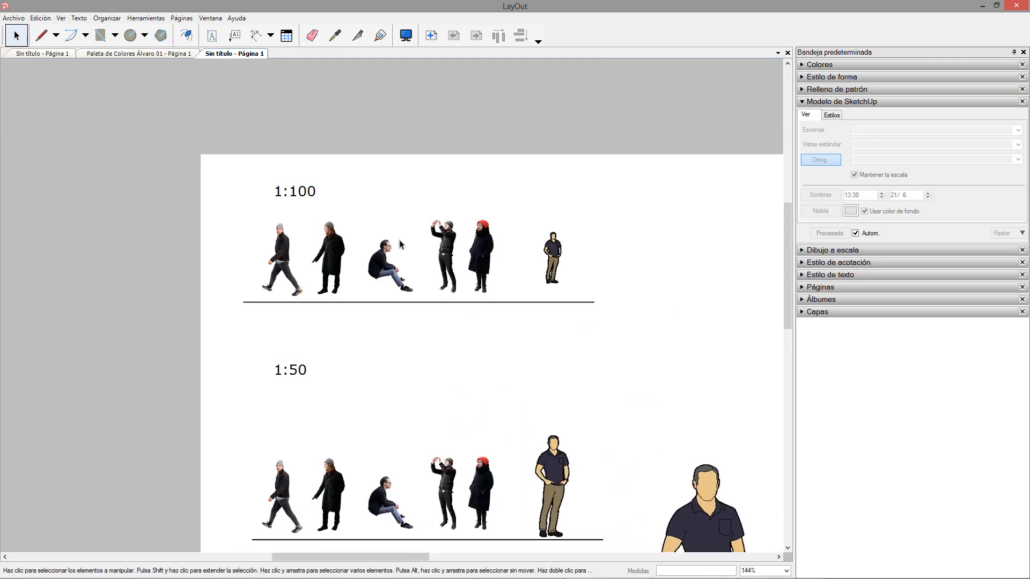
{"action": "scroll", "coordinate": [399, 240], "scroll_direction": "up", "scroll_amount": 3}
{"action": "left_click_drag", "start_coordinate": [633, 279], "coordinate": [207, 230]}
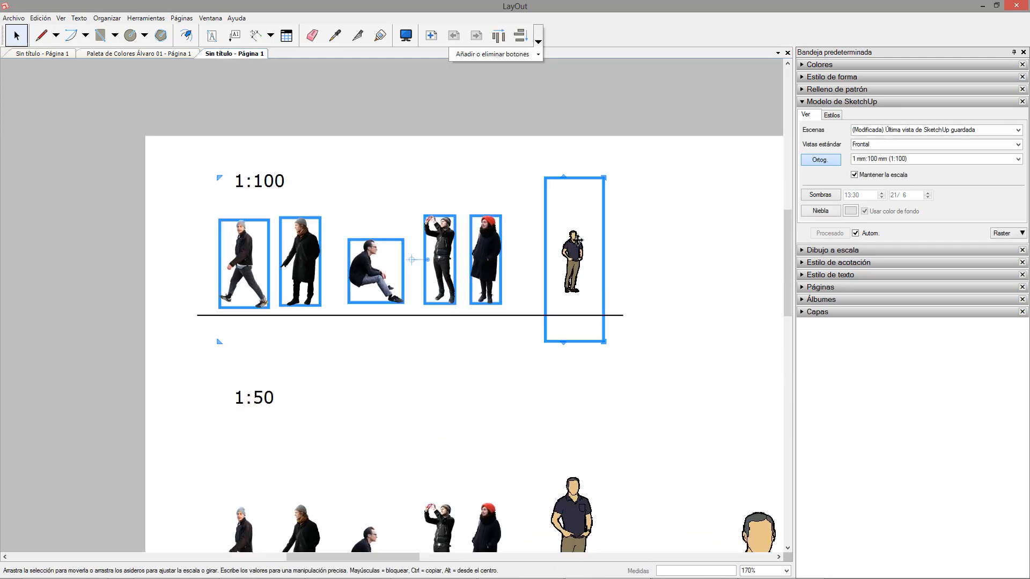
{"action": "left_click", "coordinate": [525, 46]}
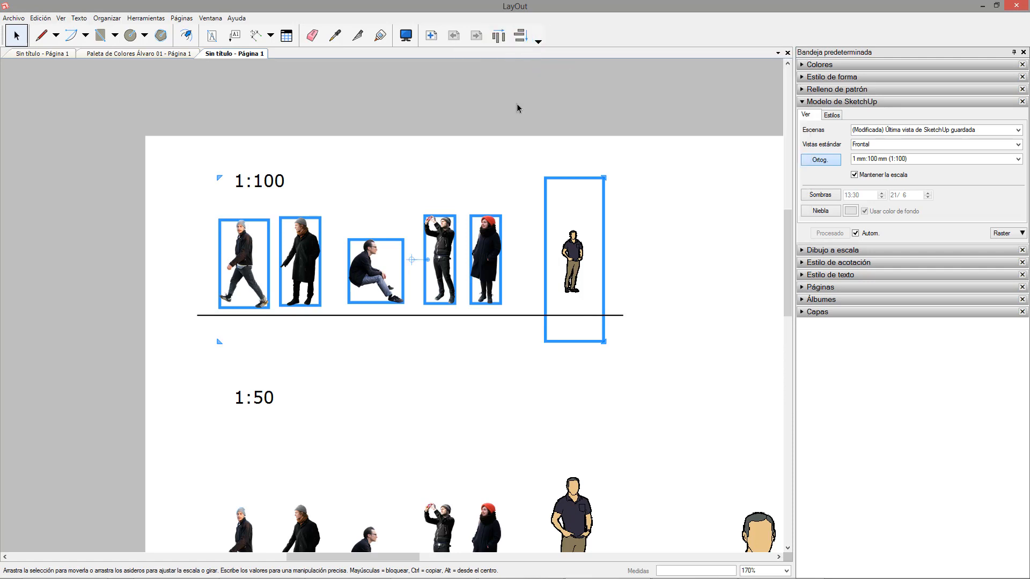
- Customize the toolbar by adding the Abajo alignment command from the Organizar/Alinear category
{"action": "right_click", "coordinate": [561, 37]}
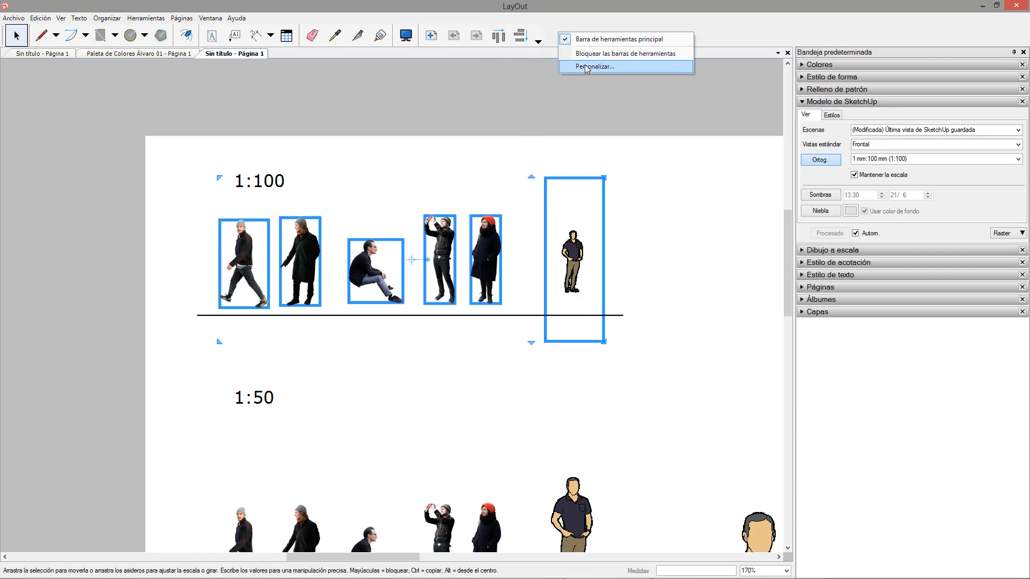
{"action": "left_click", "coordinate": [405, 94]}
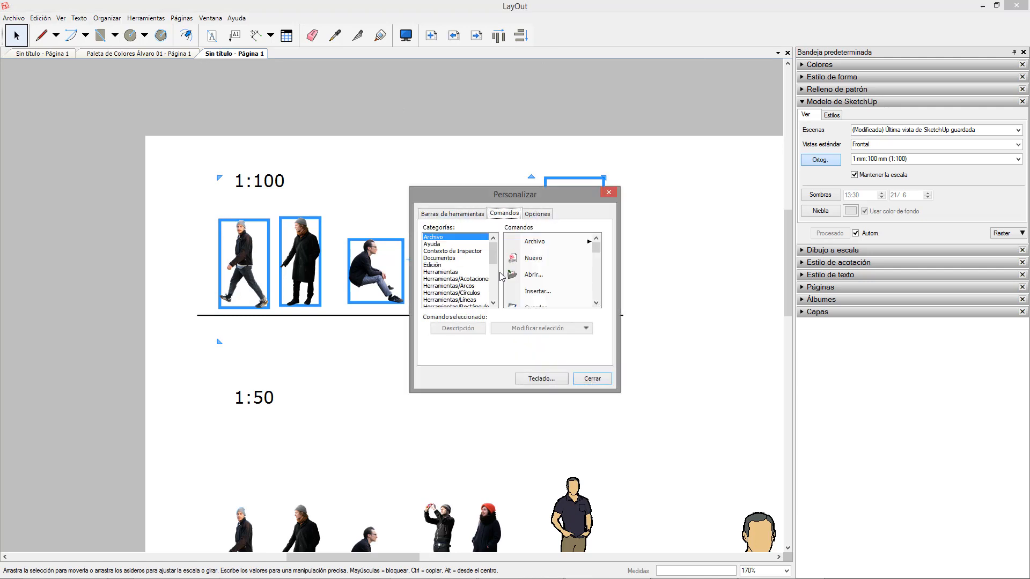
{"action": "scroll", "coordinate": [494, 256], "scroll_direction": "down", "scroll_amount": 4}
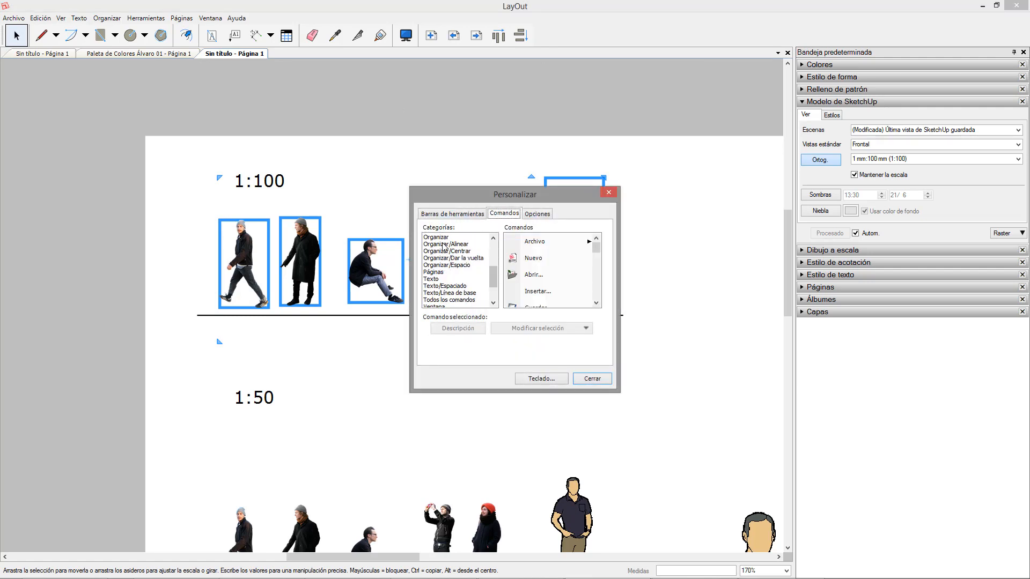
{"action": "left_click", "coordinate": [443, 245]}
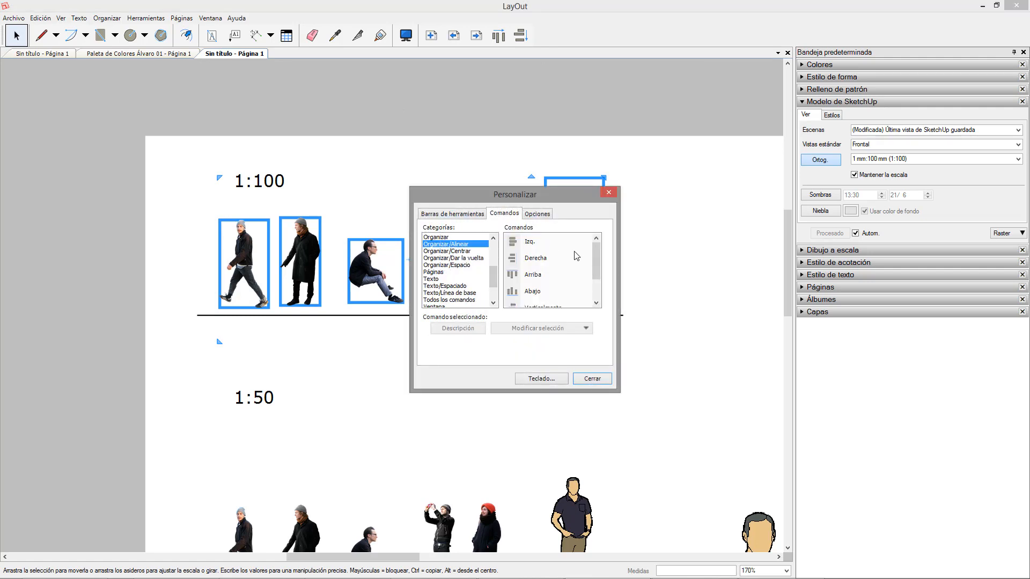
{"action": "left_click", "coordinate": [534, 293]}
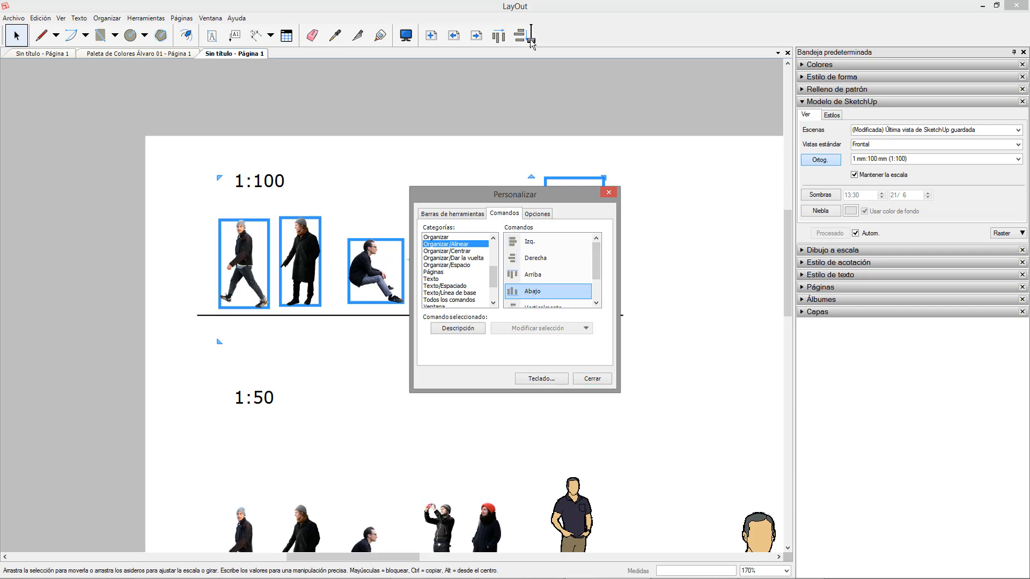
{"action": "left_click_drag", "start_coordinate": [531, 41], "coordinate": [532, 39]}
- Add the Arriba, Izq. and Derecha alignment commands to the toolbar
{"action": "left_click_drag", "start_coordinate": [523, 275], "coordinate": [533, 247]}
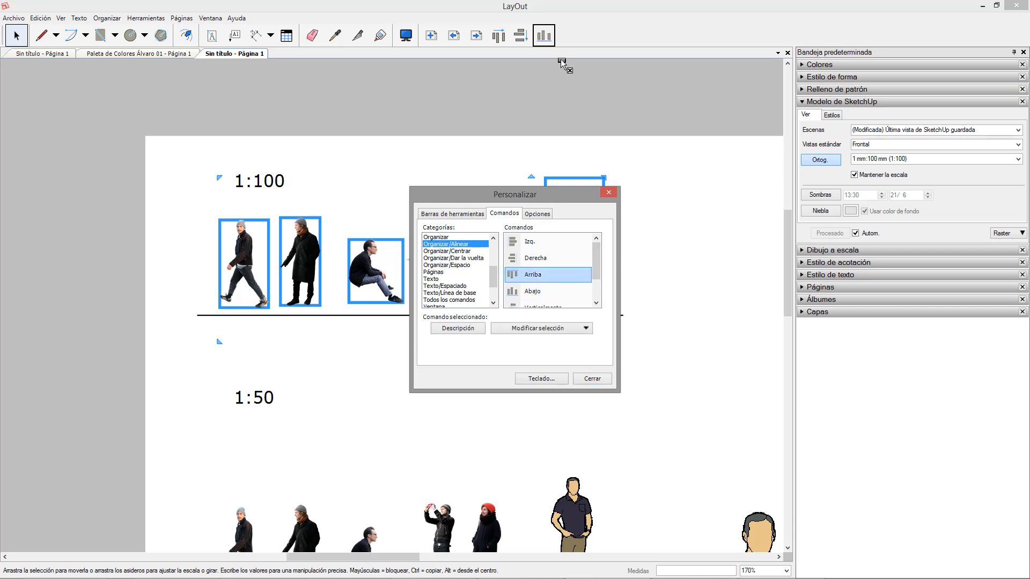
{"action": "left_click_drag", "start_coordinate": [555, 40], "coordinate": [557, 39]}
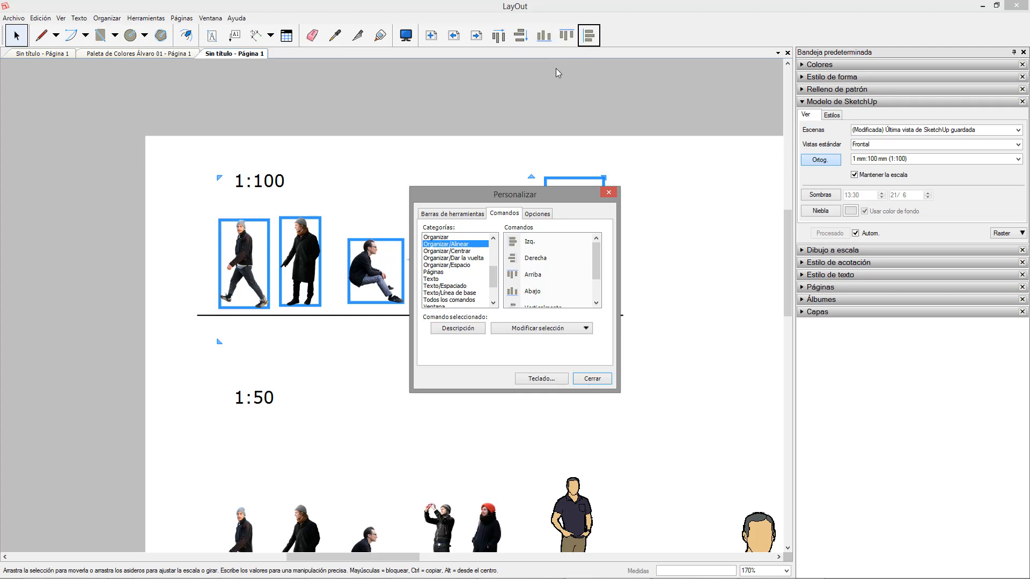
{"action": "left_click_drag", "start_coordinate": [517, 260], "coordinate": [600, 37]}
- Try to add the Verticalmente alignment command to the toolbar
{"action": "left_click_drag", "start_coordinate": [600, 274], "coordinate": [600, 295]}
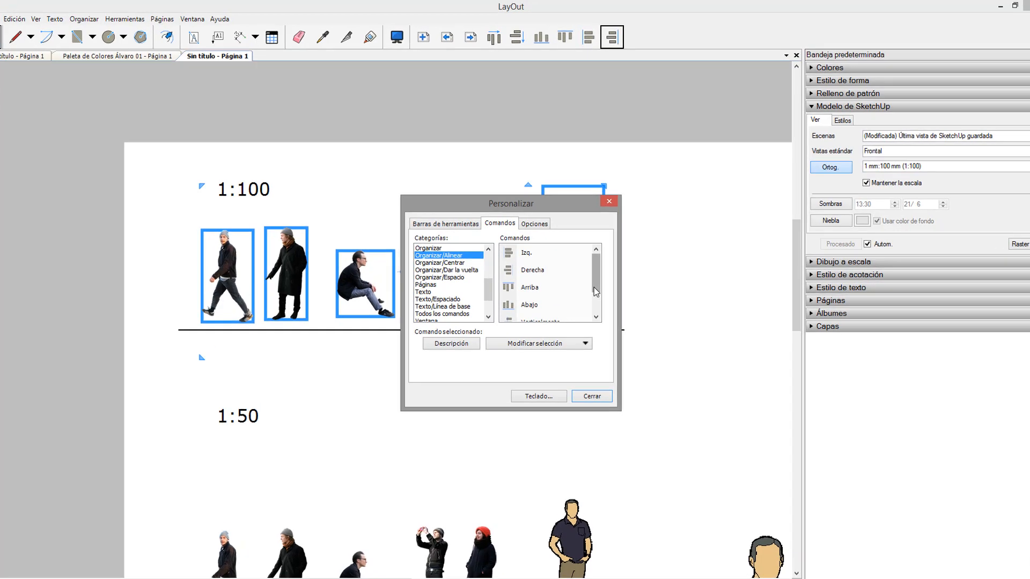
{"action": "left_click_drag", "start_coordinate": [544, 275], "coordinate": [612, 75]}
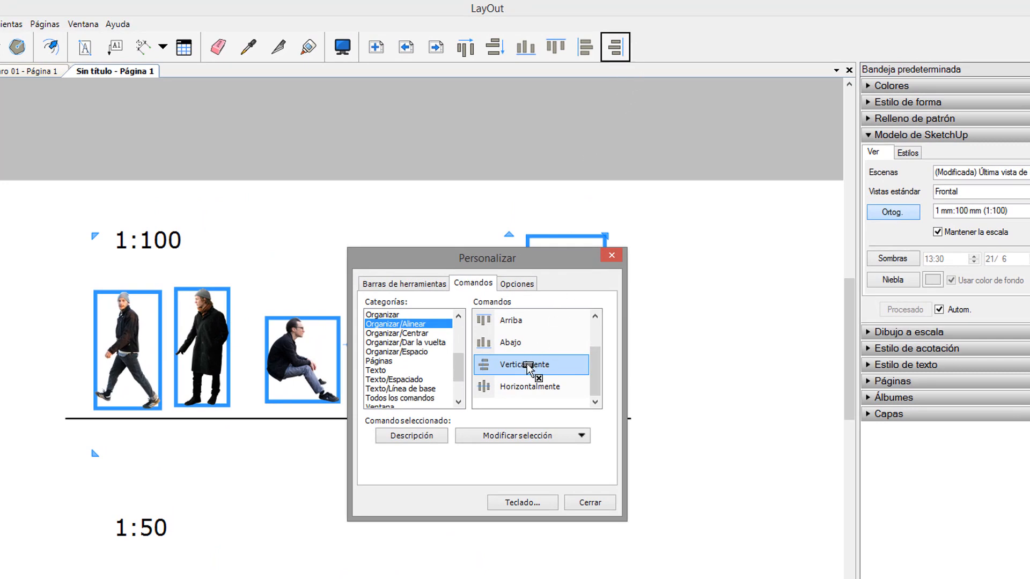
{"action": "left_click_drag", "start_coordinate": [529, 369], "coordinate": [528, 369]}
- Show the spacing commands available in the Organizar/Espacio category
{"action": "left_click", "coordinate": [413, 334]}
{"action": "key", "text": "Down"}
{"action": "key", "text": "Down"}
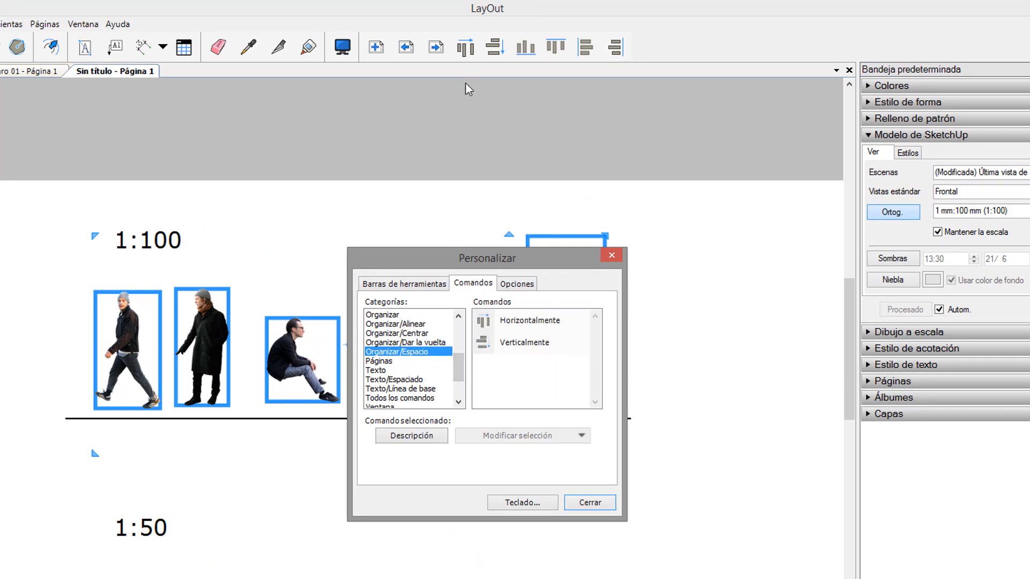
- Close the customization dialog, then bottom-align all the figures of the 1:100 row and move them up onto the ground line
{"action": "left_click", "coordinate": [589, 503]}
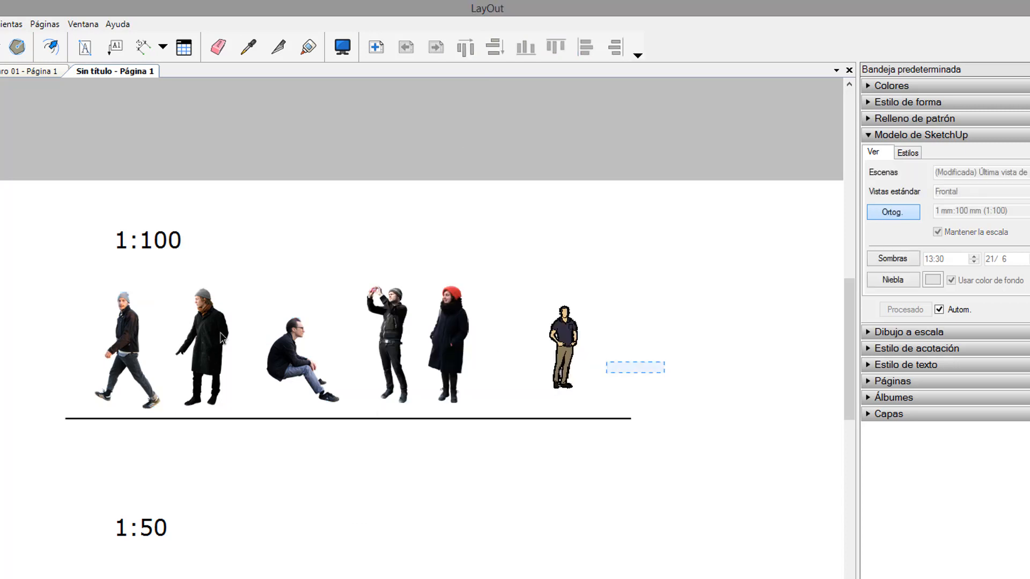
{"action": "left_click", "coordinate": [569, 47]}
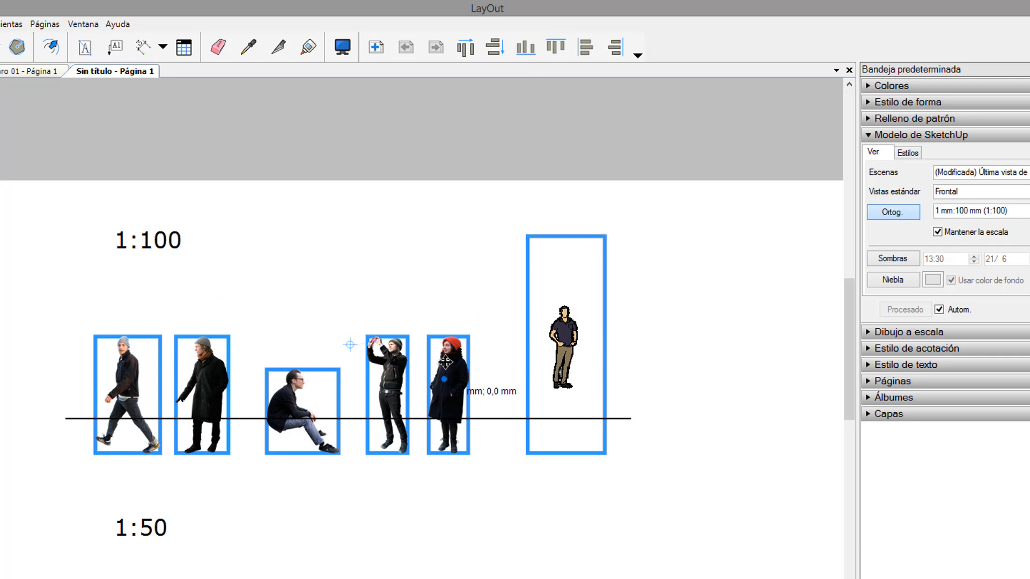
{"action": "left_click_drag", "start_coordinate": [445, 363], "coordinate": [445, 329]}
{"action": "left_click", "coordinate": [459, 494]}
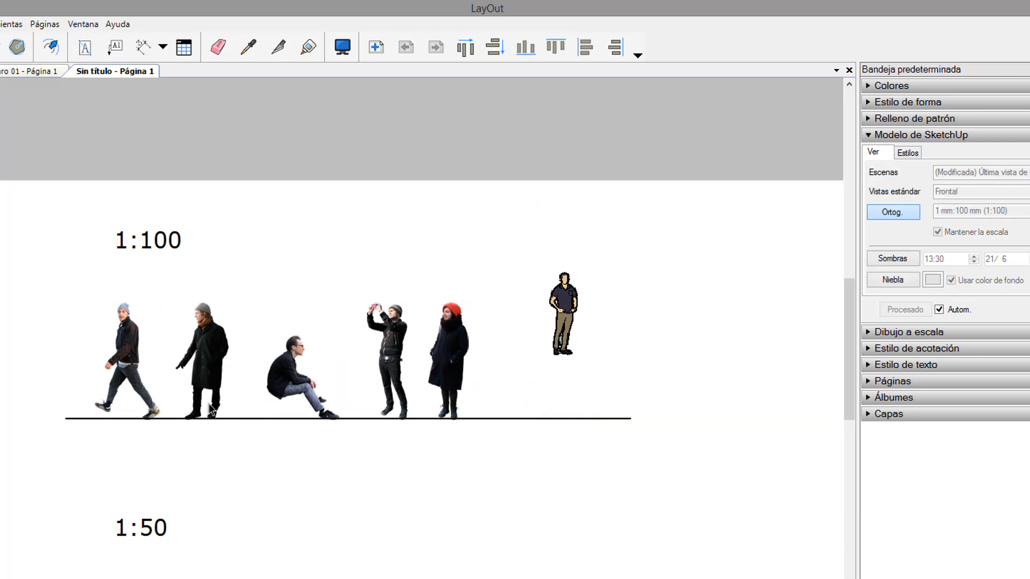
- Move only the SketchUp figure of the 1:100 row down until its feet stand on the ground line
{"action": "key", "text": "ctrl+a"}
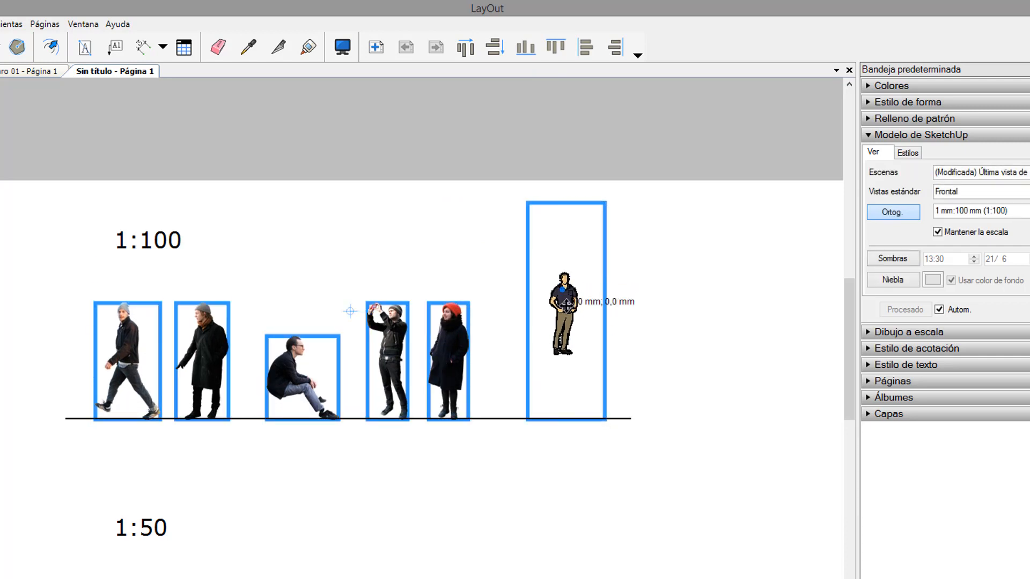
{"action": "left_click_drag", "start_coordinate": [566, 304], "coordinate": [568, 349]}
{"action": "key", "text": "ctrl+z"}
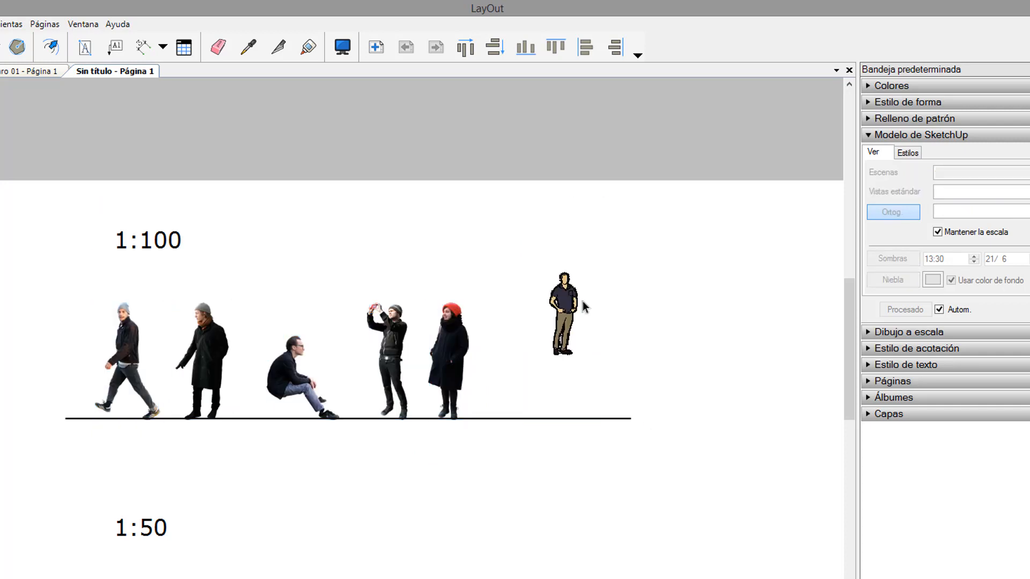
{"action": "left_click", "coordinate": [583, 301]}
{"action": "left_click_drag", "start_coordinate": [575, 281], "coordinate": [575, 346]}
{"action": "left_click", "coordinate": [362, 220]}
- Switch the rendering of the three SketchUp figures at 1:100, 1:50 and 1:20 to Vectorial
{"action": "scroll", "coordinate": [385, 262], "scroll_direction": "down", "scroll_amount": 3}
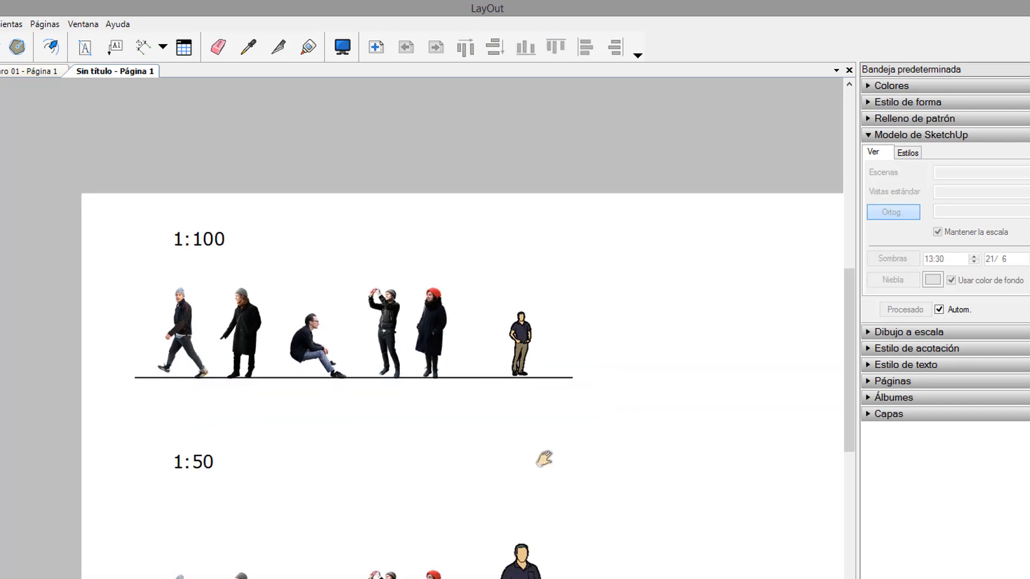
{"action": "mouse_move", "coordinate": [544, 459]}
{"action": "middle_mouse_down"}
{"action": "mouse_move", "coordinate": [340, 253]}
{"action": "mouse_move", "coordinate": [356, 257]}
{"action": "middle_mouse_up"}
{"action": "left_click", "coordinate": [317, 133]}
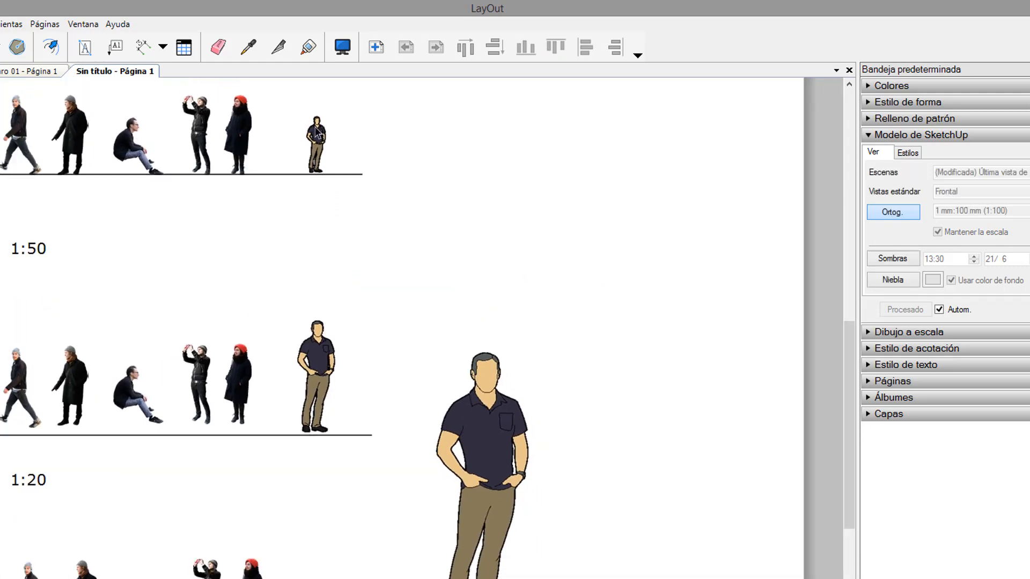
{"action": "left_click", "coordinate": [328, 346], "text": "shift"}
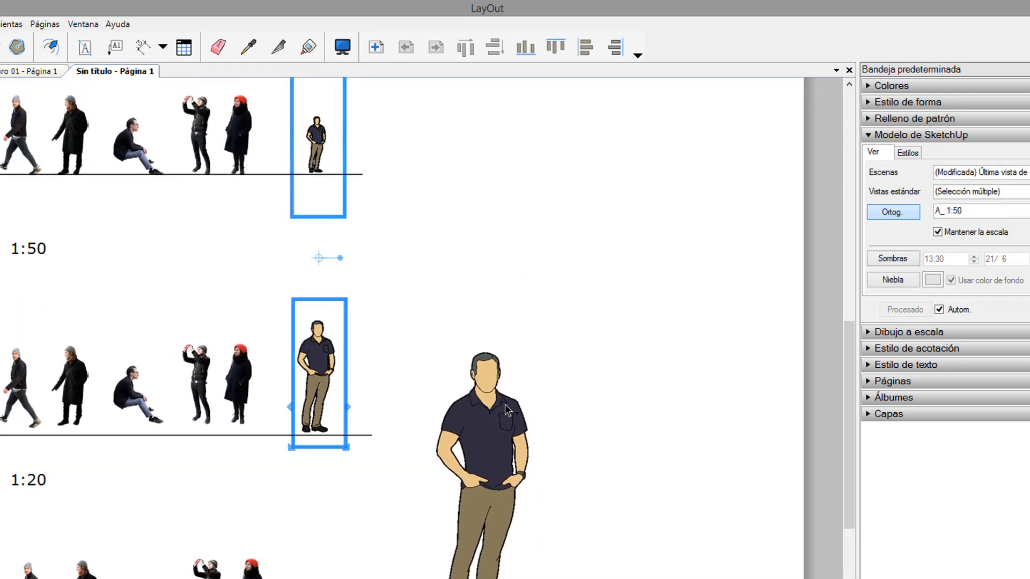
{"action": "left_click", "coordinate": [504, 404], "text": "shift"}
{"action": "left_click", "coordinate": [1028, 243]}
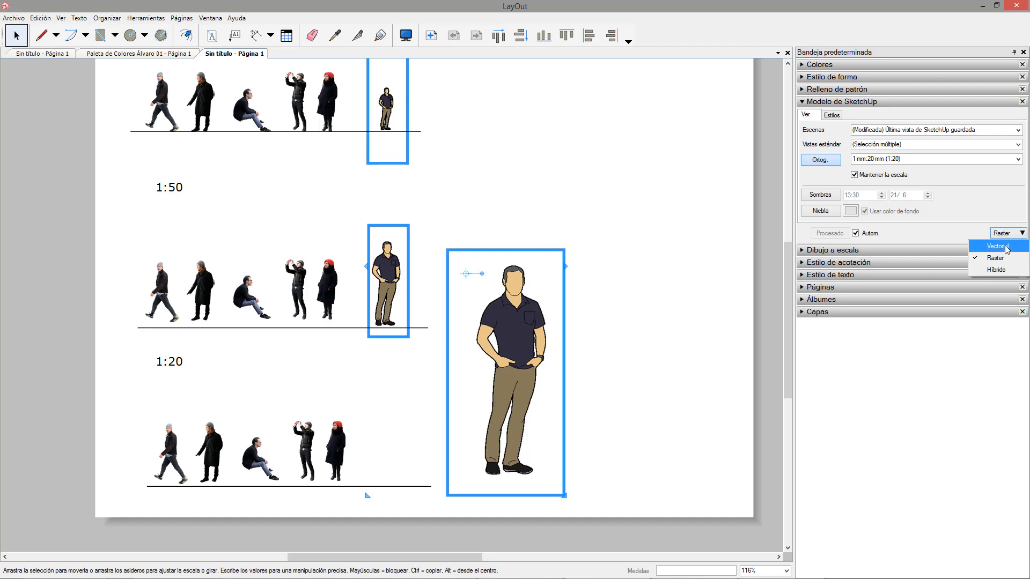
{"action": "left_click", "coordinate": [970, 264]}
{"action": "left_click", "coordinate": [618, 324]}
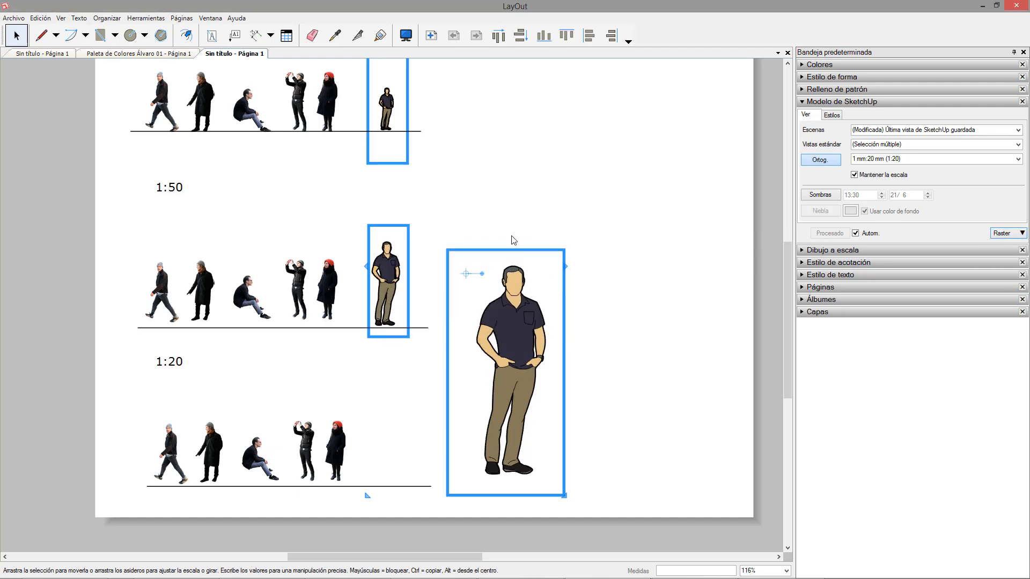
- Scale the five photo people of the 1:100 row down to match the height of the SketchUp figure
{"action": "scroll", "coordinate": [390, 107], "scroll_direction": "up", "scroll_amount": 5}
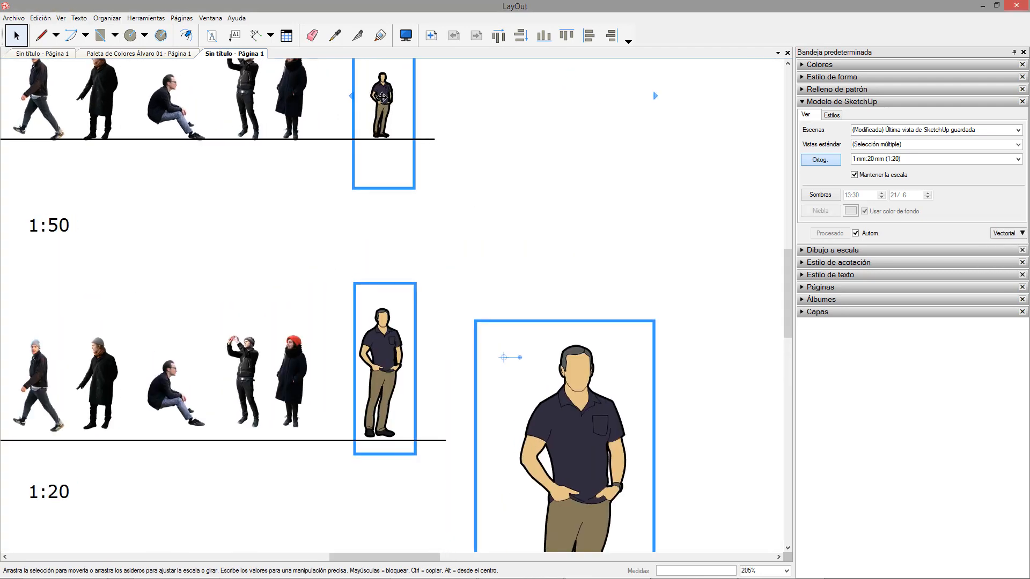
{"action": "middle_click_drag", "start_coordinate": [423, 168], "coordinate": [634, 214]}
{"action": "scroll", "coordinate": [636, 207], "scroll_direction": "down", "scroll_amount": 1}
{"action": "middle_click_drag", "start_coordinate": [510, 118], "coordinate": [523, 200]}
{"action": "left_click_drag", "start_coordinate": [553, 206], "coordinate": [290, 225]}
{"action": "left_click", "coordinate": [165, 206]}
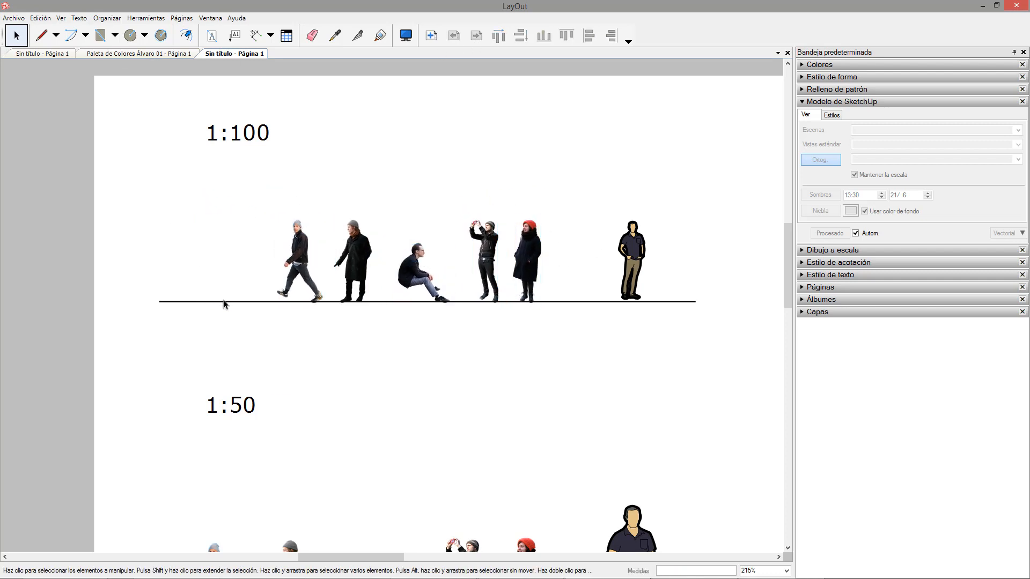
- Copy the 1:100 ground line up to the SketchUp figure's head height and fit the photo people between both lines
{"action": "left_click", "coordinate": [225, 301]}
{"action": "left_click_drag", "start_coordinate": [229, 301], "coordinate": [235, 219]}
{"action": "left_click", "coordinate": [584, 397]}
{"action": "left_click", "coordinate": [638, 275]}
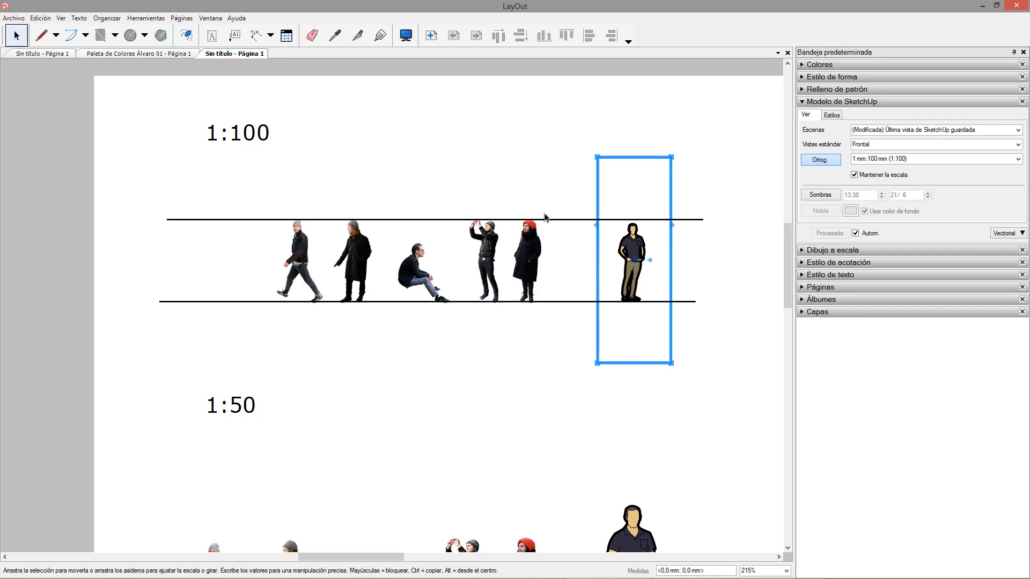
{"action": "mouse_move", "coordinate": [235, 273]}
{"action": "left_mouse_down"}
{"action": "mouse_move", "coordinate": [563, 237]}
{"action": "mouse_move", "coordinate": [541, 252]}
{"action": "left_mouse_up"}
- Set the document's paper size to A3 (297 mm x 420 mm) in the document setup
{"action": "left_click", "coordinate": [14, 19]}
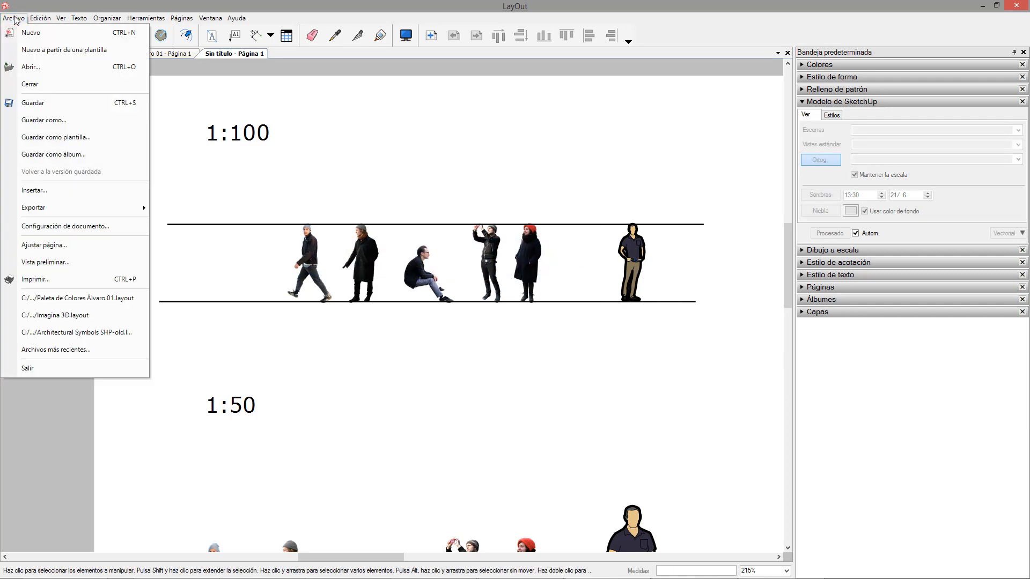
{"action": "left_click", "coordinate": [85, 229]}
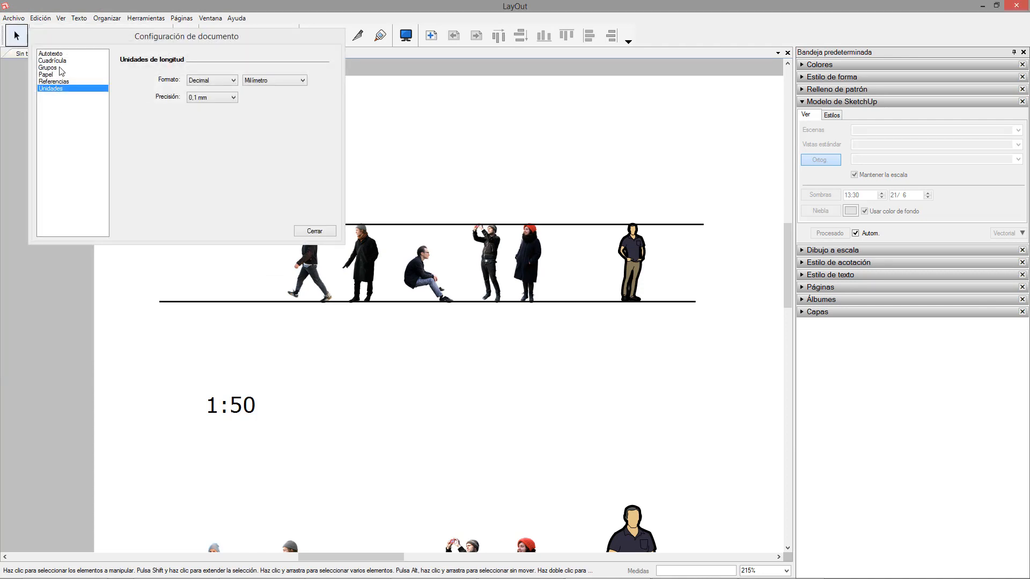
{"action": "left_click", "coordinate": [53, 75]}
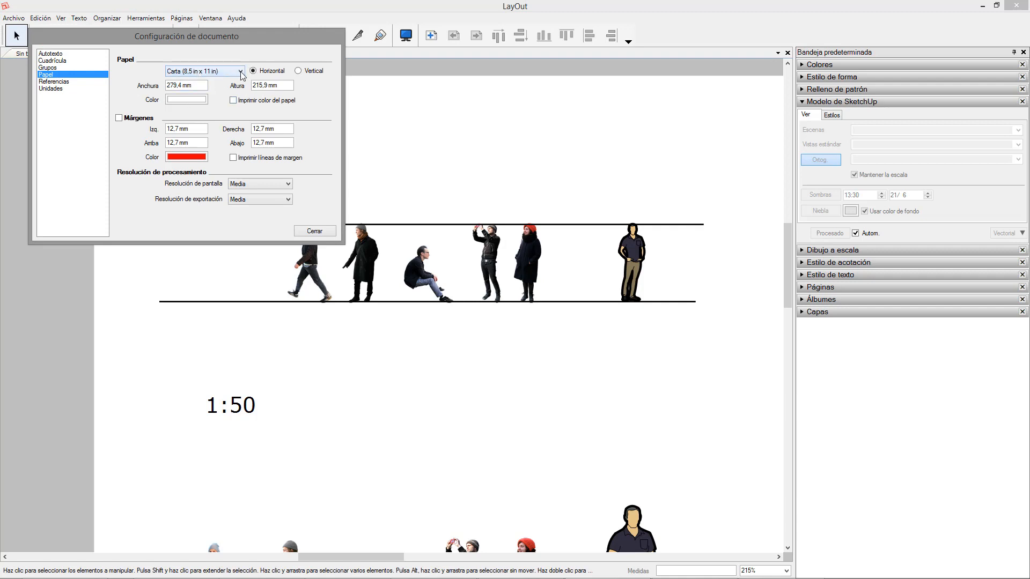
{"action": "left_click", "coordinate": [241, 72]}
{"action": "left_click_drag", "start_coordinate": [238, 207], "coordinate": [233, 102]}
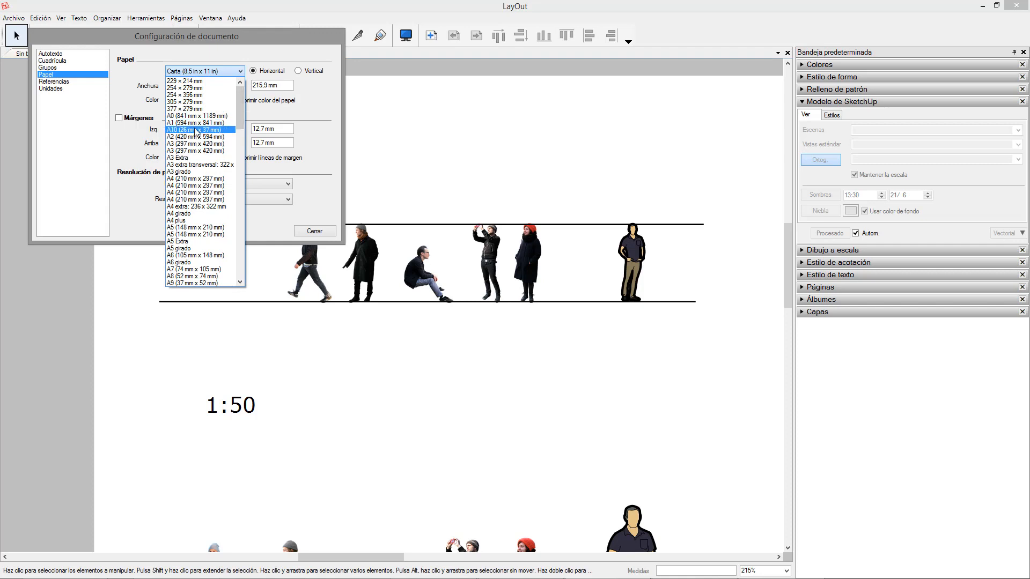
{"action": "left_click", "coordinate": [200, 145]}
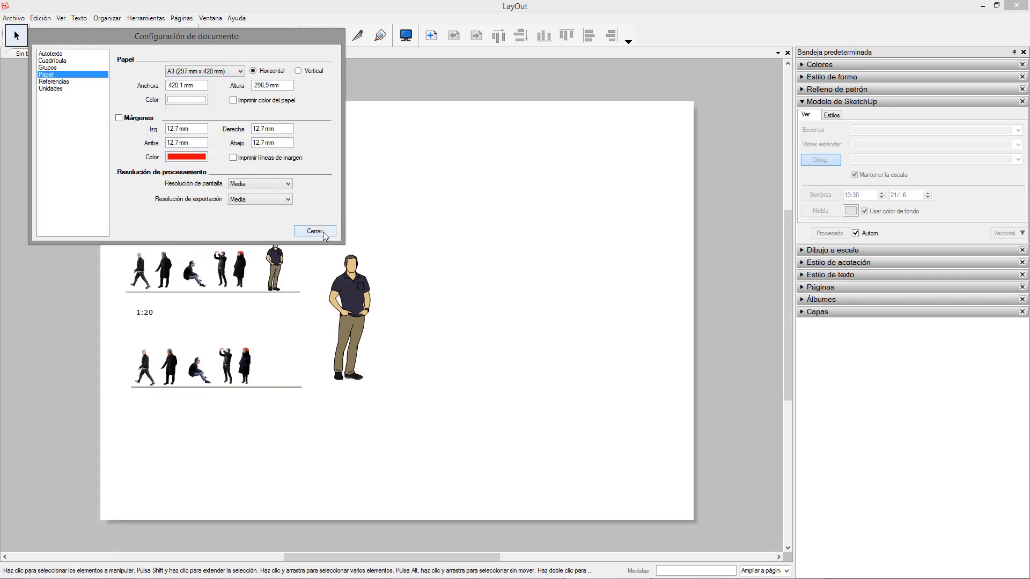
{"action": "left_click", "coordinate": [315, 232]}
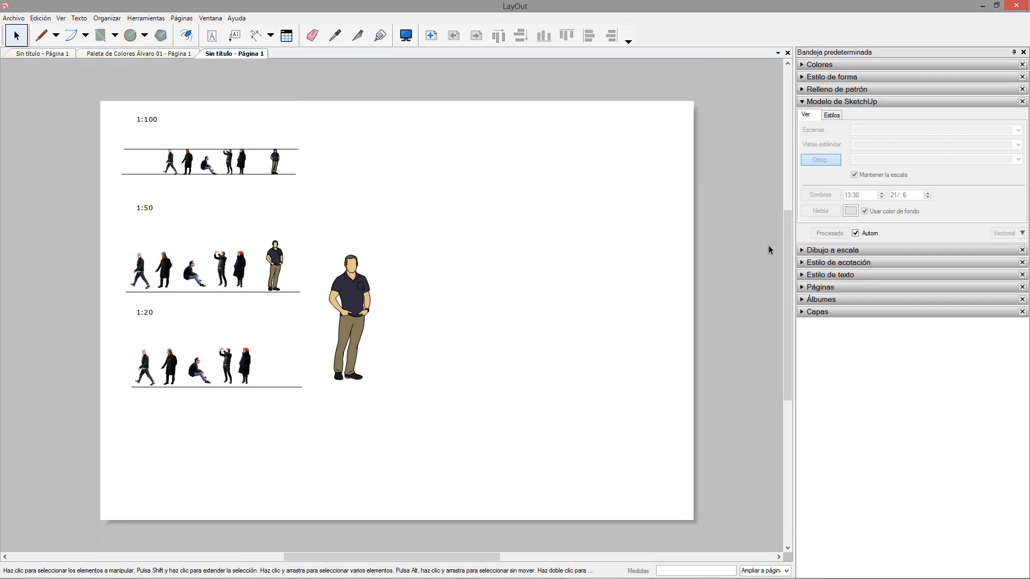
- Look through the available albums and display the 3D curved arrows page of the Flechas album
{"action": "left_click", "coordinate": [804, 300]}
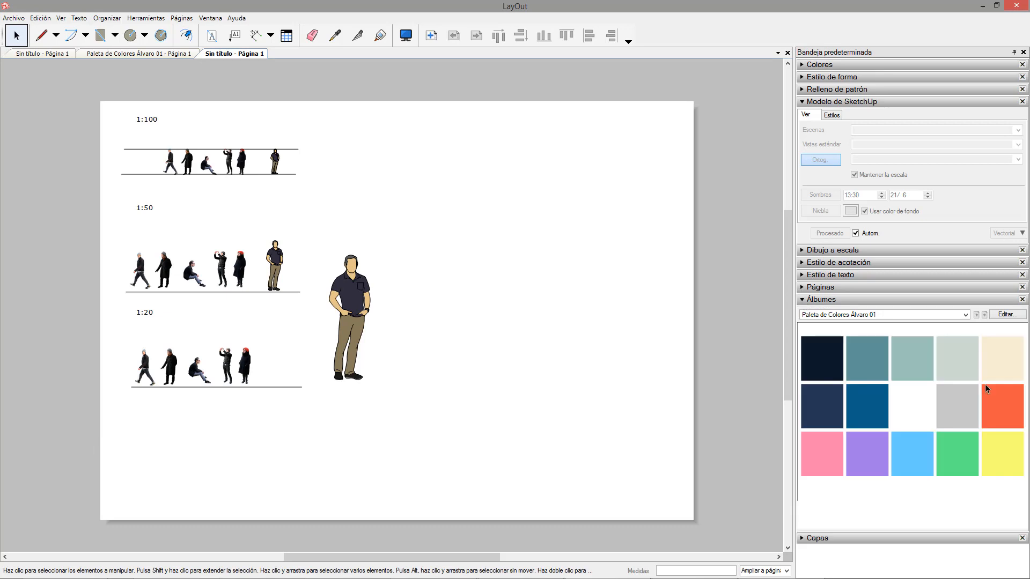
{"action": "left_click", "coordinate": [967, 316]}
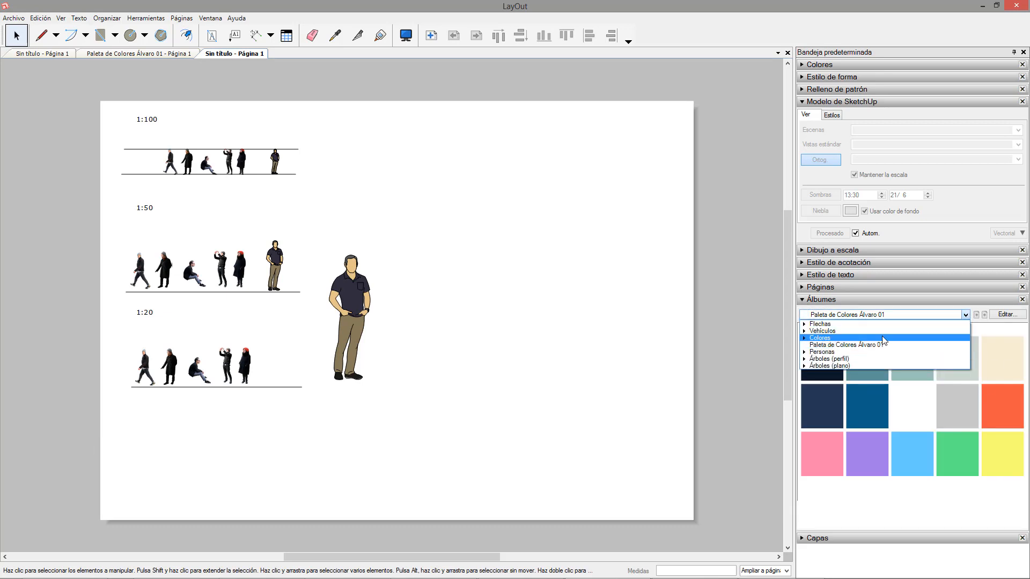
{"action": "left_click", "coordinate": [853, 329]}
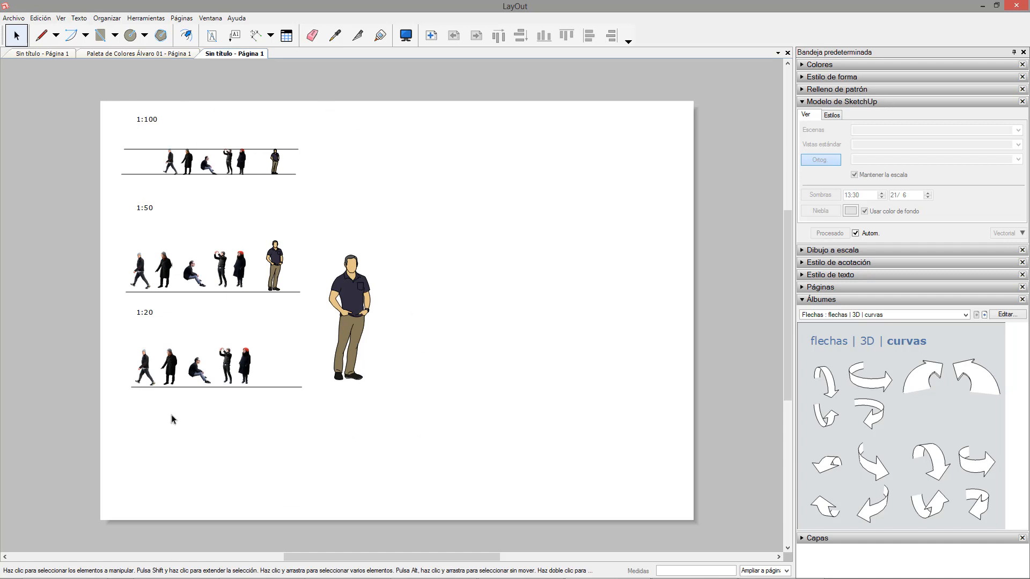
- Select the 1:100 row of figures with both horizontal lines and move it up towards its scale label
{"action": "scroll", "coordinate": [162, 218], "scroll_direction": "up", "scroll_amount": 2}
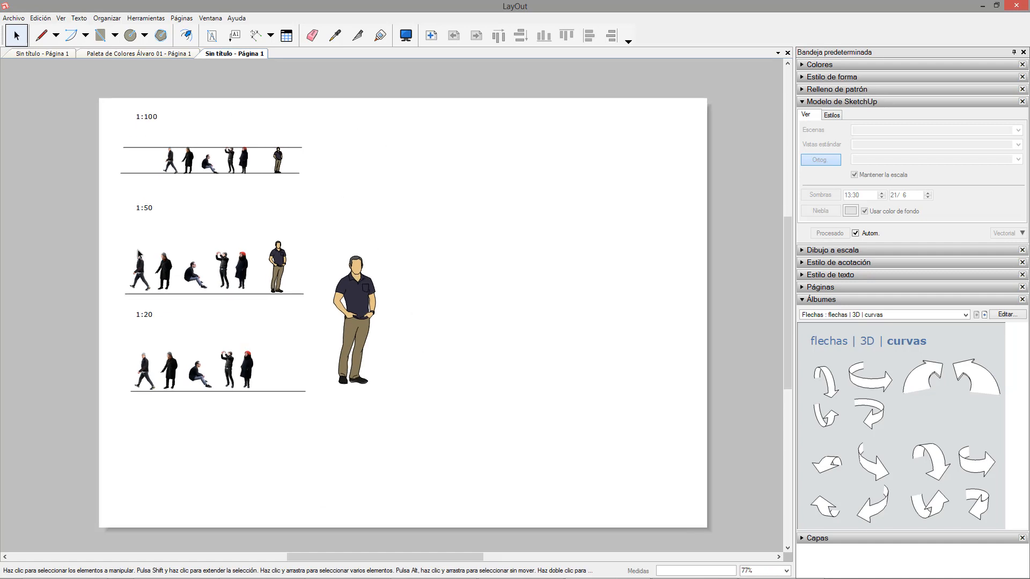
{"action": "scroll", "coordinate": [469, 300], "scroll_direction": "up", "scroll_amount": 1}
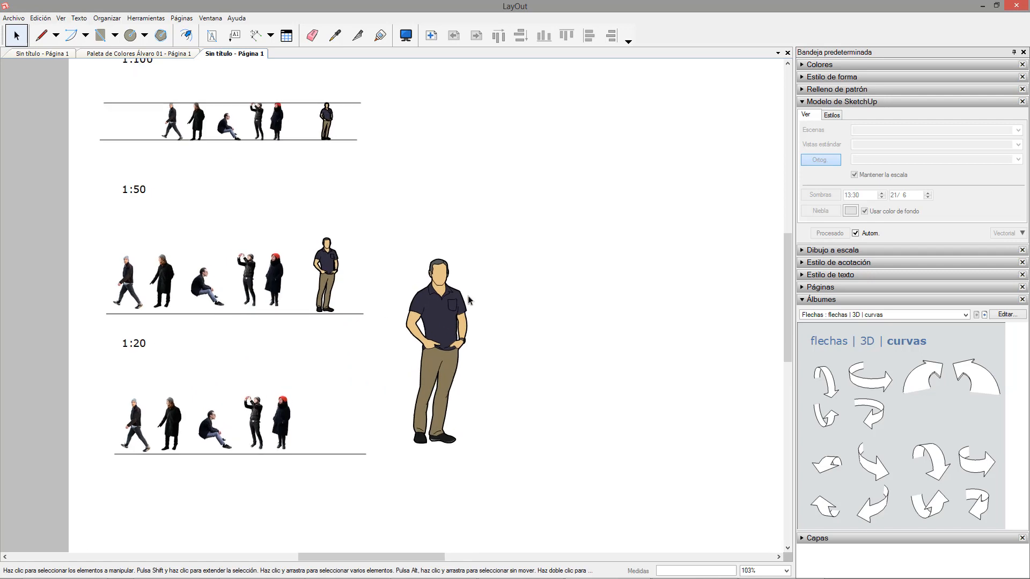
{"action": "middle_click_drag", "start_coordinate": [297, 137], "coordinate": [476, 280]}
{"action": "scroll", "coordinate": [294, 226], "scroll_direction": "up", "scroll_amount": 2}
{"action": "left_click", "coordinate": [294, 225]}
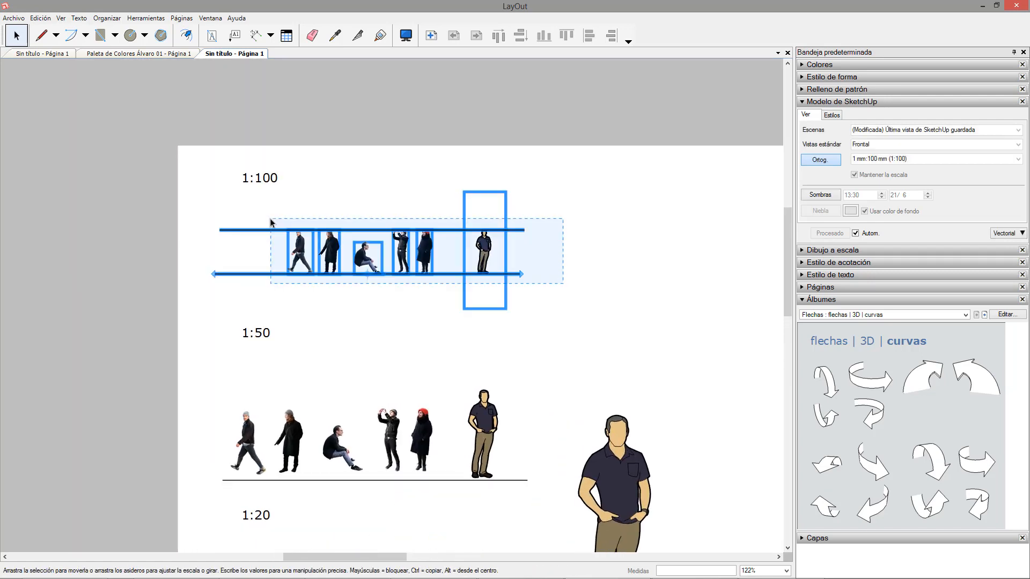
{"action": "left_click_drag", "start_coordinate": [298, 236], "coordinate": [302, 217]}
- Move the 1:100 label beside the first walking man, just above the ground line, and delete the upper guide line
{"action": "scroll", "coordinate": [271, 183], "scroll_direction": "up", "scroll_amount": 2}
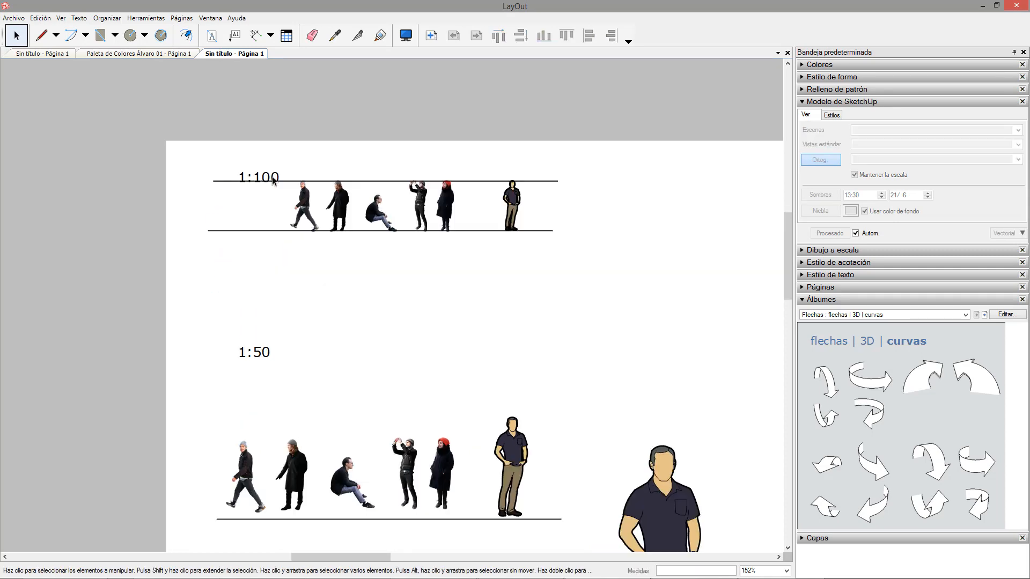
{"action": "left_click_drag", "start_coordinate": [273, 179], "coordinate": [237, 202]}
{"action": "left_click", "coordinate": [278, 178]}
{"action": "key", "text": "ctrl+z"}
{"action": "scroll", "coordinate": [267, 182], "scroll_direction": "up", "scroll_amount": 1}
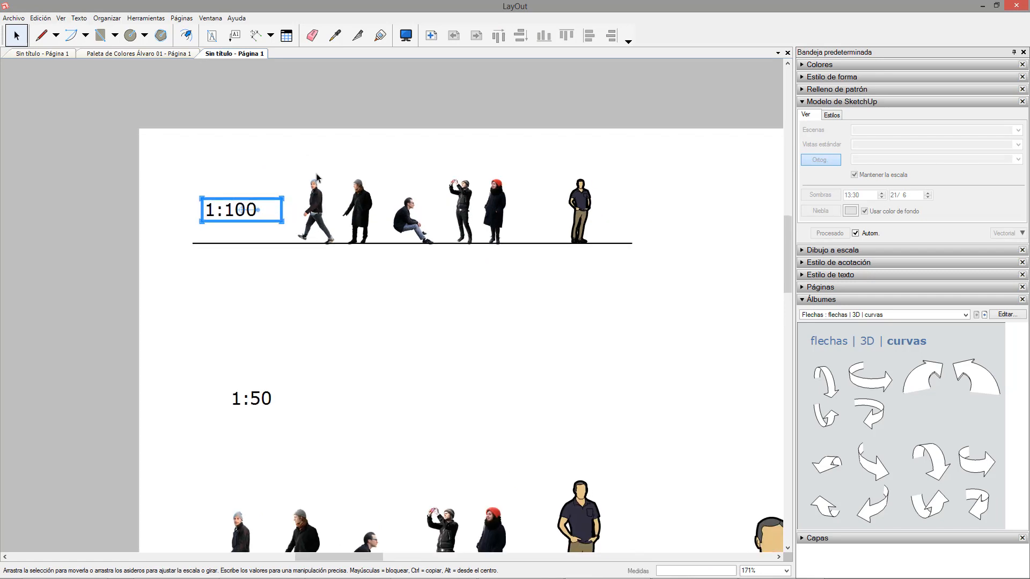
- Bottom-align the five photo people of the 1:50 row and bring them and the SketchUp figure onto the ground line
{"action": "scroll", "coordinate": [361, 351], "scroll_direction": "down", "scroll_amount": 1}
{"action": "middle_click_drag", "start_coordinate": [337, 286], "coordinate": [288, 87]}
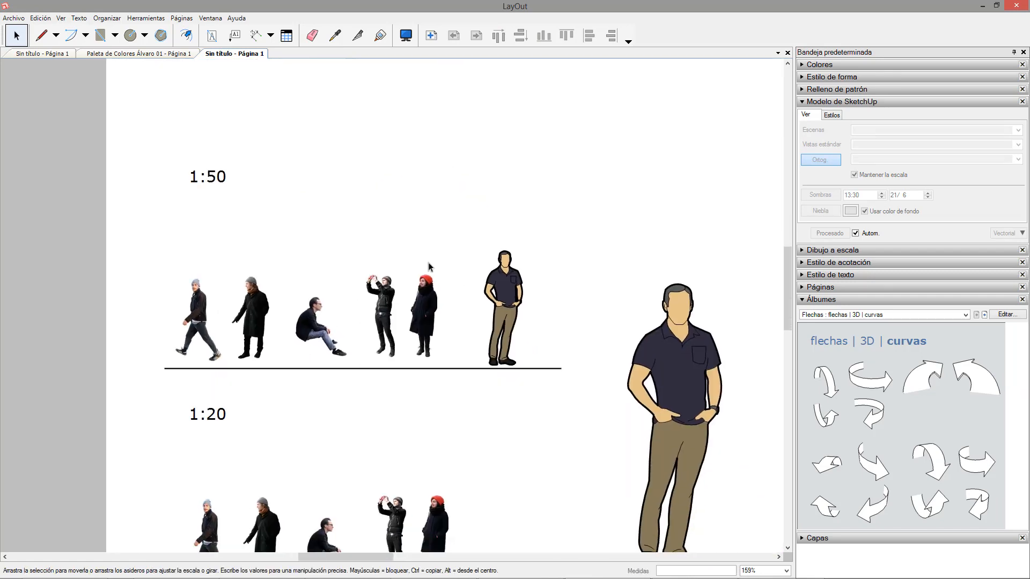
{"action": "left_click_drag", "start_coordinate": [450, 363], "coordinate": [175, 259]}
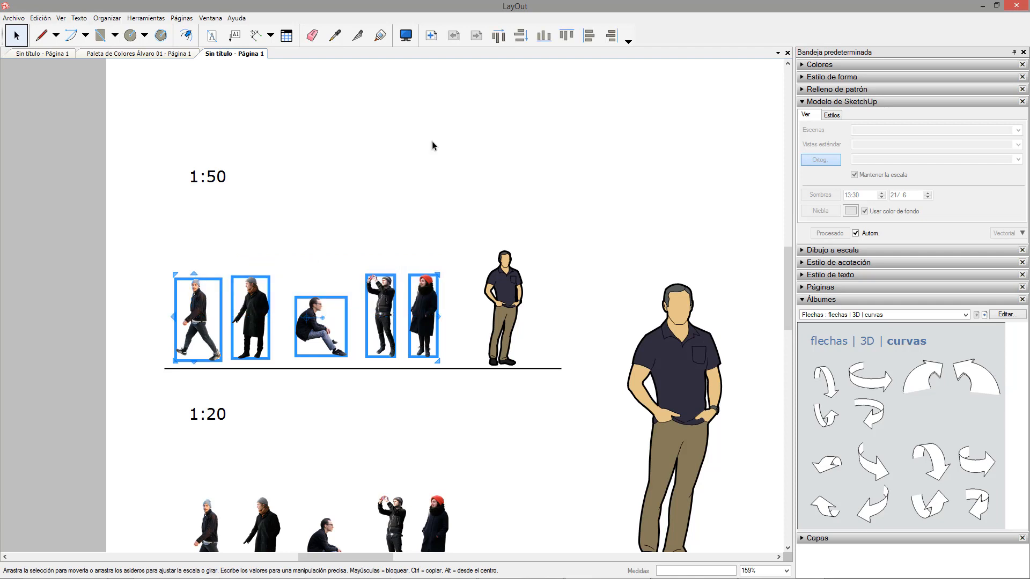
{"action": "left_click", "coordinate": [544, 36]}
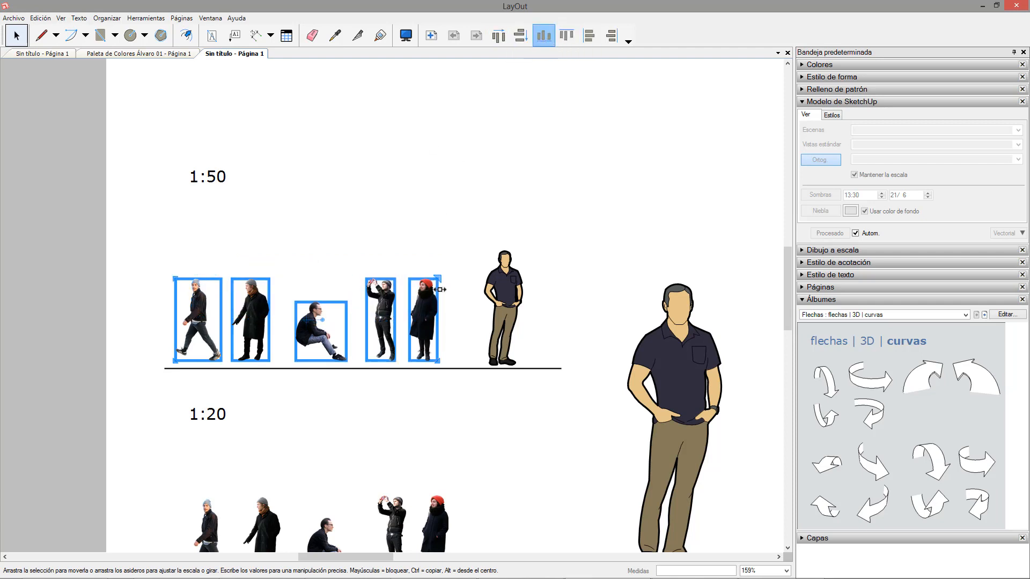
{"action": "left_click_drag", "start_coordinate": [422, 304], "coordinate": [411, 312]}
{"action": "mouse_move", "coordinate": [509, 265]}
{"action": "left_mouse_down"}
{"action": "mouse_move", "coordinate": [329, 287]}
{"action": "mouse_move", "coordinate": [161, 371]}
{"action": "left_mouse_up"}
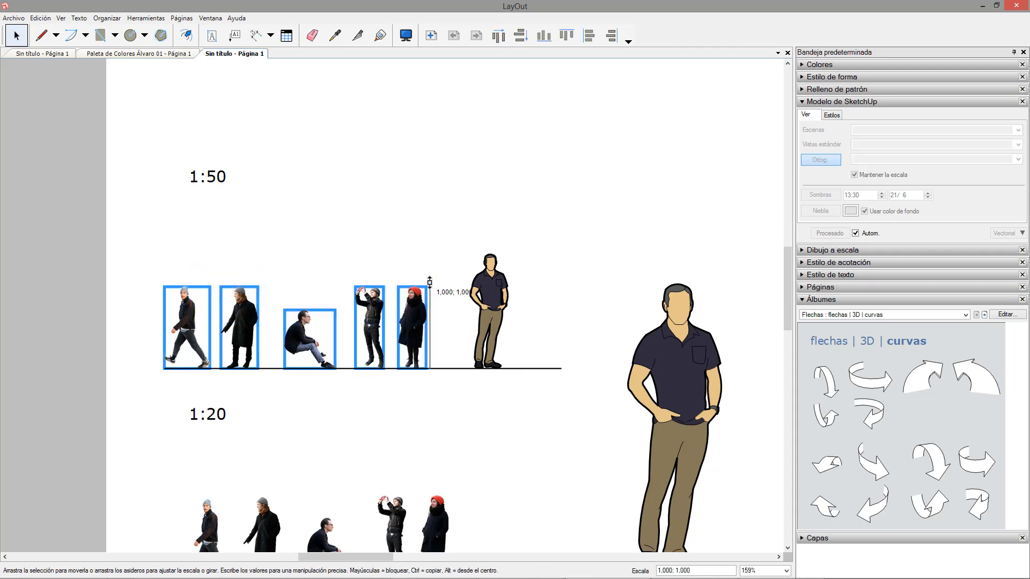
- Enlarge the five photo people of the 1:50 row to the SketchUp figure's height and shift that figure past the line's end
{"action": "left_click_drag", "start_coordinate": [430, 282], "coordinate": [486, 261]}
{"action": "left_click_drag", "start_coordinate": [502, 296], "coordinate": [598, 295]}
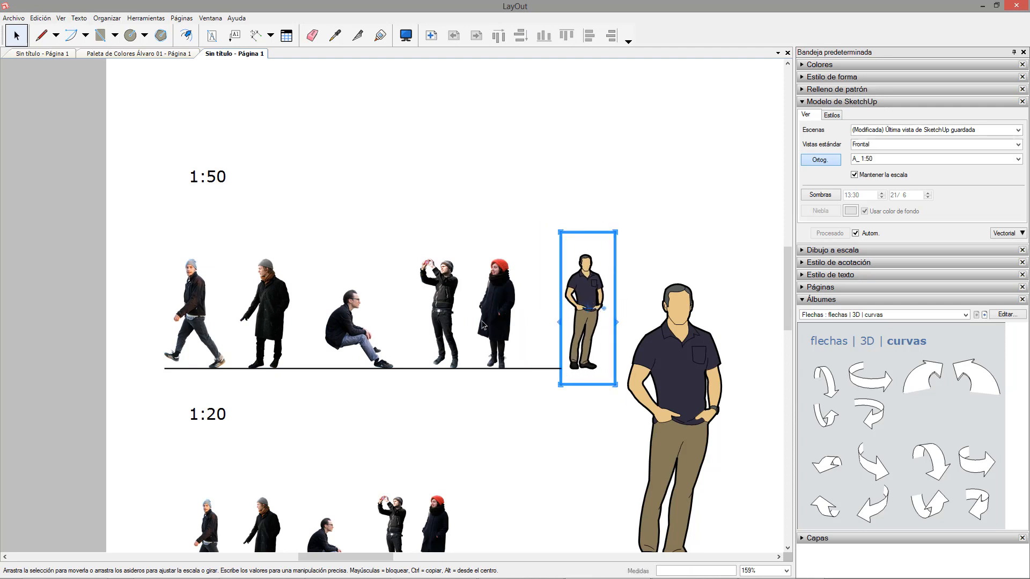
- Move the 1:50 label about 9 mm left and 20 mm up, above its row of people
{"action": "scroll", "coordinate": [423, 298], "scroll_direction": "down", "scroll_amount": 2}
{"action": "left_click", "coordinate": [260, 202]}
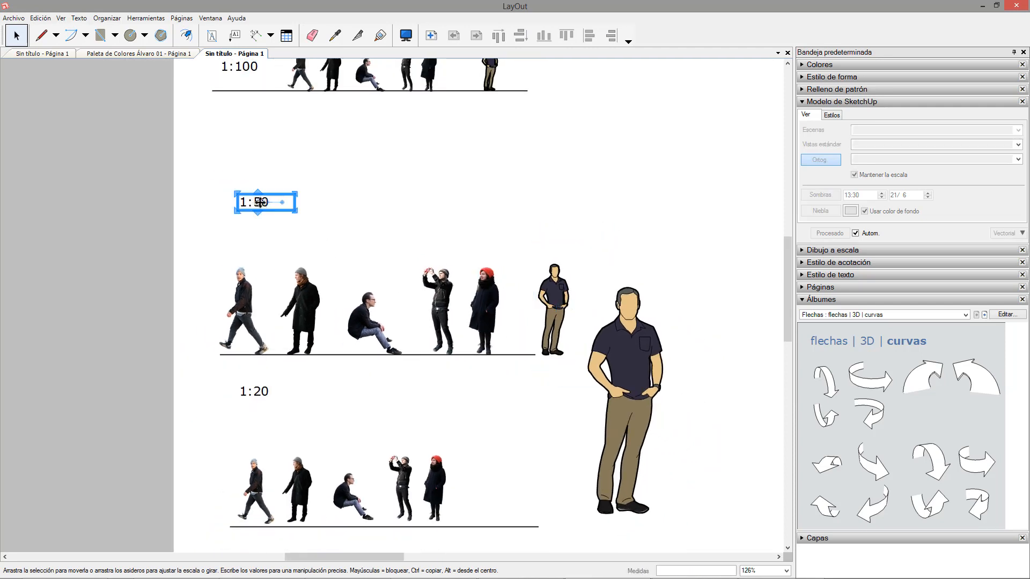
{"action": "left_click_drag", "start_coordinate": [260, 203], "coordinate": [231, 150]}
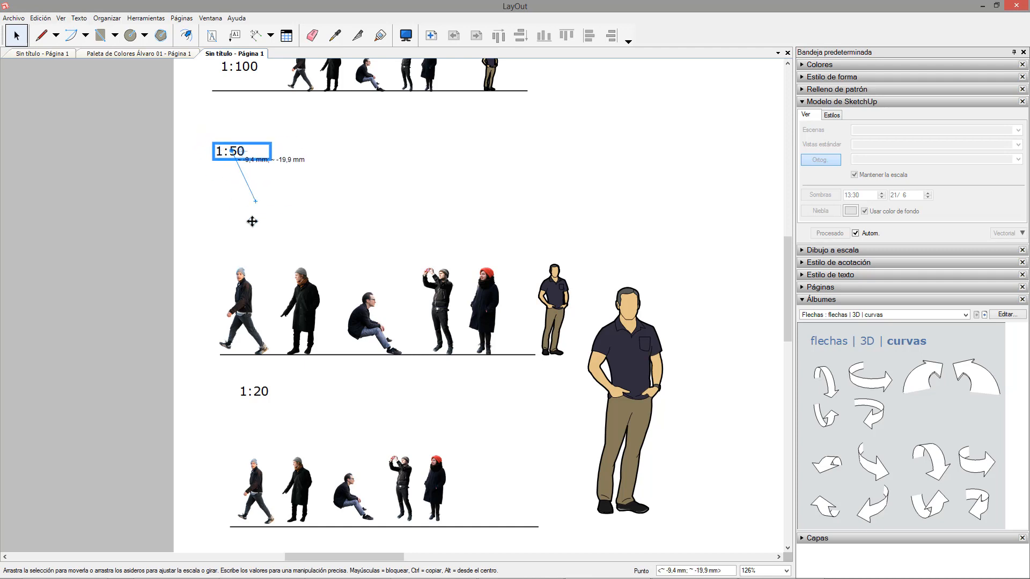
{"action": "left_click_drag", "start_coordinate": [571, 363], "coordinate": [638, 376]}
{"action": "key", "text": "ctrl+z"}
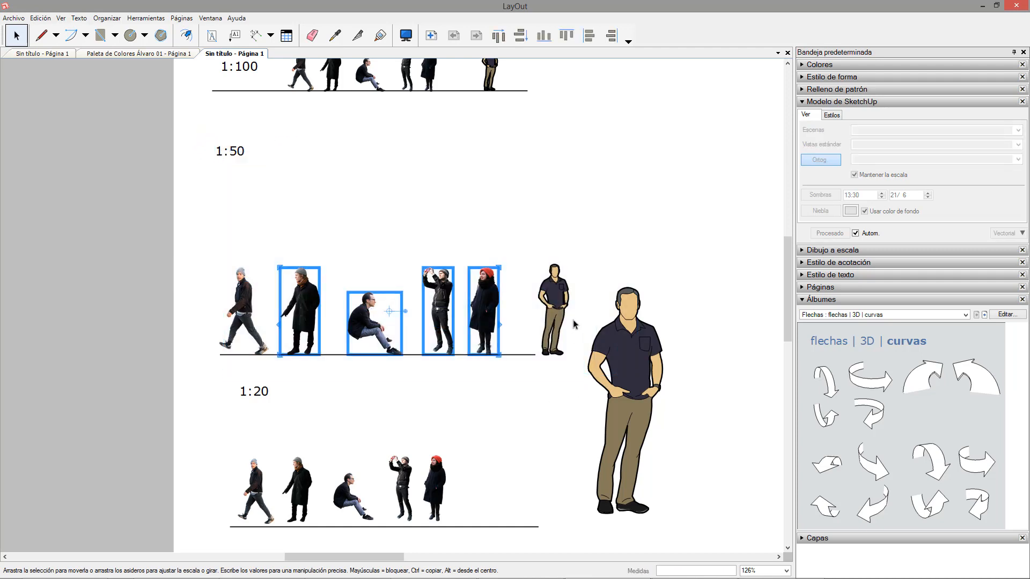
- Move the 1:20 label together with its people, ground line and SketchUp figure down and right, away from the 1:50 row
{"action": "left_click", "coordinate": [558, 292], "text": "shift"}
{"action": "scroll", "coordinate": [450, 349], "scroll_direction": "down", "scroll_amount": 3}
{"action": "left_click_drag", "start_coordinate": [644, 524], "coordinate": [288, 385]}
{"action": "mouse_move", "coordinate": [589, 364]}
{"action": "left_mouse_down"}
{"action": "mouse_move", "coordinate": [596, 390]}
{"action": "mouse_move", "coordinate": [645, 451]}
{"action": "left_mouse_up"}
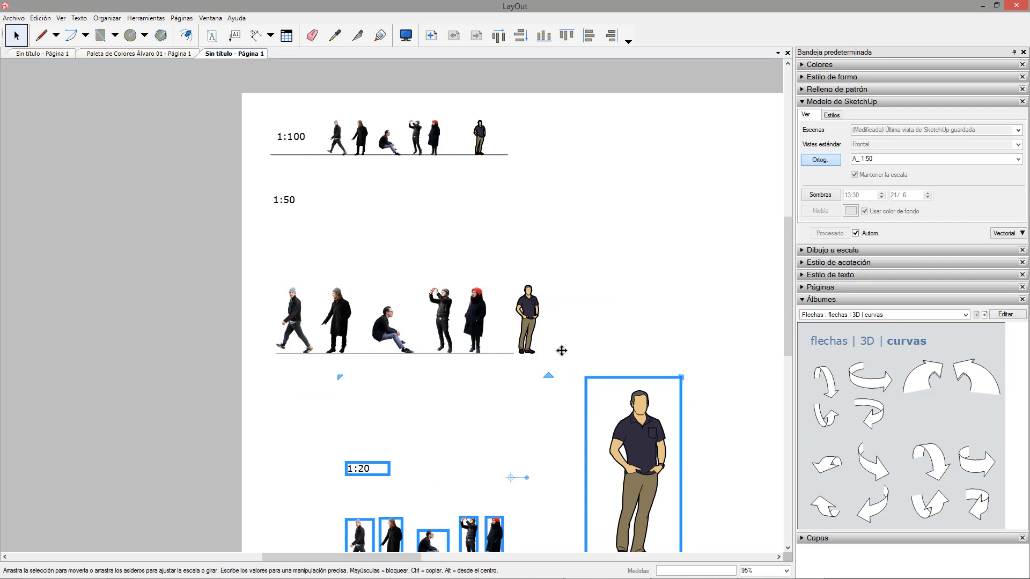
- Move the 1:50 people, their SketchUp figure and ground line up beside the 1:50 label, under the 1:100 row
{"action": "left_click", "coordinate": [543, 355]}
{"action": "mouse_move", "coordinate": [572, 361]}
{"action": "left_mouse_down"}
{"action": "mouse_move", "coordinate": [273, 277]}
{"action": "mouse_move", "coordinate": [315, 253]}
{"action": "mouse_move", "coordinate": [323, 187]}
{"action": "mouse_move", "coordinate": [327, 207]}
{"action": "left_mouse_up"}
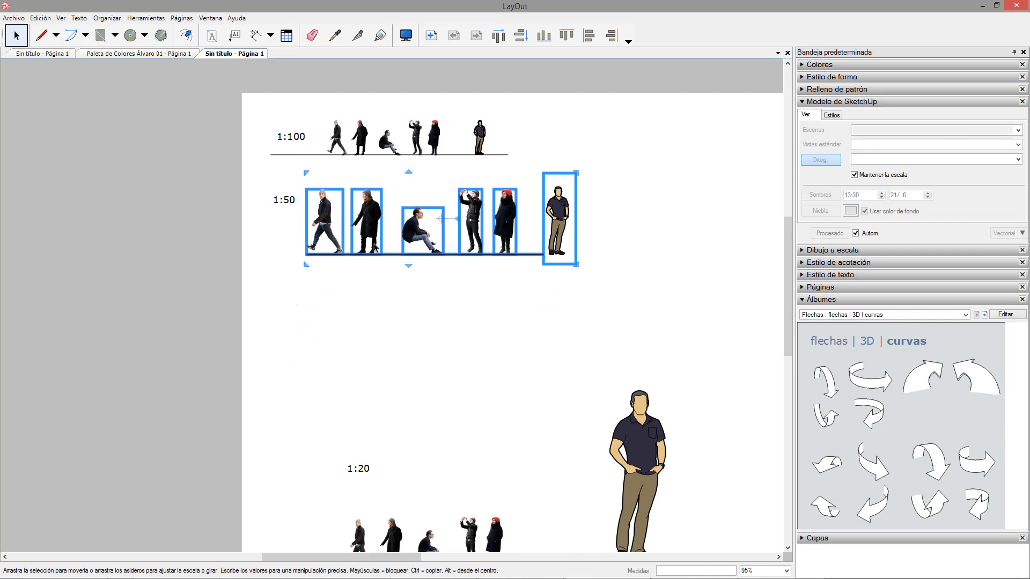
{"action": "key", "text": "Escape"}
{"action": "middle_click_drag", "start_coordinate": [411, 278], "coordinate": [409, 281]}
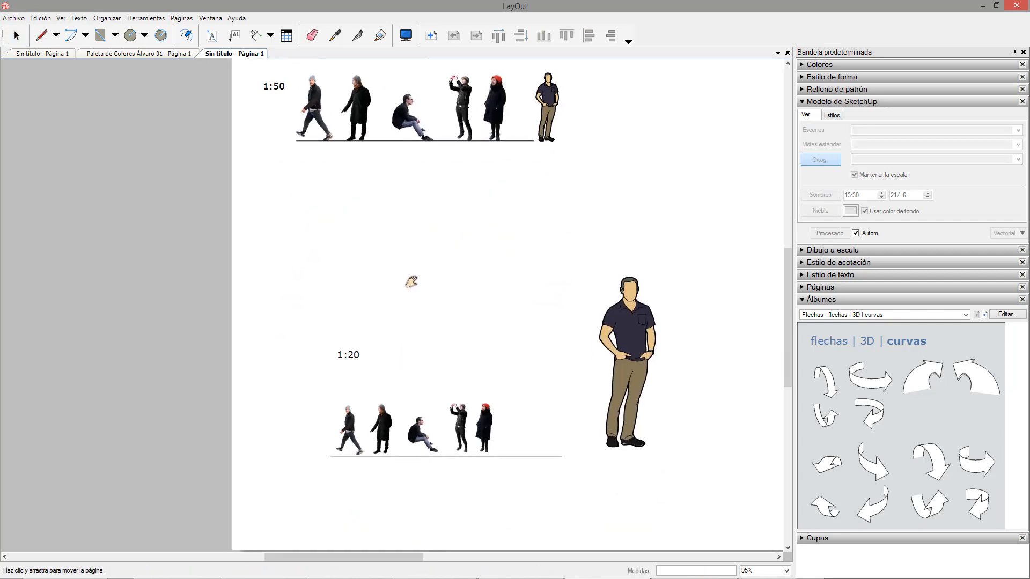
- Bottom-align the five photo people of the 1:20 row and set them on their ground line
{"action": "left_click", "coordinate": [663, 364]}
{"action": "scroll", "coordinate": [484, 456], "scroll_direction": "up", "scroll_amount": 3}
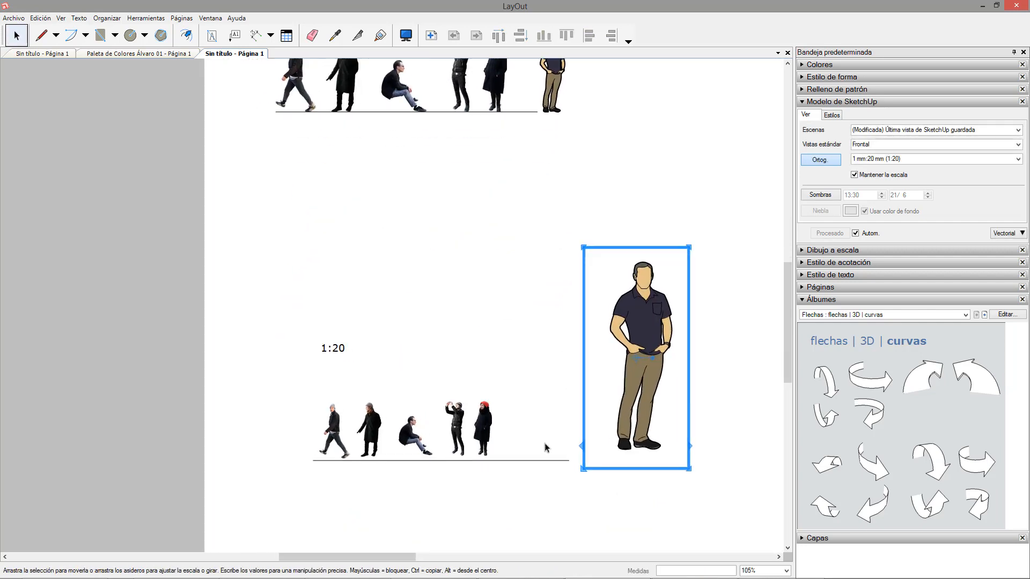
{"action": "left_click_drag", "start_coordinate": [276, 400], "coordinate": [498, 463]}
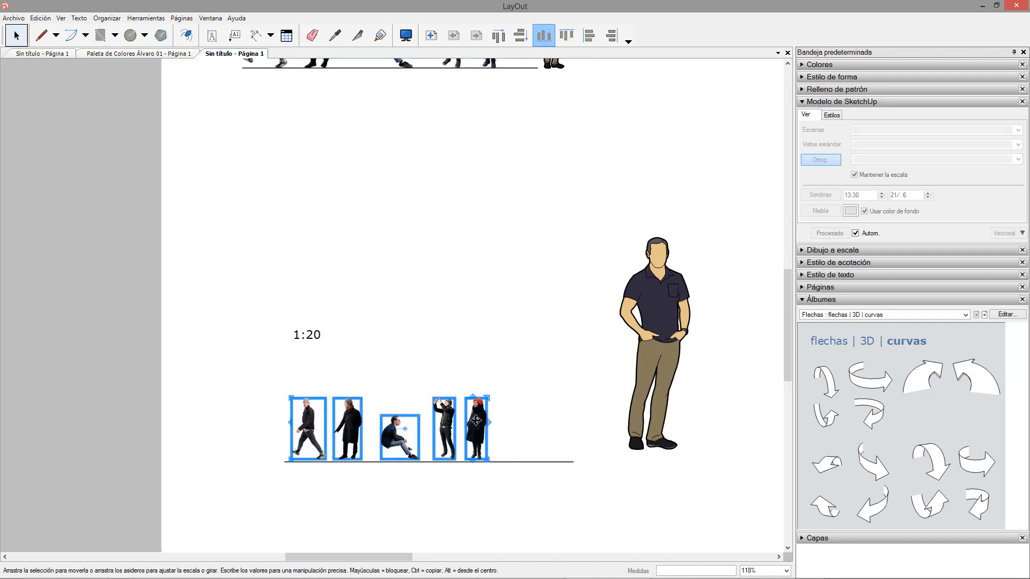
{"action": "left_click_drag", "start_coordinate": [477, 414], "coordinate": [477, 423]}
{"action": "left_click", "coordinate": [681, 450]}
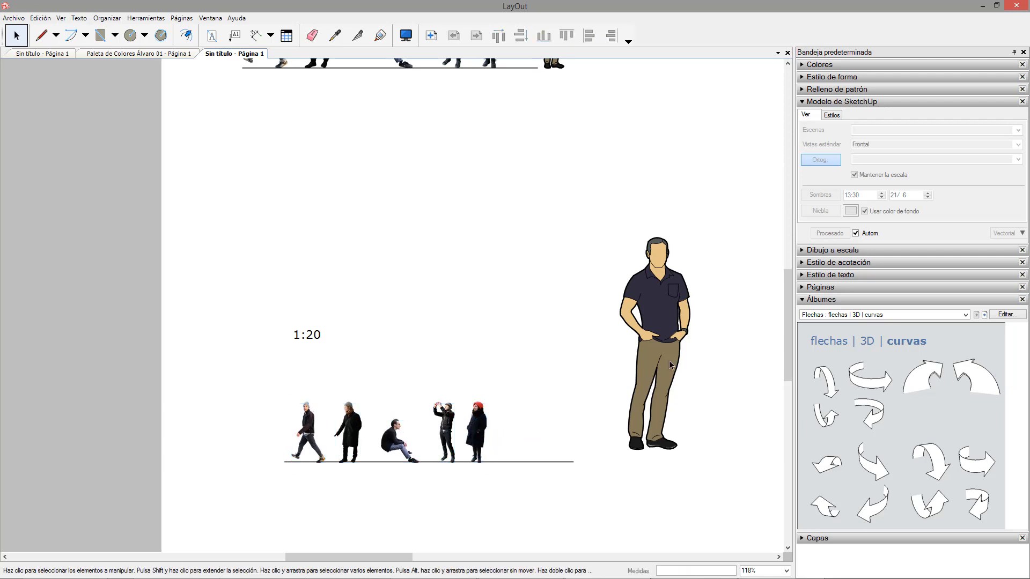
- Move the 1:20 label up and left of its row and place the large SketchUp figure on the ground line's far end
{"action": "left_click_drag", "start_coordinate": [304, 330], "coordinate": [245, 260]}
{"action": "left_click_drag", "start_coordinate": [257, 369], "coordinate": [495, 433]}
{"action": "left_click_drag", "start_coordinate": [656, 285], "coordinate": [575, 296]}
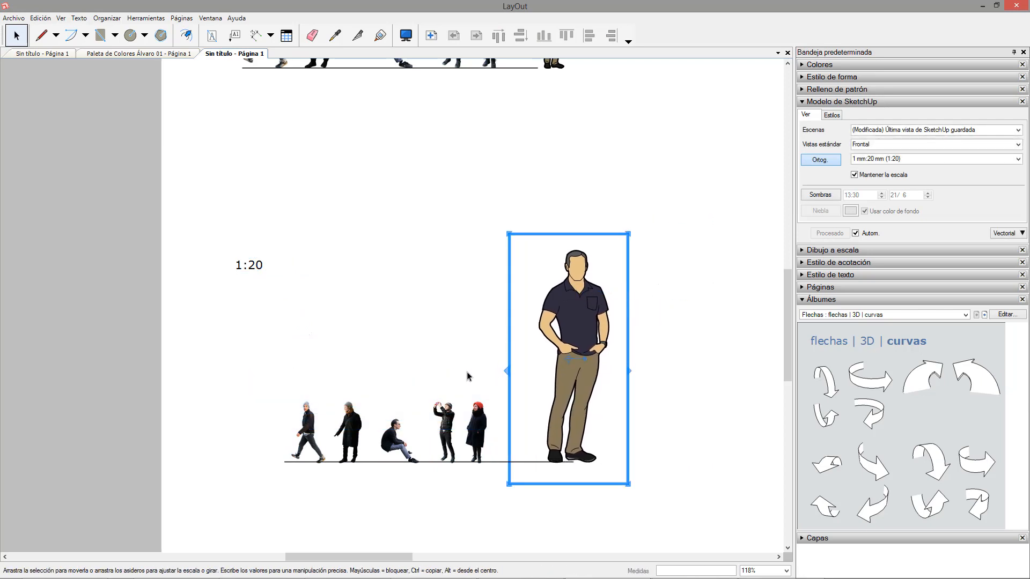
- Enlarge the five photo people of the 1:20 row to the SketchUp figure's height and shift that figure aside near the line's start
{"action": "left_click_drag", "start_coordinate": [275, 375], "coordinate": [502, 500]}
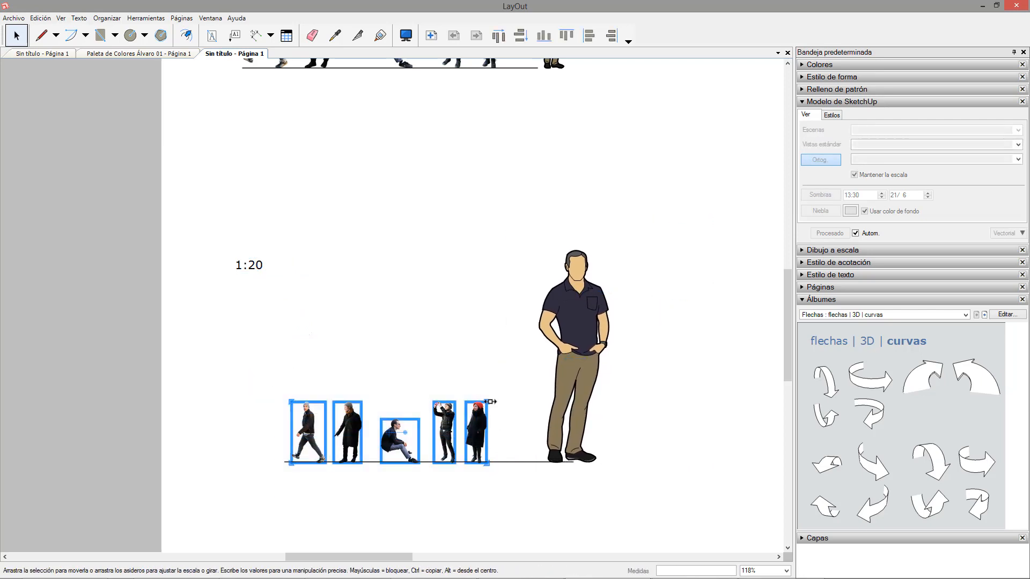
{"action": "left_click_drag", "start_coordinate": [486, 401], "coordinate": [738, 238]}
{"action": "scroll", "coordinate": [367, 369], "scroll_direction": "down", "scroll_amount": 1}
{"action": "scroll", "coordinate": [367, 368], "scroll_direction": "down", "scroll_amount": 3}
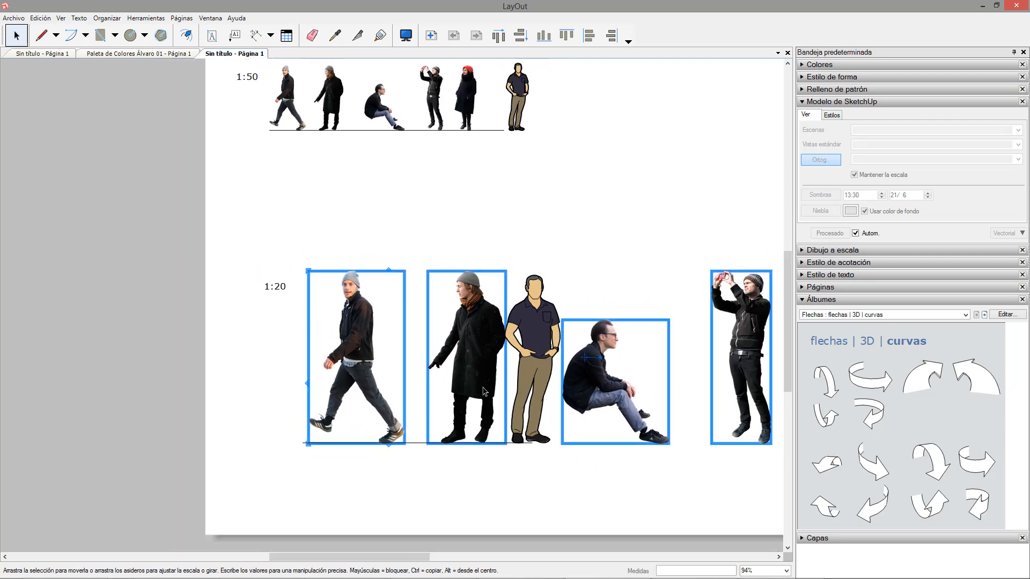
{"action": "left_click", "coordinate": [534, 327], "text": "shift"}
{"action": "left_click", "coordinate": [534, 327]}
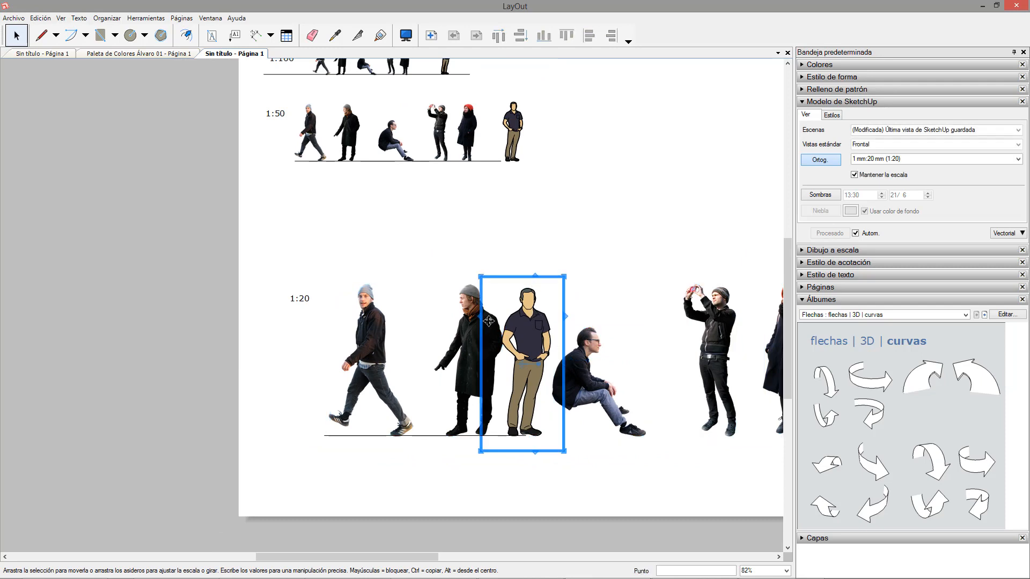
{"action": "left_click_drag", "start_coordinate": [534, 328], "coordinate": [294, 369]}
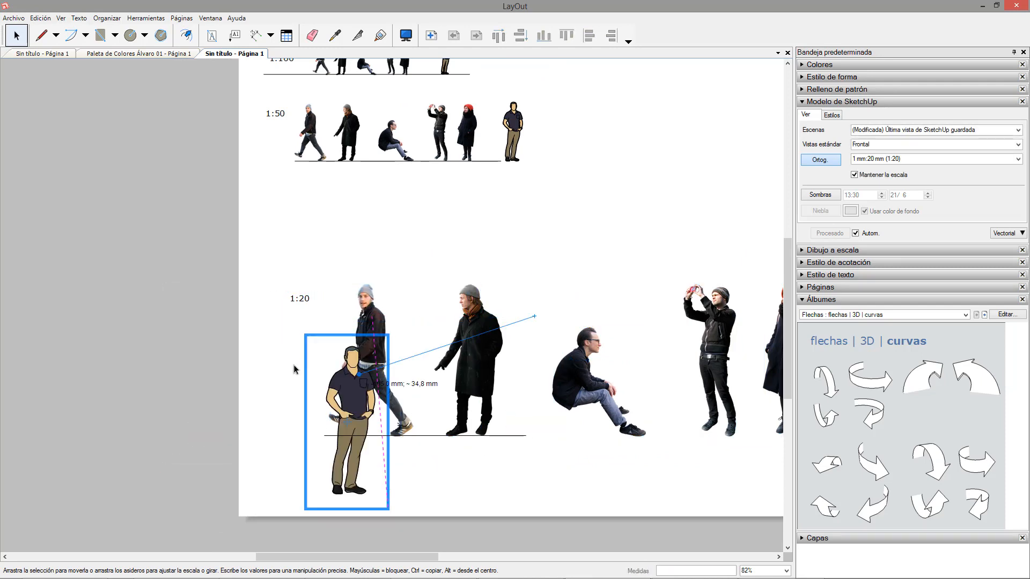
- Close the gaps in the 1:20 row by moving the second to fifth photo people closer to the walking man
{"action": "scroll", "coordinate": [294, 369], "scroll_direction": "down", "scroll_amount": 4}
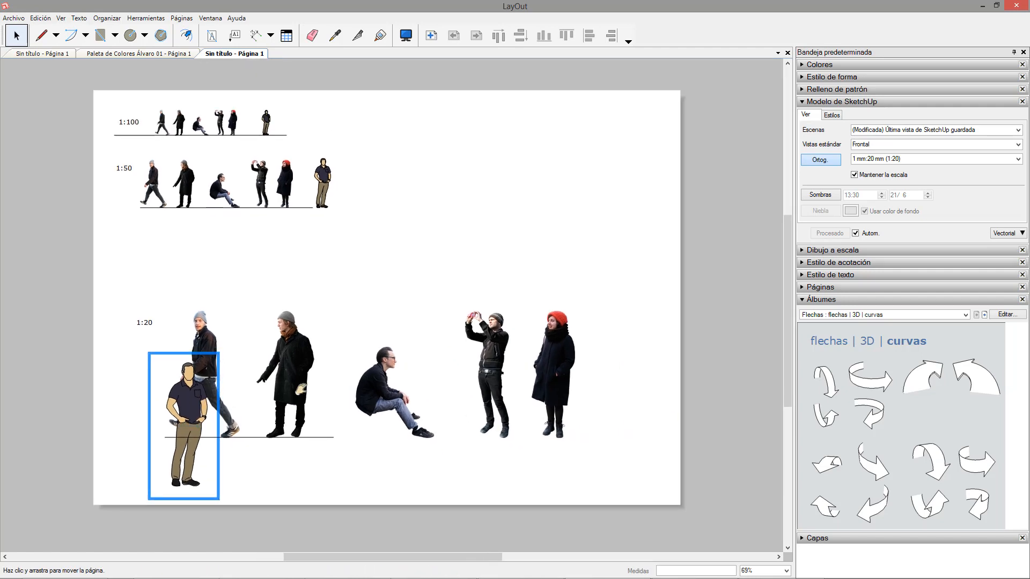
{"action": "middle_click_drag", "start_coordinate": [301, 390], "coordinate": [305, 388]}
{"action": "left_click_drag", "start_coordinate": [296, 335], "coordinate": [290, 335]}
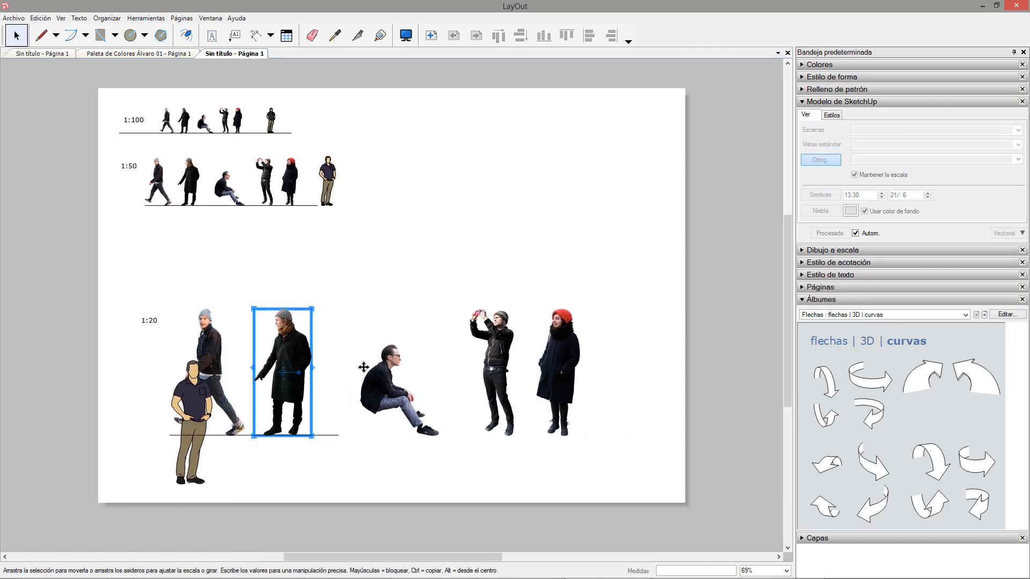
{"action": "left_click_drag", "start_coordinate": [364, 367], "coordinate": [329, 368]}
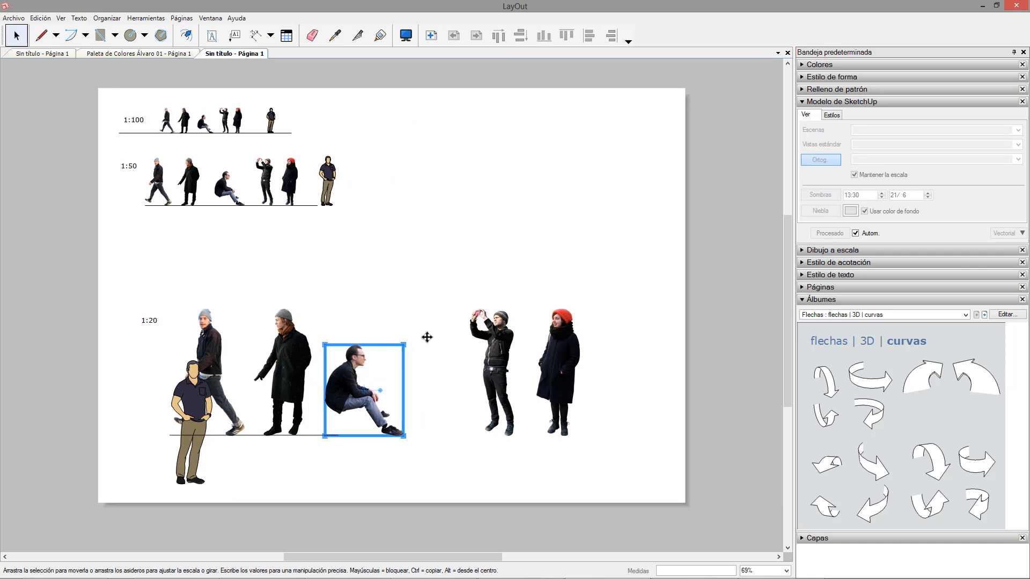
{"action": "left_click_drag", "start_coordinate": [492, 365], "coordinate": [419, 365]}
{"action": "left_click_drag", "start_coordinate": [558, 376], "coordinate": [474, 376]}
- Place the SketchUp figure beside the woman in the red hat and extend the 1:20 ground line under it
{"action": "left_click_drag", "start_coordinate": [193, 472], "coordinate": [530, 424]}
{"action": "left_click_drag", "start_coordinate": [340, 434], "coordinate": [544, 434]}
- Lower the 1:20 label beside the enlarged walking man
{"action": "left_click", "coordinate": [147, 322]}
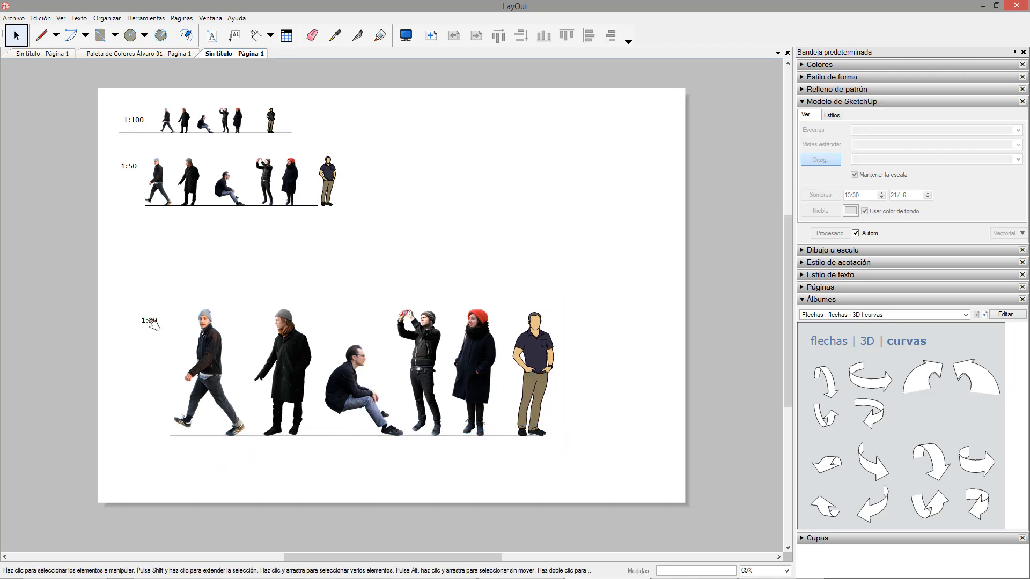
{"action": "mouse_move", "coordinate": [173, 325]}
{"action": "left_mouse_down"}
{"action": "mouse_move", "coordinate": [161, 329]}
{"action": "mouse_move", "coordinate": [161, 360]}
{"action": "mouse_move", "coordinate": [188, 357]}
{"action": "left_mouse_up"}
{"action": "scroll", "coordinate": [161, 330], "scroll_direction": "up", "scroll_amount": 2}
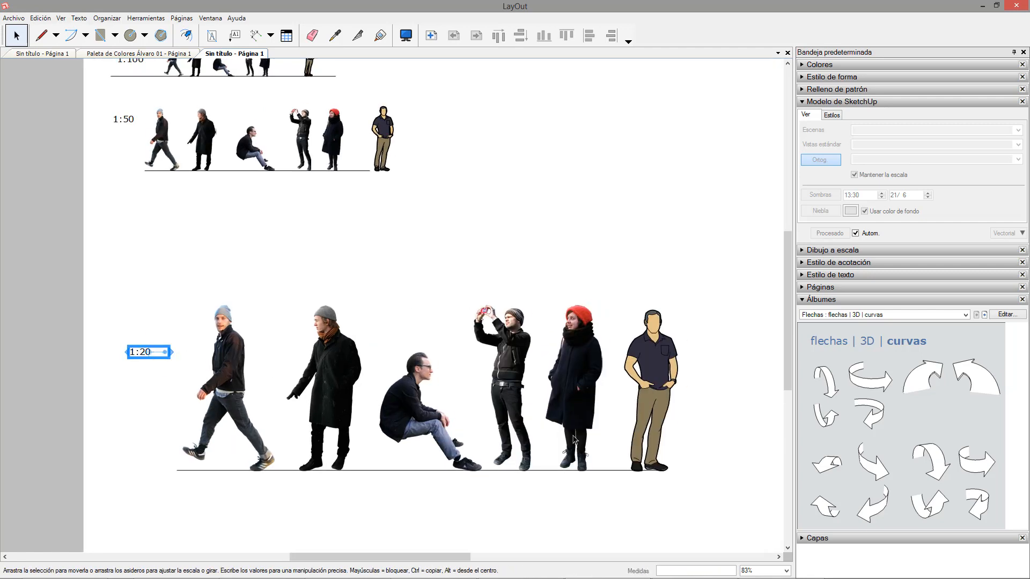
{"action": "scroll", "coordinate": [221, 354], "scroll_direction": "down", "scroll_amount": 1}
- Move the whole 1:20 row with its label and ground line up and left, just below the 1:50 row
{"action": "left_click", "coordinate": [223, 294]}
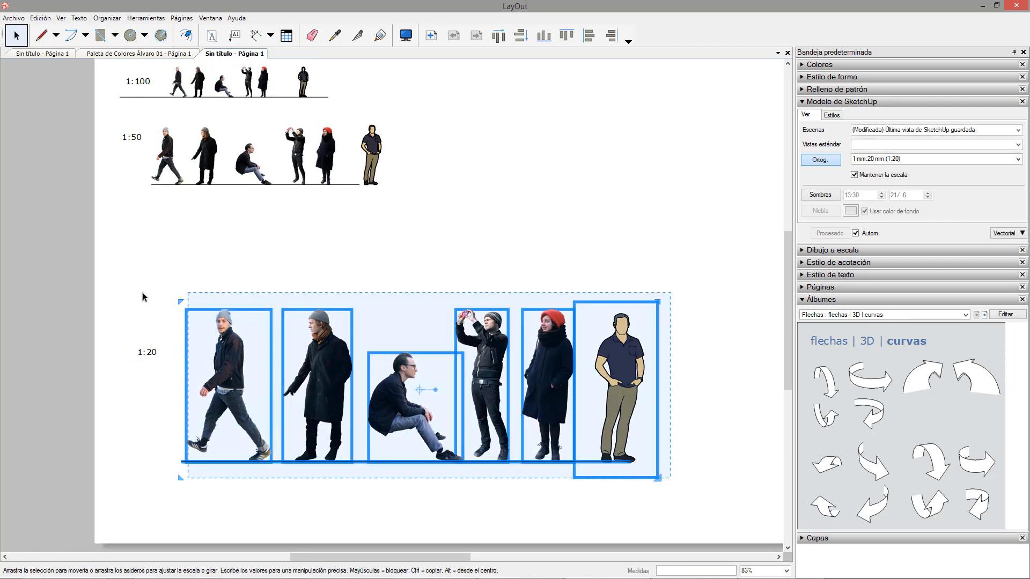
{"action": "left_click", "coordinate": [147, 352], "text": "shift"}
{"action": "left_click_drag", "start_coordinate": [238, 347], "coordinate": [195, 232]}
{"action": "scroll", "coordinate": [525, 302], "scroll_direction": "down", "scroll_amount": 1}
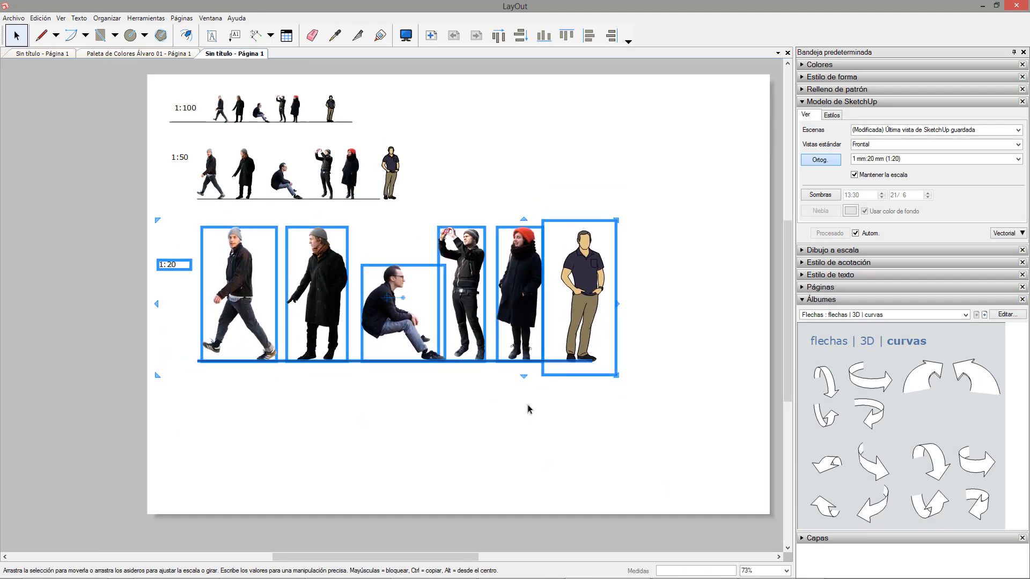
{"action": "left_click", "coordinate": [389, 388]}
{"action": "scroll", "coordinate": [389, 388], "scroll_direction": "down", "scroll_amount": 1}
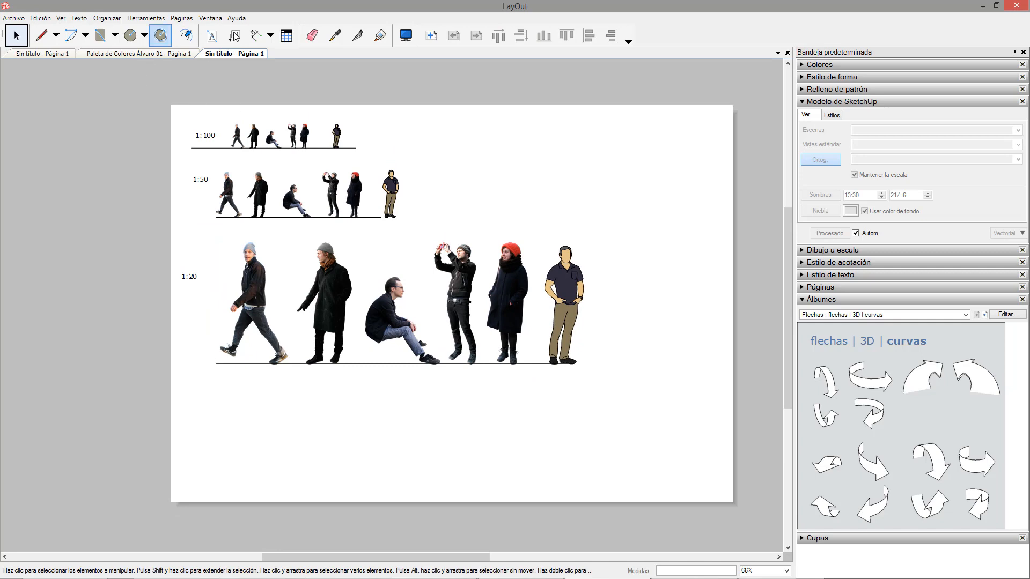
- Measure the width and height the three rows occupy from the sheet's left and top edges with the dimension tool
{"action": "left_click", "coordinate": [256, 35]}
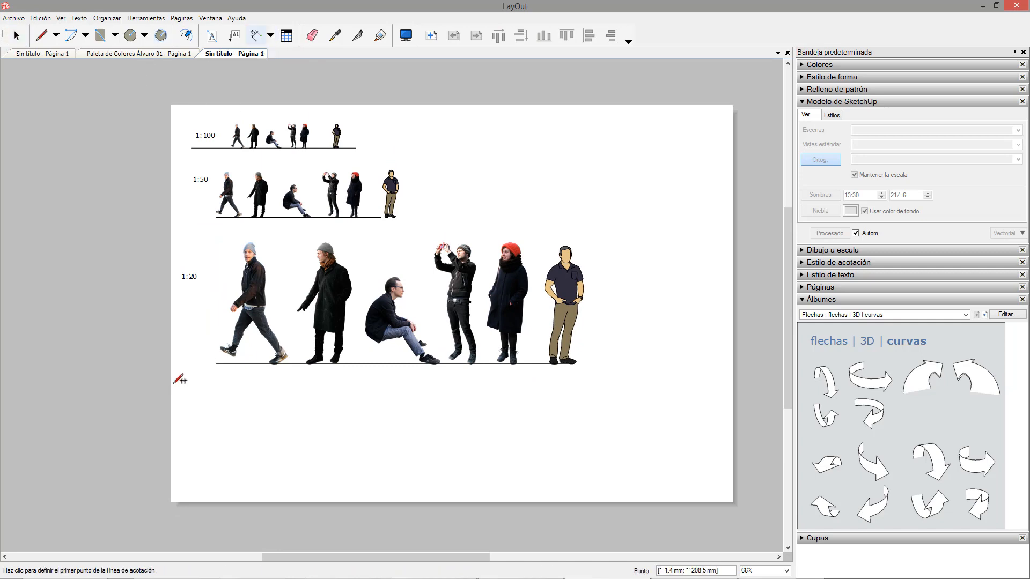
{"action": "left_click", "coordinate": [173, 384]}
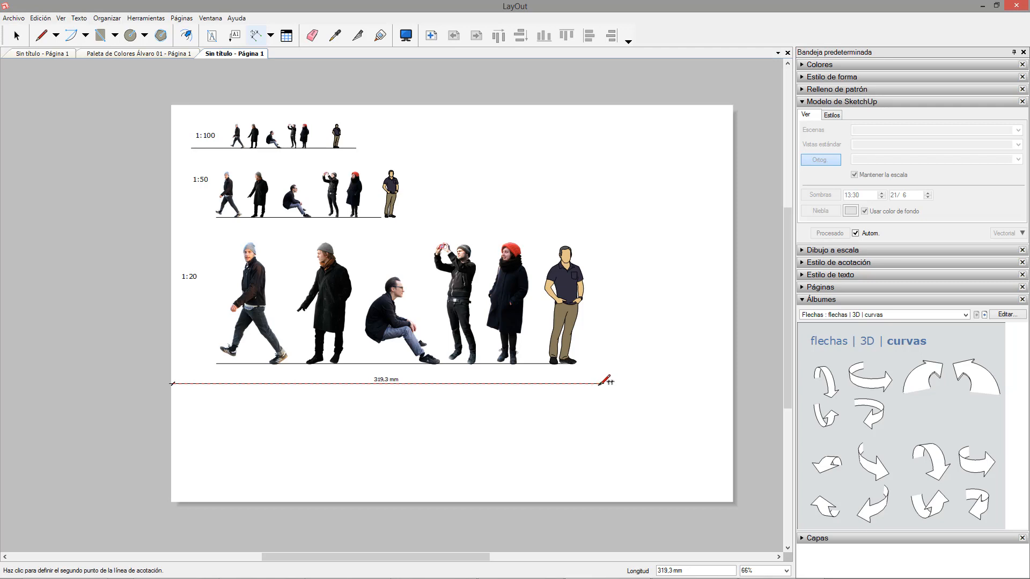
{"action": "key", "text": "Escape"}
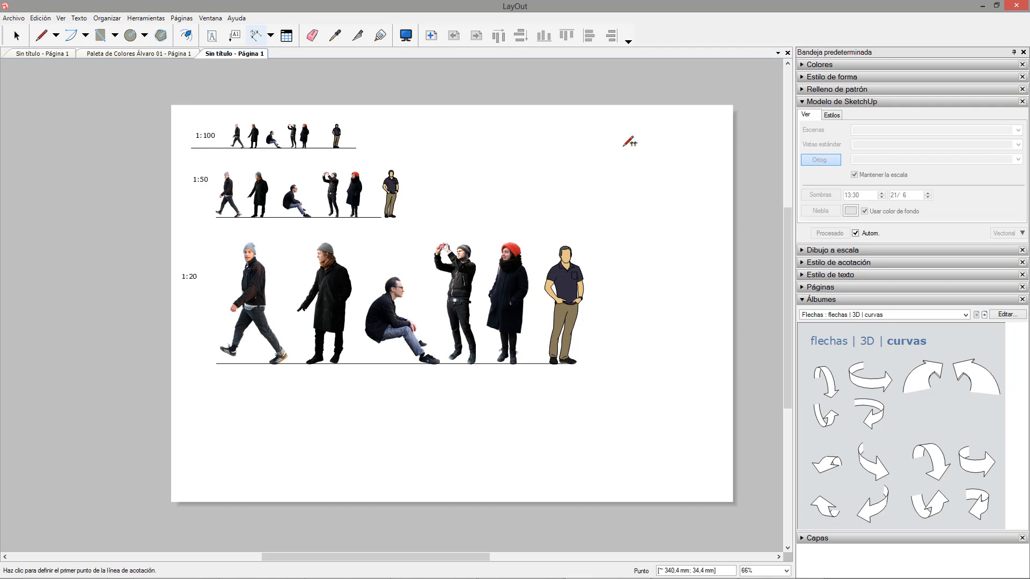
{"action": "left_click", "coordinate": [608, 107]}
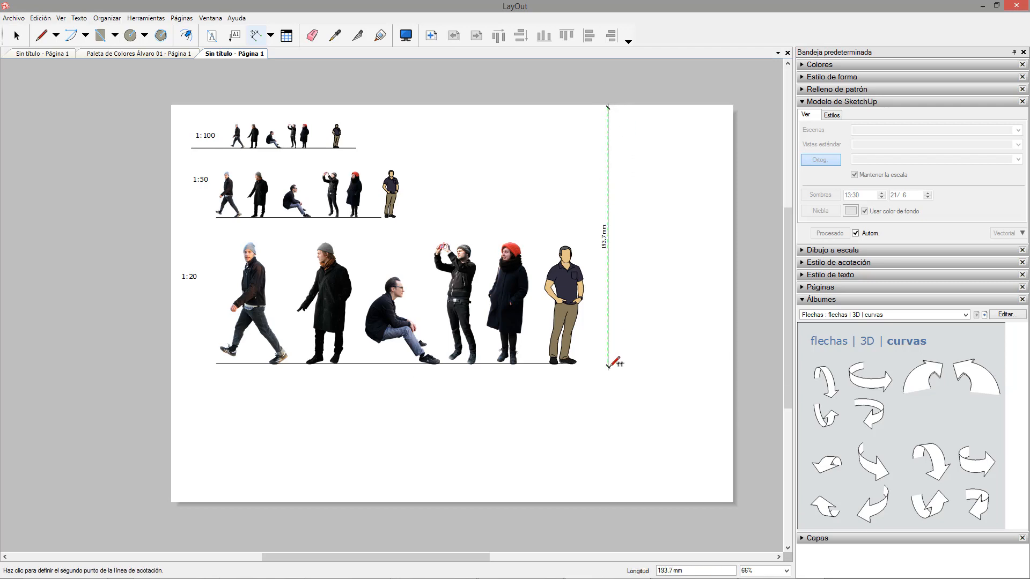
{"action": "key", "text": "space"}
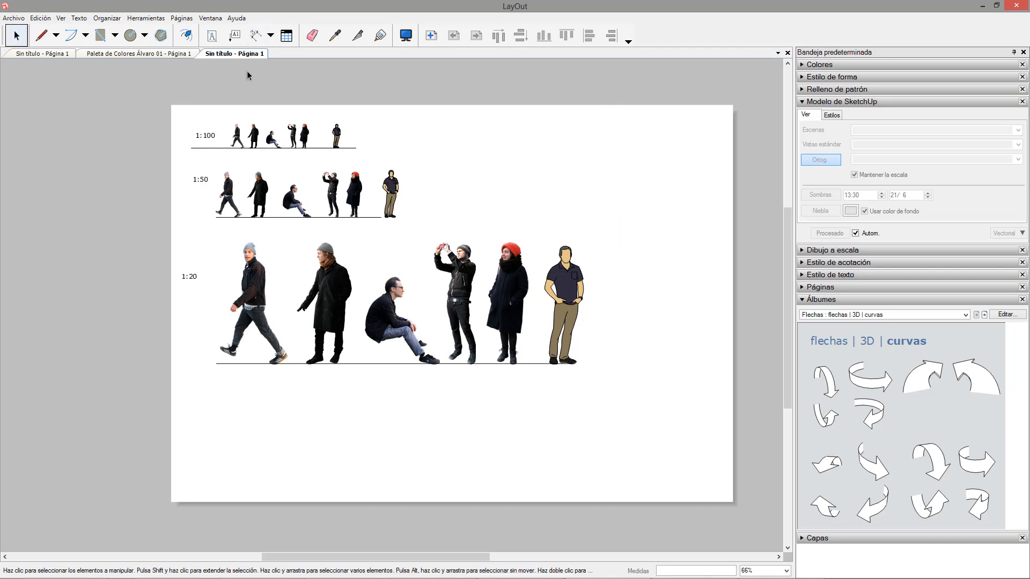
- Set the document's paper size to 320 mm wide and 220 mm high
{"action": "left_click", "coordinate": [13, 18]}
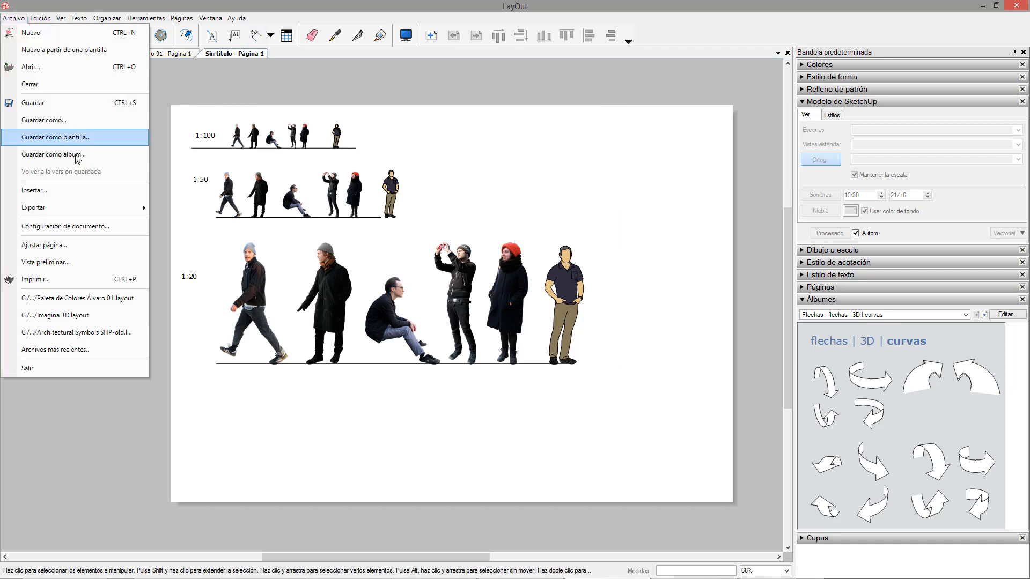
{"action": "left_click", "coordinate": [99, 236]}
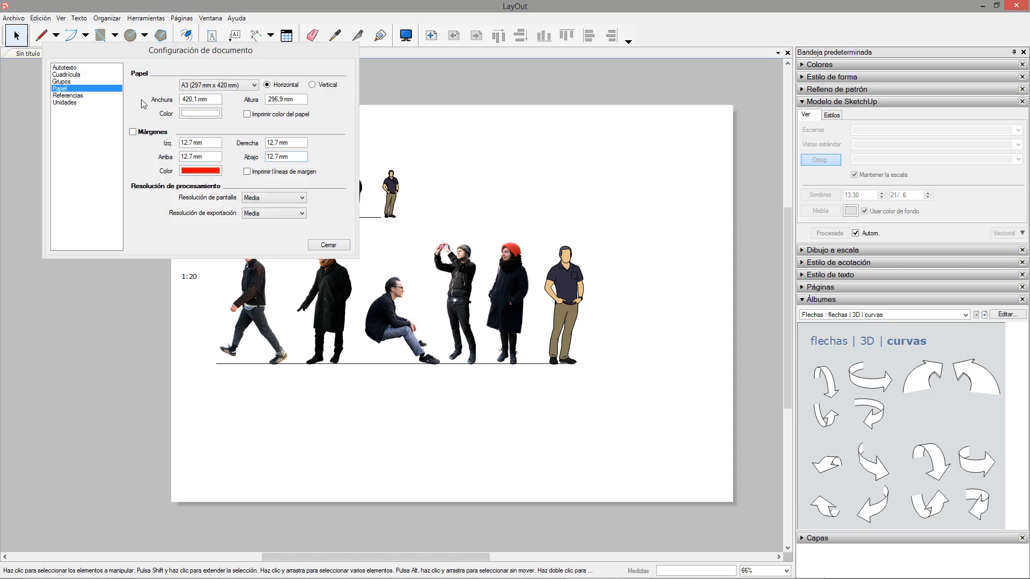
{"action": "left_click_drag", "start_coordinate": [208, 96], "coordinate": [153, 97]}
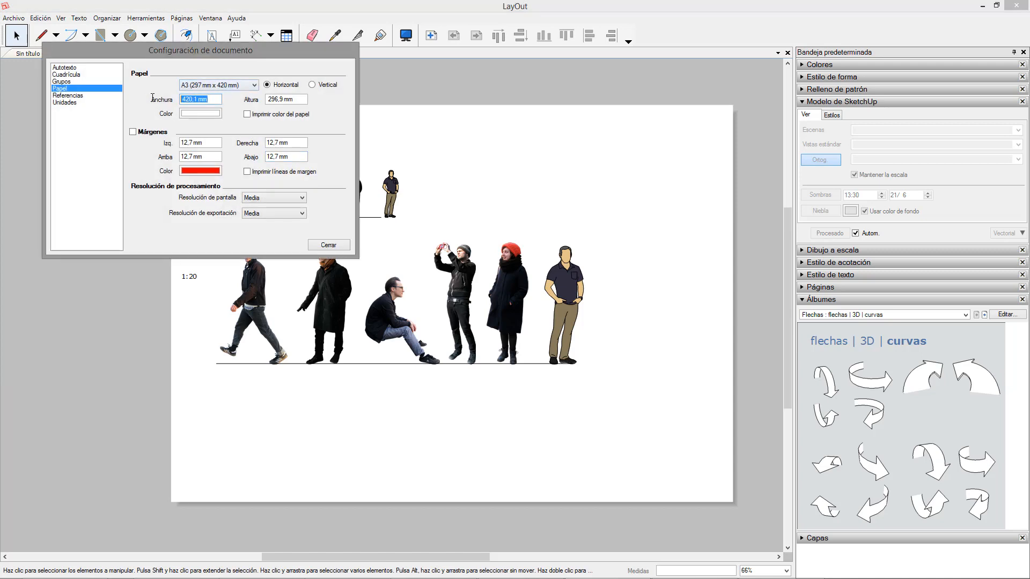
{"action": "type", "text": "320"}
{"action": "left_click_drag", "start_coordinate": [308, 100], "coordinate": [256, 89]}
{"action": "type", "text": "250"}
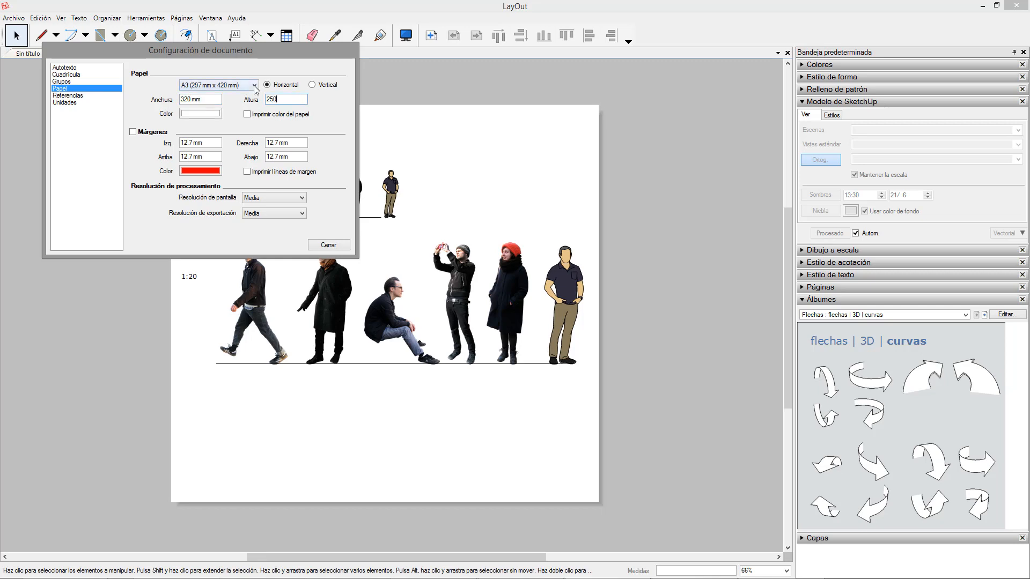
{"action": "left_click", "coordinate": [215, 99]}
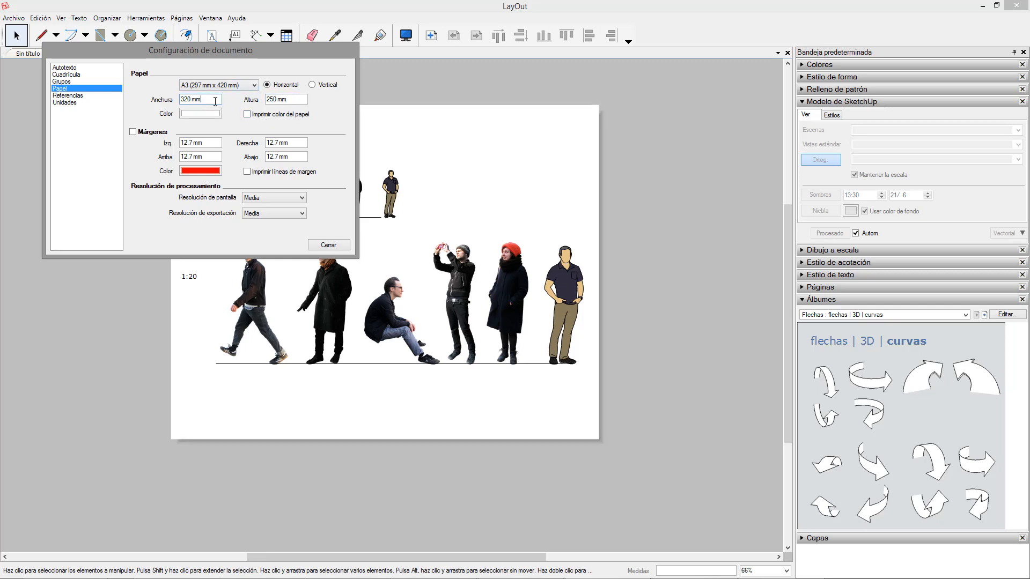
{"action": "key", "text": "ctrl+a"}
{"action": "type", "text": "220"}
{"action": "key", "text": "Return"}
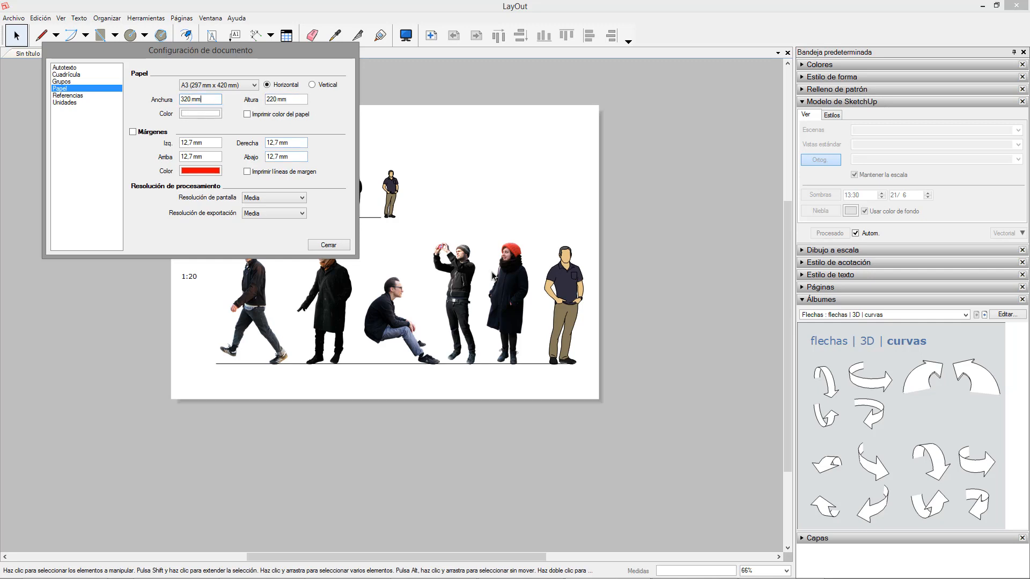
{"action": "left_click", "coordinate": [328, 246]}
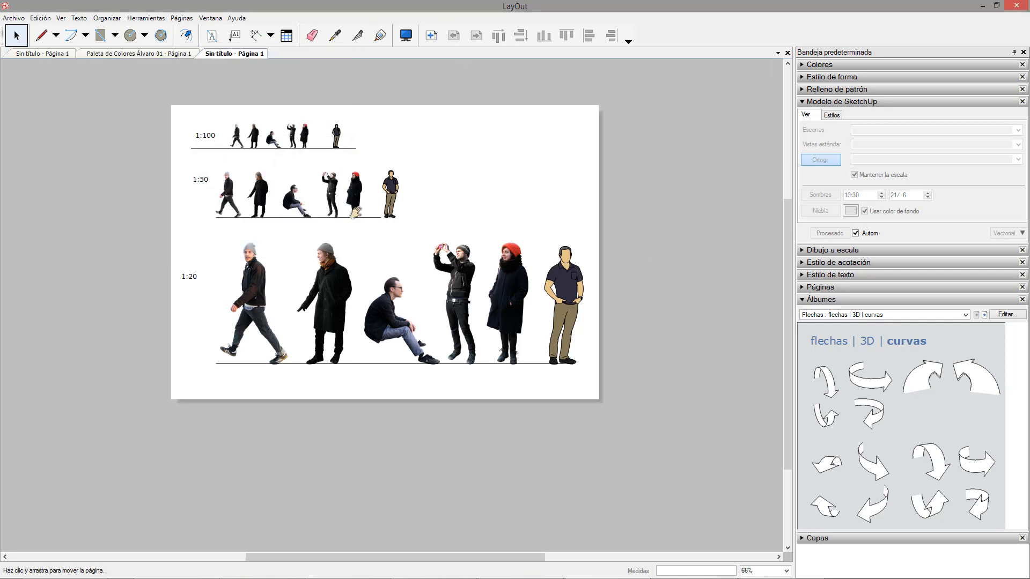
- Save the sheet as an album named Personas Fotografica a Escalas in the SketchUp 2018 ProgramData album folder
{"action": "middle_click_drag", "start_coordinate": [448, 331], "coordinate": [460, 382]}
{"action": "scroll", "coordinate": [461, 382], "scroll_direction": "up", "scroll_amount": 2}
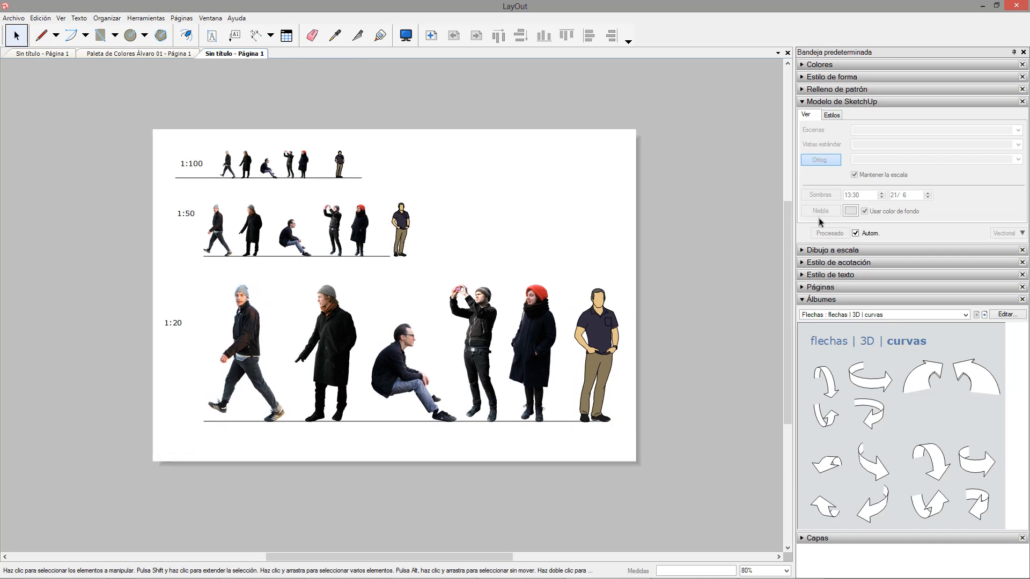
{"action": "scroll", "coordinate": [459, 238], "scroll_direction": "up", "scroll_amount": 3}
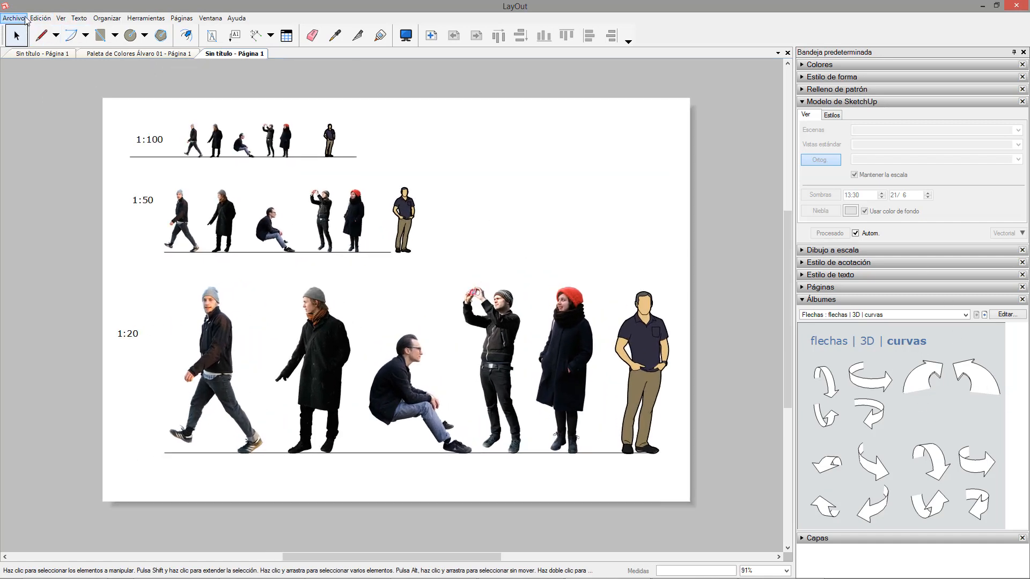
{"action": "left_click", "coordinate": [16, 18]}
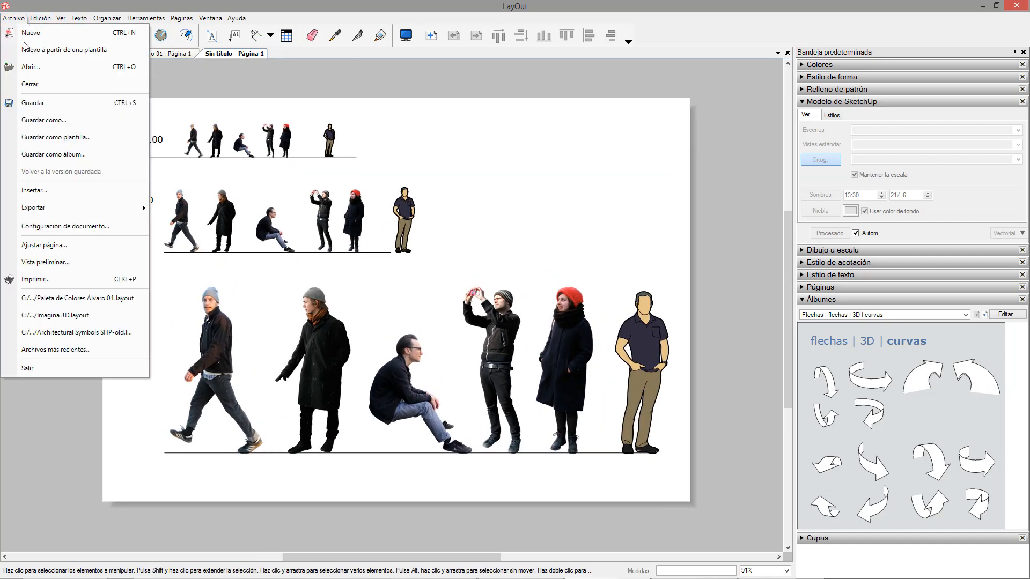
{"action": "left_click", "coordinate": [73, 155]}
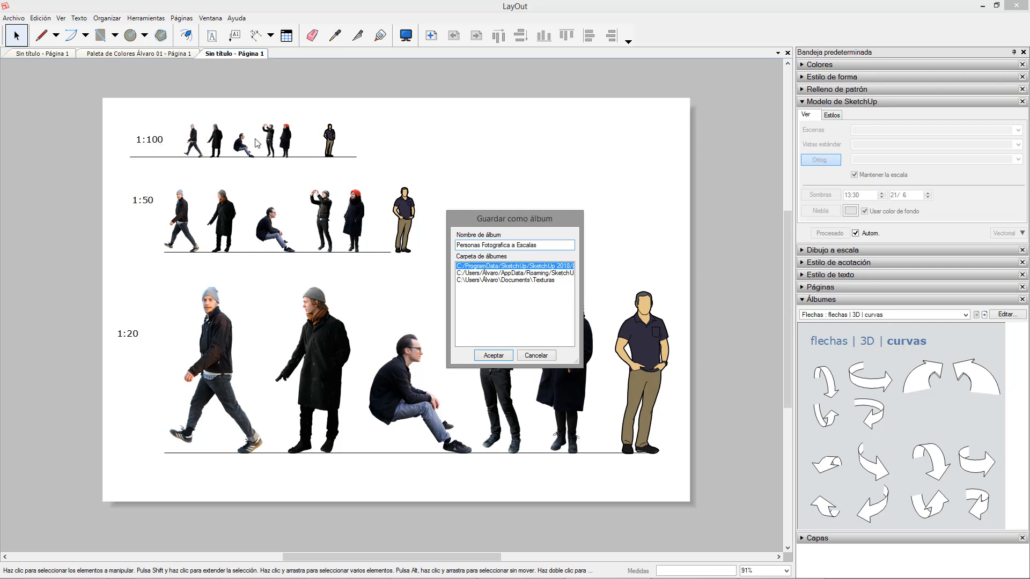
{"action": "left_click", "coordinate": [493, 356]}
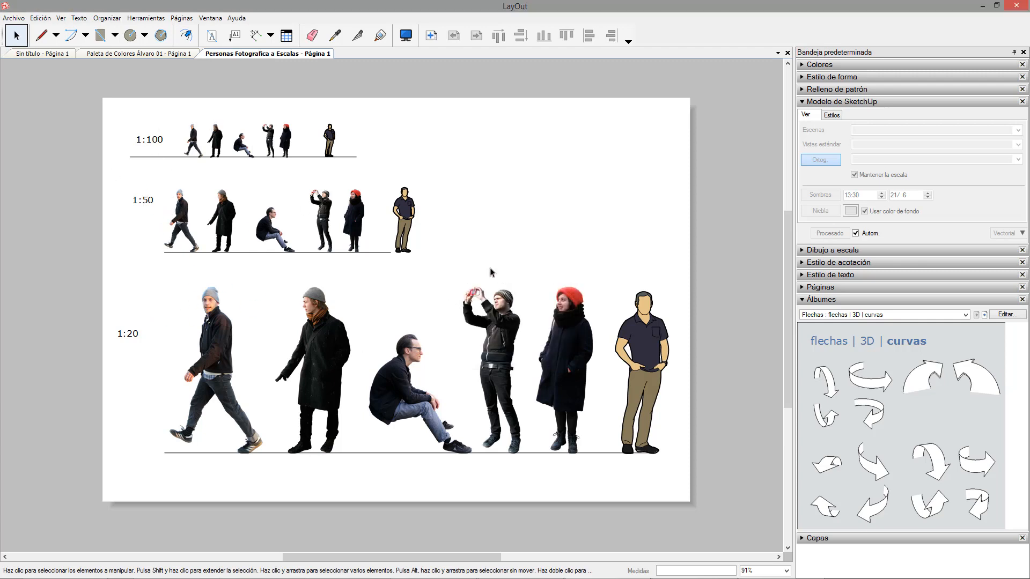
- Return to the untitled document with the house section and plan, and load the Personas Fotografica a Escalas album
{"action": "scroll", "coordinate": [489, 304], "scroll_direction": "down", "scroll_amount": 1}
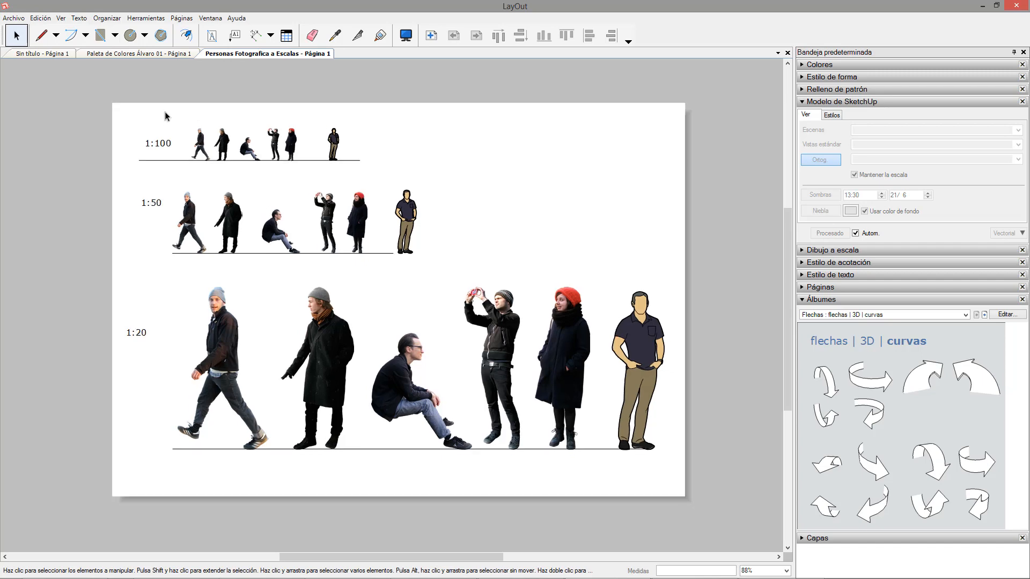
{"action": "left_click", "coordinate": [53, 55]}
{"action": "scroll", "coordinate": [488, 262], "scroll_direction": "up", "scroll_amount": 3}
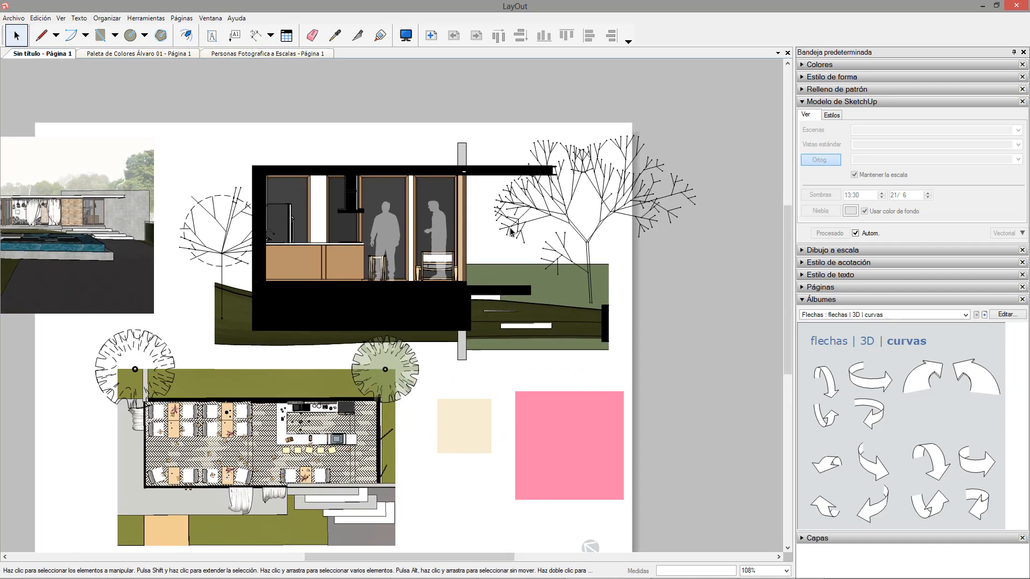
{"action": "left_click", "coordinate": [483, 190]}
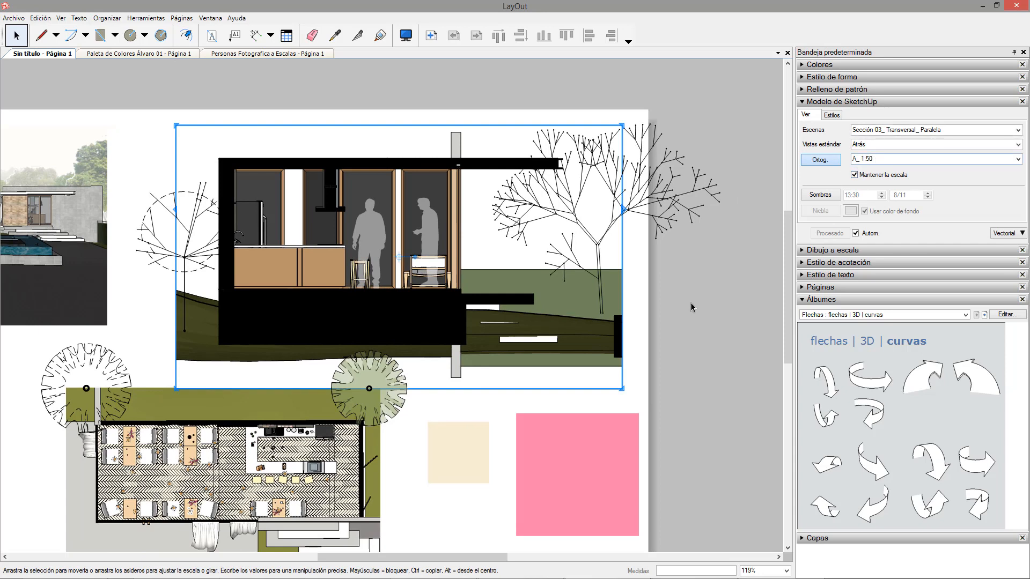
{"action": "left_click", "coordinate": [708, 308]}
{"action": "left_click", "coordinate": [965, 315]}
{"action": "left_click", "coordinate": [966, 316]}
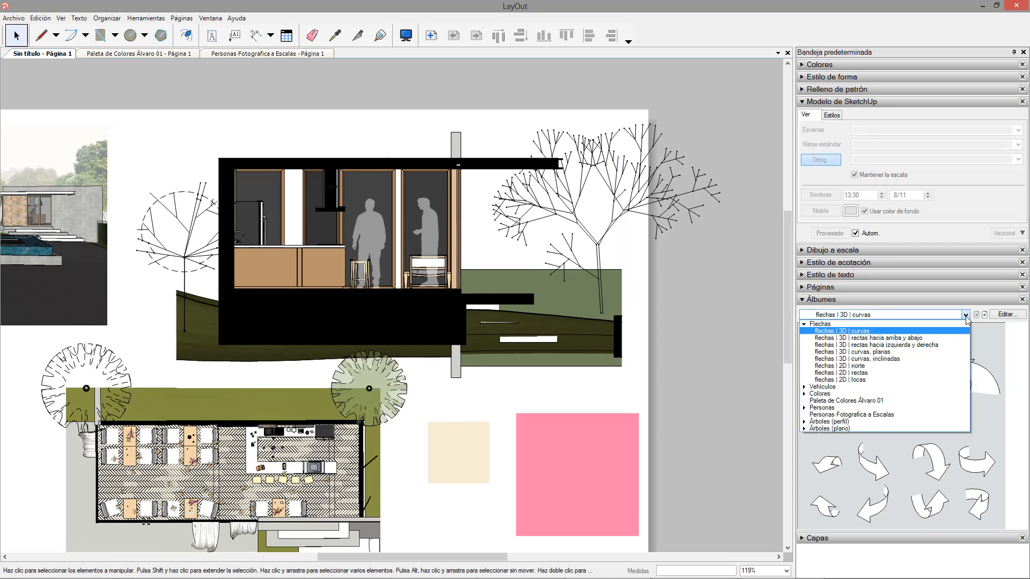
{"action": "left_click", "coordinate": [861, 415]}
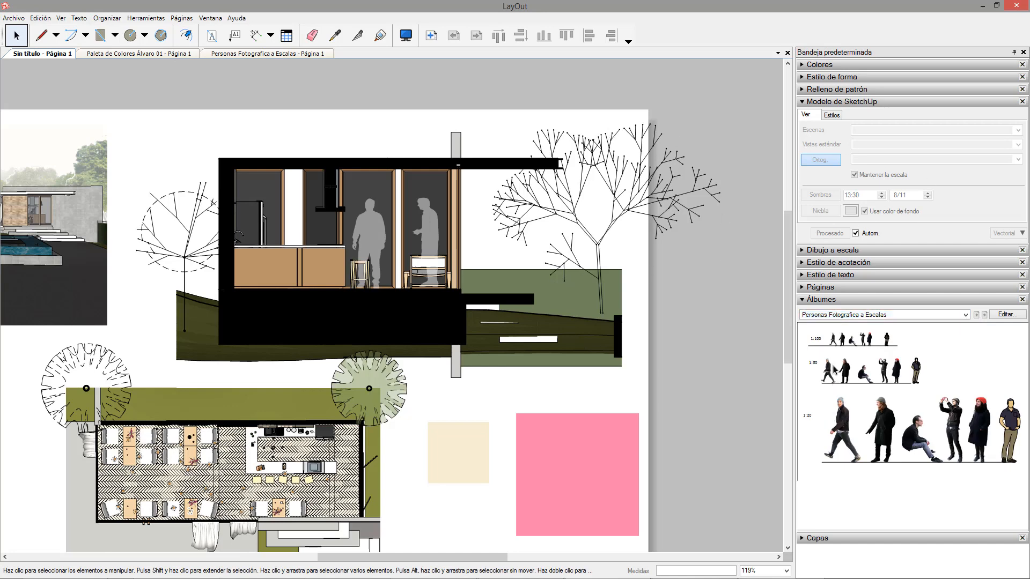
- Place the album's 1:50 walking man outside the house section and the 1:20 walking man over the beige square
{"action": "mouse_move", "coordinate": [829, 370]}
{"action": "left_mouse_down"}
{"action": "mouse_move", "coordinate": [812, 392]}
{"action": "mouse_move", "coordinate": [590, 359]}
{"action": "mouse_move", "coordinate": [363, 291]}
{"action": "mouse_move", "coordinate": [418, 226]}
{"action": "mouse_move", "coordinate": [473, 239]}
{"action": "mouse_move", "coordinate": [493, 207]}
{"action": "left_mouse_up"}
{"action": "scroll", "coordinate": [493, 214], "scroll_direction": "down", "scroll_amount": 3}
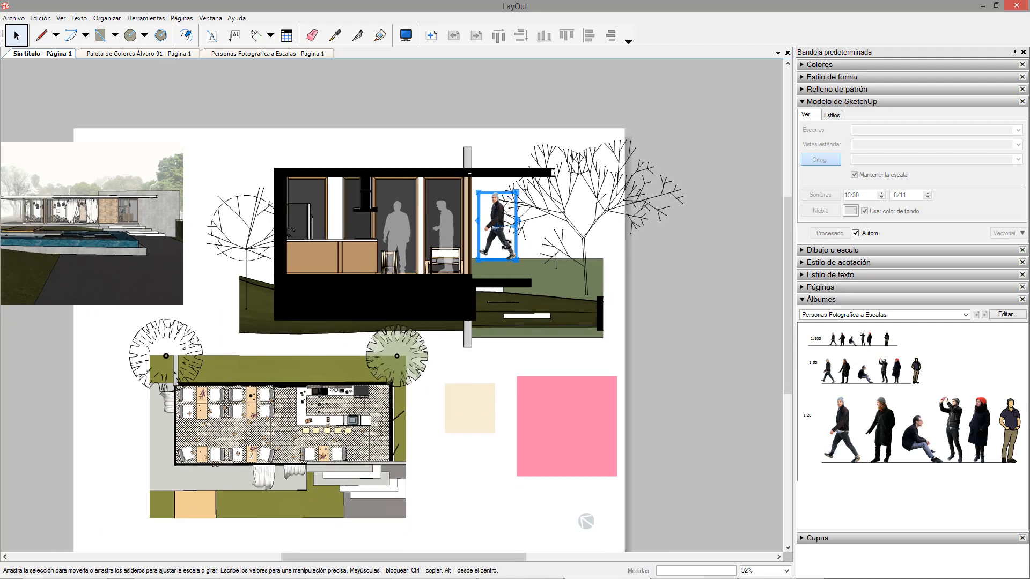
{"action": "scroll", "coordinate": [507, 244], "scroll_direction": "down", "scroll_amount": 1}
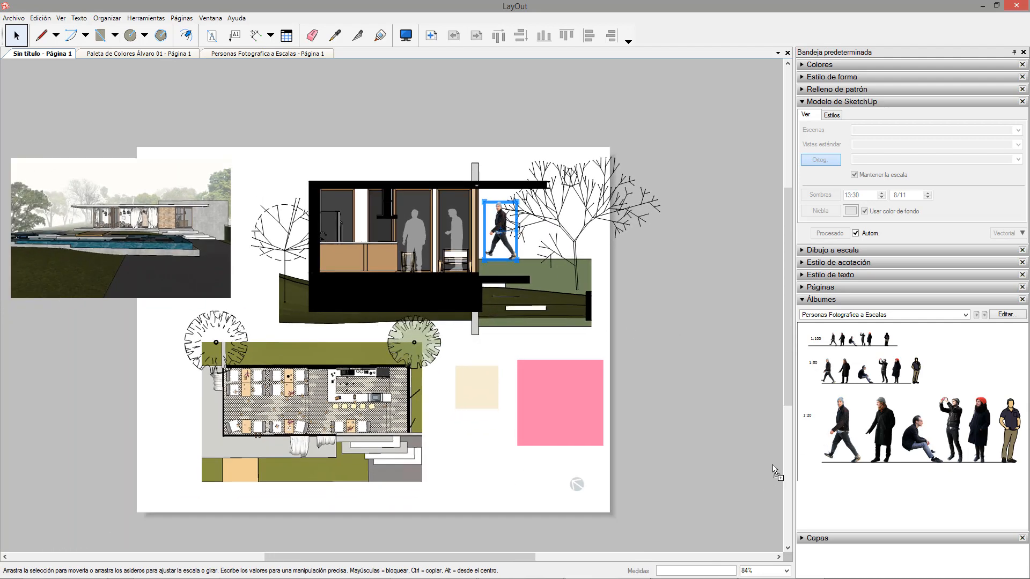
{"action": "left_click_drag", "start_coordinate": [479, 434], "coordinate": [494, 419]}
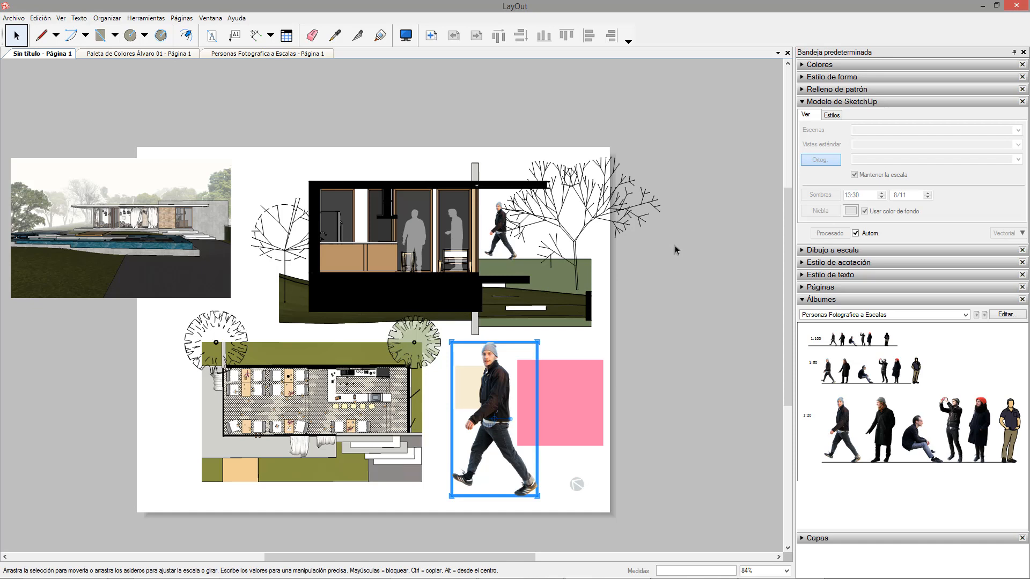
- Create a new document from the plain A3 horizontal template
{"action": "left_click", "coordinate": [13, 18]}
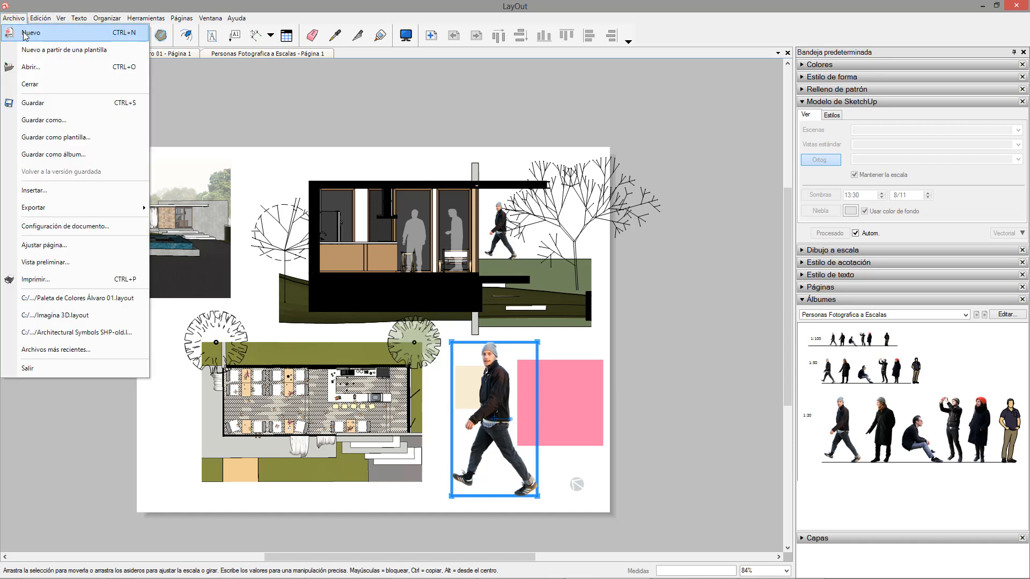
{"action": "left_click", "coordinate": [56, 49]}
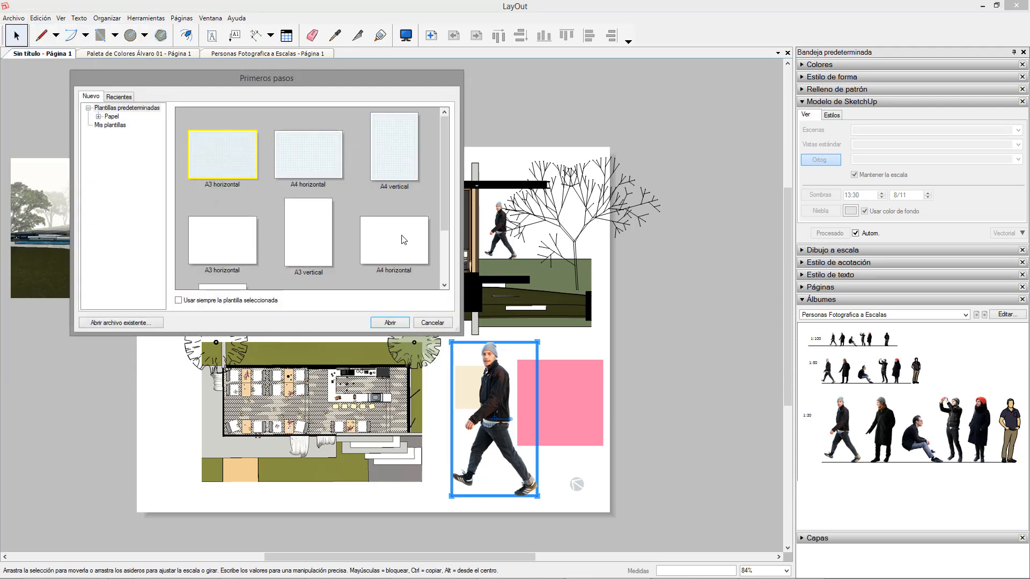
{"action": "left_click", "coordinate": [227, 232]}
{"action": "left_click", "coordinate": [400, 324]}
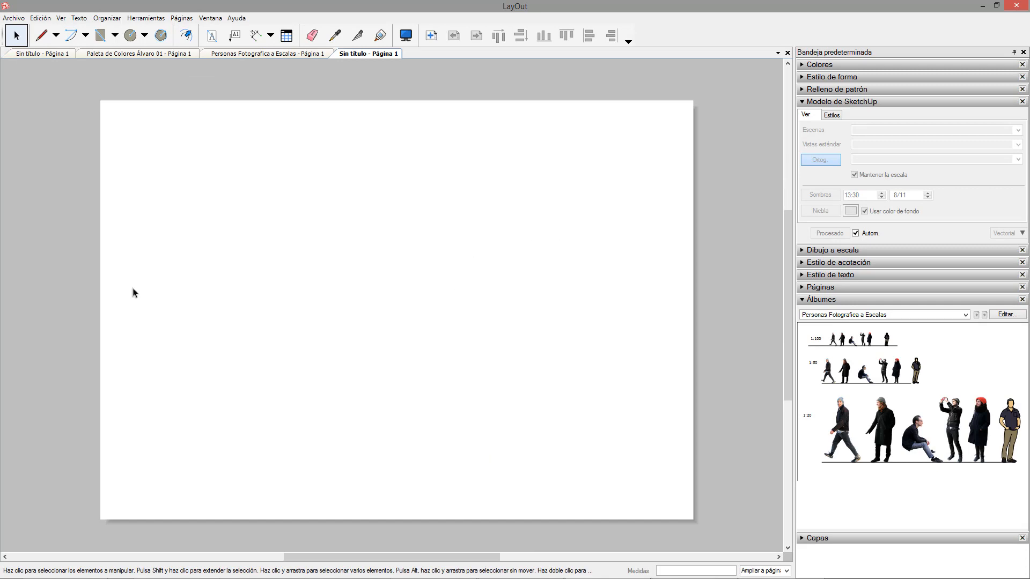
- Switch to File Explorer and insert six plan-view trees into the sheet: live oakPNG, honey locust_fallPNG, crepe myrtle, commun hook-thorn, tulip and tulip_fallPNG
{"action": "key", "text": "alt+Tab"}
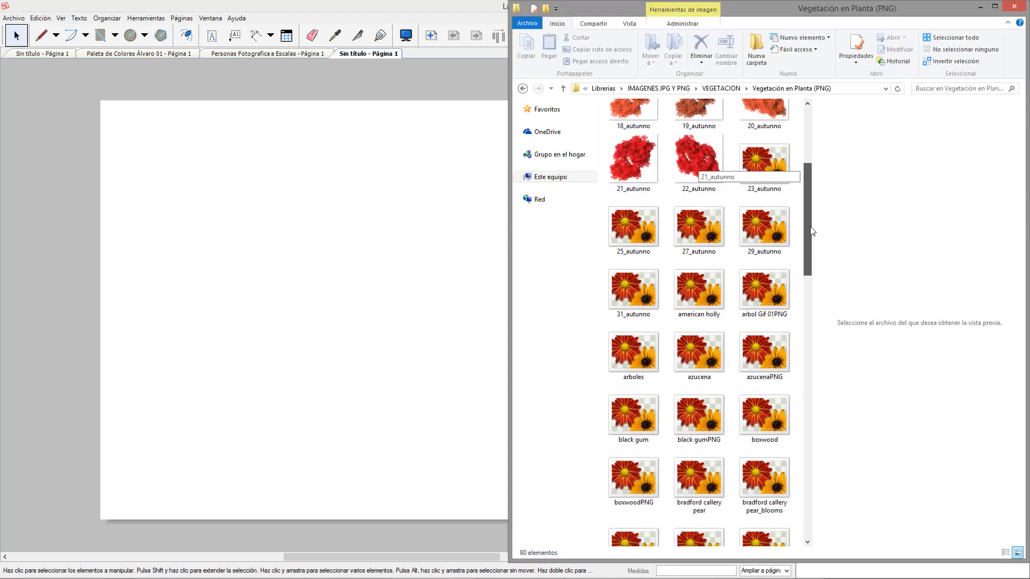
{"action": "scroll", "coordinate": [806, 215], "scroll_direction": "down", "scroll_amount": 2}
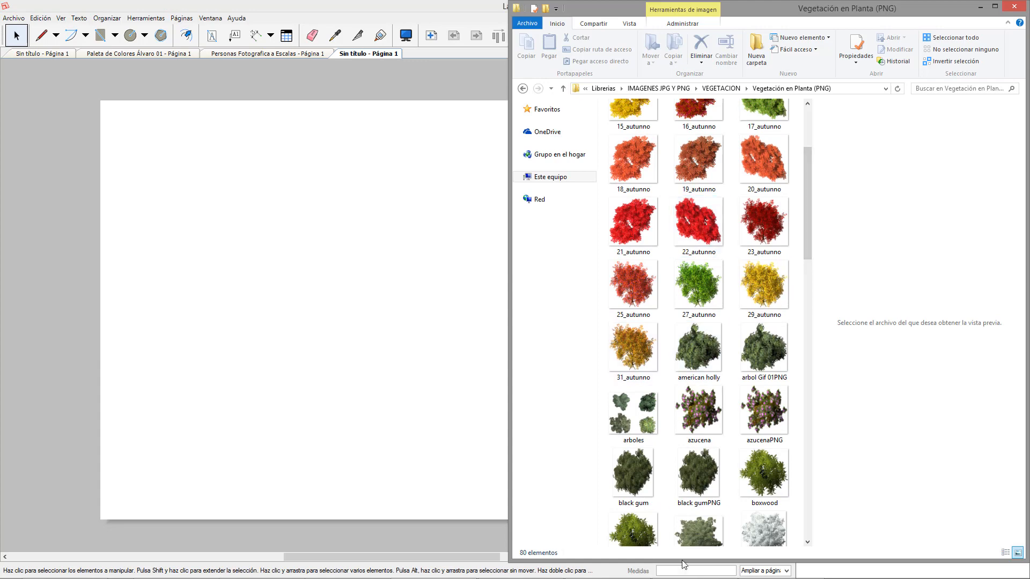
{"action": "left_click", "coordinate": [692, 403]}
{"action": "scroll", "coordinate": [692, 403], "scroll_direction": "down", "scroll_amount": 10}
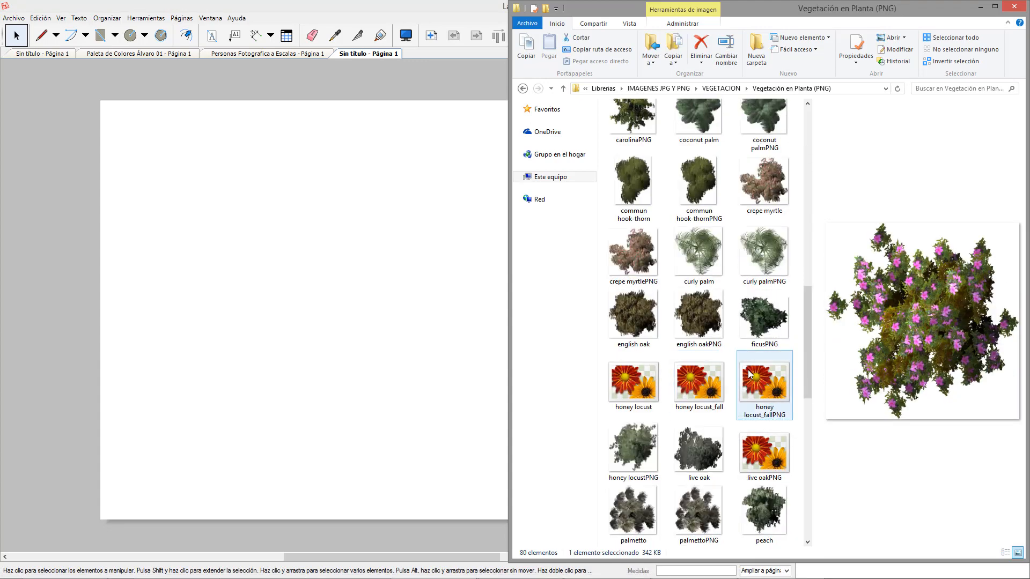
{"action": "left_click", "coordinate": [764, 317]}
{"action": "left_click", "coordinate": [699, 317]}
{"action": "left_click", "coordinate": [765, 450]}
{"action": "left_click", "coordinate": [765, 378], "text": "ctrl"}
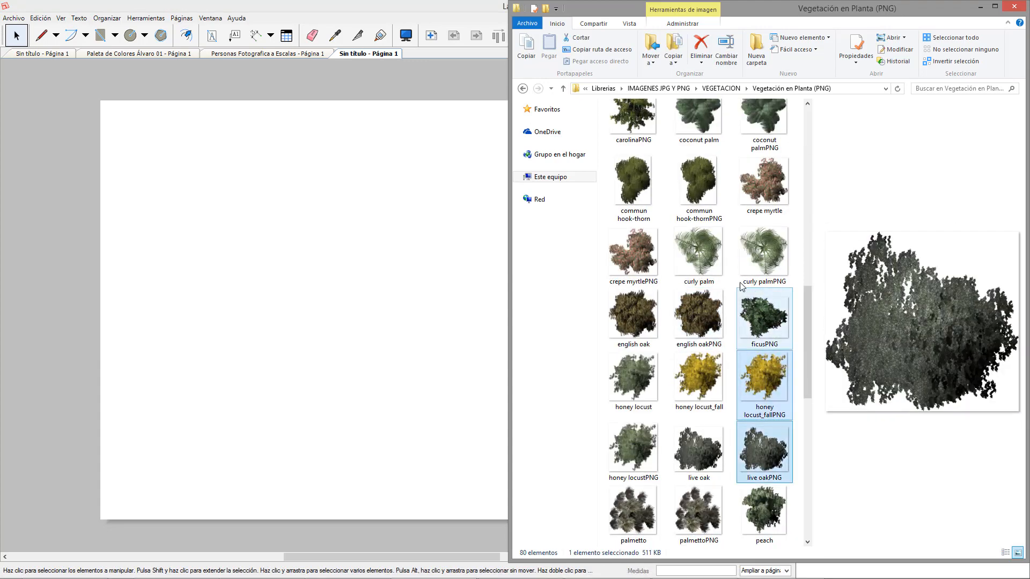
{"action": "left_click", "coordinate": [765, 182], "text": "ctrl"}
{"action": "left_click", "coordinate": [645, 184], "text": "ctrl"}
{"action": "scroll", "coordinate": [687, 348], "scroll_direction": "down", "scroll_amount": 12}
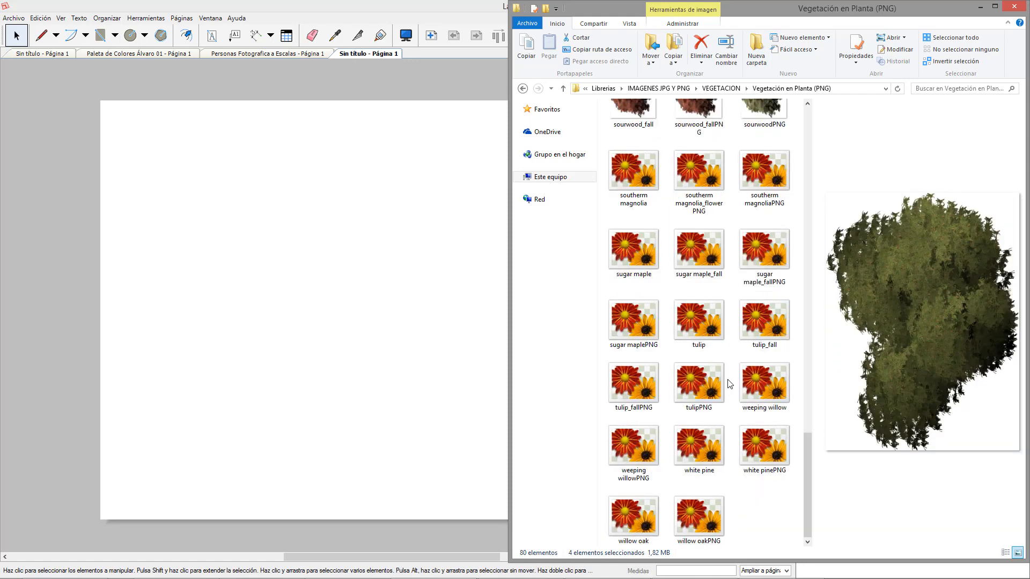
{"action": "left_click", "coordinate": [635, 379], "text": "ctrl"}
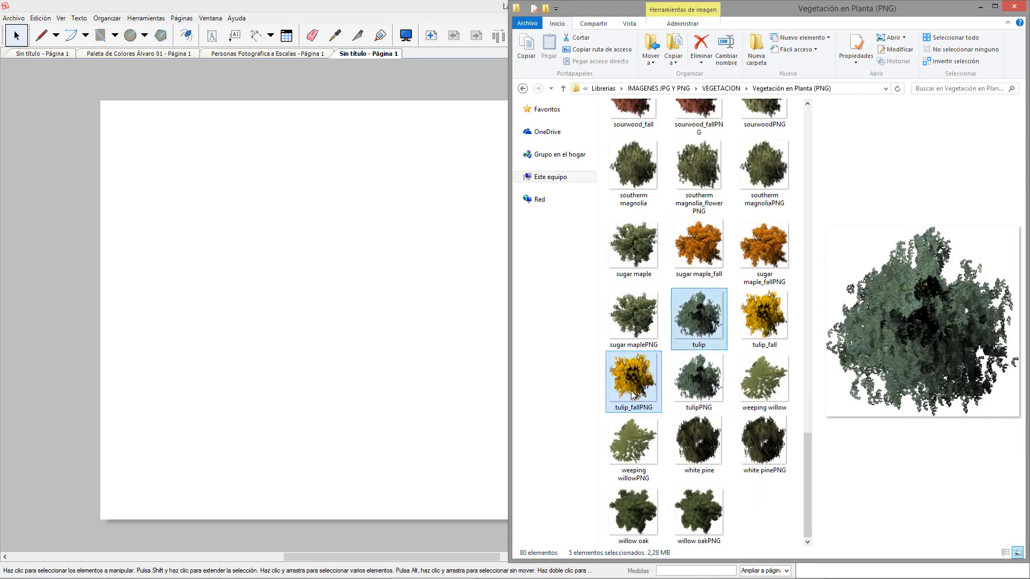
{"action": "left_click_drag", "start_coordinate": [641, 382], "coordinate": [284, 260]}
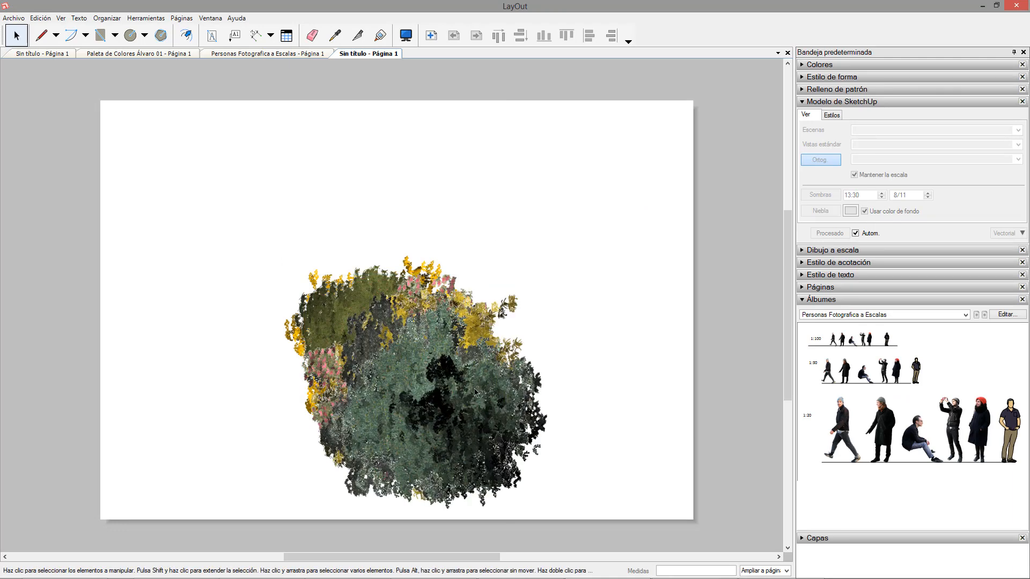
- Move the six stacked tree images to the page's upper-left corner and scale them down together proportionally
{"action": "left_click_drag", "start_coordinate": [617, 476], "coordinate": [484, 268]}
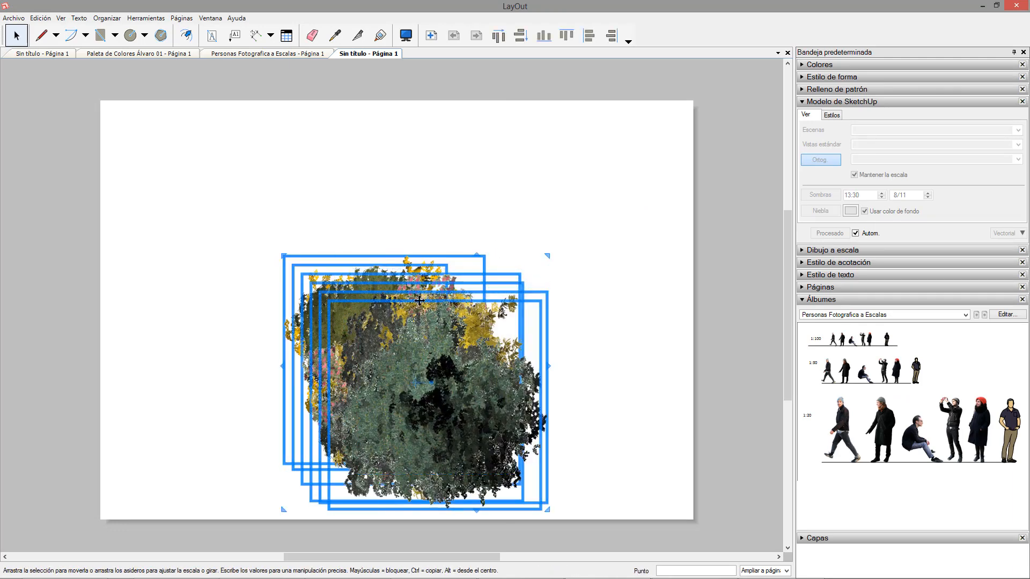
{"action": "left_click_drag", "start_coordinate": [474, 363], "coordinate": [318, 220]}
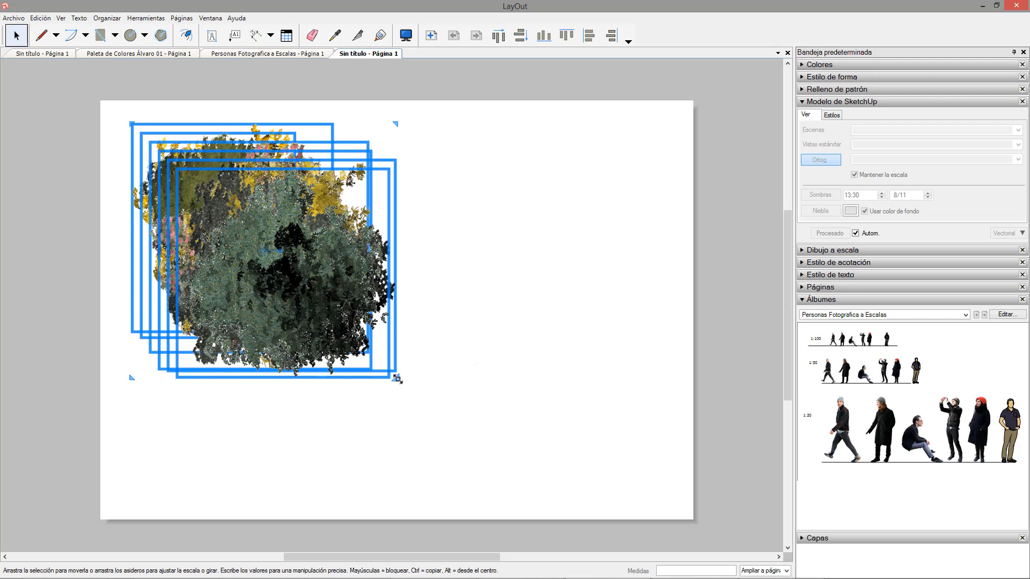
{"action": "left_click_drag", "start_coordinate": [404, 378], "coordinate": [234, 199]}
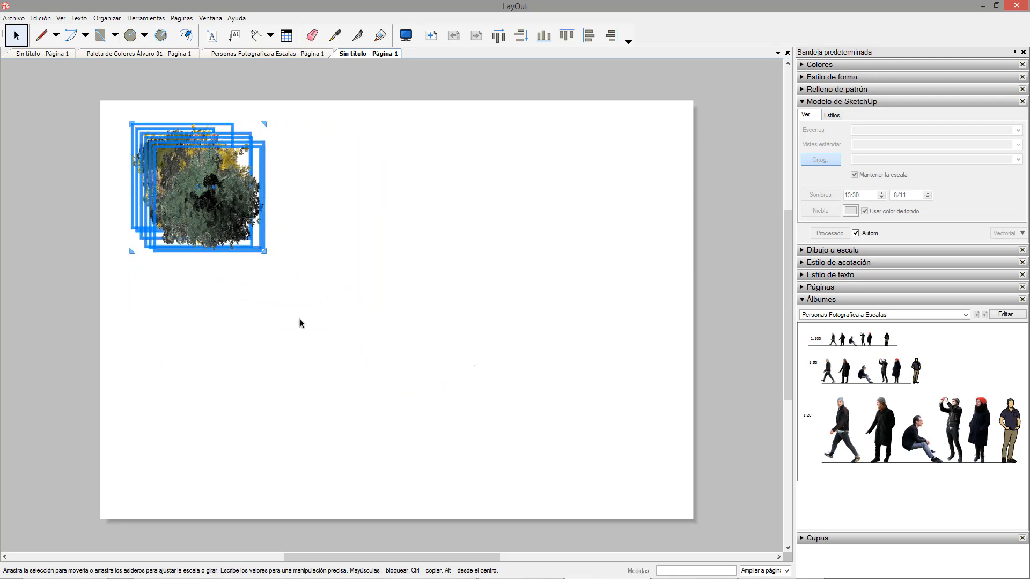
{"action": "left_click_drag", "start_coordinate": [265, 252], "coordinate": [225, 213], "text": "shift"}
{"action": "left_click", "coordinate": [314, 253]}
- Move the front tree to the page's right edge, then space the six trees evenly and align them in one row
{"action": "left_click_drag", "start_coordinate": [202, 171], "coordinate": [655, 171]}
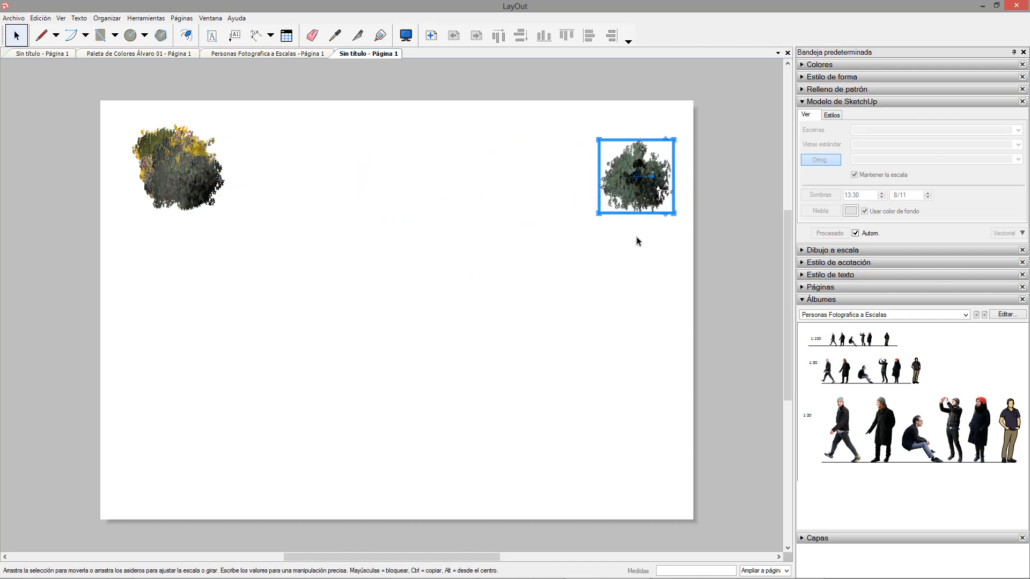
{"action": "left_click_drag", "start_coordinate": [669, 264], "coordinate": [127, 105]}
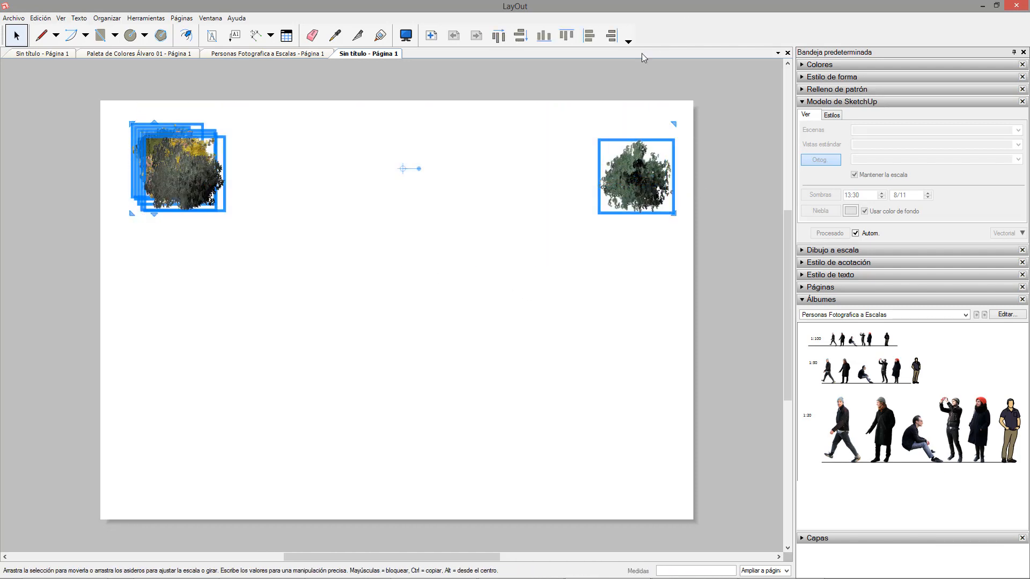
{"action": "left_click", "coordinate": [555, 39]}
{"action": "left_click", "coordinate": [586, 214]}
{"action": "left_click_drag", "start_coordinate": [676, 243], "coordinate": [388, 161]}
{"action": "left_click", "coordinate": [469, 276]}
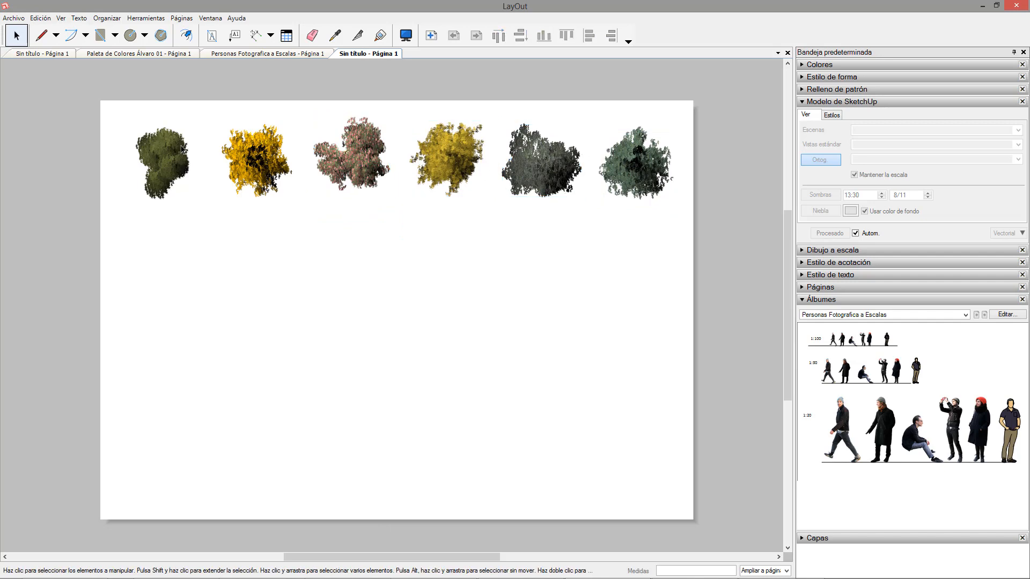
{"action": "left_click", "coordinate": [669, 186]}
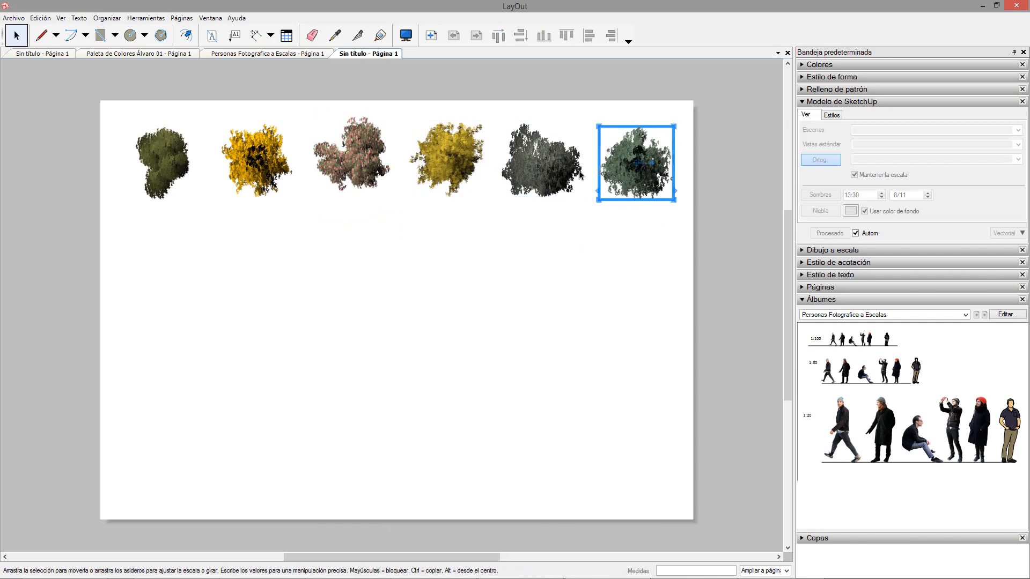
{"action": "mouse_move", "coordinate": [596, 202]}
{"action": "left_mouse_down"}
{"action": "mouse_move", "coordinate": [627, 175]}
{"action": "mouse_move", "coordinate": [581, 214]}
{"action": "mouse_move", "coordinate": [598, 200]}
{"action": "left_mouse_up"}
{"action": "left_click", "coordinate": [629, 255]}
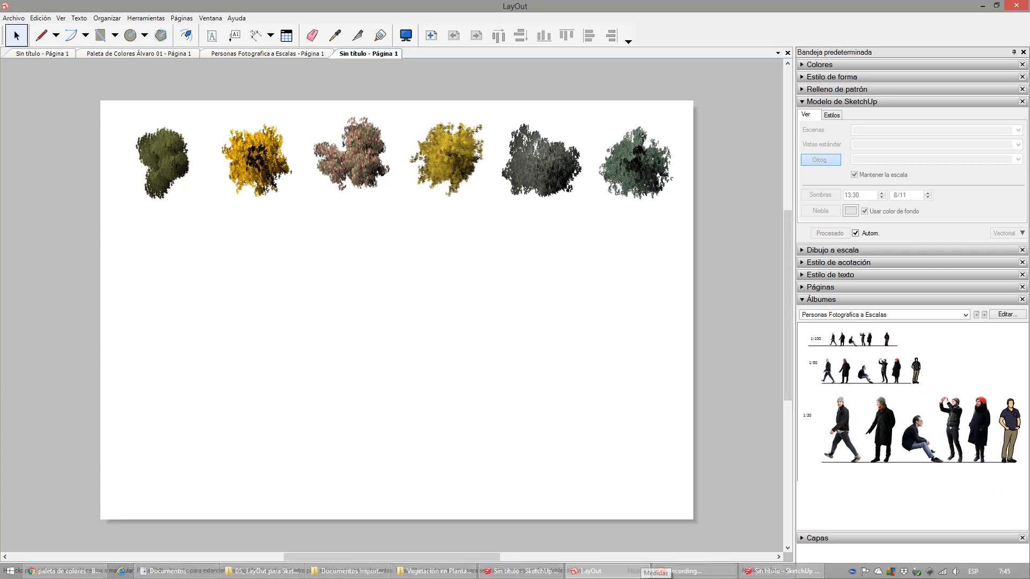
- Switch to File Explorer and insert the tree images from 18_autunno through arbol Gif 01PNG below the existing row of trees
{"action": "left_click", "coordinate": [635, 572]}
{"action": "scroll", "coordinate": [626, 156], "scroll_direction": "up", "scroll_amount": 5}
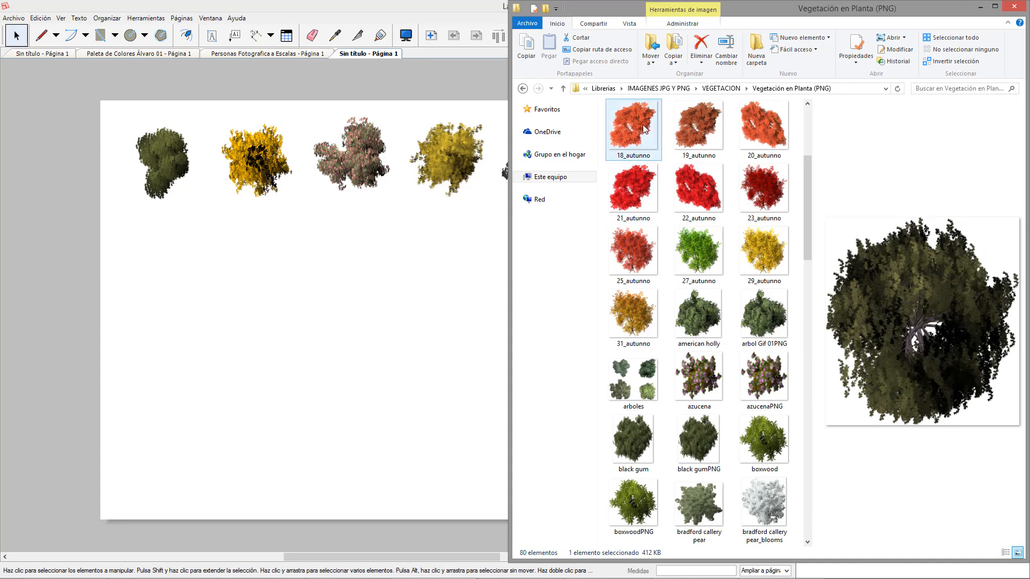
{"action": "left_click", "coordinate": [626, 156]}
{"action": "left_click", "coordinate": [762, 376], "text": "shift"}
{"action": "left_click", "coordinate": [759, 318], "text": "shift"}
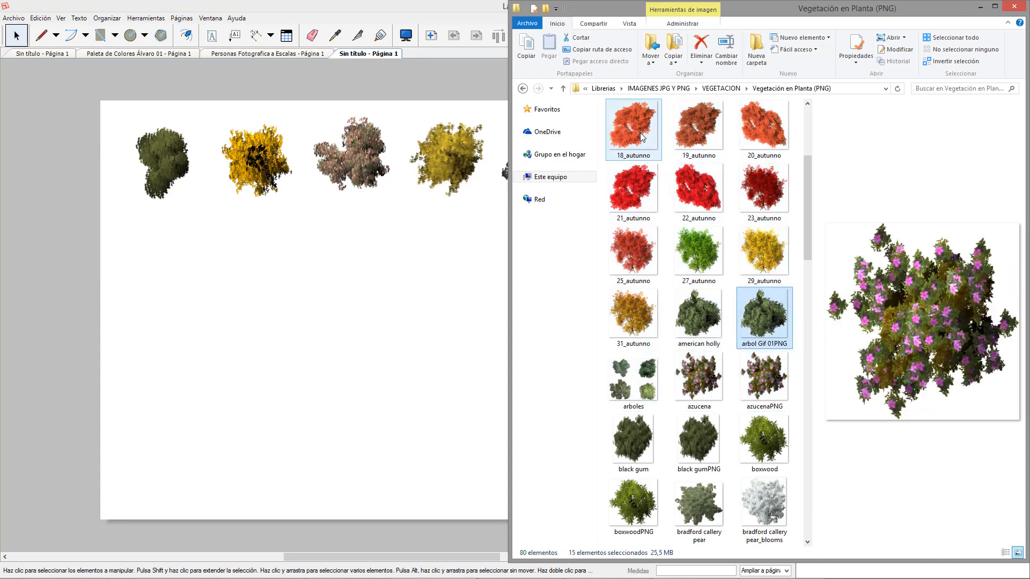
{"action": "left_click_drag", "start_coordinate": [639, 120], "coordinate": [639, 121]}
{"action": "left_click_drag", "start_coordinate": [227, 266], "coordinate": [342, 256]}
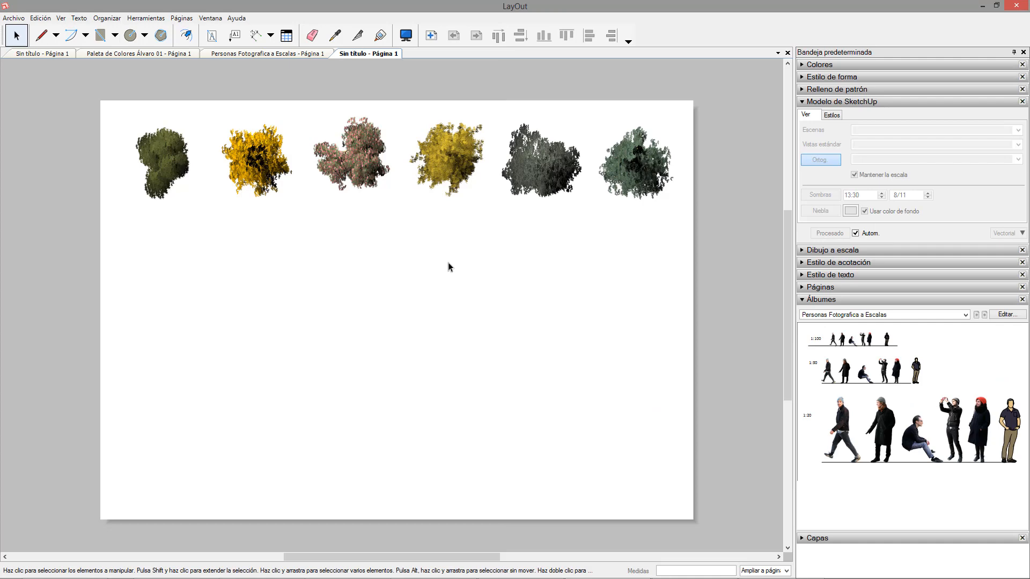
{"action": "scroll", "coordinate": [445, 255], "scroll_direction": "down", "scroll_amount": 3}
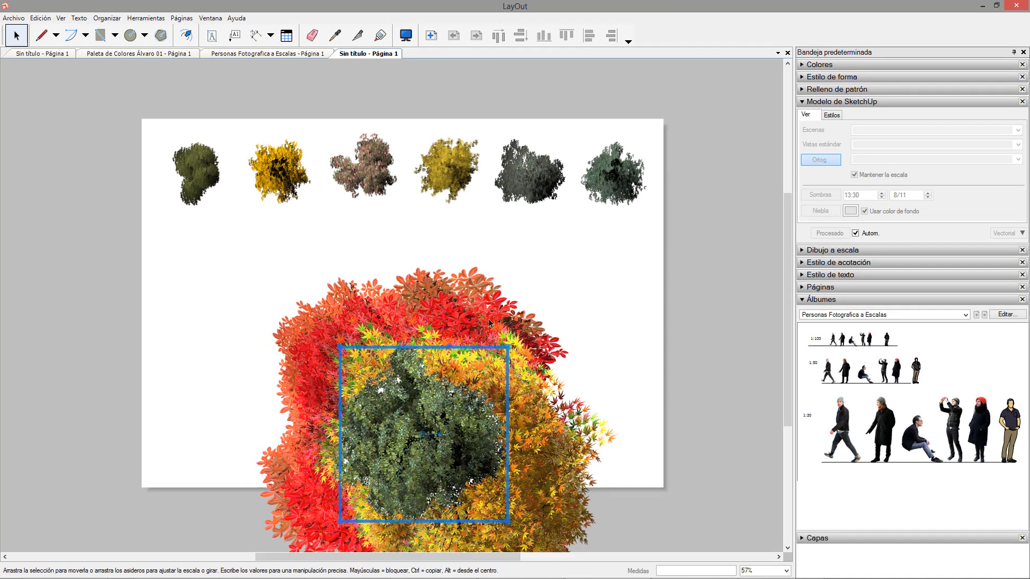
- Select the whole stack of newly inserted tree images and scale them down together proportionally
{"action": "middle_click_drag", "start_coordinate": [498, 247], "coordinate": [505, 188]}
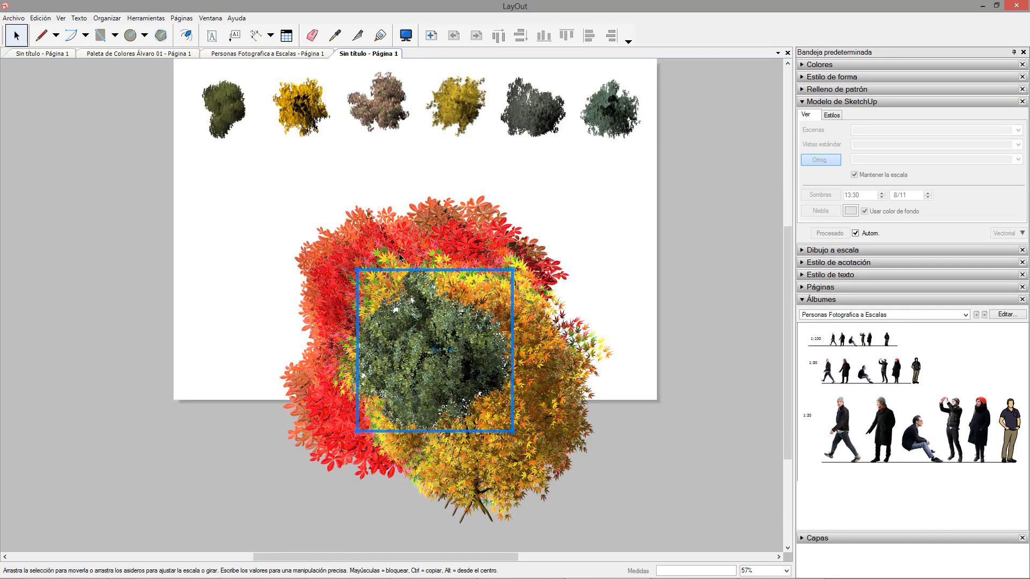
{"action": "left_click_drag", "start_coordinate": [662, 477], "coordinate": [305, 213]}
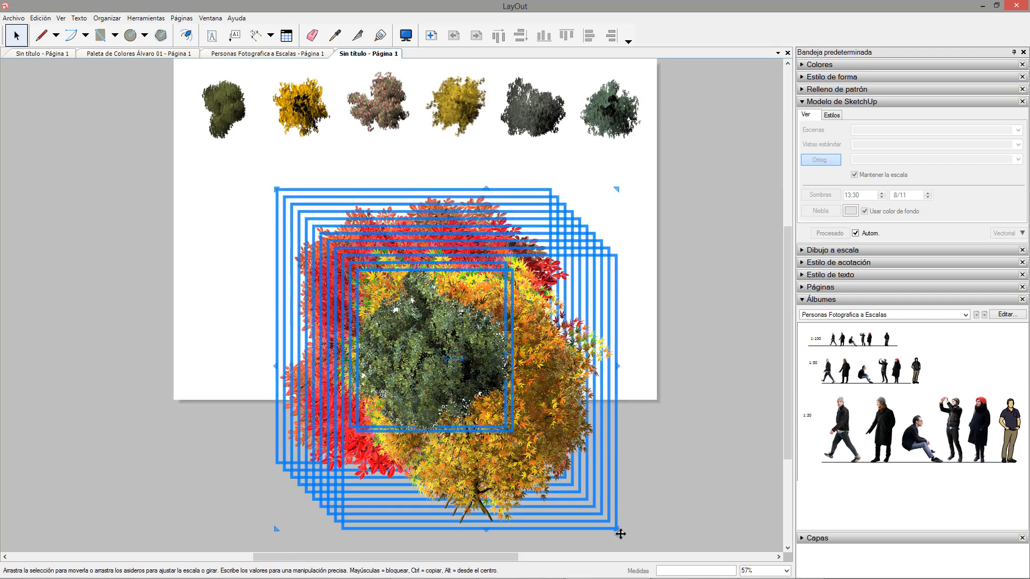
{"action": "left_click_drag", "start_coordinate": [575, 478], "coordinate": [406, 296]}
{"action": "left_click", "coordinate": [413, 269]}
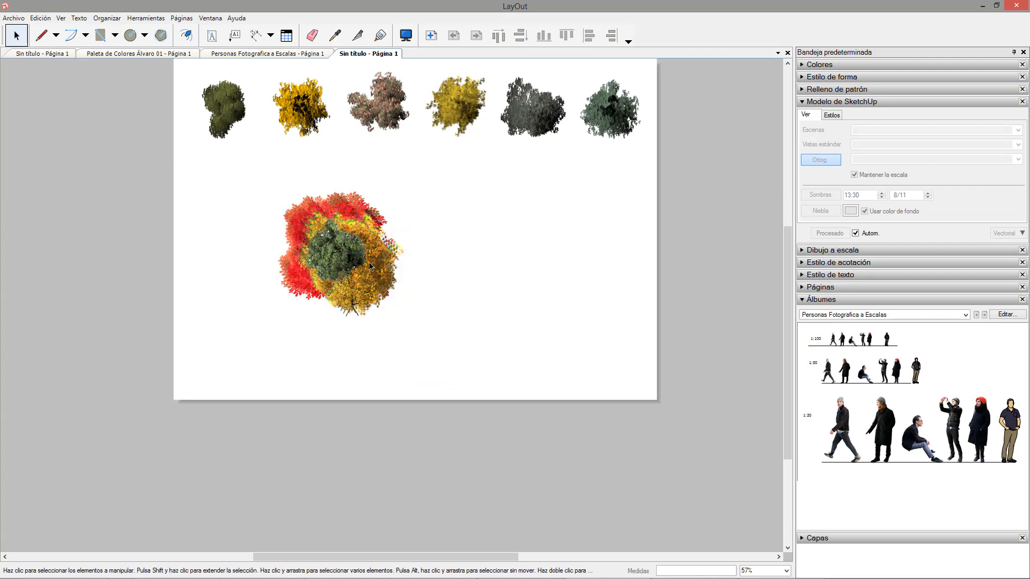
- Move one green and one orange tree to the page's right side, then space the remaining stack evenly between the page's left edge and the green tree
{"action": "left_click_drag", "start_coordinate": [387, 250], "coordinate": [628, 185]}
{"action": "left_click_drag", "start_coordinate": [377, 273], "coordinate": [605, 341]}
{"action": "left_click", "coordinate": [323, 231]}
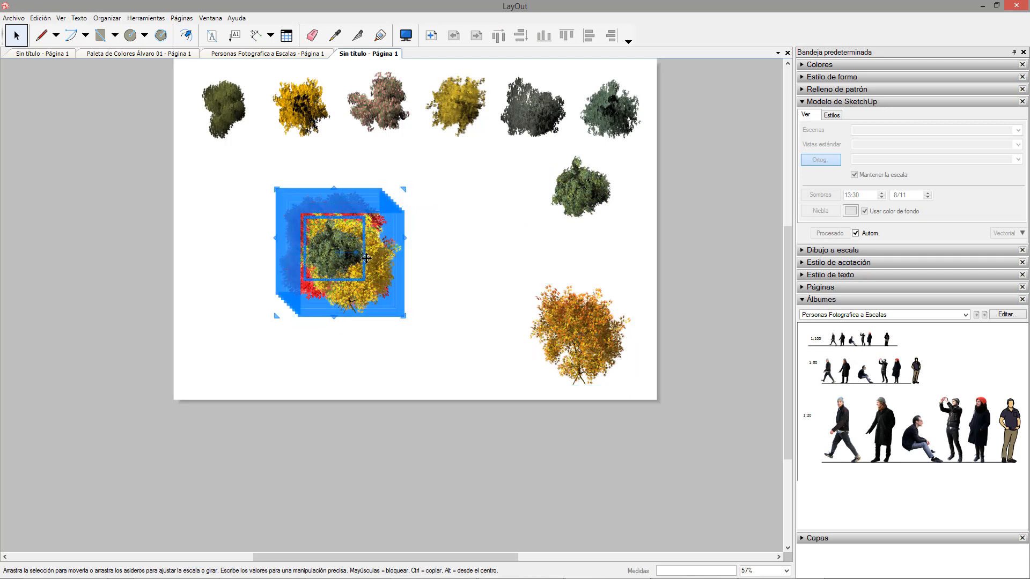
{"action": "left_click_drag", "start_coordinate": [304, 233], "coordinate": [206, 192]}
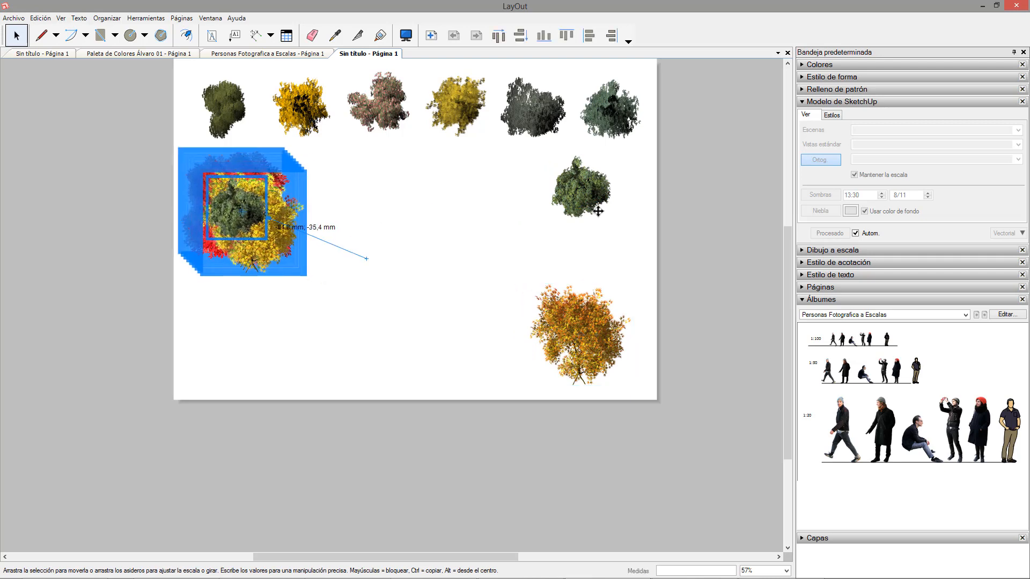
{"action": "left_click", "coordinate": [594, 201], "text": "shift"}
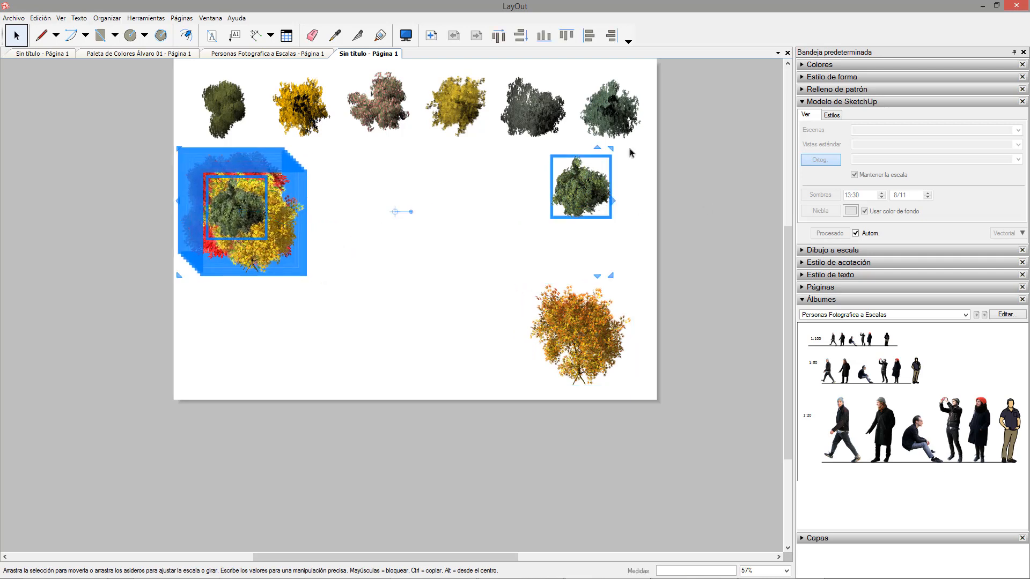
{"action": "left_click", "coordinate": [502, 37]}
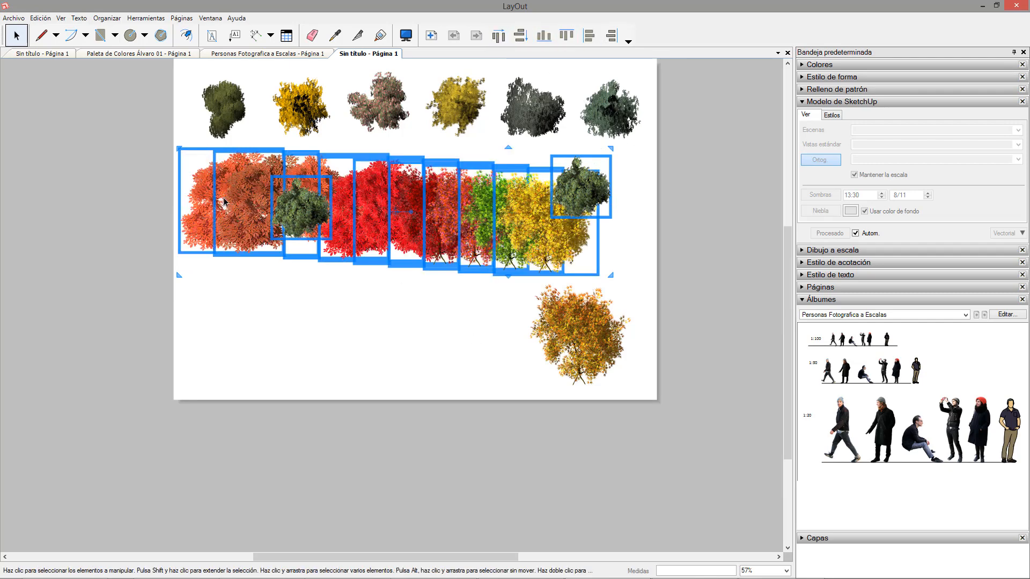
- Move the brown, dark red and light red trees out of the overlapping second row into the row below
{"action": "left_click_drag", "start_coordinate": [257, 207], "coordinate": [216, 353]}
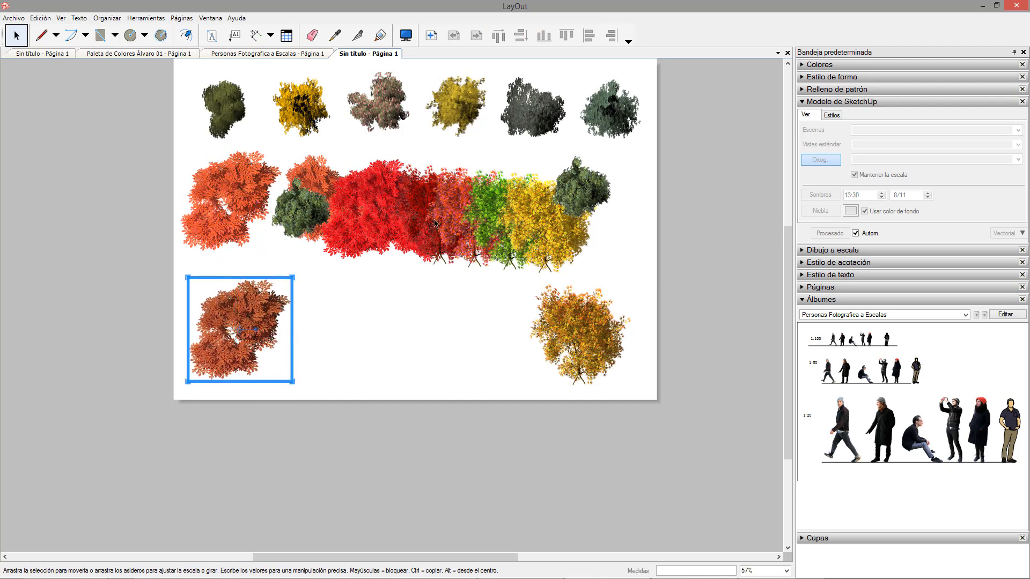
{"action": "left_click_drag", "start_coordinate": [378, 214], "coordinate": [296, 332]}
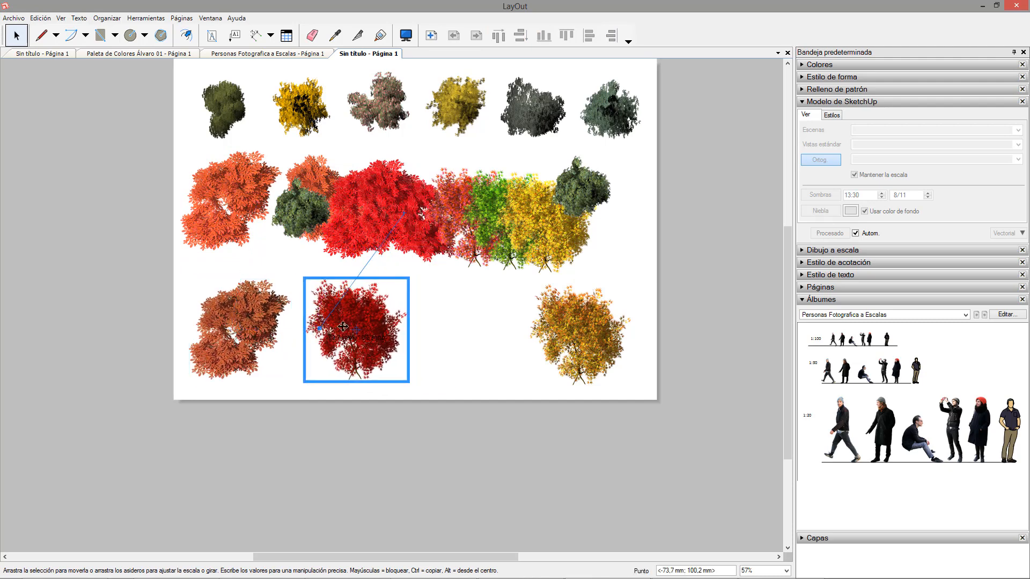
{"action": "left_click_drag", "start_coordinate": [456, 215], "coordinate": [477, 334]}
- Select all trees below the first row and scale them down together so they fit the page
{"action": "left_click_drag", "start_coordinate": [169, 143], "coordinate": [521, 329]}
{"action": "key", "text": "ctrl+shift+w"}
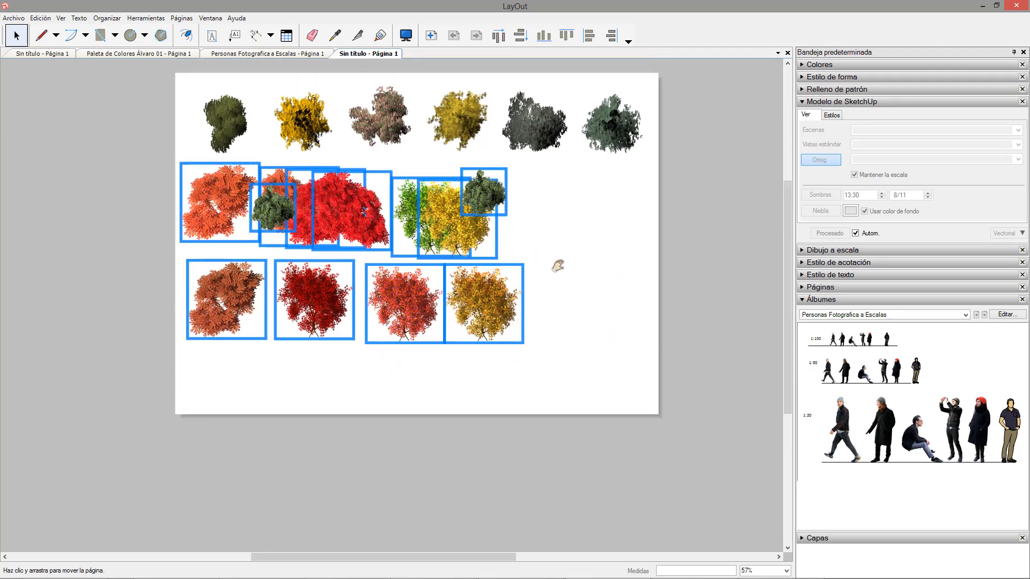
{"action": "left_click", "coordinate": [540, 461]}
{"action": "scroll", "coordinate": [539, 461], "scroll_direction": "up", "scroll_amount": 1}
- Spread the brown, dark red, light red and orange trees along the bottom row, and move one bright red tree to the second row's right end
{"action": "left_click_drag", "start_coordinate": [532, 382], "coordinate": [657, 443]}
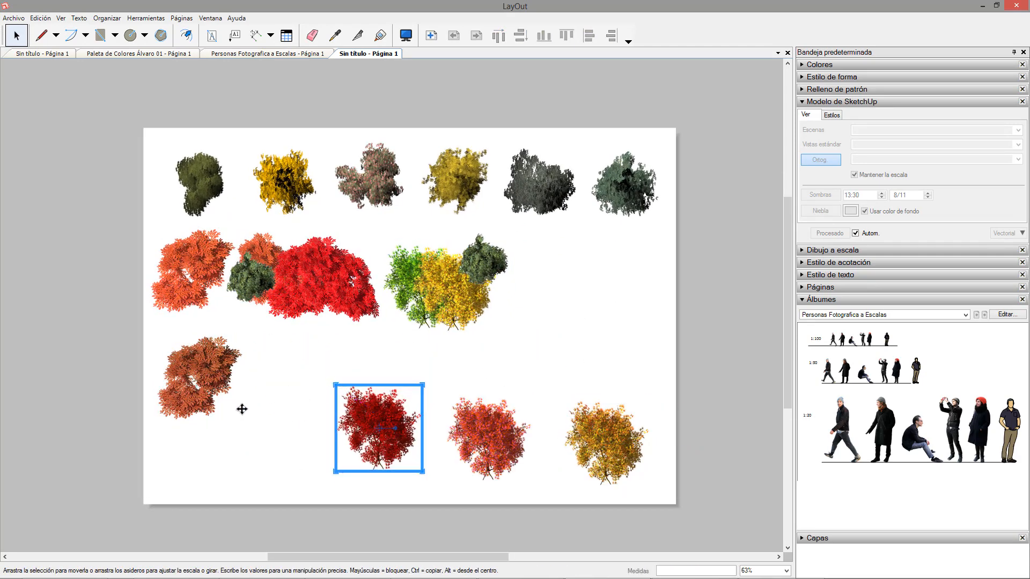
{"action": "left_click_drag", "start_coordinate": [242, 409], "coordinate": [300, 467]}
{"action": "left_click_drag", "start_coordinate": [344, 279], "coordinate": [623, 285]}
{"action": "left_click_drag", "start_coordinate": [405, 339], "coordinate": [313, 359]}
{"action": "key", "text": "ctrl+z"}
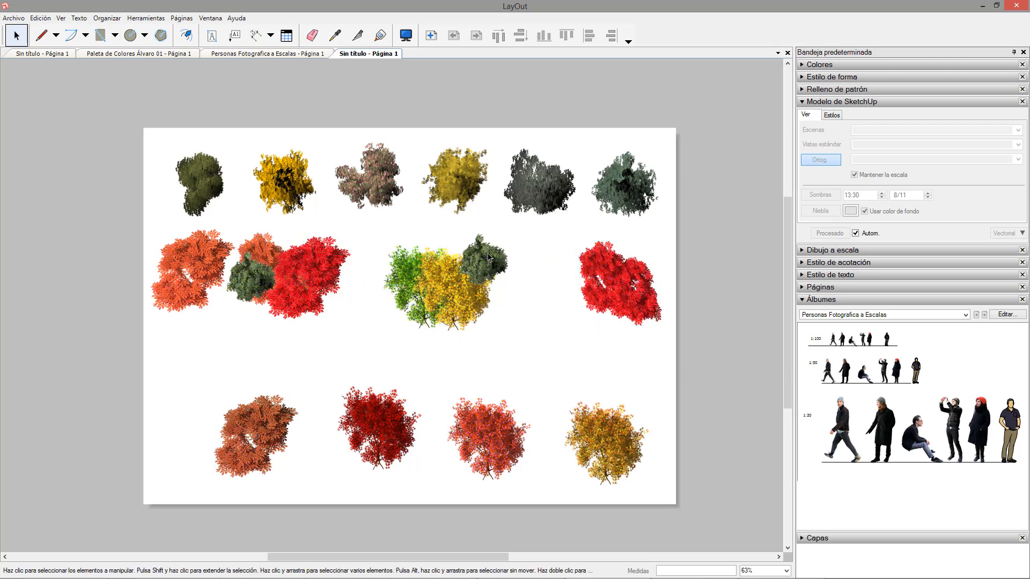
- Enlarge the dark green tree beside the yellow one and separate it, the yellow tree and the light green tree from each other
{"action": "left_click_drag", "start_coordinate": [508, 285], "coordinate": [576, 358]}
{"action": "left_click_drag", "start_coordinate": [556, 307], "coordinate": [556, 338]}
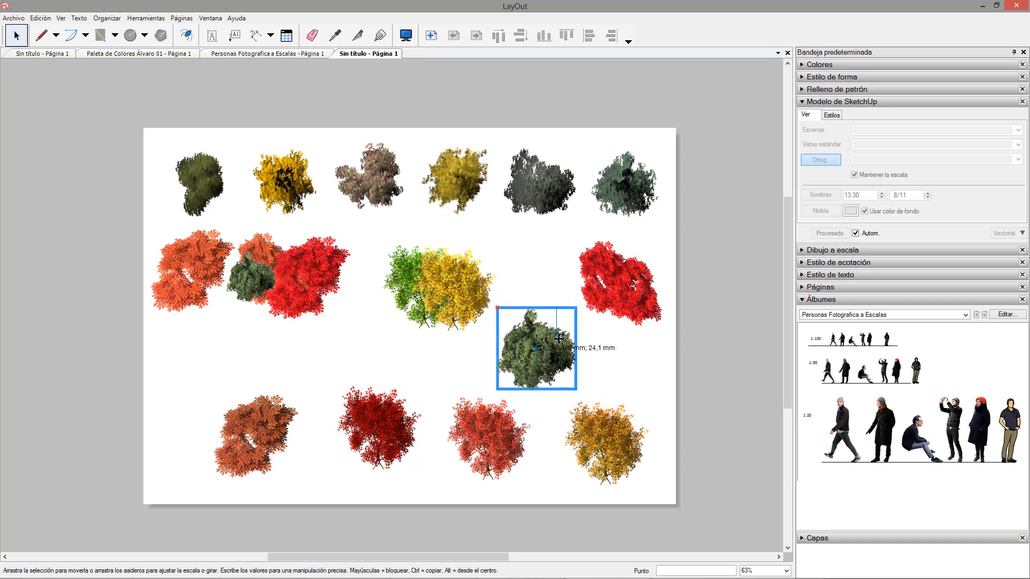
{"action": "left_click_drag", "start_coordinate": [456, 284], "coordinate": [192, 371]}
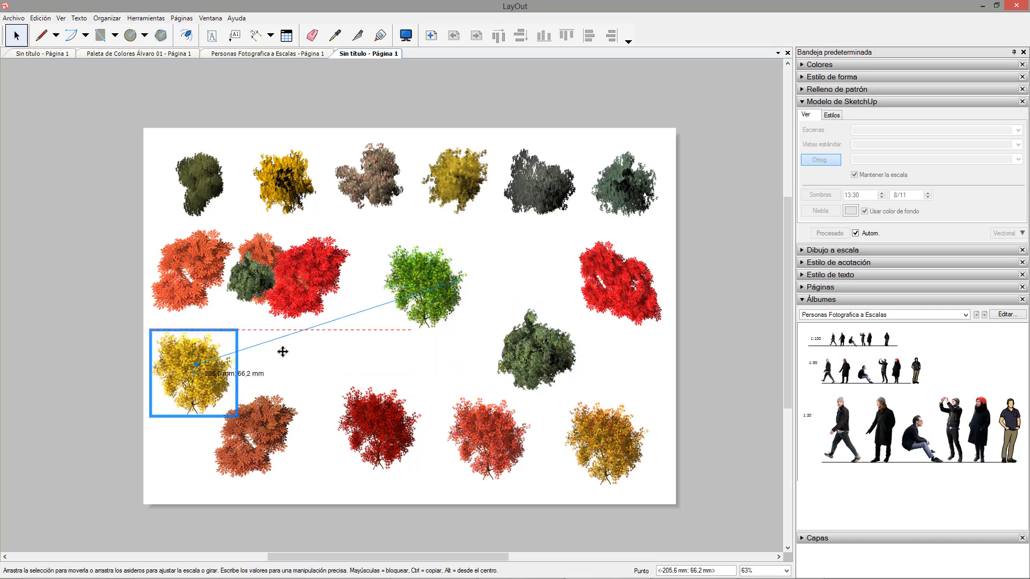
{"action": "left_click", "coordinate": [464, 274]}
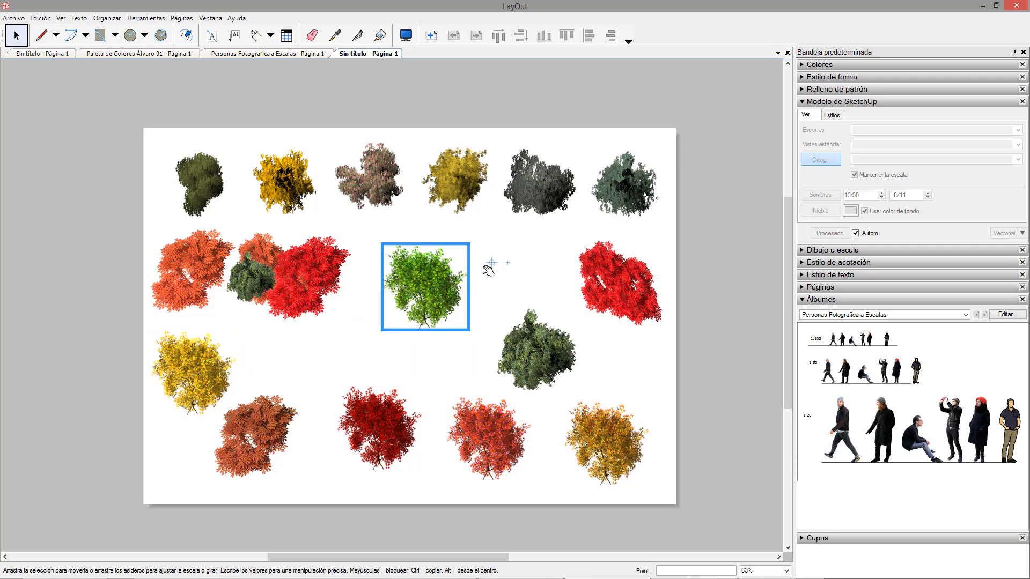
{"action": "scroll", "coordinate": [490, 269], "scroll_direction": "up", "scroll_amount": 2}
{"action": "left_click_drag", "start_coordinate": [449, 304], "coordinate": [500, 283]}
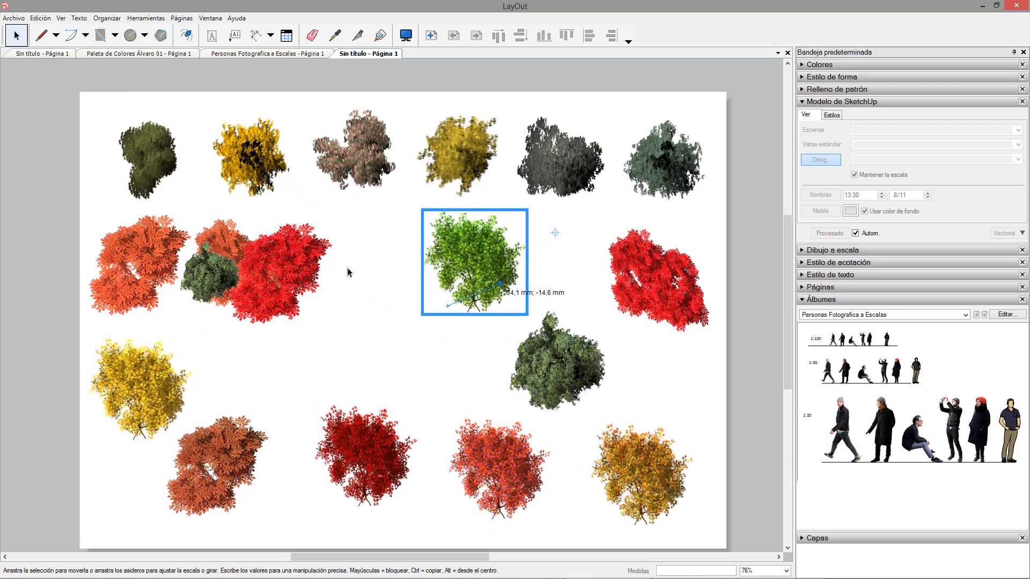
- Move the overlapping red tree clear, lower the brown tree, and enlarge the other dark green tree in the gap below the orange-red trees
{"action": "left_click_drag", "start_coordinate": [317, 259], "coordinate": [405, 291]}
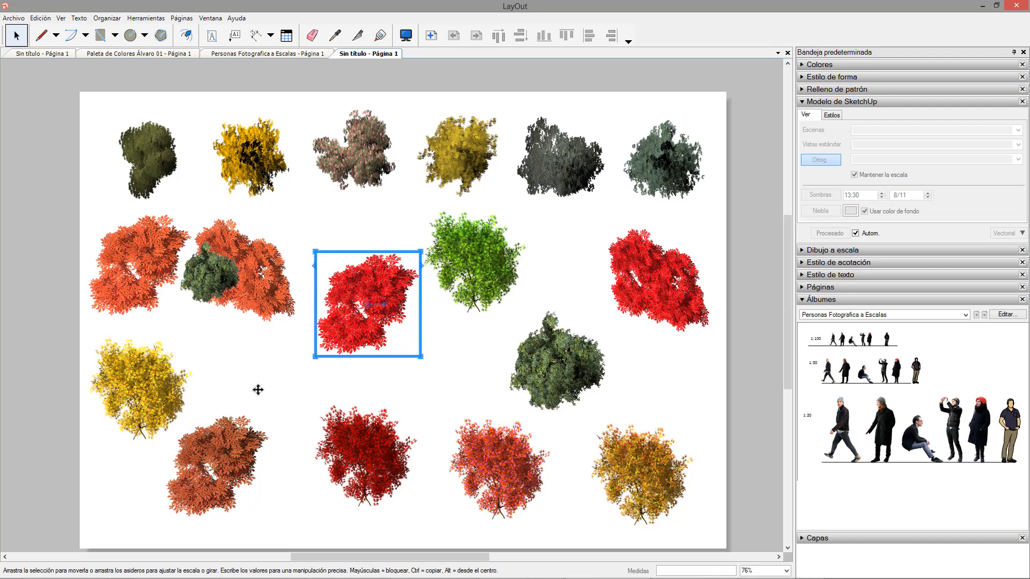
{"action": "left_click_drag", "start_coordinate": [211, 273], "coordinate": [259, 370]}
{"action": "left_click_drag", "start_coordinate": [253, 447], "coordinate": [263, 470]}
{"action": "left_click", "coordinate": [289, 341]}
{"action": "left_click_drag", "start_coordinate": [290, 337], "coordinate": [325, 302]}
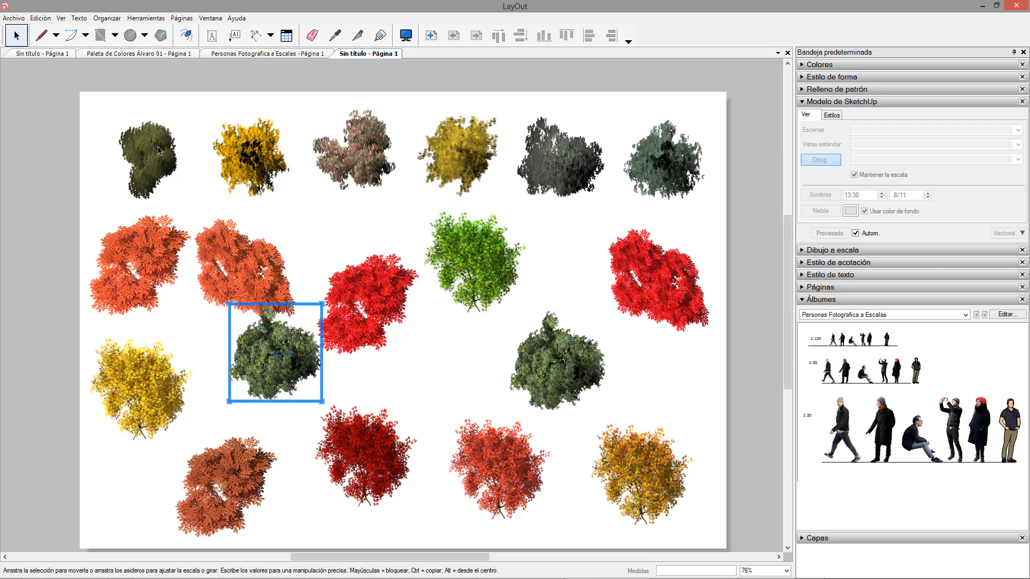
- Spread the upper and middle trees further apart and rotate the dark green tree on the right slightly clockwise
{"action": "left_click_drag", "start_coordinate": [159, 151], "coordinate": [148, 140]}
{"action": "left_click_drag", "start_coordinate": [245, 251], "coordinate": [263, 235]}
{"action": "left_click_drag", "start_coordinate": [329, 270], "coordinate": [358, 299]}
{"action": "left_click_drag", "start_coordinate": [496, 260], "coordinate": [528, 261]}
{"action": "left_click", "coordinate": [571, 364]}
{"action": "left_click_drag", "start_coordinate": [571, 364], "coordinate": [609, 395]}
{"action": "left_click_drag", "start_coordinate": [548, 354], "coordinate": [552, 370]}
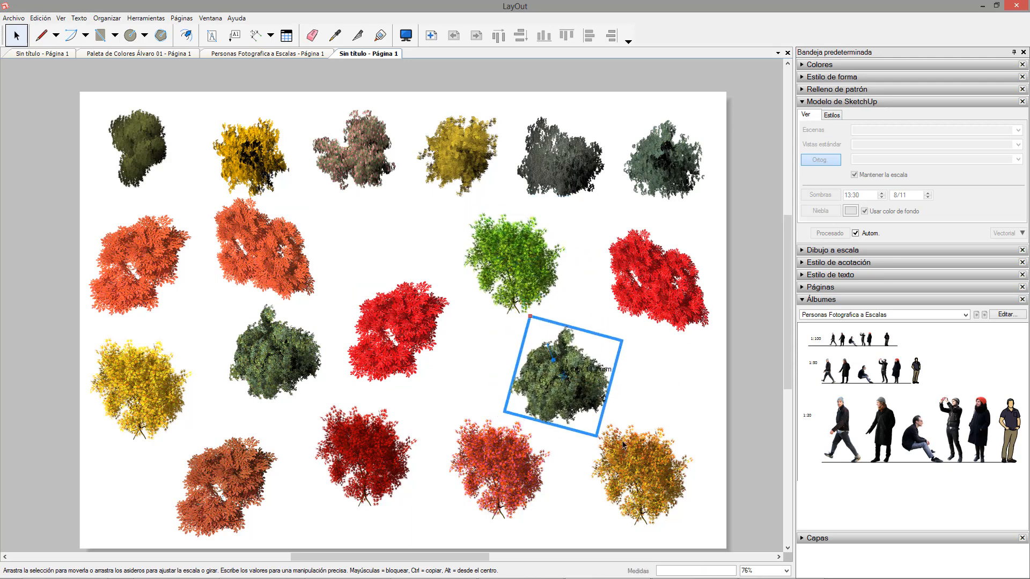
- Adjust the positions of the bottom orange and light red trees and the top row's bright yellow tree to even out the gaps
{"action": "left_click_drag", "start_coordinate": [695, 462], "coordinate": [732, 428]}
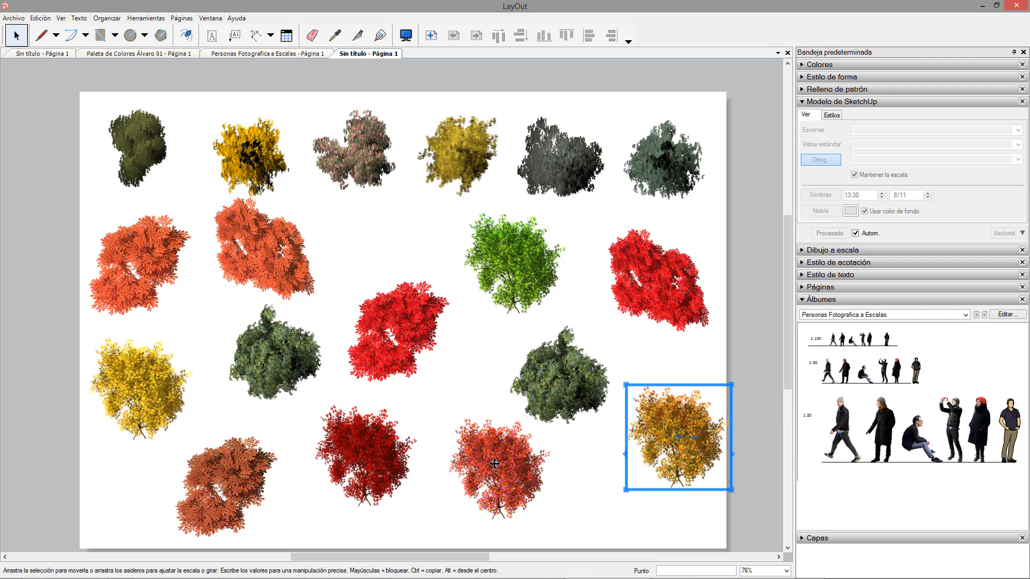
{"action": "left_click_drag", "start_coordinate": [495, 463], "coordinate": [483, 469]}
{"action": "left_click", "coordinate": [677, 430]}
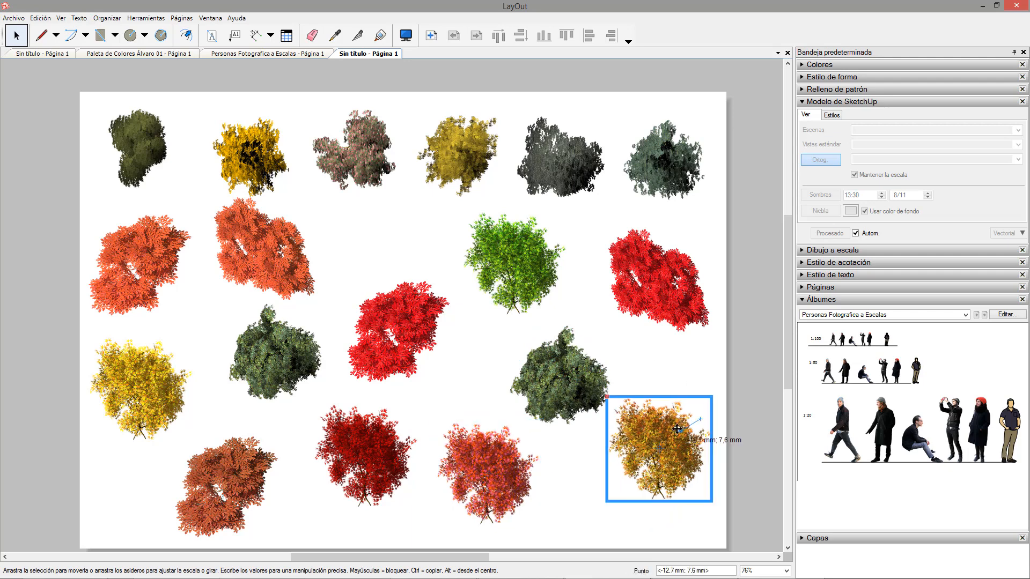
{"action": "scroll", "coordinate": [324, 255], "scroll_direction": "down", "scroll_amount": 2}
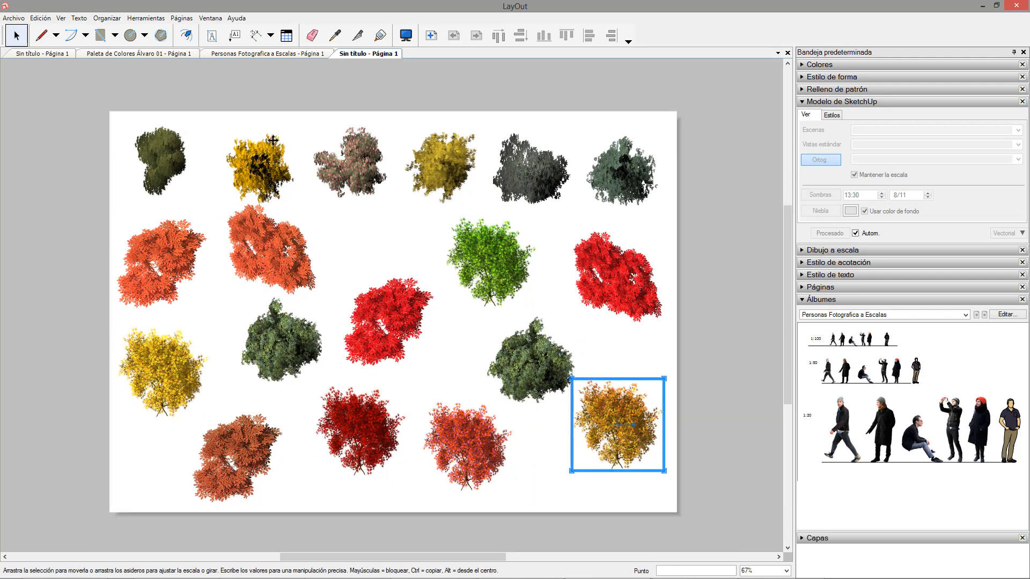
{"action": "left_click_drag", "start_coordinate": [278, 160], "coordinate": [270, 146]}
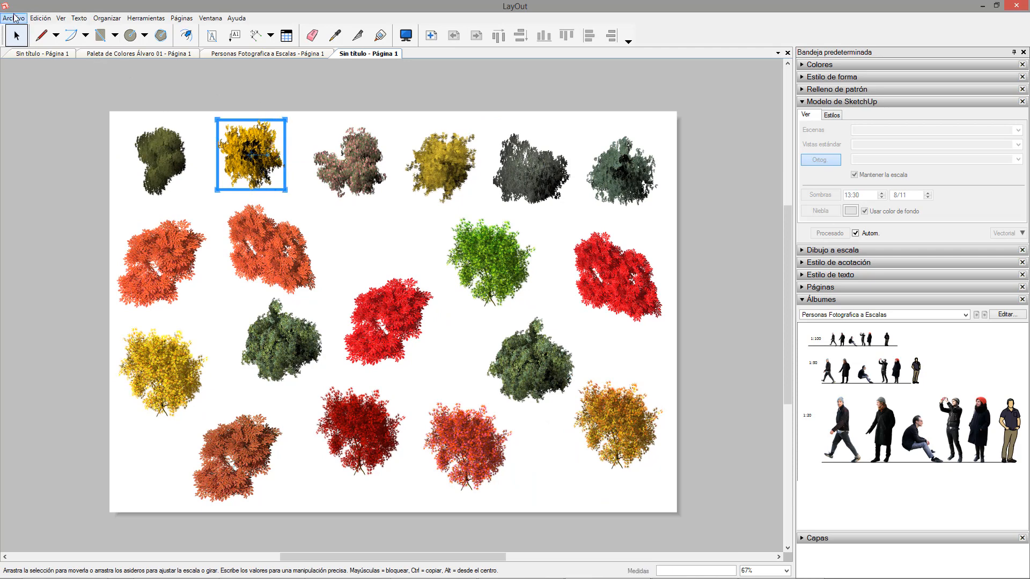
- Save the tree sheet as an album named Vegetación en Planta Fotografica SN in the SketchUp 2018 ProgramData folder
{"action": "left_click", "coordinate": [15, 18]}
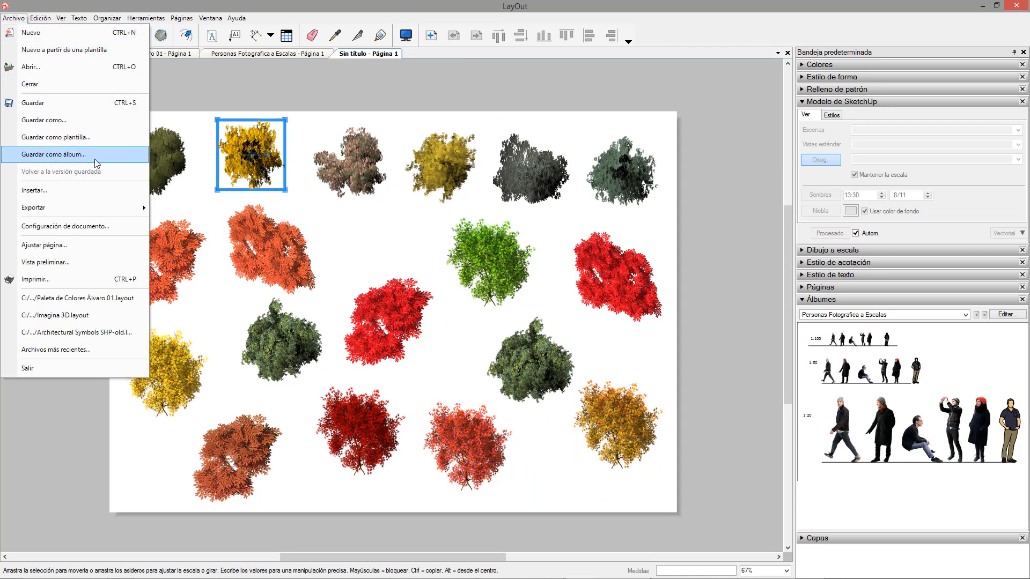
{"action": "left_click", "coordinate": [73, 156]}
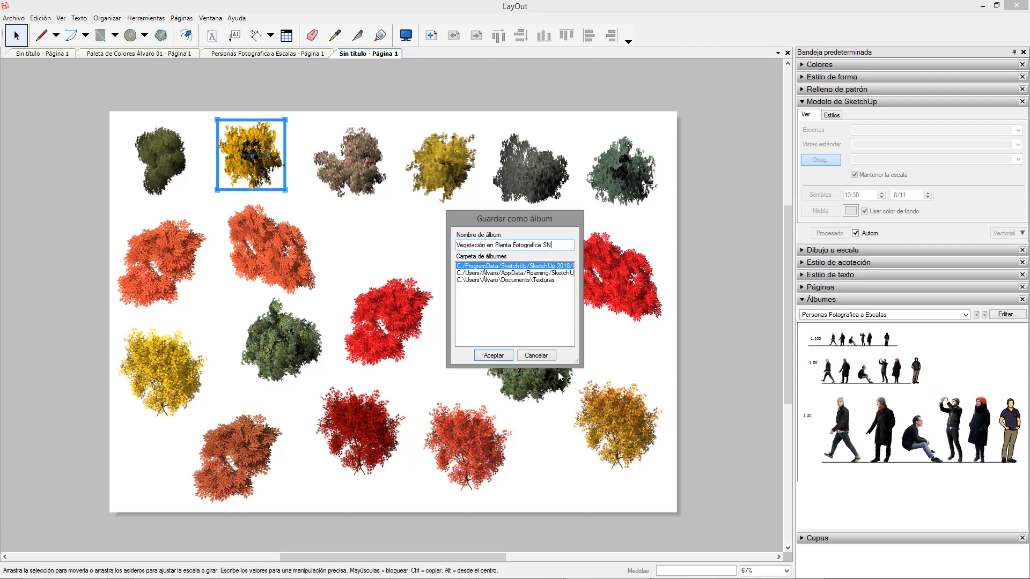
{"action": "left_click", "coordinate": [495, 356]}
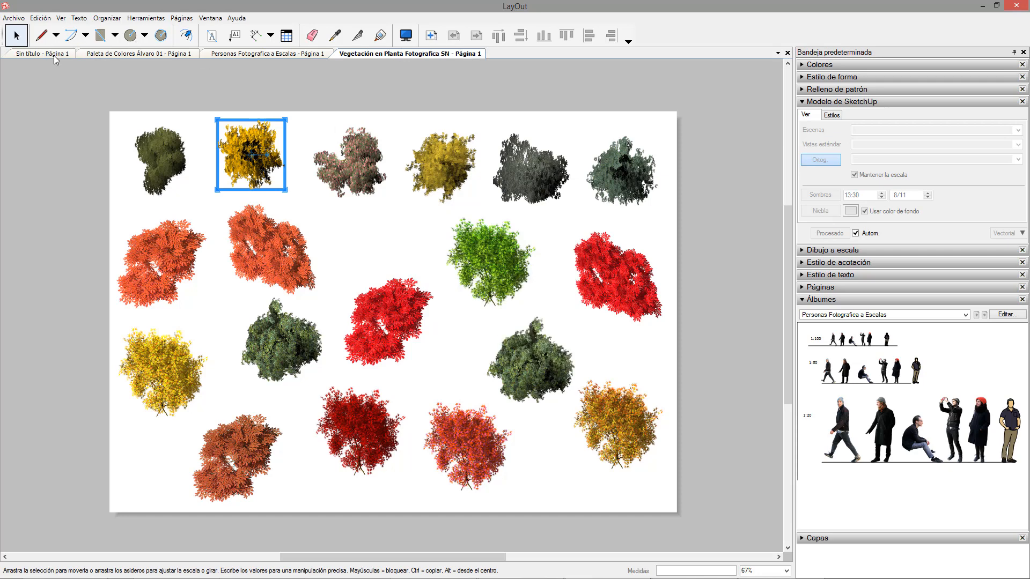
- Return to the untitled house drawing and give the floor plan viewport a realistic textured style from the model's own styles
{"action": "left_click", "coordinate": [42, 54]}
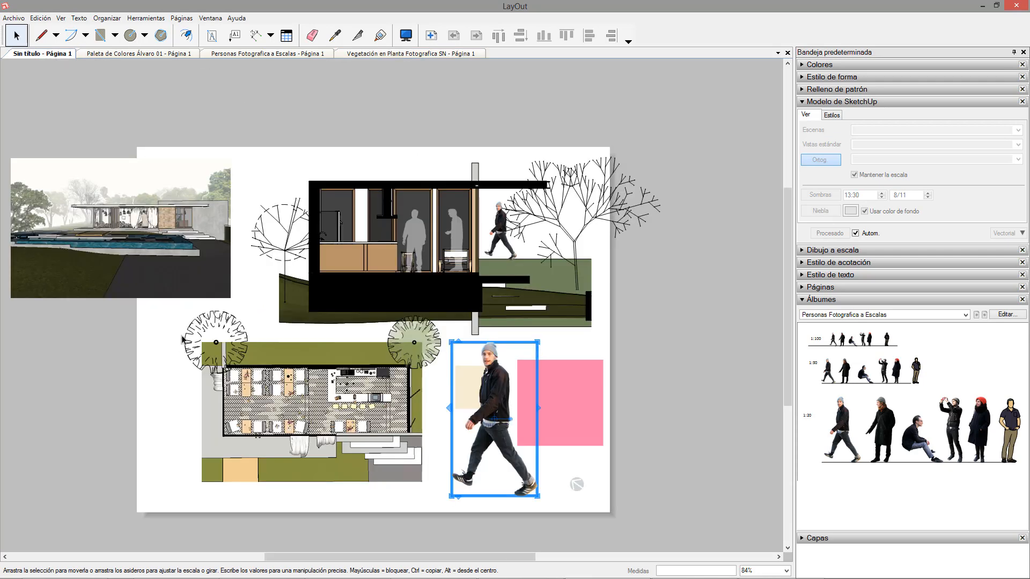
{"action": "left_click", "coordinate": [288, 457]}
{"action": "scroll", "coordinate": [288, 456], "scroll_direction": "up", "scroll_amount": 5}
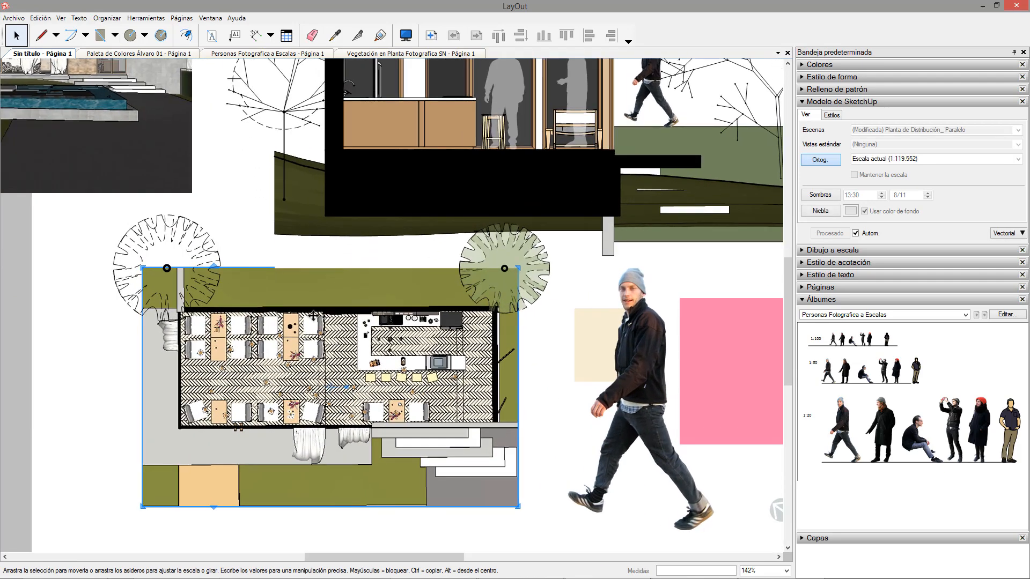
{"action": "left_click", "coordinate": [803, 102]}
{"action": "left_click", "coordinate": [803, 102]}
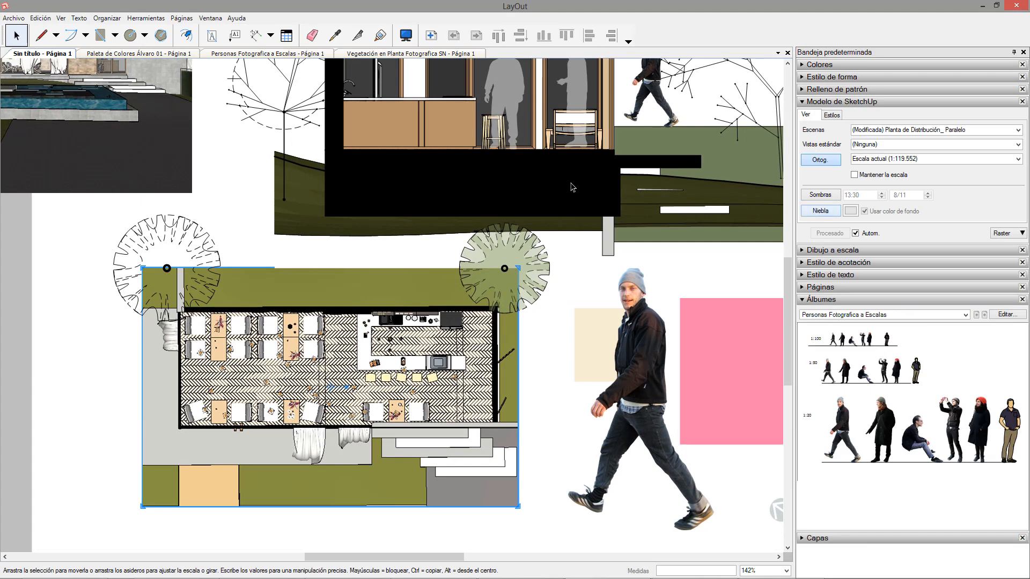
{"action": "left_click", "coordinate": [832, 116]}
{"action": "left_click", "coordinate": [810, 129]}
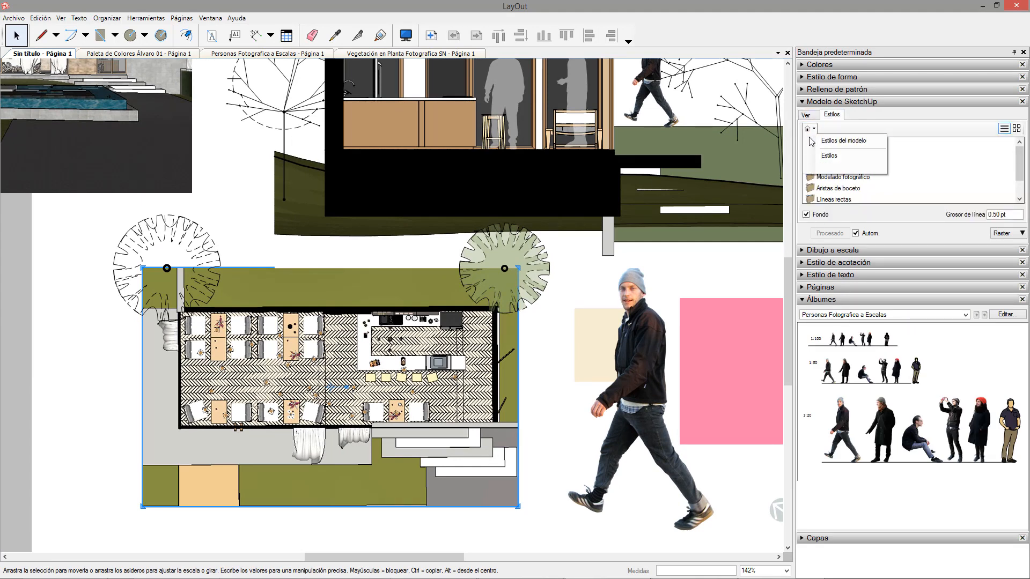
{"action": "left_click", "coordinate": [819, 142]}
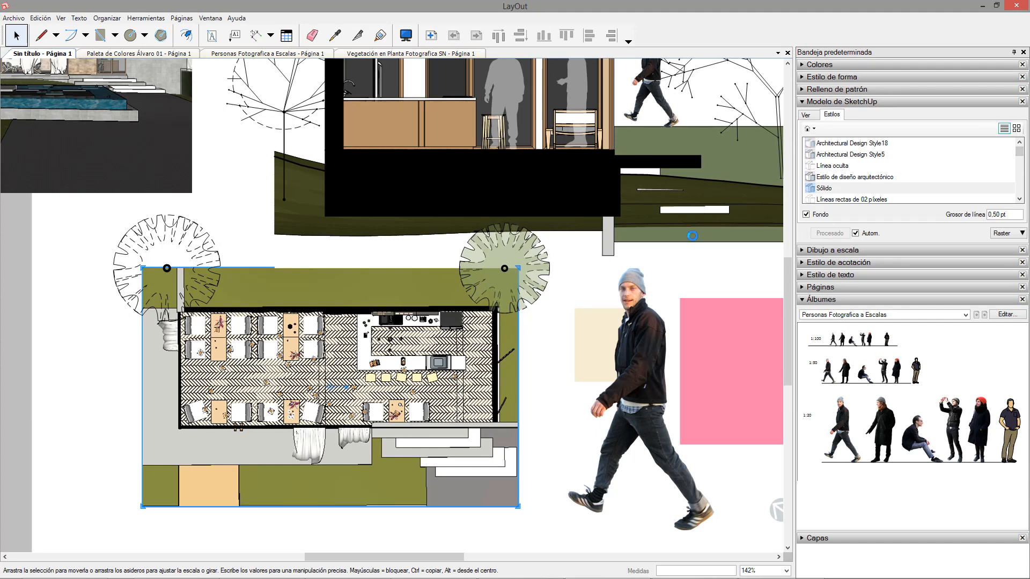
- Delete the two line-drawn tree symbols over the floor plan and shift the plan slightly left and down
{"action": "left_click", "coordinate": [508, 253]}
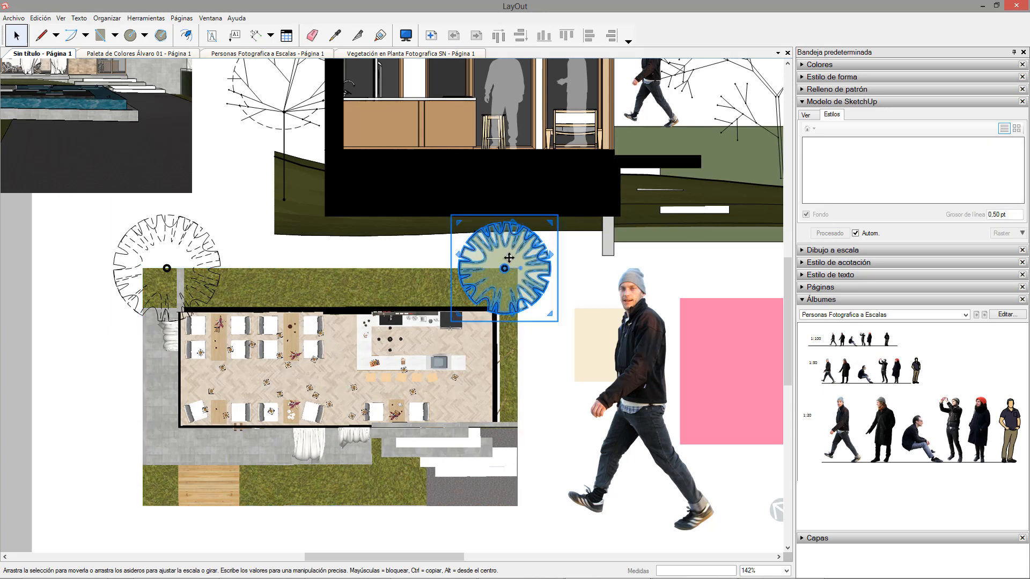
{"action": "left_click", "coordinate": [258, 260]}
{"action": "left_click", "coordinate": [203, 255]}
{"action": "key", "text": "Delete"}
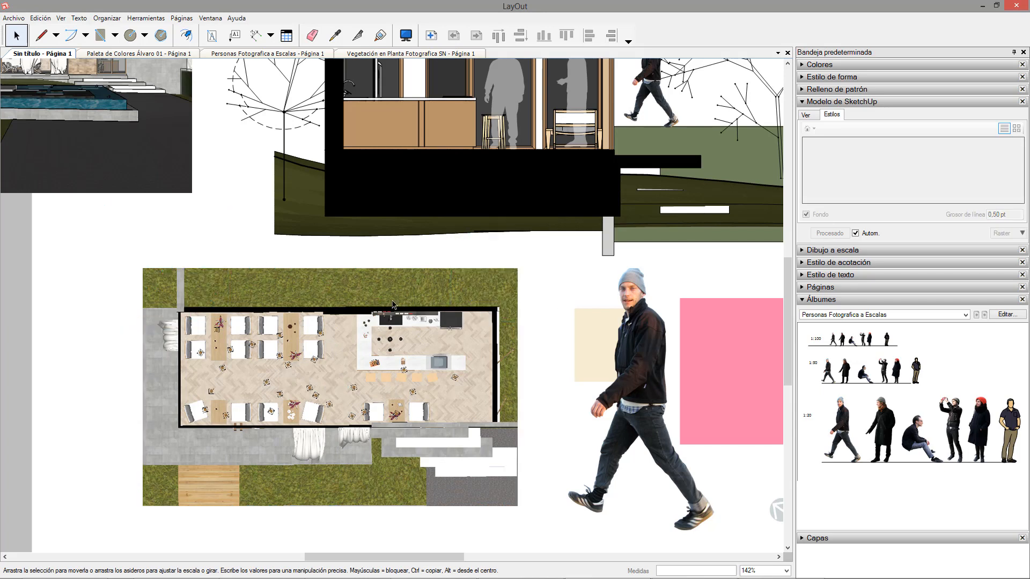
{"action": "left_click", "coordinate": [393, 289]}
{"action": "left_click_drag", "start_coordinate": [393, 290], "coordinate": [367, 297]}
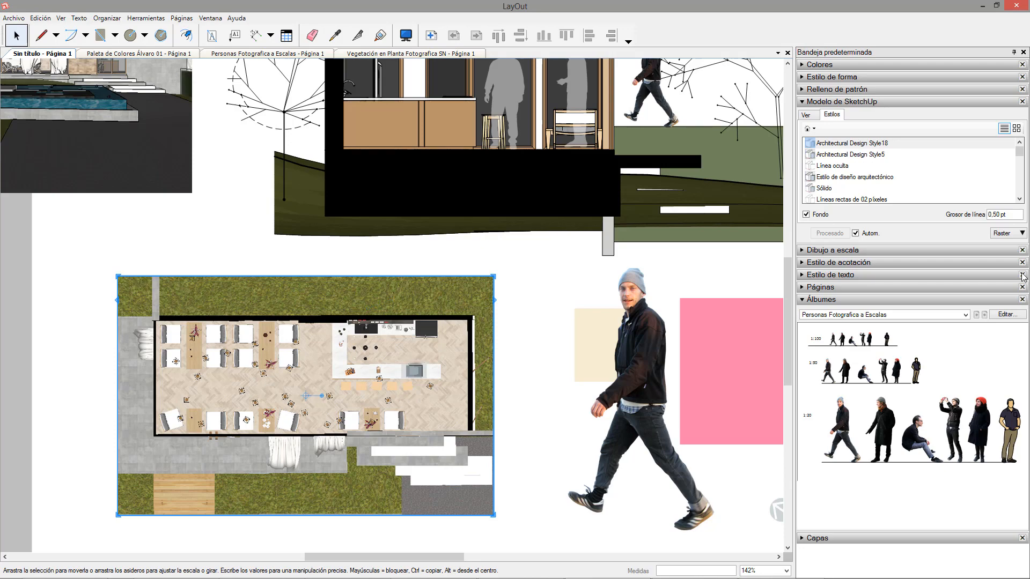
- Switch to the Vegetación en Planta Fotografica SN album and place its dark olive-green tree over the floor plan's upper left corner
{"action": "left_click", "coordinate": [967, 315]}
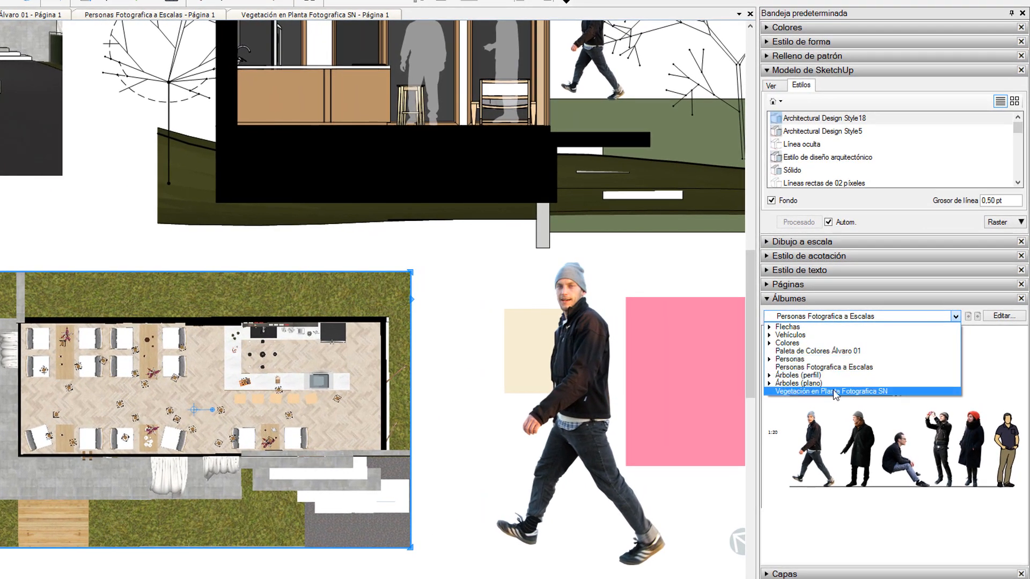
{"action": "left_click", "coordinate": [835, 393]}
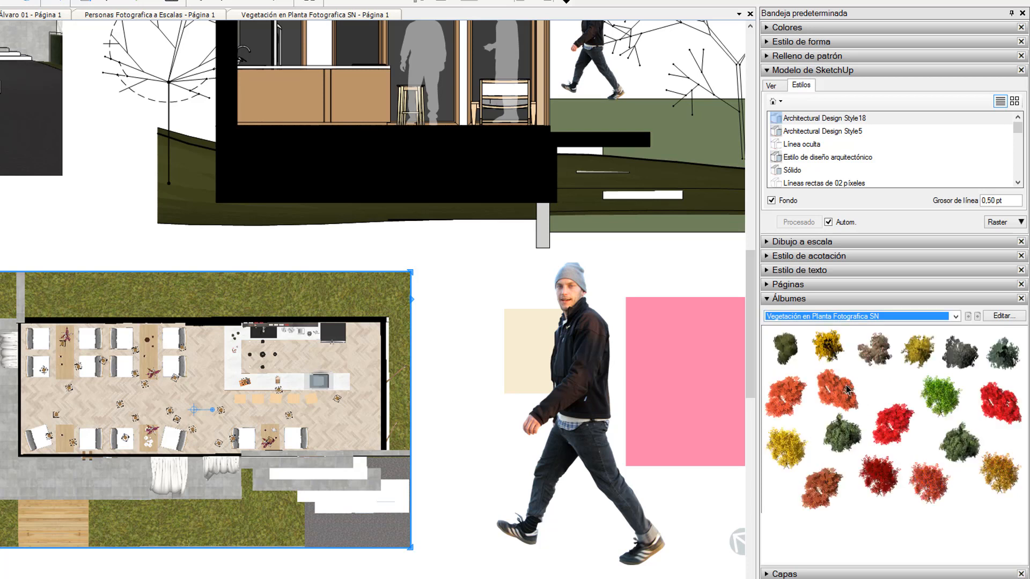
{"action": "left_click_drag", "start_coordinate": [789, 356], "coordinate": [16, 261]}
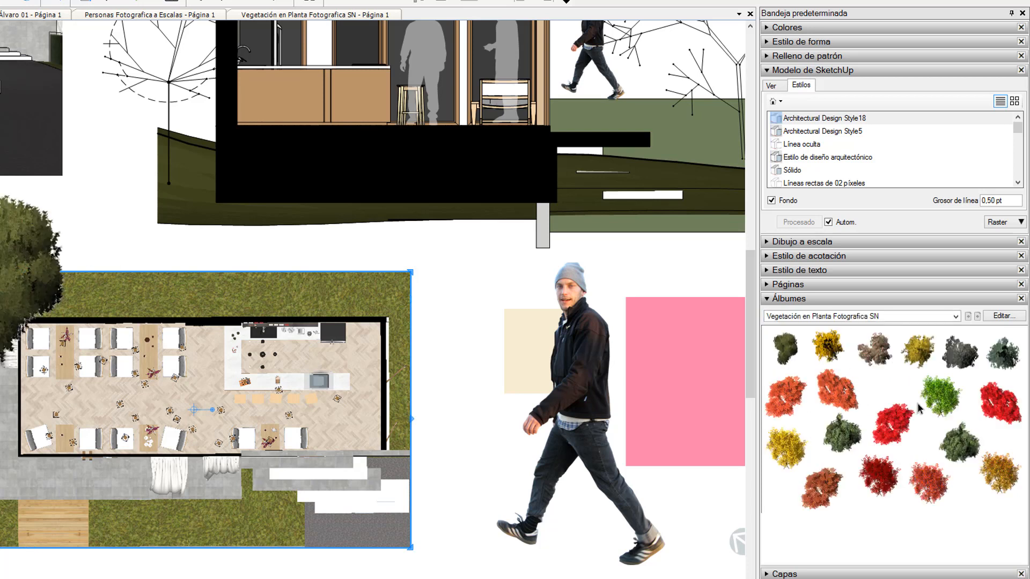
- Place the album's bright green tree, scale it down to 0.350, and move it beside the wooden deck below the floor plan
{"action": "left_click_drag", "start_coordinate": [392, 309], "coordinate": [439, 540]}
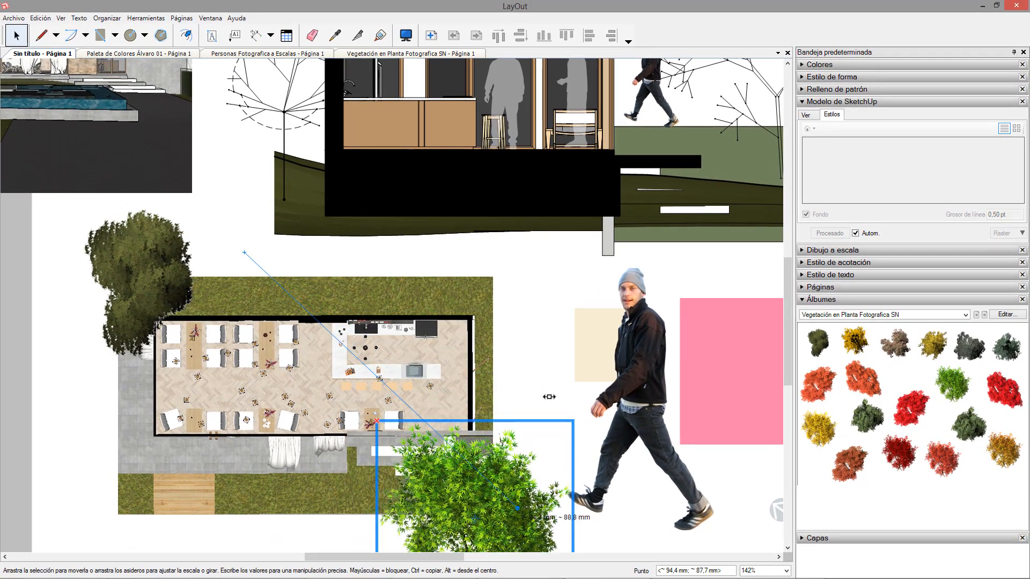
{"action": "left_click_drag", "start_coordinate": [517, 508], "coordinate": [464, 404]}
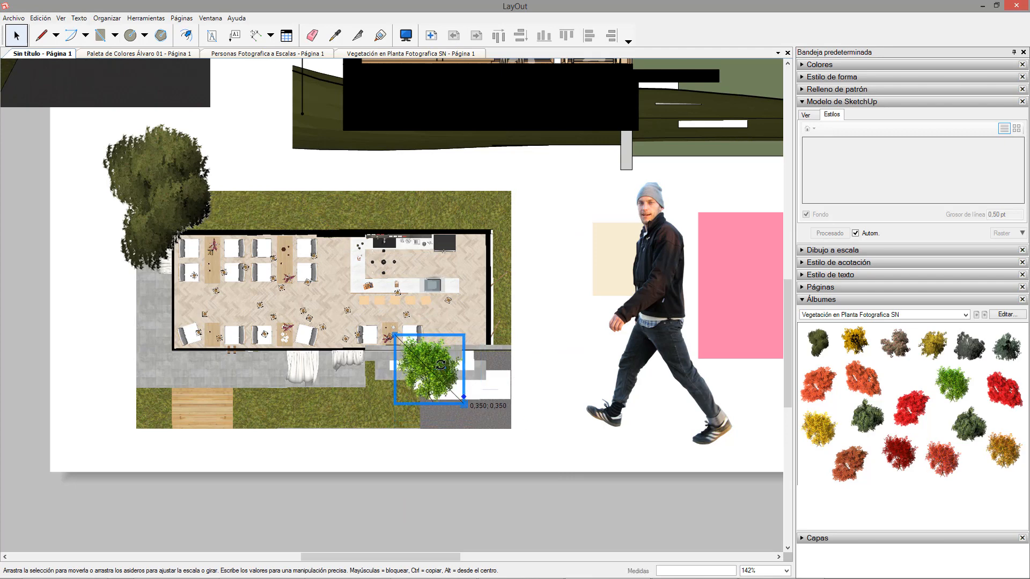
{"action": "left_click_drag", "start_coordinate": [440, 354], "coordinate": [283, 420]}
- Replace the bright green tree with the album's dark green holly, scaled down and placed on the grass beside the wooden deck
{"action": "left_click_drag", "start_coordinate": [419, 386], "coordinate": [420, 386]}
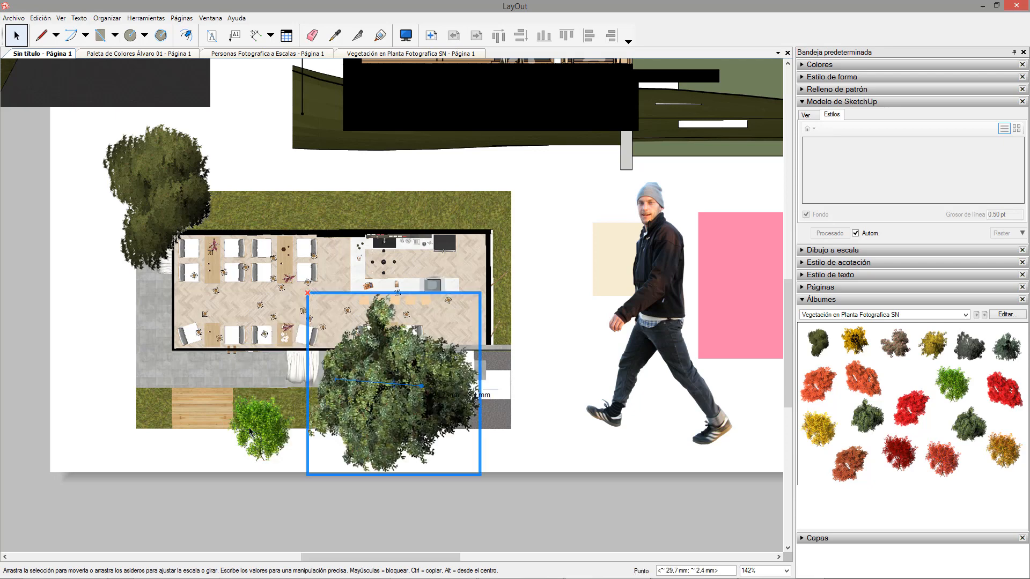
{"action": "left_click", "coordinate": [253, 430]}
{"action": "key", "text": "Delete"}
{"action": "left_click", "coordinate": [392, 406]}
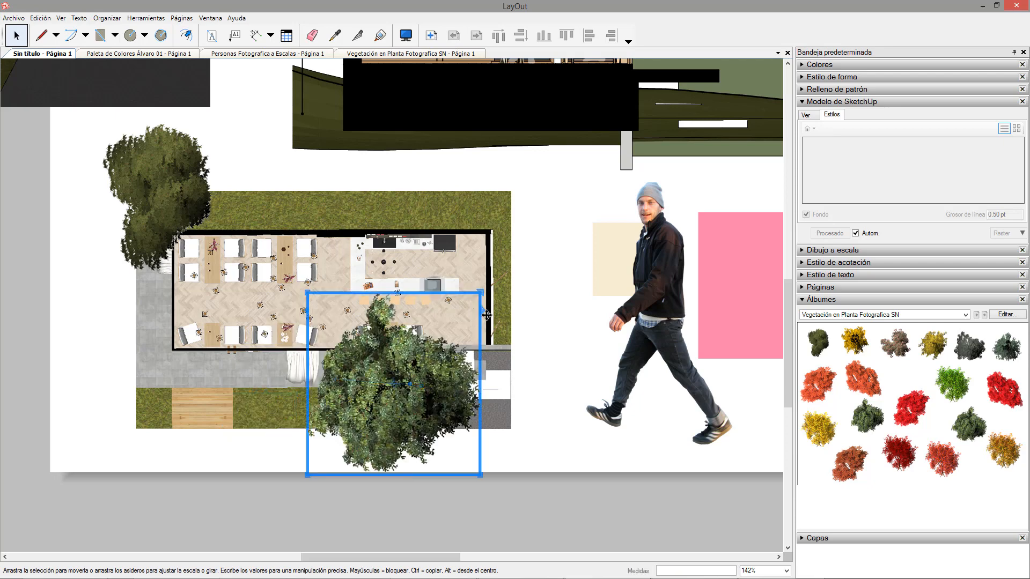
{"action": "mouse_move", "coordinate": [481, 292]}
{"action": "left_mouse_down"}
{"action": "mouse_move", "coordinate": [374, 398]}
{"action": "mouse_move", "coordinate": [279, 406]}
{"action": "left_mouse_up"}
{"action": "scroll", "coordinate": [375, 408], "scroll_direction": "down", "scroll_amount": 1}
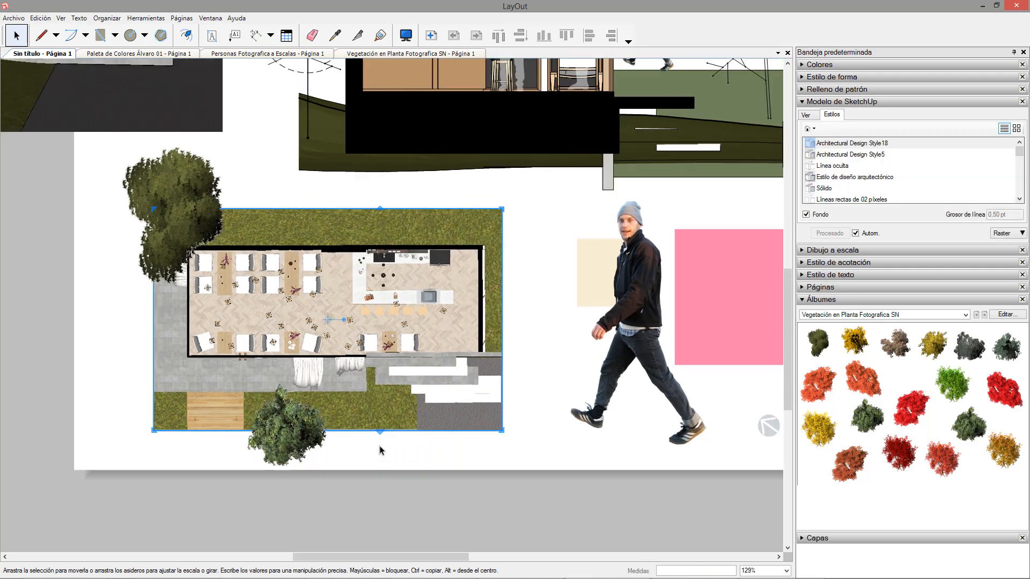
- Open the Vegetación en Planta Fotografica SN album for editing and move the top row's pinkish-brown tree slightly down
{"action": "left_click", "coordinate": [841, 101]}
{"action": "scroll", "coordinate": [304, 461], "scroll_direction": "up", "scroll_amount": 4}
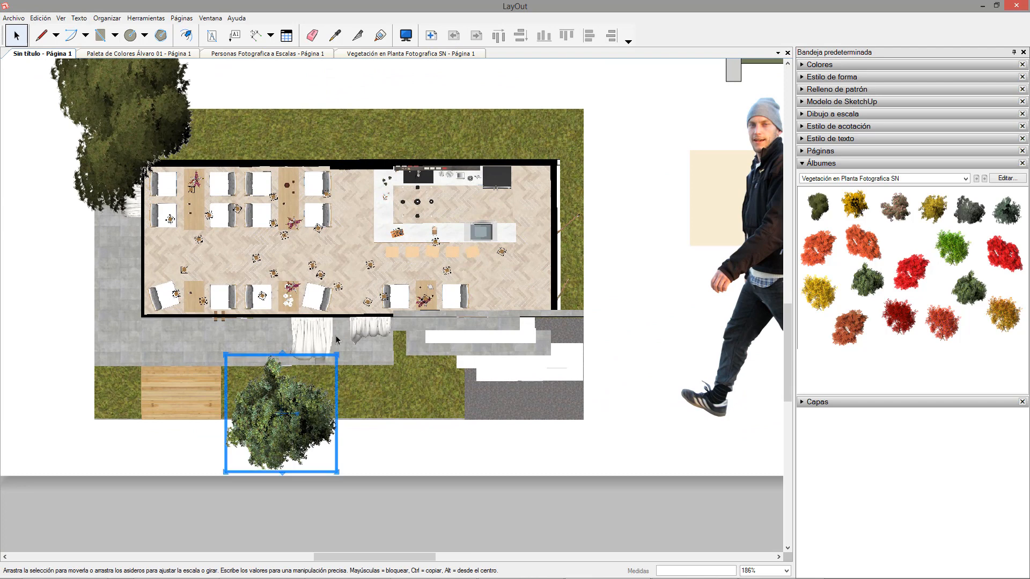
{"action": "scroll", "coordinate": [301, 314], "scroll_direction": "down", "scroll_amount": 1}
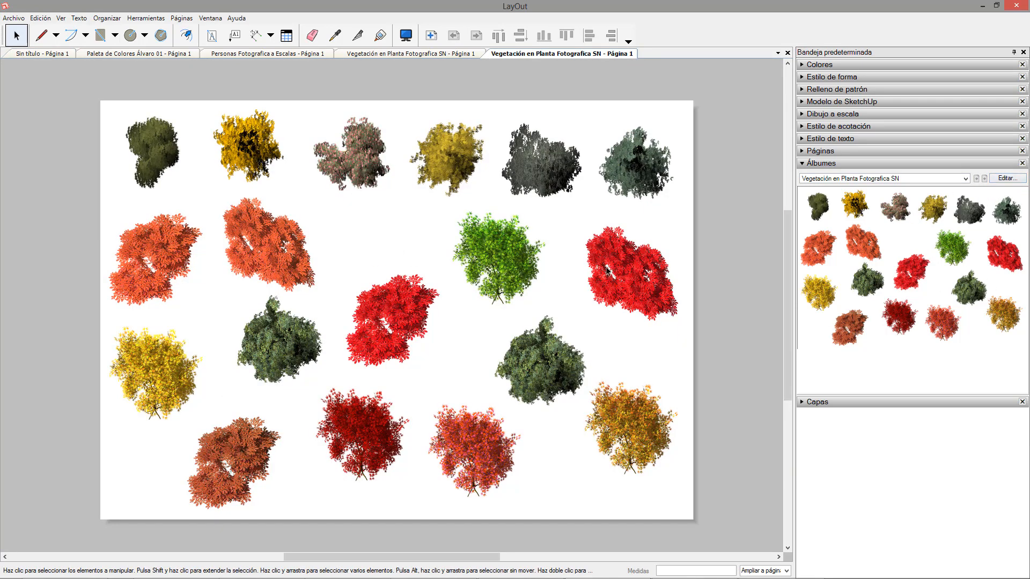
{"action": "left_click", "coordinate": [363, 150]}
{"action": "left_click_drag", "start_coordinate": [363, 150], "coordinate": [367, 171]}
- Delete the second orange tree in the sheet's second row and save the album file
{"action": "left_click", "coordinate": [275, 273]}
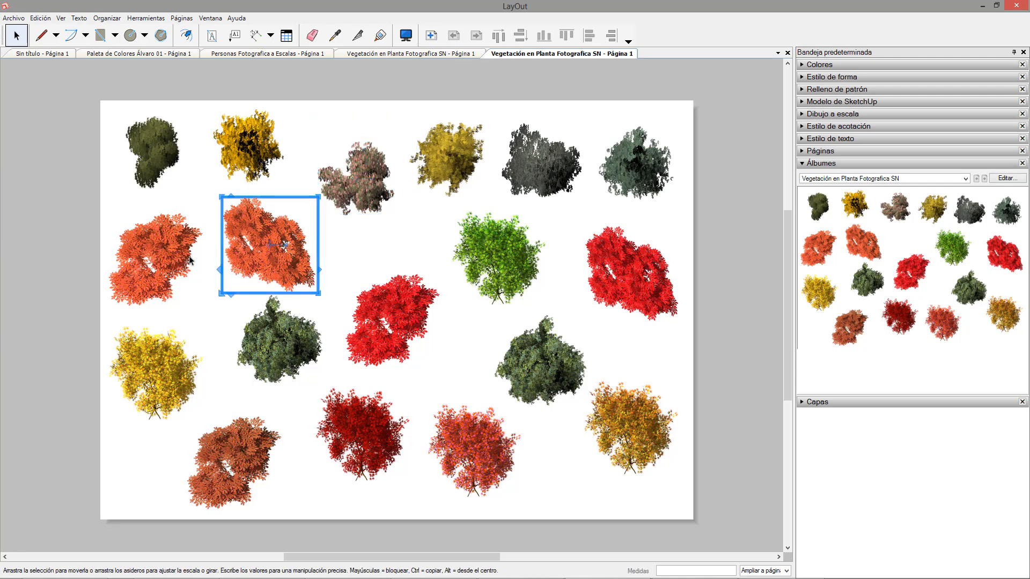
{"action": "scroll", "coordinate": [193, 260], "scroll_direction": "up", "scroll_amount": 2}
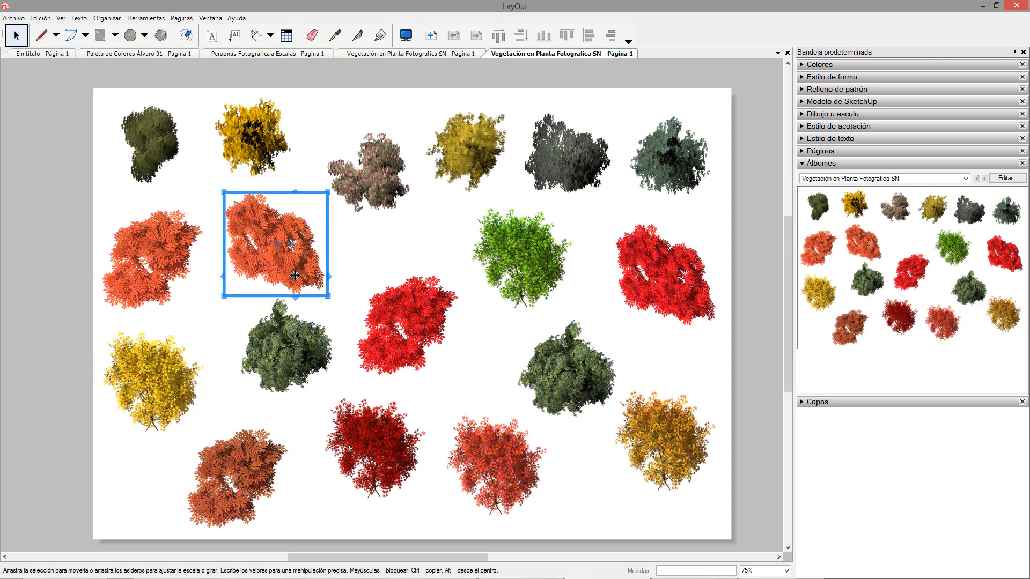
{"action": "key", "text": "Delete"}
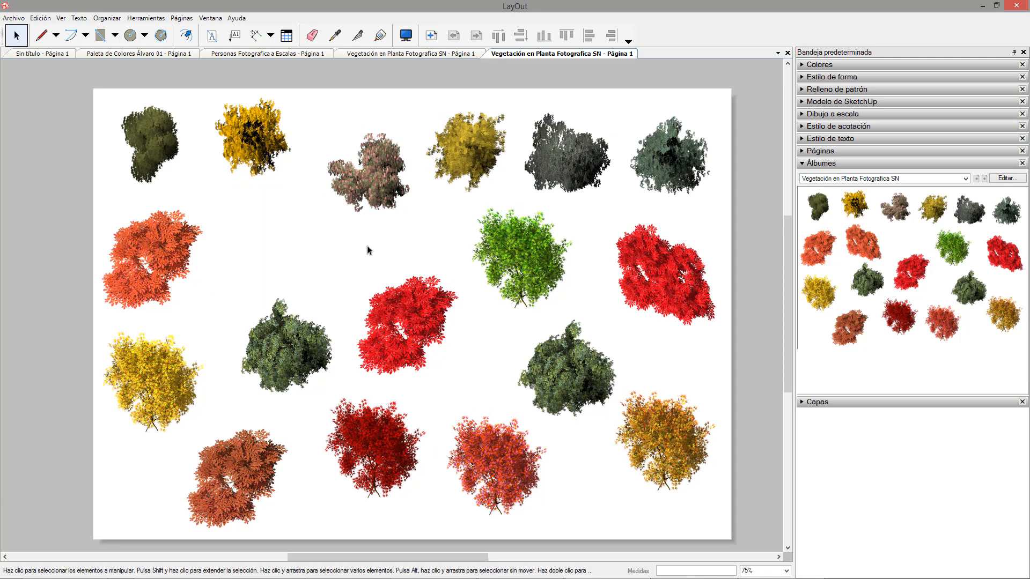
{"action": "left_click", "coordinate": [14, 18]}
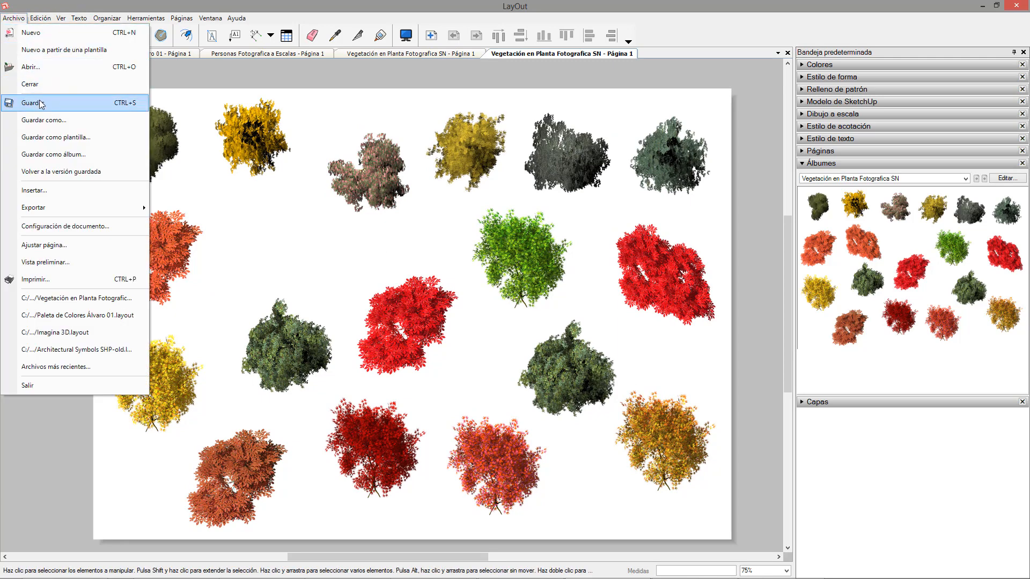
{"action": "left_click", "coordinate": [41, 104]}
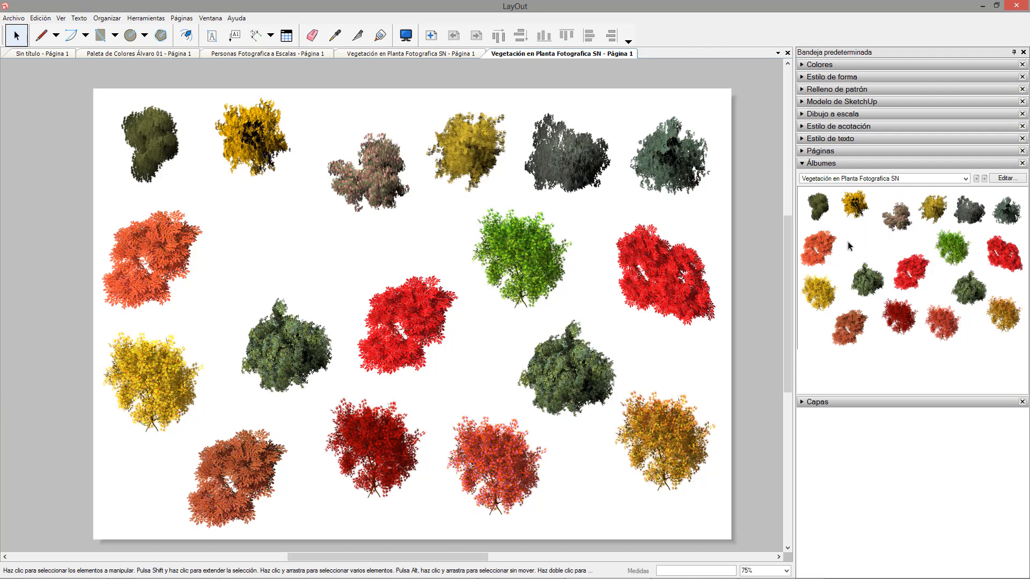
- Return to the untitled house drawing and make the albums area wider and taller to enlarge the tree thumbnails
{"action": "left_click", "coordinate": [53, 54]}
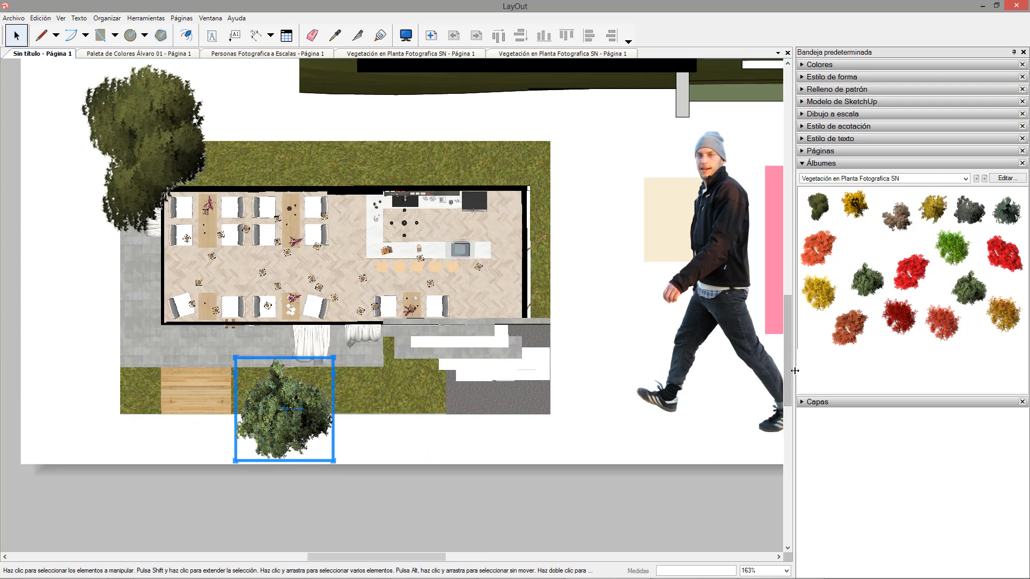
{"action": "left_click_drag", "start_coordinate": [718, 368], "coordinate": [718, 368]}
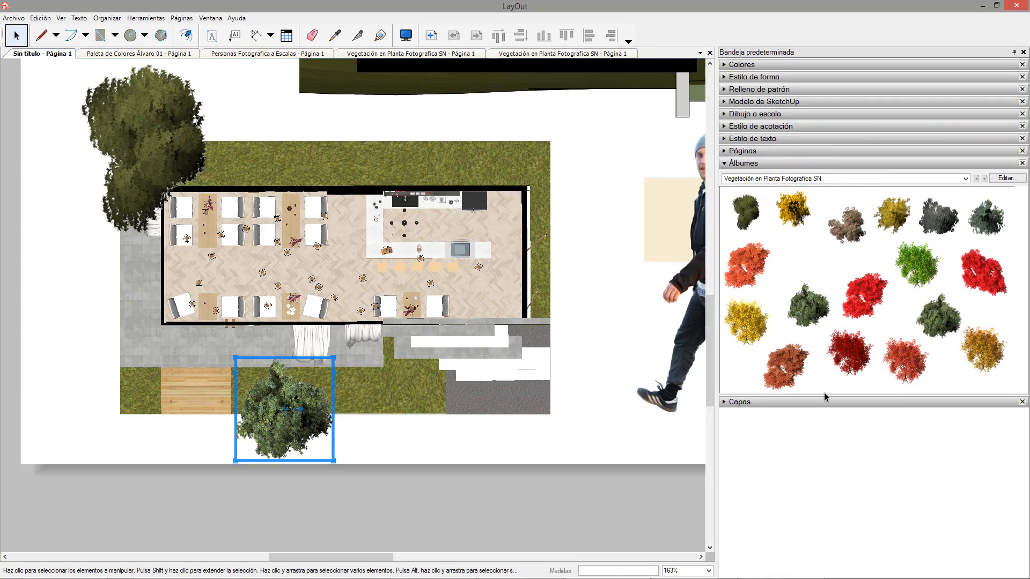
{"action": "left_click_drag", "start_coordinate": [822, 395], "coordinate": [826, 424]}
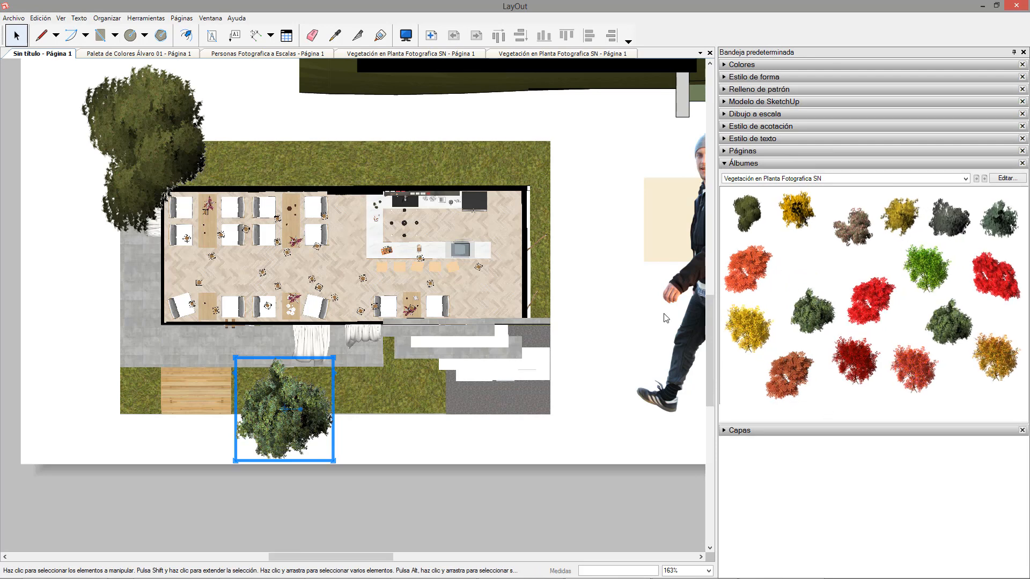
- Move the dark green holly along the floor plan's lower edge to where the grass meets the gravel
{"action": "scroll", "coordinate": [420, 325], "scroll_direction": "down", "scroll_amount": 2}
{"action": "scroll", "coordinate": [502, 218], "scroll_direction": "down", "scroll_amount": 1}
{"action": "middle_click_drag", "start_coordinate": [548, 175], "coordinate": [458, 197]}
{"action": "scroll", "coordinate": [248, 445], "scroll_direction": "up", "scroll_amount": 1}
{"action": "scroll", "coordinate": [249, 445], "scroll_direction": "up", "scroll_amount": 3}
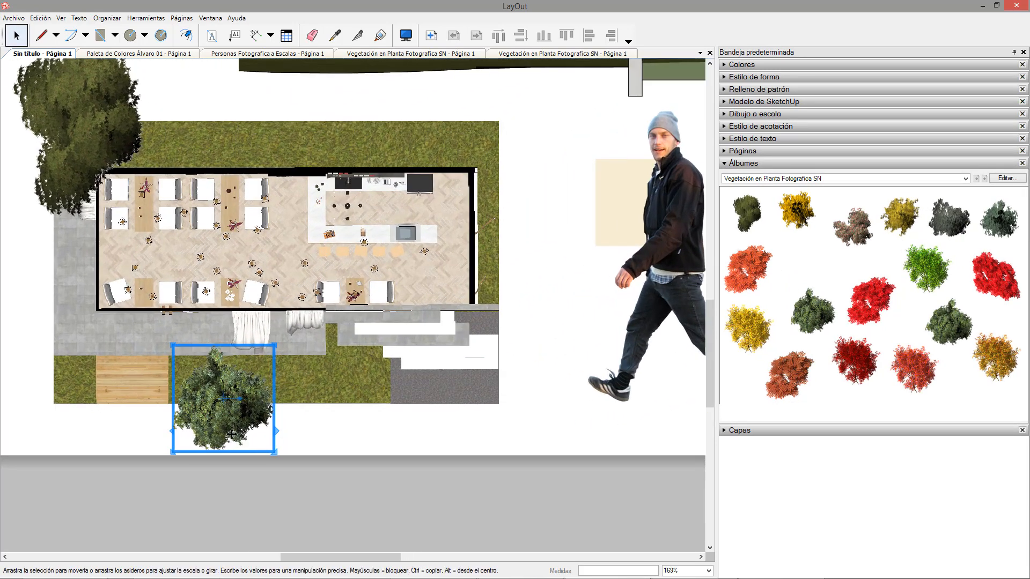
{"action": "left_click_drag", "start_coordinate": [249, 427], "coordinate": [357, 414]}
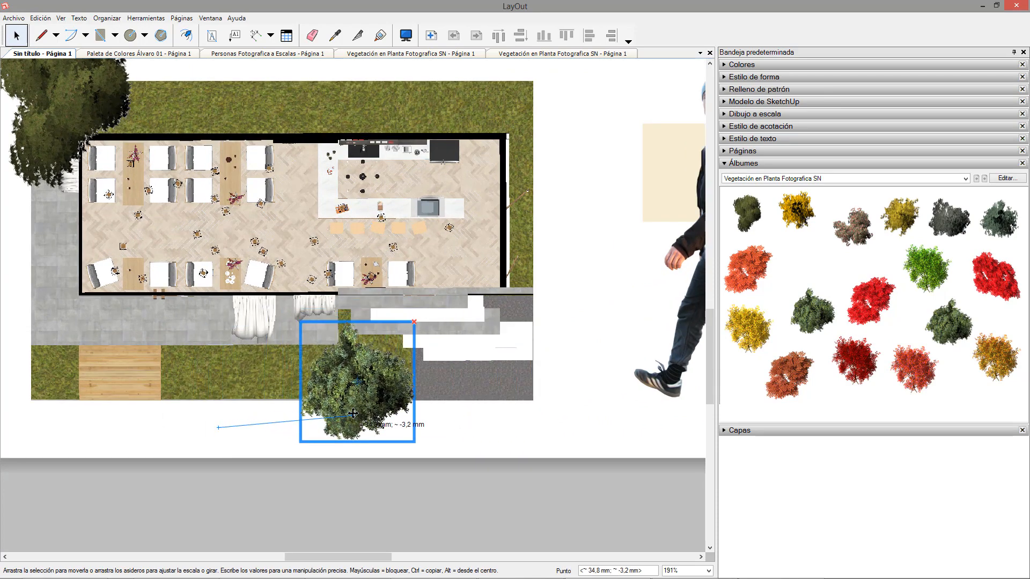
{"action": "scroll", "coordinate": [357, 413], "scroll_direction": "up", "scroll_amount": 2}
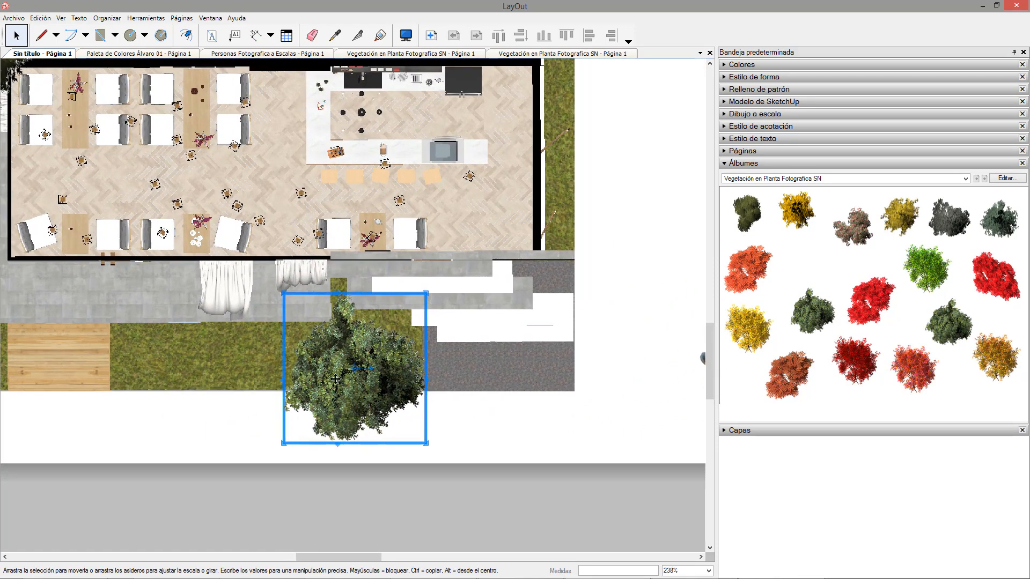
{"action": "left_click_drag", "start_coordinate": [335, 380], "coordinate": [337, 388]}
- Open the holly image in Photoshop, set its layer opacity to 62%, then close the file and save the changes
{"action": "right_click", "coordinate": [348, 397]}
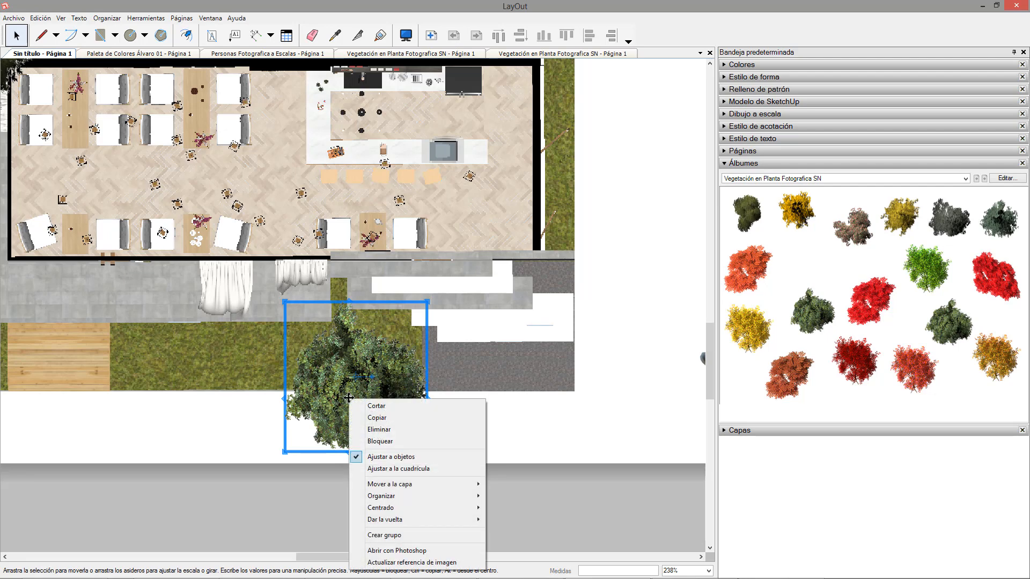
{"action": "left_click", "coordinate": [436, 553]}
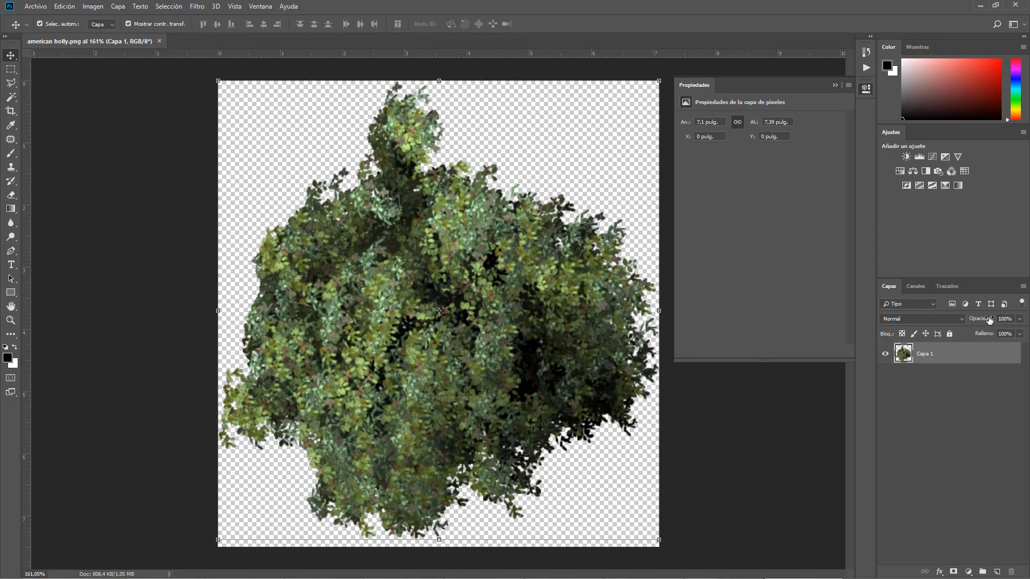
{"action": "left_click_drag", "start_coordinate": [990, 320], "coordinate": [975, 322]}
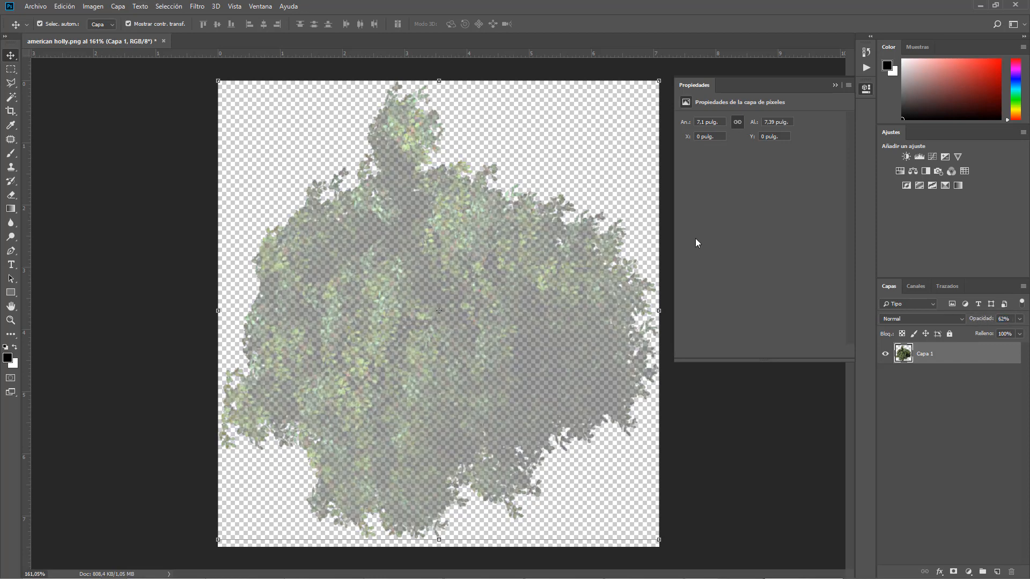
{"action": "left_click", "coordinate": [164, 41]}
{"action": "left_click", "coordinate": [472, 218]}
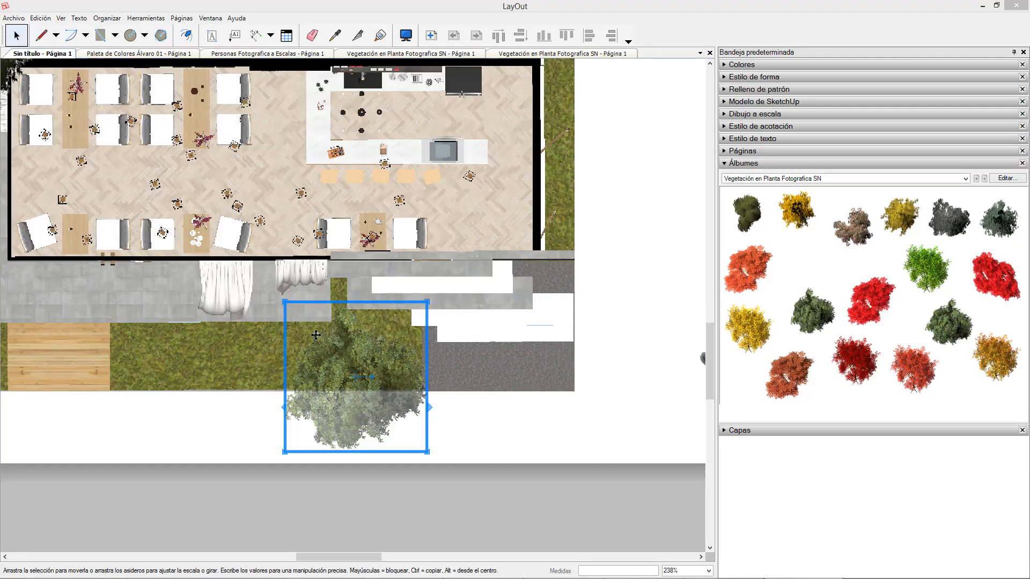
- Move the semi-transparent holly to the floor plan's upper right corner and shift the olive-green tree slightly outward from the upper left corner
{"action": "left_click", "coordinate": [570, 414]}
{"action": "left_click_drag", "start_coordinate": [368, 407], "coordinate": [603, 109]}
{"action": "scroll", "coordinate": [542, 407], "scroll_direction": "down", "scroll_amount": 1}
{"action": "scroll", "coordinate": [542, 407], "scroll_direction": "down", "scroll_amount": 3}
{"action": "scroll", "coordinate": [530, 330], "scroll_direction": "down", "scroll_amount": 2}
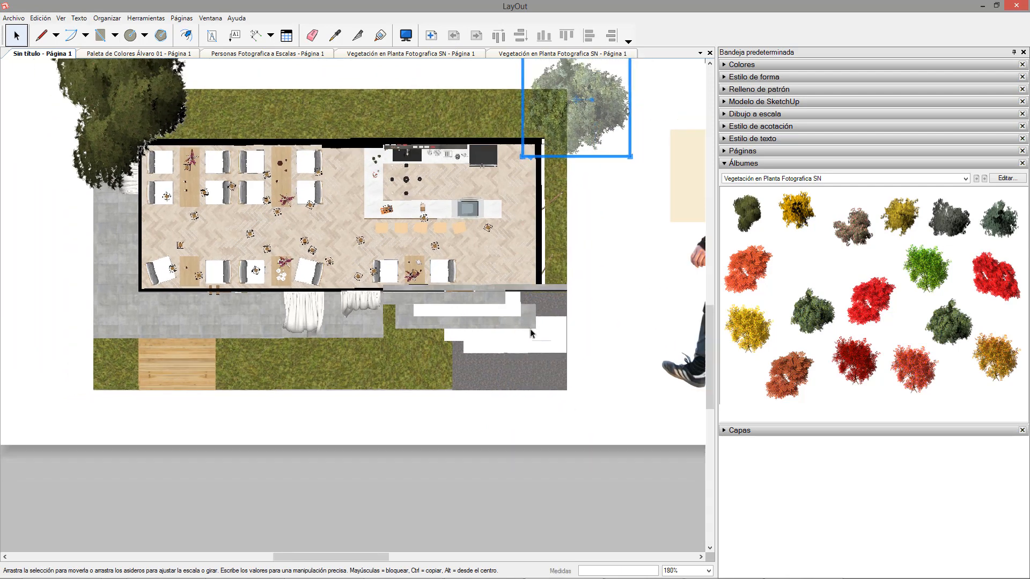
{"action": "middle_click_drag", "start_coordinate": [518, 316], "coordinate": [655, 405]}
{"action": "mouse_move", "coordinate": [256, 141]}
{"action": "left_mouse_down"}
{"action": "mouse_move", "coordinate": [253, 120]}
{"action": "mouse_move", "coordinate": [249, 139]}
{"action": "left_mouse_up"}
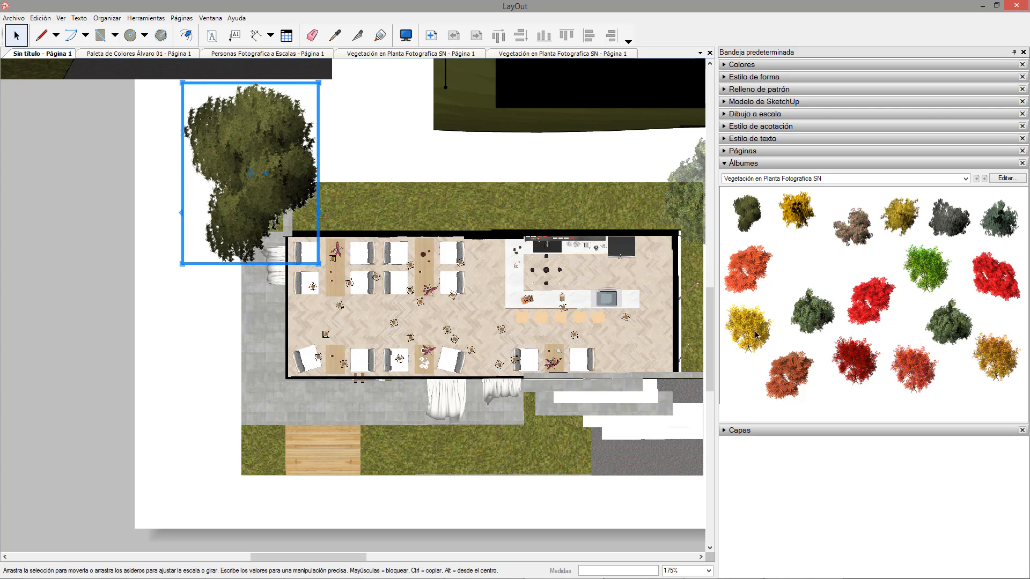
- Place the album's bright yellow tree over the wooden deck and open its image in Photoshop
{"action": "left_click_drag", "start_coordinate": [756, 335], "coordinate": [305, 476]}
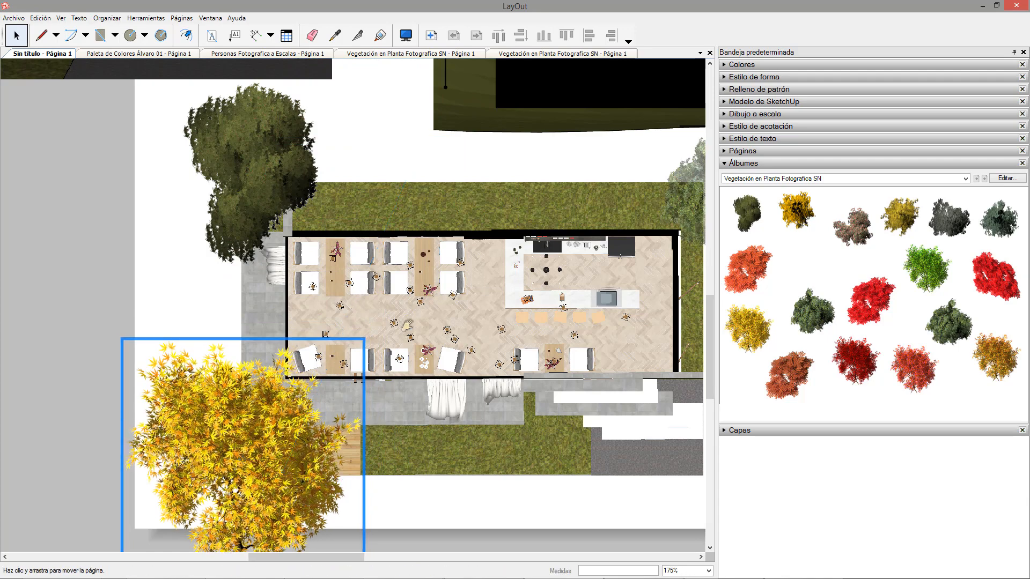
{"action": "middle_click_drag", "start_coordinate": [285, 478], "coordinate": [331, 329]}
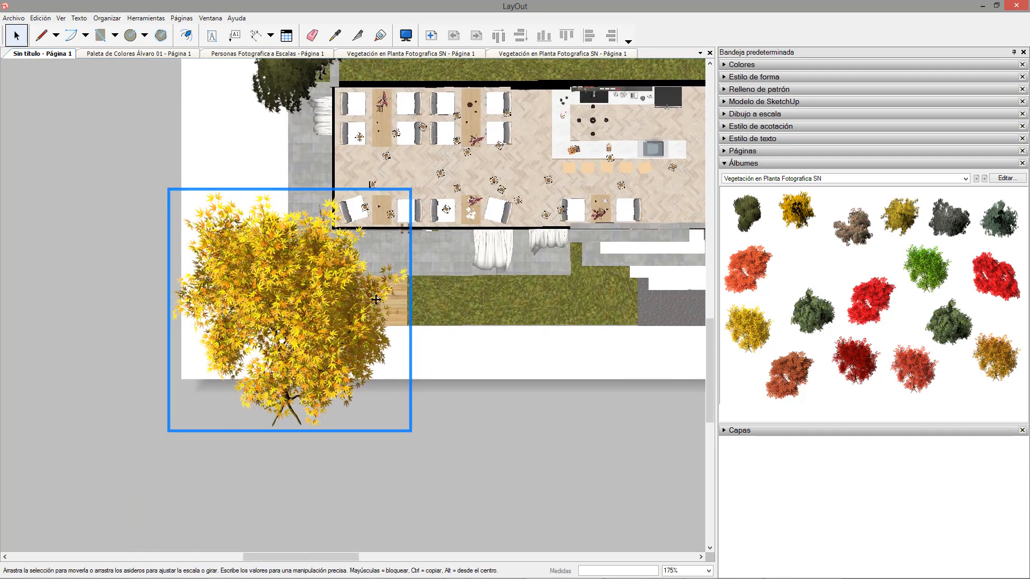
{"action": "right_click", "coordinate": [340, 322]}
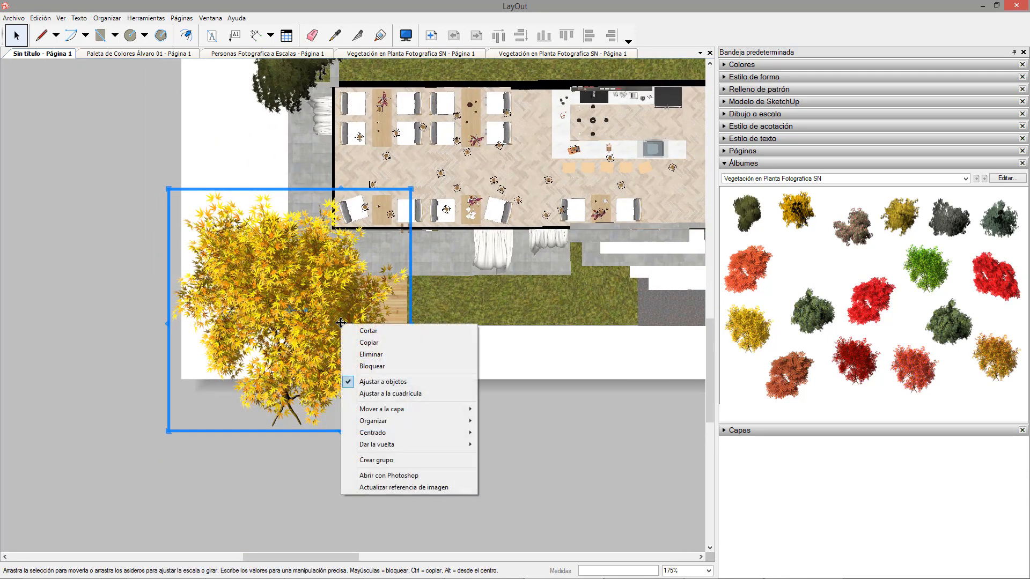
{"action": "left_click", "coordinate": [419, 477]}
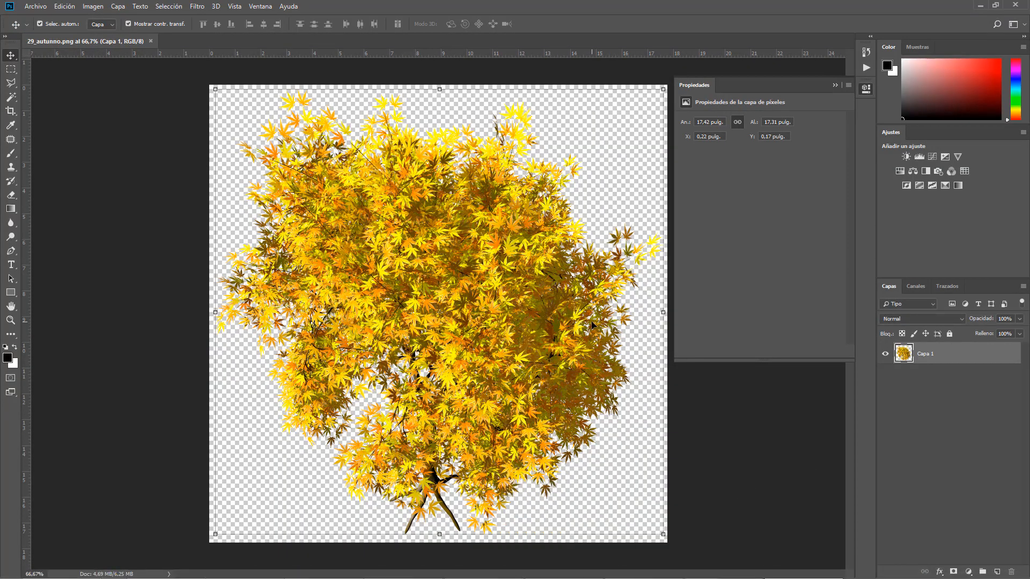
- Recolour the yellow tree image with a Hue/Saturation adjustment, using a hue of about -22 and a saturation of -53
{"action": "key", "text": "ctrl+u"}
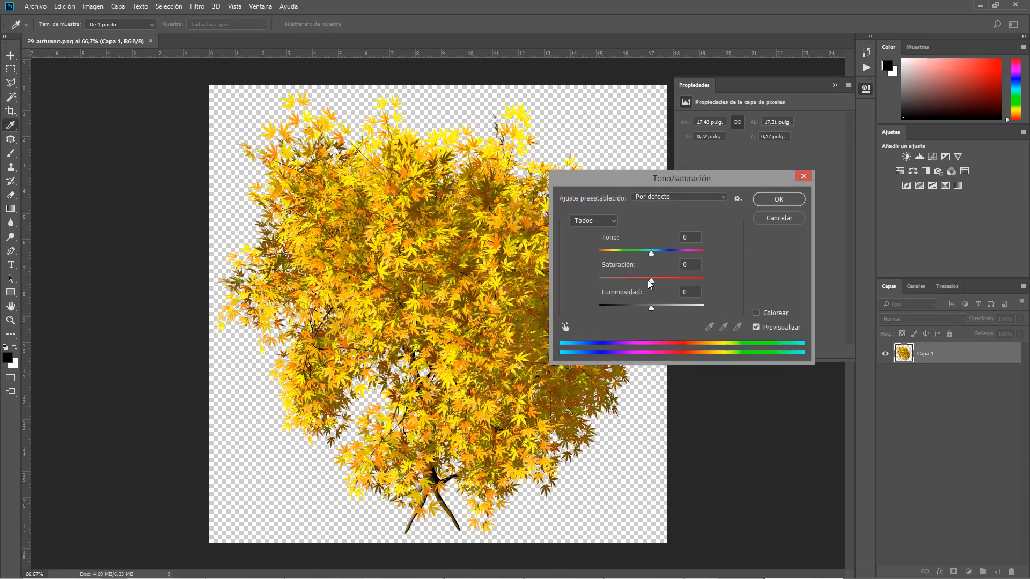
{"action": "left_click_drag", "start_coordinate": [651, 281], "coordinate": [624, 278]}
{"action": "left_click_drag", "start_coordinate": [671, 178], "coordinate": [211, 75]}
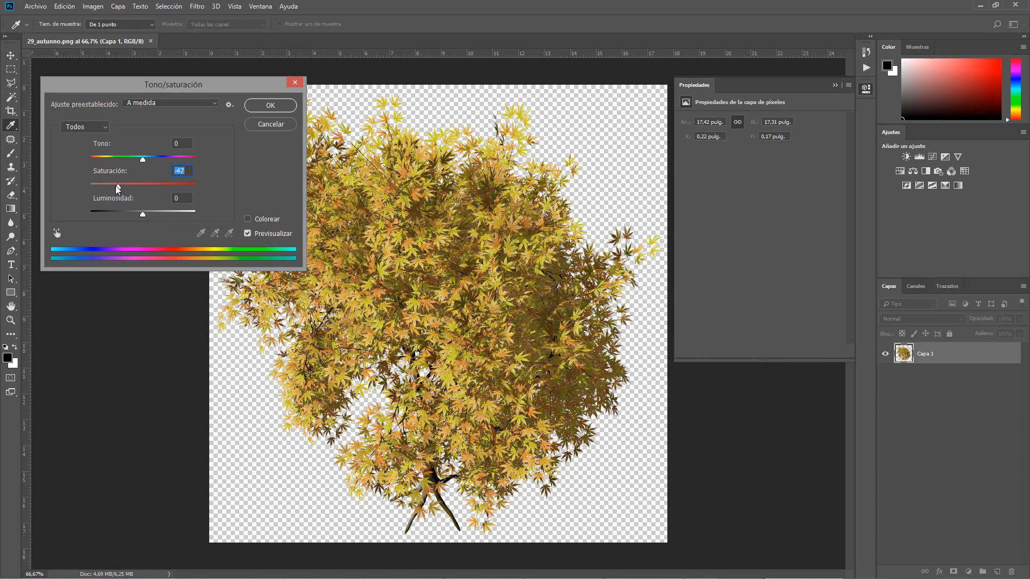
{"action": "left_click_drag", "start_coordinate": [117, 189], "coordinate": [134, 159]}
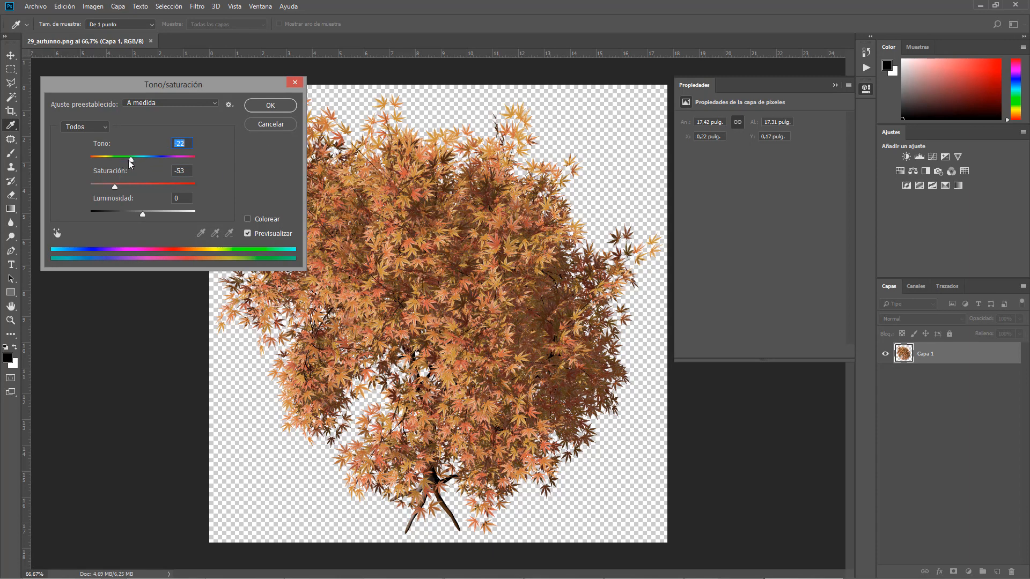
{"action": "left_click_drag", "start_coordinate": [128, 160], "coordinate": [131, 160]}
{"action": "left_click", "coordinate": [269, 105]}
{"action": "key", "text": "v"}
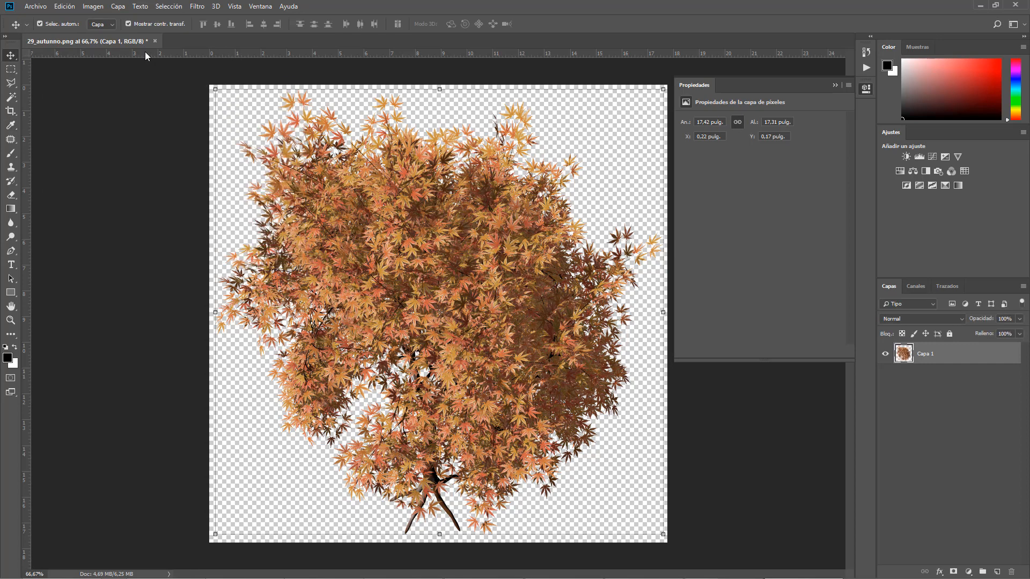
- Close the recoloured 29_autunno.png image and save its changes
{"action": "left_click", "coordinate": [155, 42]}
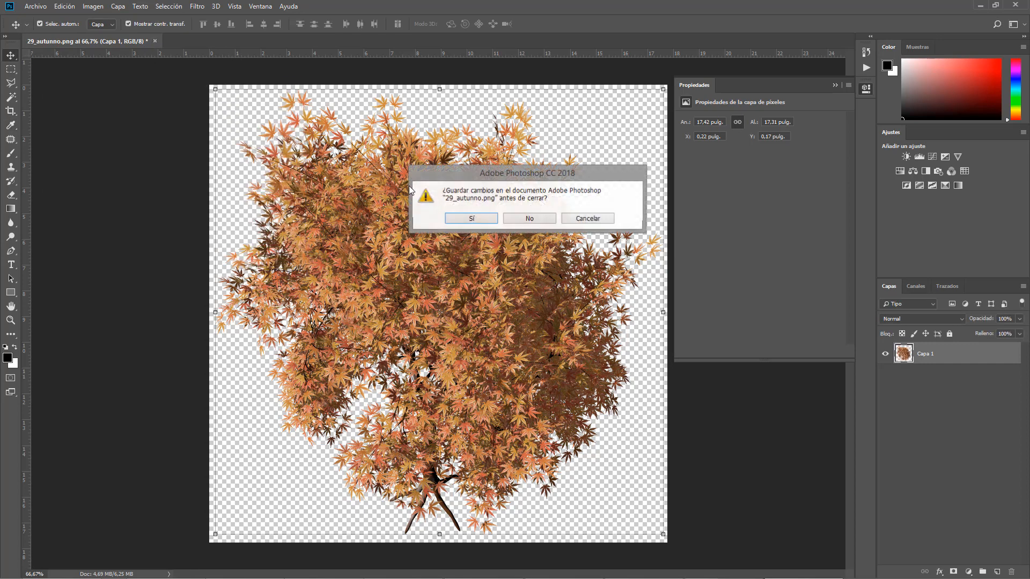
{"action": "left_click", "coordinate": [484, 219]}
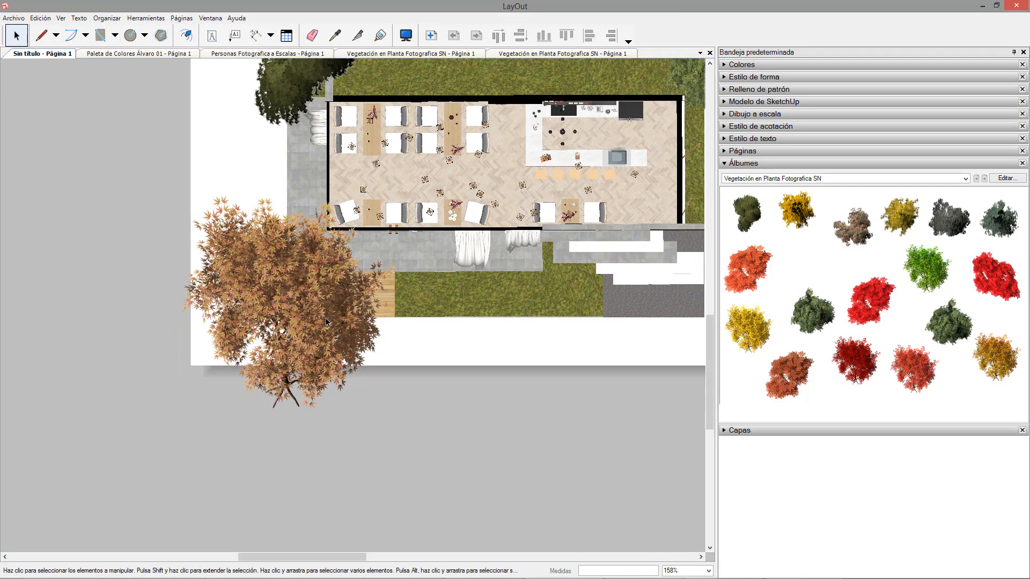
- Shrink the orange-brown tree and position it at the floor plan's lower left corner, beside the wooden deck
{"action": "scroll", "coordinate": [290, 331], "scroll_direction": "down", "scroll_amount": 2}
{"action": "left_click", "coordinate": [300, 322]}
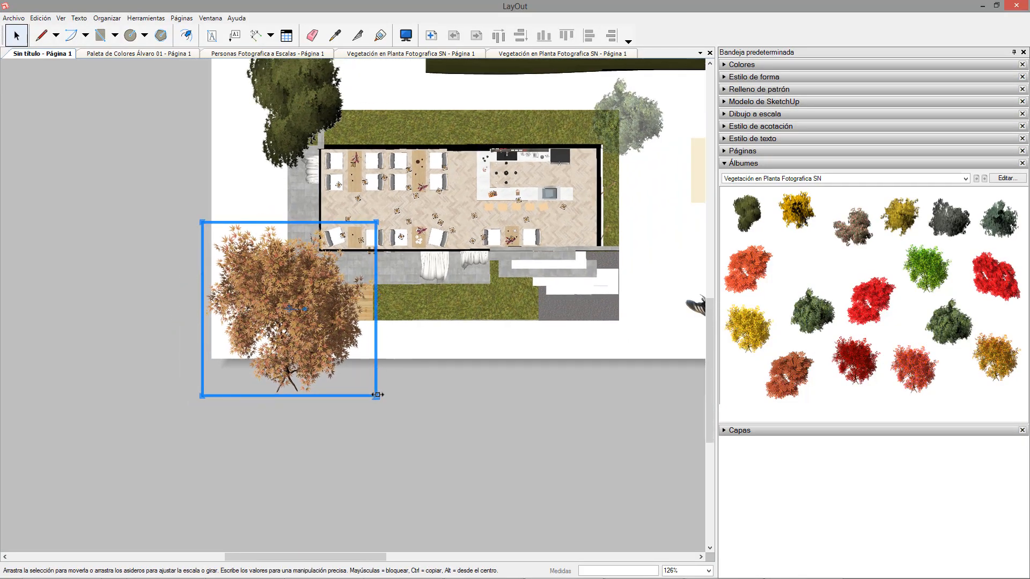
{"action": "left_click_drag", "start_coordinate": [378, 398], "coordinate": [308, 327]}
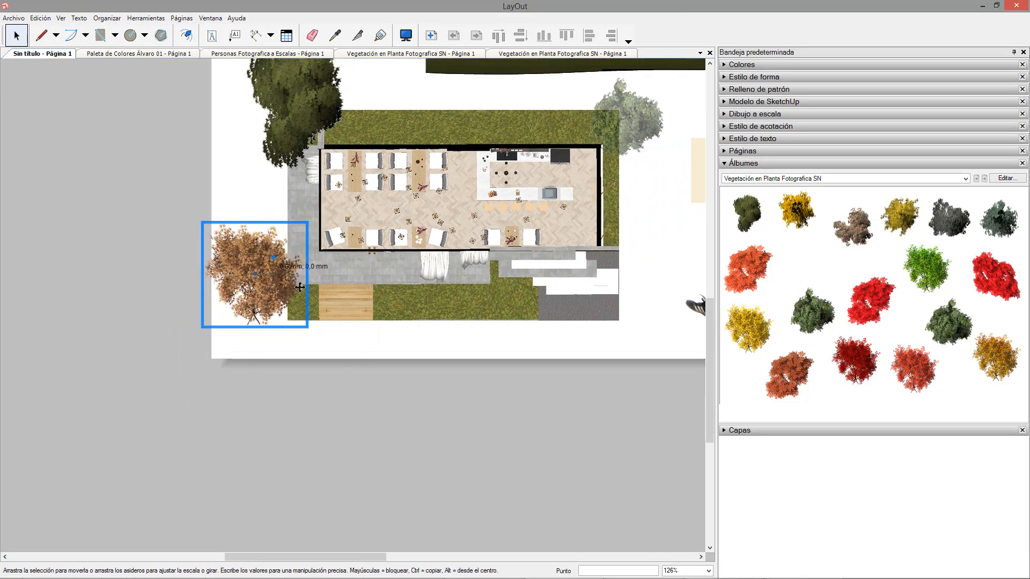
{"action": "left_click_drag", "start_coordinate": [295, 242], "coordinate": [330, 254]}
{"action": "scroll", "coordinate": [294, 258], "scroll_direction": "down", "scroll_amount": 3}
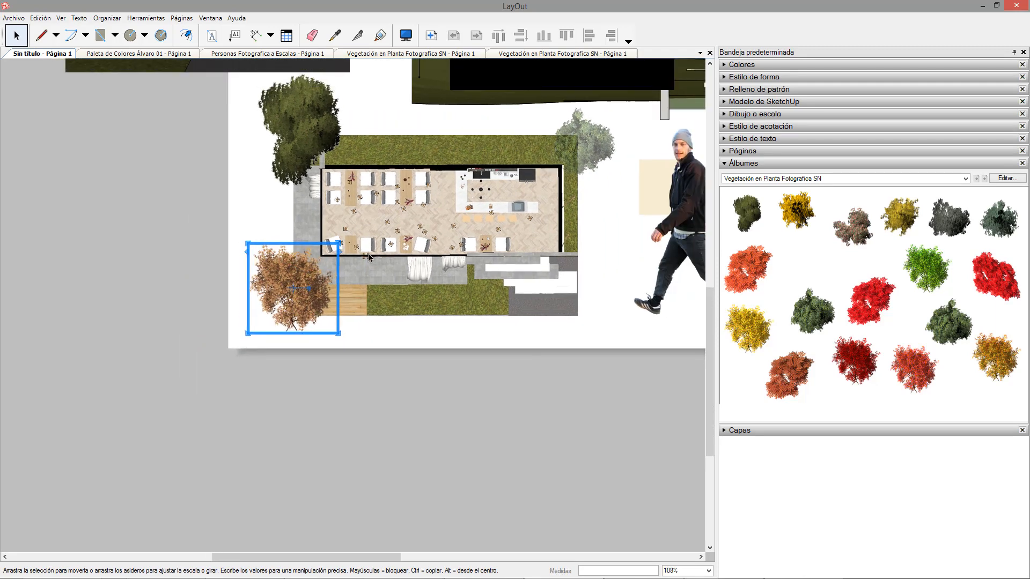
{"action": "scroll", "coordinate": [382, 282], "scroll_direction": "down", "scroll_amount": 1}
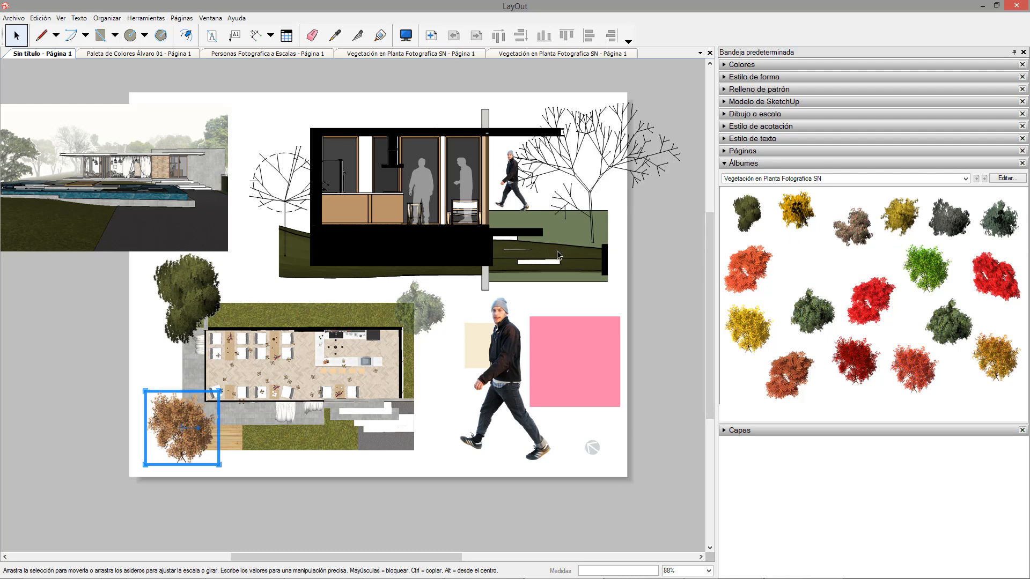
{"action": "scroll", "coordinate": [558, 255], "scroll_direction": "down", "scroll_amount": 1}
{"action": "scroll", "coordinate": [551, 290], "scroll_direction": "down", "scroll_amount": 1}
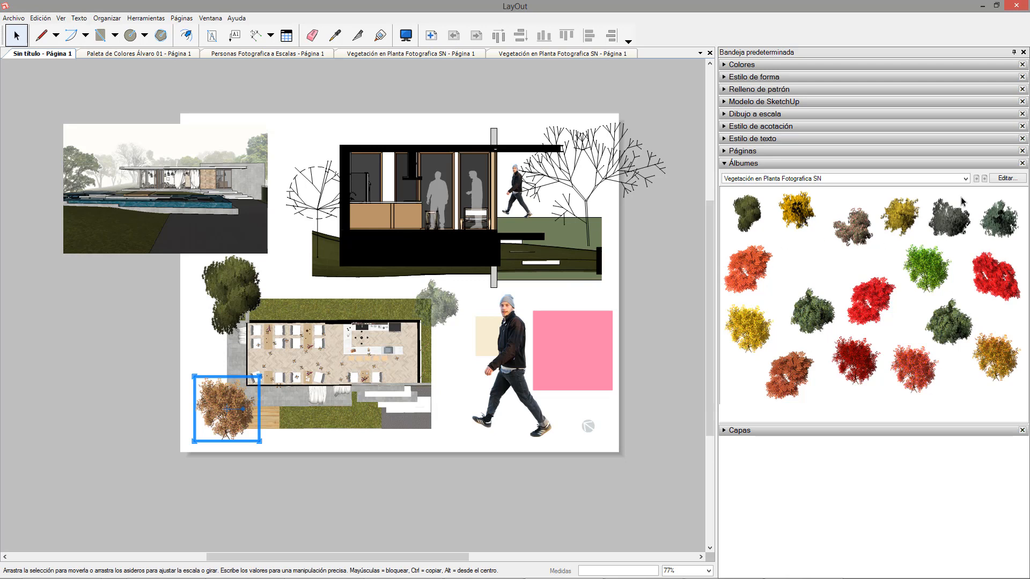
- Load the Flechas 3D curvas album and place a curved 3D arrow between the floor plan and the large walking man
{"action": "left_click", "coordinate": [966, 178]}
{"action": "left_click", "coordinate": [745, 195]}
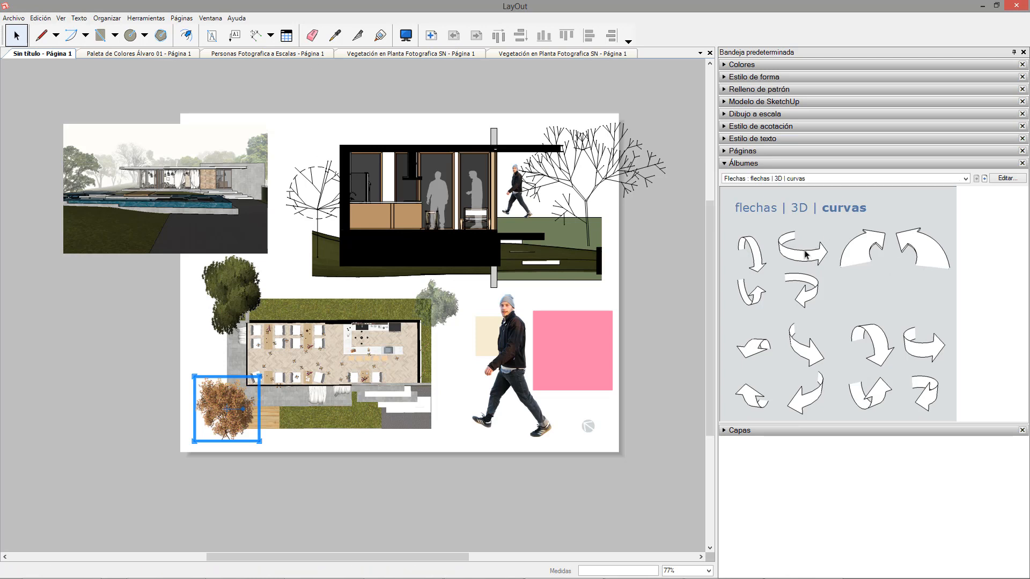
{"action": "left_click_drag", "start_coordinate": [810, 261], "coordinate": [456, 397]}
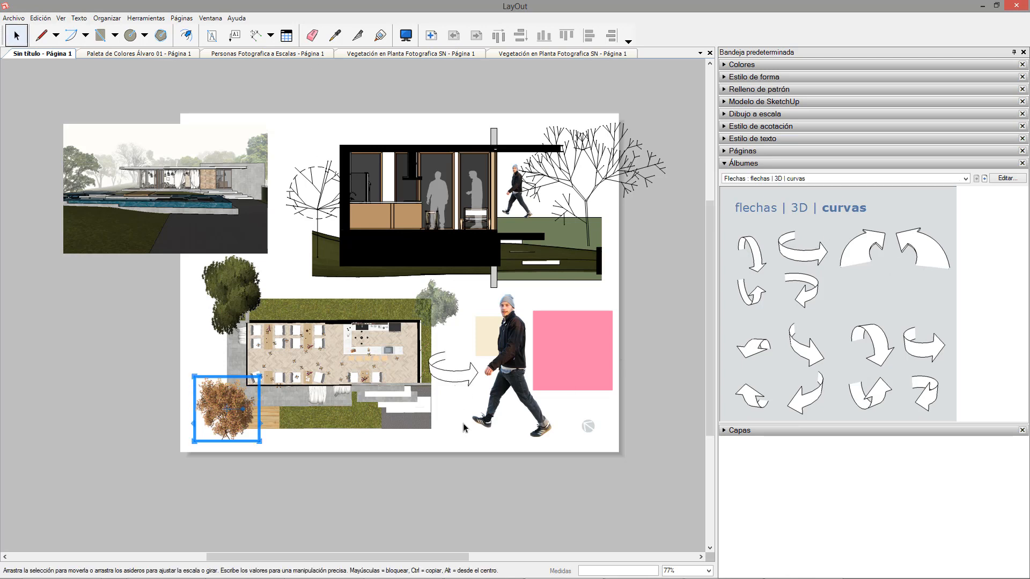
- Orbit the placed arrow's 3D model so that the arrow points toward the floor plan
{"action": "left_click", "coordinate": [465, 427]}
{"action": "left_click", "coordinate": [457, 370]}
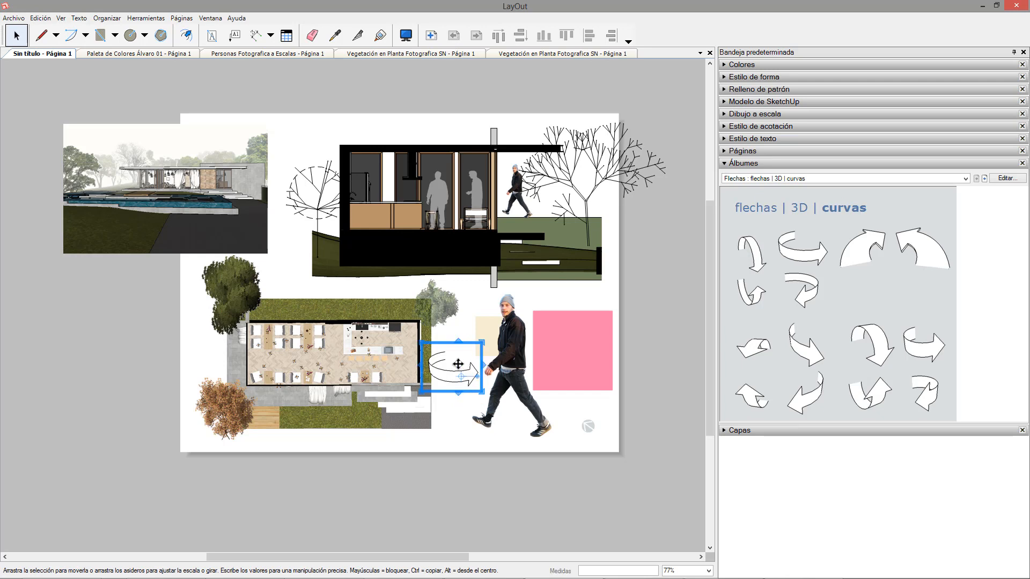
{"action": "double_click", "coordinate": [458, 364]}
{"action": "mouse_move", "coordinate": [444, 351]}
{"action": "left_mouse_down"}
{"action": "mouse_move", "coordinate": [436, 324]}
{"action": "mouse_move", "coordinate": [382, 356]}
{"action": "left_mouse_up"}
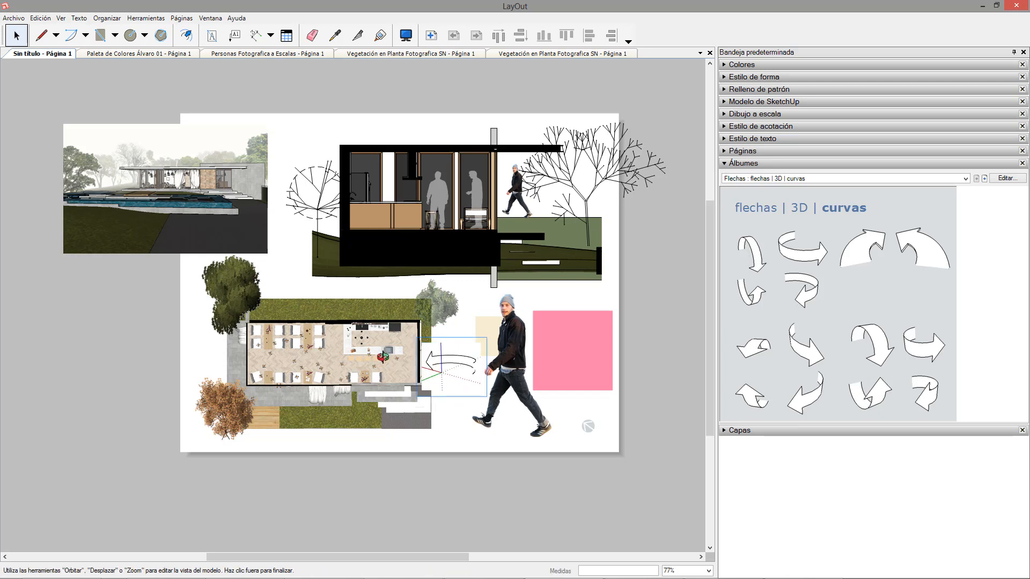
{"action": "left_click", "coordinate": [530, 454]}
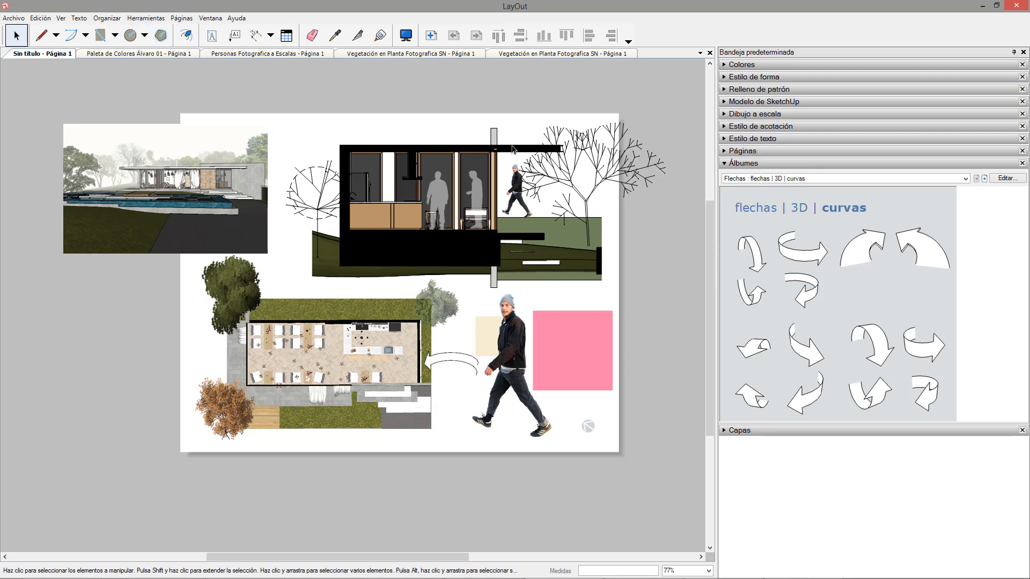
- Create a new document from the plain A3 horizontal template without a grid
{"action": "key", "text": "alt"}
{"action": "left_click", "coordinate": [7, 19]}
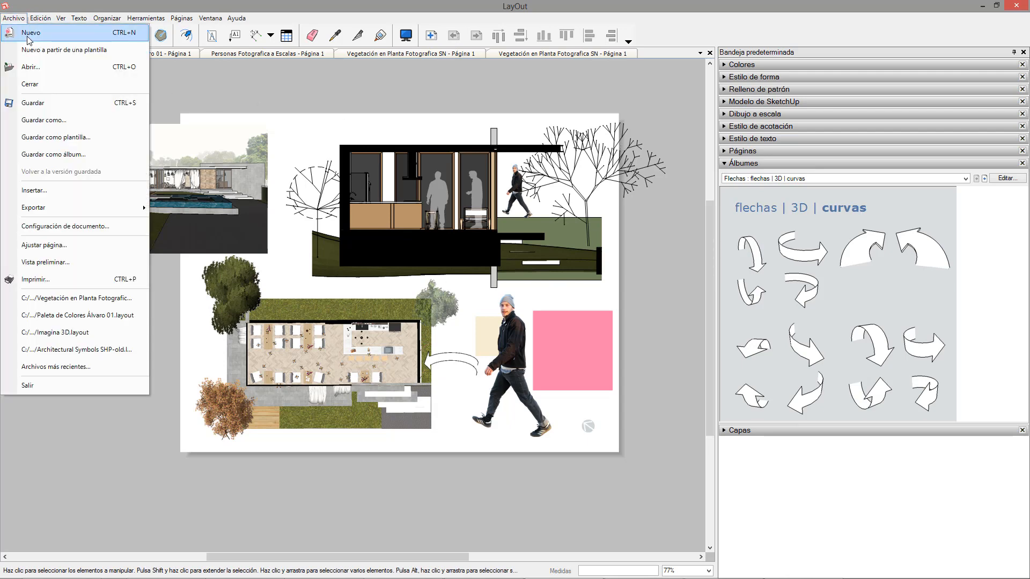
{"action": "left_click", "coordinate": [32, 42]}
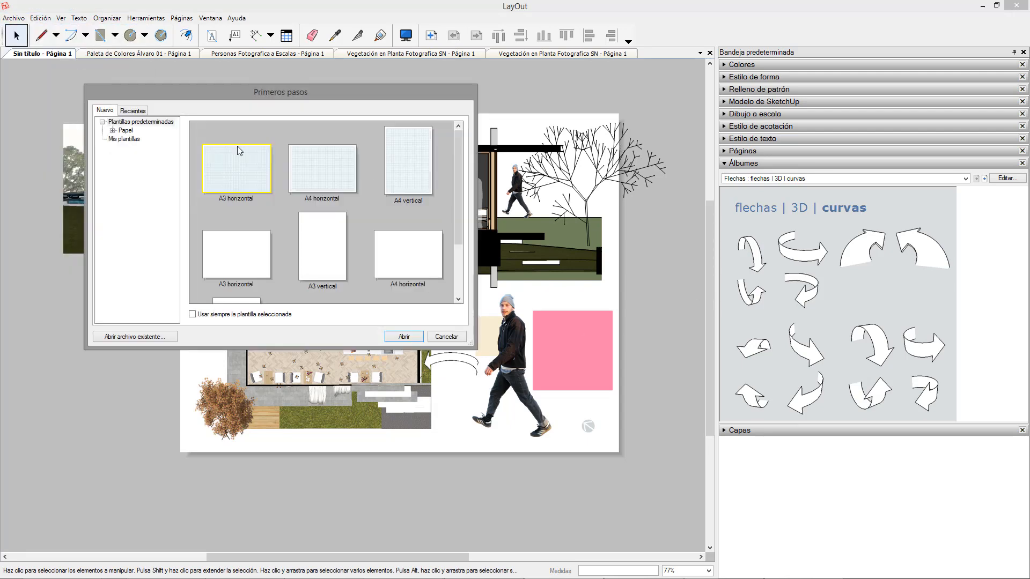
{"action": "left_click", "coordinate": [247, 260]}
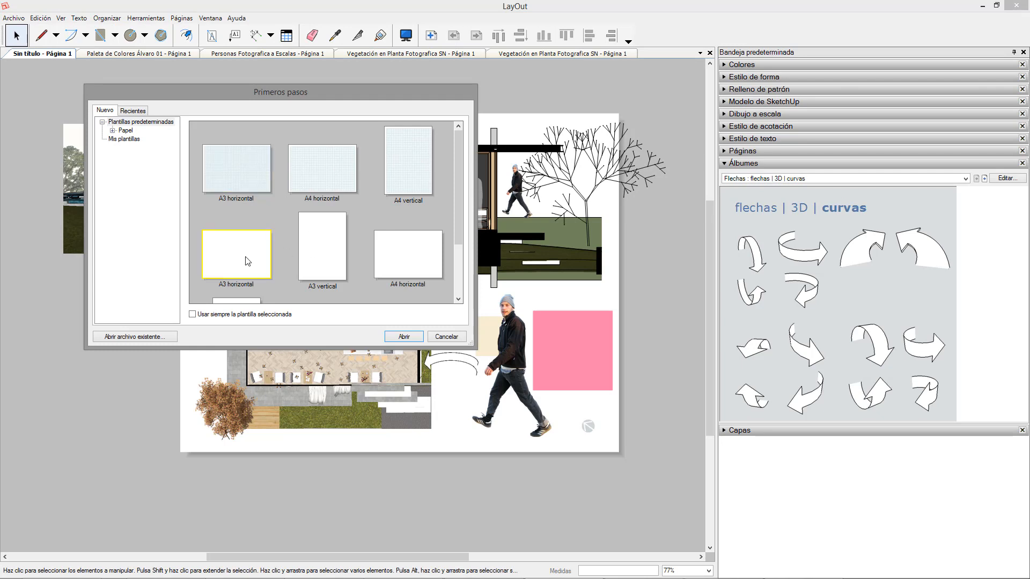
{"action": "left_click", "coordinate": [404, 337]}
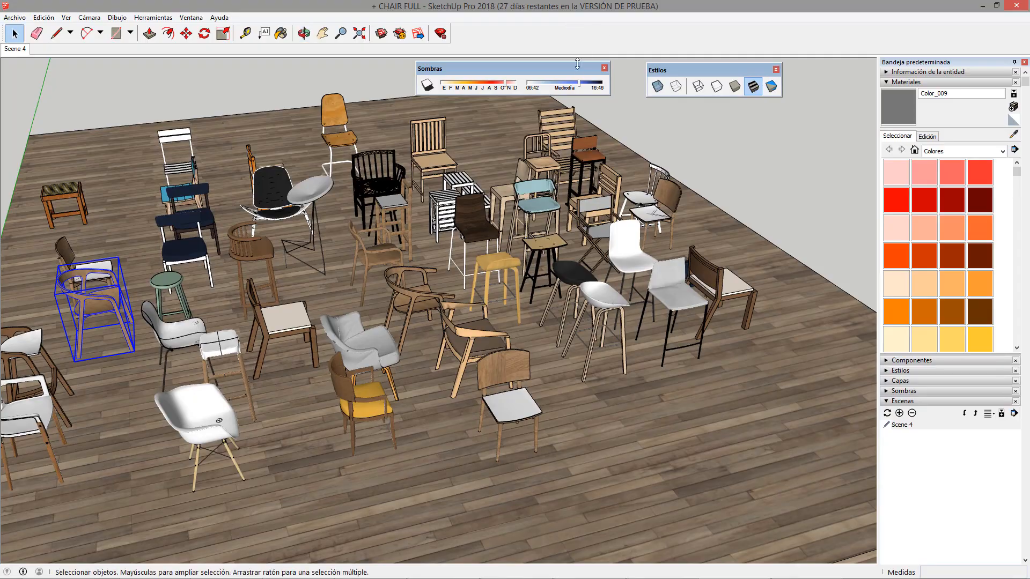
- Switch to the CHAIR FULL model in SketchUp, close the Sombras and Estilos toolbars, and examine the chair collection
{"action": "left_click", "coordinate": [605, 69]}
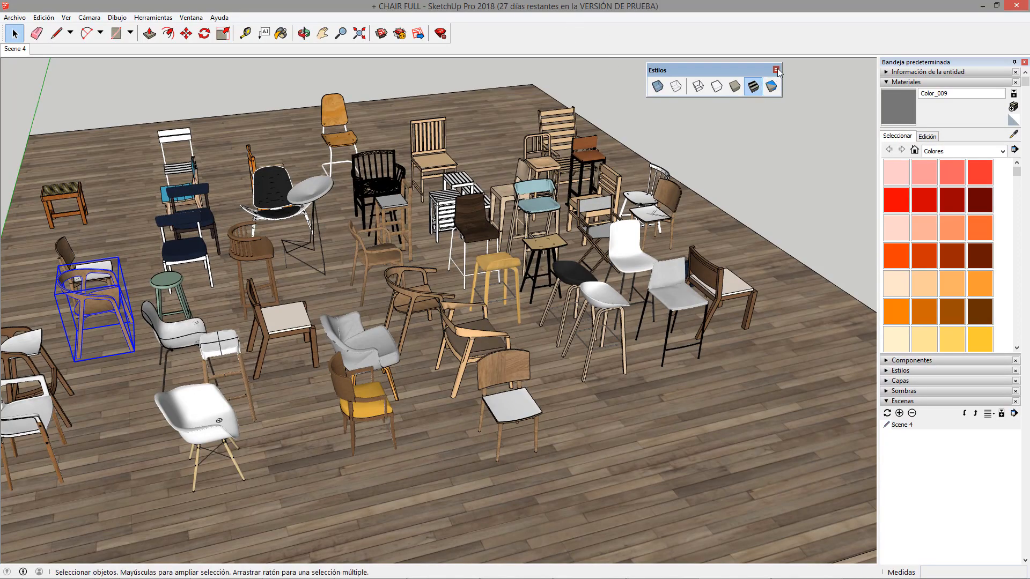
{"action": "left_click", "coordinate": [776, 69]}
{"action": "middle_click_drag", "start_coordinate": [536, 241], "coordinate": [580, 290]}
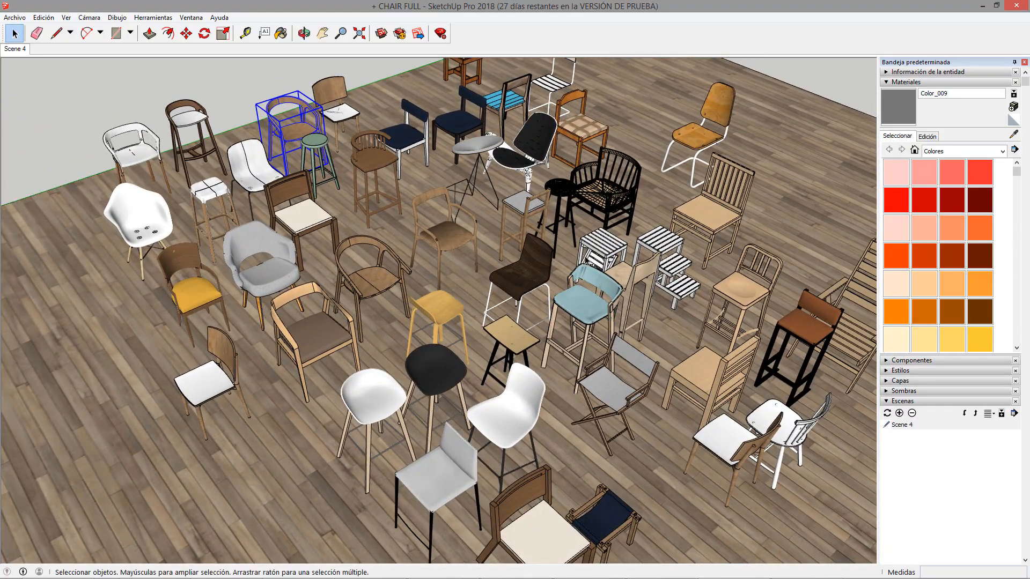
{"action": "middle_click_drag", "start_coordinate": [588, 253], "coordinate": [419, 314]}
{"action": "left_click", "coordinate": [497, 339]}
{"action": "middle_click_drag", "start_coordinate": [470, 265], "coordinate": [238, 309]}
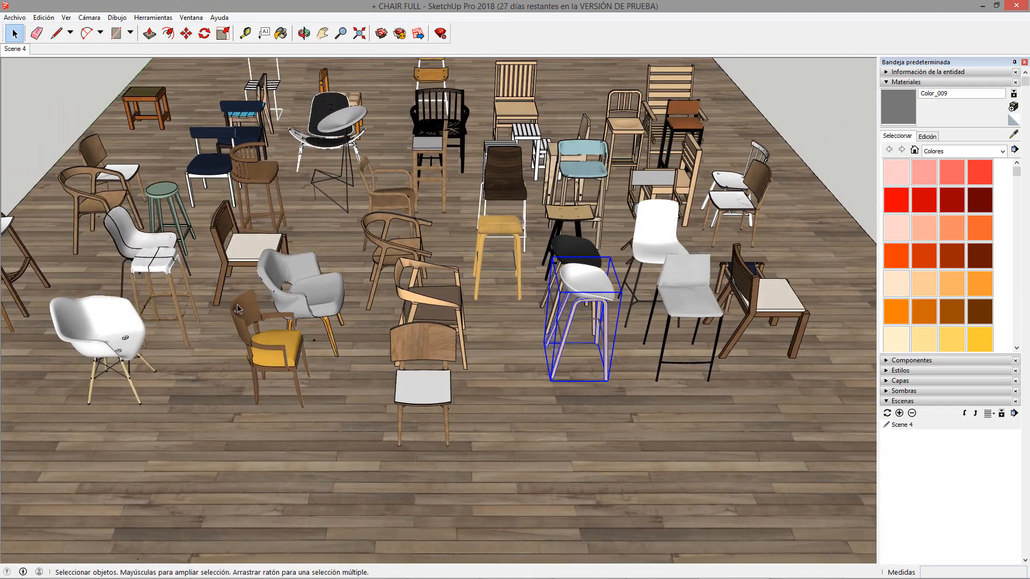
{"action": "middle_click_drag", "start_coordinate": [421, 291], "coordinate": [537, 322]}
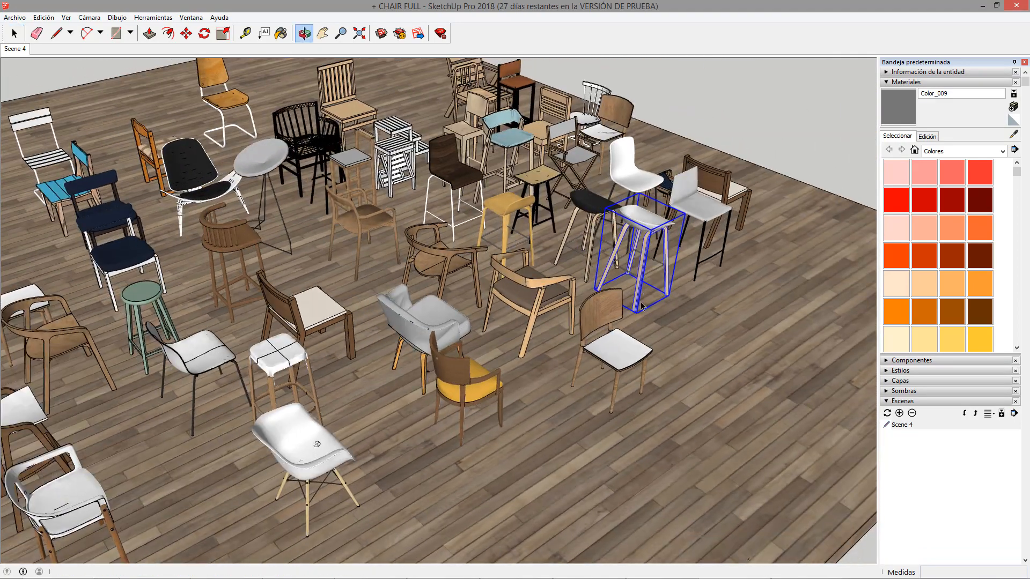
- Copy the chair with the wooden backrest and white seat from SketchUp and paste it onto the blank LayOut page
{"action": "left_click", "coordinate": [614, 355]}
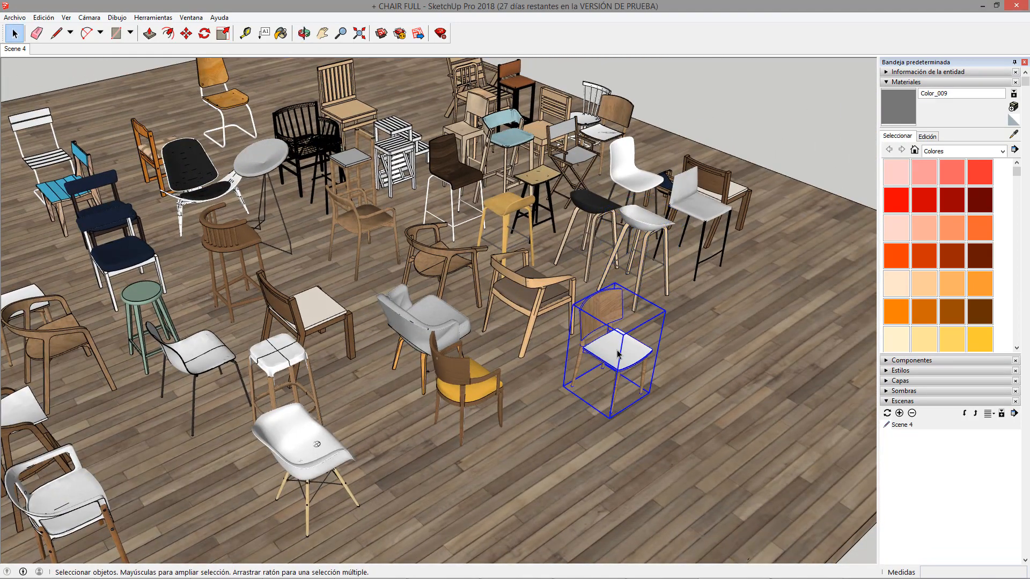
{"action": "left_click", "coordinate": [44, 17]}
{"action": "left_click", "coordinate": [93, 68]}
{"action": "key", "text": "alt+Tab"}
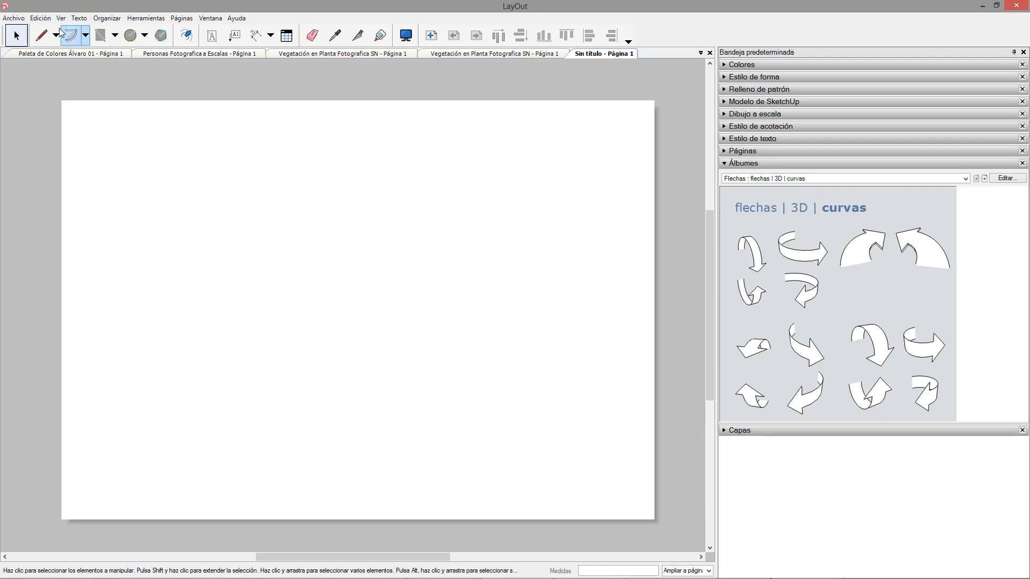
{"action": "key", "text": "ctrl+v"}
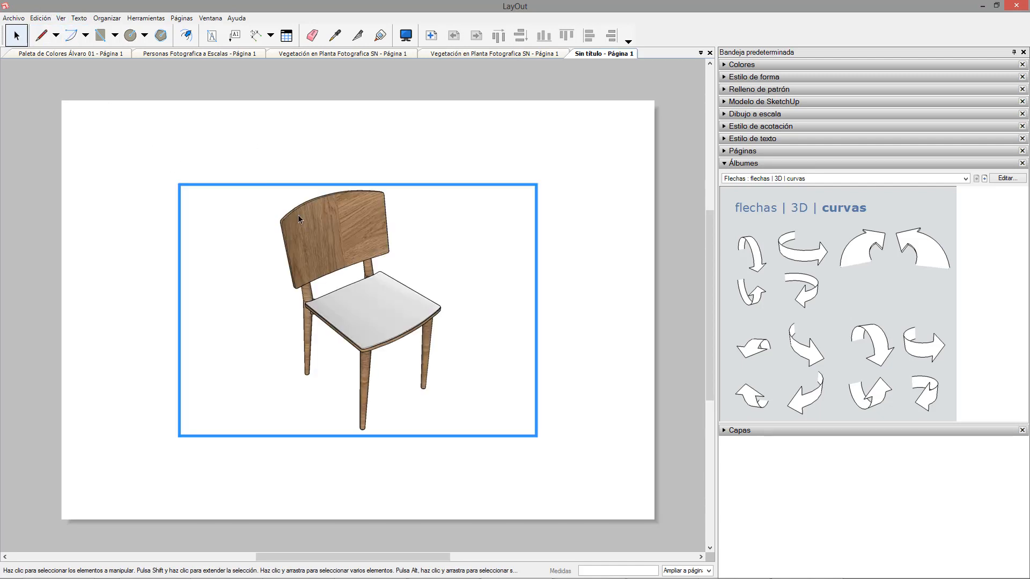
- Shrink the pasted wooden-backed chair proportionally and place it in the page's upper left corner
{"action": "left_click_drag", "start_coordinate": [537, 437], "coordinate": [274, 250]}
{"action": "key", "text": "ctrl+z"}
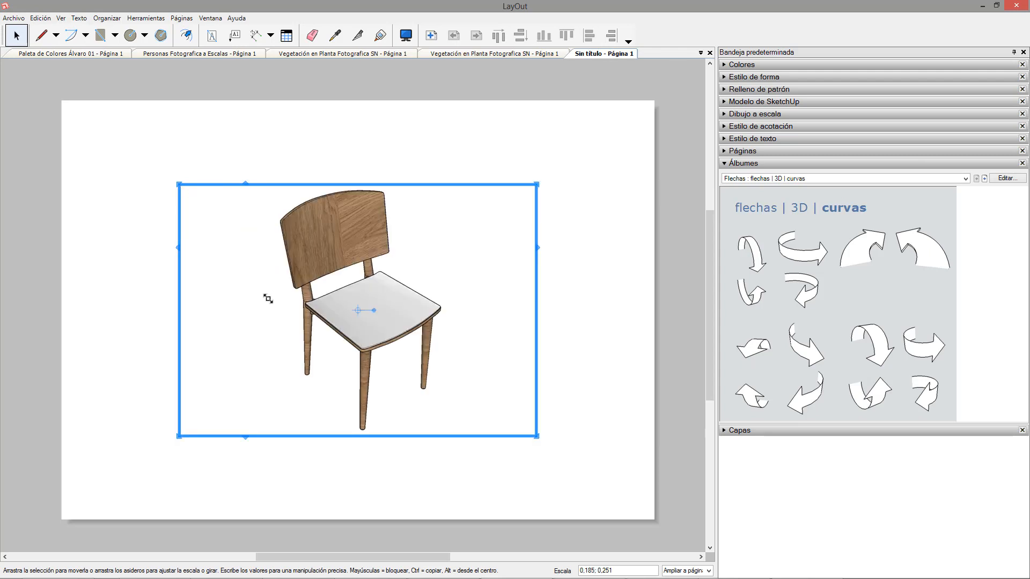
{"action": "scroll", "coordinate": [134, 147], "scroll_direction": "up", "scroll_amount": 2}
{"action": "left_click_drag", "start_coordinate": [135, 147], "coordinate": [240, 147], "text": "ctrl"}
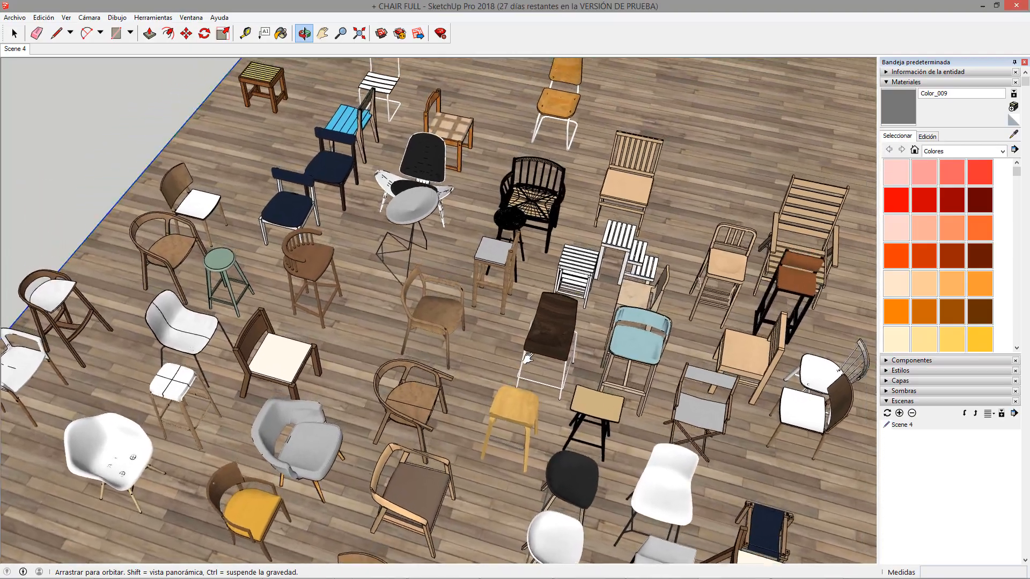
- Copy the white spindle-back chair from the SketchUp model and paste it onto the LayOut page
{"action": "left_click_drag", "start_coordinate": [528, 359], "coordinate": [372, 284]}
{"action": "middle_click_drag", "start_coordinate": [371, 284], "coordinate": [742, 225]}
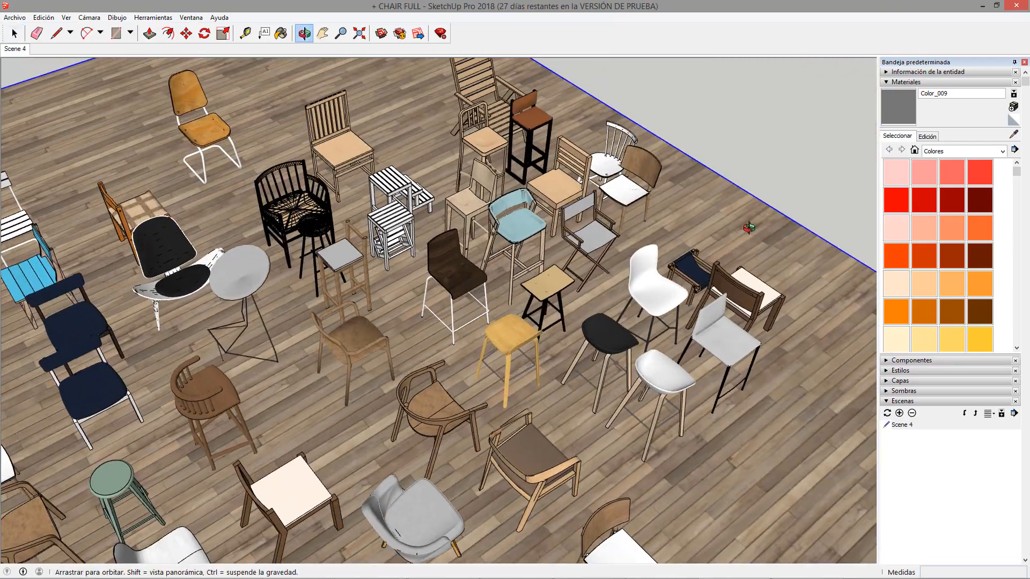
{"action": "left_click", "coordinate": [609, 170]}
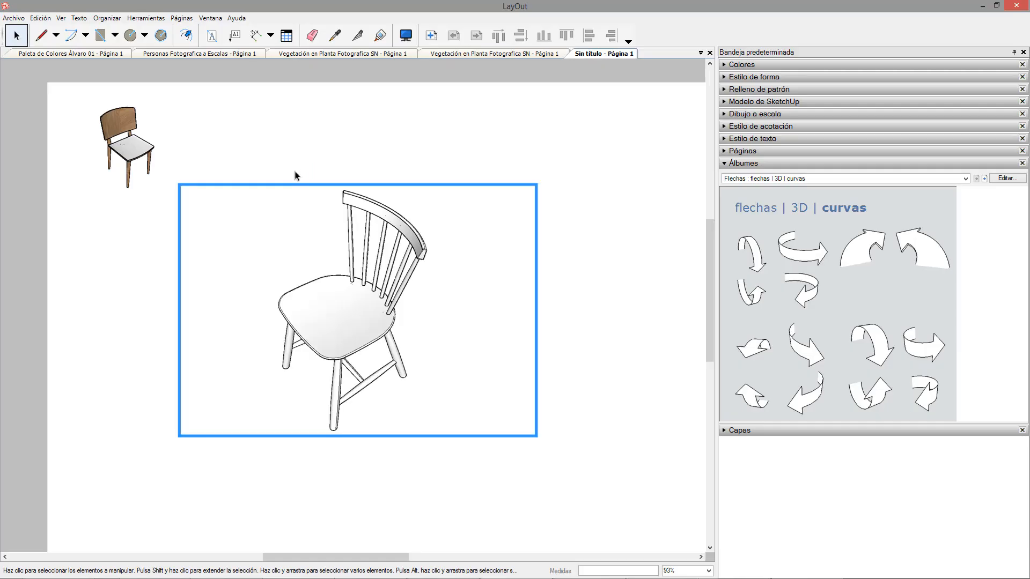
- Shrink the white spindle-back chair near the page's left edge and move the wooden-backed chair beside it in a row
{"action": "left_click", "coordinate": [406, 300]}
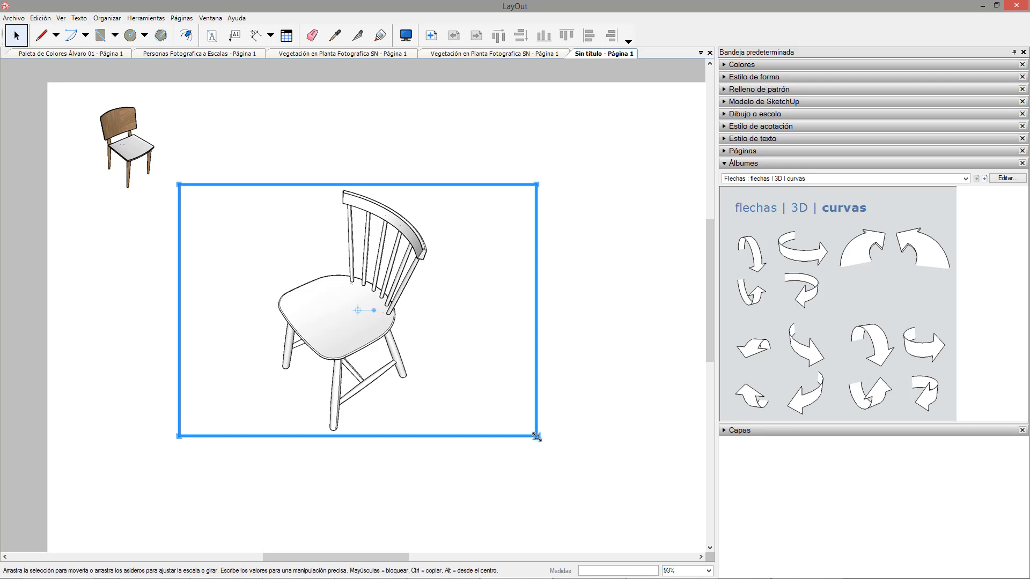
{"action": "left_click_drag", "start_coordinate": [537, 437], "coordinate": [285, 255]}
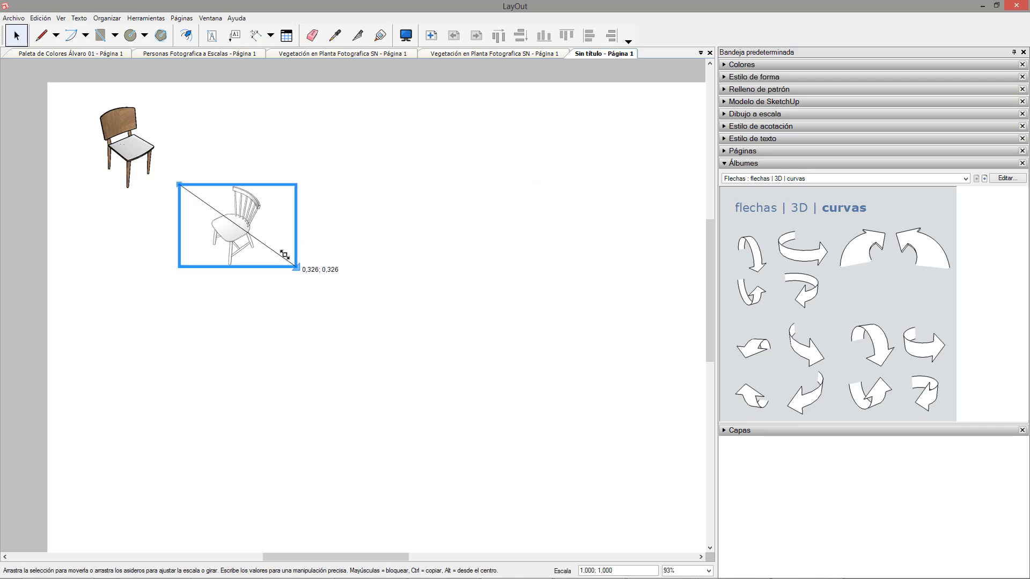
{"action": "mouse_move", "coordinate": [418, 228]}
{"action": "left_mouse_down"}
{"action": "mouse_move", "coordinate": [286, 248]}
{"action": "mouse_move", "coordinate": [305, 252]}
{"action": "mouse_move", "coordinate": [297, 273]}
{"action": "left_mouse_up"}
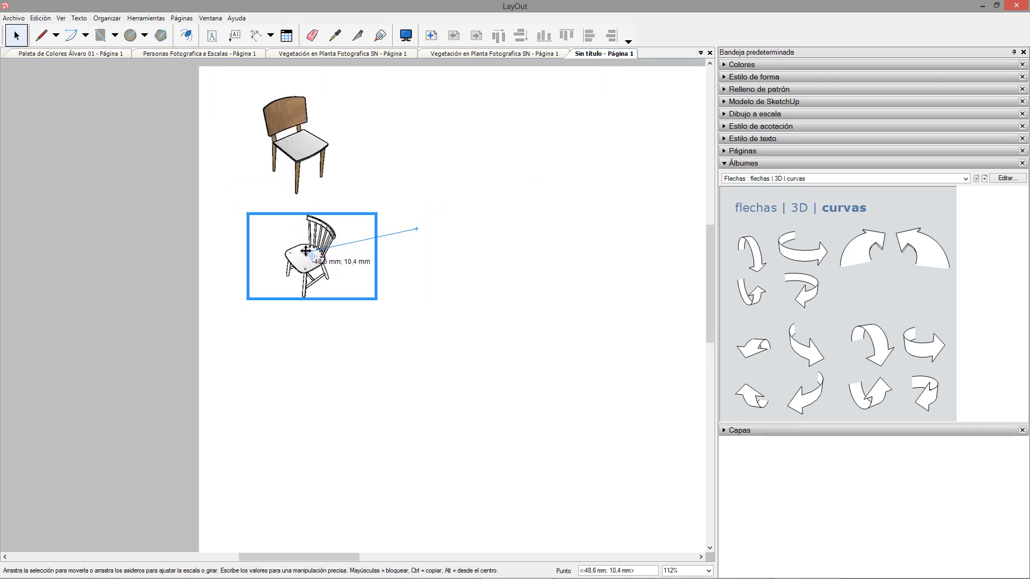
{"action": "left_click", "coordinate": [343, 200]}
{"action": "scroll", "coordinate": [305, 172], "scroll_direction": "down", "scroll_amount": 2}
{"action": "left_click", "coordinate": [277, 153]}
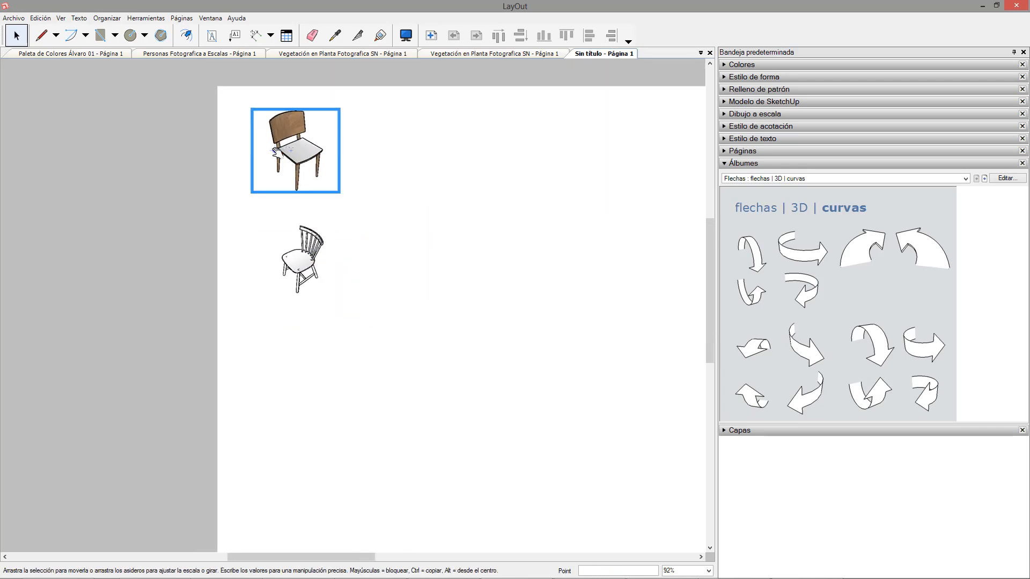
{"action": "mouse_move", "coordinate": [316, 142]}
{"action": "left_mouse_down"}
{"action": "mouse_move", "coordinate": [397, 202]}
{"action": "mouse_move", "coordinate": [416, 251]}
{"action": "left_mouse_up"}
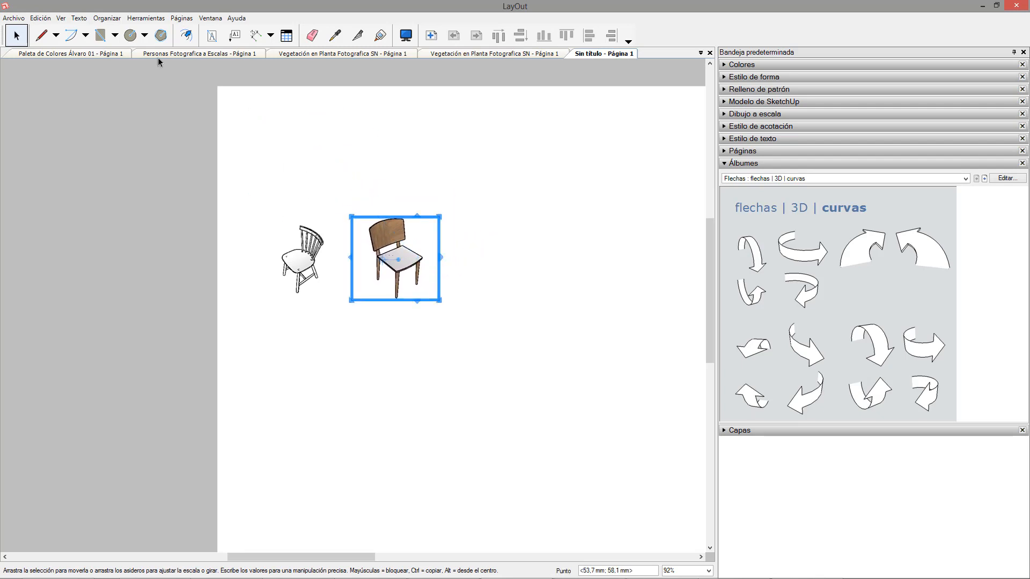
- Add a text box reading 1:100 and position it above the row of two chairs
{"action": "left_click", "coordinate": [212, 36]}
{"action": "left_click_drag", "start_coordinate": [248, 138], "coordinate": [337, 171]}
{"action": "type", "text": "1"}
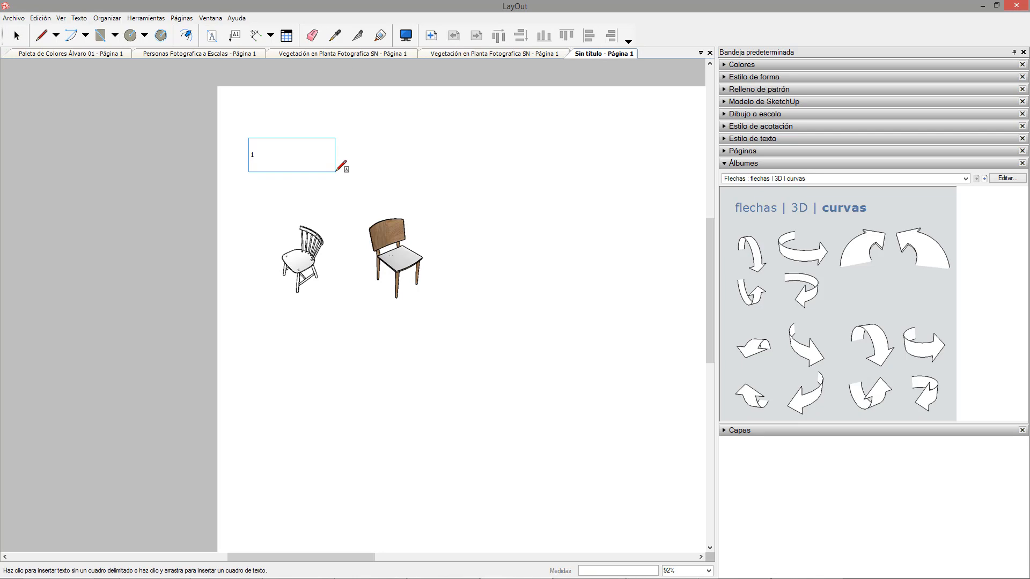
{"action": "left_click", "coordinate": [324, 108]}
{"action": "key", "text": "space"}
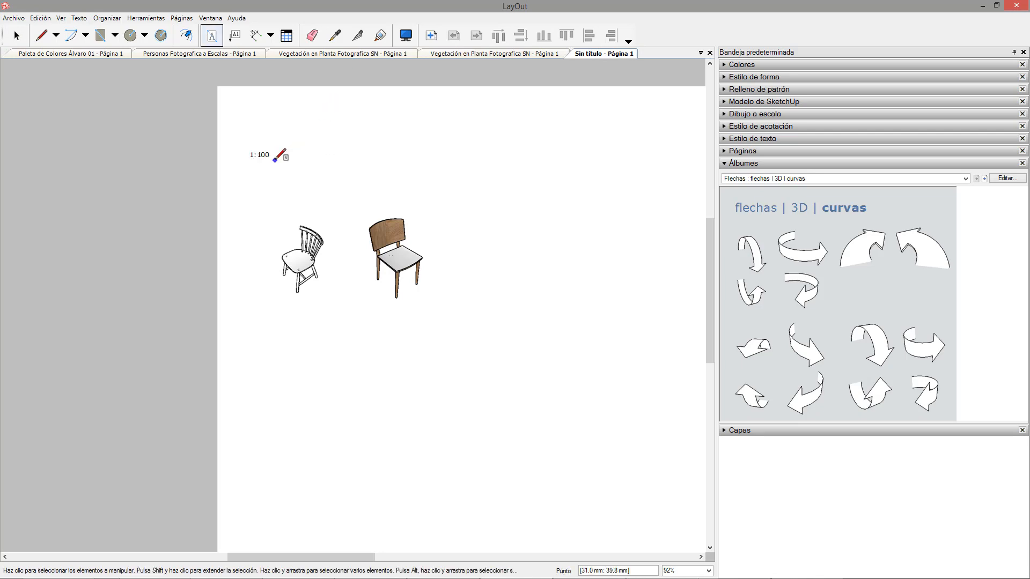
{"action": "left_click", "coordinate": [272, 156]}
{"action": "left_click_drag", "start_coordinate": [272, 156], "coordinate": [295, 164]}
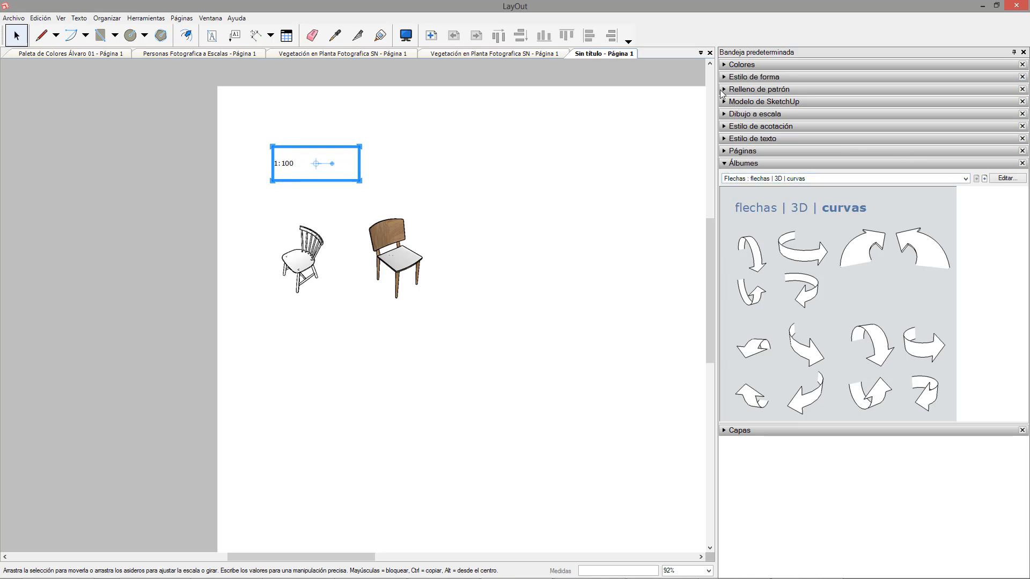
- Format the 1:100 label text as 18 pt Verdana in the bold (Negrita) style
{"action": "left_click", "coordinate": [724, 139]}
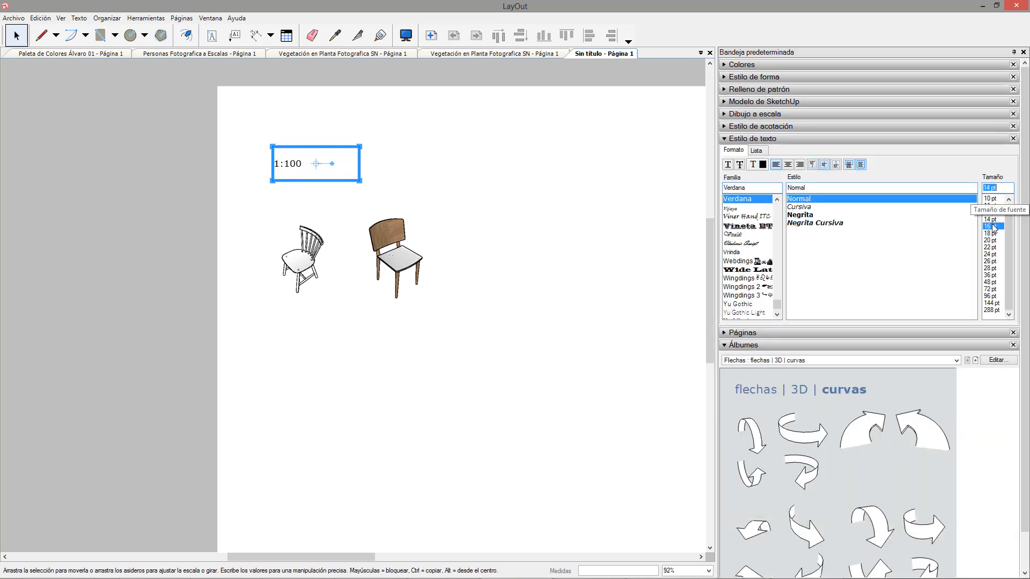
{"action": "left_click", "coordinate": [827, 215]}
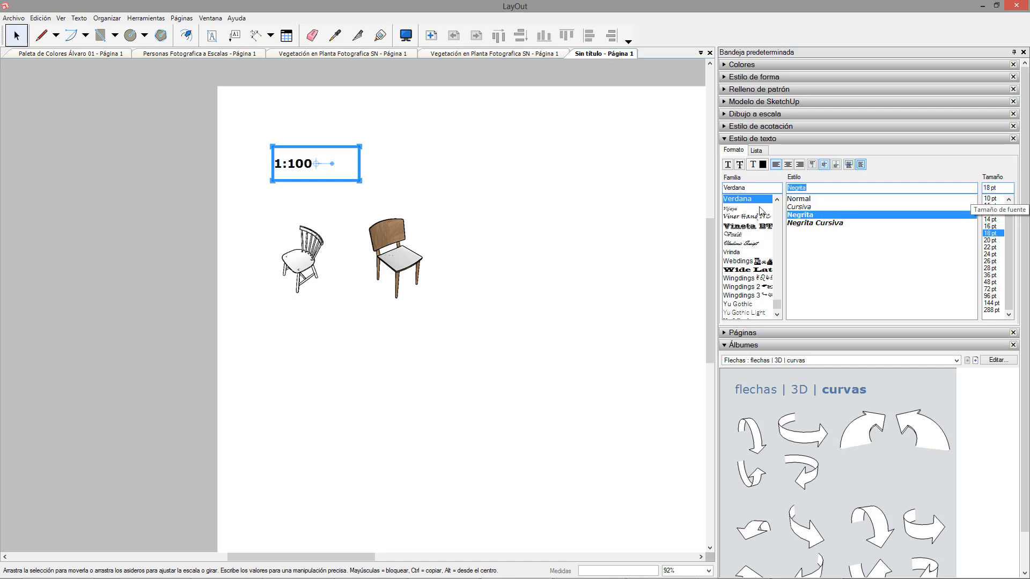
{"action": "left_click", "coordinate": [339, 164]}
{"action": "scroll", "coordinate": [306, 155], "scroll_direction": "down", "scroll_amount": 2}
{"action": "left_click", "coordinate": [299, 164]}
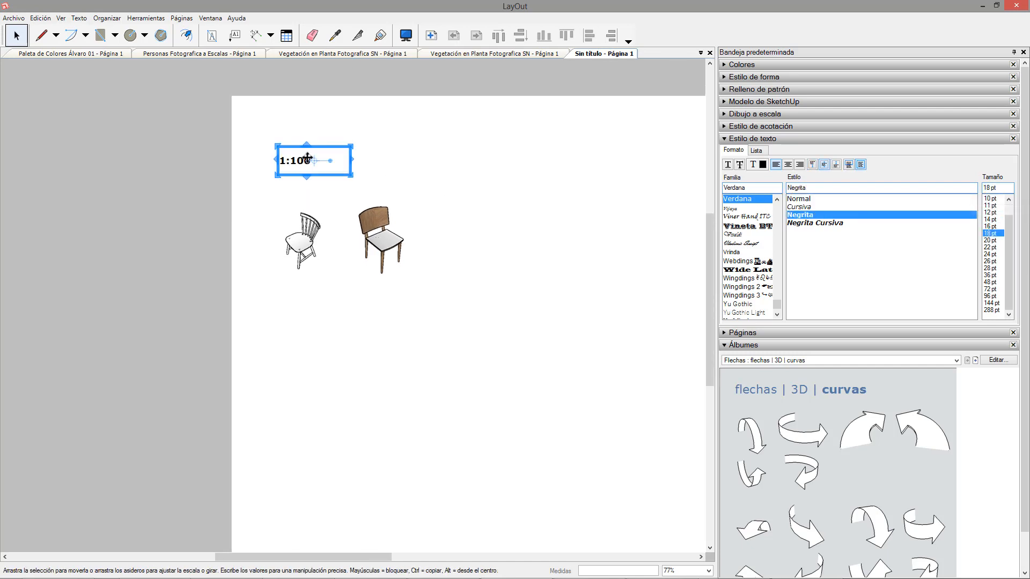
- Copy the 1:100 label down the page below the chair row and change the copy's text to 1:50
{"action": "left_click_drag", "start_coordinate": [290, 160], "coordinate": [305, 404], "text": "ctrl"}
{"action": "double_click", "coordinate": [306, 402]}
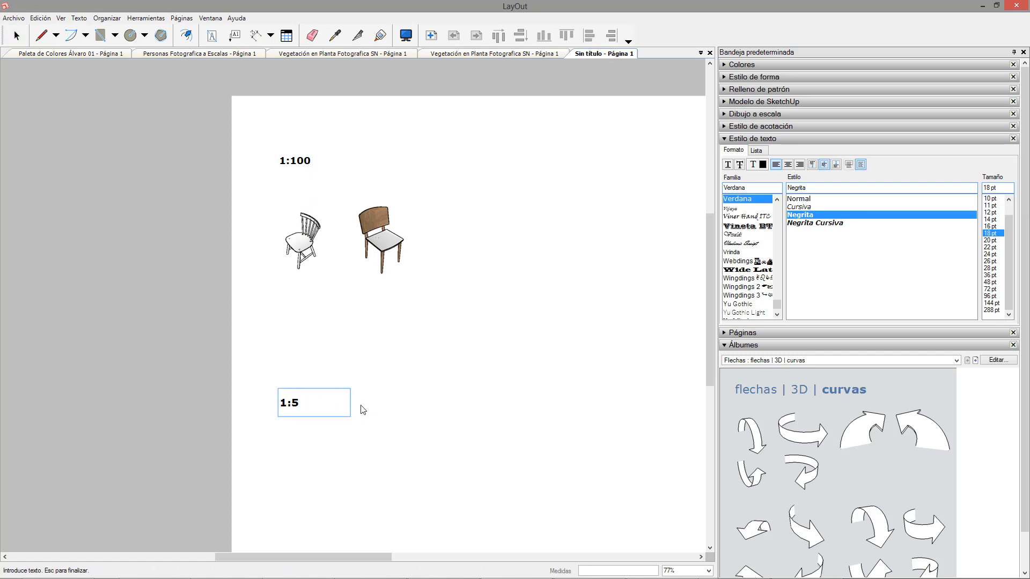
{"action": "type", "text": "1:50"}
{"action": "key", "text": "Escape"}
{"action": "scroll", "coordinate": [306, 305], "scroll_direction": "up", "scroll_amount": 2}
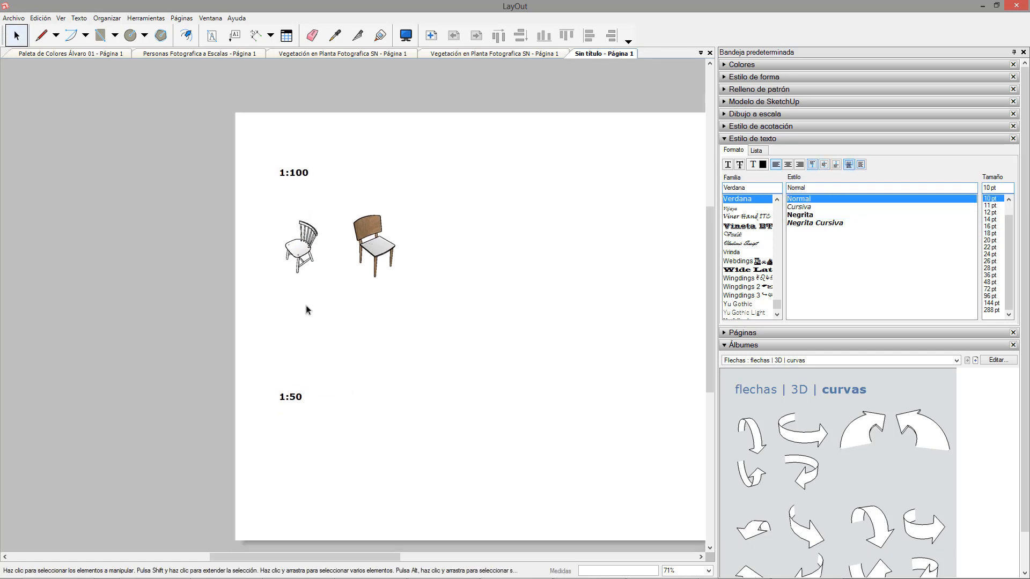
{"action": "left_click", "coordinate": [289, 260]}
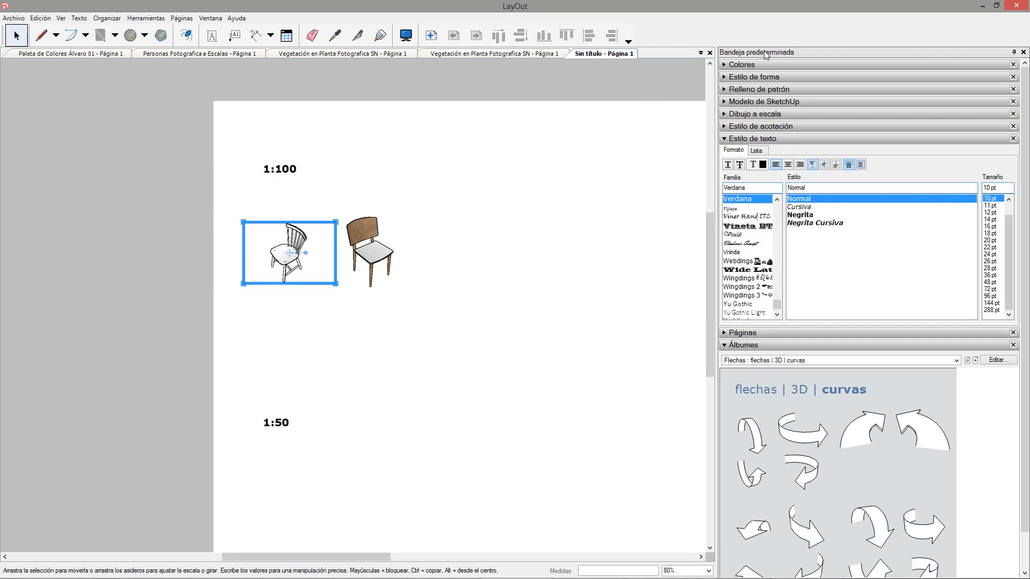
{"action": "left_click", "coordinate": [725, 139]}
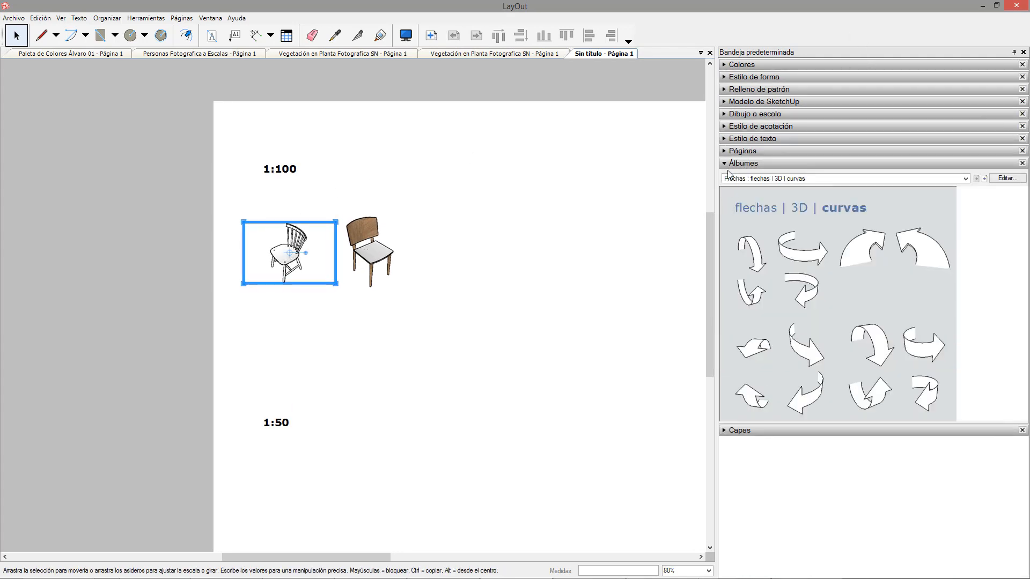
{"action": "left_click", "coordinate": [740, 162]}
{"action": "double_click", "coordinate": [303, 240]}
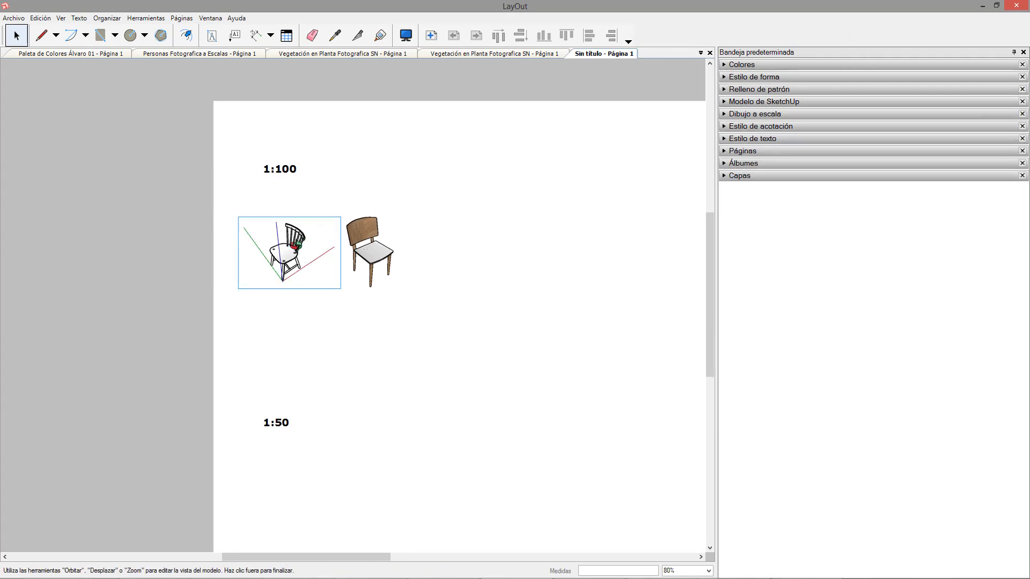
{"action": "left_click_drag", "start_coordinate": [304, 240], "coordinate": [359, 322]}
{"action": "left_click", "coordinate": [358, 322]}
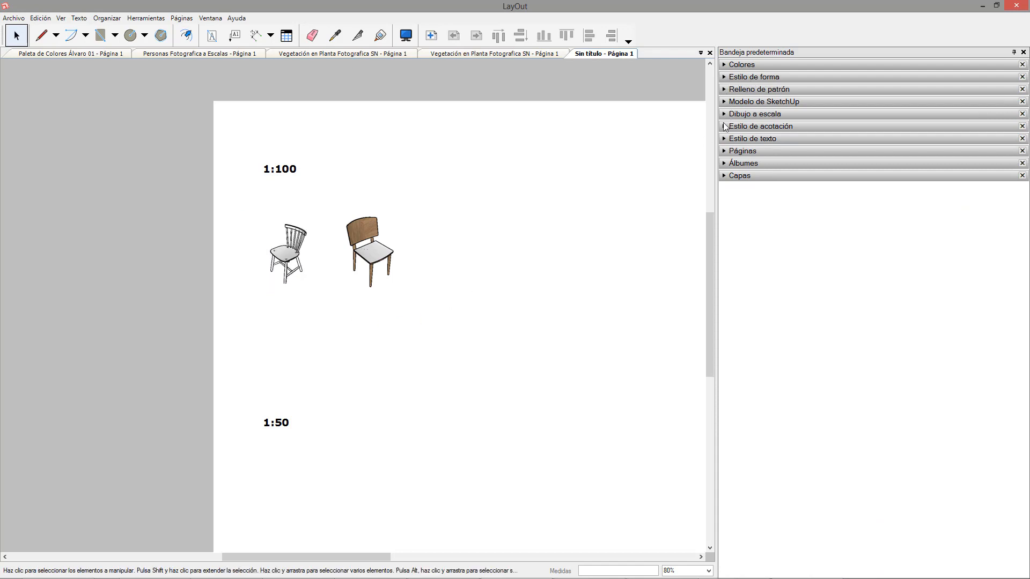
- Select both chair models together and switch their view to orthographic projection
{"action": "left_click", "coordinate": [727, 103]}
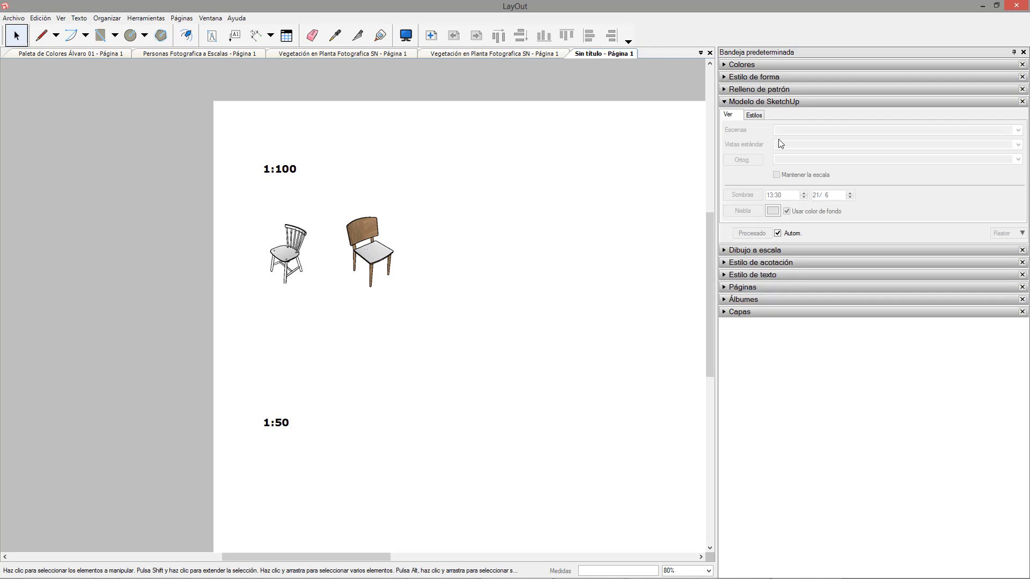
{"action": "left_click_drag", "start_coordinate": [501, 317], "coordinate": [243, 221]}
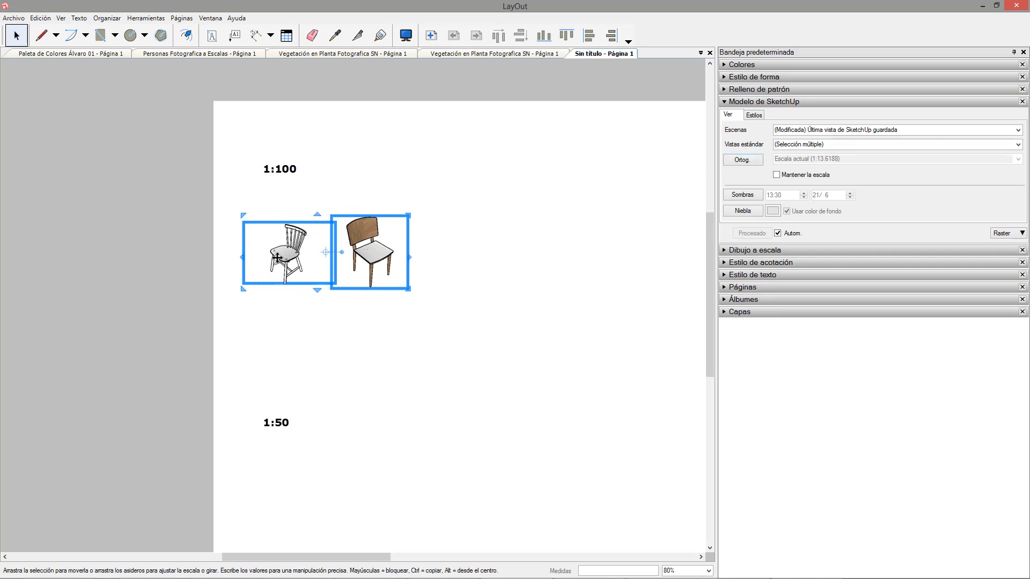
{"action": "left_click", "coordinate": [750, 162]}
- Set the model scale of the spindle-back chair and the wooden-backed chair to 1 mm:100 mm (1:100)
{"action": "left_click", "coordinate": [290, 253]}
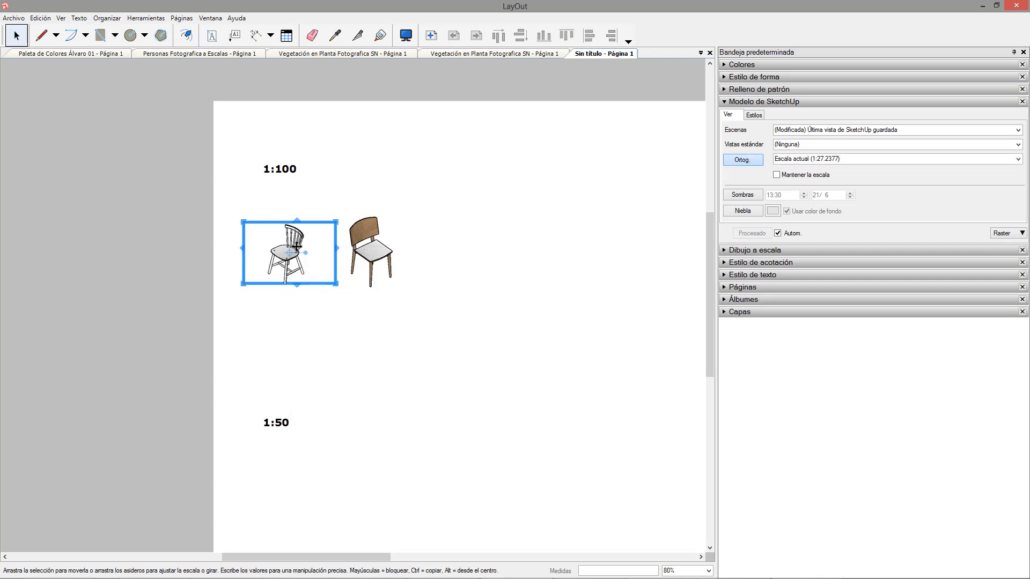
{"action": "right_click", "coordinate": [297, 247]}
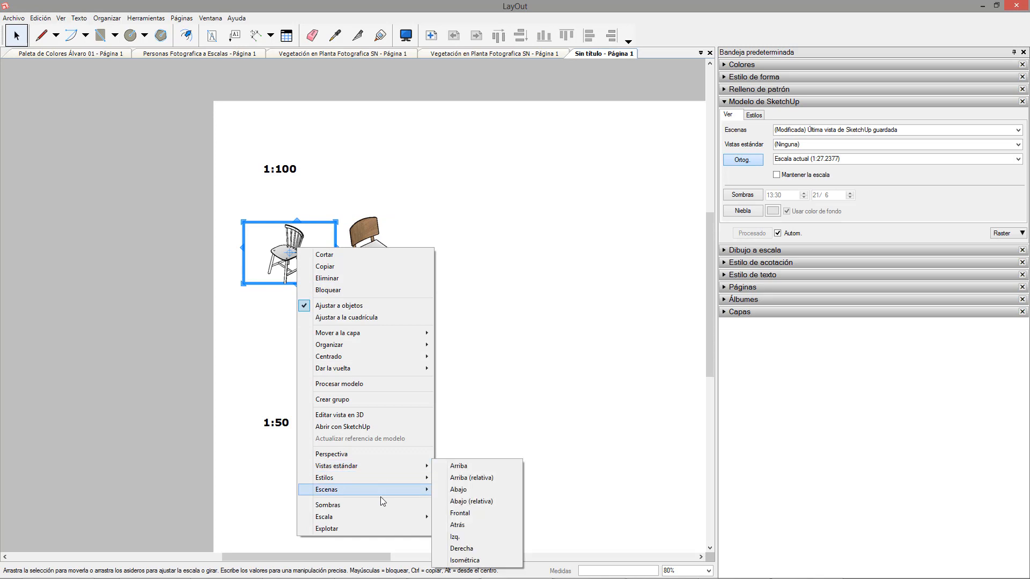
{"action": "mouse_move", "coordinate": [384, 516]}
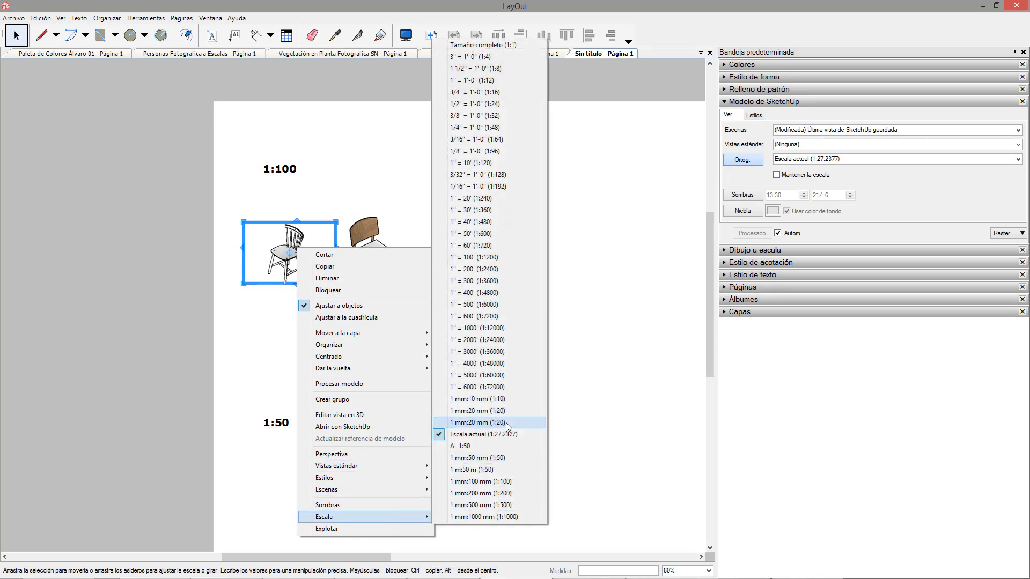
{"action": "left_click", "coordinate": [510, 481]}
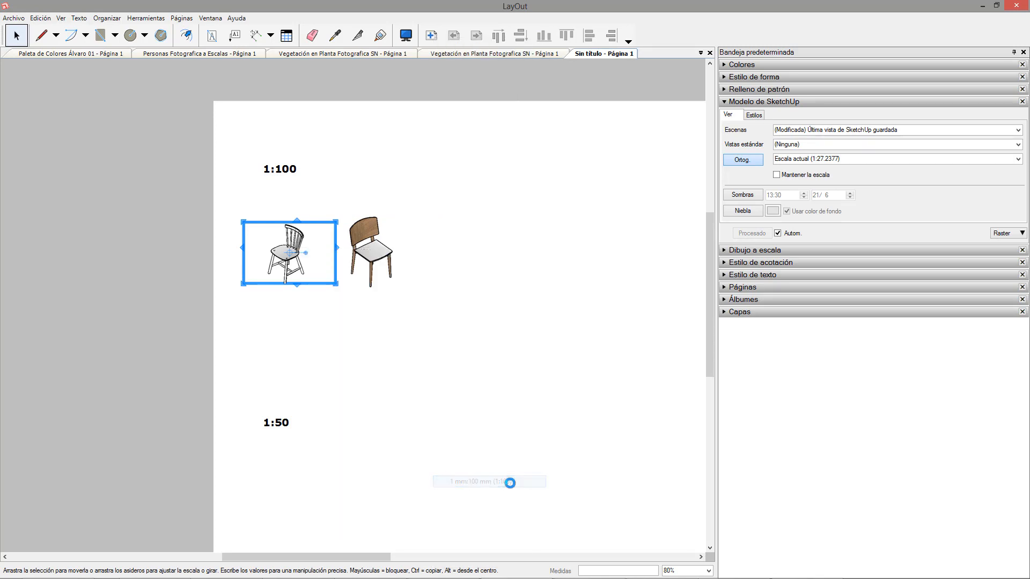
{"action": "left_click", "coordinate": [372, 257]}
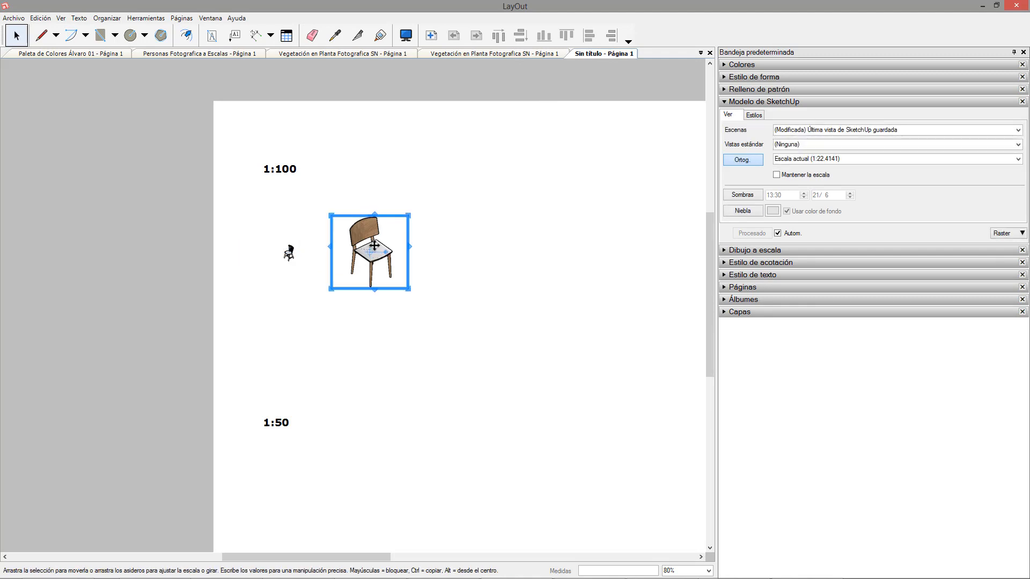
{"action": "right_click", "coordinate": [374, 246]}
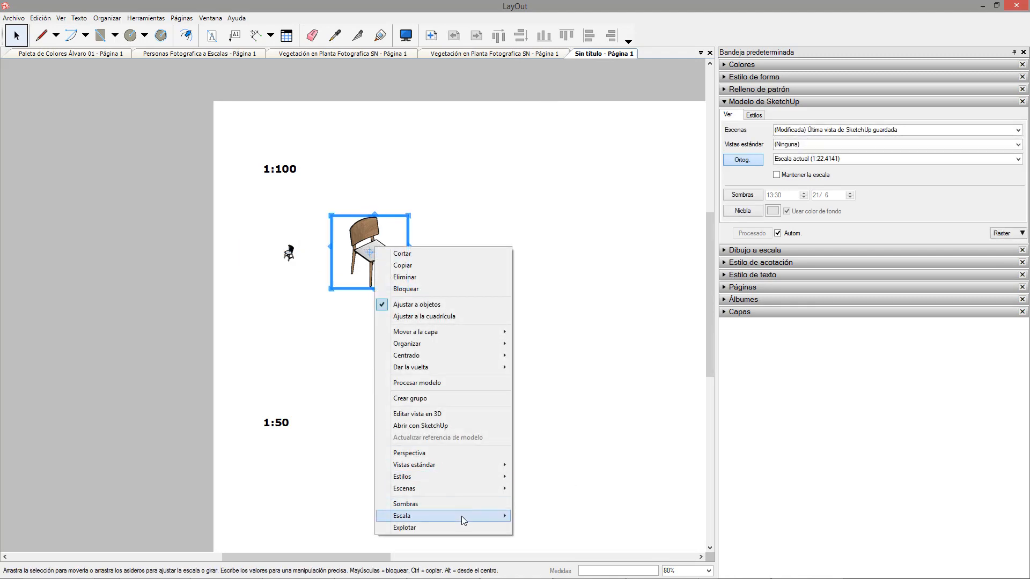
{"action": "mouse_move", "coordinate": [462, 517]}
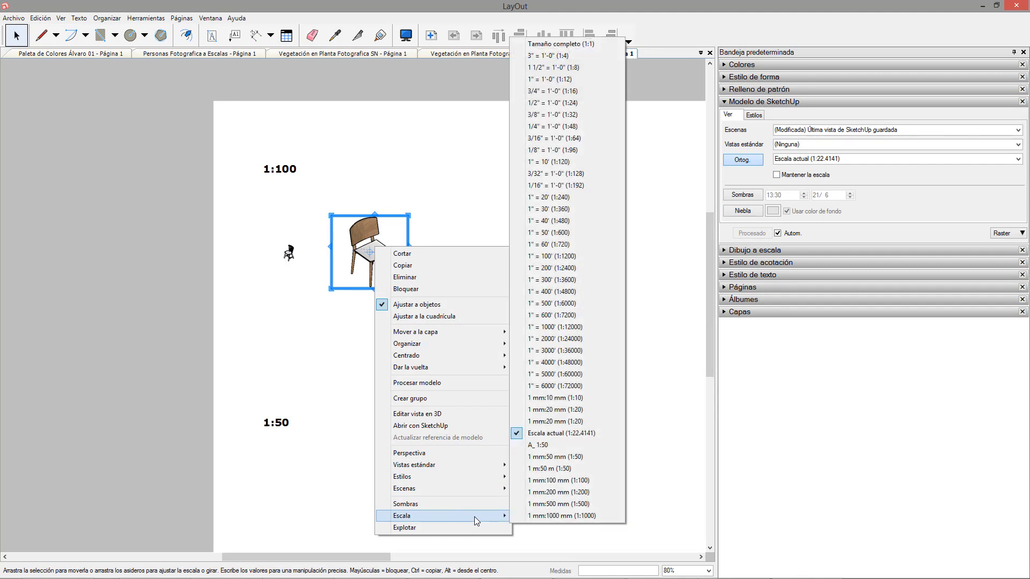
{"action": "left_click", "coordinate": [565, 481]}
- Select both 1:100 chairs and place a copy of the pair straight down beneath the 1:50 label
{"action": "left_click", "coordinate": [271, 232], "text": "shift"}
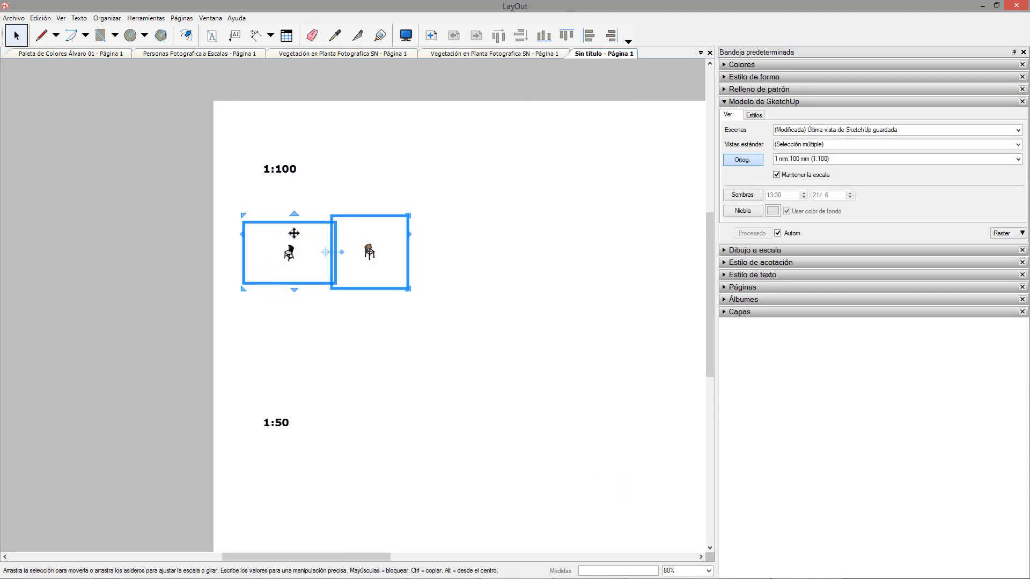
{"action": "left_click_drag", "start_coordinate": [294, 234], "coordinate": [294, 462], "text": "ctrl"}
{"action": "left_click", "coordinate": [298, 529]}
- Set the model scale of both copied chairs under the 1:50 label to 1:50
{"action": "middle_click_drag", "start_coordinate": [298, 506], "coordinate": [294, 322]}
{"action": "scroll", "coordinate": [294, 322], "scroll_direction": "up", "scroll_amount": 5}
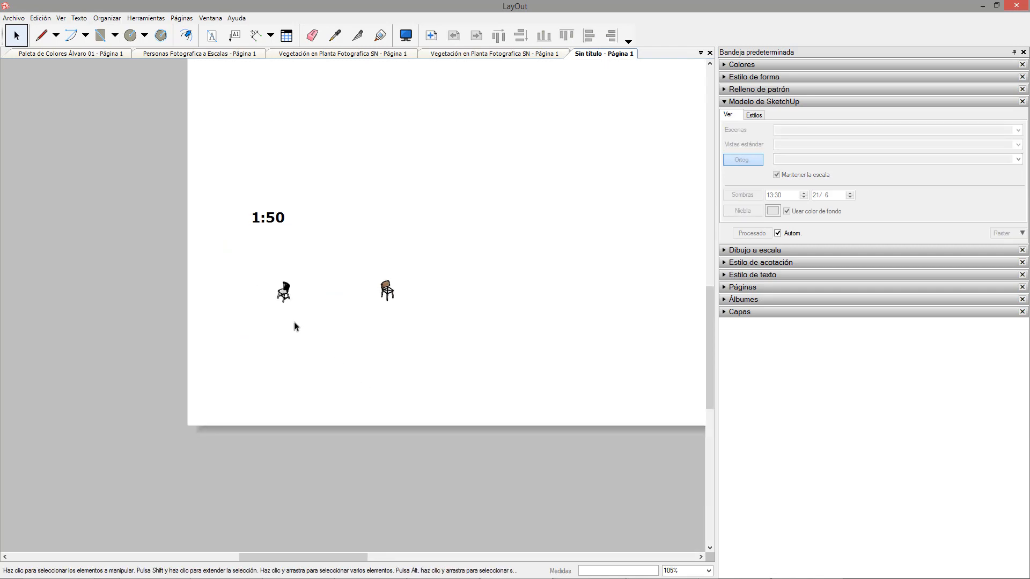
{"action": "left_click", "coordinate": [290, 294]}
{"action": "right_click", "coordinate": [290, 291]}
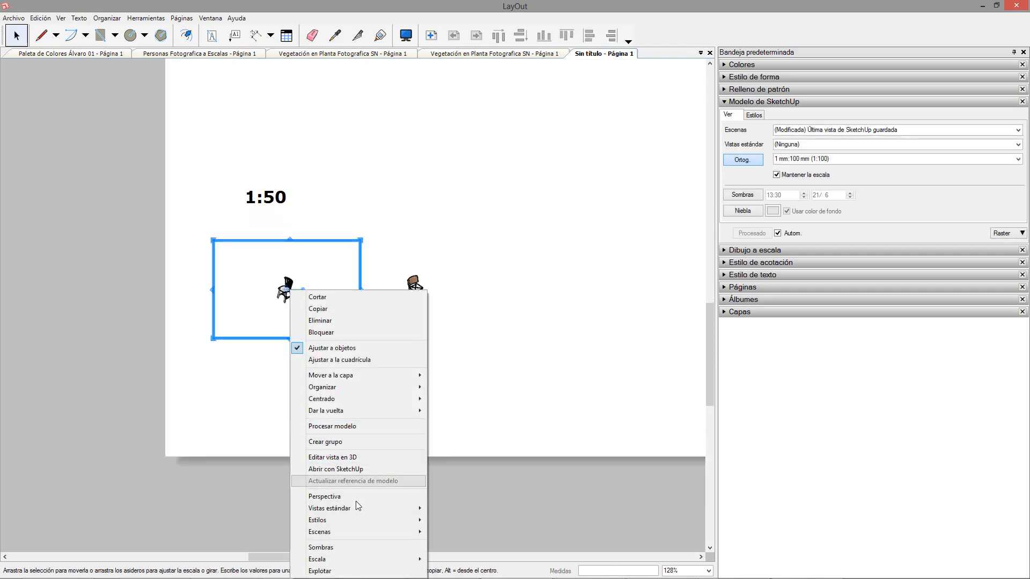
{"action": "mouse_move", "coordinate": [367, 559]}
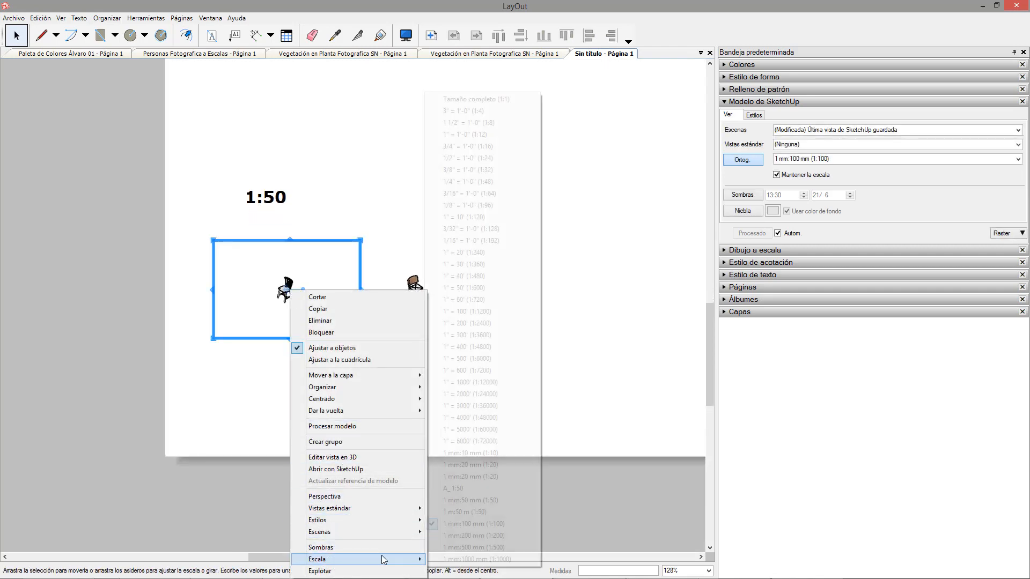
{"action": "left_click", "coordinate": [508, 500]}
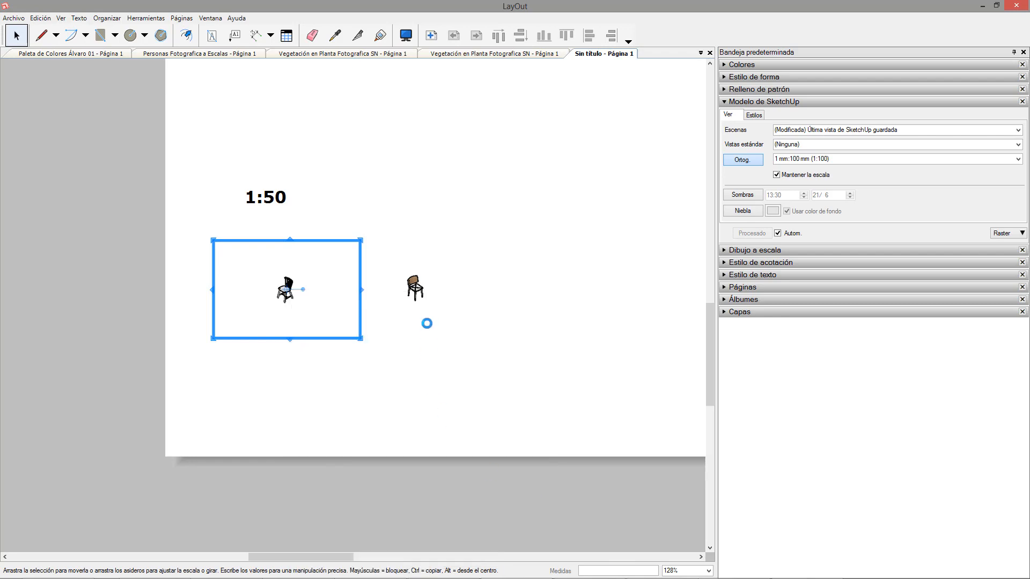
{"action": "left_click", "coordinate": [417, 293]}
{"action": "right_click", "coordinate": [419, 294]}
{"action": "mouse_move", "coordinate": [482, 275]}
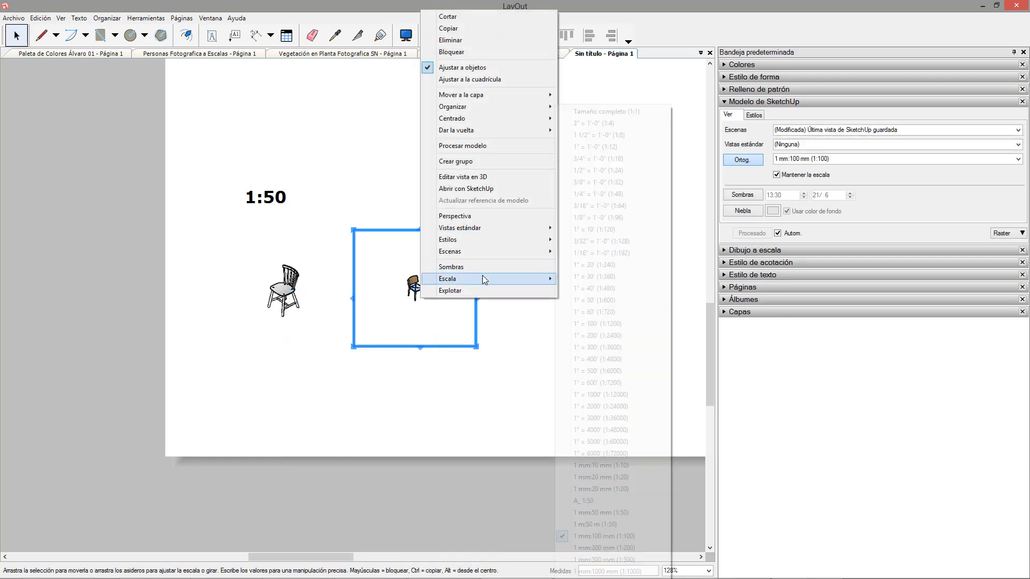
{"action": "left_click", "coordinate": [605, 526]}
{"action": "left_click", "coordinate": [397, 395]}
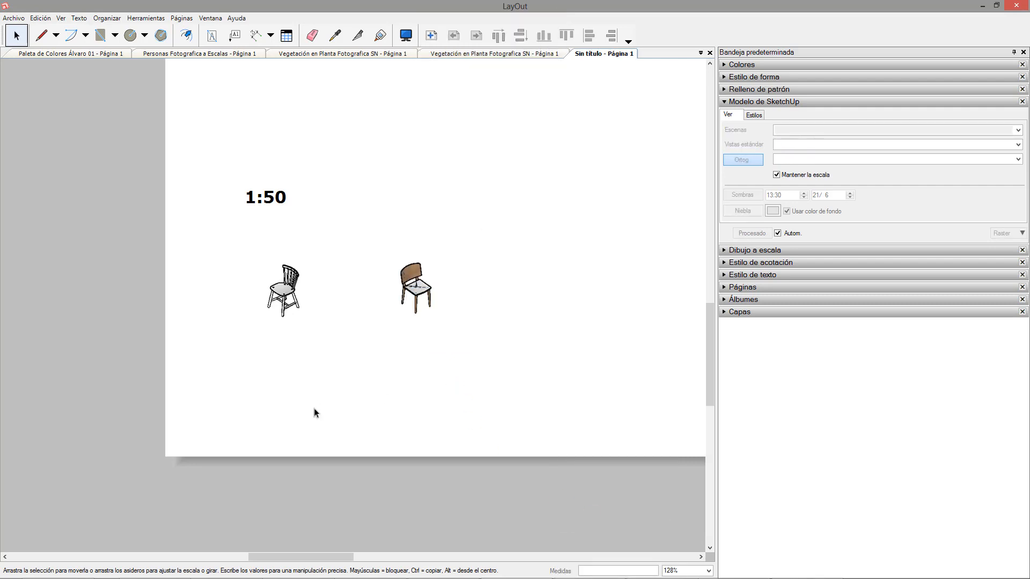
- Move the two 1:100 chairs up together so they sit closer beneath their 1:100 label
{"action": "scroll", "coordinate": [320, 369], "scroll_direction": "down", "scroll_amount": 2}
{"action": "scroll", "coordinate": [322, 359], "scroll_direction": "down", "scroll_amount": 3}
{"action": "middle_click_drag", "start_coordinate": [348, 194], "coordinate": [359, 366]}
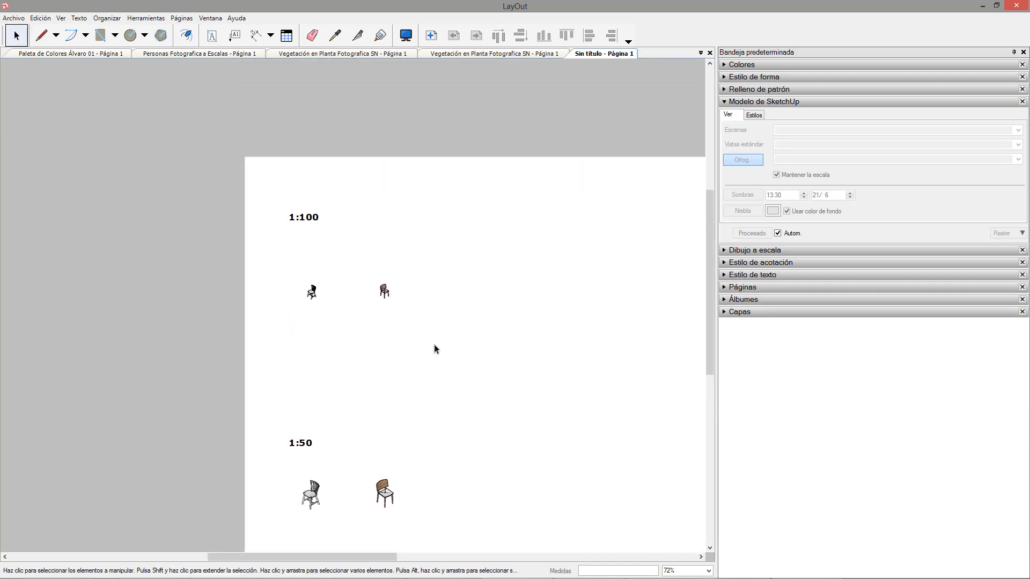
{"action": "left_click_drag", "start_coordinate": [435, 345], "coordinate": [306, 281]}
{"action": "left_click_drag", "start_coordinate": [393, 287], "coordinate": [387, 248]}
{"action": "left_click", "coordinate": [431, 355]}
- Move the 1:50 label and its two chairs up the page and duplicate the set to form a third row
{"action": "left_click_drag", "start_coordinate": [446, 521], "coordinate": [283, 425]}
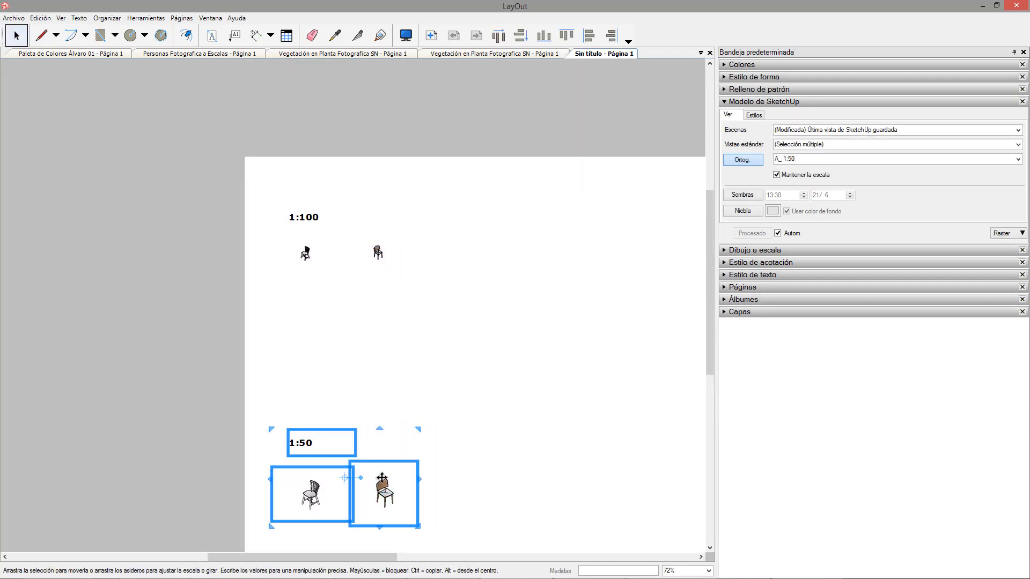
{"action": "left_click_drag", "start_coordinate": [387, 478], "coordinate": [388, 445]}
{"action": "left_click", "coordinate": [322, 391]}
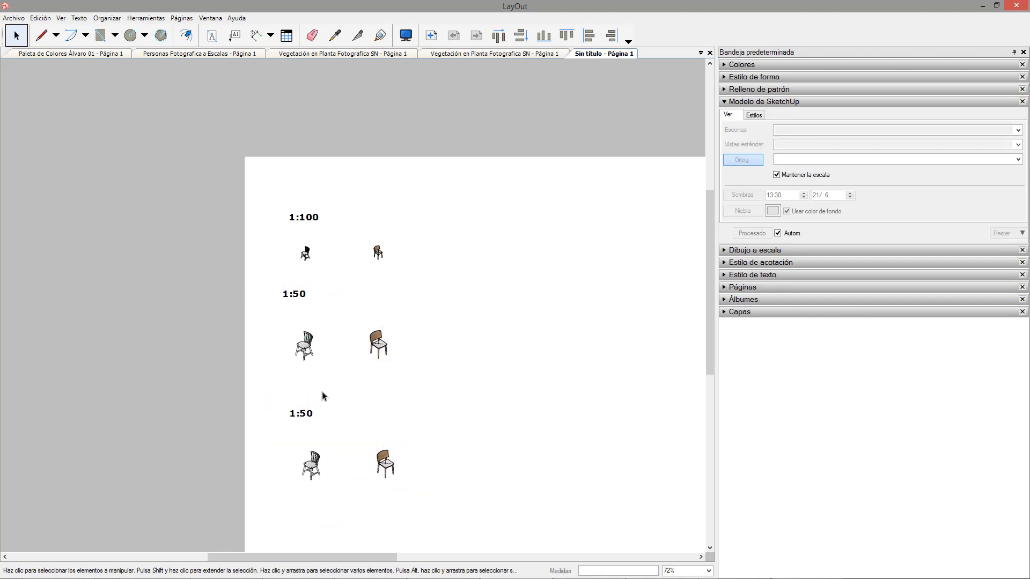
- Change the text of the third row's scale label to 1:20
{"action": "double_click", "coordinate": [314, 419]}
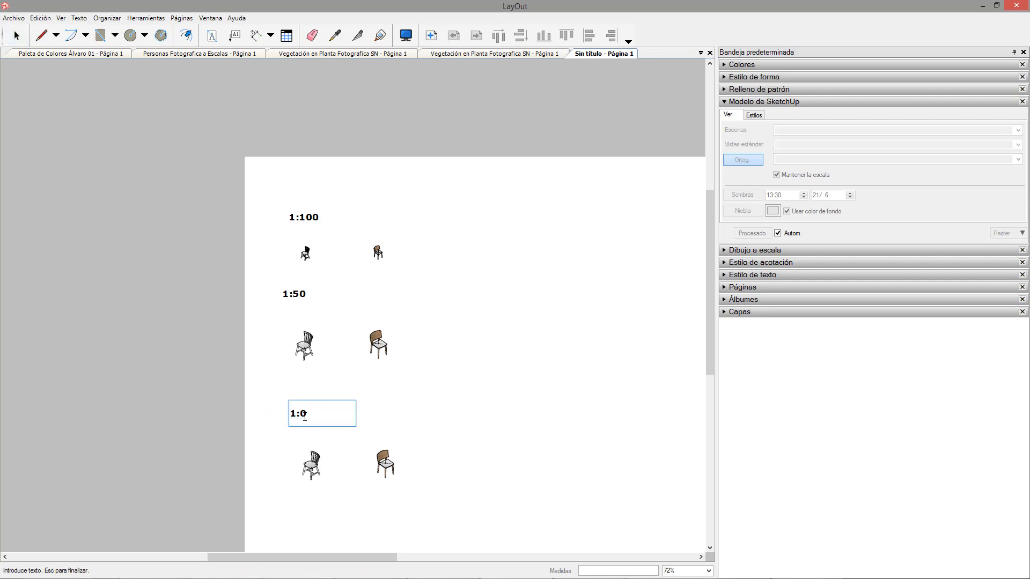
{"action": "left_click", "coordinate": [19, 39]}
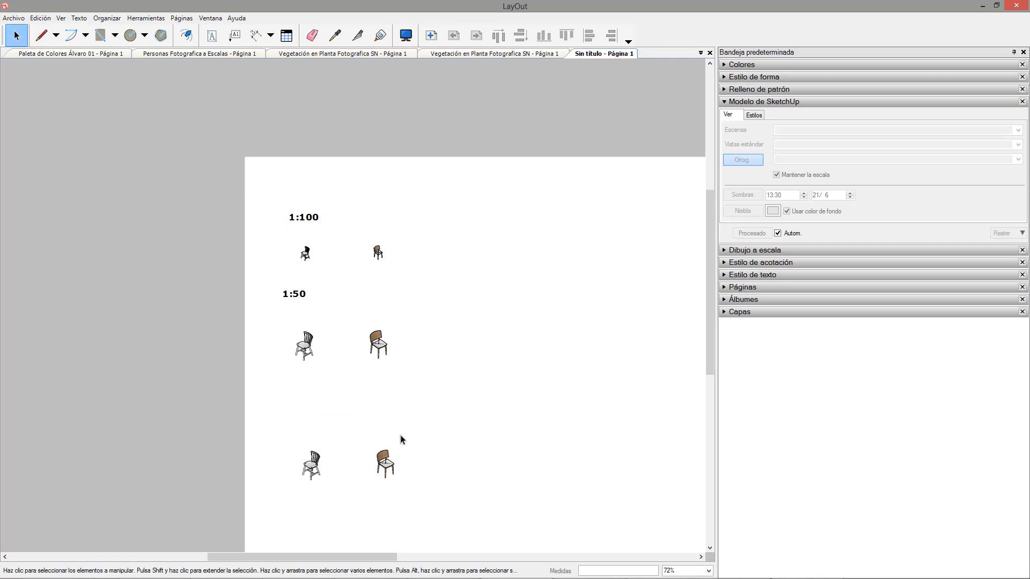
{"action": "left_click_drag", "start_coordinate": [472, 511], "coordinate": [322, 463]}
{"action": "left_click", "coordinate": [354, 525]}
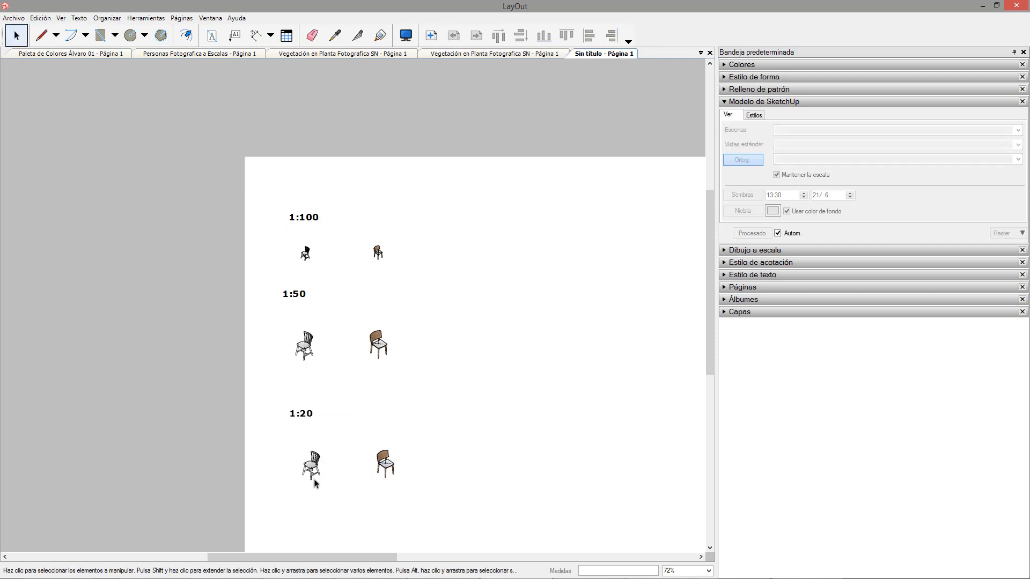
- Set the model scale of both chairs in the 1:20 row to 1 mm:20 mm (1:20)
{"action": "left_click", "coordinate": [315, 477]}
{"action": "right_click", "coordinate": [316, 472]}
{"action": "mouse_move", "coordinate": [349, 454]}
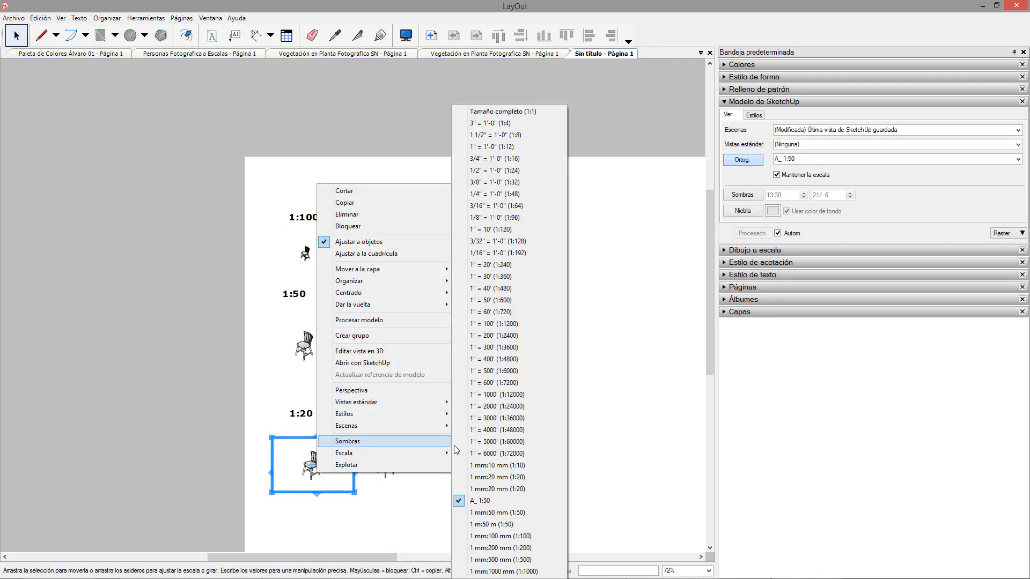
{"action": "left_click", "coordinate": [511, 477]}
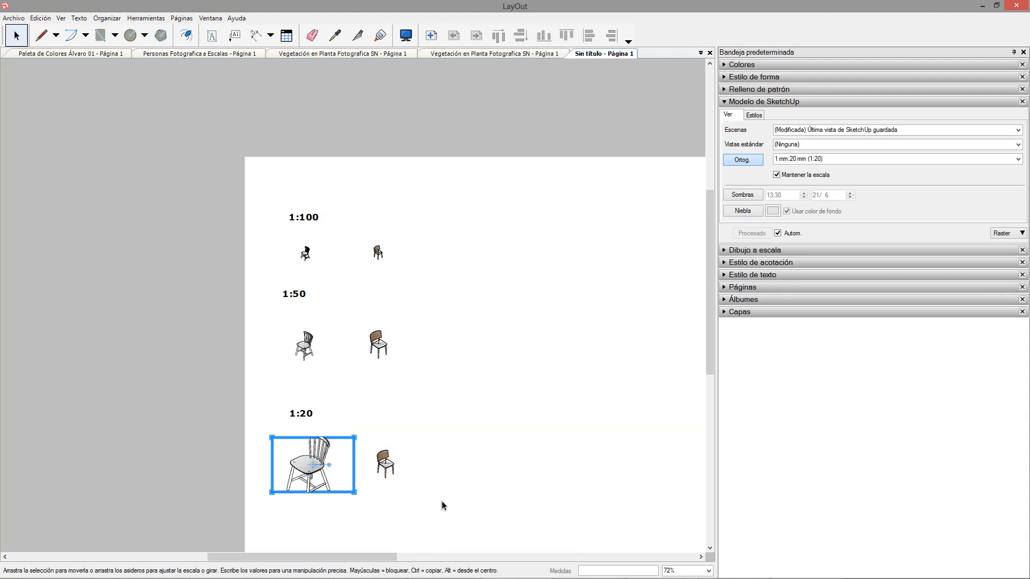
{"action": "right_click", "coordinate": [386, 463]}
{"action": "mouse_move", "coordinate": [469, 443]}
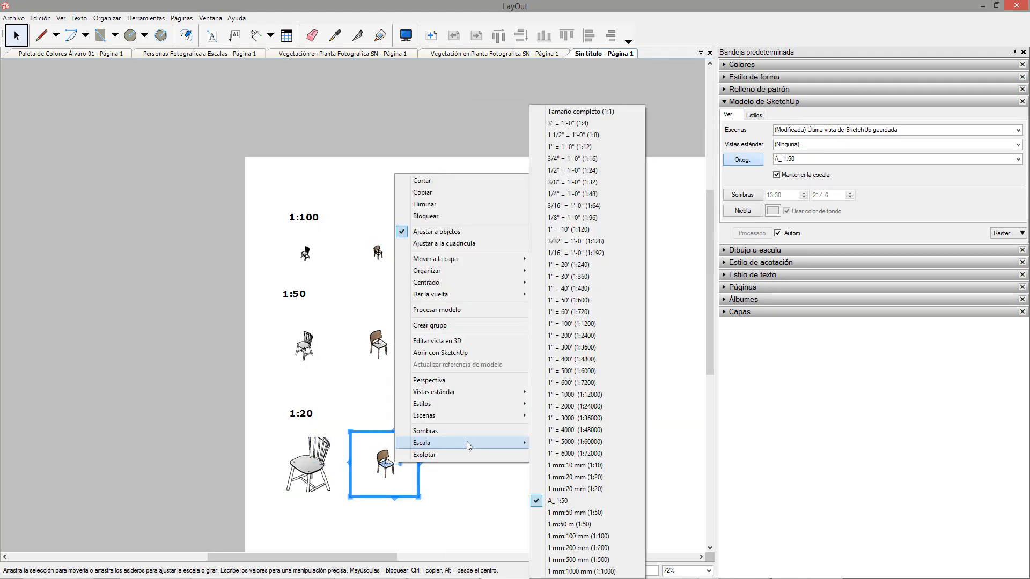
{"action": "left_click", "coordinate": [584, 478]}
- Enlarge the viewport frames of both 1:20 chairs vertically so each chair fits whole without being cropped
{"action": "scroll", "coordinate": [336, 474], "scroll_direction": "up", "scroll_amount": 2}
{"action": "left_click", "coordinate": [336, 289]}
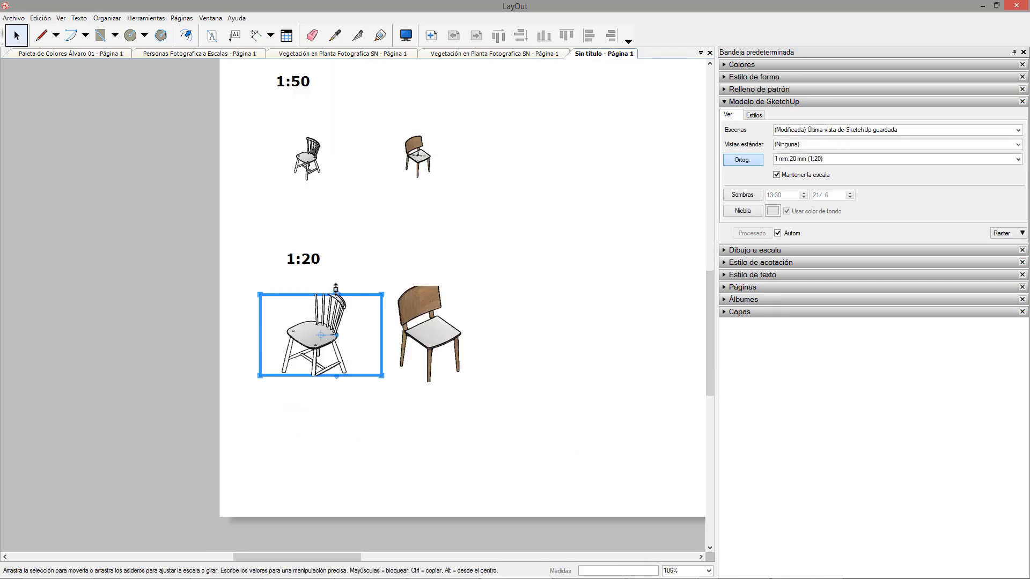
{"action": "left_click_drag", "start_coordinate": [333, 293], "coordinate": [334, 277]}
{"action": "left_click_drag", "start_coordinate": [337, 376], "coordinate": [339, 395]}
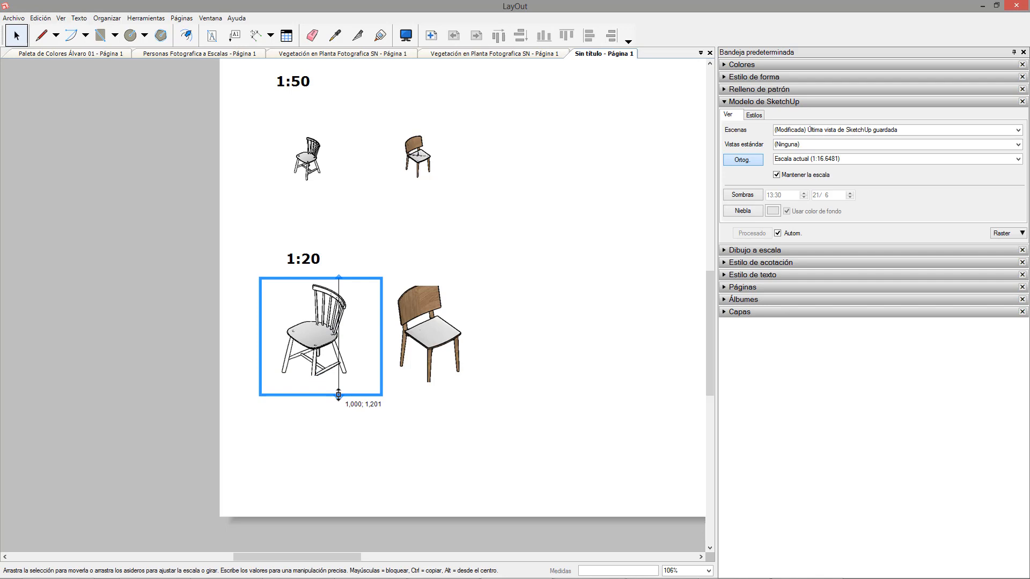
{"action": "left_click", "coordinate": [461, 347]}
{"action": "key", "text": "Escape"}
{"action": "scroll", "coordinate": [422, 343], "scroll_direction": "down", "scroll_amount": 2}
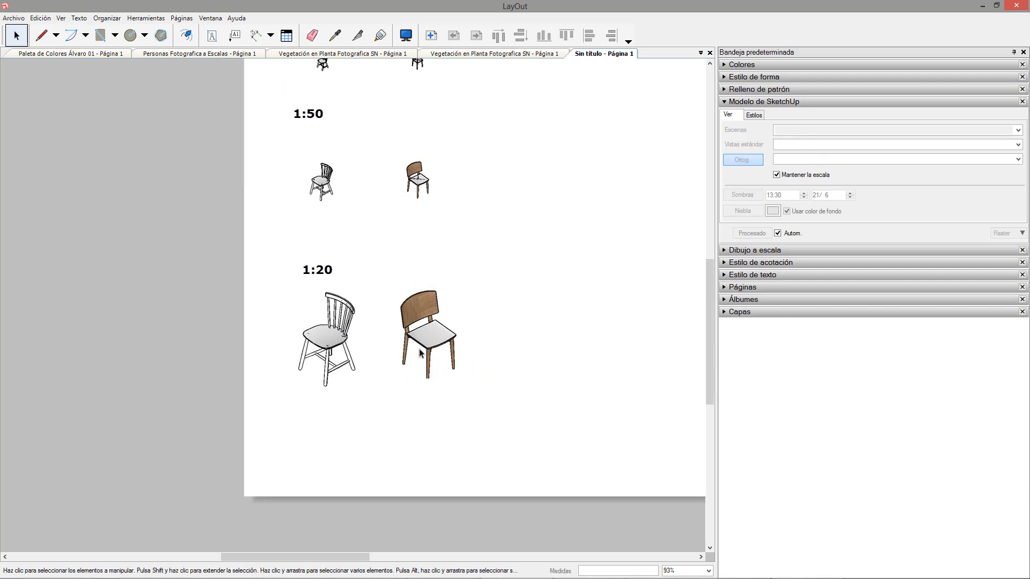
- Duplicate the two 1:20 chairs beside the originals and set the copies to the Arriba standard view
{"action": "middle_click_drag", "start_coordinate": [510, 406], "coordinate": [383, 381]}
{"action": "left_click_drag", "start_coordinate": [383, 381], "coordinate": [138, 239]}
{"action": "left_click_drag", "start_coordinate": [277, 300], "coordinate": [473, 300], "text": "ctrl"}
{"action": "left_click_drag", "start_coordinate": [499, 384], "coordinate": [390, 274]}
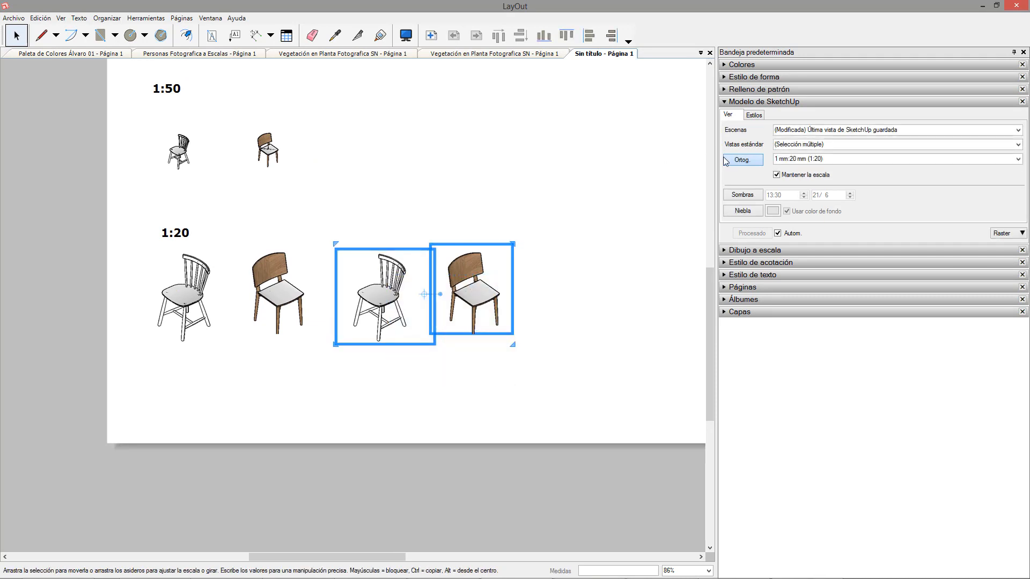
{"action": "left_click", "coordinate": [1018, 144]}
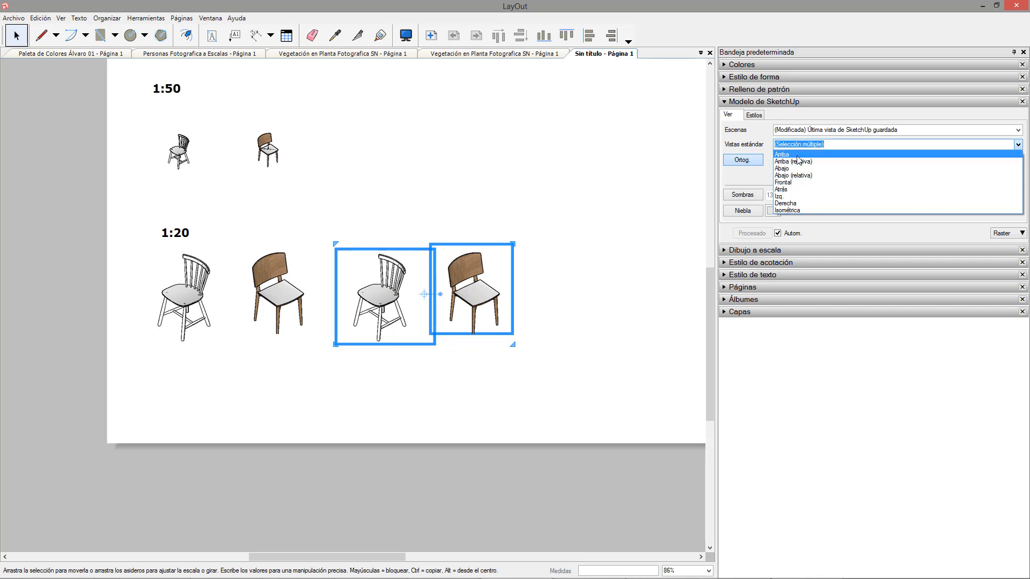
{"action": "left_click", "coordinate": [800, 161]}
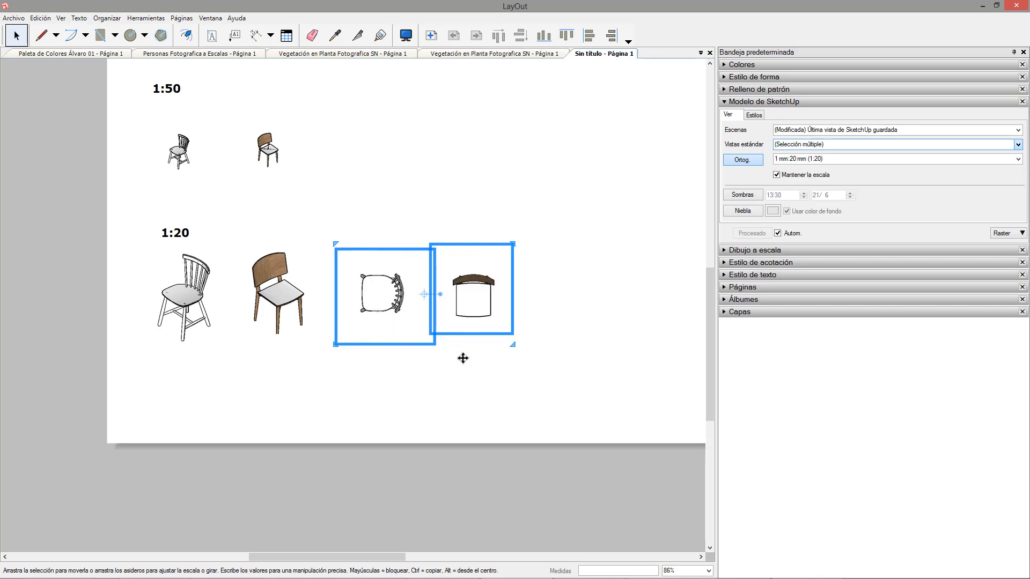
- Rotate the spindle-back chair's top view a quarter turn so its backrest faces up the page
{"action": "left_click", "coordinate": [487, 409]}
{"action": "scroll", "coordinate": [407, 305], "scroll_direction": "up", "scroll_amount": 3}
{"action": "left_click", "coordinate": [423, 305]}
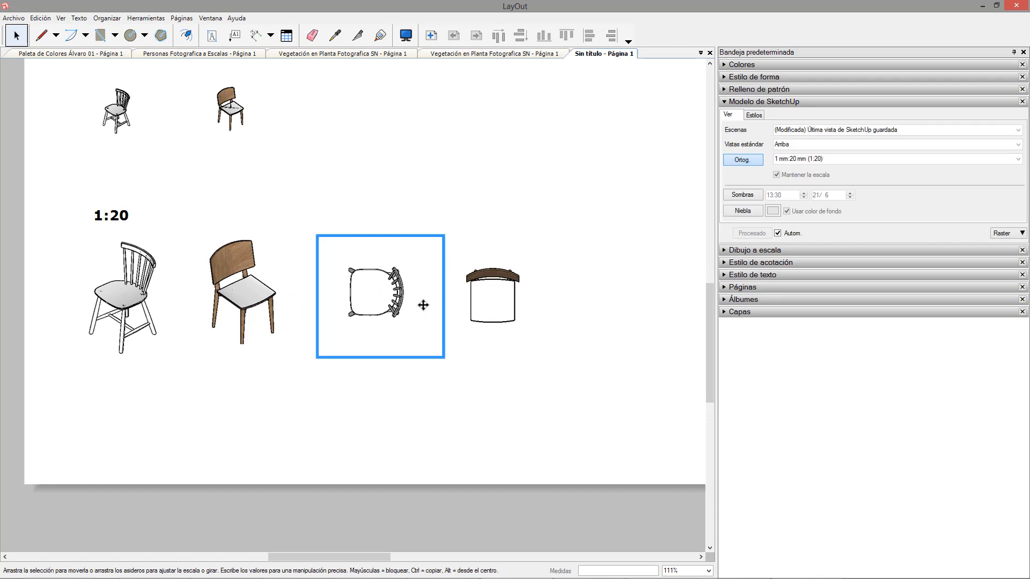
{"action": "left_click", "coordinate": [423, 305]}
{"action": "left_click_drag", "start_coordinate": [400, 296], "coordinate": [381, 247]}
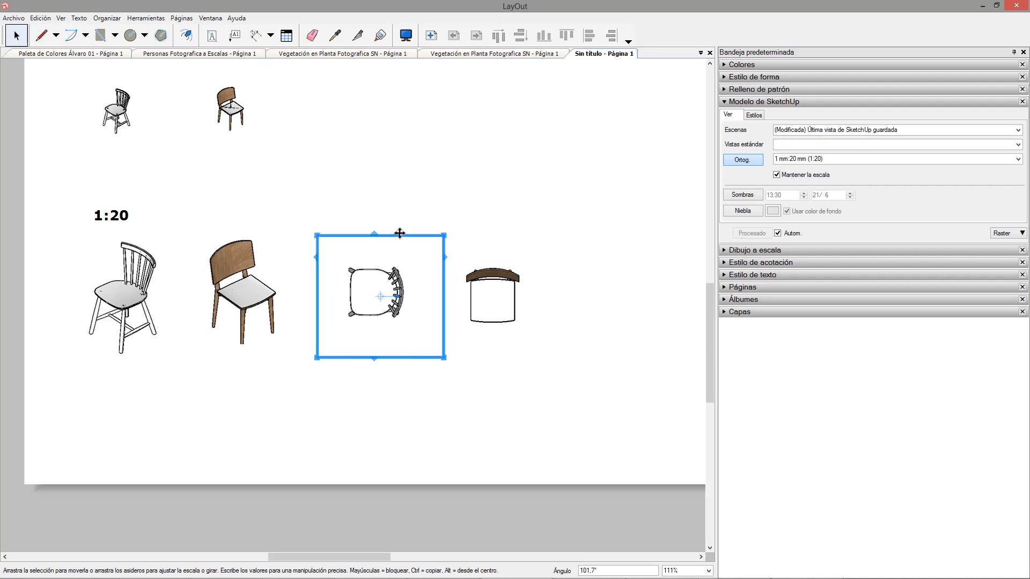
{"action": "left_click", "coordinate": [432, 188]}
- Duplicate the two chair top views further along the 1:20 row and set the copies to the Frontal standard view
{"action": "left_click", "coordinate": [499, 299]}
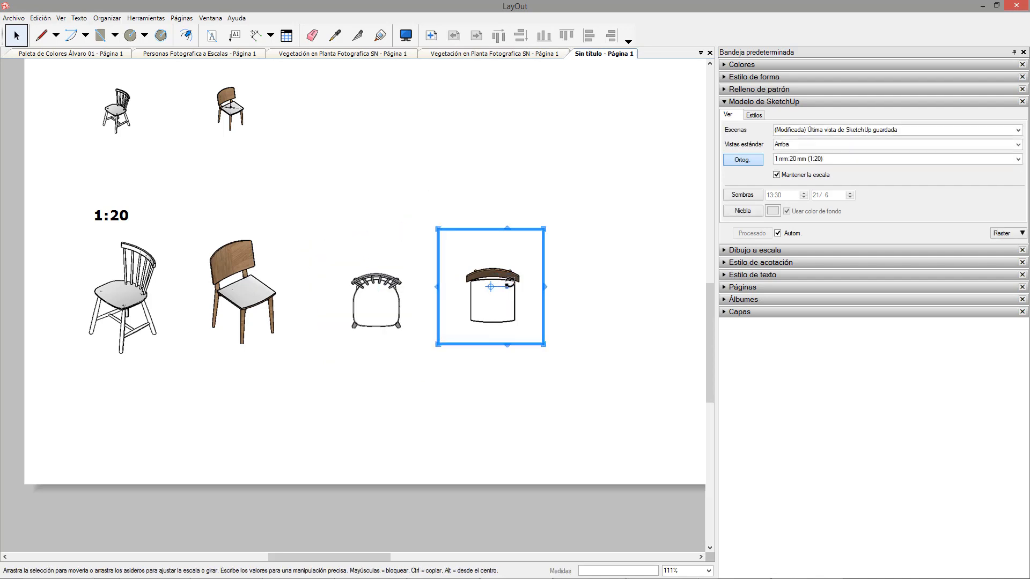
{"action": "scroll", "coordinate": [333, 333], "scroll_direction": "down", "scroll_amount": 1}
{"action": "scroll", "coordinate": [335, 334], "scroll_direction": "down", "scroll_amount": 2}
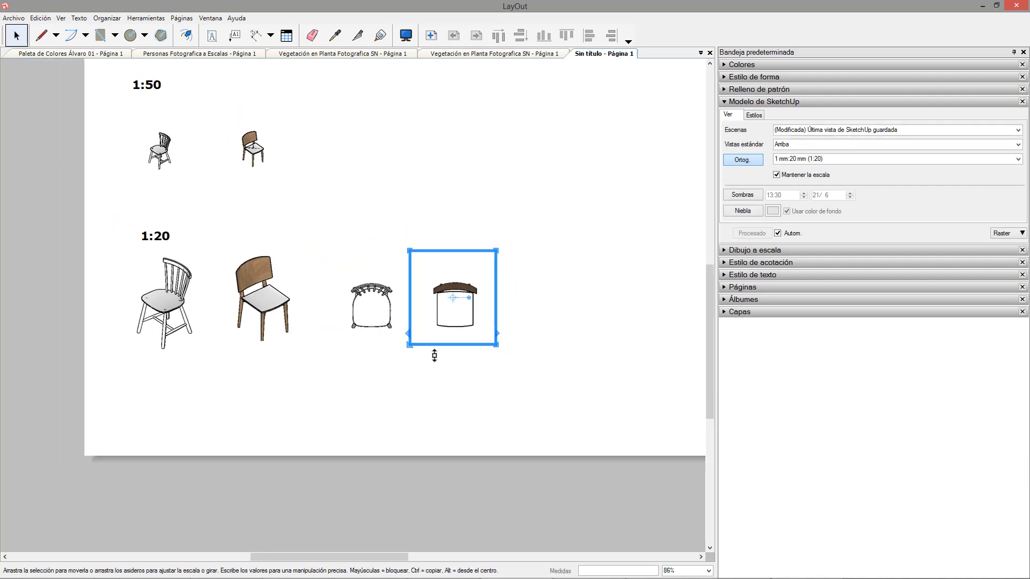
{"action": "left_click_drag", "start_coordinate": [506, 366], "coordinate": [374, 263]}
{"action": "scroll", "coordinate": [334, 301], "scroll_direction": "down", "scroll_amount": 1}
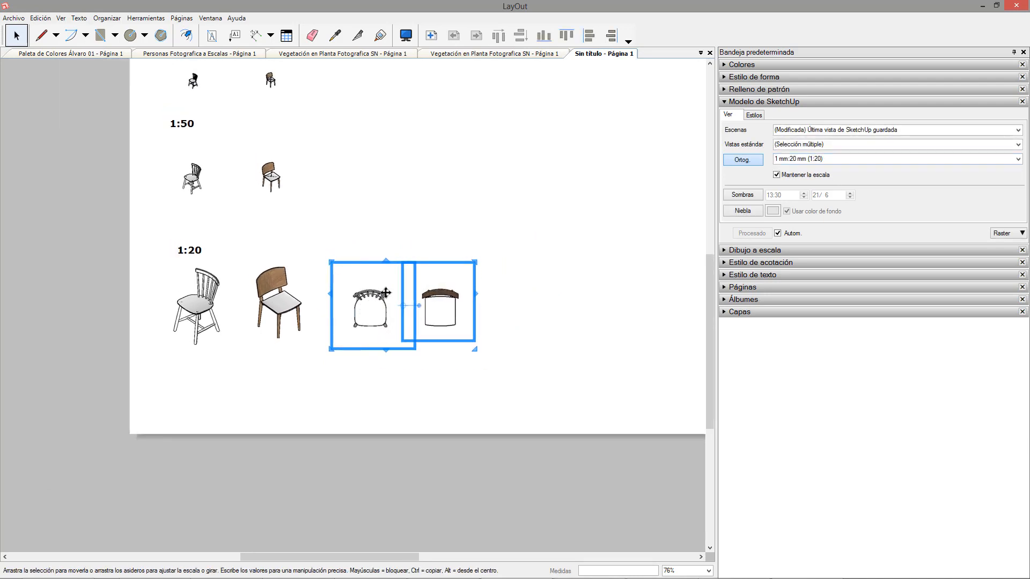
{"action": "left_click_drag", "start_coordinate": [385, 293], "coordinate": [542, 293], "text": "ctrl"}
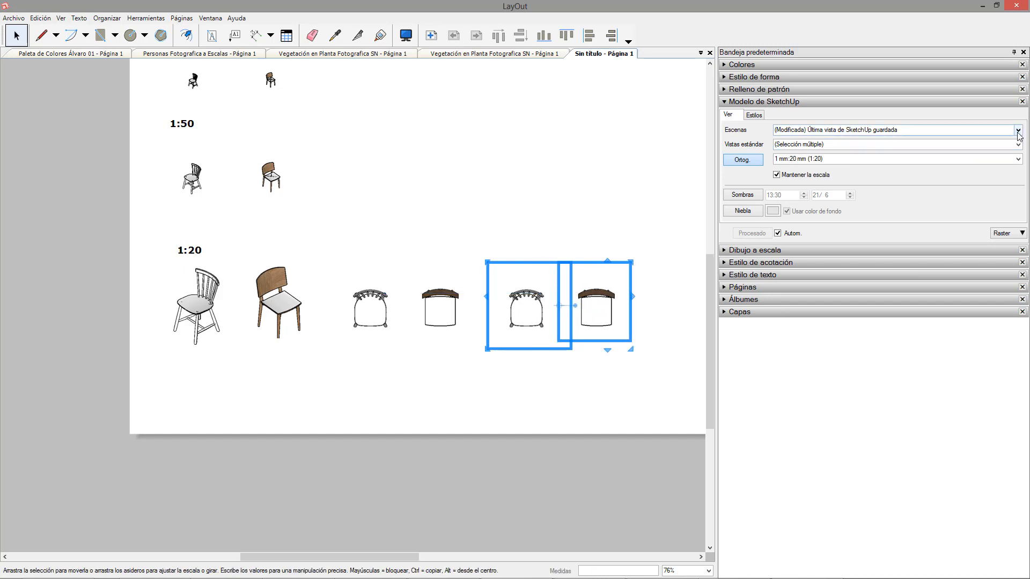
{"action": "left_click", "coordinate": [1020, 149]}
{"action": "left_click", "coordinate": [830, 191]}
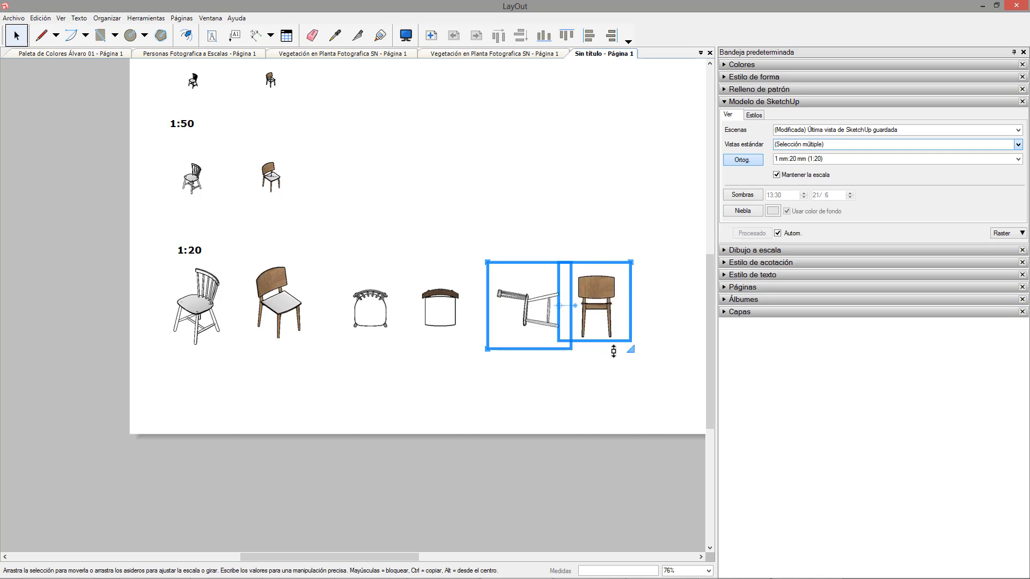
- Rotate the sideways spindle-back chair elevation 90° so it stands upright
{"action": "scroll", "coordinate": [630, 391], "scroll_direction": "up", "scroll_amount": 2}
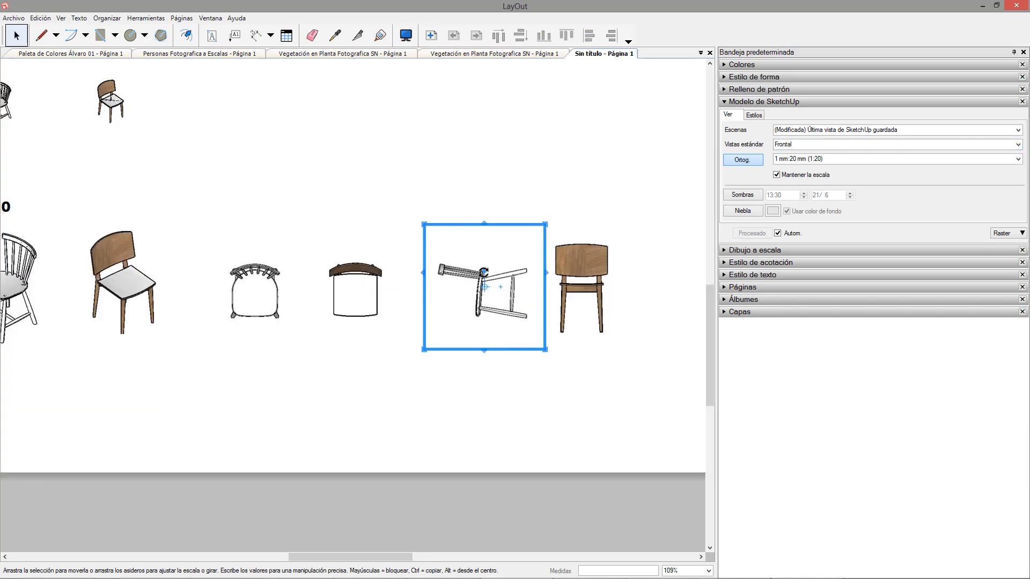
{"action": "left_click_drag", "start_coordinate": [495, 276], "coordinate": [510, 286]}
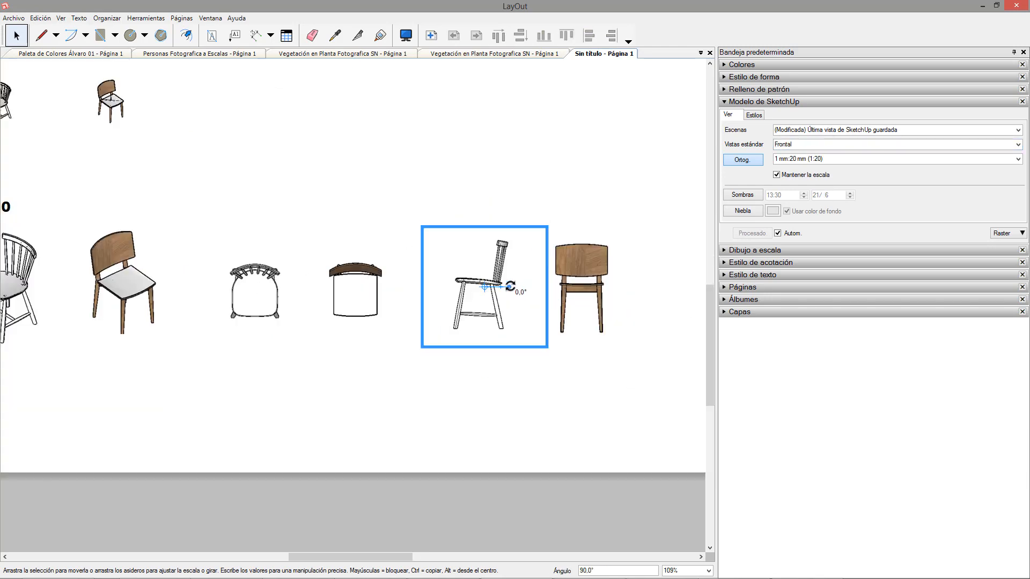
{"action": "left_click", "coordinate": [546, 373]}
- Duplicate the two chair elevations further along the 1:20 row and set the copies to the Izq. standard view
{"action": "scroll", "coordinate": [262, 283], "scroll_direction": "down", "scroll_amount": 2}
{"action": "middle_click_drag", "start_coordinate": [503, 295], "coordinate": [375, 291]}
{"action": "left_click_drag", "start_coordinate": [495, 349], "coordinate": [307, 239]}
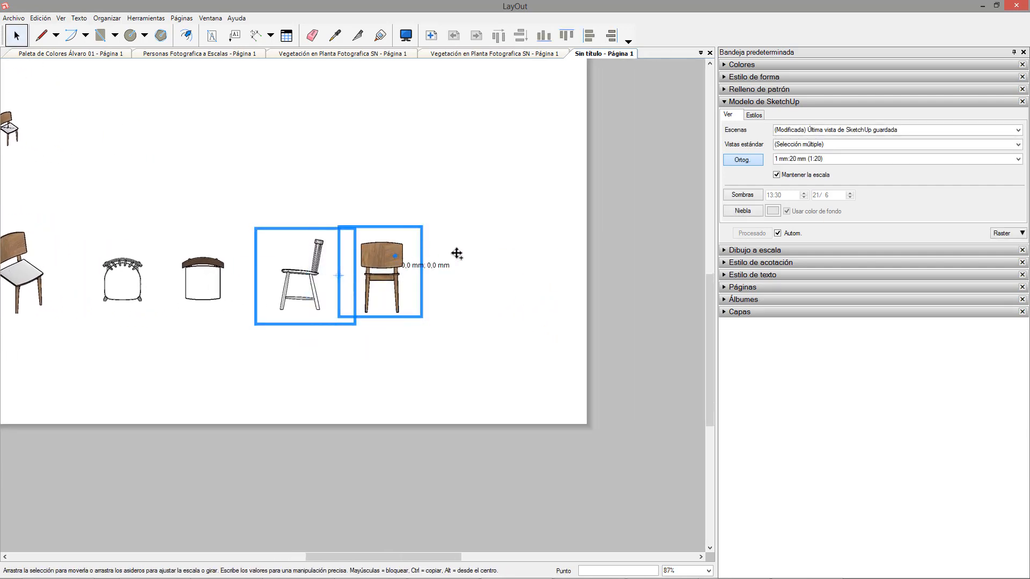
{"action": "left_click_drag", "start_coordinate": [456, 253], "coordinate": [606, 253], "text": "ctrl"}
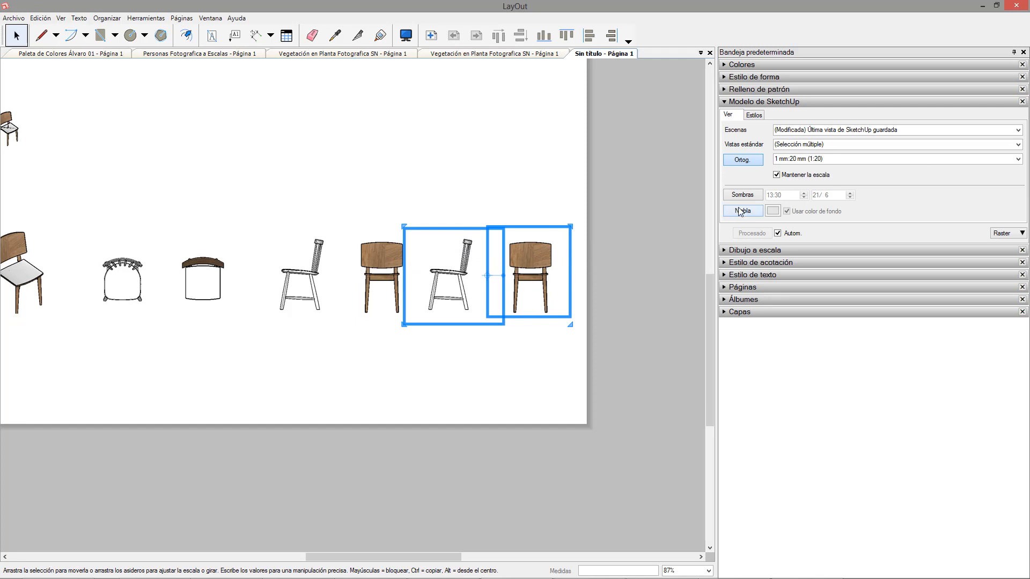
{"action": "left_click", "coordinate": [1018, 144]}
{"action": "left_click", "coordinate": [802, 201]}
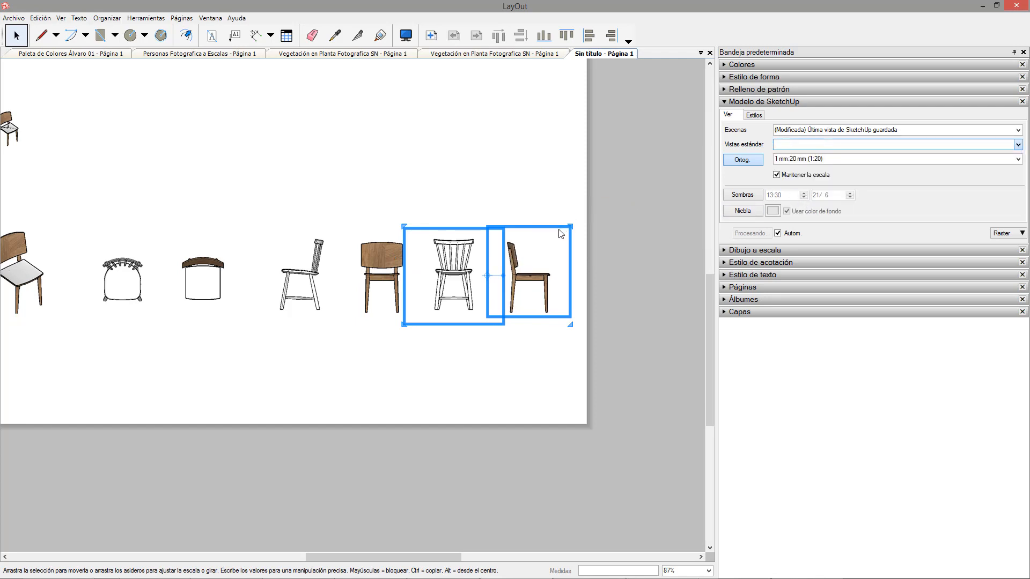
{"action": "left_click", "coordinate": [516, 368]}
{"action": "scroll", "coordinate": [333, 301], "scroll_direction": "down", "scroll_amount": 1}
{"action": "middle_click_drag", "start_coordinate": [395, 301], "coordinate": [622, 285]}
{"action": "middle_click_drag", "start_coordinate": [342, 263], "coordinate": [314, 235]}
{"action": "left_click", "coordinate": [246, 227]}
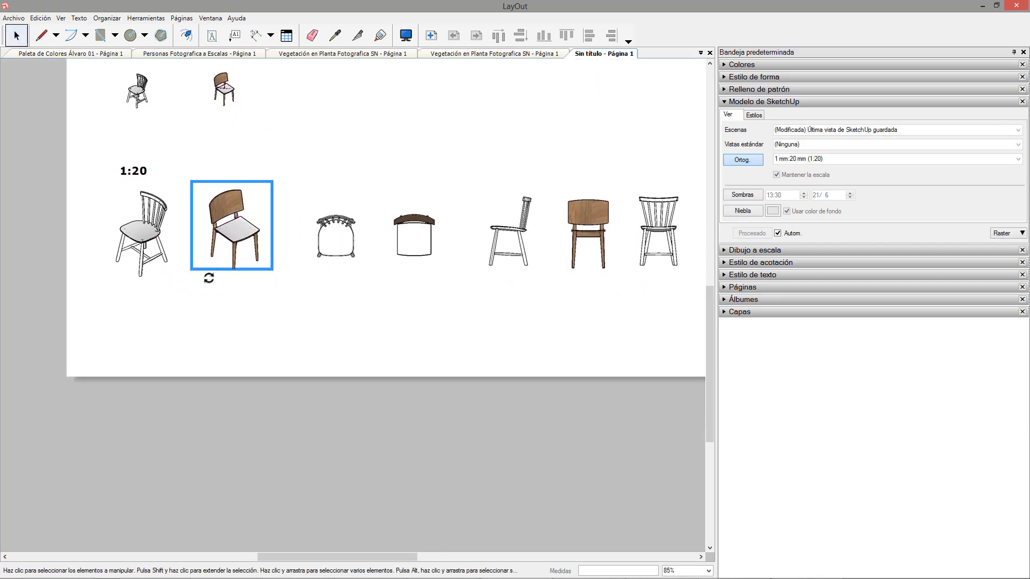
{"action": "left_click_drag", "start_coordinate": [209, 278], "coordinate": [214, 288]}
{"action": "key", "text": "ctrl+z"}
{"action": "left_click", "coordinate": [253, 322]}
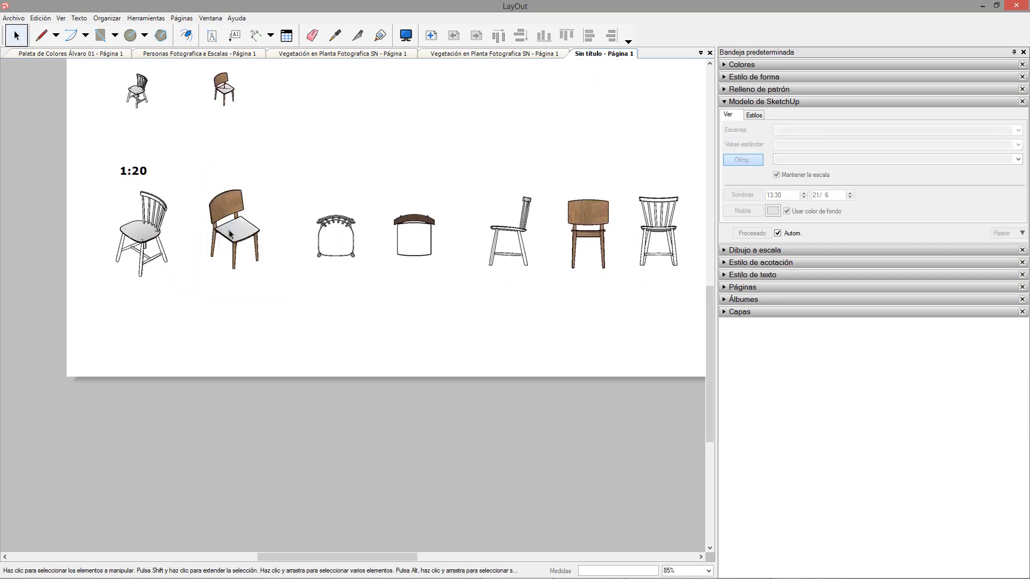
- Move the wooden chair's 3D, top, front and side views into a second line below the spindle-back chair in the 1:20 group
{"action": "mouse_move", "coordinate": [218, 232]}
{"action": "left_mouse_down"}
{"action": "mouse_move", "coordinate": [196, 296]}
{"action": "mouse_move", "coordinate": [139, 326]}
{"action": "mouse_move", "coordinate": [124, 318]}
{"action": "left_mouse_up"}
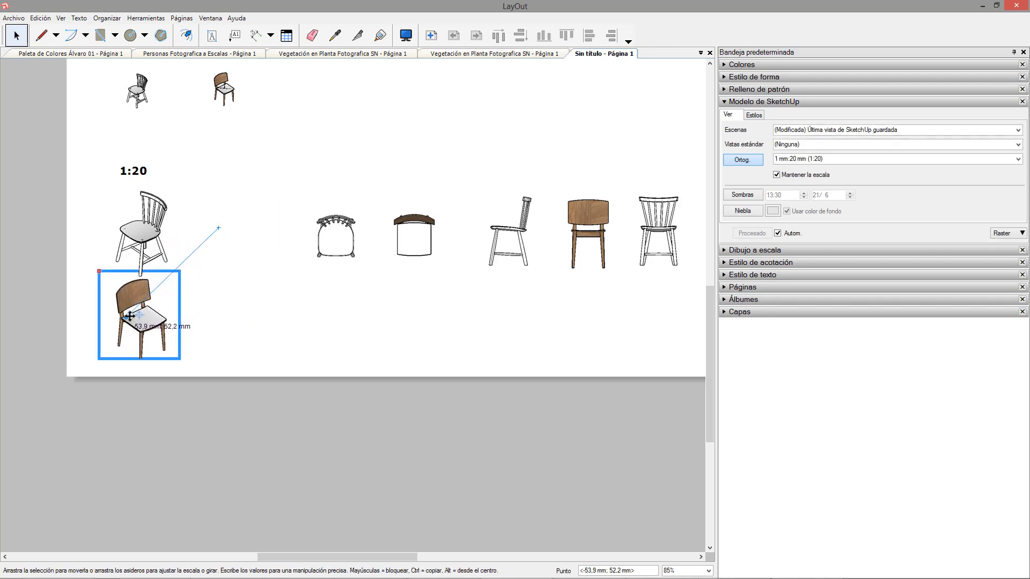
{"action": "left_click", "coordinate": [462, 226]}
{"action": "left_click", "coordinate": [414, 236]}
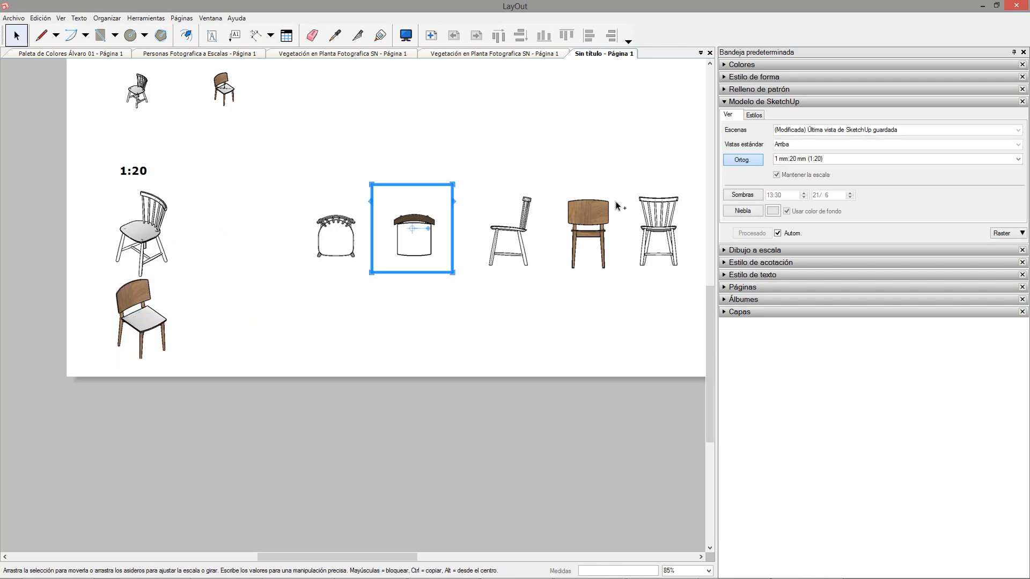
{"action": "left_click", "coordinate": [590, 215], "text": "shift"}
{"action": "left_click_drag", "start_coordinate": [596, 204], "coordinate": [405, 288]}
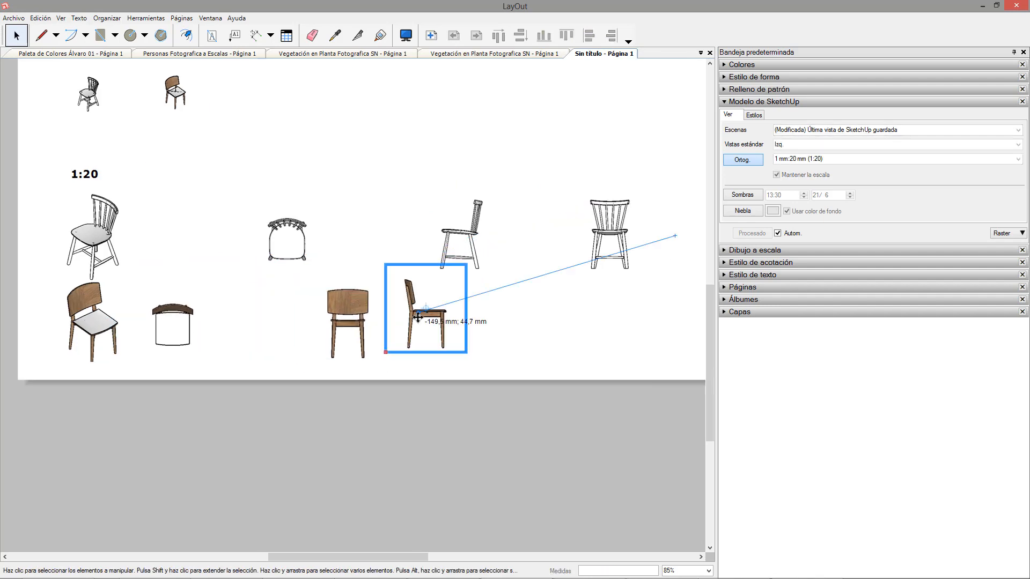
{"action": "left_click_drag", "start_coordinate": [418, 318], "coordinate": [417, 318]}
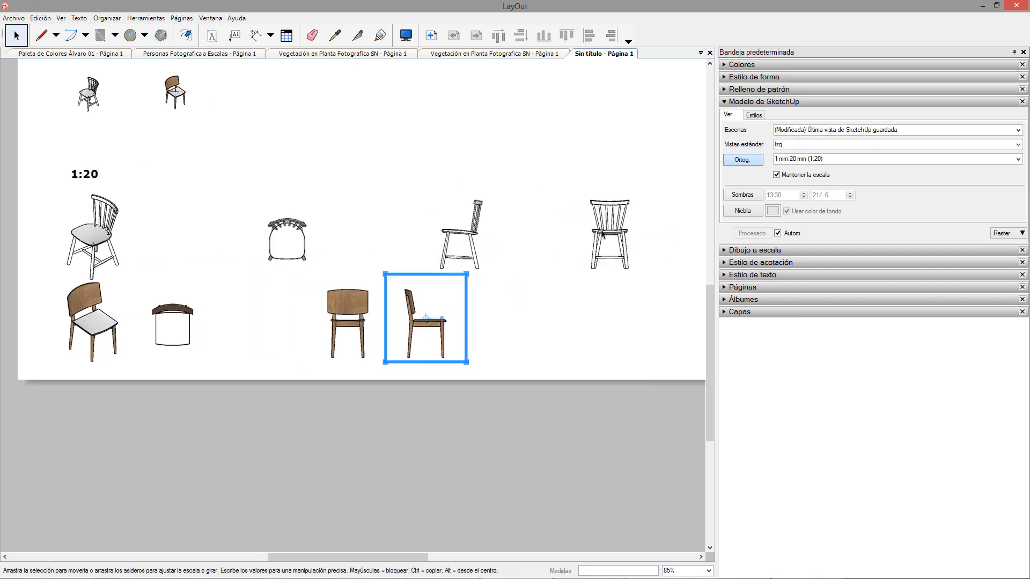
- Move the spindle-back chair's top view and two elevations closer to its 3D view under the 1:20 label
{"action": "left_click_drag", "start_coordinate": [666, 209], "coordinate": [170, 236]}
{"action": "left_click_drag", "start_coordinate": [271, 158], "coordinate": [516, 232]}
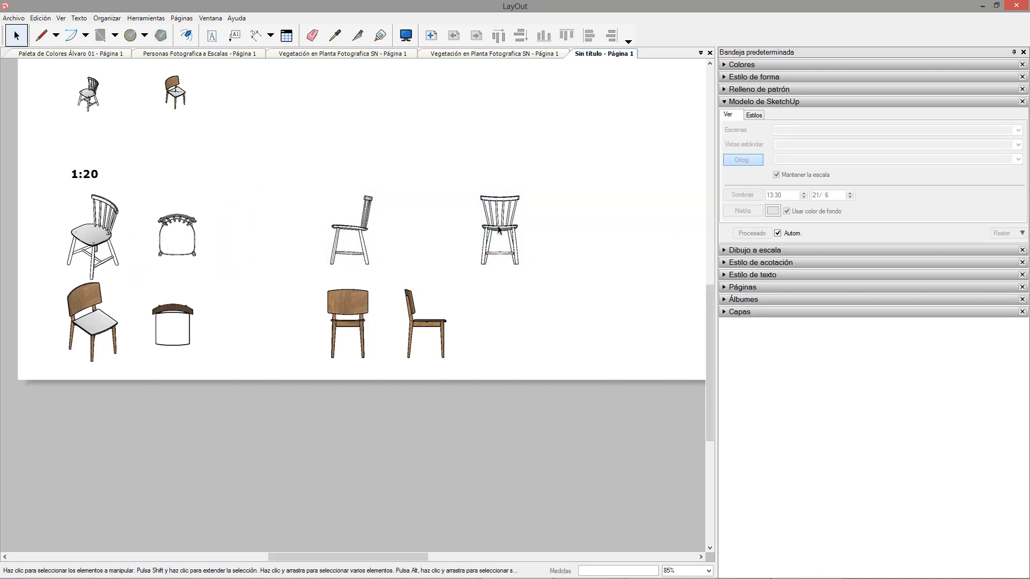
{"action": "left_click_drag", "start_coordinate": [575, 268], "coordinate": [366, 218]}
{"action": "left_click_drag", "start_coordinate": [371, 203], "coordinate": [276, 199]}
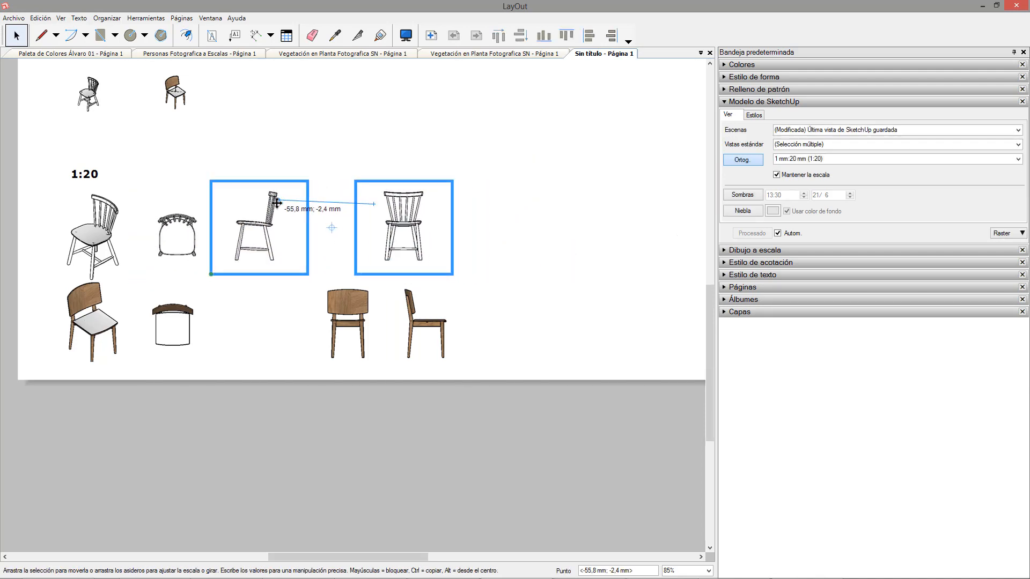
- Bring the wooden chair's front and side views next to its top view and space the four views evenly in line
{"action": "middle_click_drag", "start_coordinate": [319, 289], "coordinate": [406, 368]}
{"action": "scroll", "coordinate": [406, 368], "scroll_direction": "down", "scroll_amount": 1}
{"action": "left_click", "coordinate": [458, 403]}
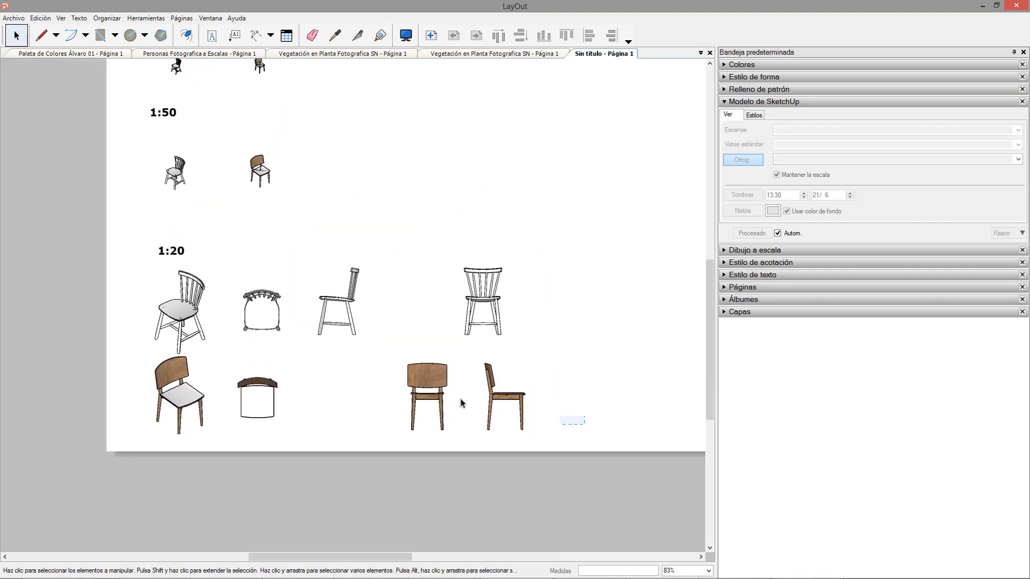
{"action": "left_click_drag", "start_coordinate": [585, 424], "coordinate": [385, 371]}
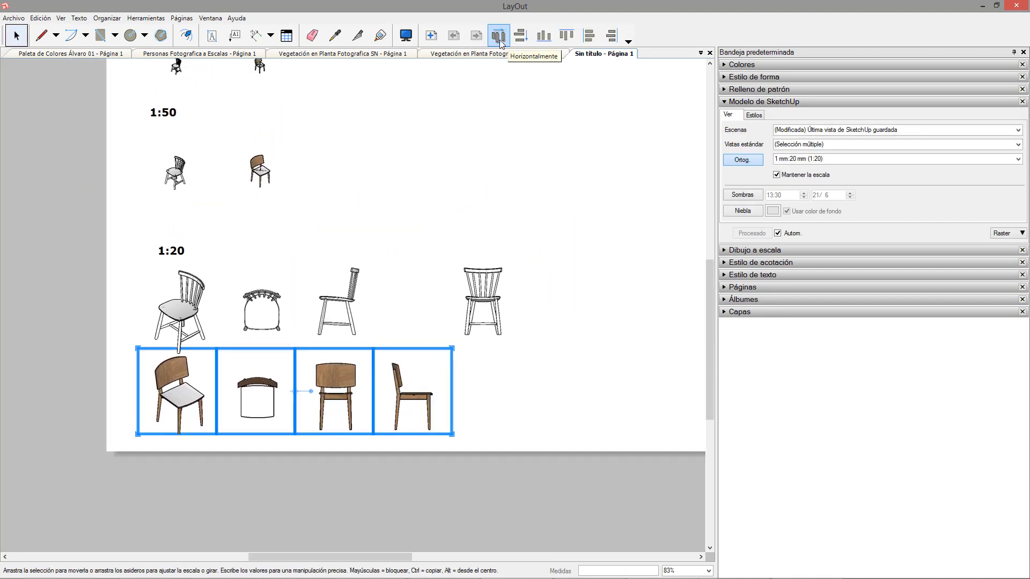
{"action": "left_click", "coordinate": [502, 44]}
{"action": "left_click", "coordinate": [543, 41]}
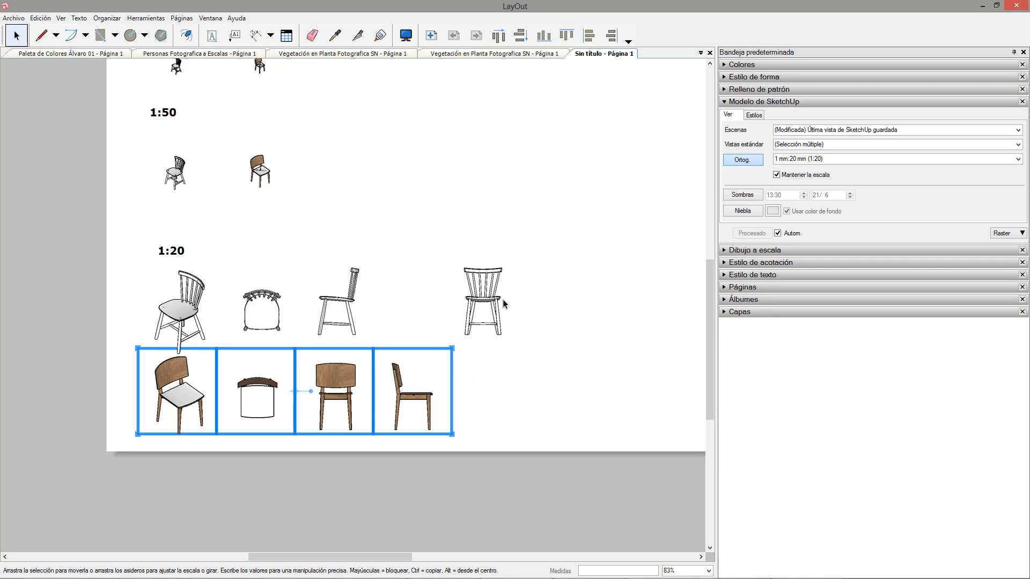
{"action": "left_click", "coordinate": [525, 414]}
- Move the spindle-back chair's last elevation close to its neighbouring elevation in the 1:20 group
{"action": "left_click", "coordinate": [484, 275]}
{"action": "left_click_drag", "start_coordinate": [484, 276], "coordinate": [423, 276]}
{"action": "left_click", "coordinate": [420, 234]}
{"action": "scroll", "coordinate": [316, 265], "scroll_direction": "down", "scroll_amount": 2}
{"action": "scroll", "coordinate": [321, 231], "scroll_direction": "up", "scroll_amount": 3}
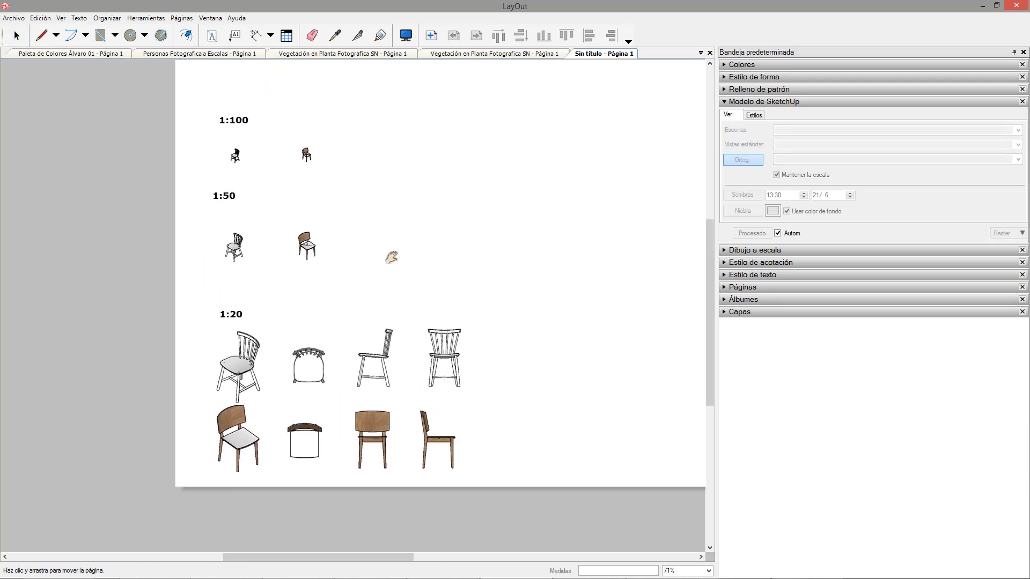
- Move the 1:100 label and its two chairs up the page to leave more room above the 1:50 row
{"action": "scroll", "coordinate": [254, 157], "scroll_direction": "up", "scroll_amount": 1}
{"action": "left_click_drag", "start_coordinate": [238, 131], "coordinate": [414, 260]}
{"action": "left_click", "coordinate": [308, 185]}
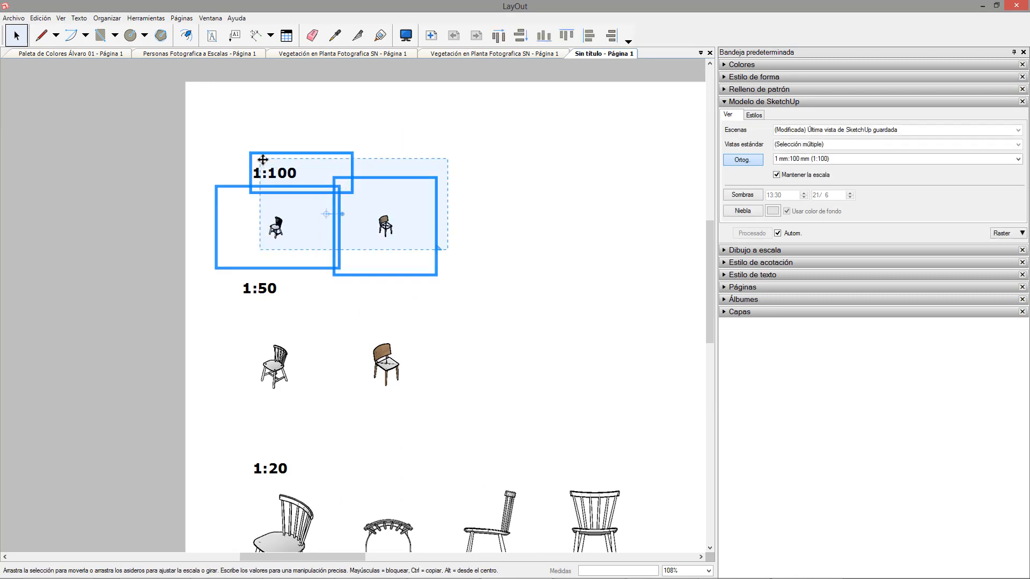
{"action": "left_click_drag", "start_coordinate": [262, 156], "coordinate": [260, 105]}
{"action": "left_click", "coordinate": [330, 167]}
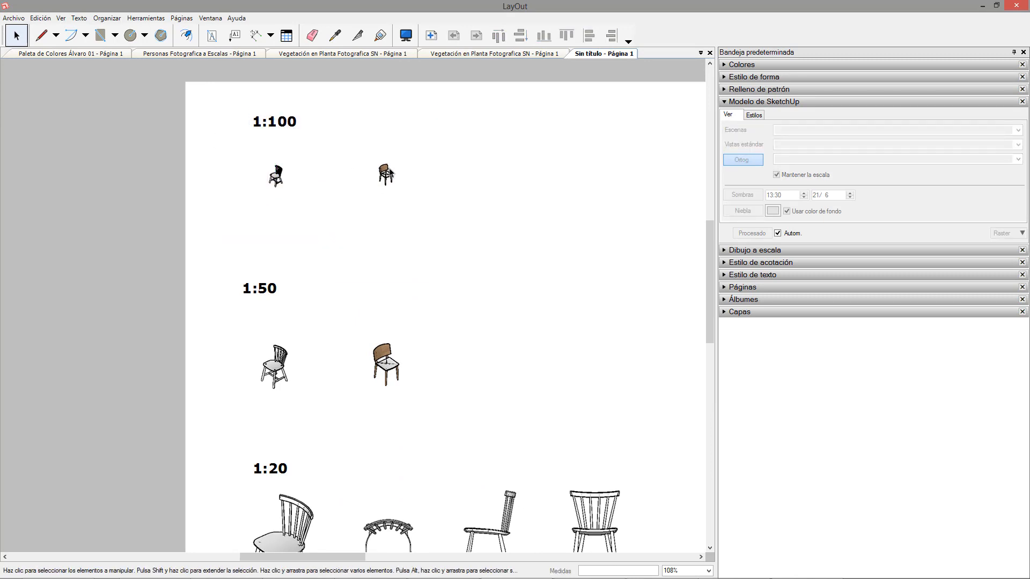
- Place the 1:100 wooden chair below the spindle-back chair and shrink its viewport frame tightly around it
{"action": "left_click_drag", "start_coordinate": [385, 174], "coordinate": [278, 216]}
{"action": "left_click_drag", "start_coordinate": [319, 177], "coordinate": [294, 203]}
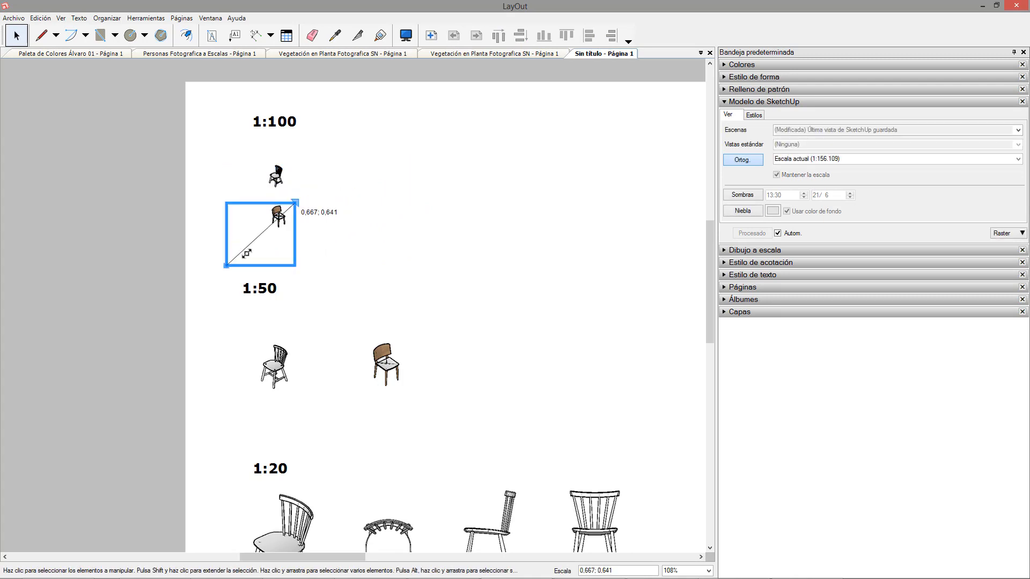
{"action": "scroll", "coordinate": [236, 247], "scroll_direction": "up", "scroll_amount": 4}
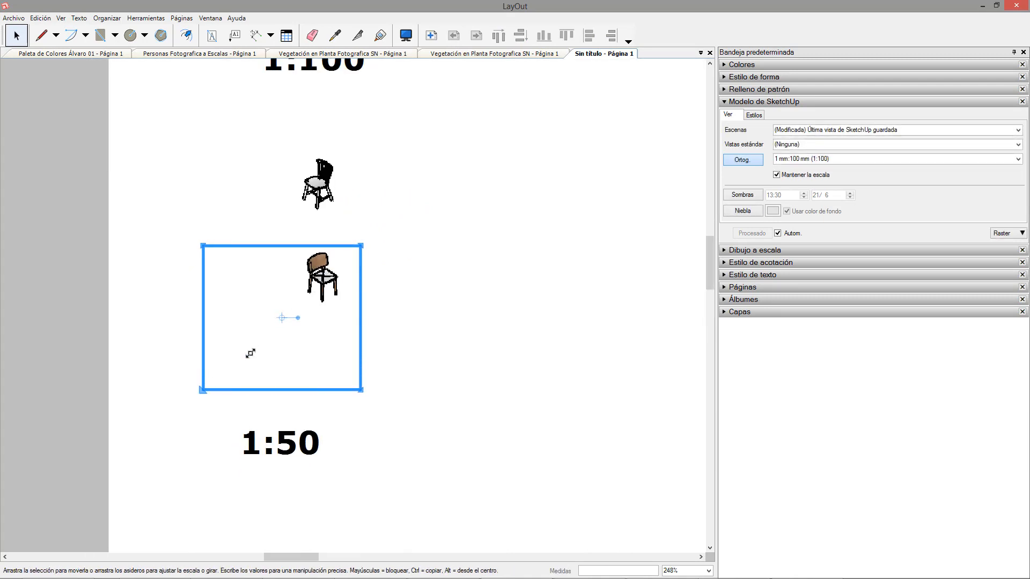
{"action": "left_click_drag", "start_coordinate": [250, 353], "coordinate": [282, 320]}
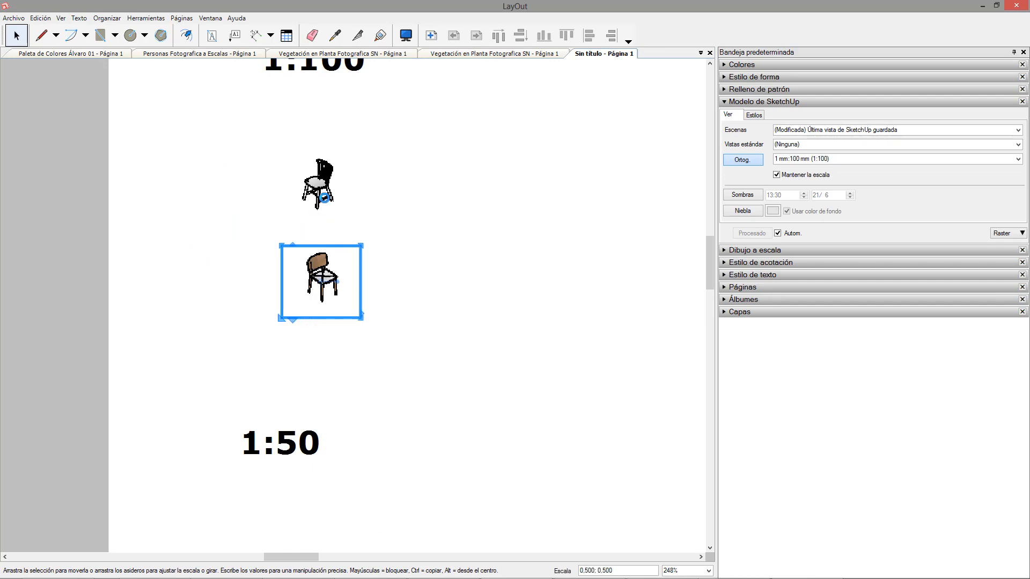
- Shrink the 1:100 spindle-back chair's viewport frame tightly around the chair from two opposite corners
{"action": "left_click", "coordinate": [255, 161]}
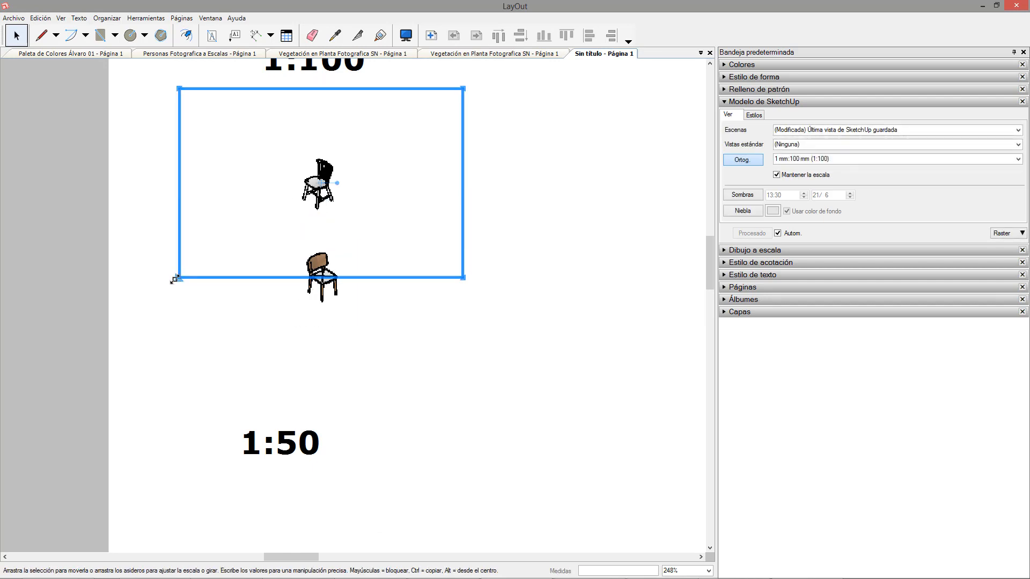
{"action": "mouse_move", "coordinate": [266, 230]}
{"action": "left_mouse_down"}
{"action": "mouse_move", "coordinate": [207, 223]}
{"action": "mouse_move", "coordinate": [281, 218]}
{"action": "left_mouse_up"}
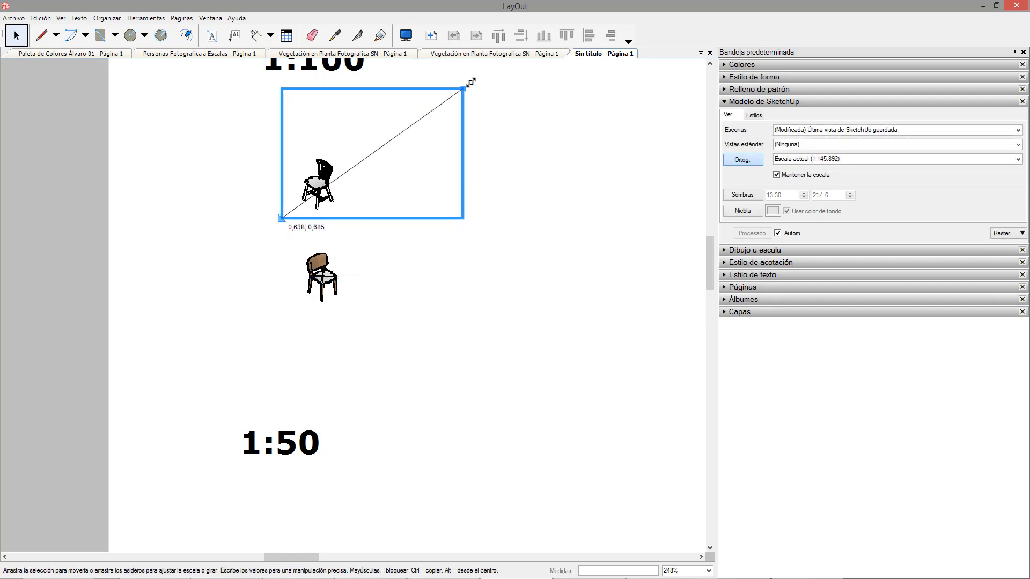
{"action": "left_click_drag", "start_coordinate": [469, 83], "coordinate": [465, 88]}
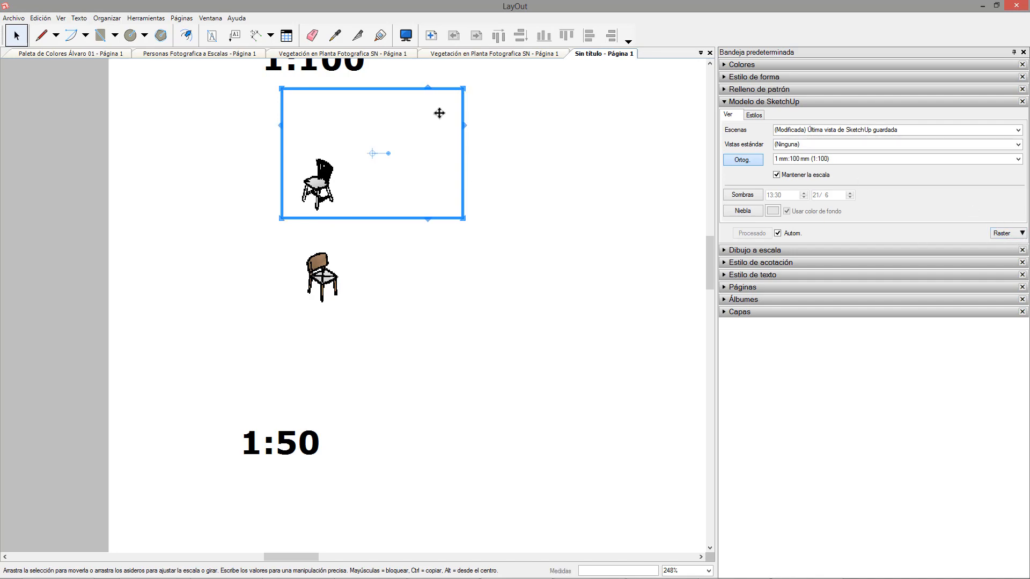
{"action": "left_click_drag", "start_coordinate": [464, 88], "coordinate": [398, 175]}
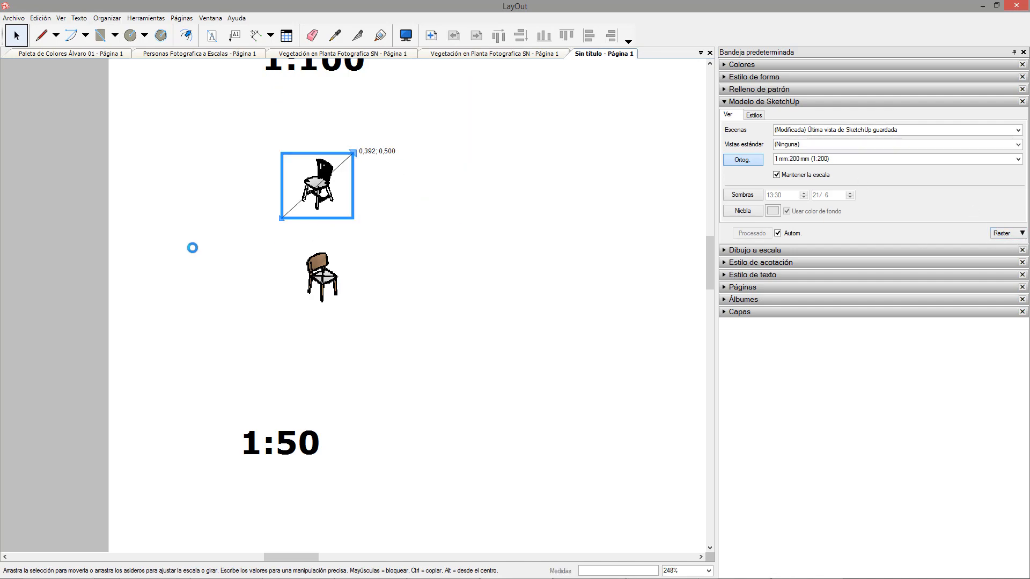
{"action": "left_click", "coordinate": [192, 248]}
- Move the 1:50 spindle-back chair up beneath its scale label and crop its viewport frame close around it
{"action": "scroll", "coordinate": [214, 195], "scroll_direction": "down", "scroll_amount": 5}
{"action": "mouse_move", "coordinate": [390, 348]}
{"action": "middle_mouse_down"}
{"action": "mouse_move", "coordinate": [387, 248]}
{"action": "mouse_move", "coordinate": [404, 127]}
{"action": "middle_mouse_up"}
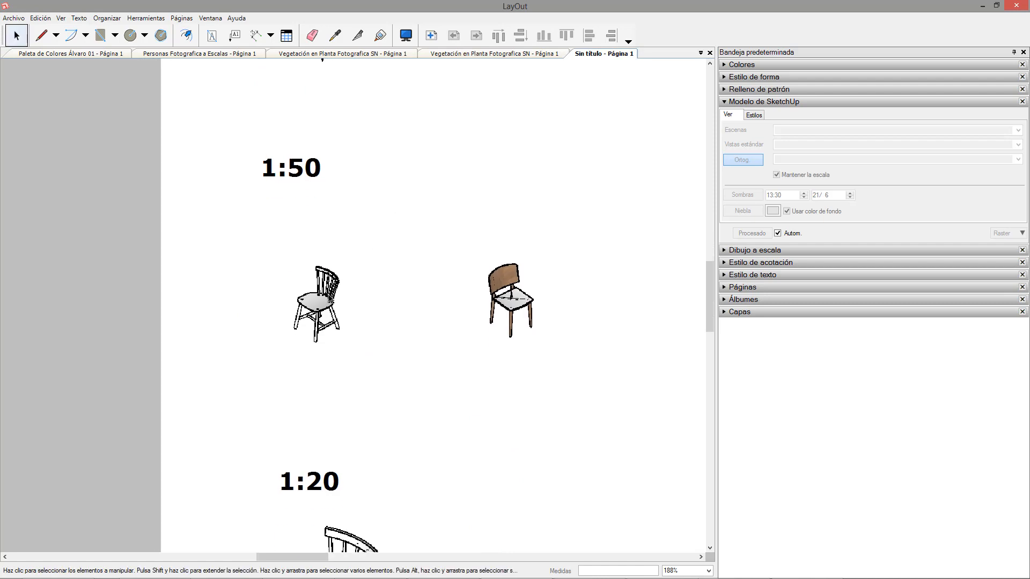
{"action": "left_click_drag", "start_coordinate": [317, 301], "coordinate": [316, 247]}
{"action": "left_click_drag", "start_coordinate": [429, 177], "coordinate": [361, 202]}
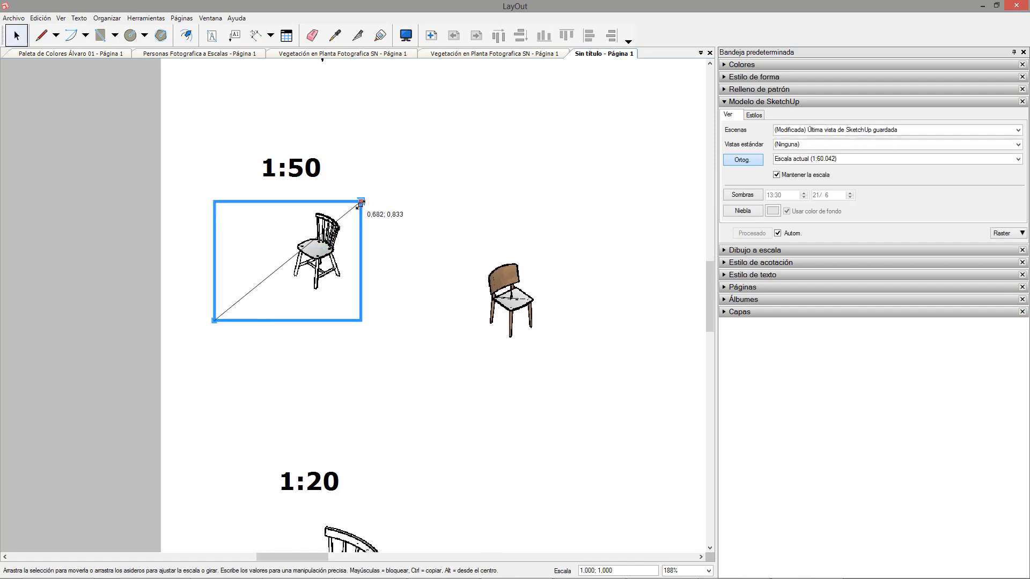
{"action": "left_click_drag", "start_coordinate": [215, 324], "coordinate": [276, 297]}
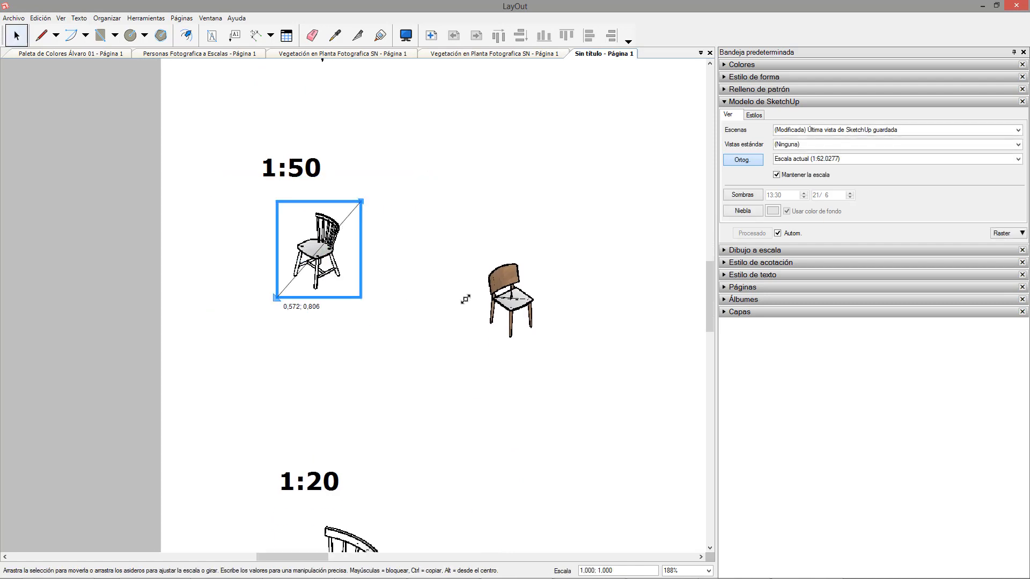
- Place the 1:50 wooden chair below the spindle-back chair and shrink its viewport frame tightly around it
{"action": "left_click_drag", "start_coordinate": [504, 277], "coordinate": [322, 329]}
{"action": "left_click_drag", "start_coordinate": [397, 272], "coordinate": [364, 307]}
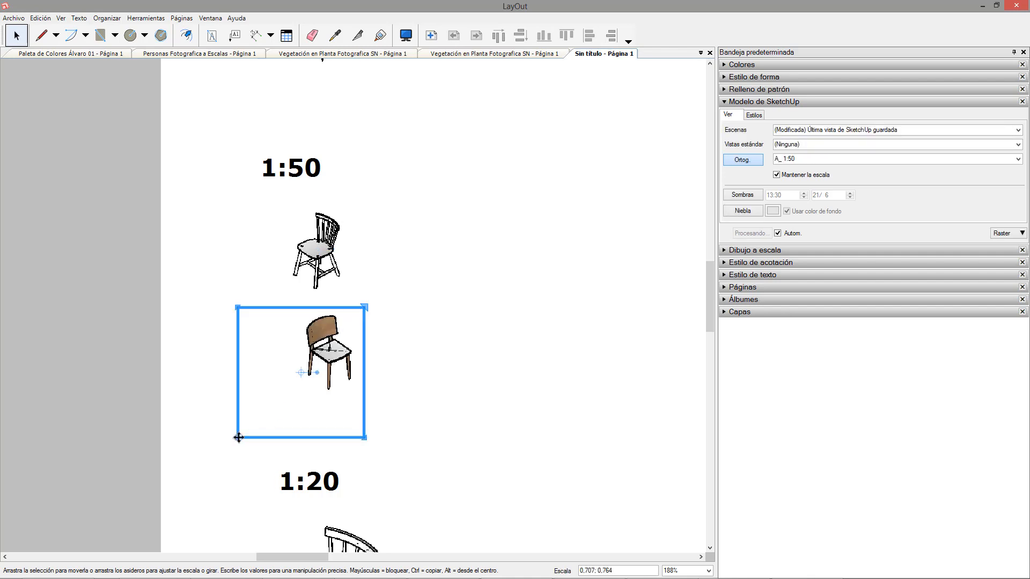
{"action": "left_click_drag", "start_coordinate": [237, 438], "coordinate": [301, 392]}
{"action": "left_click", "coordinate": [245, 254]}
{"action": "scroll", "coordinate": [338, 294], "scroll_direction": "down", "scroll_amount": 3}
{"action": "scroll", "coordinate": [359, 352], "scroll_direction": "up", "scroll_amount": 3}
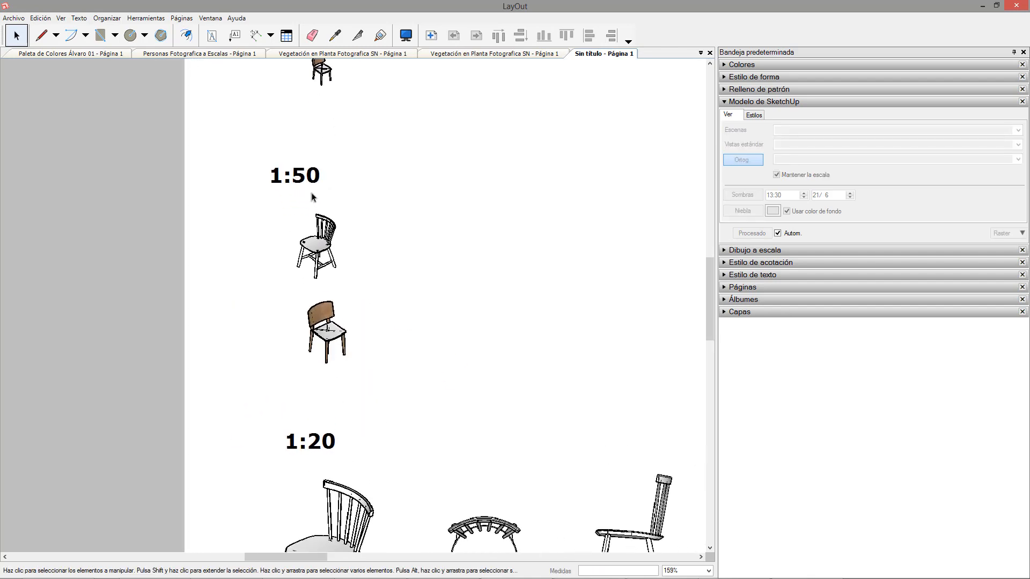
- Examine the SketchUp style collections available for the two 1:50 chairs
{"action": "left_click_drag", "start_coordinate": [428, 376], "coordinate": [286, 225]}
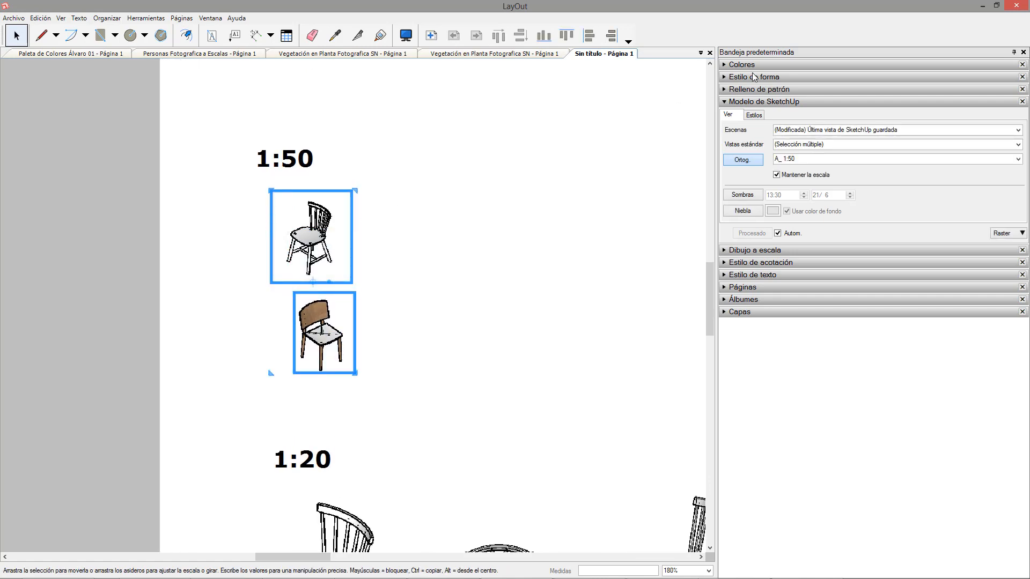
{"action": "left_click", "coordinate": [756, 116]}
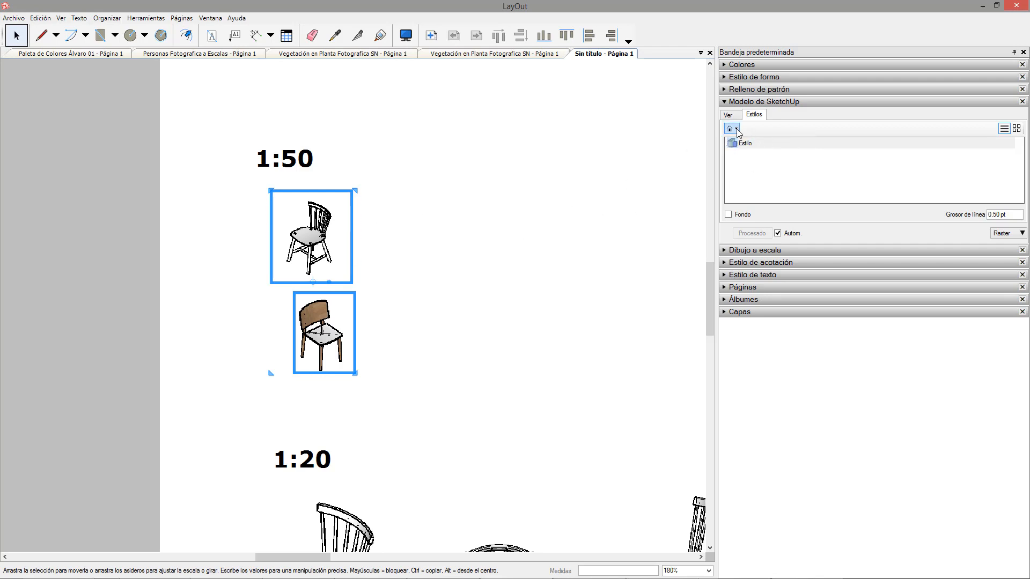
{"action": "left_click", "coordinate": [733, 128]}
{"action": "left_click", "coordinate": [765, 156]}
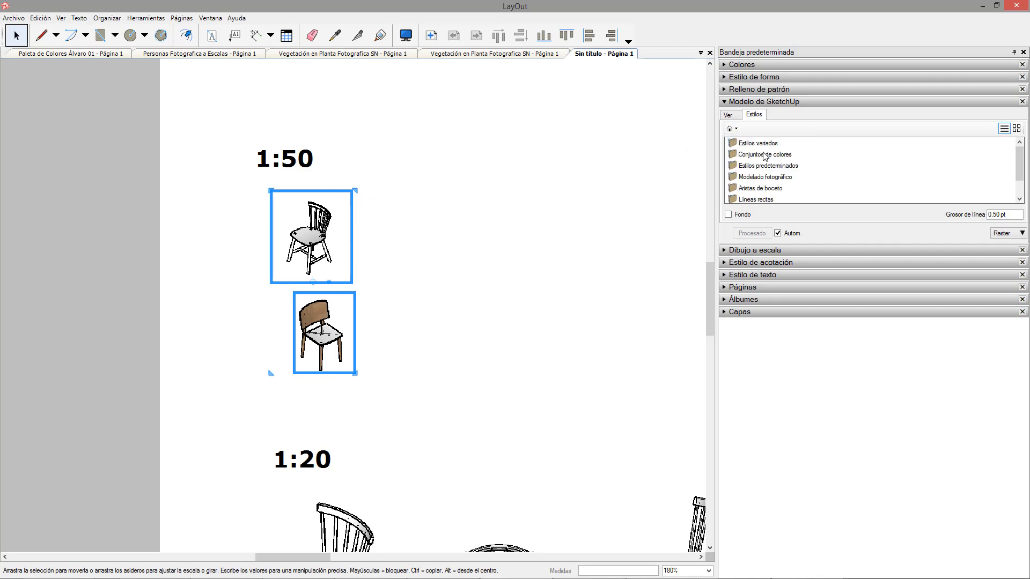
{"action": "left_click_drag", "start_coordinate": [1017, 168], "coordinate": [1020, 150]}
{"action": "right_click", "coordinate": [336, 325]}
{"action": "right_click", "coordinate": [317, 307]}
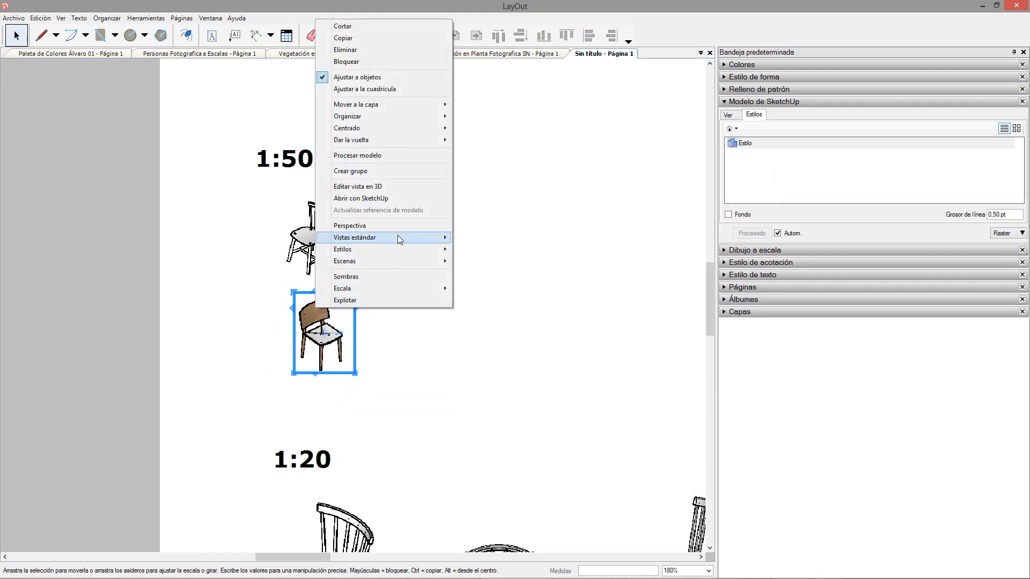
{"action": "mouse_move", "coordinate": [401, 250]}
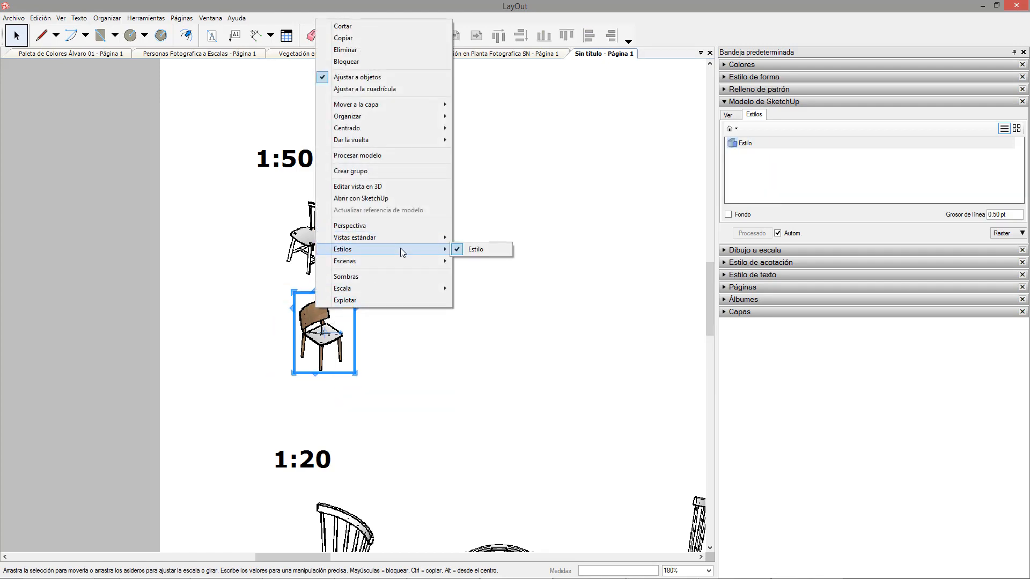
{"action": "left_click", "coordinate": [732, 129]}
{"action": "left_click", "coordinate": [751, 140]}
{"action": "scroll", "coordinate": [1019, 177], "scroll_direction": "down", "scroll_amount": 1}
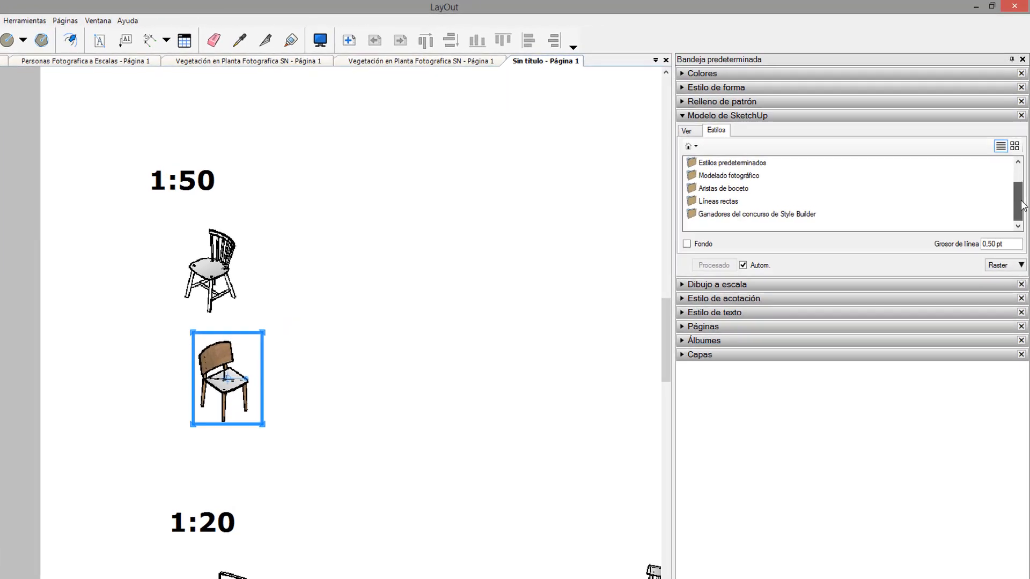
{"action": "left_click_drag", "start_coordinate": [1022, 205], "coordinate": [1020, 184]}
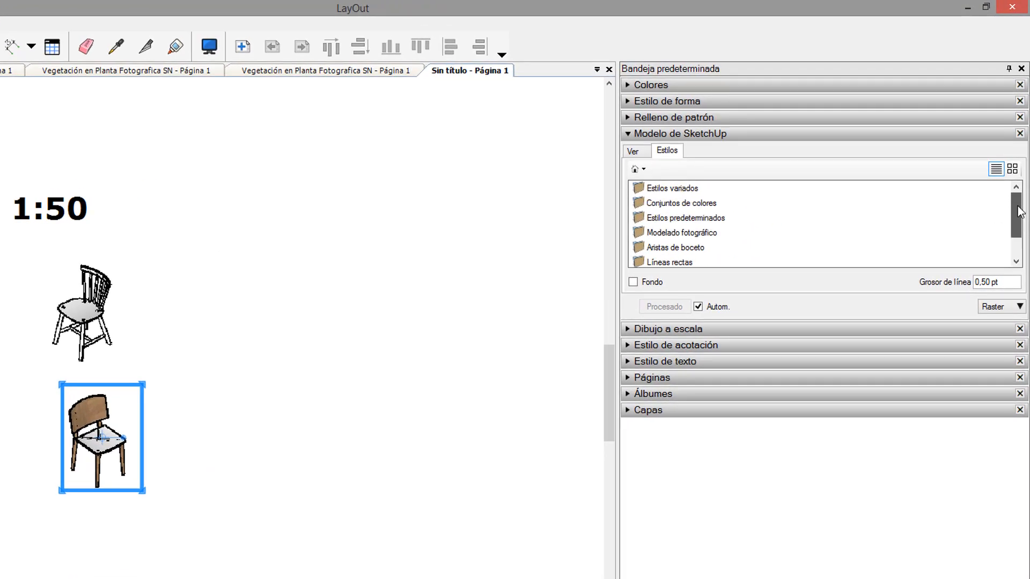
- Try the Sólido, Estilo sencillo and Estilo de documentación de construcción styles on the 1:50 wooden chair
{"action": "double_click", "coordinate": [692, 217]}
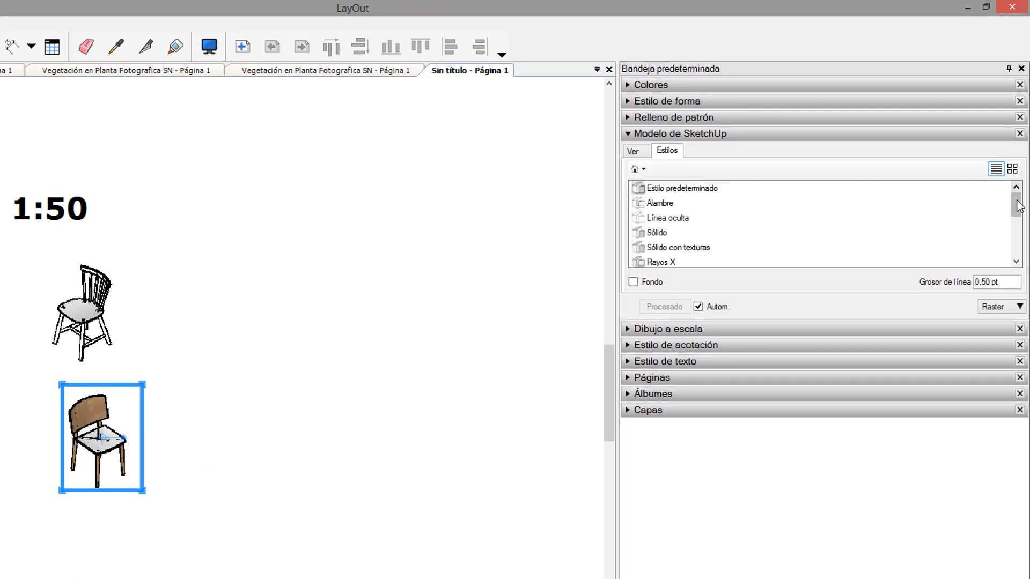
{"action": "scroll", "coordinate": [1017, 206], "scroll_direction": "down", "scroll_amount": 1}
{"action": "left_click", "coordinate": [656, 216]}
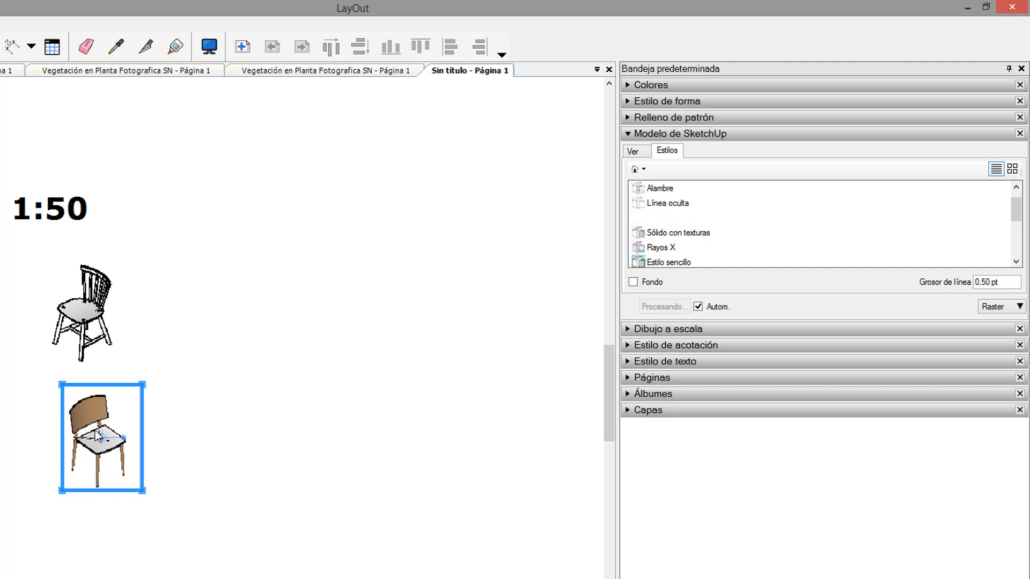
{"action": "left_click", "coordinate": [677, 261]}
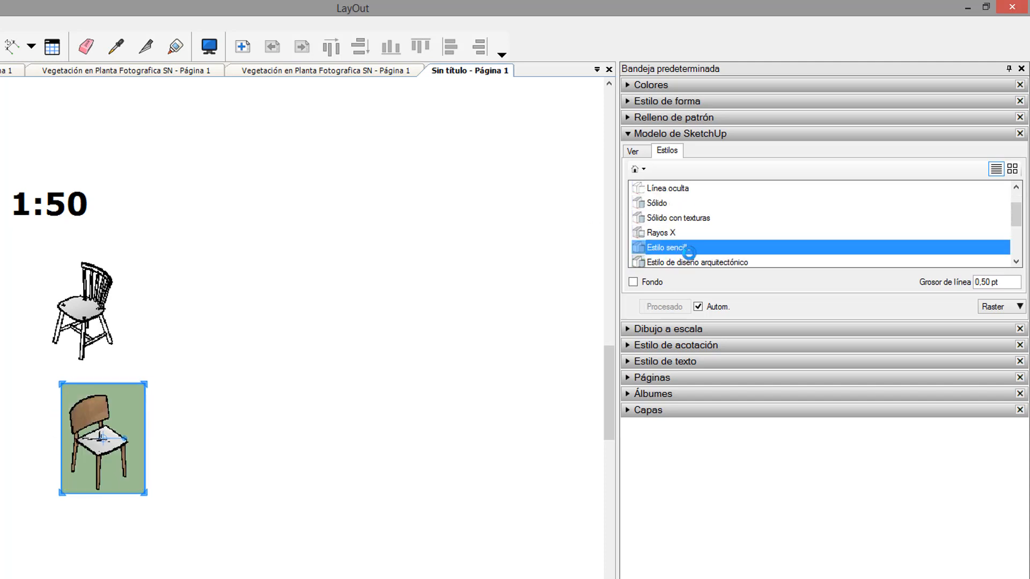
{"action": "scroll", "coordinate": [687, 255], "scroll_direction": "down", "scroll_amount": 2}
{"action": "scroll", "coordinate": [696, 219], "scroll_direction": "up", "scroll_amount": 1}
{"action": "left_click", "coordinate": [691, 218]}
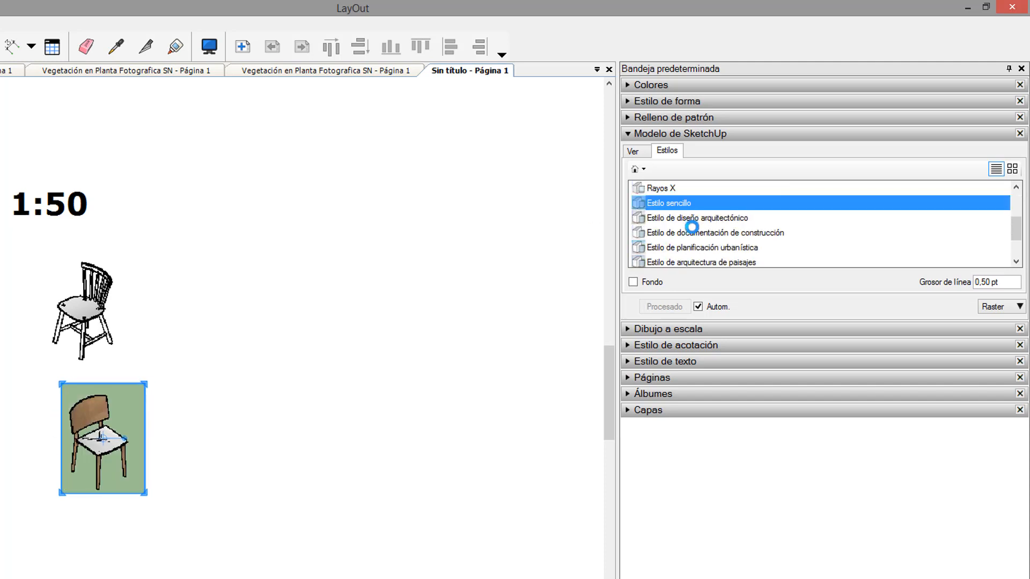
{"action": "left_click", "coordinate": [692, 234]}
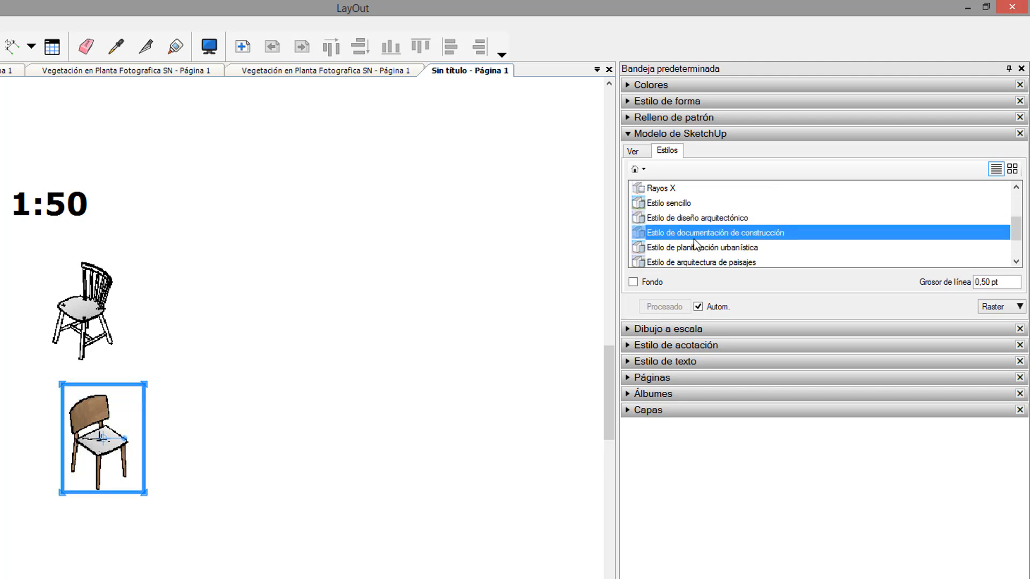
{"action": "scroll", "coordinate": [697, 244], "scroll_direction": "down", "scroll_amount": 1}
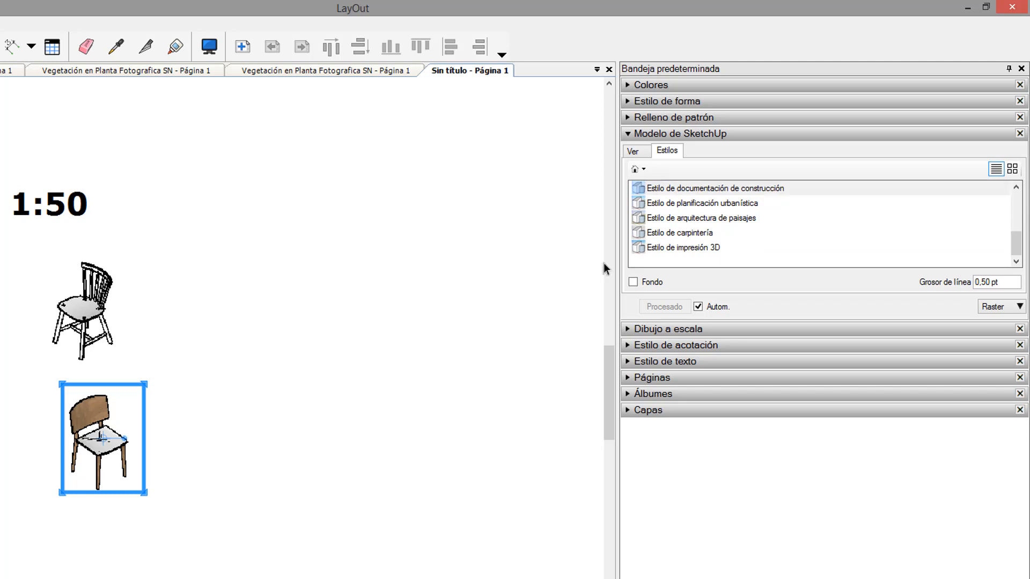
- Try the Línea oculta, Alambre and Estilo predeterminado styles on the 1:50 wooden chair
{"action": "left_click", "coordinate": [671, 234]}
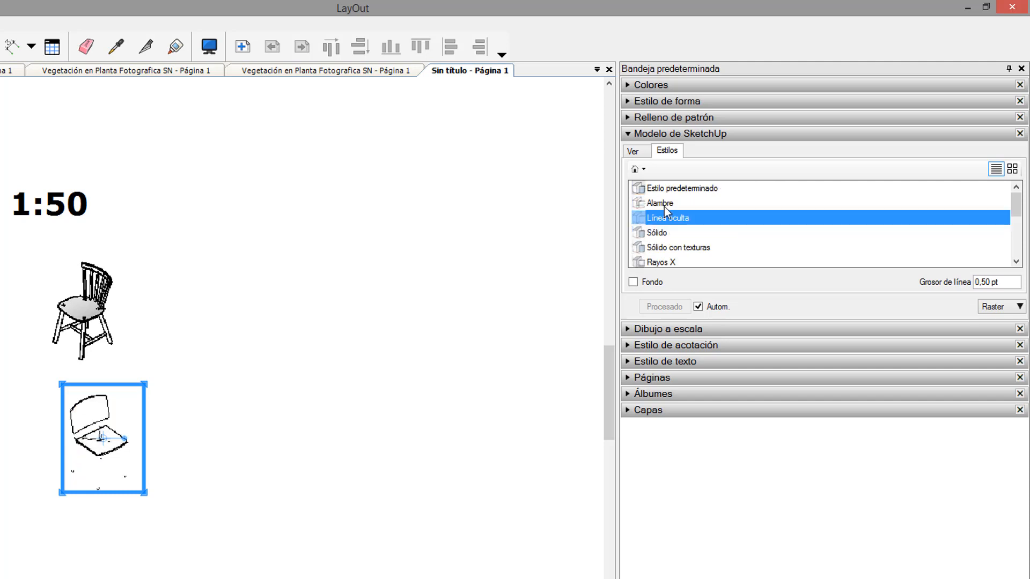
{"action": "left_click", "coordinate": [663, 206]}
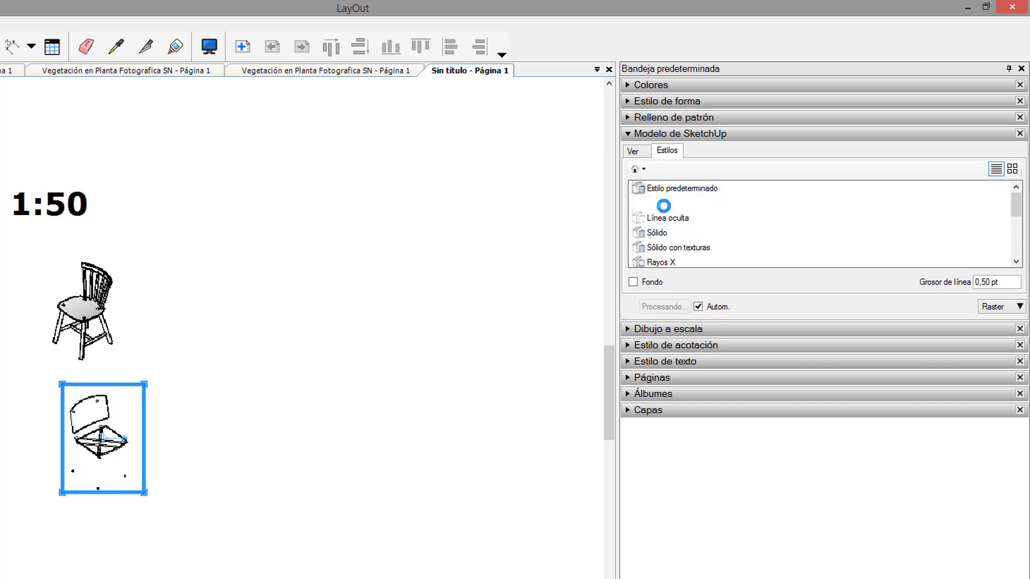
{"action": "left_click", "coordinate": [670, 188]}
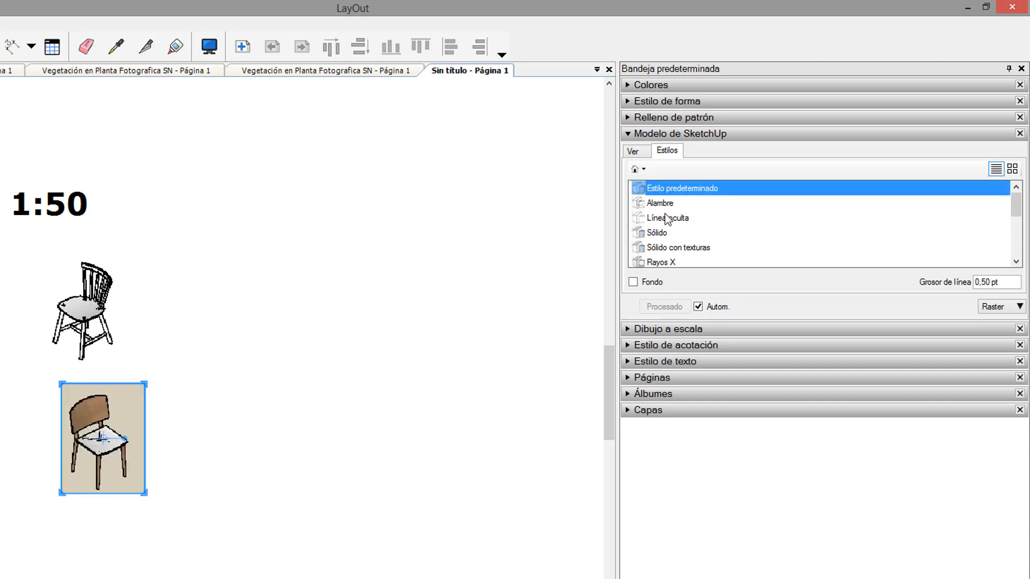
- Apply the Sólido style from the default styles to the 1:50 wooden chair
{"action": "left_click", "coordinate": [664, 233]}
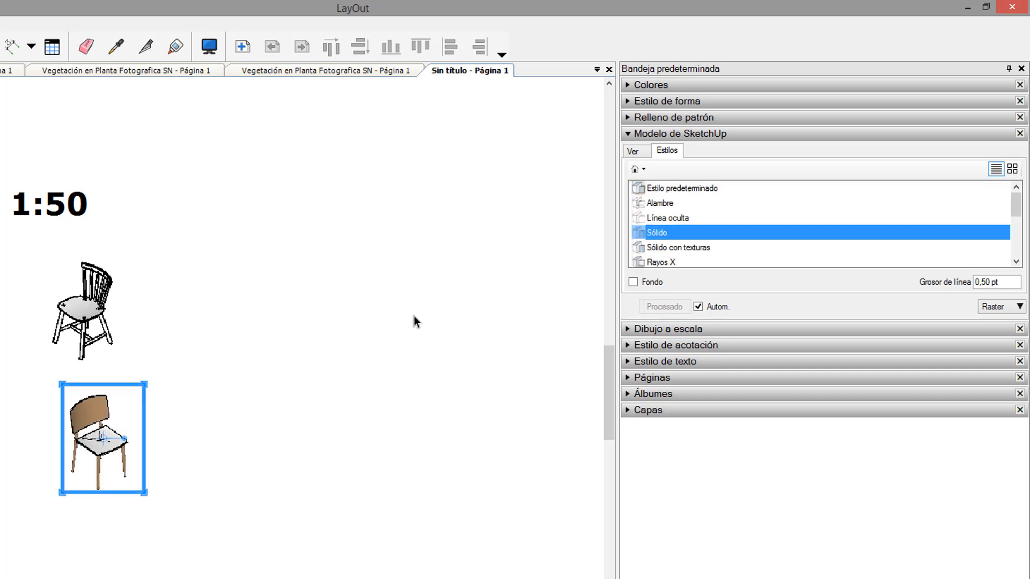
{"action": "left_click", "coordinate": [354, 330]}
{"action": "scroll", "coordinate": [69, 419], "scroll_direction": "up", "scroll_amount": 3}
{"action": "scroll", "coordinate": [45, 395], "scroll_direction": "down", "scroll_amount": 2}
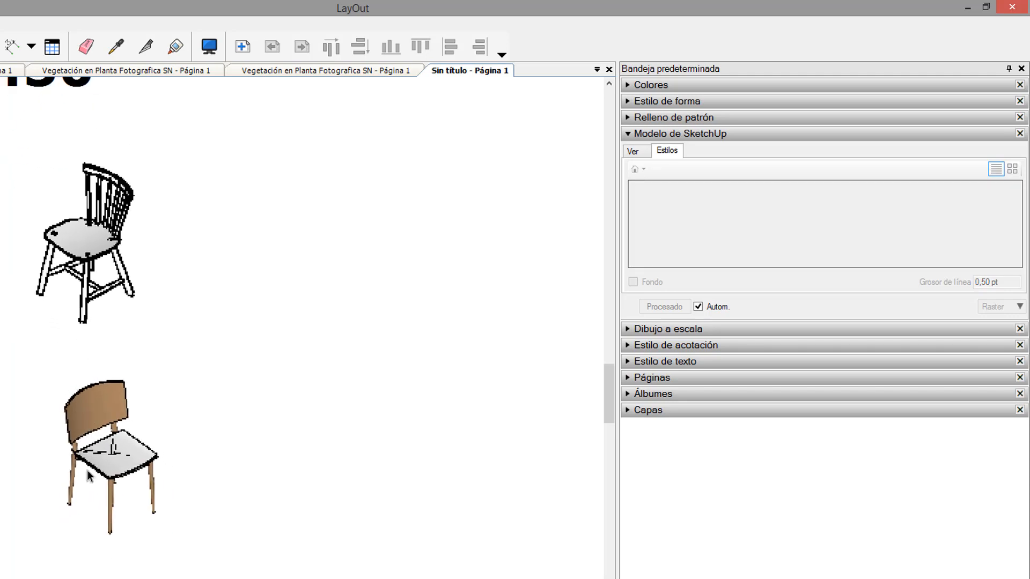
{"action": "scroll", "coordinate": [43, 394], "scroll_direction": "down", "scroll_amount": 3}
- Copy the four chairs of the 1:100 and 1:50 groups sideways and repeat the copy four times (*4) at equal spacing
{"action": "left_click", "coordinate": [14, 306]}
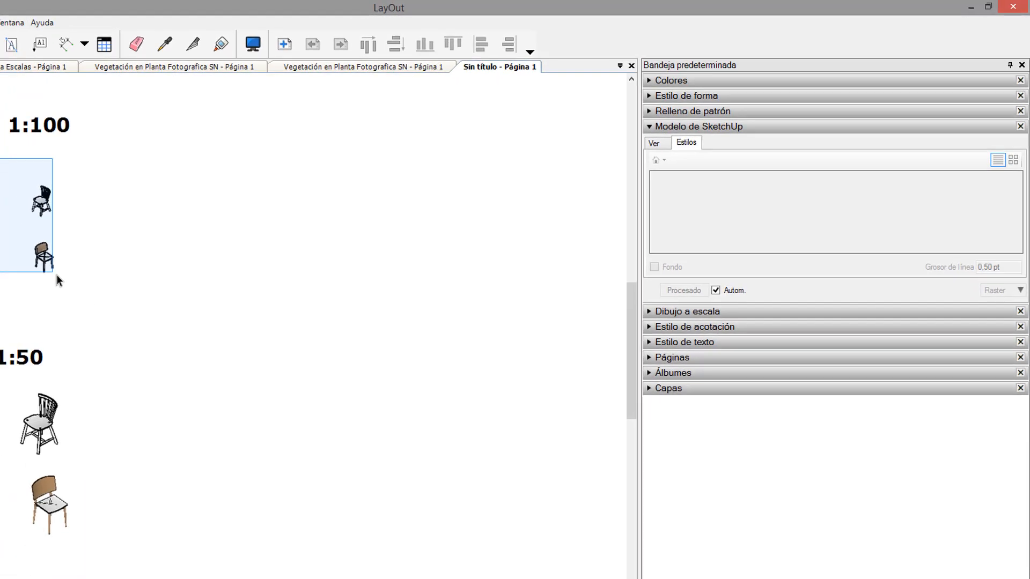
{"action": "left_click_drag", "start_coordinate": [248, 242], "coordinate": [249, 241]}
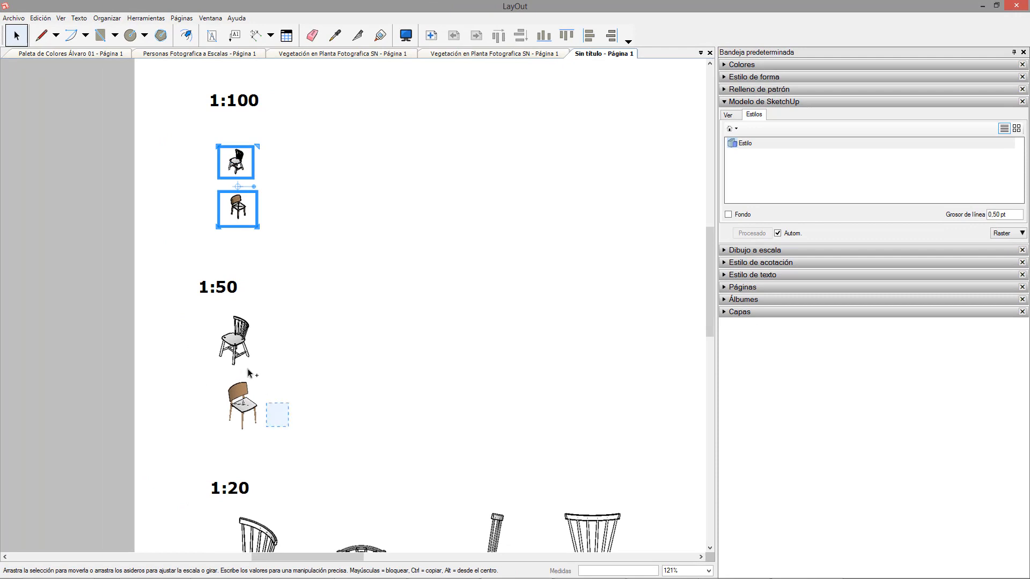
{"action": "left_click_drag", "start_coordinate": [247, 372], "coordinate": [209, 309], "text": "ctrl"}
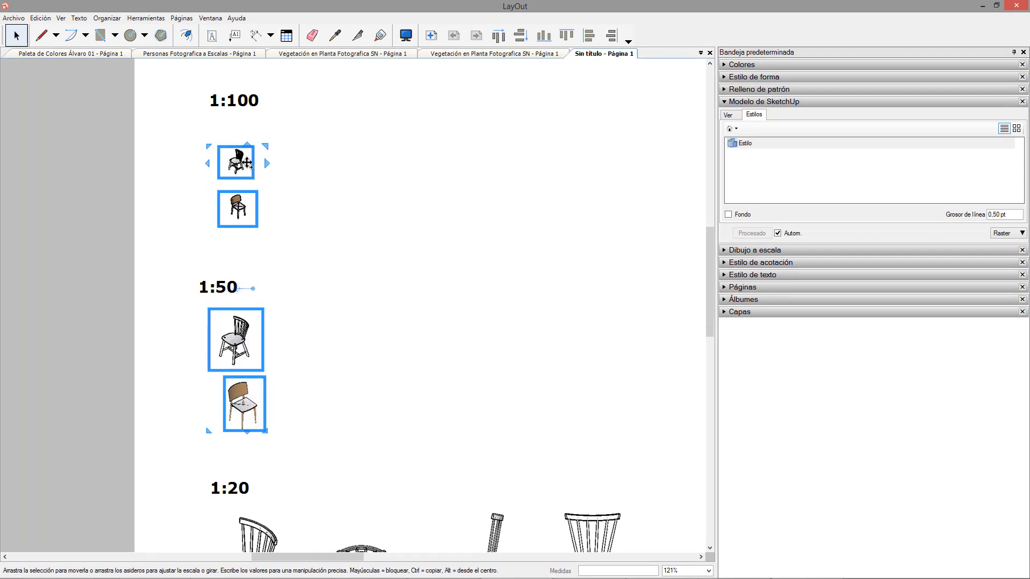
{"action": "left_click_drag", "start_coordinate": [246, 162], "coordinate": [321, 161], "text": "ctrl"}
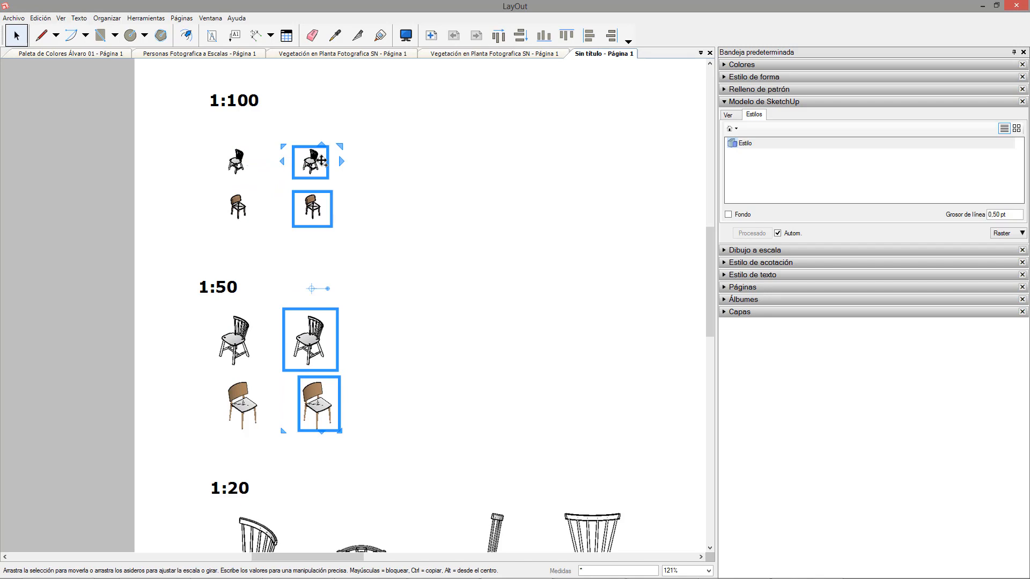
{"action": "key", "text": "Return"}
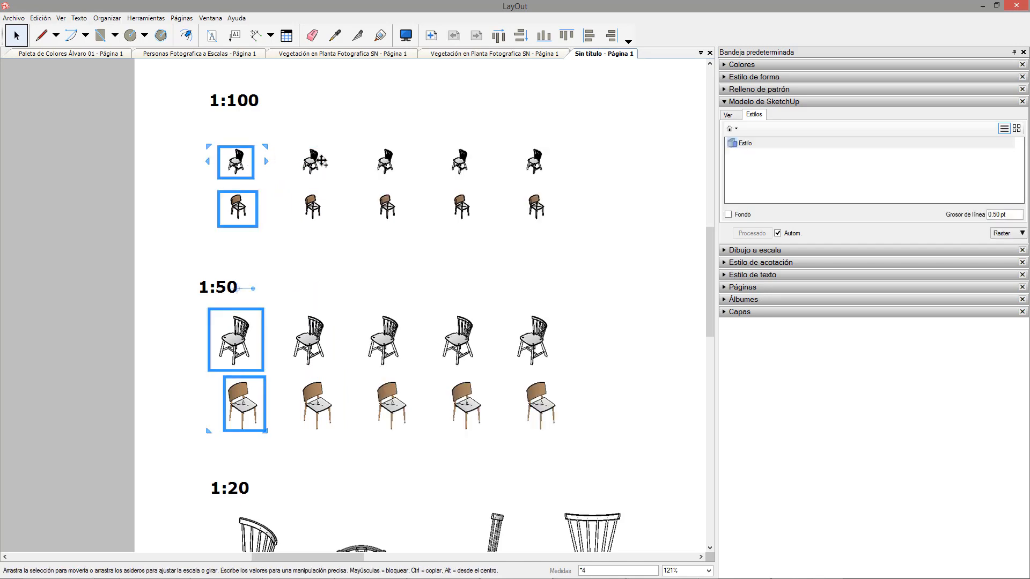
- Set the four chairs in the second column of the 1:100 and 1:50 groups to the Arriba standard view
{"action": "left_click", "coordinate": [445, 252]}
{"action": "left_click_drag", "start_coordinate": [318, 148], "coordinate": [306, 424]}
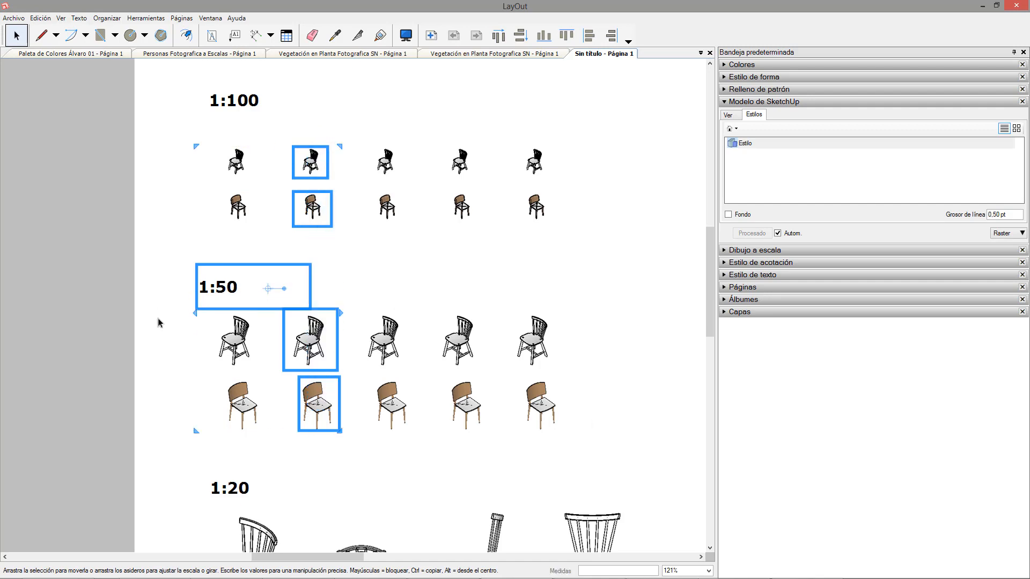
{"action": "left_click", "coordinate": [212, 280], "text": "shift"}
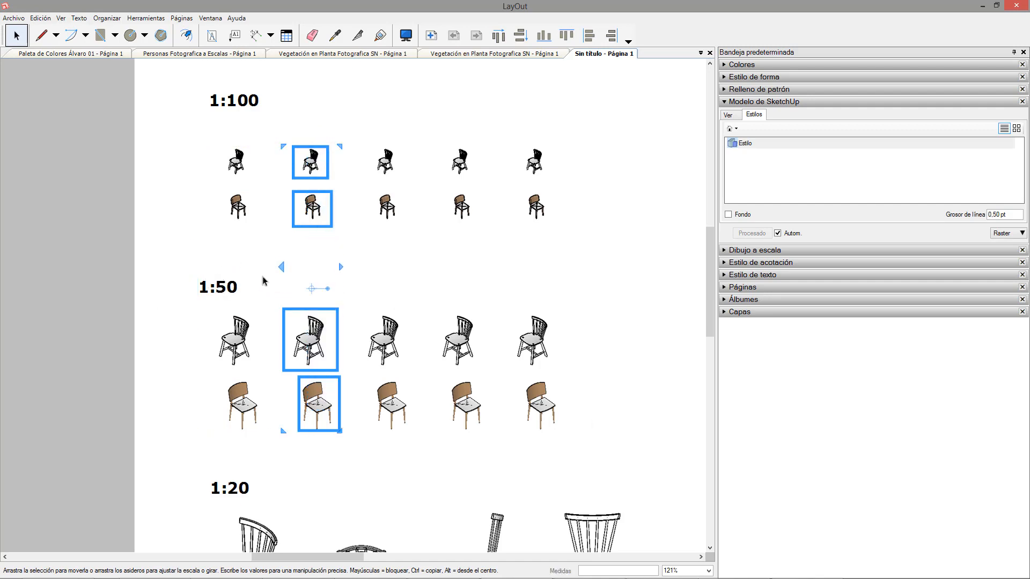
{"action": "left_click", "coordinate": [729, 115]}
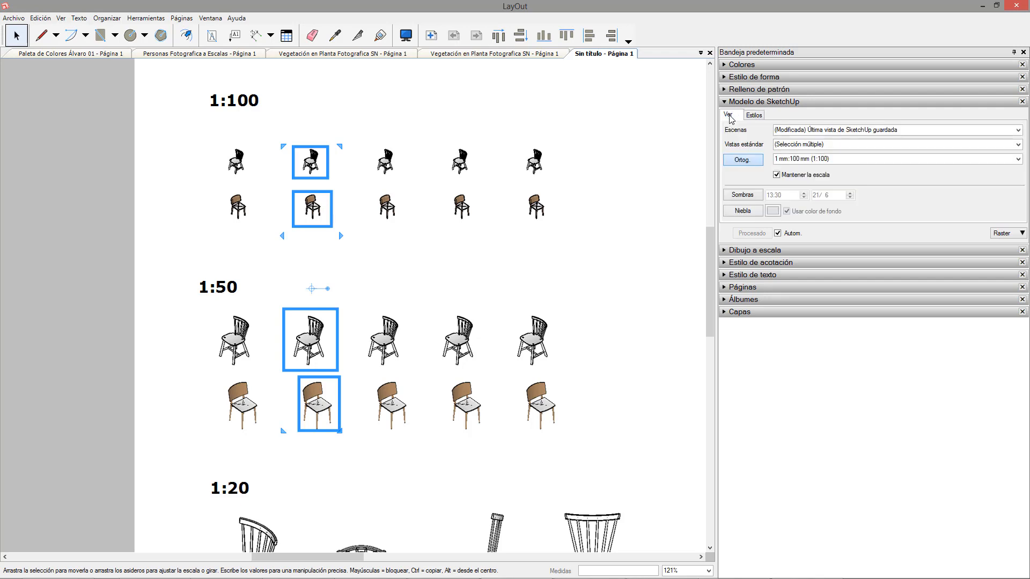
{"action": "left_click", "coordinate": [1018, 130]}
{"action": "left_click", "coordinate": [1018, 130]}
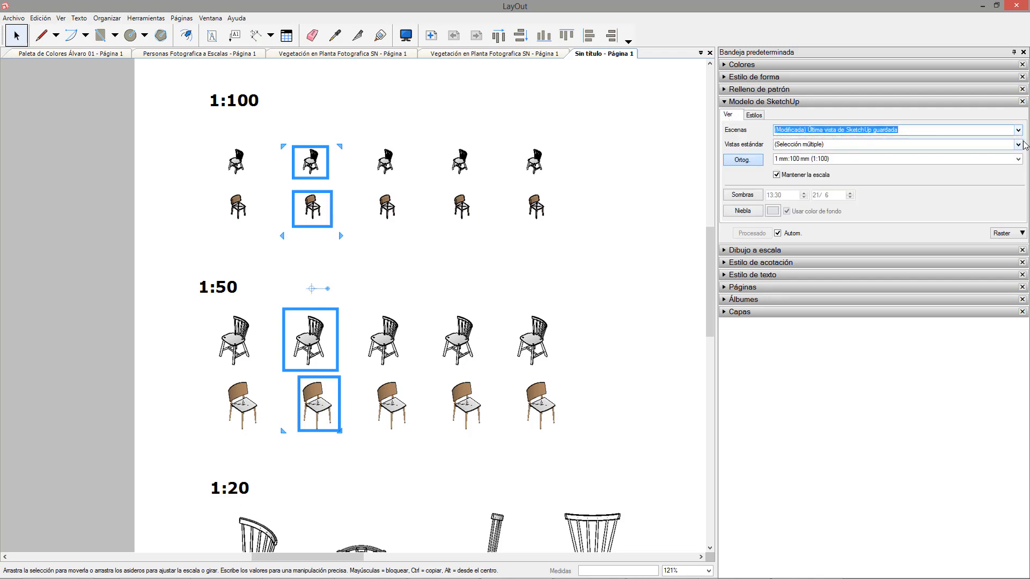
{"action": "left_click", "coordinate": [1018, 145]}
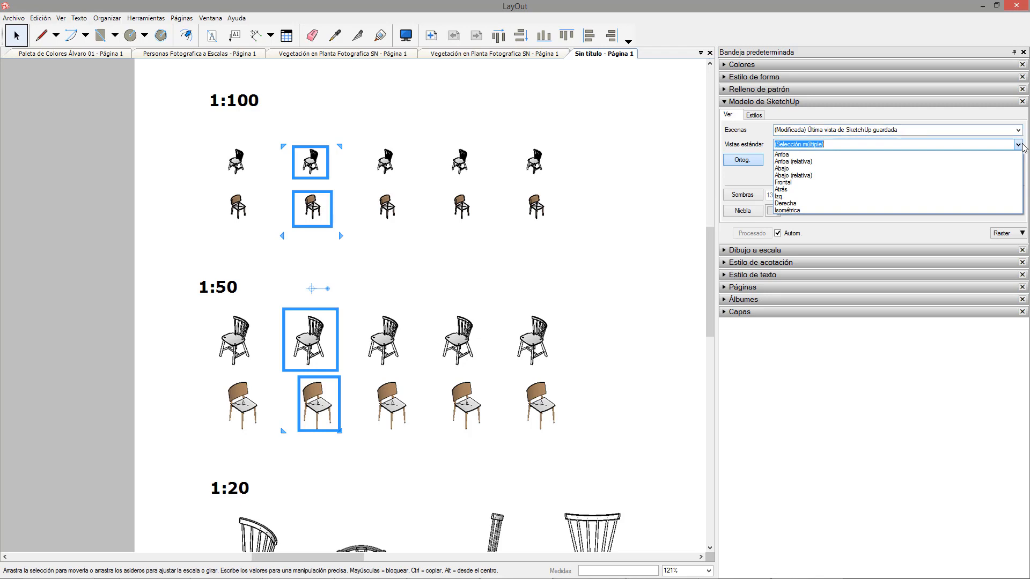
{"action": "left_click", "coordinate": [787, 156]}
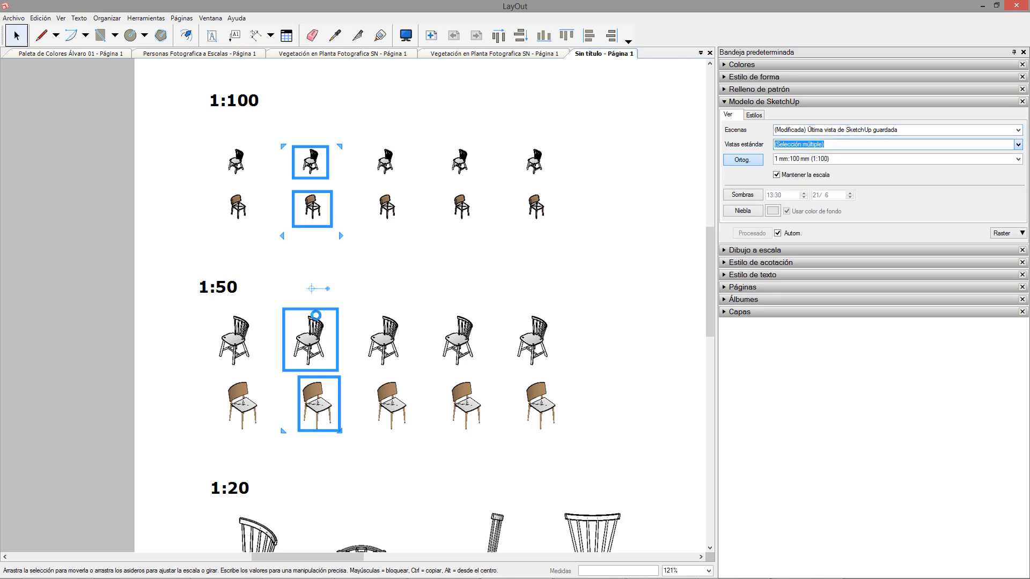
- Set the four chairs in the third column of the 1:100 and 1:50 groups to the Frontal standard view
{"action": "left_click_drag", "start_coordinate": [416, 449], "coordinate": [385, 161]}
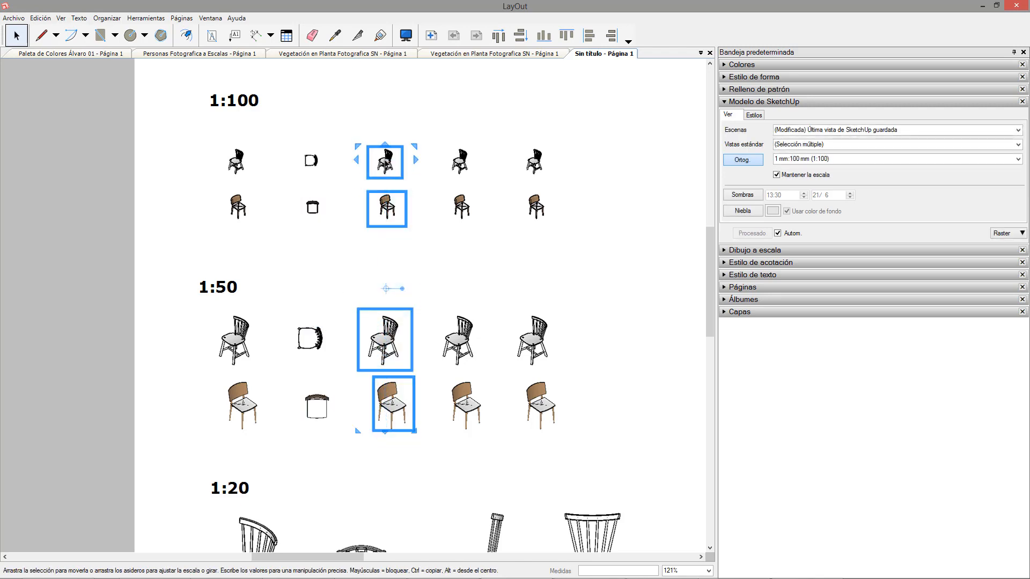
{"action": "left_click", "coordinate": [1018, 144]}
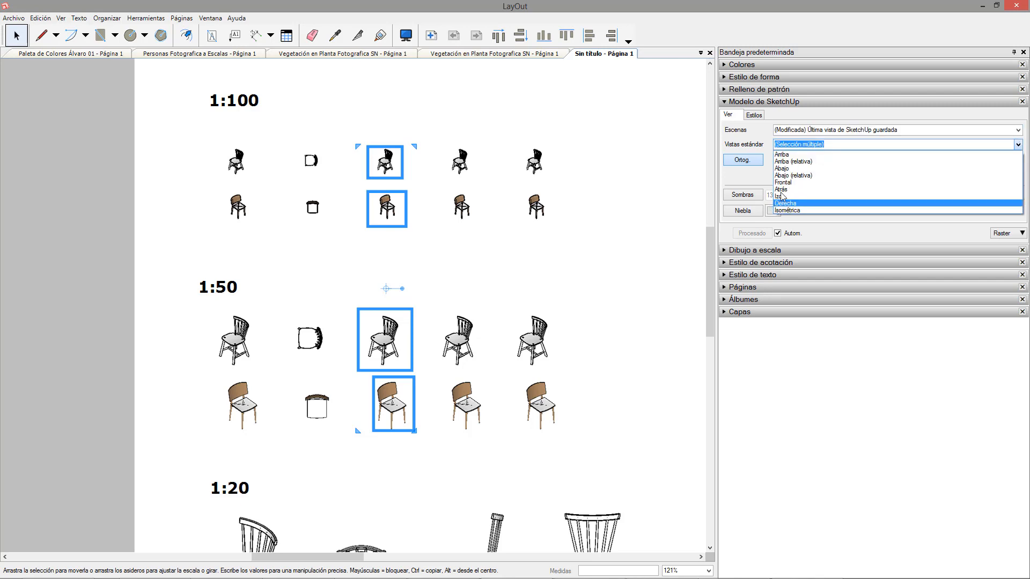
{"action": "left_click", "coordinate": [798, 183]}
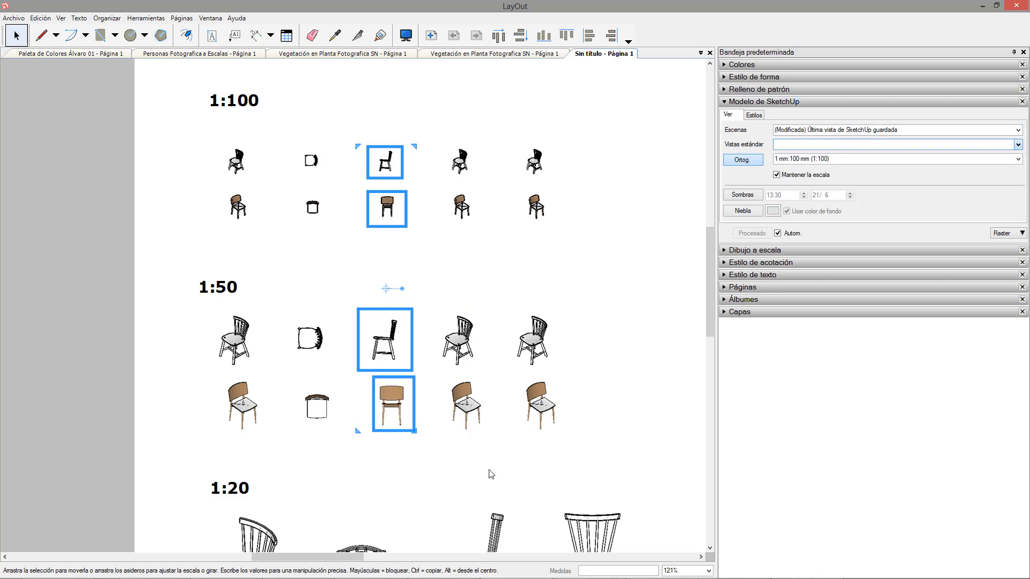
- Set the four chairs in the fourth column of the 1:100 and 1:50 groups to the Derecha standard view
{"action": "left_click", "coordinate": [462, 166]}
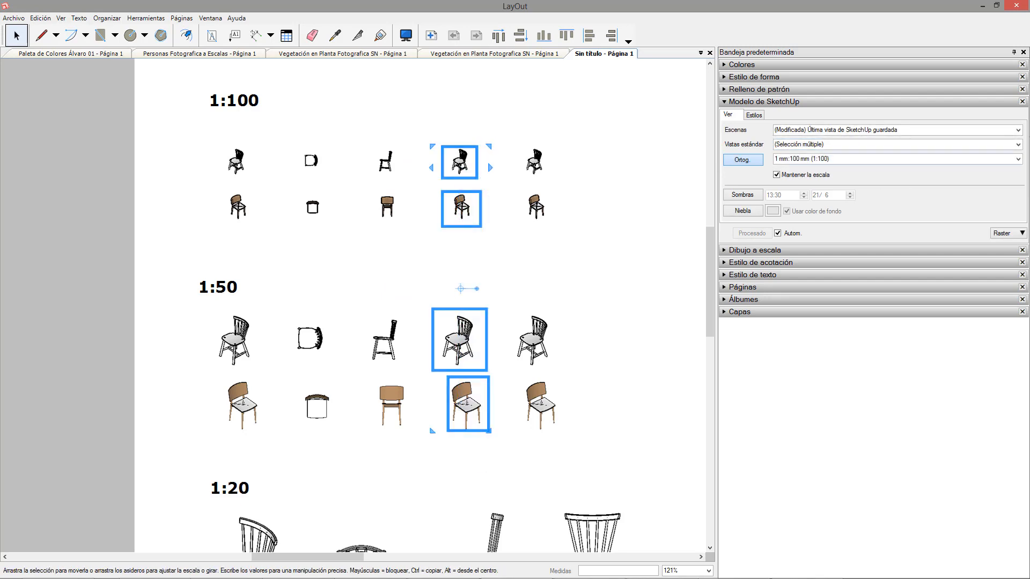
{"action": "left_click", "coordinate": [1019, 133]}
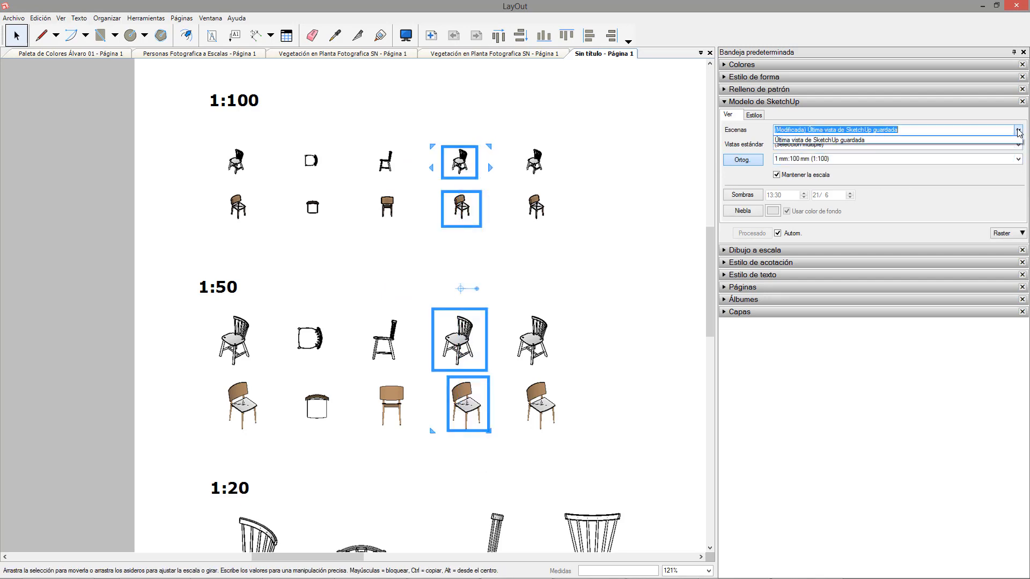
{"action": "left_click", "coordinate": [1019, 146]}
{"action": "left_click", "coordinate": [1019, 145]}
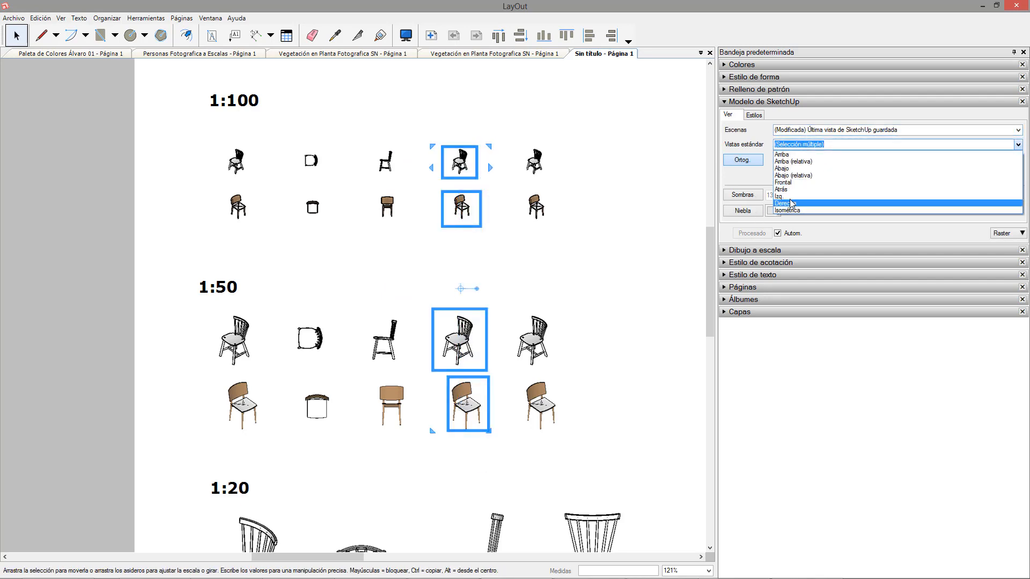
{"action": "left_click", "coordinate": [791, 202]}
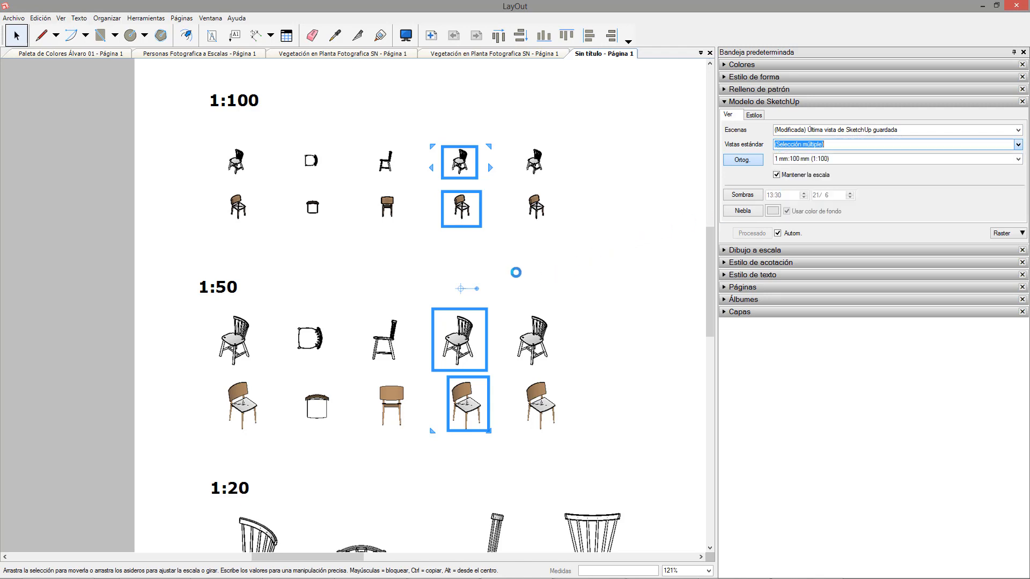
- Delete the surplus fifth column of chairs from the 1:100 and 1:50 groups
{"action": "left_click", "coordinate": [519, 278]}
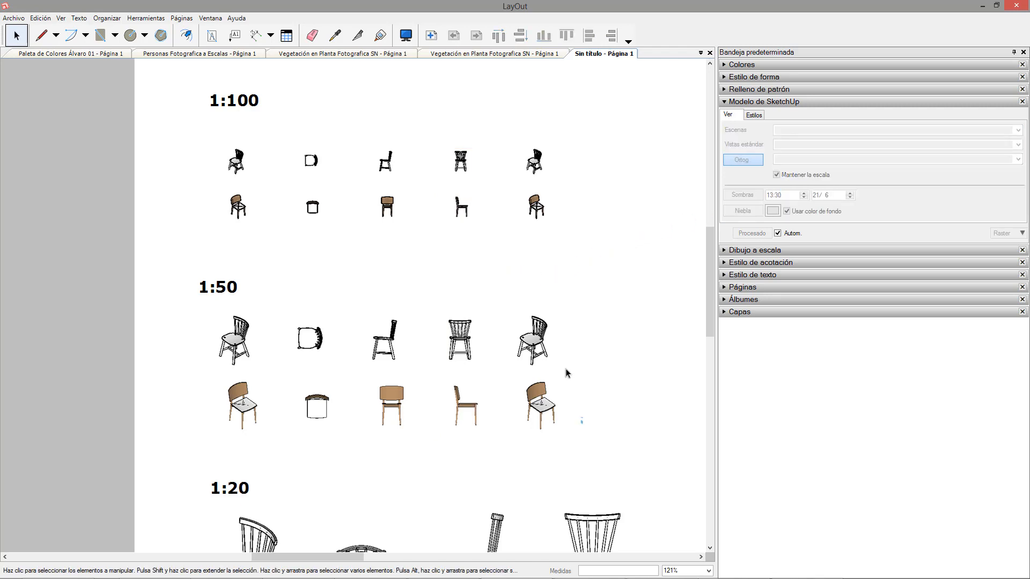
{"action": "left_click_drag", "start_coordinate": [583, 434], "coordinate": [534, 143]}
{"action": "key", "text": "Delete"}
- Measure the sheet width needed to contain all the chairs with the Dimension tool, without keeping the dimension
{"action": "scroll", "coordinate": [364, 184], "scroll_direction": "down", "scroll_amount": 1}
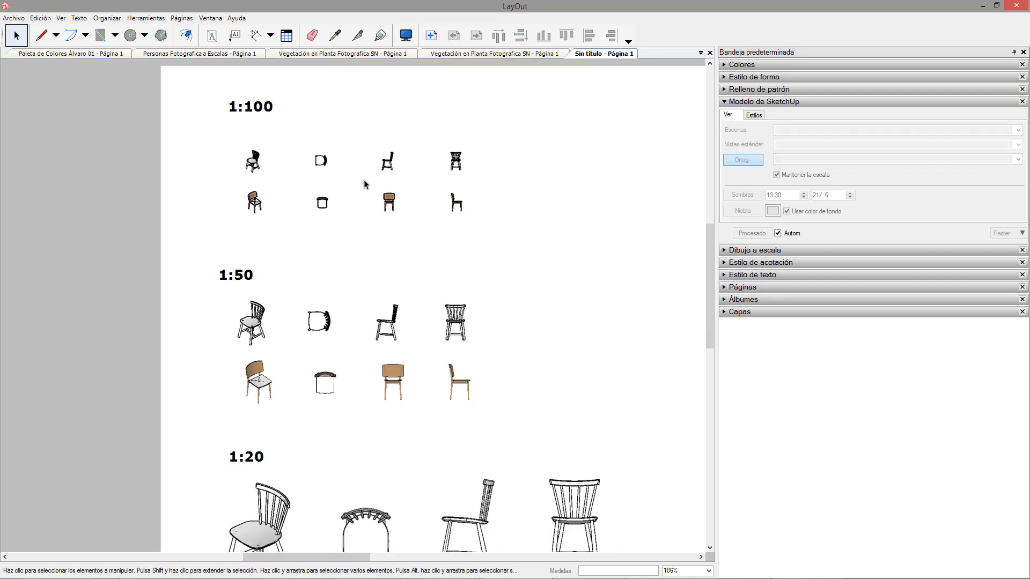
{"action": "scroll", "coordinate": [364, 184], "scroll_direction": "down", "scroll_amount": 3}
{"action": "middle_click_drag", "start_coordinate": [448, 357], "coordinate": [369, 319]}
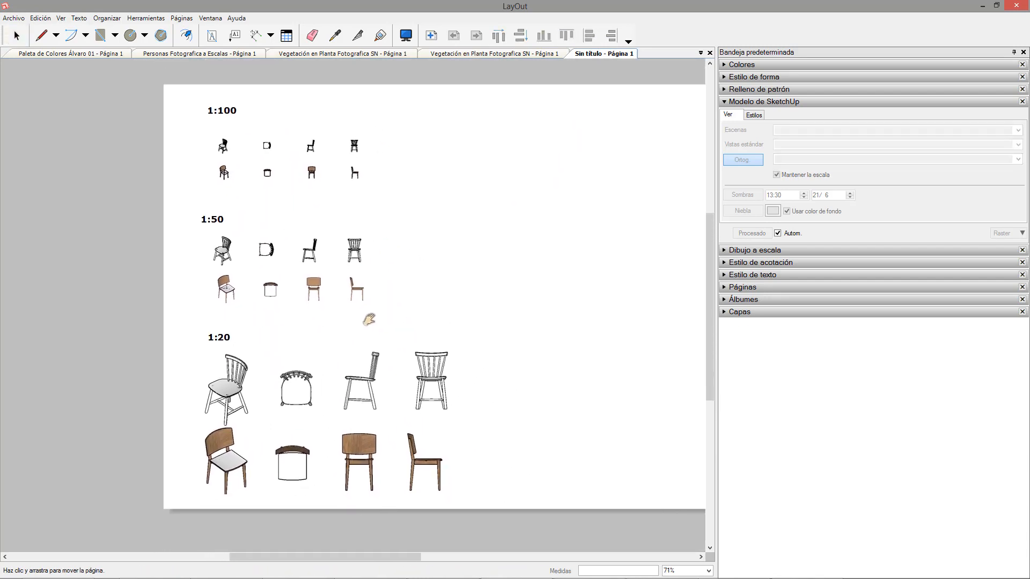
{"action": "scroll", "coordinate": [372, 303], "scroll_direction": "down", "scroll_amount": 2}
{"action": "left_click", "coordinate": [41, 35]}
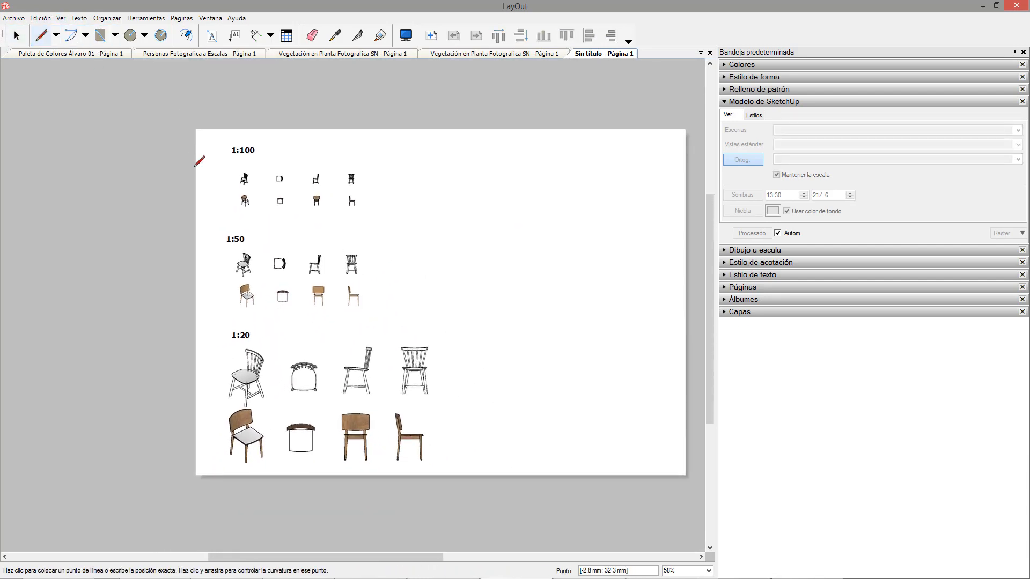
{"action": "left_click", "coordinate": [256, 36]}
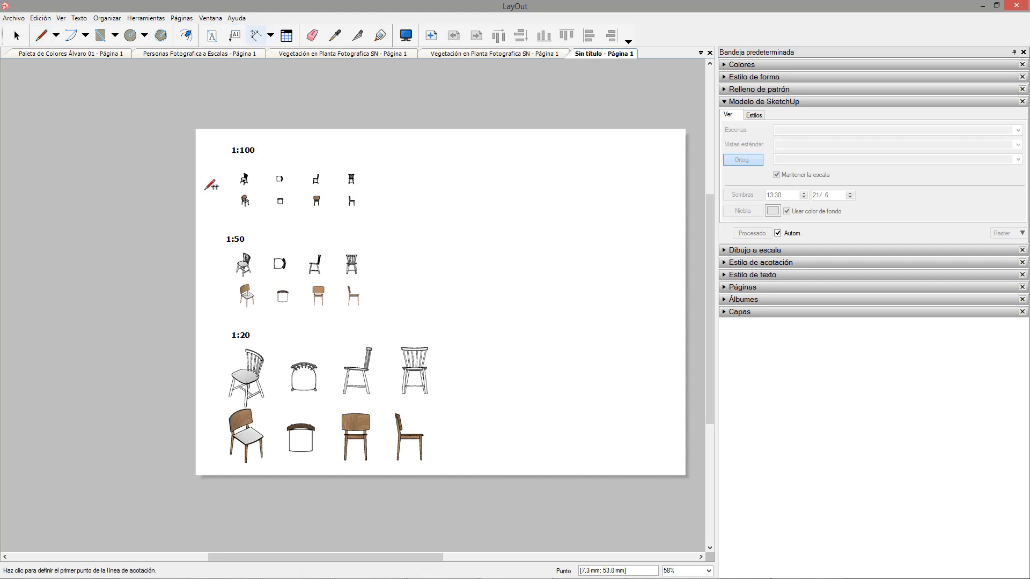
{"action": "left_click", "coordinate": [205, 187]}
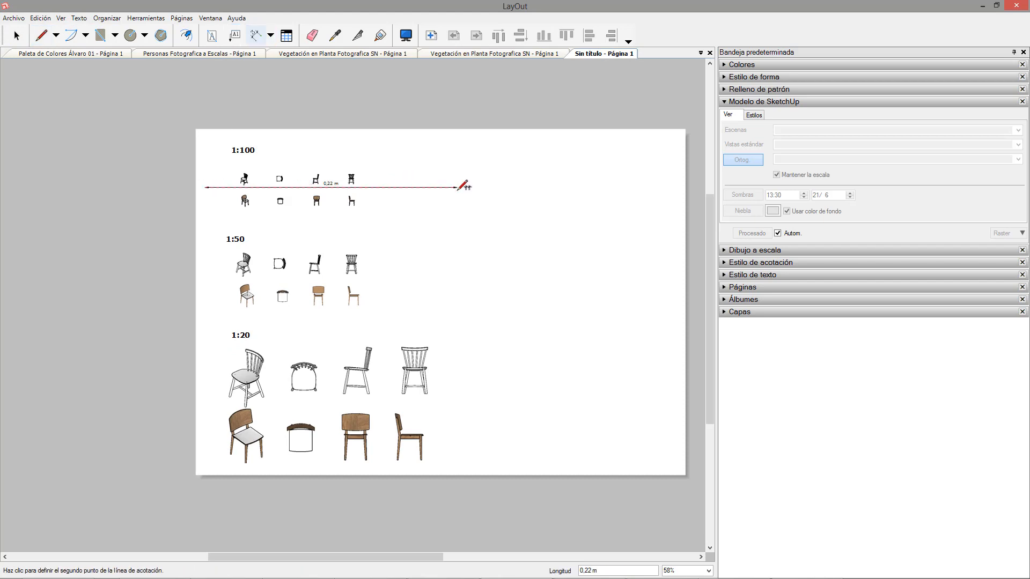
{"action": "key", "text": "space"}
- Set the paper width to 250 mm in the document setup
{"action": "left_click", "coordinate": [13, 18]}
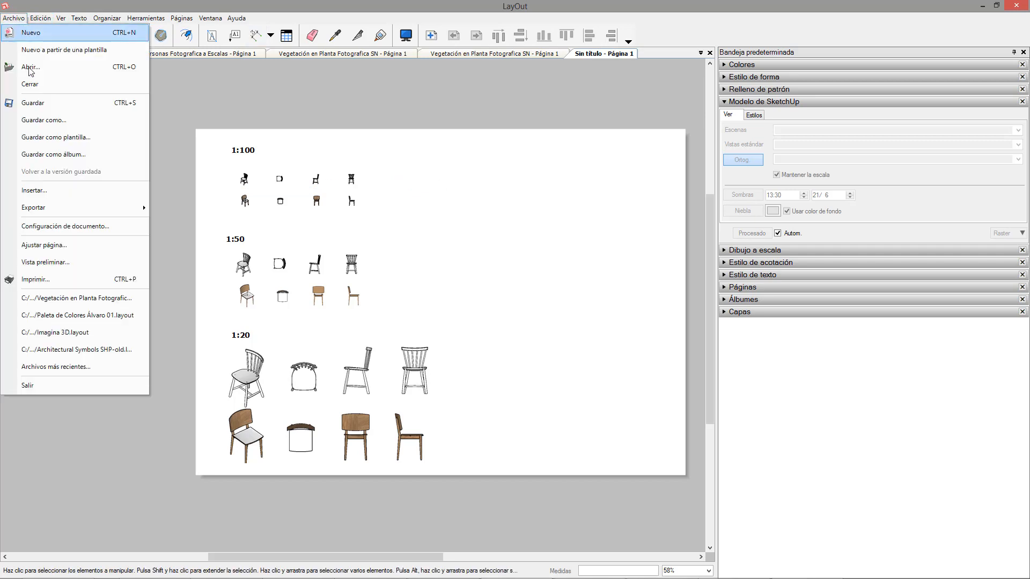
{"action": "left_click", "coordinate": [64, 226]}
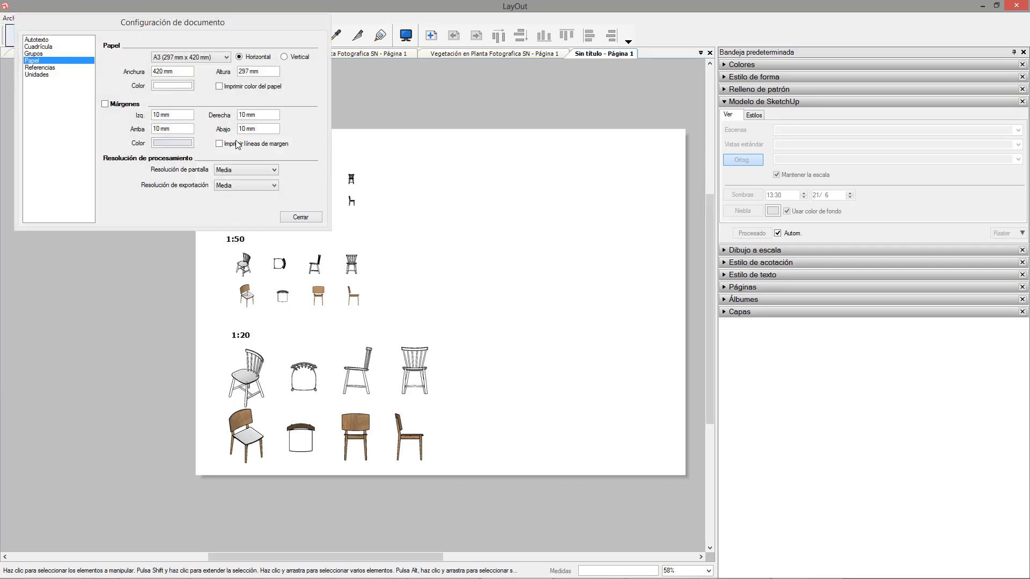
{"action": "left_click_drag", "start_coordinate": [264, 69], "coordinate": [131, 69]}
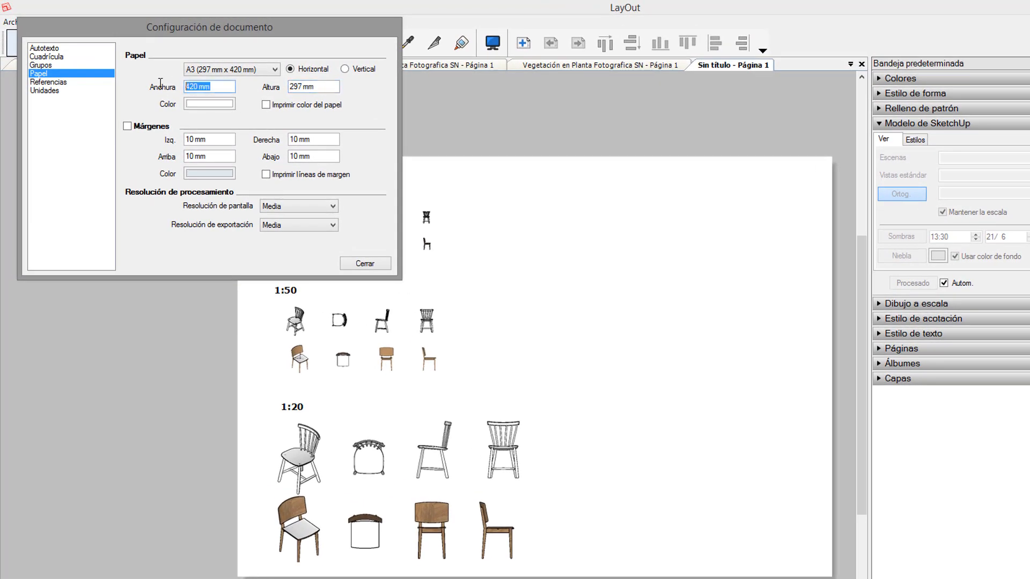
{"action": "type", "text": "250"}
{"action": "key", "text": "Tab"}
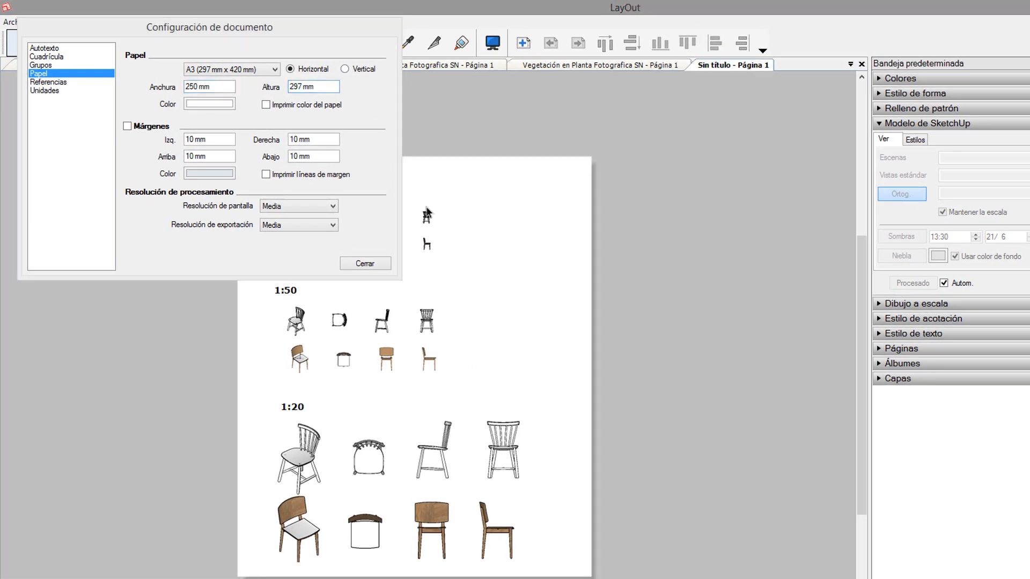
{"action": "left_click", "coordinate": [364, 265]}
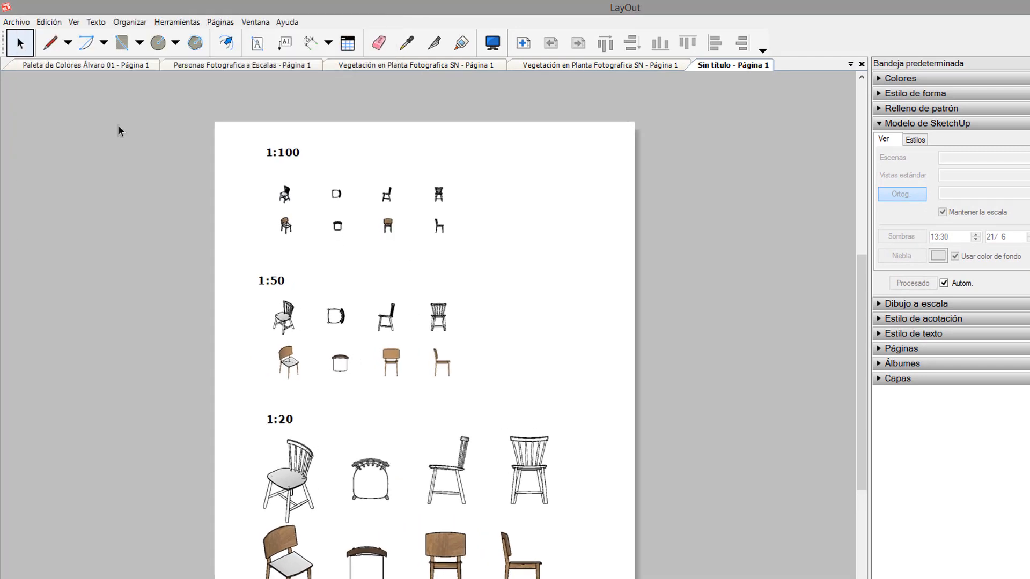
- Save the chair sheet as an album named "Silla tipo 1" in the ProgramData SketchUp 2018 album folder
{"action": "left_click", "coordinate": [18, 22]}
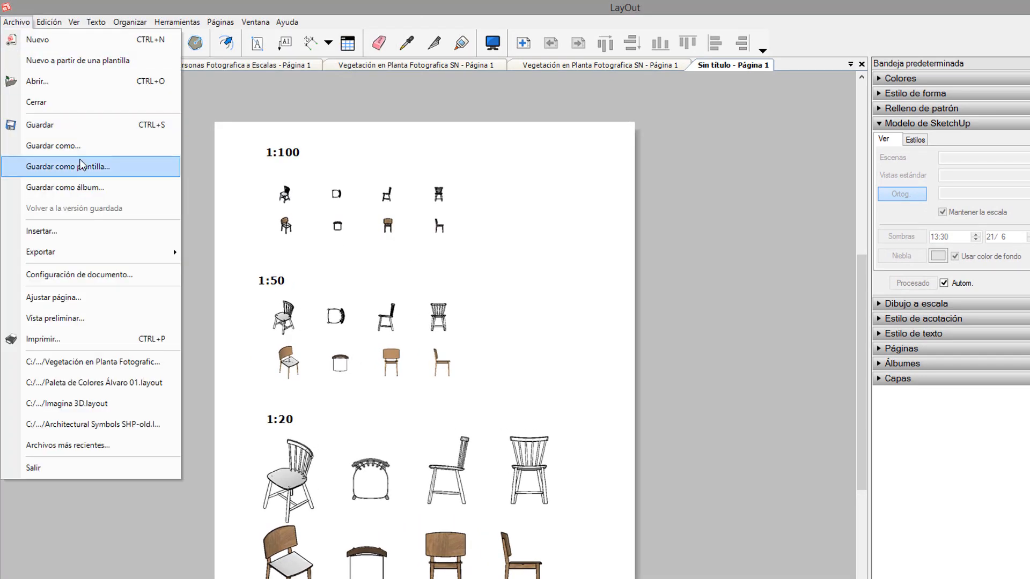
{"action": "left_click", "coordinate": [94, 189]}
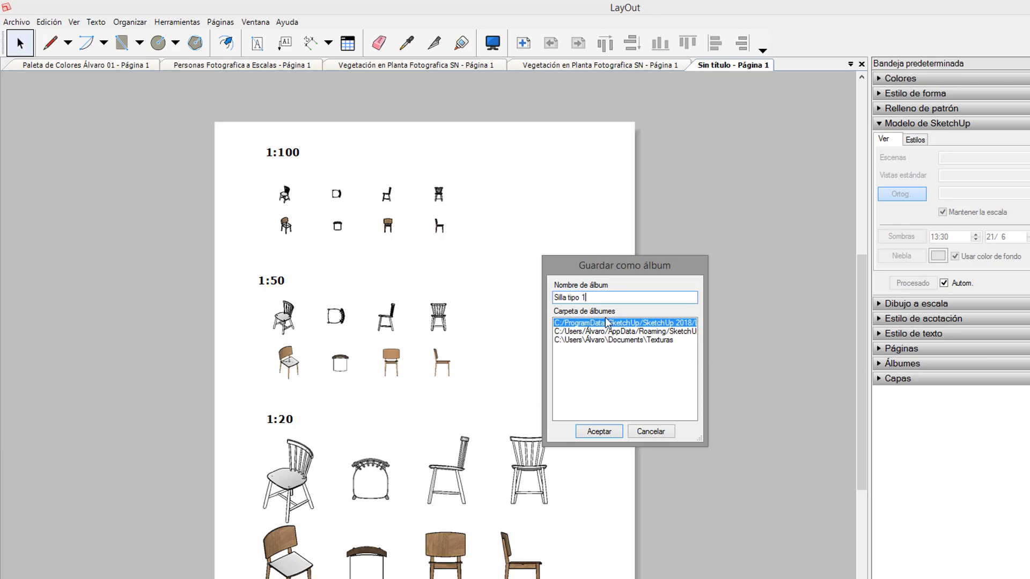
{"action": "left_click", "coordinate": [598, 432]}
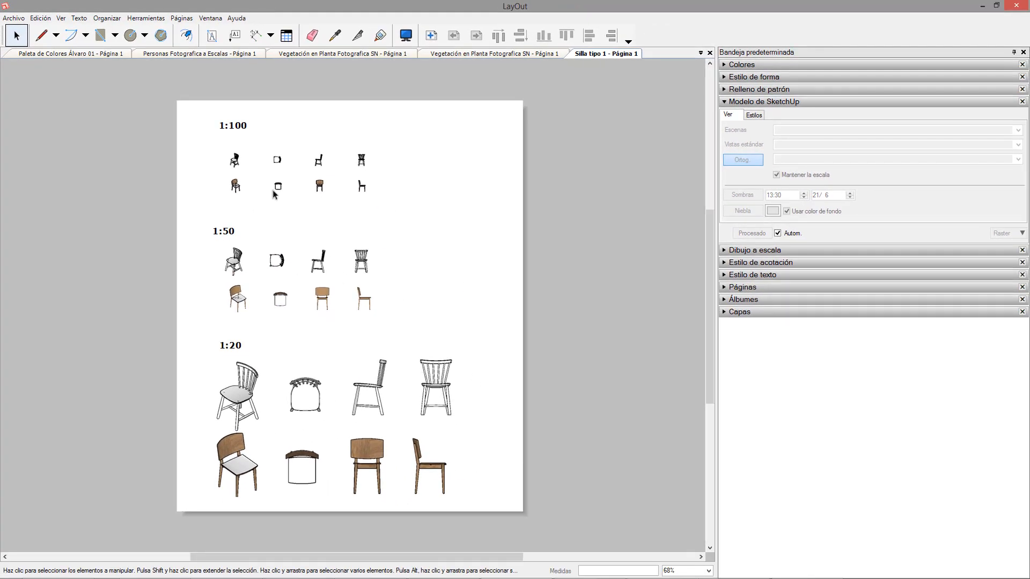
- Switch to the Sin título presentation sheet and load the Silla tipo 1 album
{"action": "left_click", "coordinate": [69, 55]}
{"action": "left_click", "coordinate": [66, 54]}
{"action": "scroll", "coordinate": [515, 390], "scroll_direction": "up", "scroll_amount": 2}
{"action": "middle_click_drag", "start_coordinate": [471, 357], "coordinate": [394, 336]}
{"action": "left_click", "coordinate": [724, 102]}
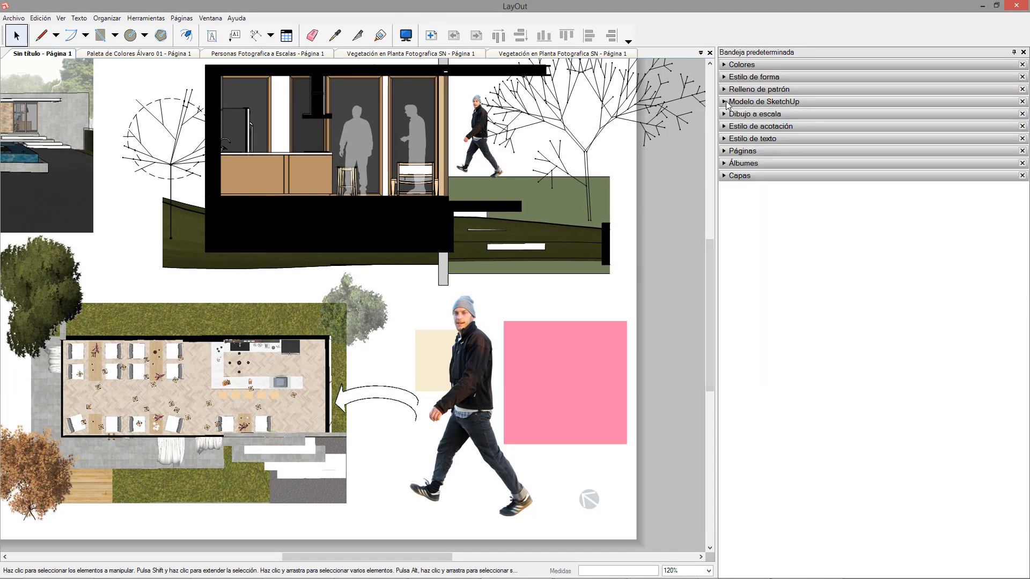
{"action": "left_click", "coordinate": [724, 164]}
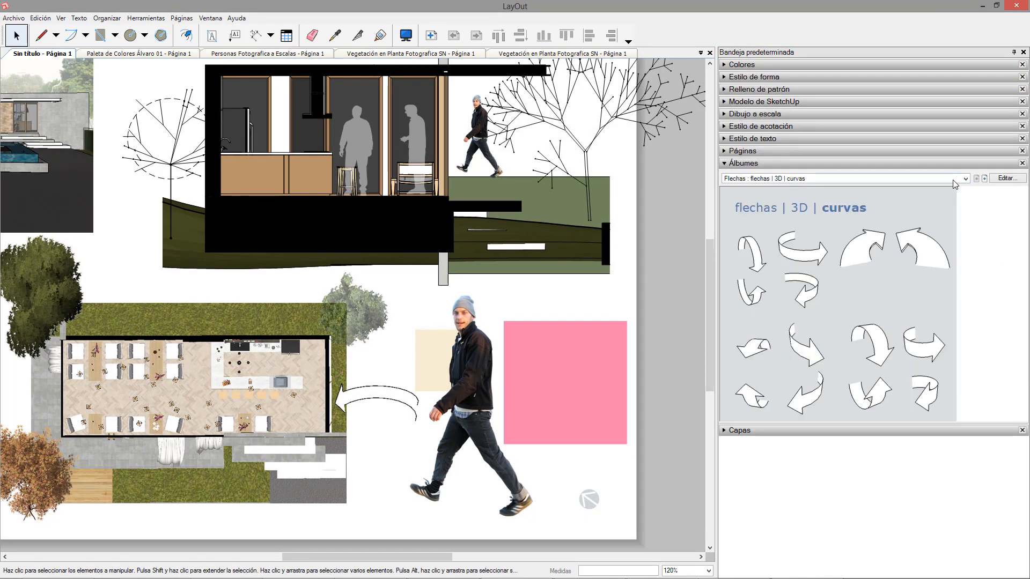
{"action": "left_click", "coordinate": [954, 180]}
{"action": "left_click", "coordinate": [757, 290]}
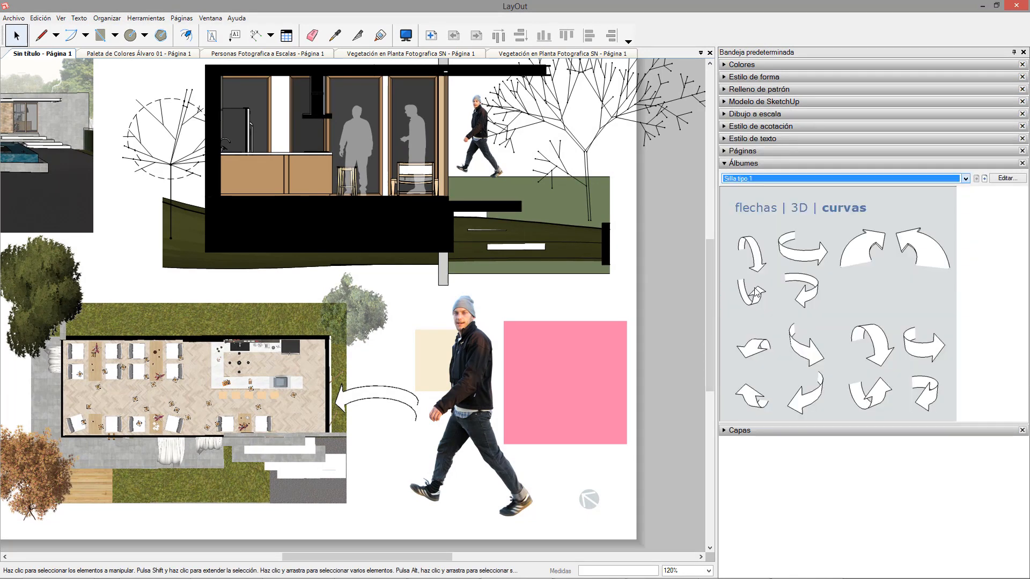
{"action": "scroll", "coordinate": [758, 311], "scroll_direction": "down", "scroll_amount": 1}
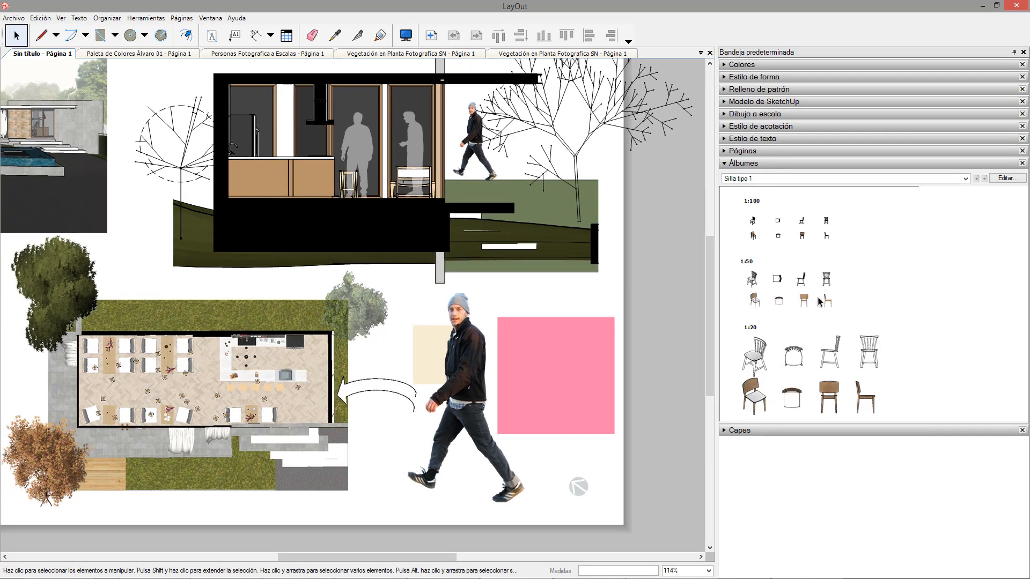
- Place the 1:50 wooden chair's side view above the pink square and the 1:50 spindle-back chair's top view on the floor plan
{"action": "left_click_drag", "start_coordinate": [458, 190], "coordinate": [558, 294]}
{"action": "left_click", "coordinate": [457, 179]}
{"action": "left_click_drag", "start_coordinate": [294, 381], "coordinate": [398, 460]}
{"action": "key", "text": "Delete"}
{"action": "left_click_drag", "start_coordinate": [337, 405], "coordinate": [304, 400]}
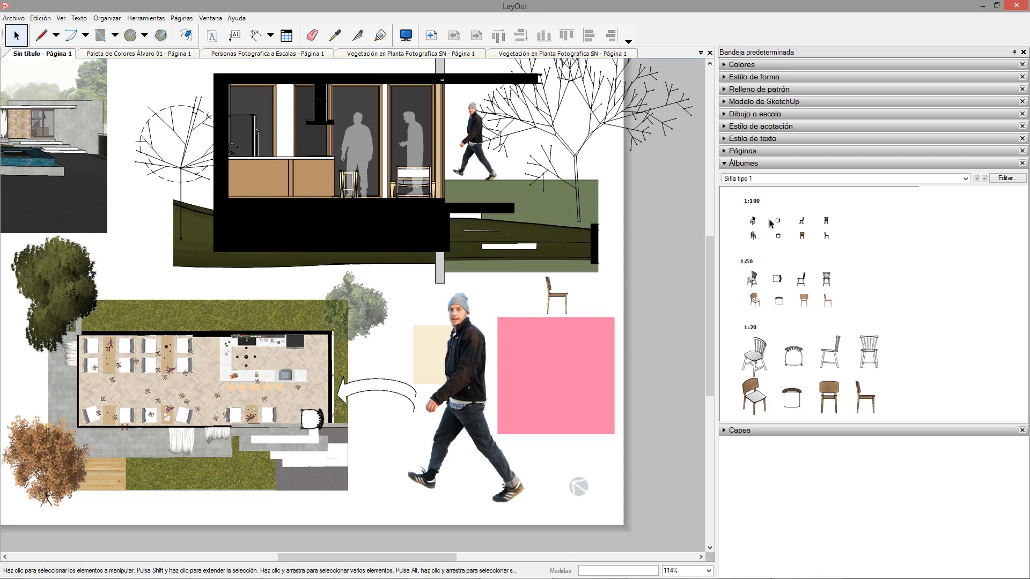
- Replace the top-view chair on the floor plan with the 1:100 spindle-back chair from the album
{"action": "left_click_drag", "start_coordinate": [310, 372], "coordinate": [313, 399]}
{"action": "scroll", "coordinate": [309, 424], "scroll_direction": "up", "scroll_amount": 2}
{"action": "scroll", "coordinate": [309, 426], "scroll_direction": "down", "scroll_amount": 2}
- Set the floor plan's SketchUp model view to the 1 mm:100 mm (1:100) scale
{"action": "left_click", "coordinate": [310, 426]}
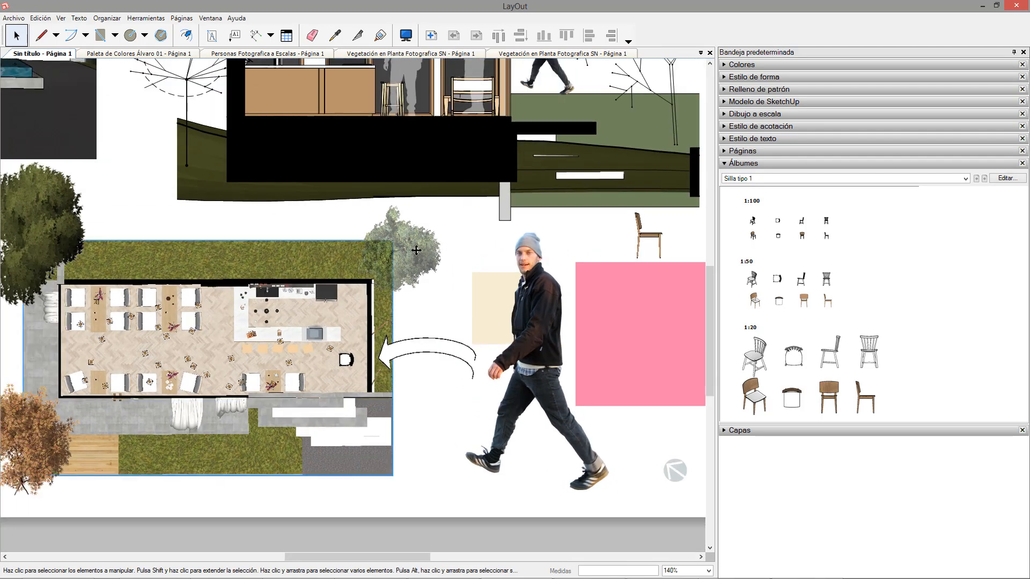
{"action": "scroll", "coordinate": [309, 426], "scroll_direction": "down", "scroll_amount": 1}
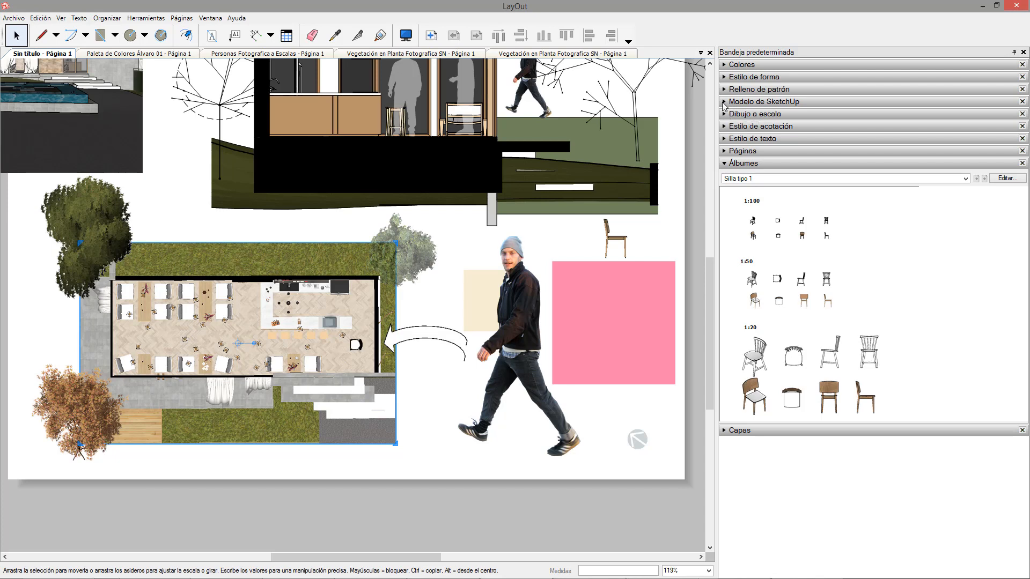
{"action": "left_click", "coordinate": [727, 102]}
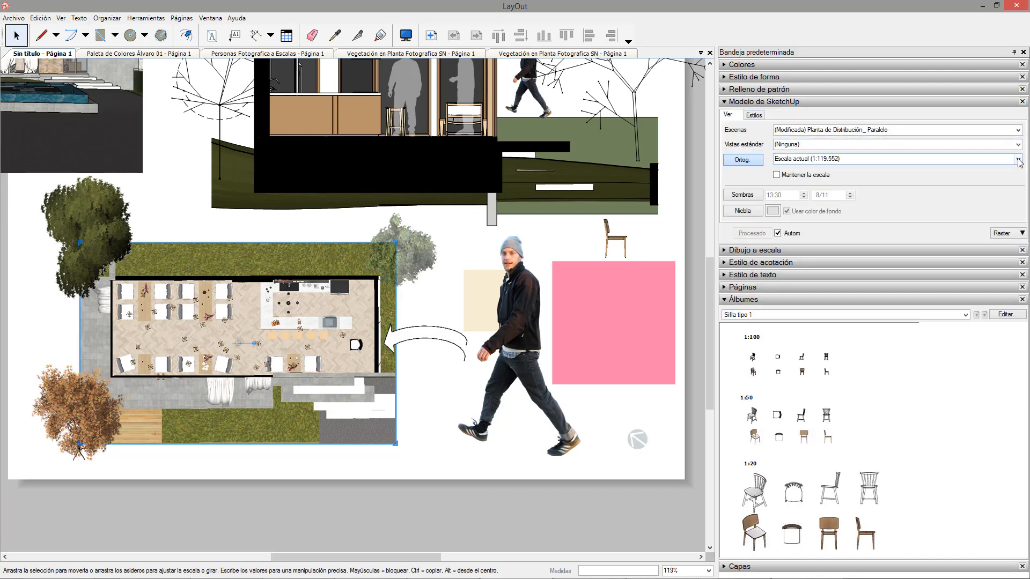
{"action": "left_click", "coordinate": [1018, 159]}
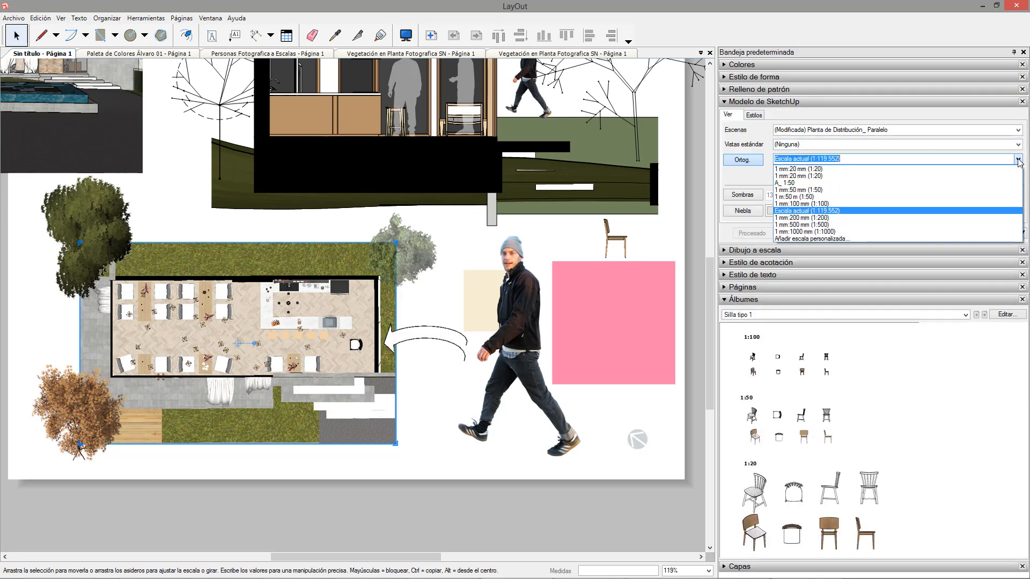
{"action": "left_click", "coordinate": [835, 205]}
- Move the top-view chair slightly toward the curved arrow, keeping it in the open area of the floor plan below the kitchen counter
{"action": "scroll", "coordinate": [345, 347], "scroll_direction": "up", "scroll_amount": 5}
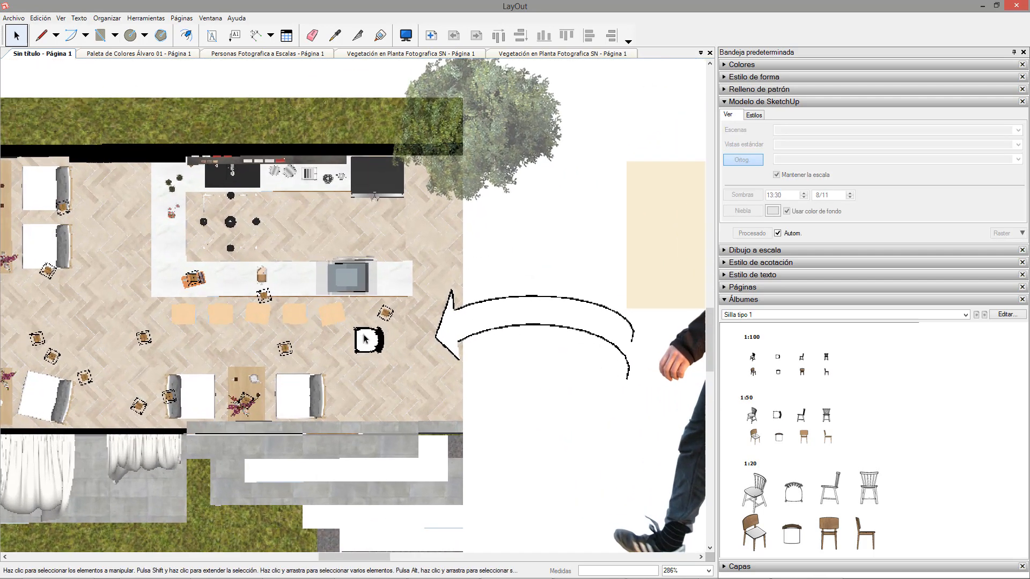
{"action": "left_click", "coordinate": [363, 338]}
{"action": "mouse_move", "coordinate": [363, 338]}
{"action": "left_mouse_down"}
{"action": "mouse_move", "coordinate": [389, 360]}
{"action": "mouse_move", "coordinate": [376, 349]}
{"action": "left_mouse_up"}
{"action": "scroll", "coordinate": [342, 309], "scroll_direction": "down", "scroll_amount": 2}
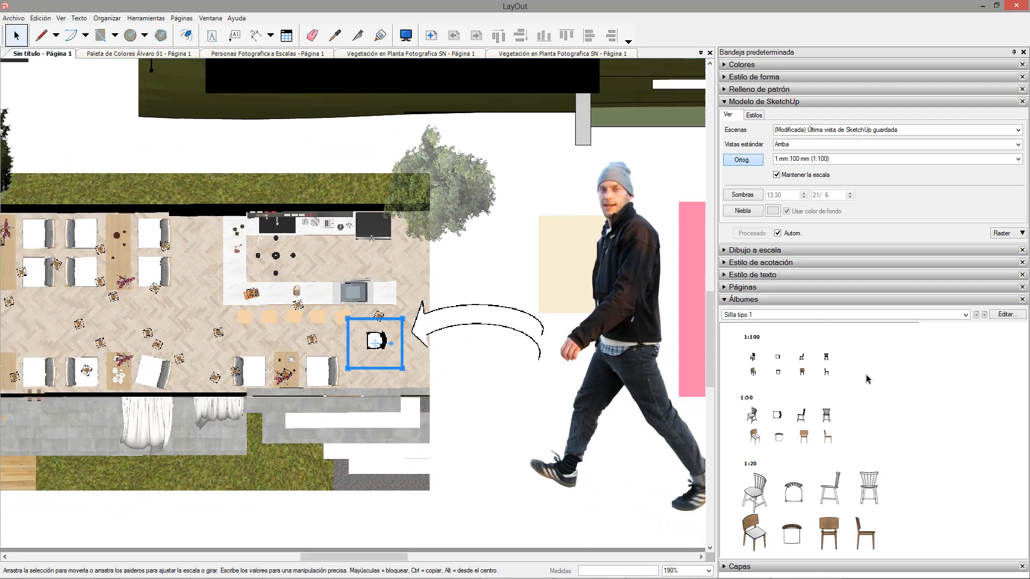
{"action": "scroll", "coordinate": [397, 392], "scroll_direction": "down", "scroll_amount": 8}
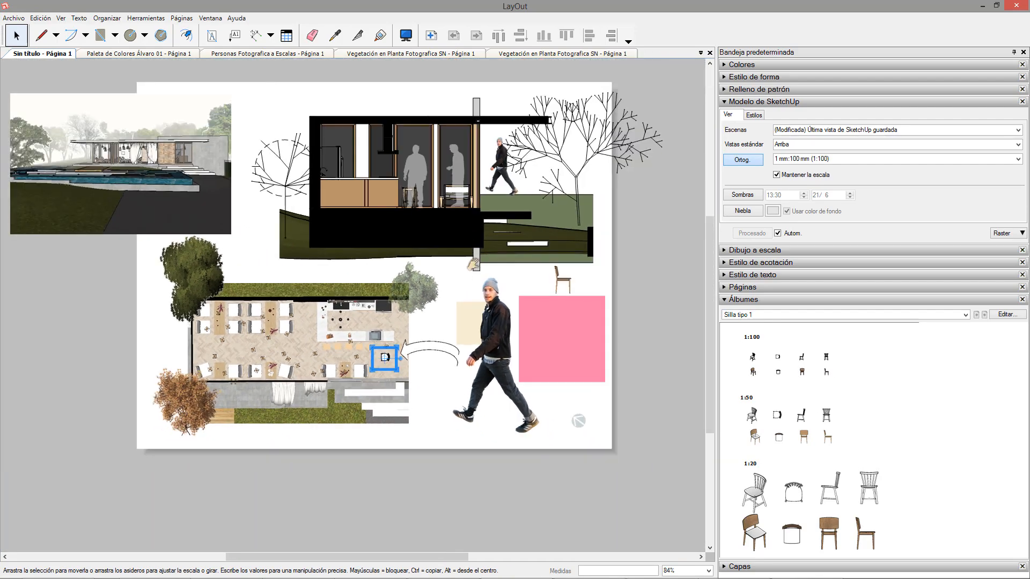
{"action": "middle_click_drag", "start_coordinate": [472, 264], "coordinate": [477, 320]}
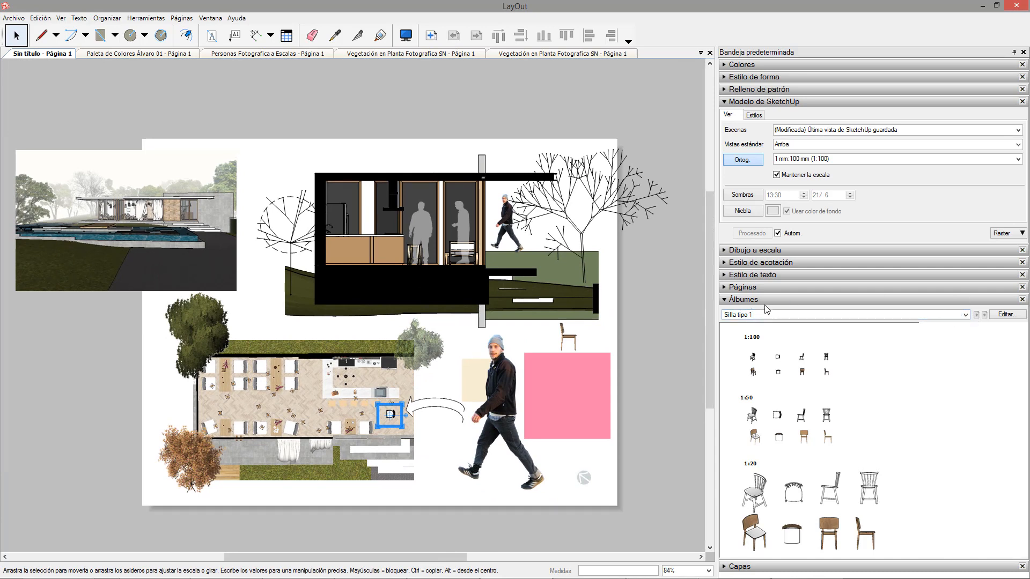
- Narrow the default tray to enlarge the drawing area, and clear the chair selection
{"action": "left_click", "coordinate": [774, 315]}
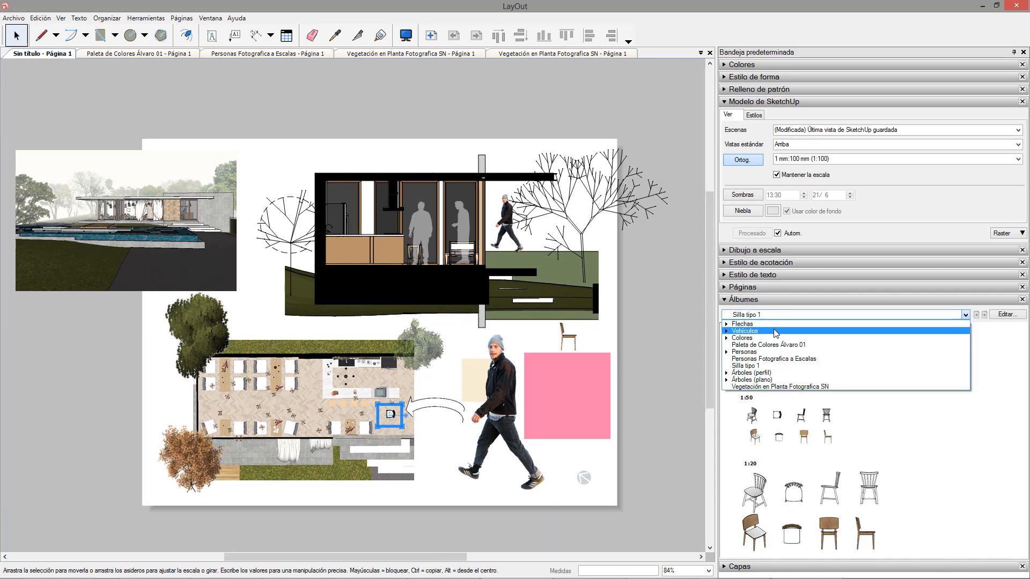
{"action": "left_click", "coordinate": [654, 317]}
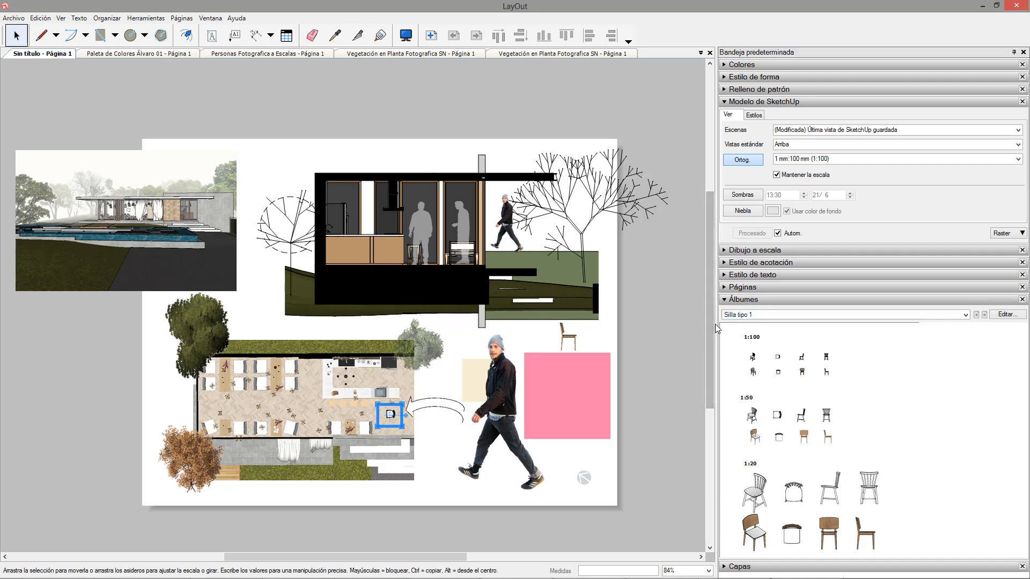
{"action": "left_click_drag", "start_coordinate": [776, 323], "coordinate": [788, 323]}
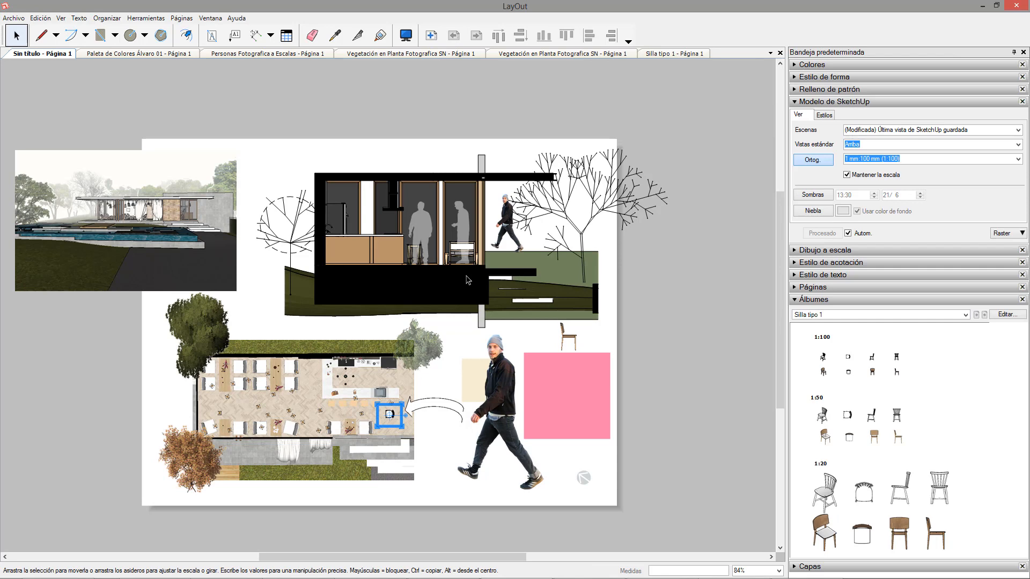
{"action": "scroll", "coordinate": [588, 368], "scroll_direction": "down", "scroll_amount": 2}
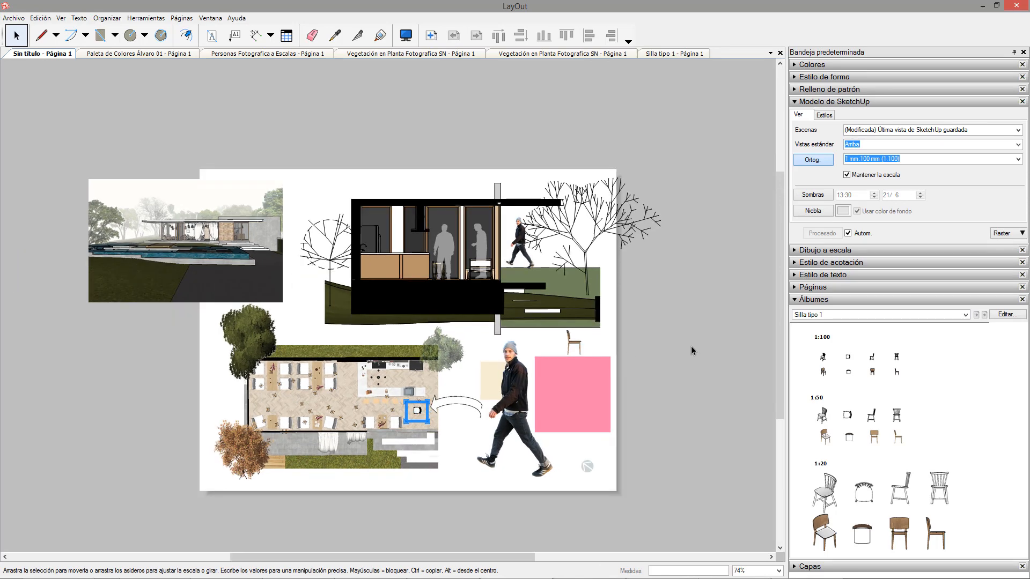
{"action": "key", "text": "Escape"}
{"action": "scroll", "coordinate": [590, 316], "scroll_direction": "down", "scroll_amount": 2}
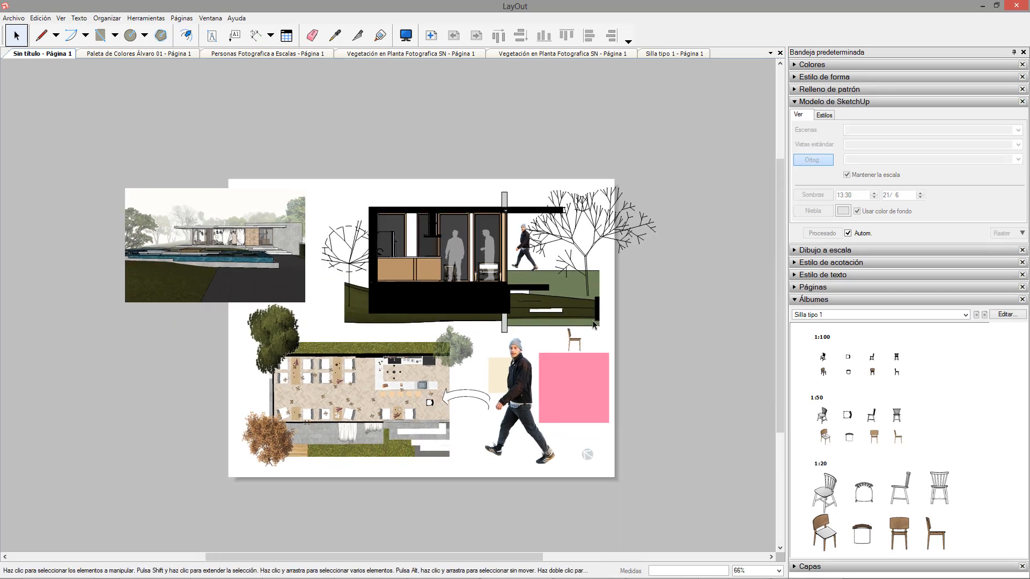
- In the Vegetación en Planta Fotografica SN document, open the Carpetas preferences and widen the dialog to read the full album folder paths
{"action": "left_click", "coordinate": [388, 53]}
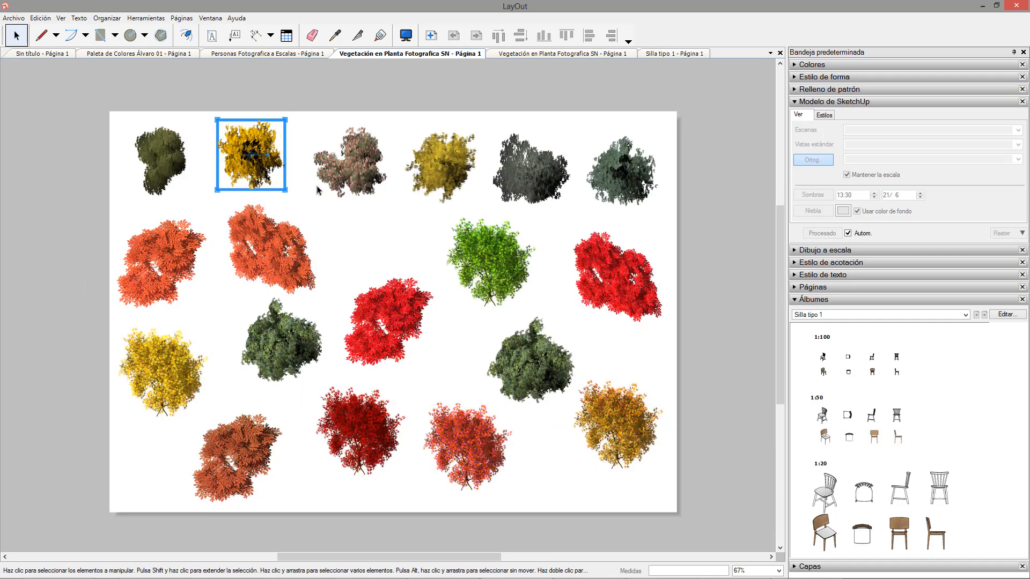
{"action": "left_click", "coordinate": [14, 18]}
{"action": "left_click", "coordinate": [303, 80]}
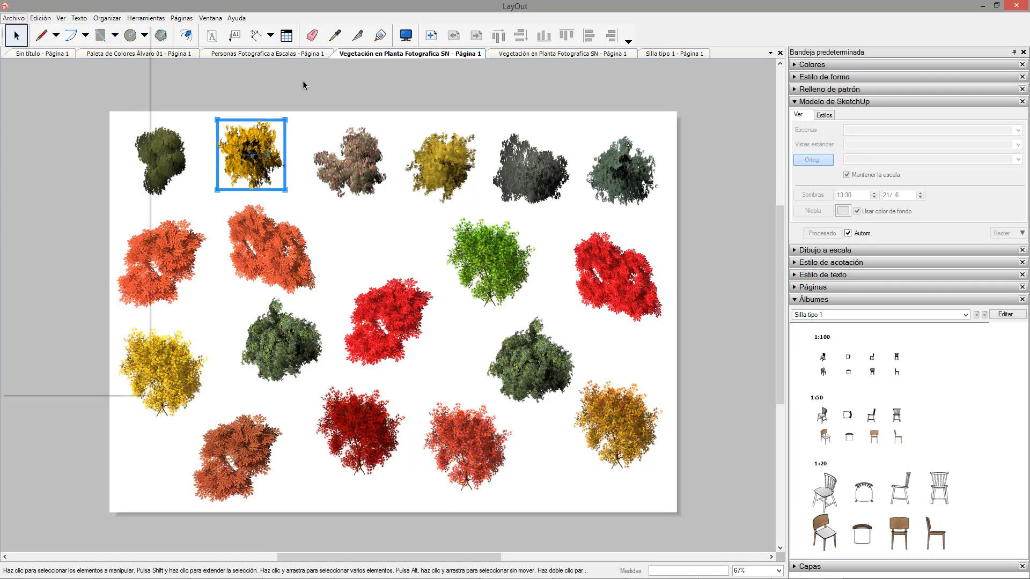
{"action": "left_click", "coordinate": [17, 18]}
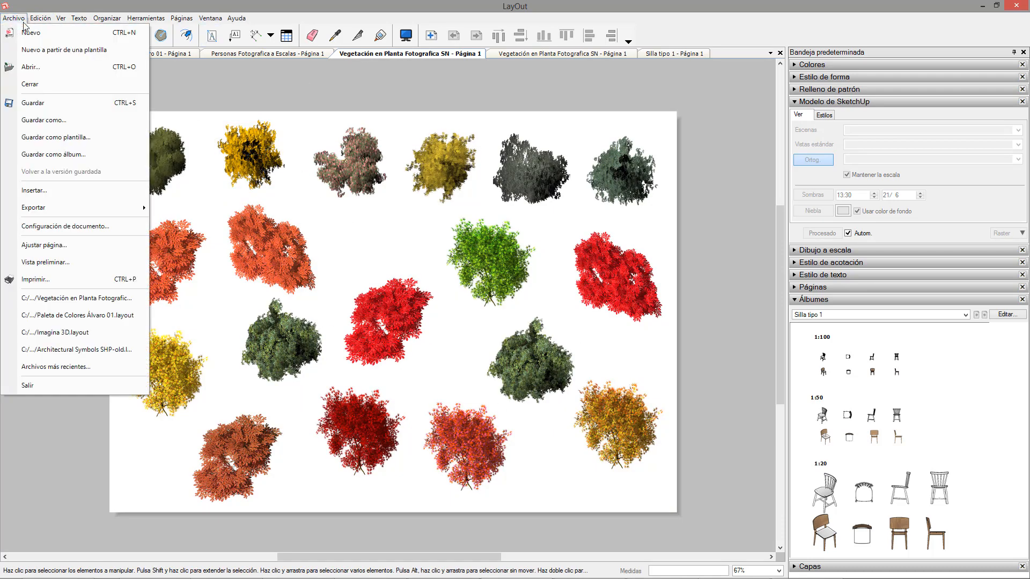
{"action": "mouse_move", "coordinate": [43, 19]}
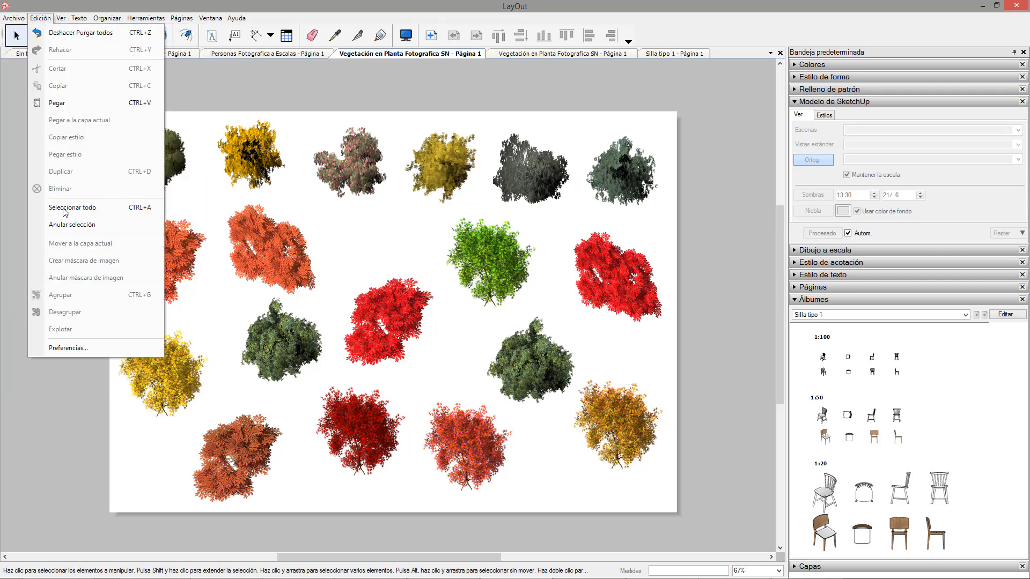
{"action": "left_click", "coordinate": [66, 347]}
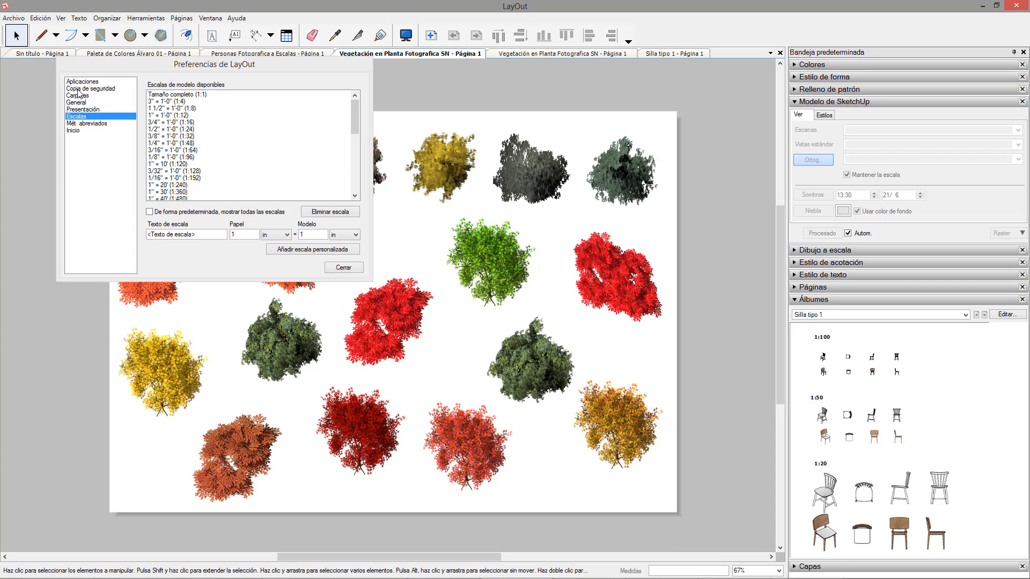
{"action": "left_click", "coordinate": [78, 95]}
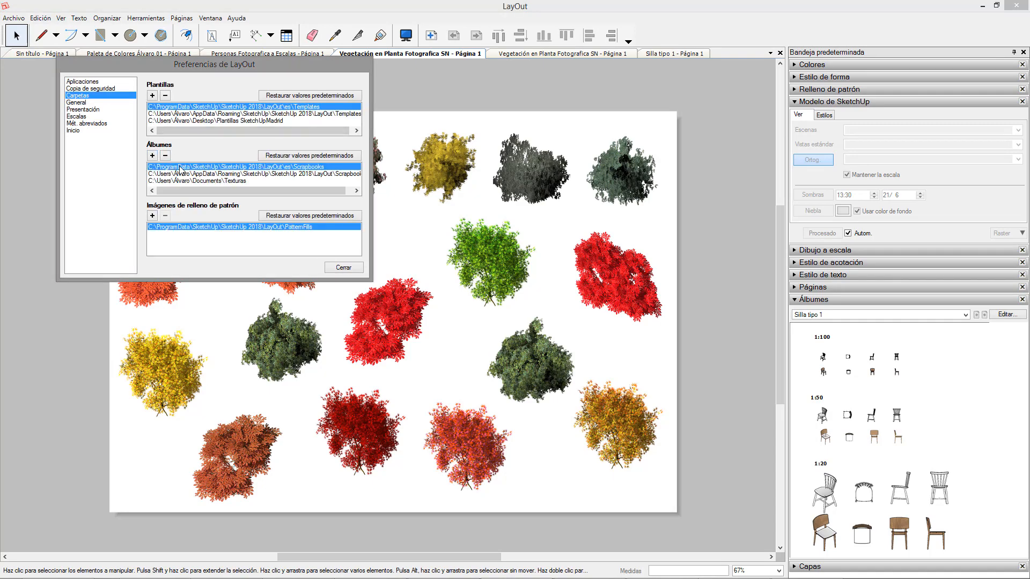
{"action": "left_click_drag", "start_coordinate": [373, 180], "coordinate": [556, 179]}
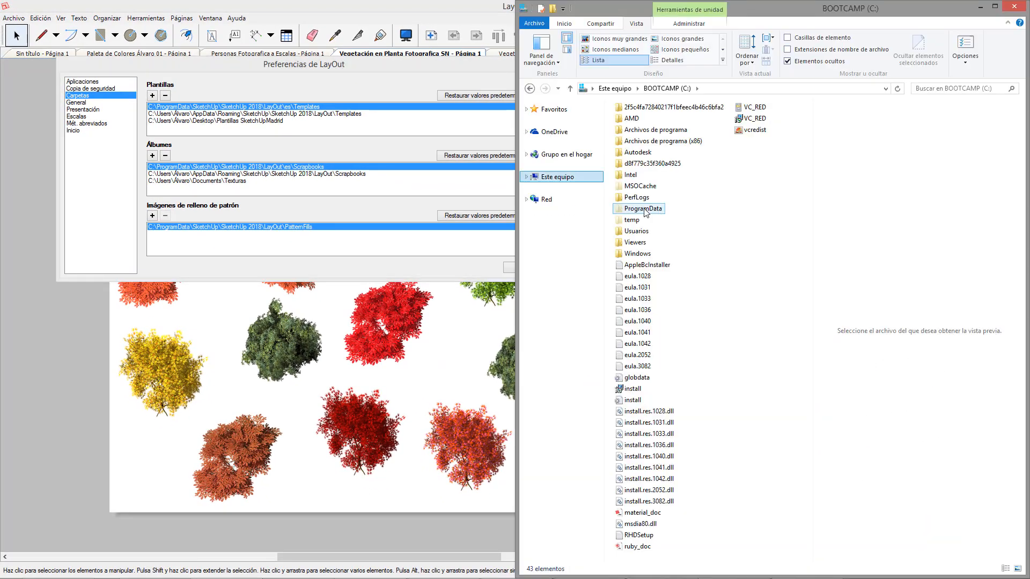
- In File Explorer, open the ProgramData\SketchUp\SketchUp 2018\LayOut\scrapbooks folder on drive C
{"action": "double_click", "coordinate": [643, 210]}
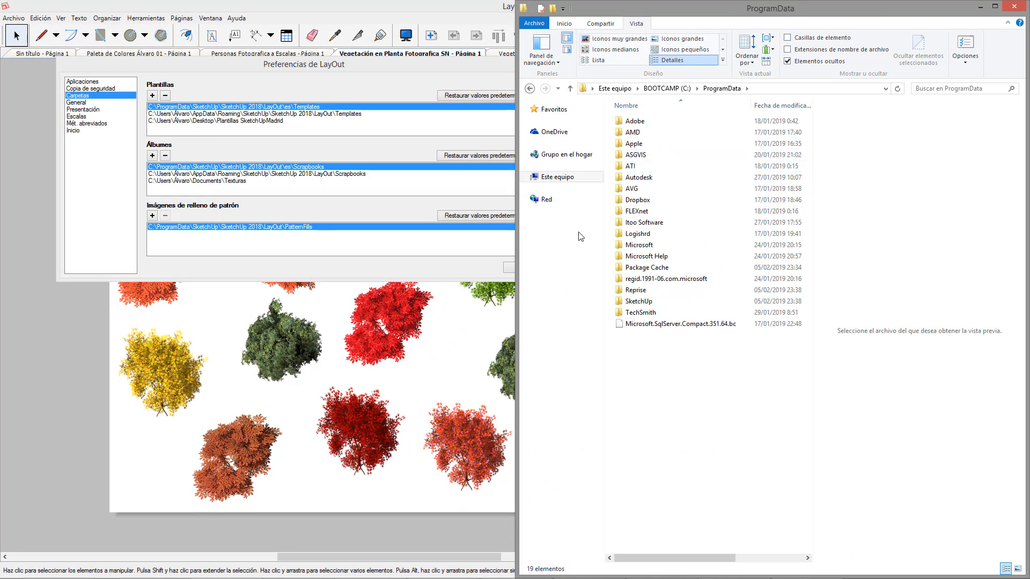
{"action": "double_click", "coordinate": [644, 301]}
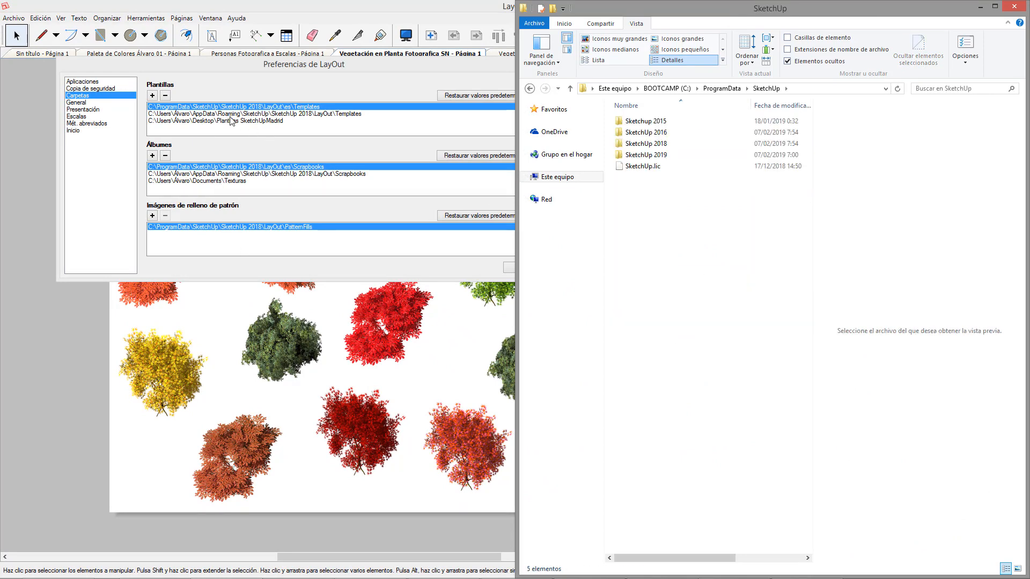
{"action": "double_click", "coordinate": [643, 144]}
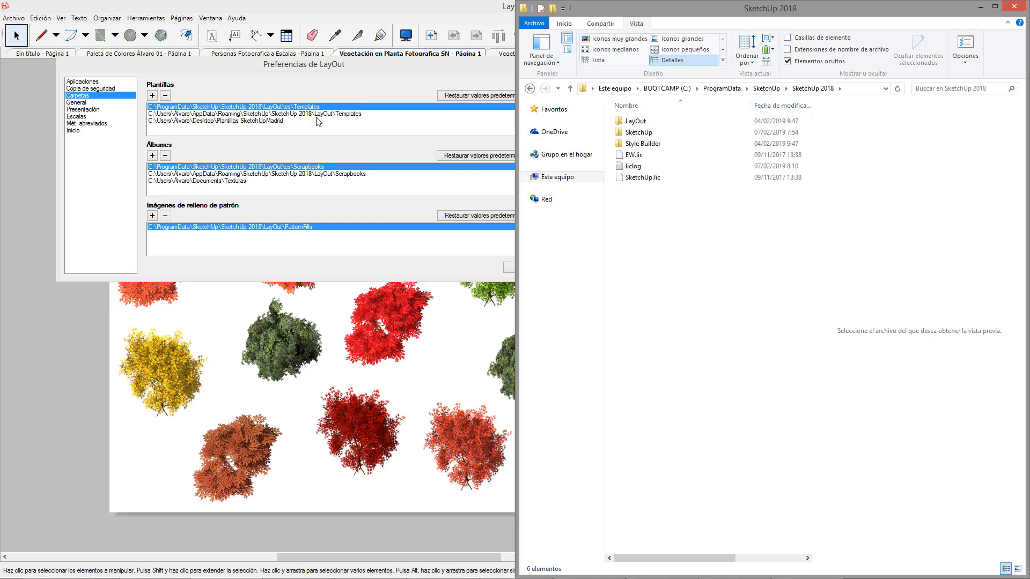
{"action": "double_click", "coordinate": [633, 122]}
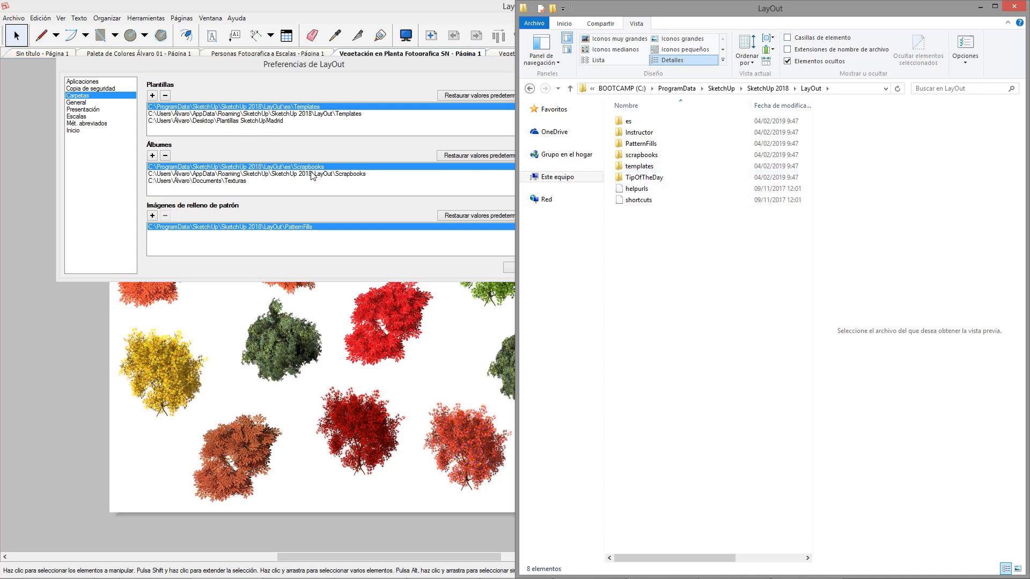
{"action": "double_click", "coordinate": [640, 155]}
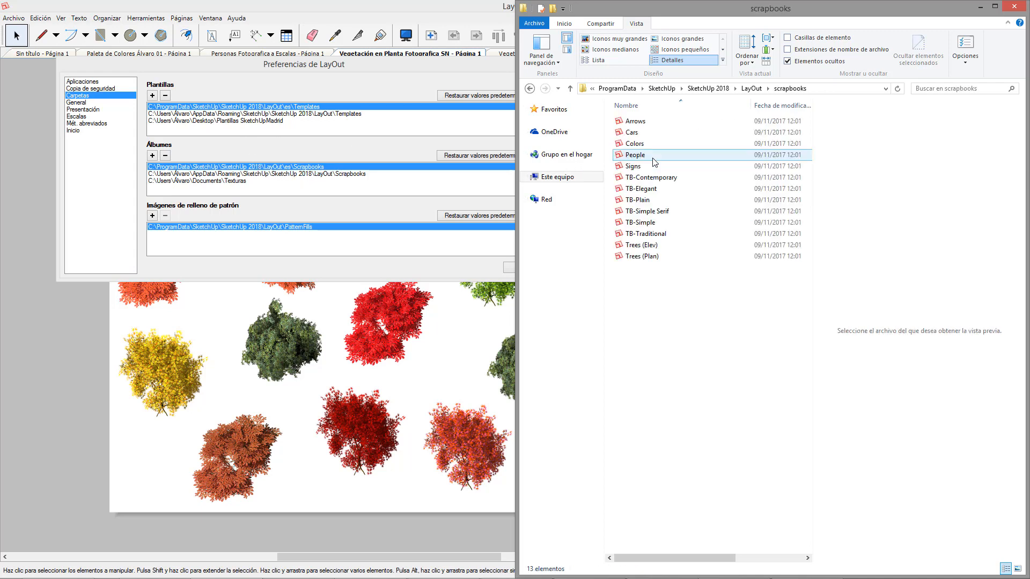
- Preview the album files in the scrapbooks folder, including Arrows, Cars, Colors, People and several TB files
{"action": "left_click", "coordinate": [635, 121]}
{"action": "left_click", "coordinate": [635, 233]}
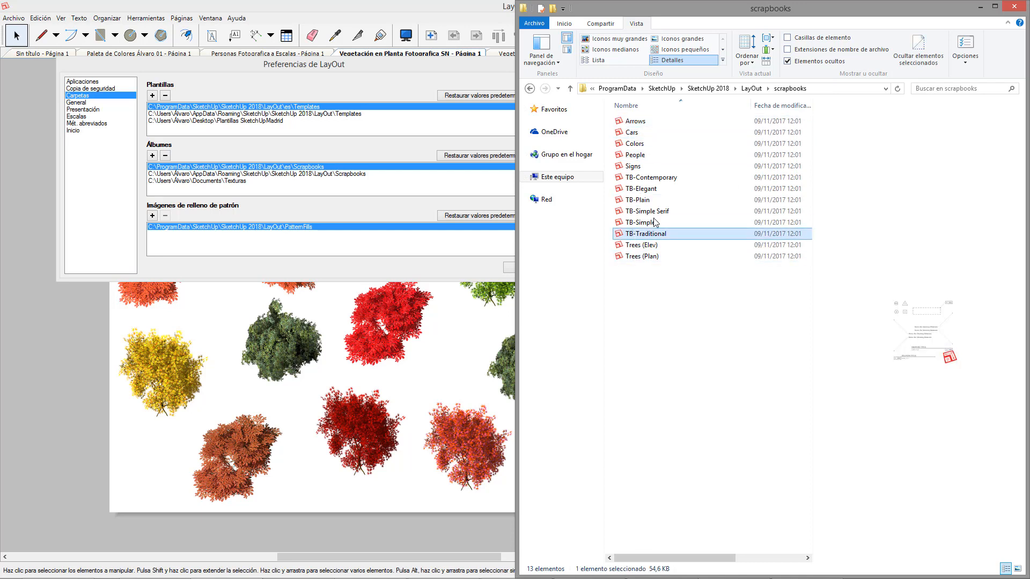
{"action": "left_click", "coordinate": [654, 212]}
{"action": "left_click", "coordinate": [650, 178]}
{"action": "left_click", "coordinate": [644, 122]}
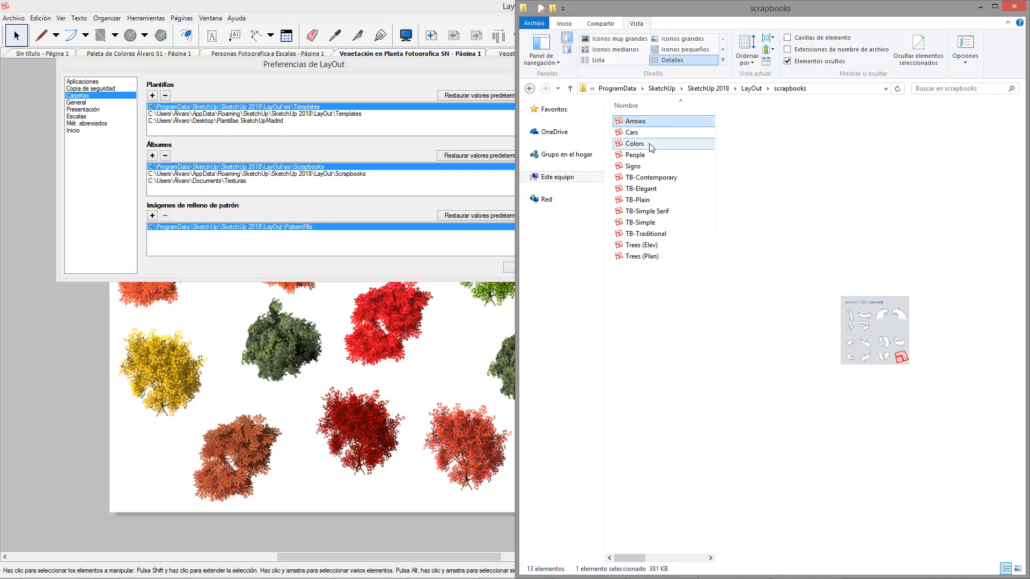
{"action": "left_click", "coordinate": [633, 135]}
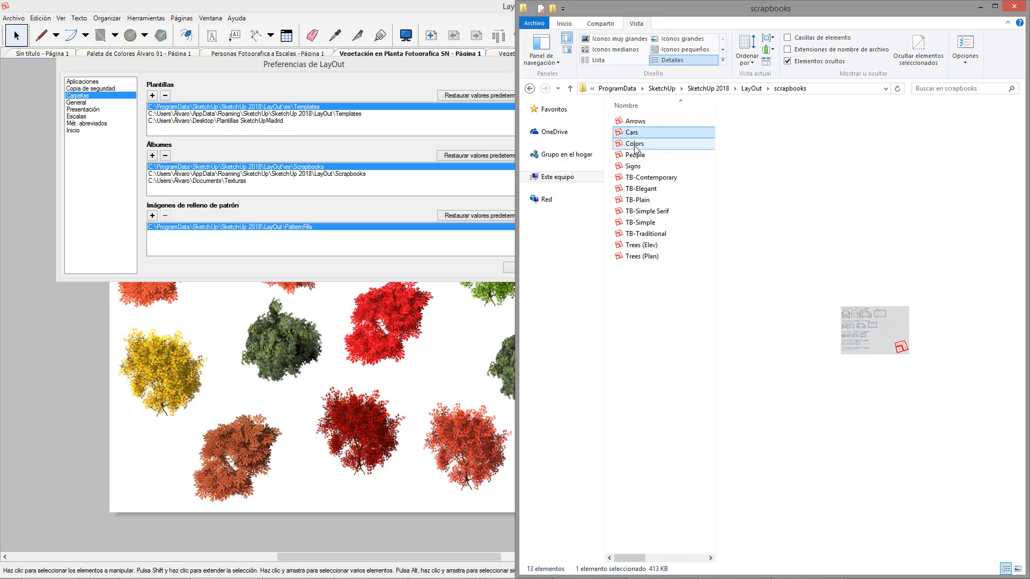
{"action": "left_click", "coordinate": [635, 143]}
{"action": "left_click", "coordinate": [635, 155]}
{"action": "left_click", "coordinate": [641, 189]}
{"action": "left_click", "coordinate": [646, 212]}
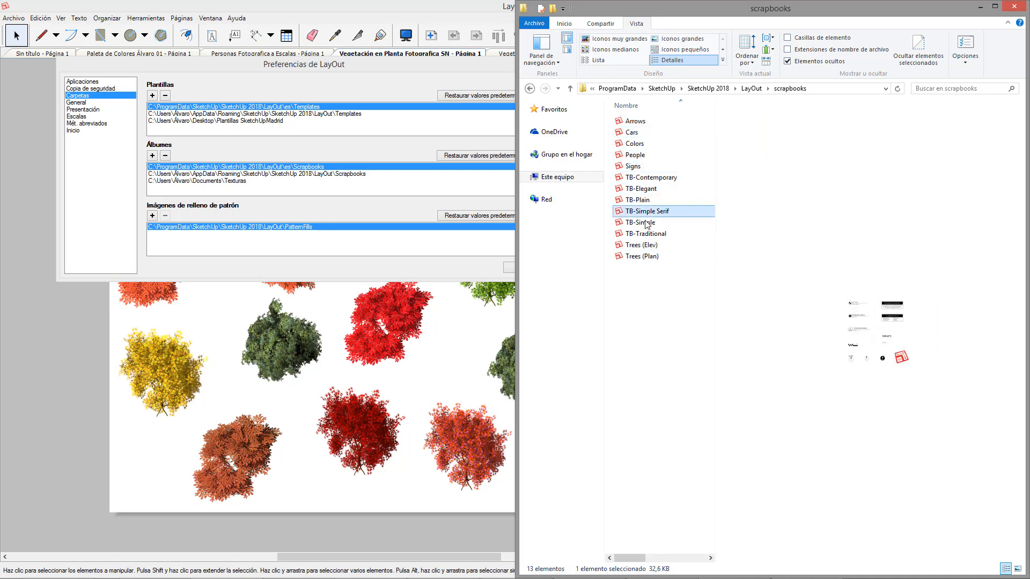
{"action": "left_click", "coordinate": [646, 234]}
{"action": "left_click", "coordinate": [650, 245]}
{"action": "left_click", "coordinate": [651, 247], "text": "ctrl"}
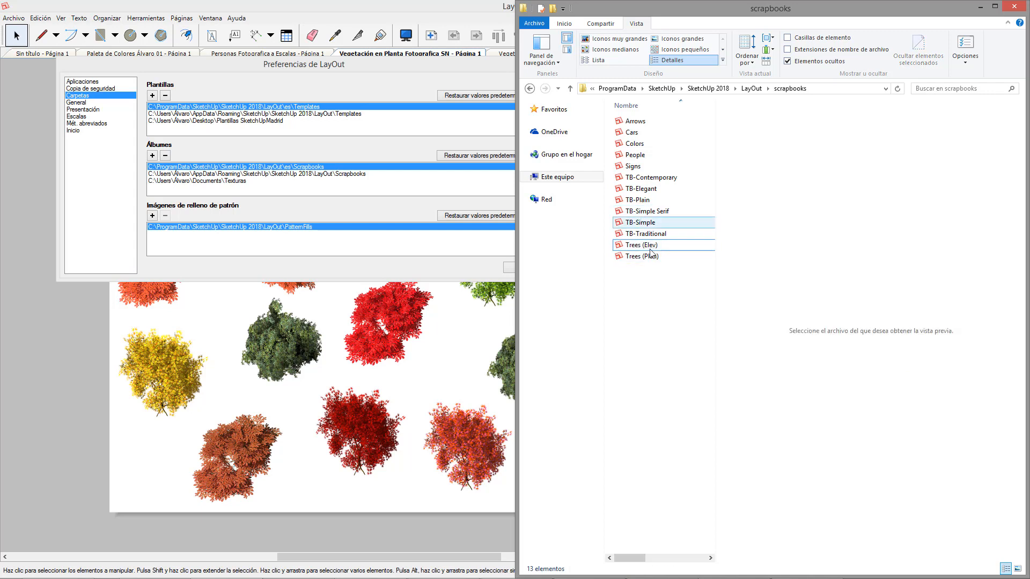
{"action": "left_click", "coordinate": [633, 246]}
{"action": "left_click", "coordinate": [641, 222]}
{"action": "left_click", "coordinate": [647, 212]}
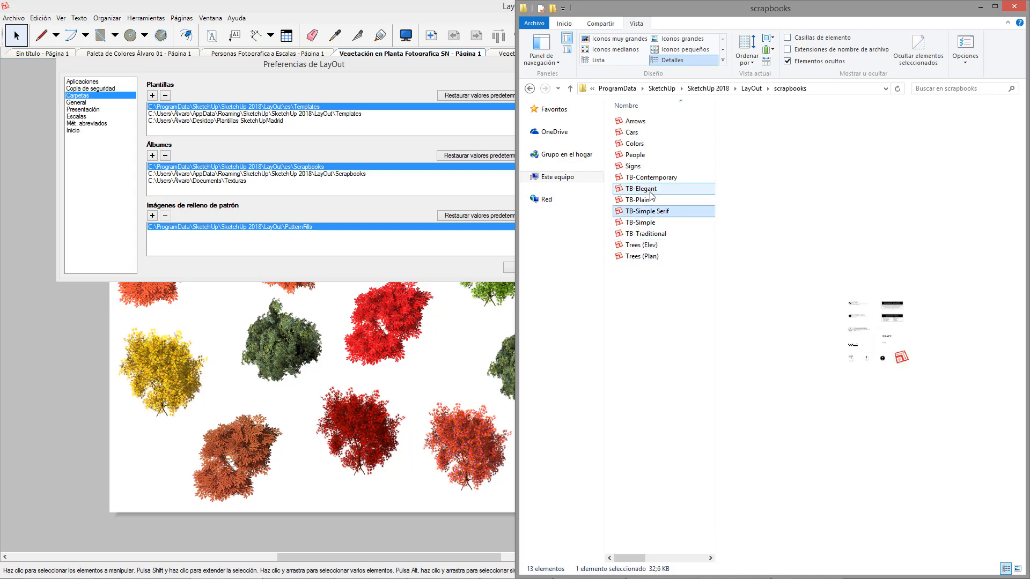
{"action": "left_click", "coordinate": [655, 235]}
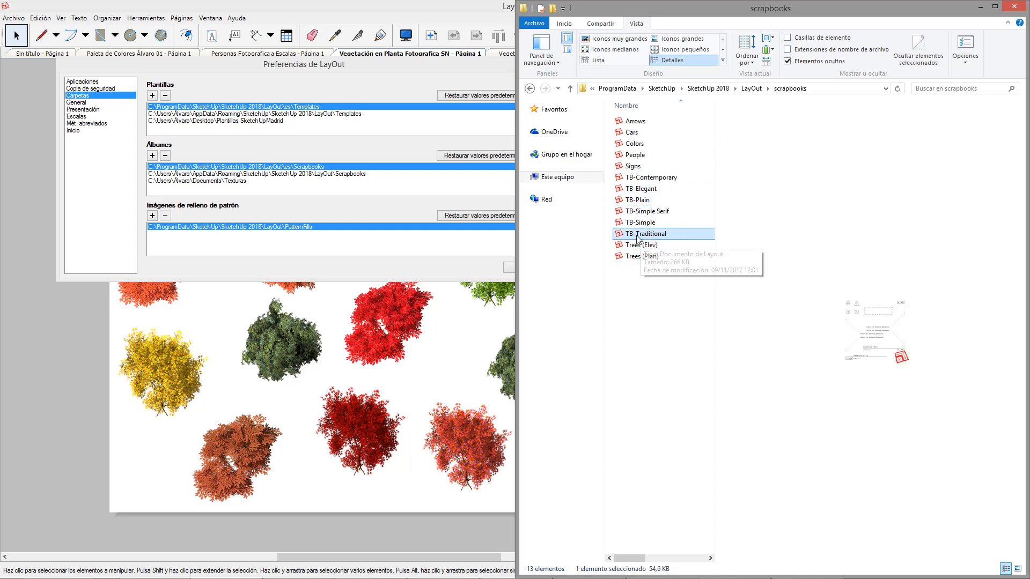
- Open the Trees (Elev) album file in LayOut, move a tall conifer upward and select the large dashed-crown tree
{"action": "left_click", "coordinate": [638, 246]}
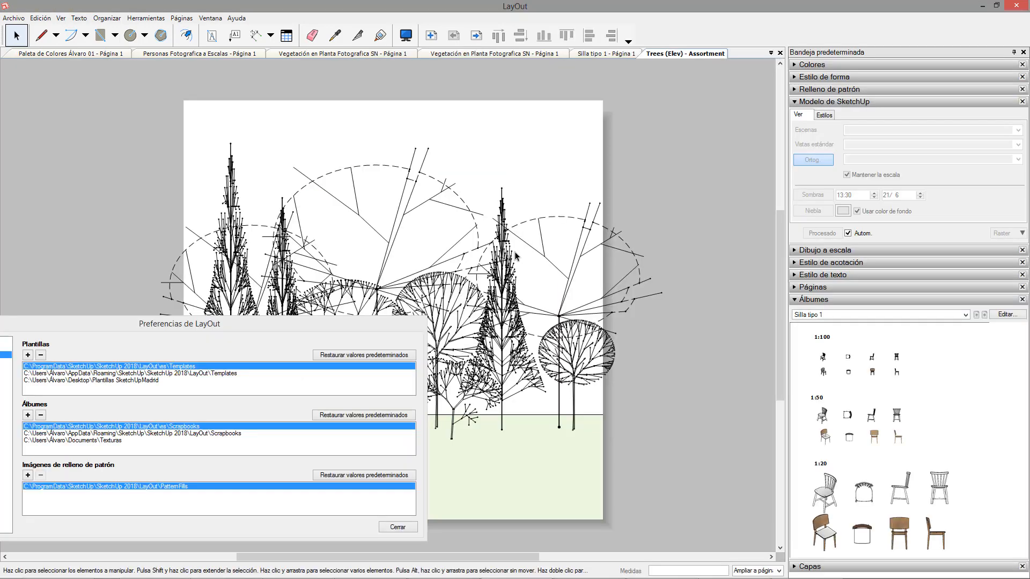
{"action": "left_click_drag", "start_coordinate": [528, 237], "coordinate": [537, 145]}
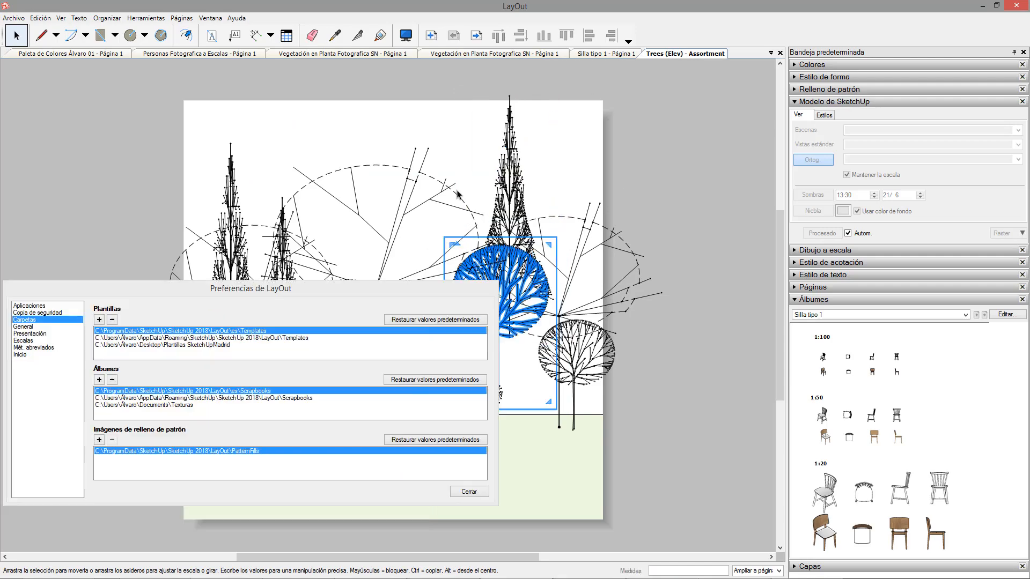
{"action": "left_click", "coordinate": [457, 194]}
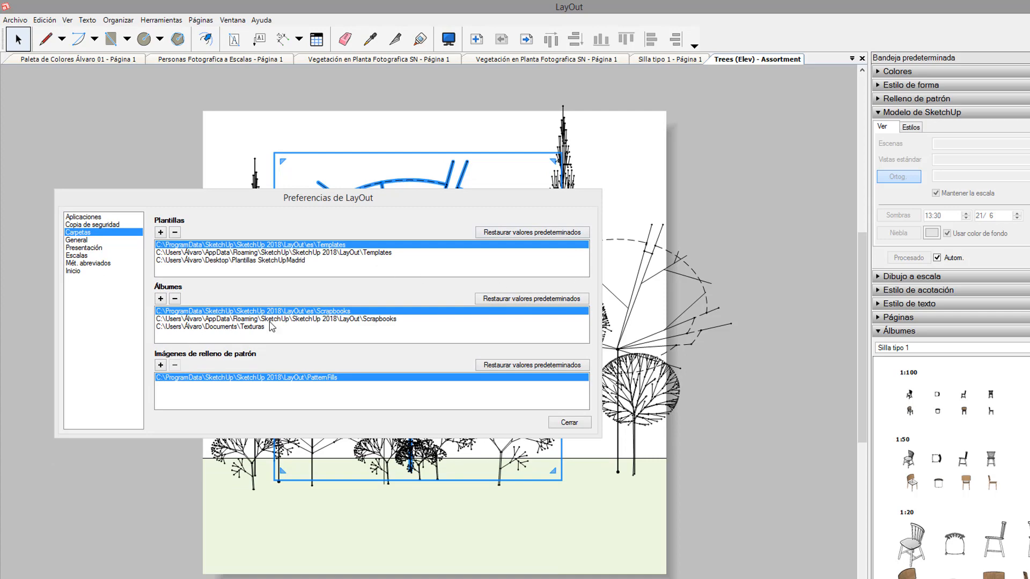
- Highlight the AppData\Roaming Scrapbooks folder and the ProgramData Scrapbooks folder among the album paths to compare them
{"action": "left_click", "coordinate": [239, 320]}
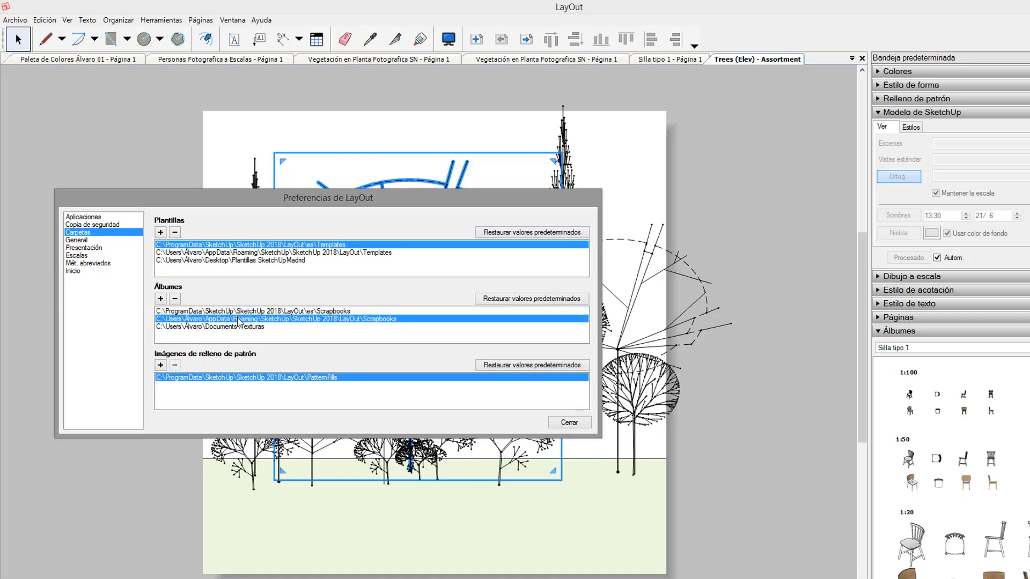
{"action": "left_click", "coordinate": [405, 313]}
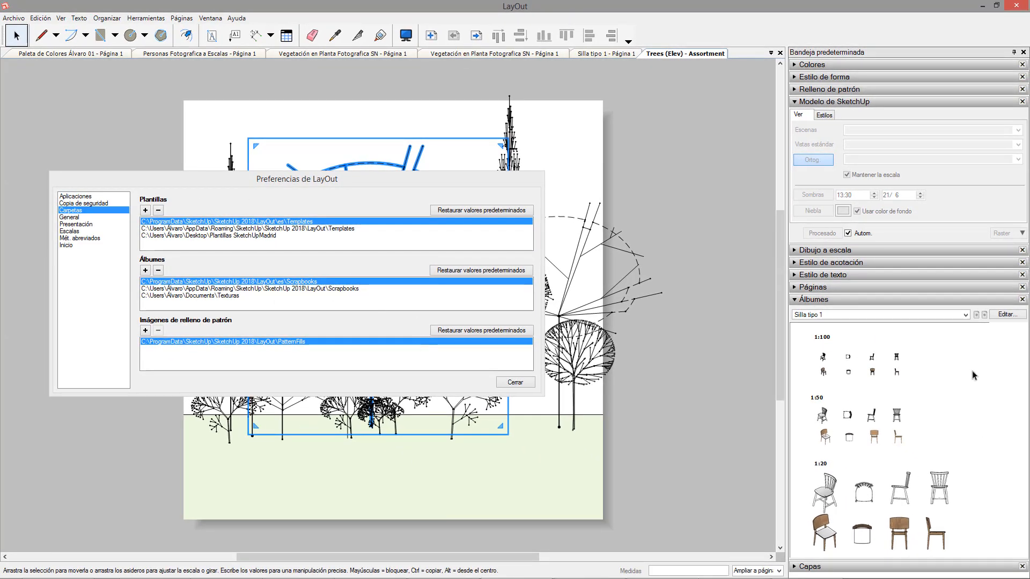
- Preview the default Colores 1 and Vehículos (Microcoche, con detalle) albums, and close the LayOut preferences
{"action": "left_click", "coordinate": [966, 315]}
{"action": "left_click", "coordinate": [837, 344]}
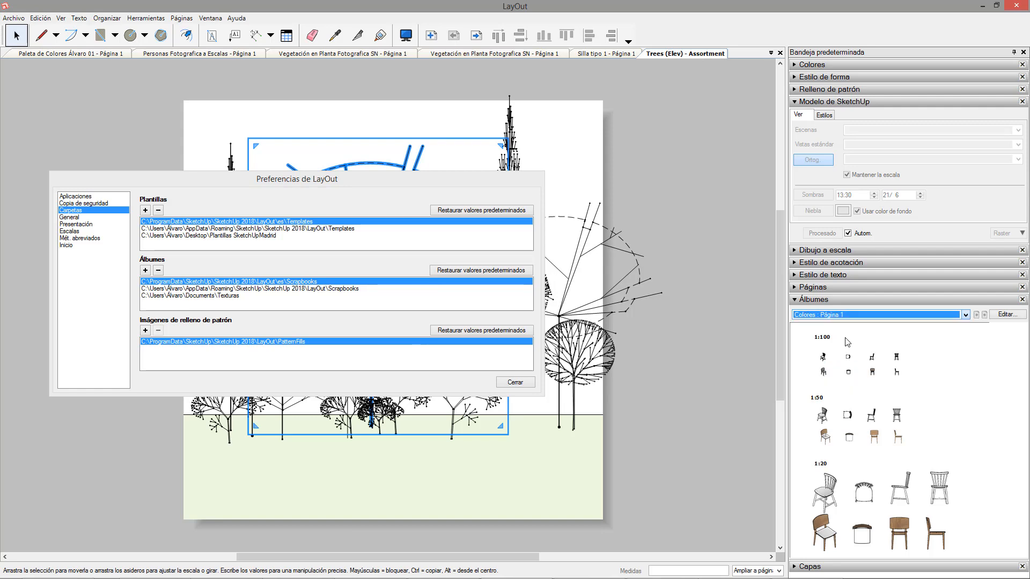
{"action": "left_click", "coordinate": [965, 314]}
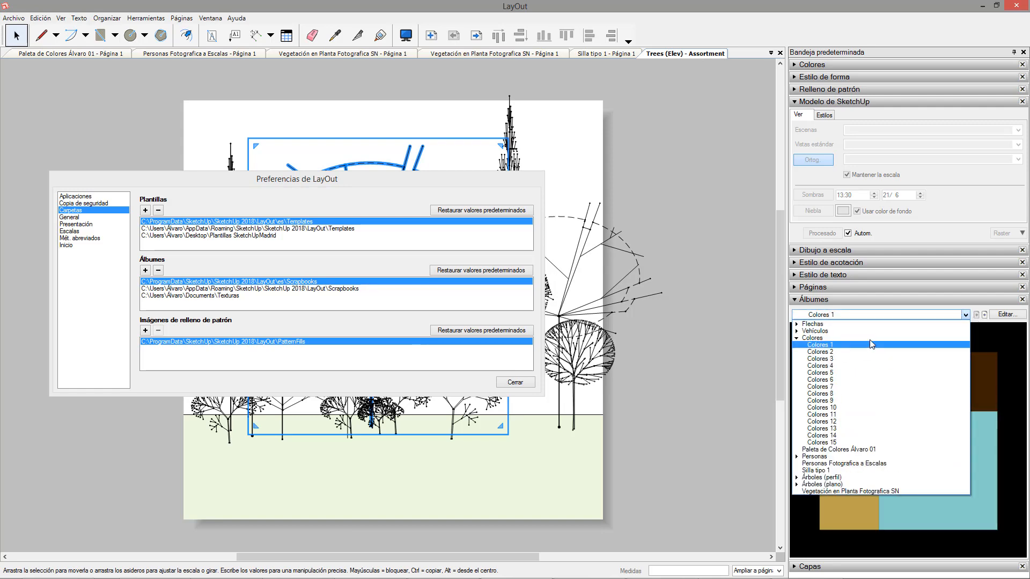
{"action": "left_click", "coordinate": [865, 334]}
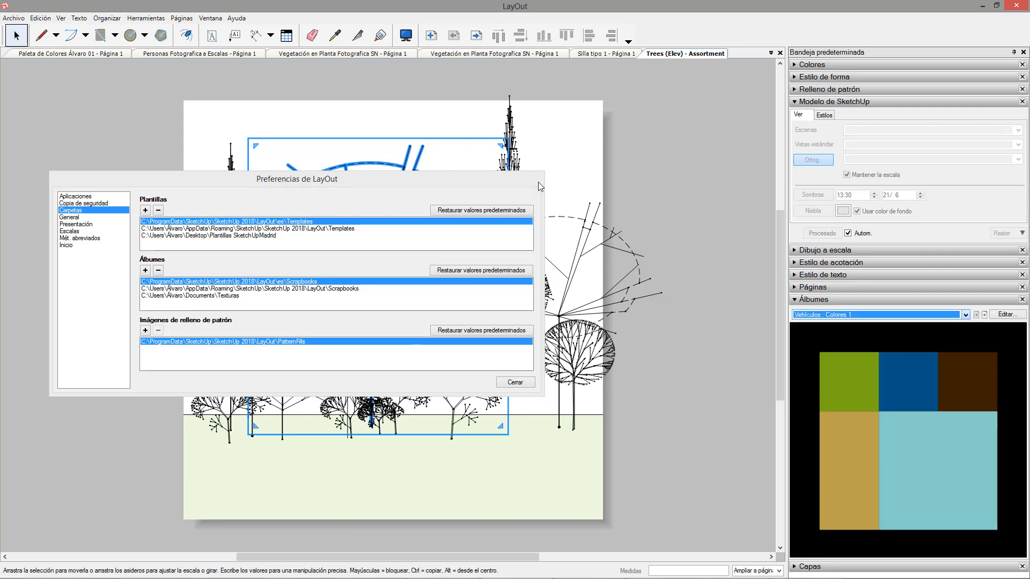
{"action": "left_click", "coordinate": [503, 383]}
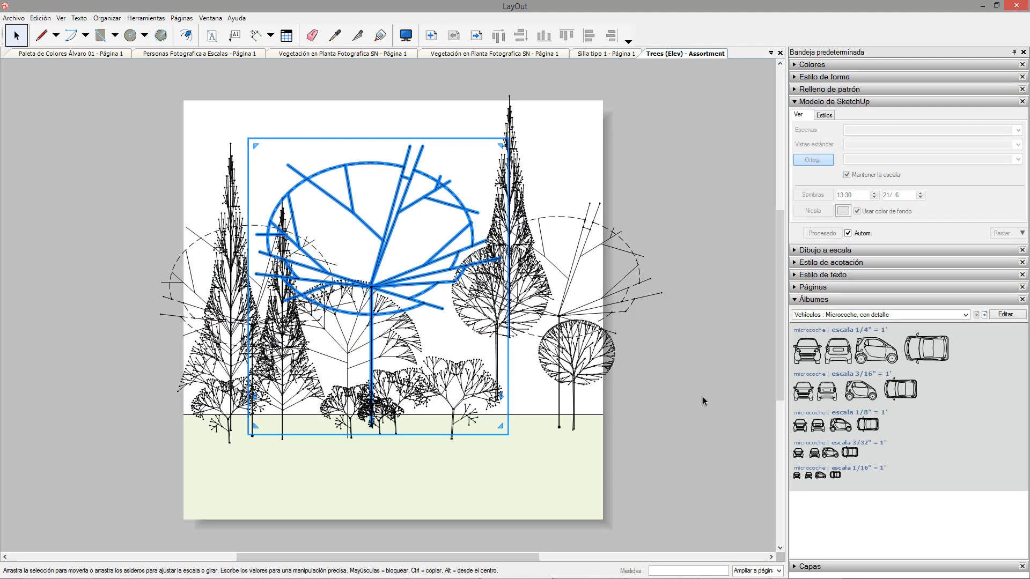